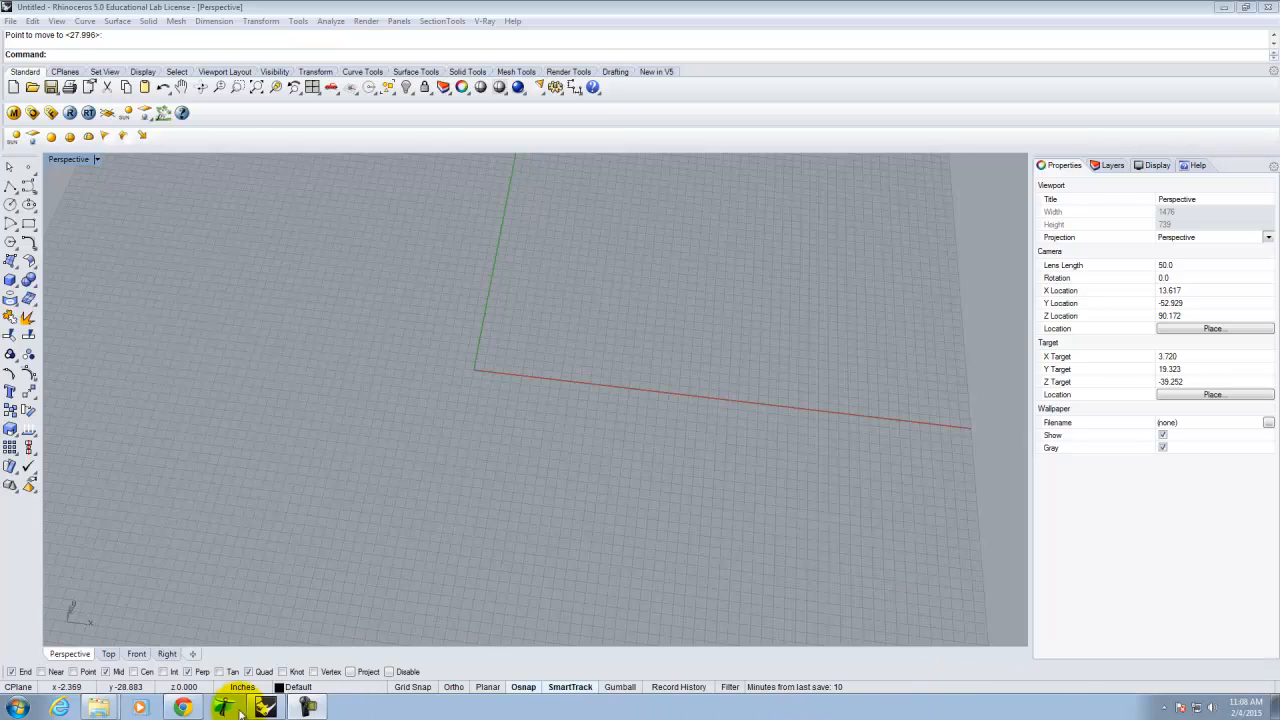
# - Switch to Chrome and open the Digital Tools for Architects II student work archive for Assignment 201
pyautogui.click(184, 708)
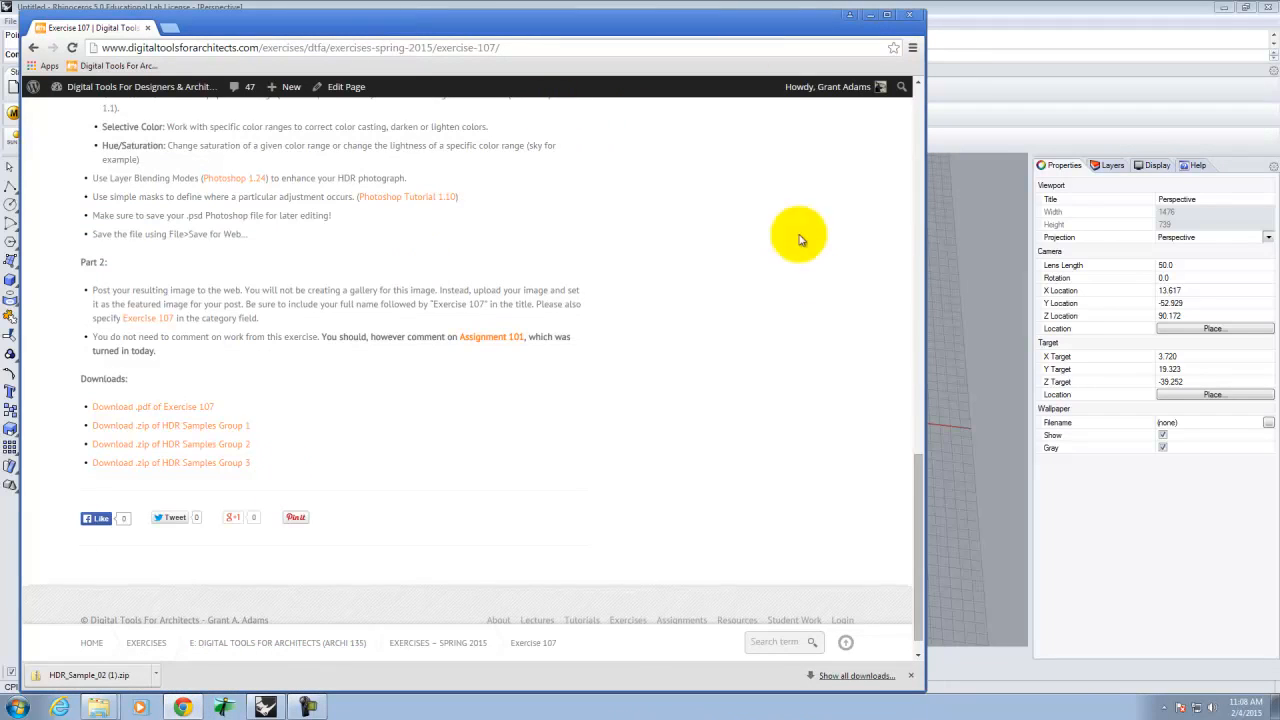
pyautogui.scroll(5, 800, 240)
pyautogui.scroll(5, 808, 268)
pyautogui.moveTo(791, 229)
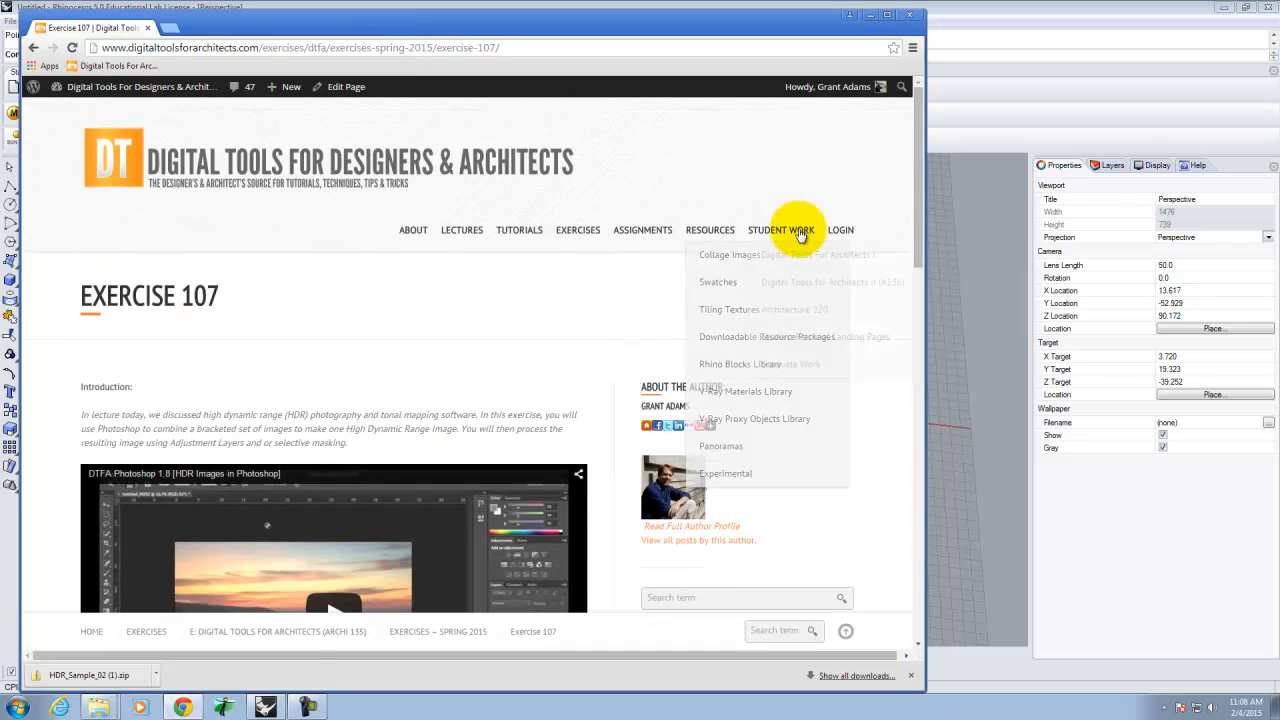
pyautogui.moveTo(808, 283)
pyautogui.moveTo(606, 283)
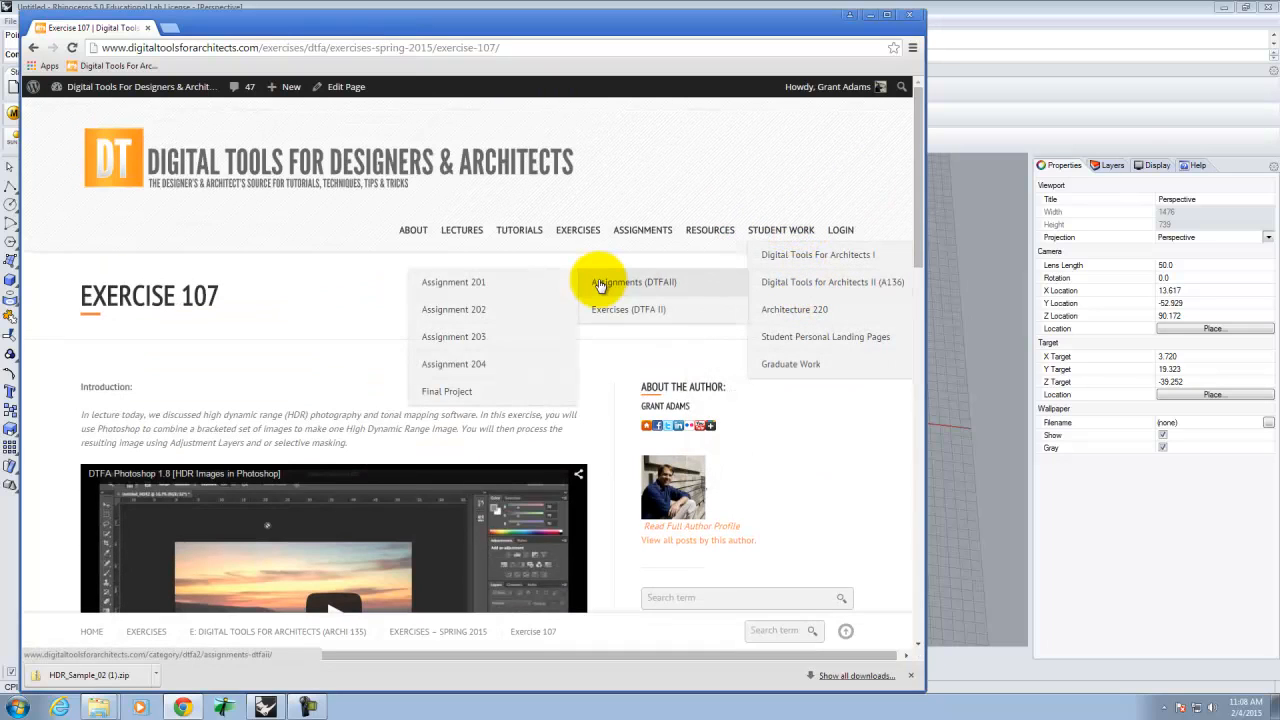
pyautogui.click(503, 286)
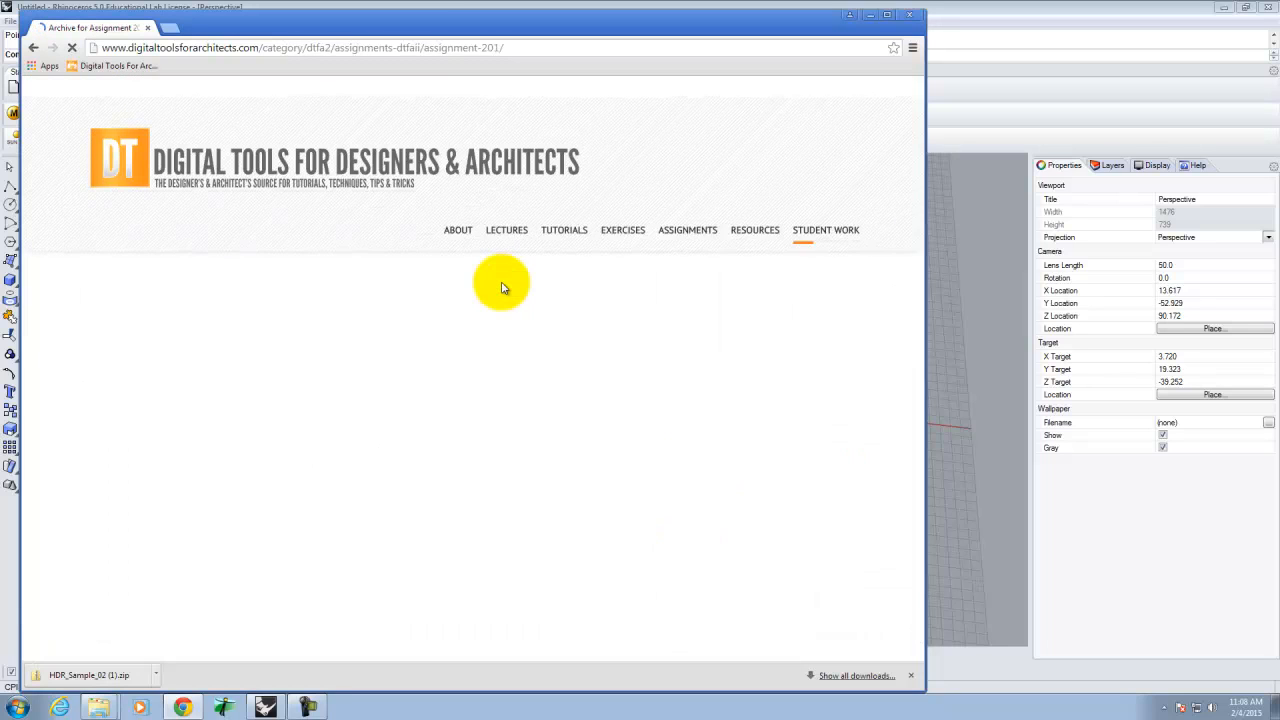
# - Examine the student table and chair renderings on the first page of the Assignment 201 archive
pyautogui.scroll(-15, 723, 366)
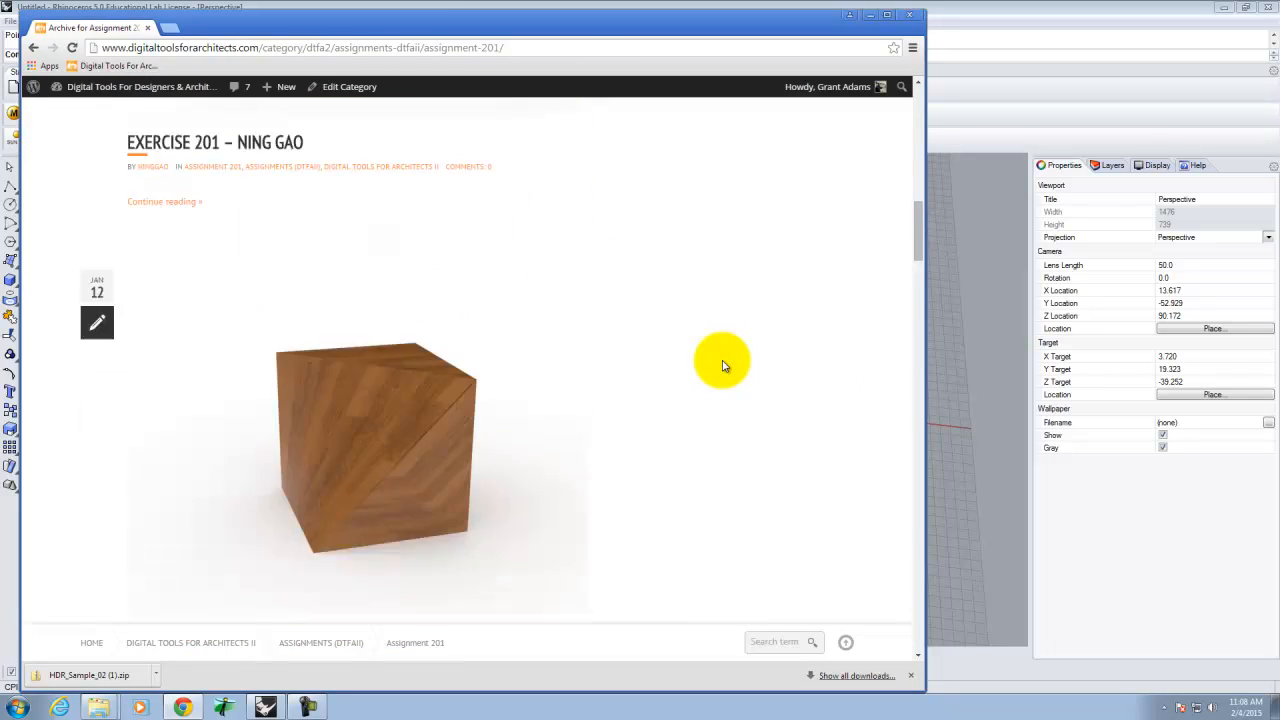
pyautogui.scroll(-12, 723, 366)
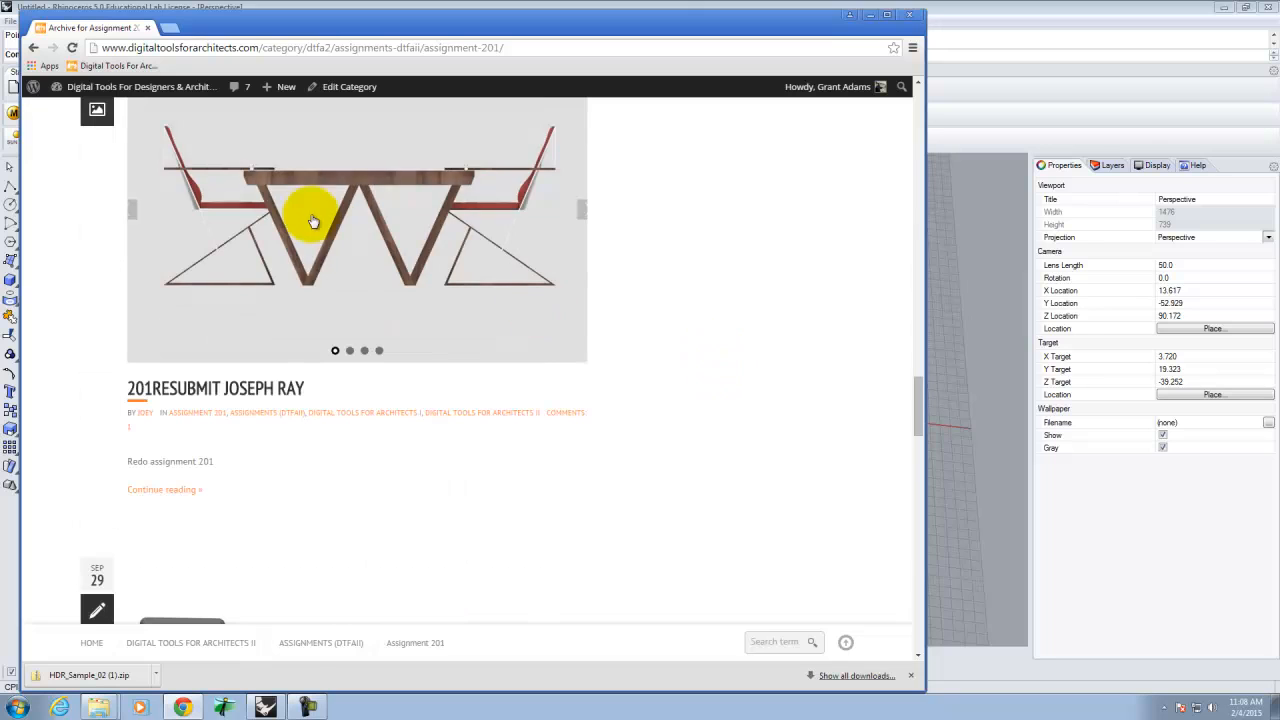
pyautogui.scroll(-9, 607, 301)
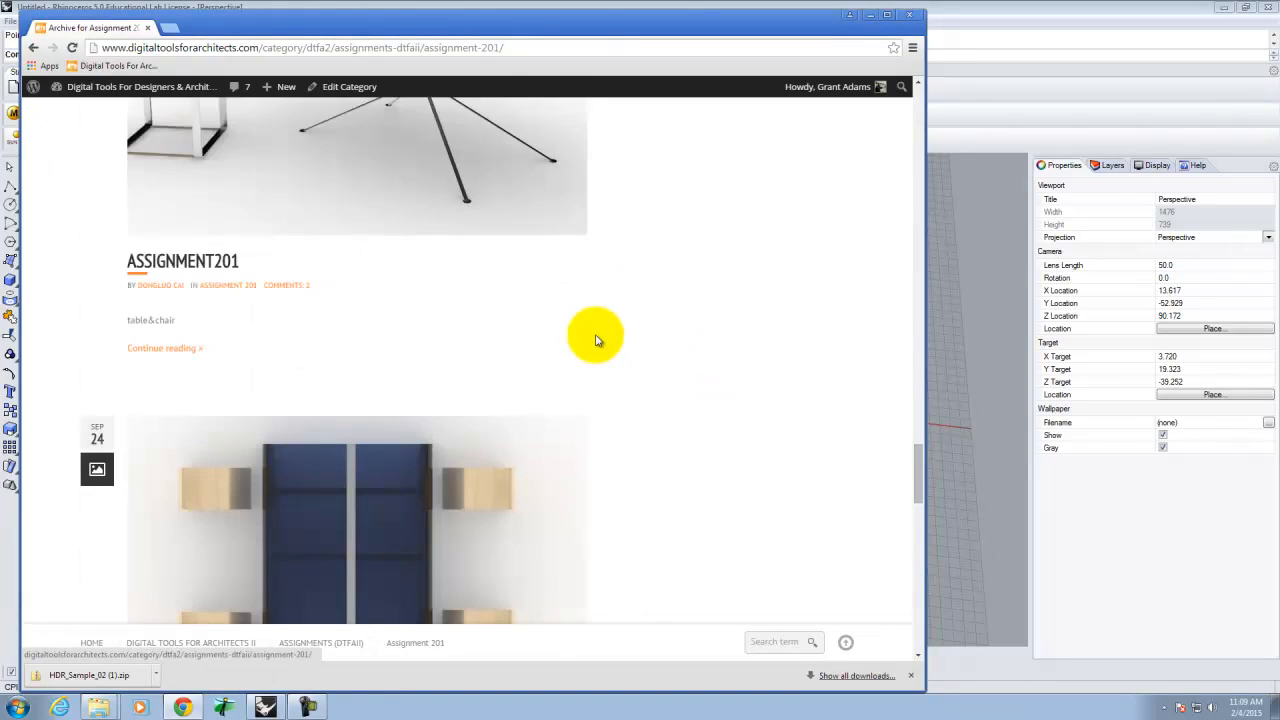
pyautogui.scroll(-9, 565, 344)
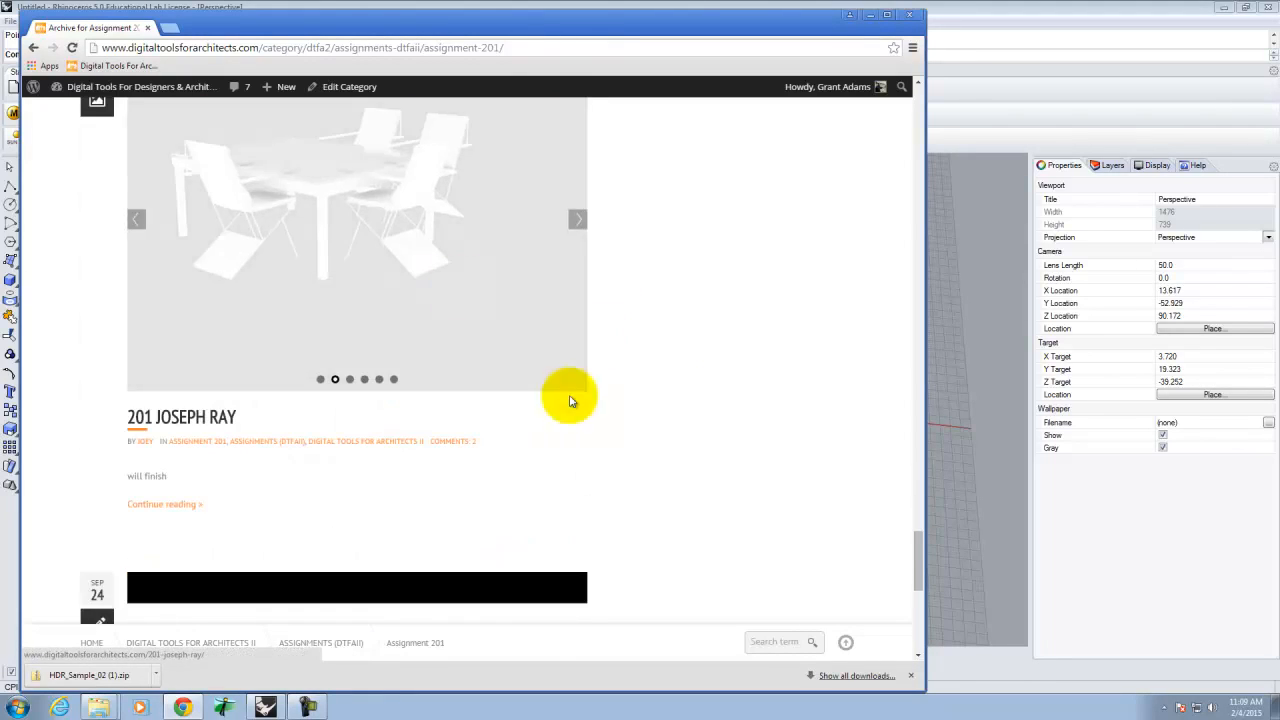
pyautogui.scroll(-3, 630, 422)
pyautogui.scroll(1, 357, 403)
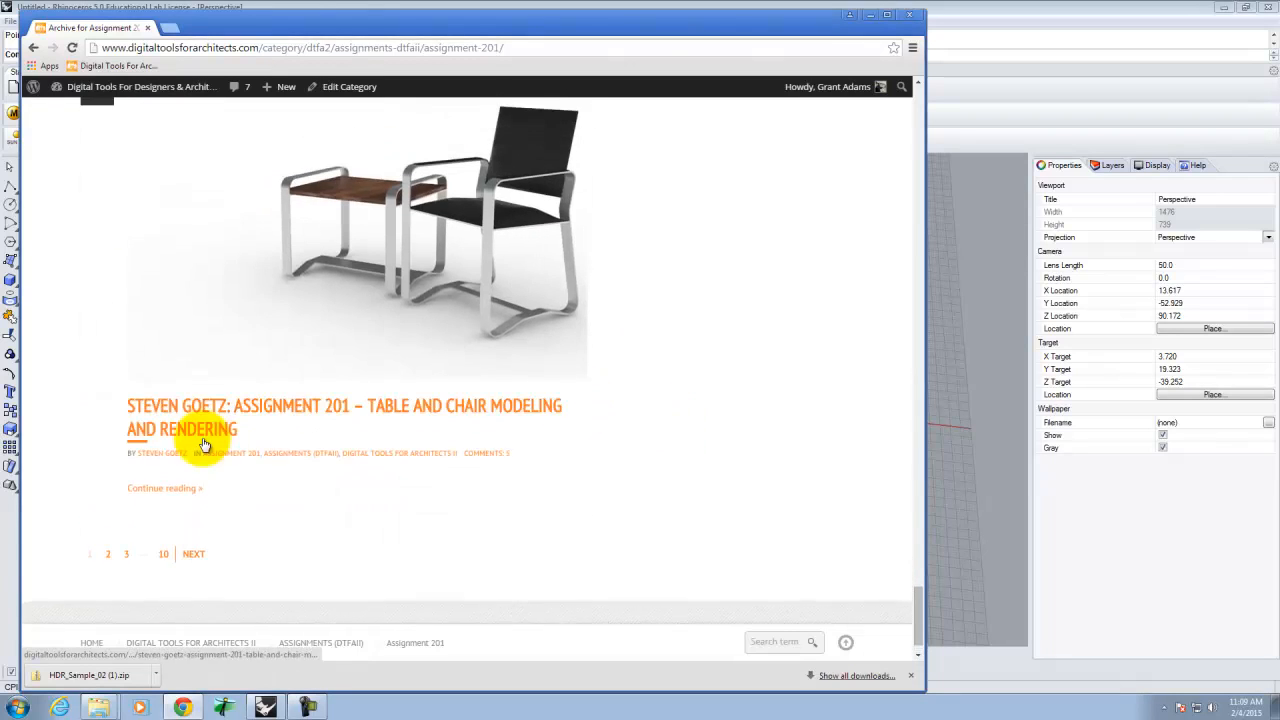
pyautogui.scroll(-2, 157, 543)
# - Open page 2 of the Assignment 201 archive and examine its furniture renderings, including the chaise longue with side table
pyautogui.click(107, 508)
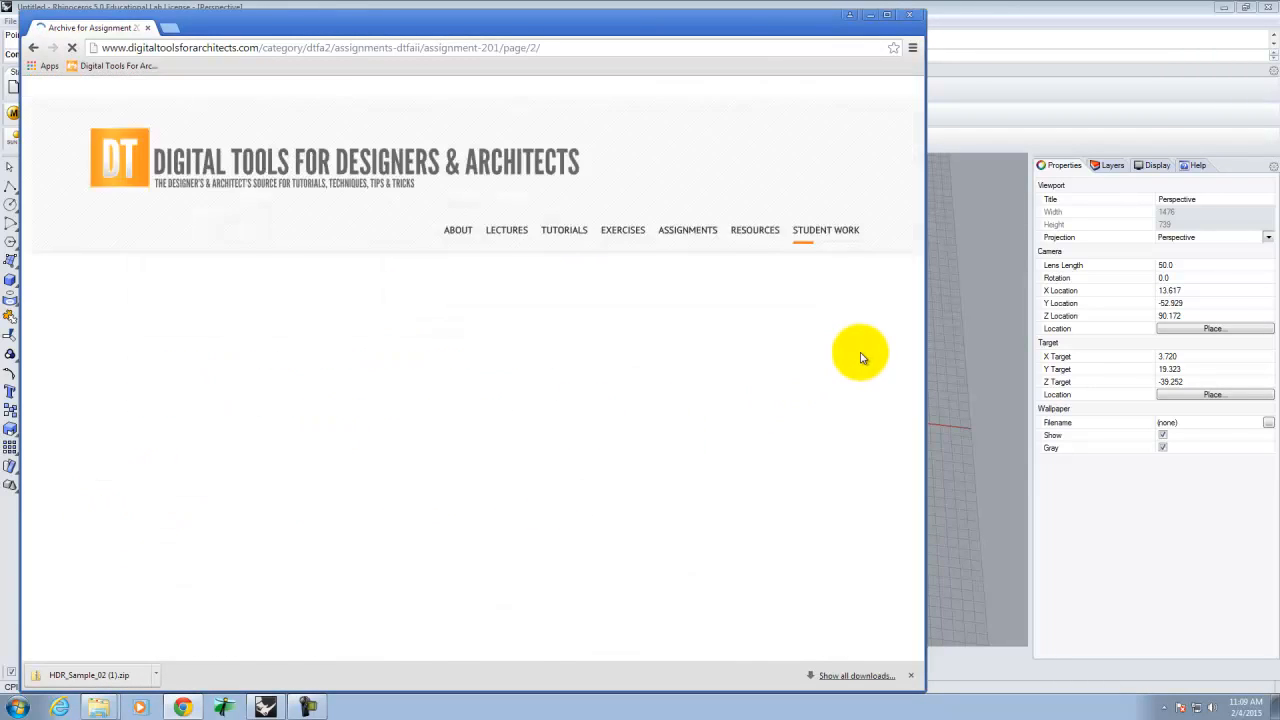
pyautogui.scroll(-3, 857, 417)
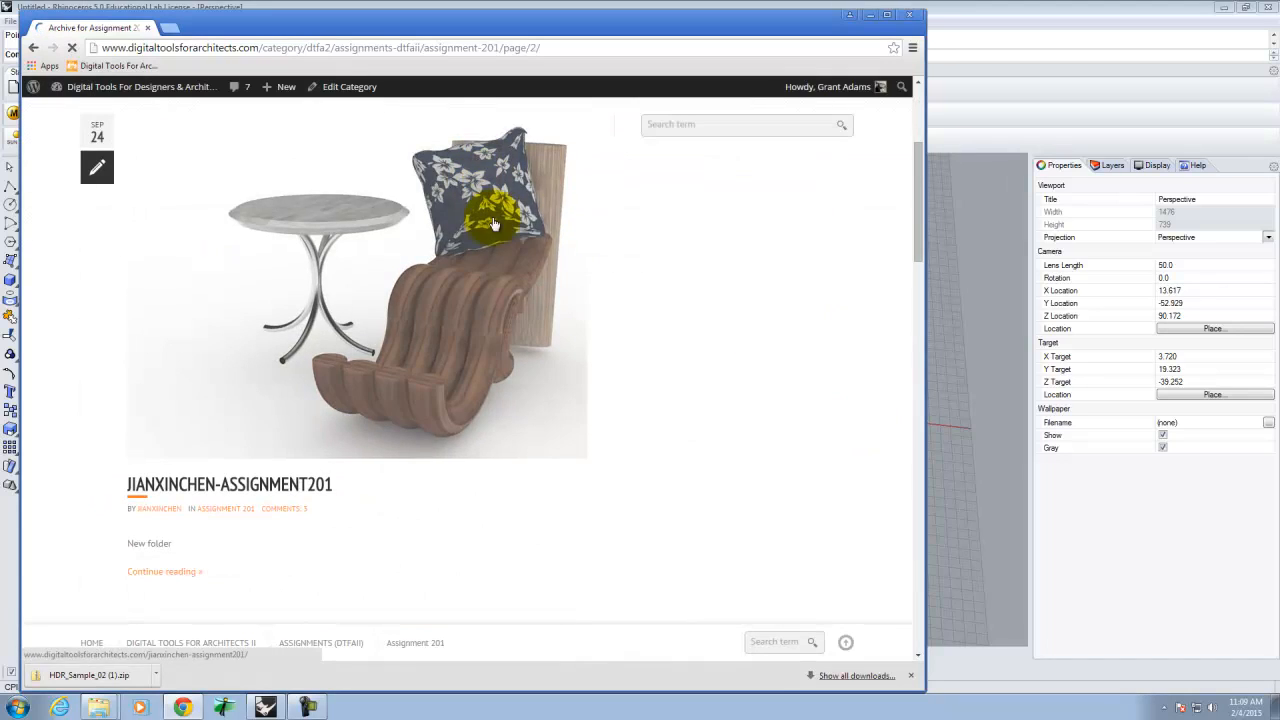
pyautogui.scroll(-8, 711, 306)
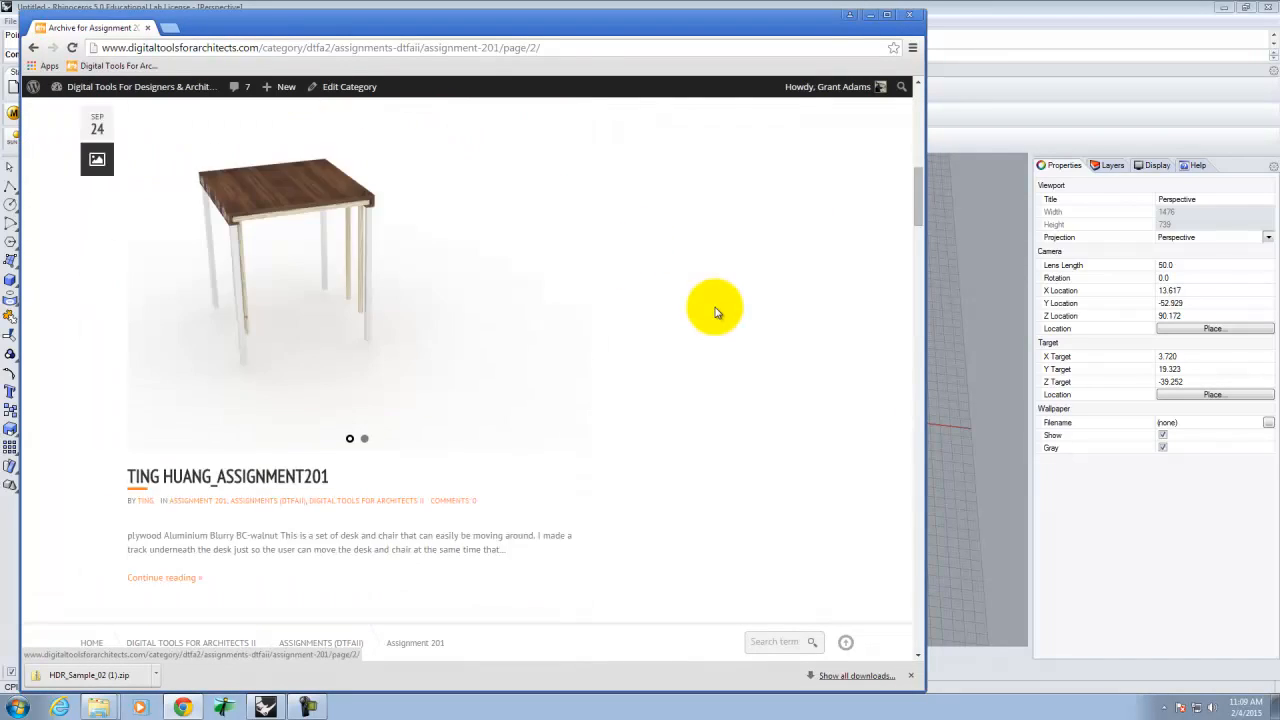
pyautogui.scroll(-14, 715, 312)
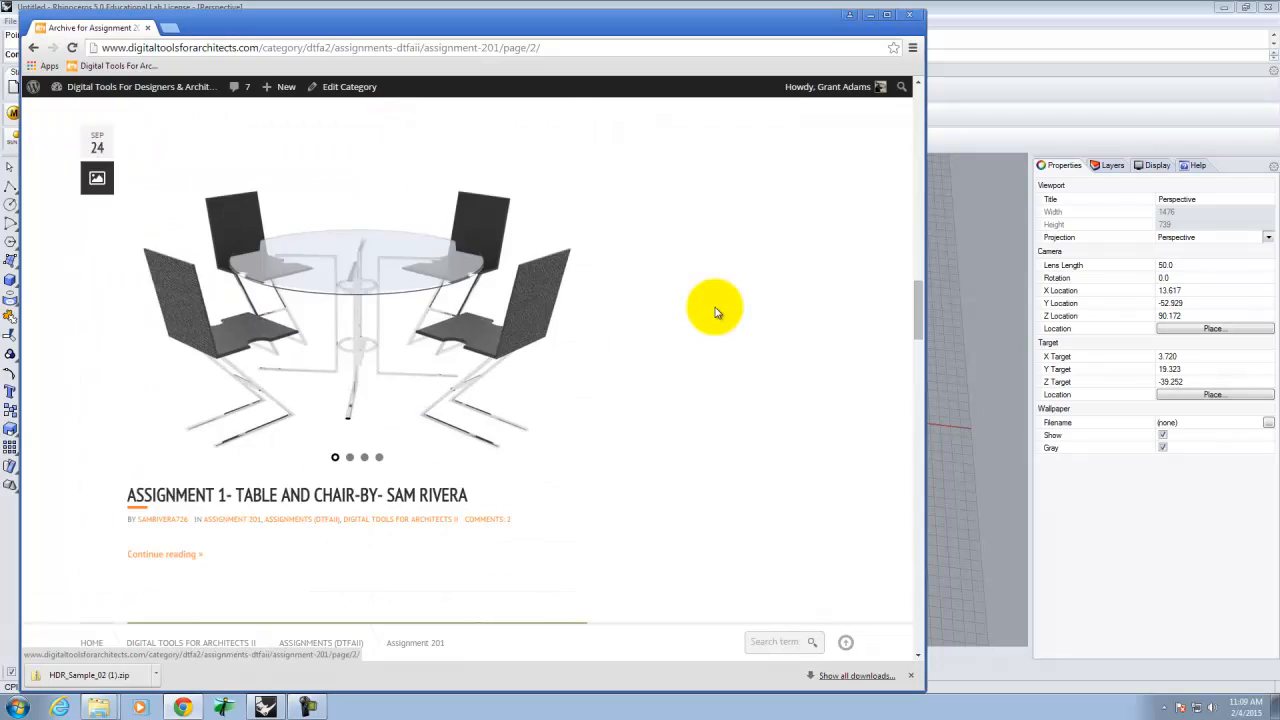
pyautogui.scroll(-15, 715, 312)
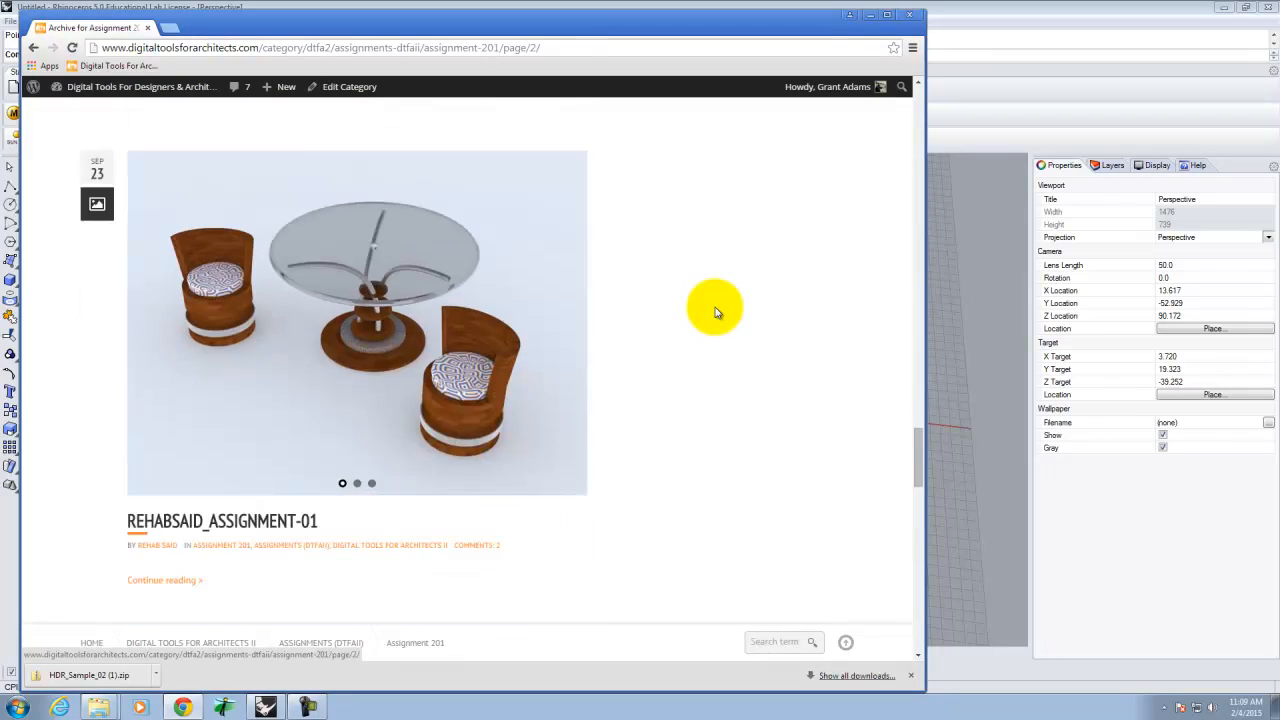
pyautogui.scroll(-10, 715, 310)
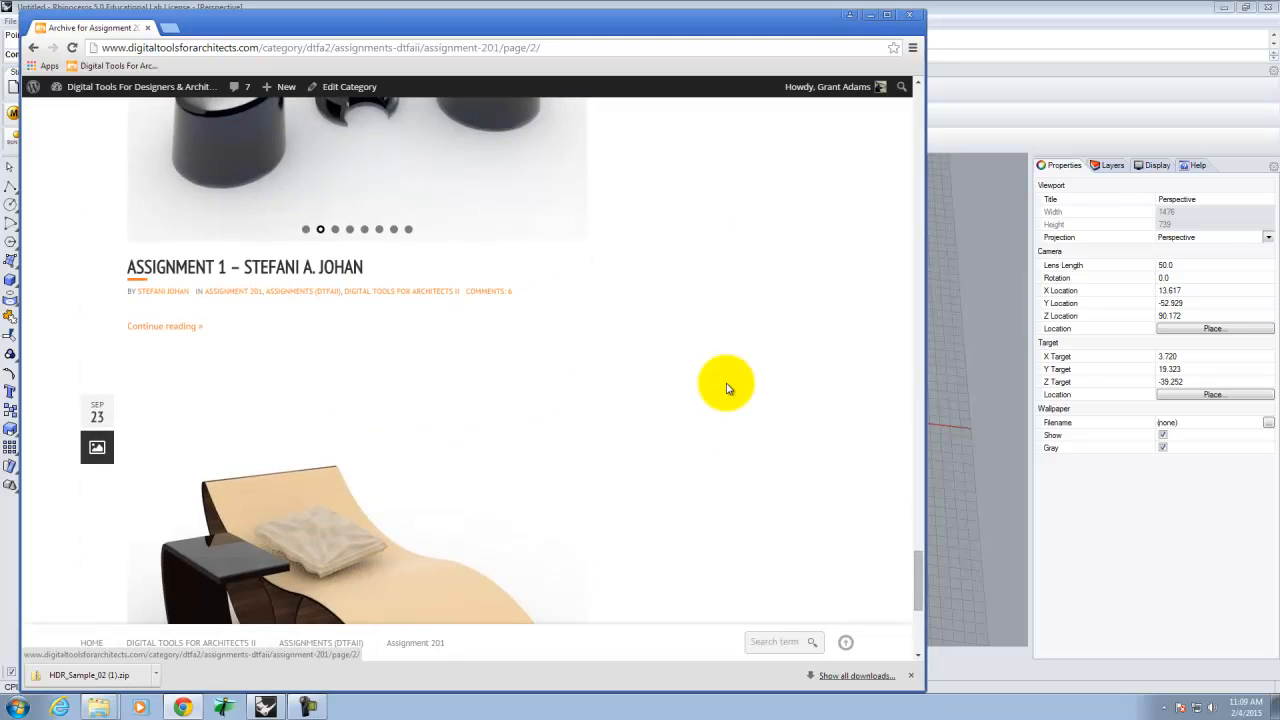
pyautogui.scroll(-3, 727, 388)
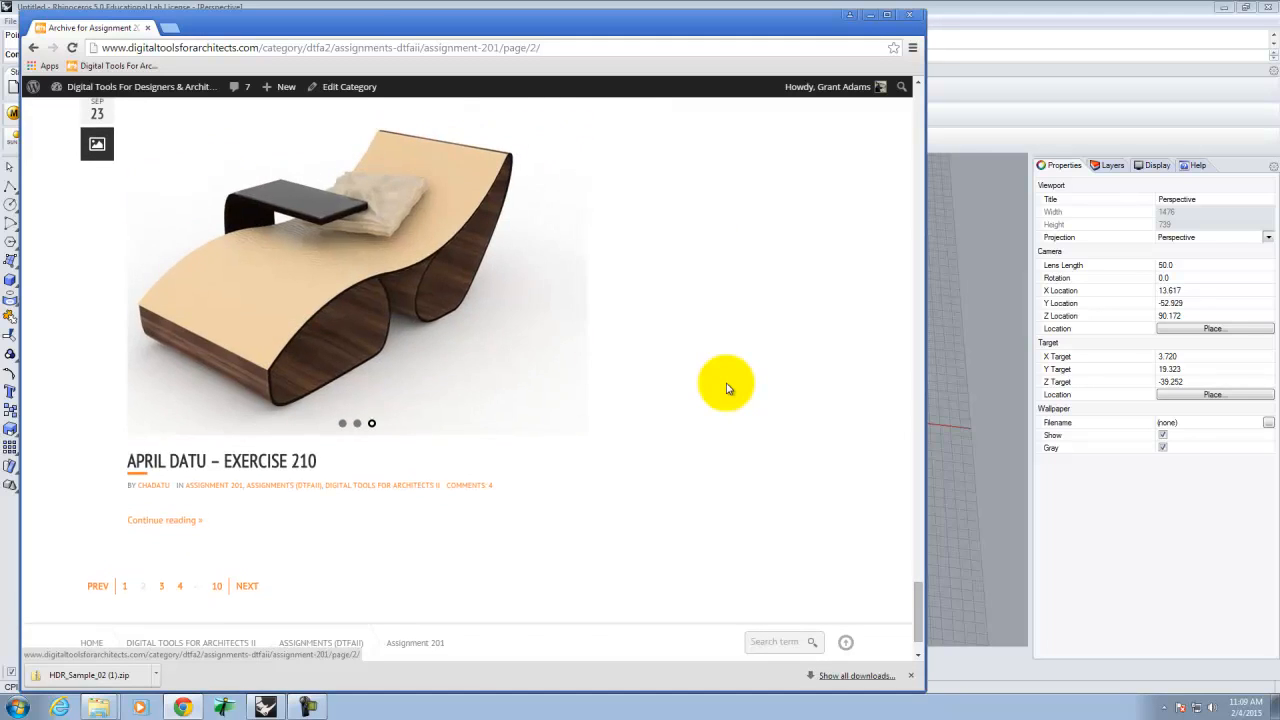
pyautogui.scroll(1, 728, 387)
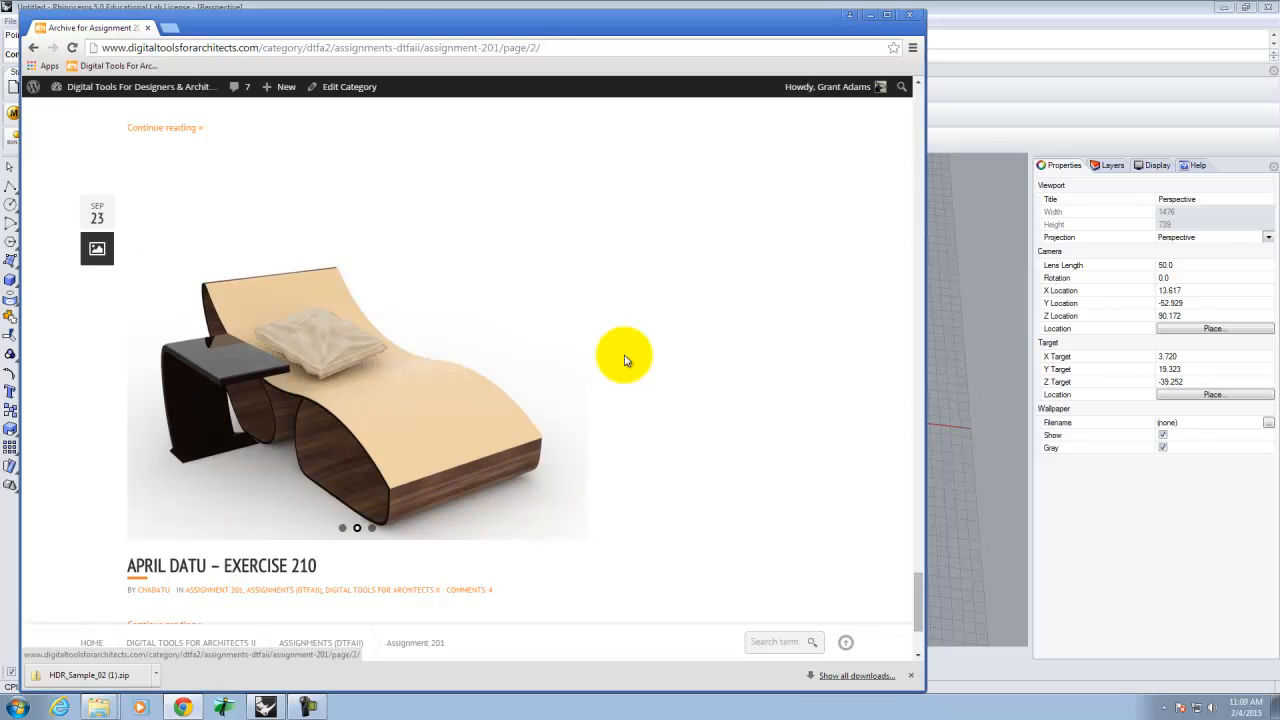
pyautogui.scroll(-2, 625, 360)
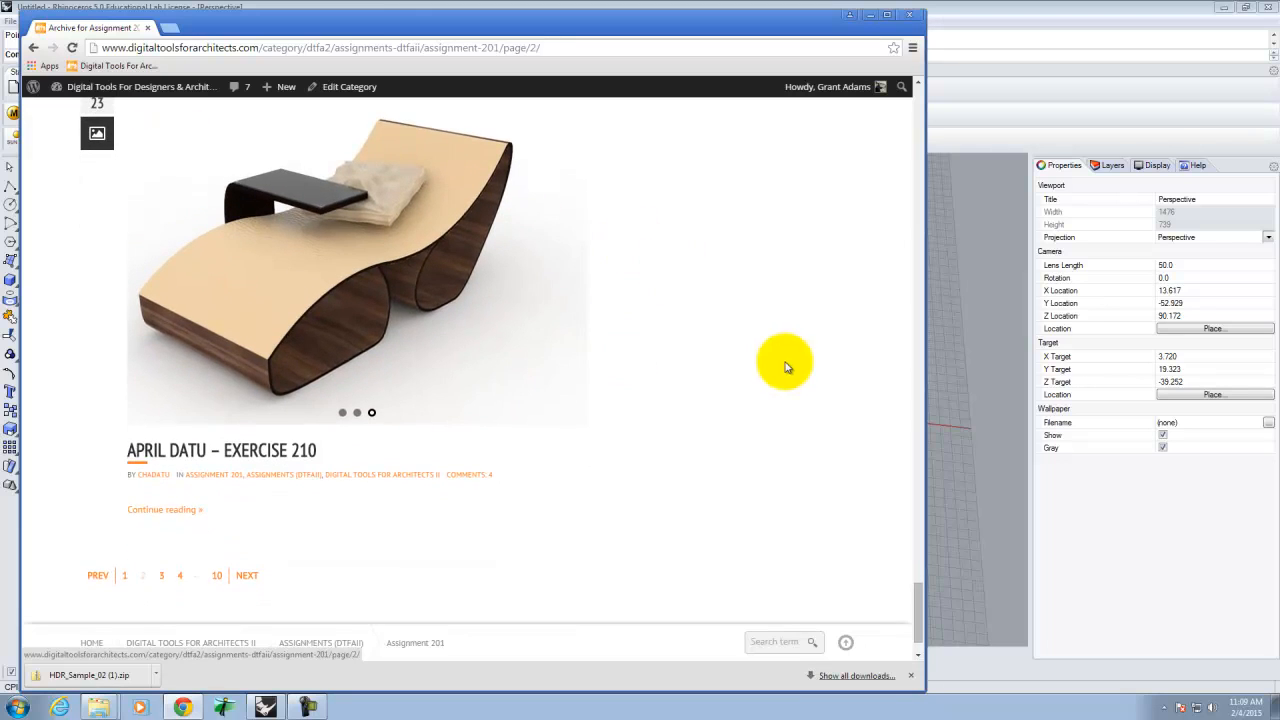
pyautogui.scroll(-1, 660, 338)
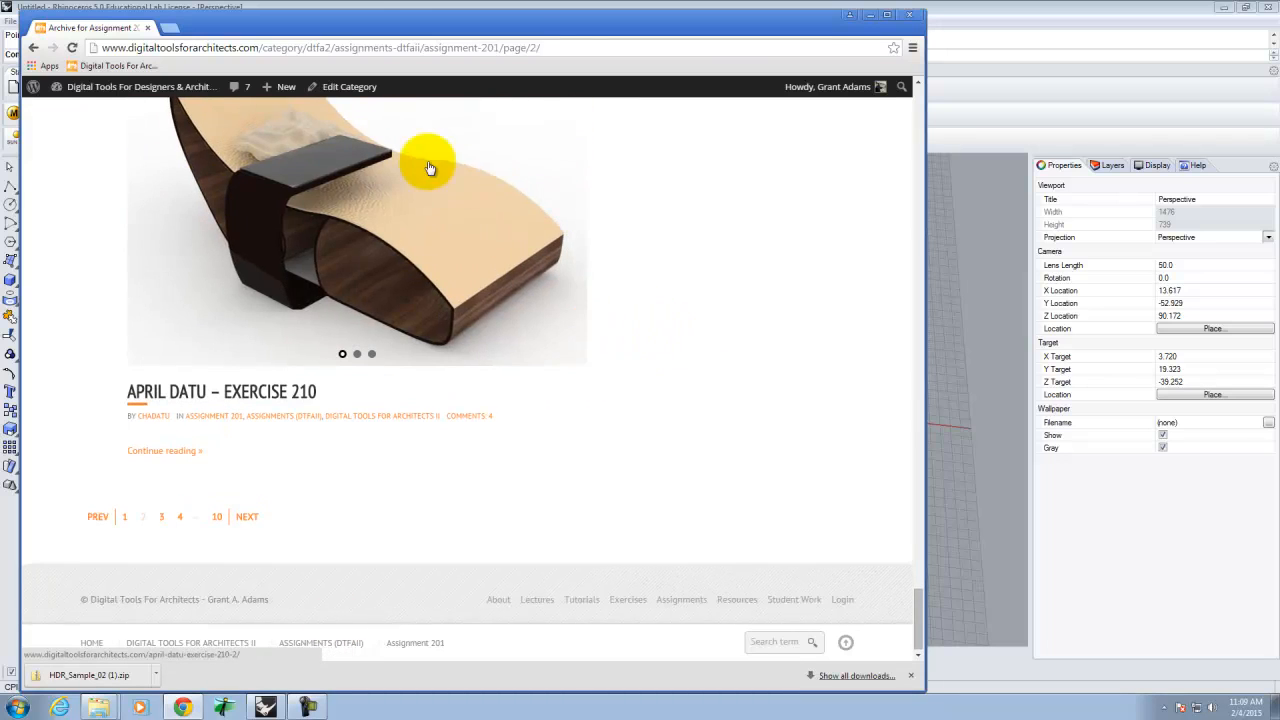
pyautogui.scroll(2, 380, 171)
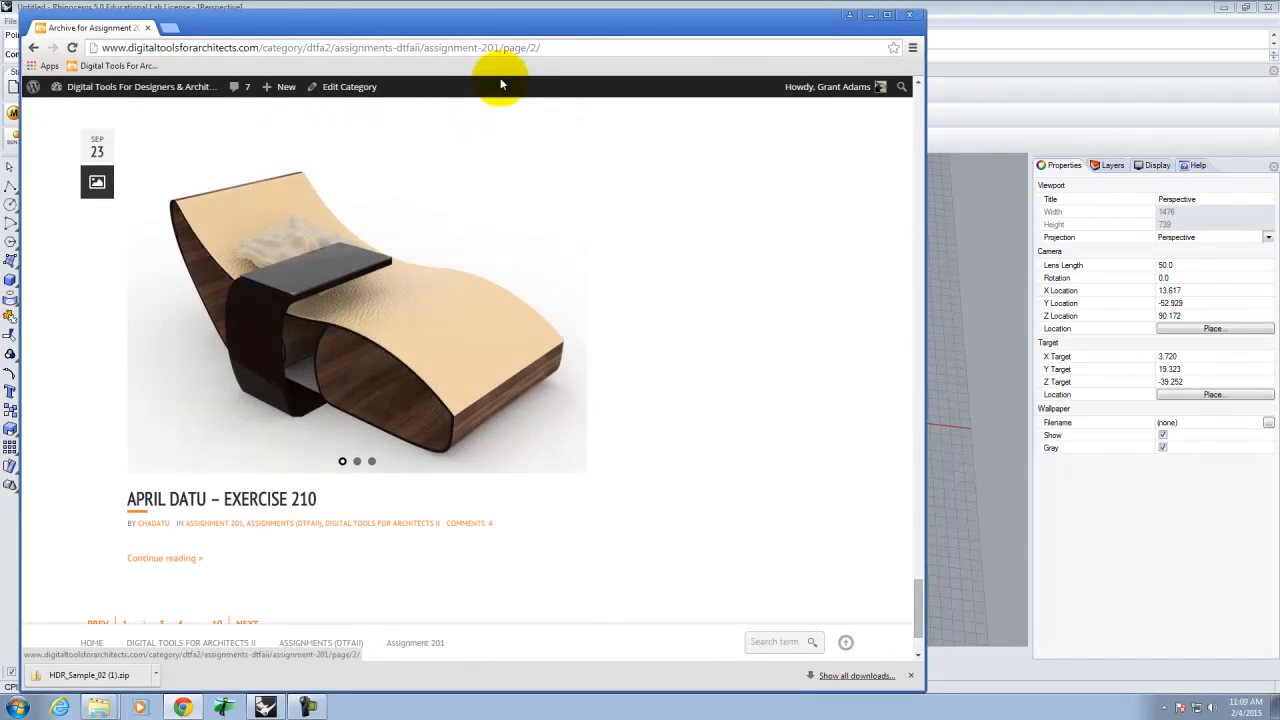
# - Return to Rhinoceros and draw a 13-inch polyline segment parallel to the X axis, near the origin on the positive Y side
pyautogui.click(870, 15)
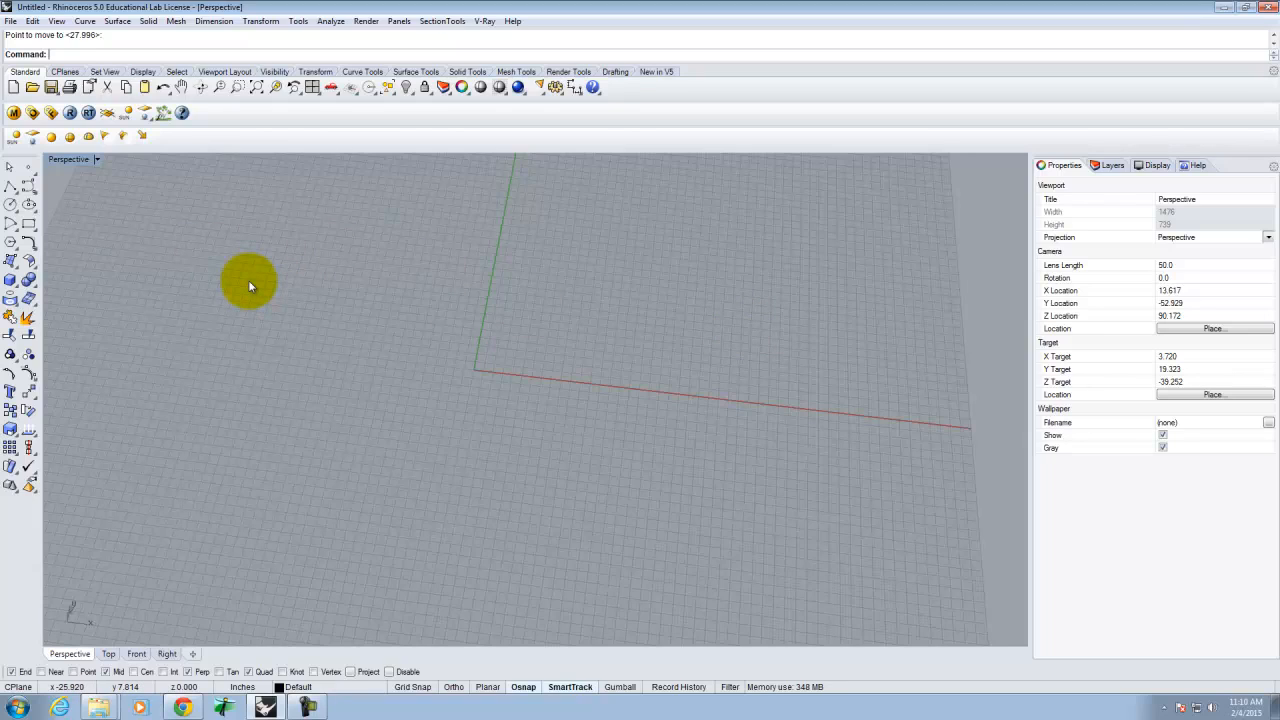
pyautogui.click(11, 185)
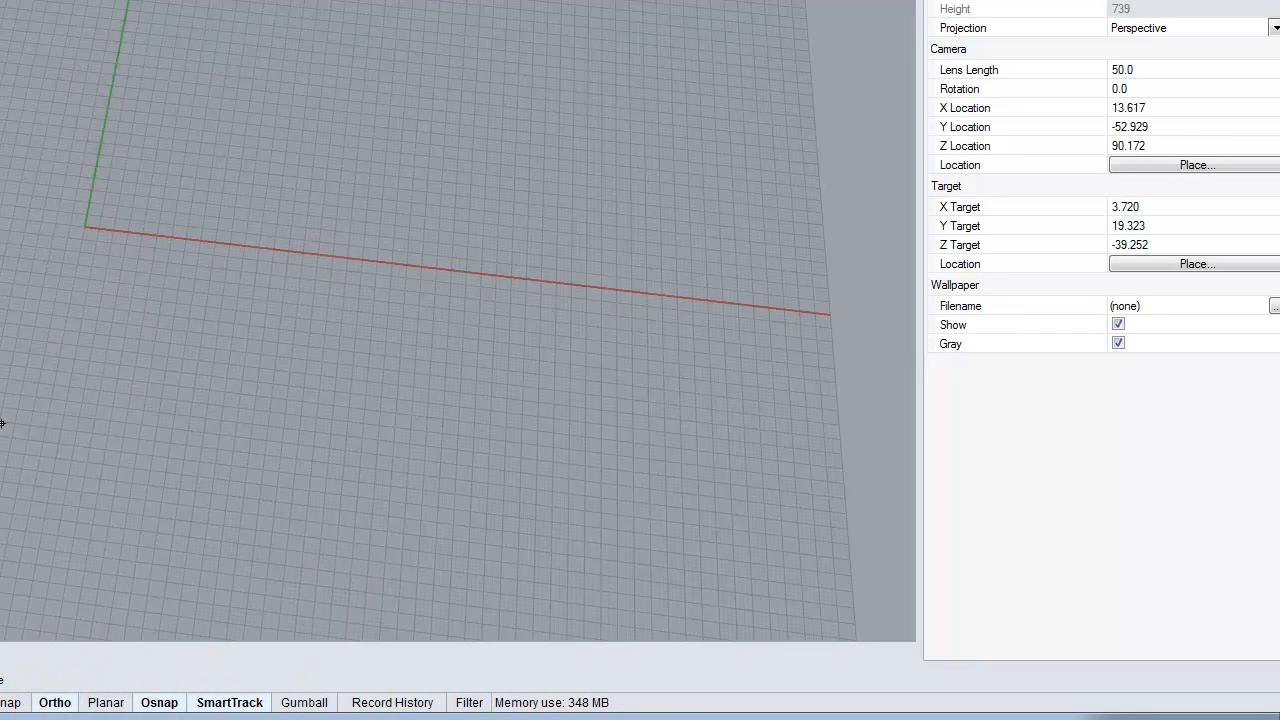
pyautogui.click(168, 164)
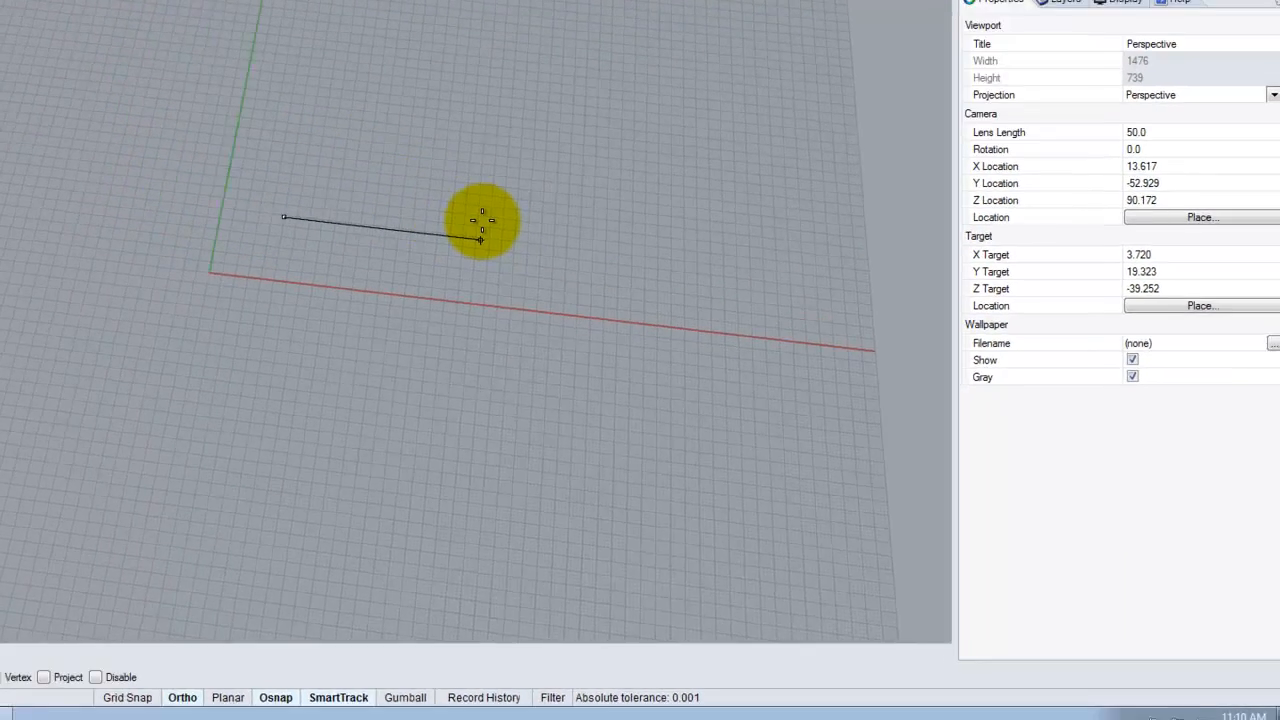
pyautogui.write('13')
pyautogui.press('Return')
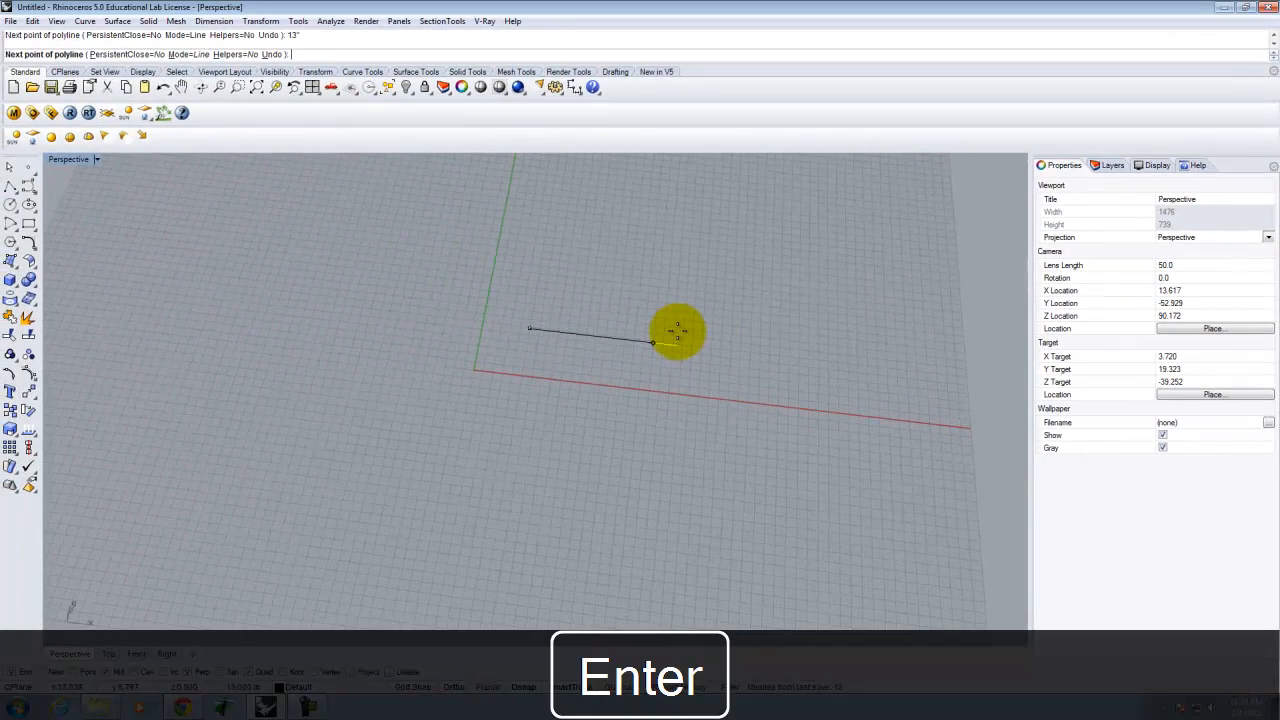
pyautogui.press('Return')
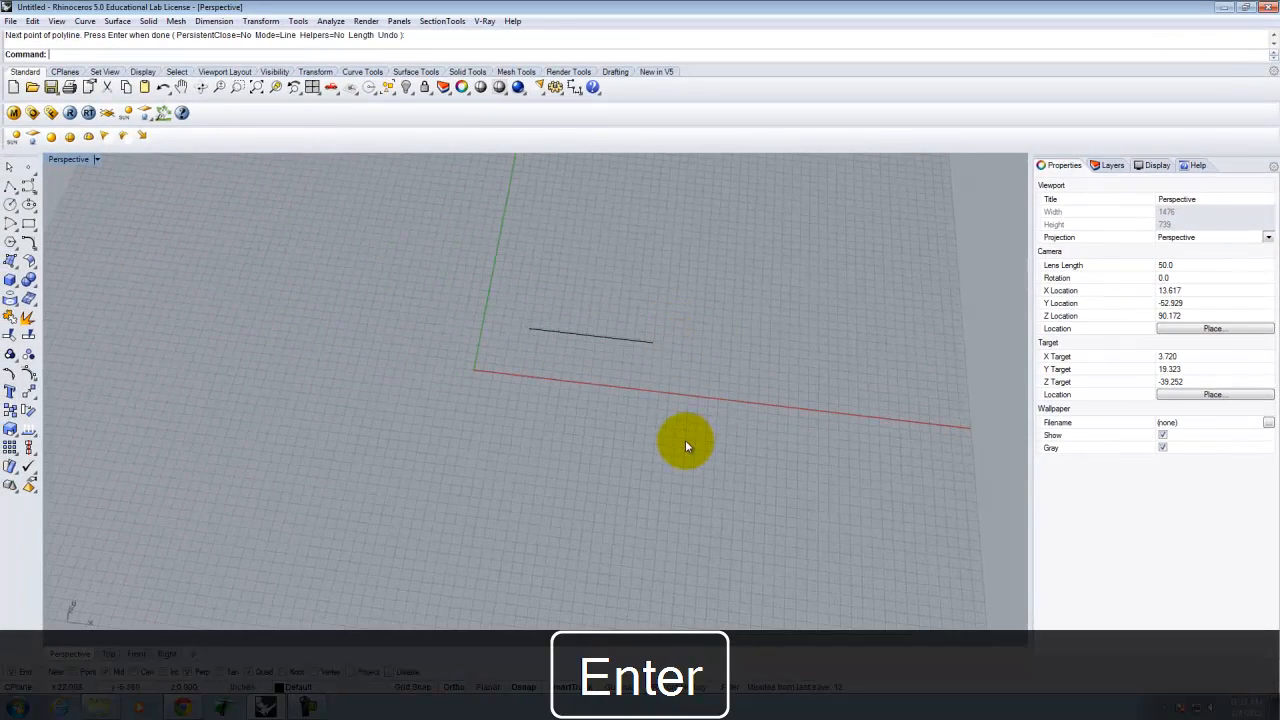
# - Draw a quarter arc curving down from the line's left endpoint, with its center 2 inches directly below that endpoint
pyautogui.scroll(10, 551, 343)
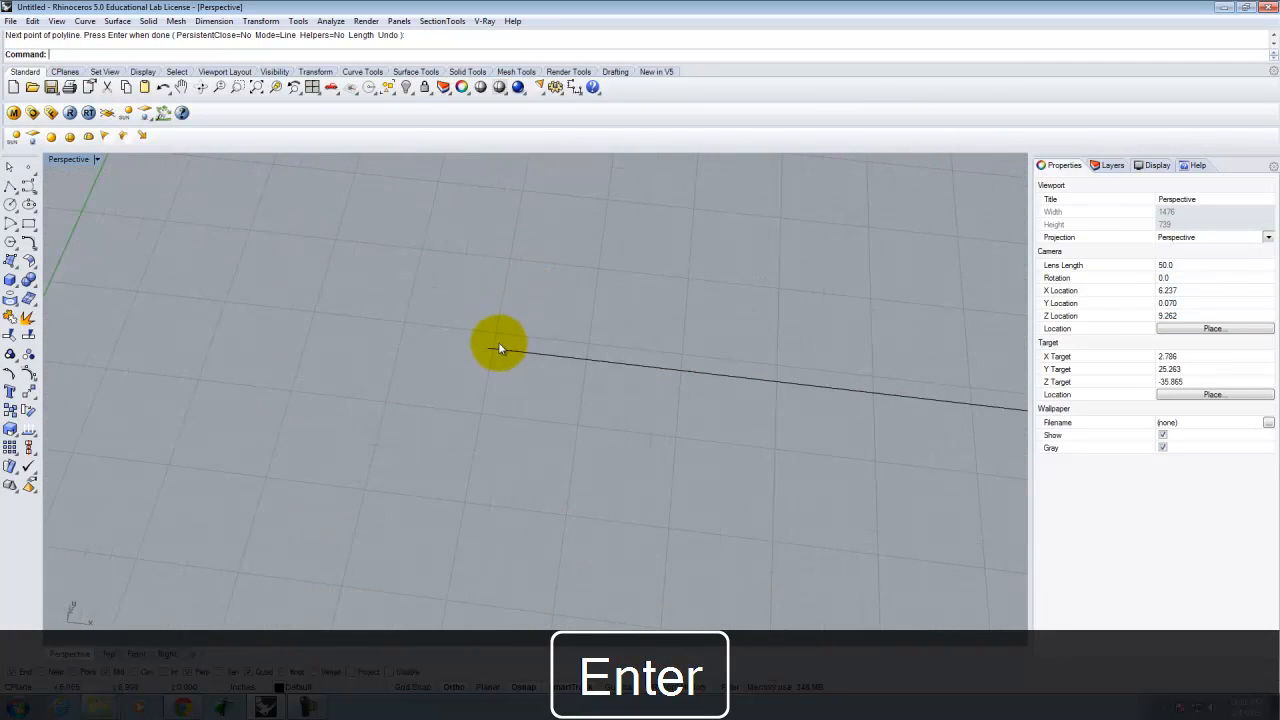
pyautogui.scroll(-5, 620, 450)
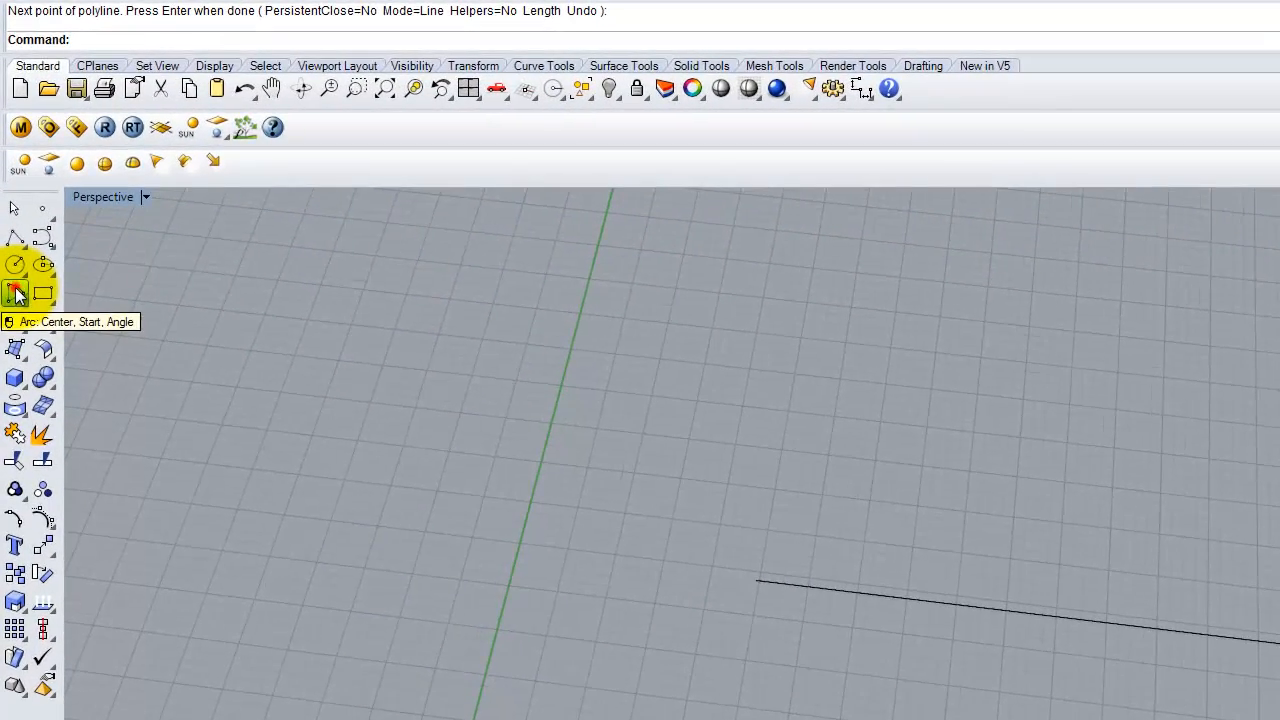
pyautogui.click(11, 224)
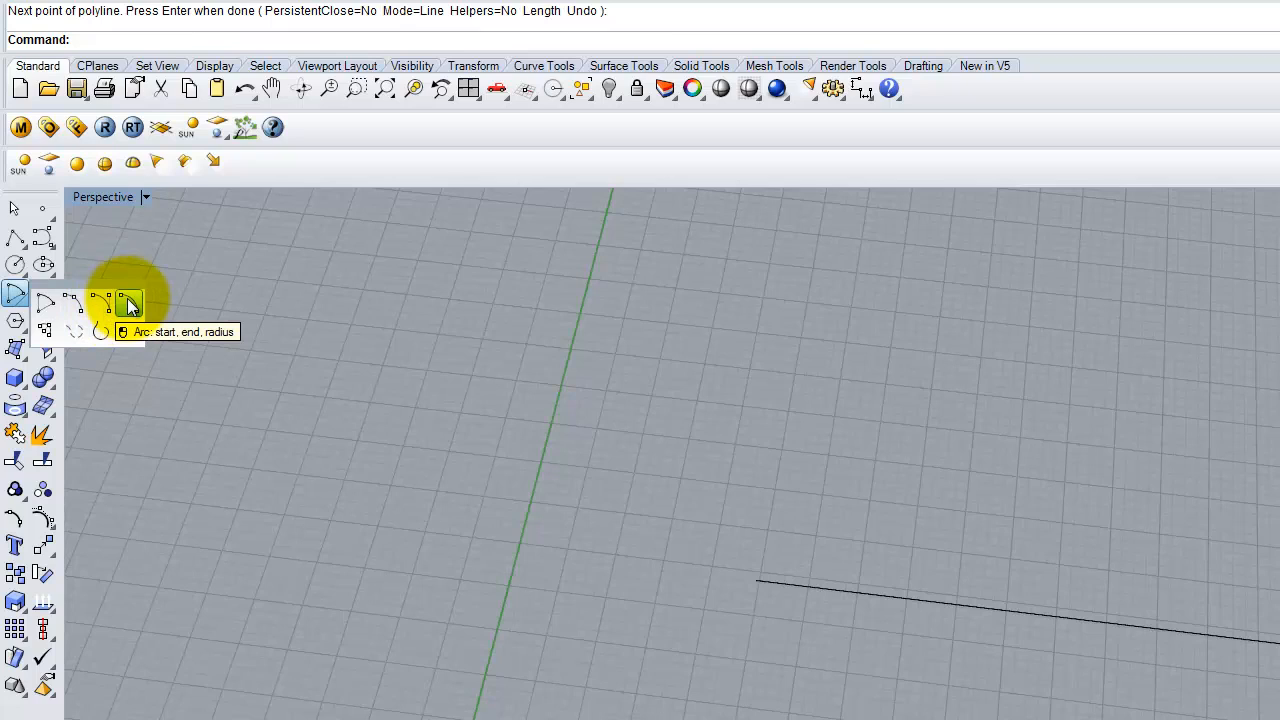
pyautogui.click(46, 303)
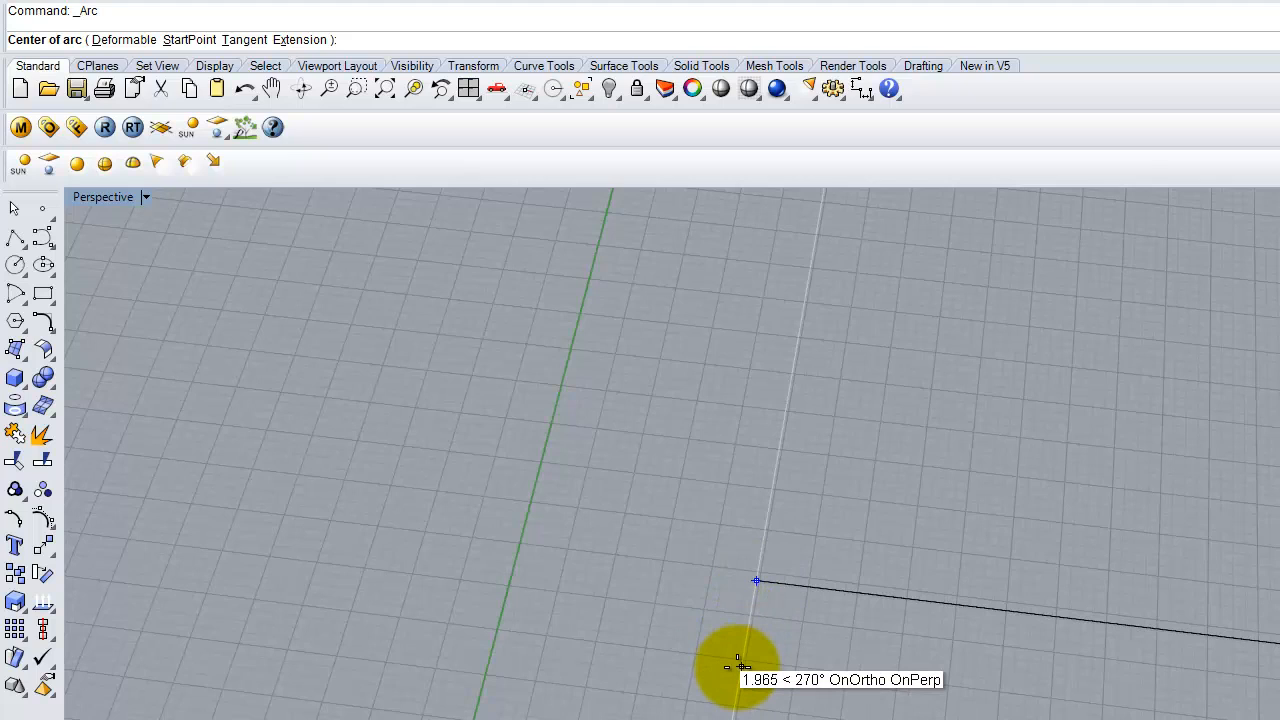
pyautogui.write('2')
pyautogui.press('Return')
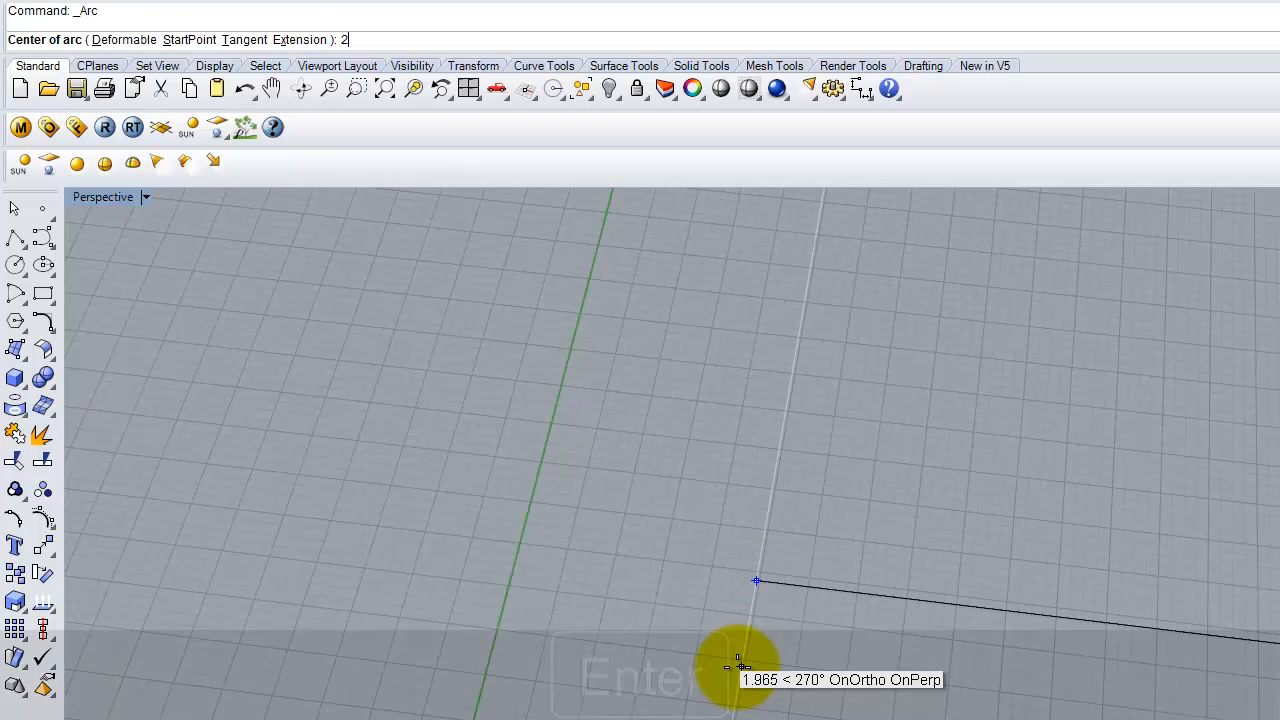
pyautogui.click(757, 579)
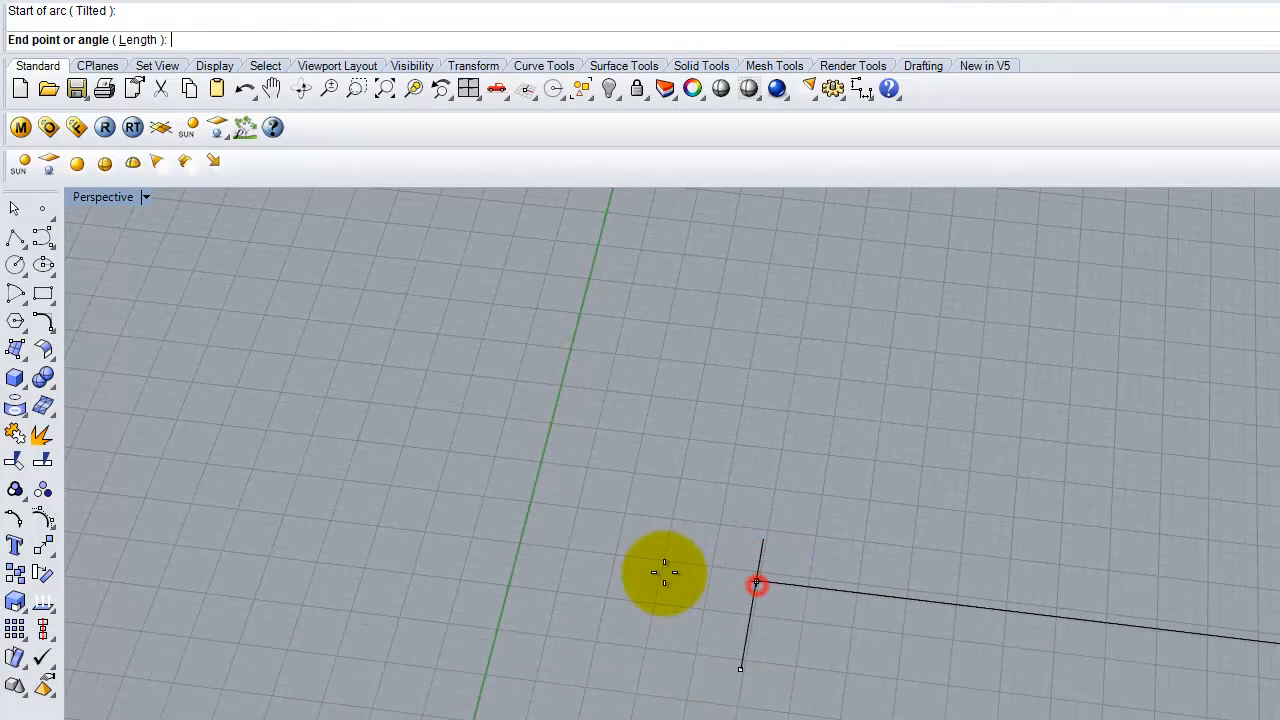
pyautogui.click(626, 630)
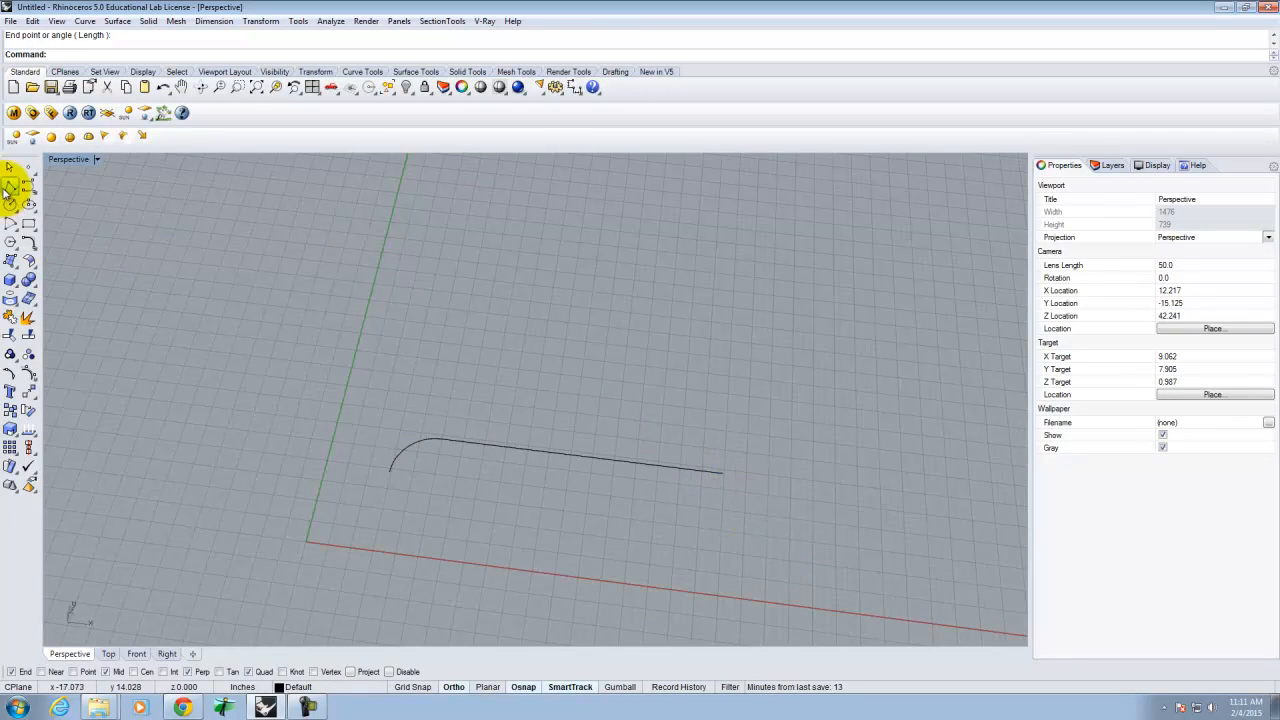
# - Draw a 2-inch-radius arc curving down from the line's right endpoint to a point at @2",-2
pyautogui.click(10, 228)
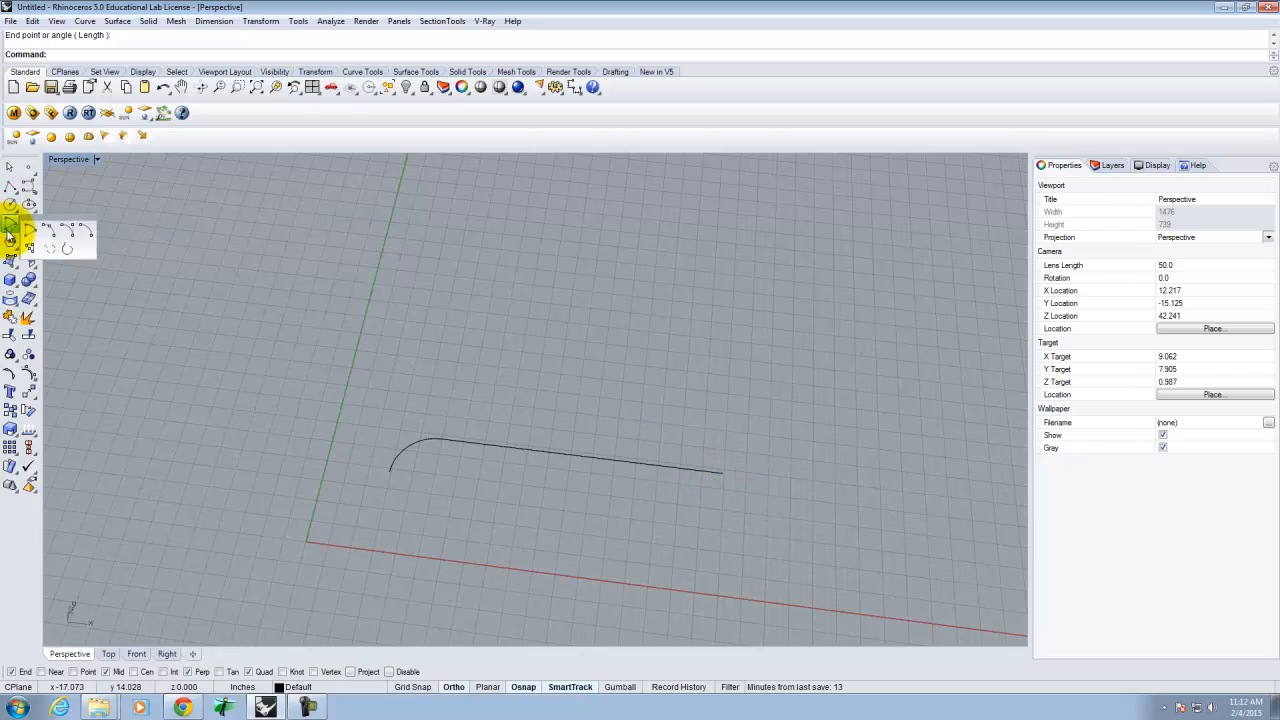
pyautogui.click(87, 231)
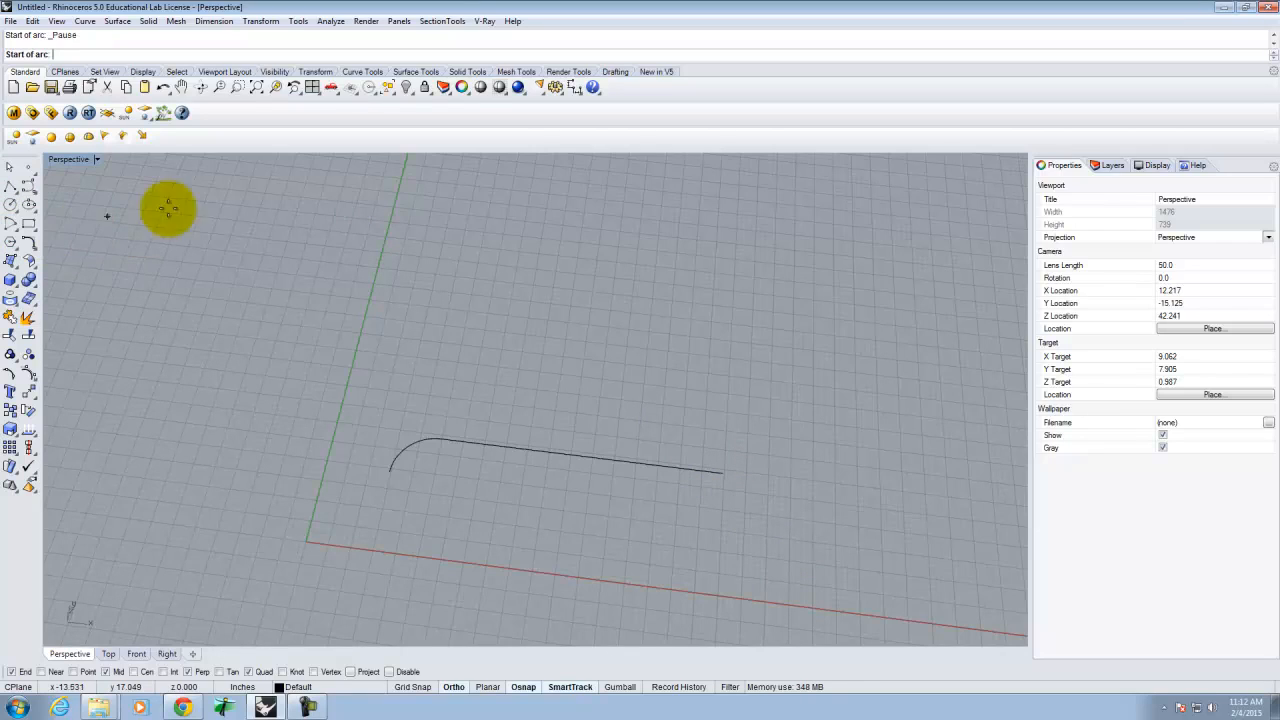
pyautogui.click(726, 470)
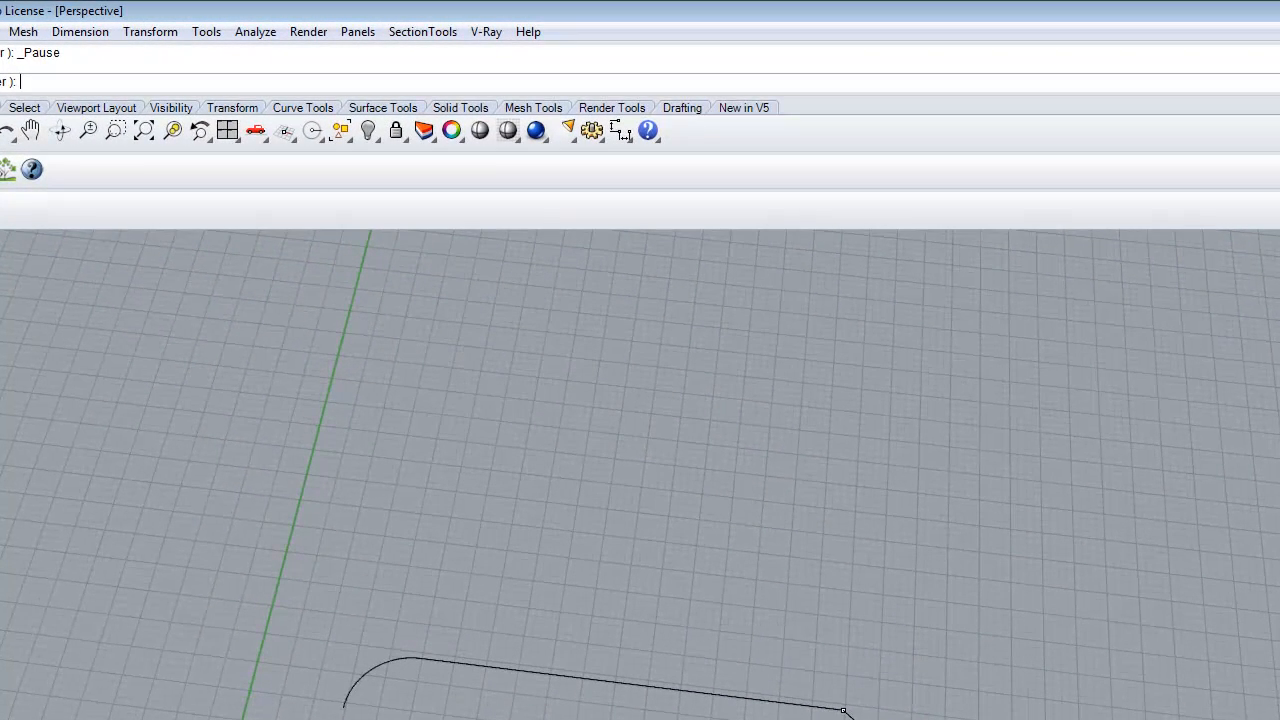
pyautogui.write('@2",-2')
pyautogui.press('Return')
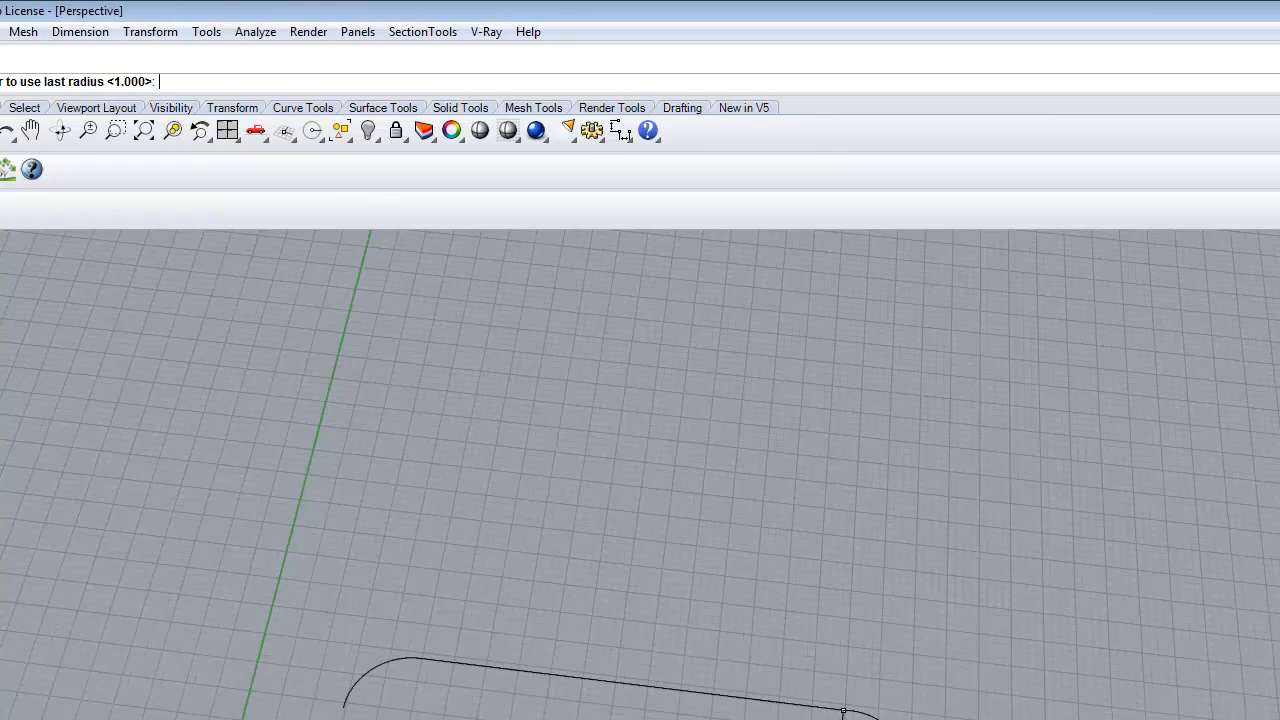
pyautogui.write('2')
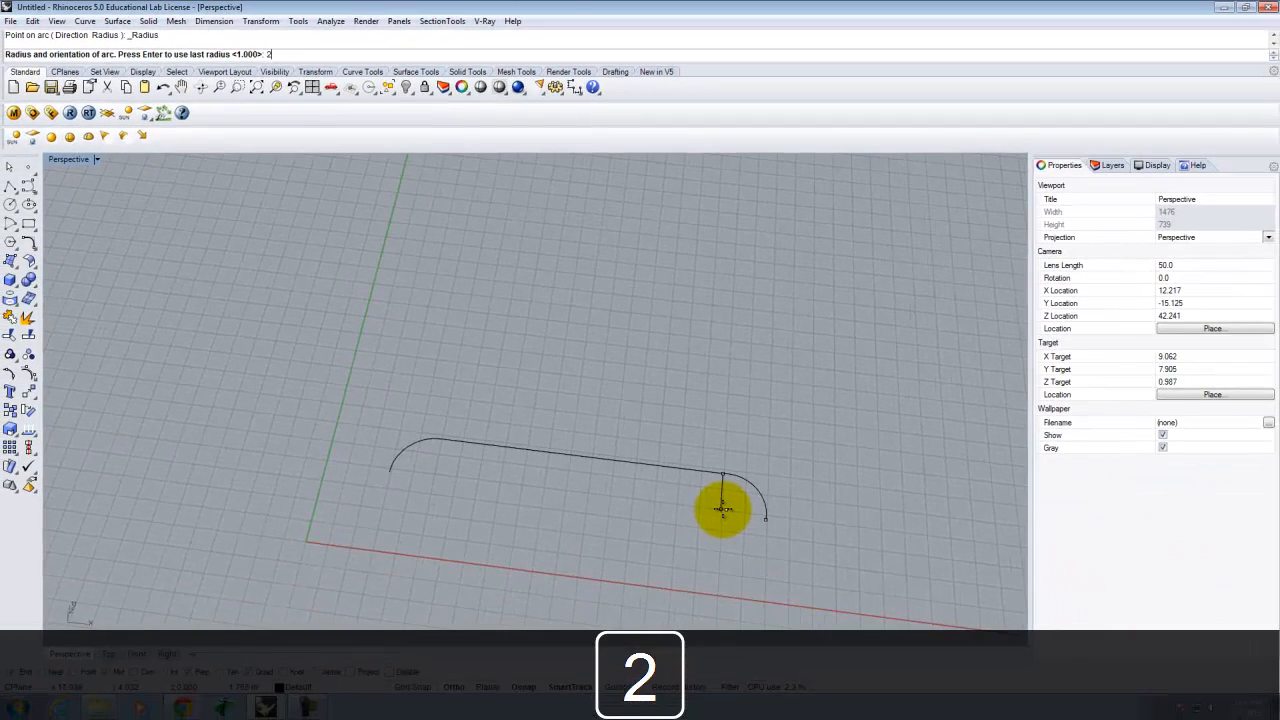
pyautogui.press('Return')
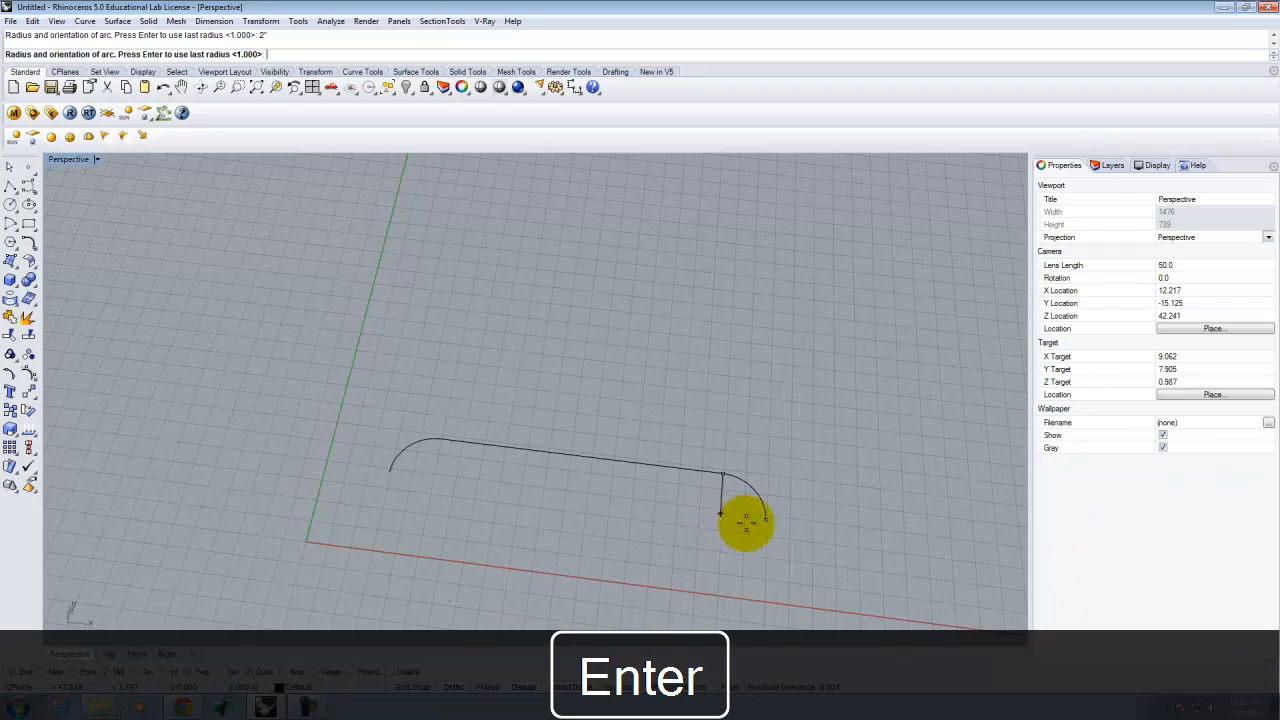
pyautogui.click(736, 538)
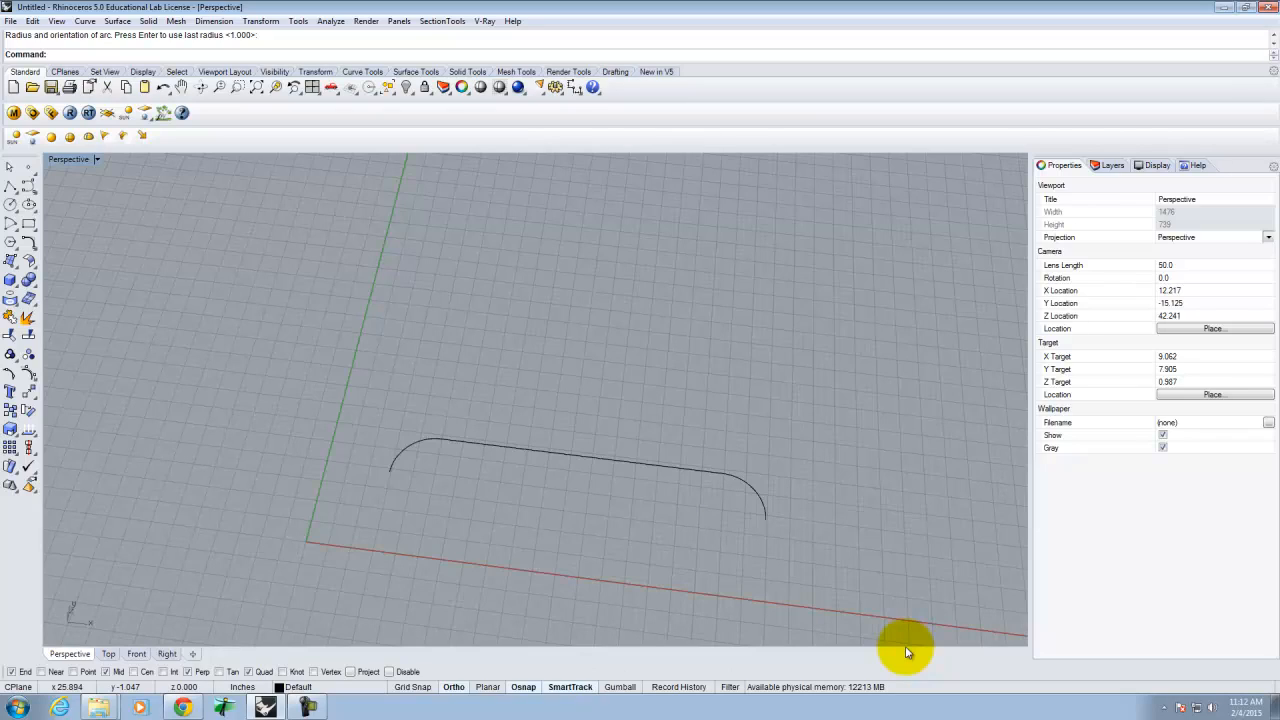
# - Join the straight line and both end arcs into a single open curve
pyautogui.click(420, 443)
pyautogui.click(521, 441)
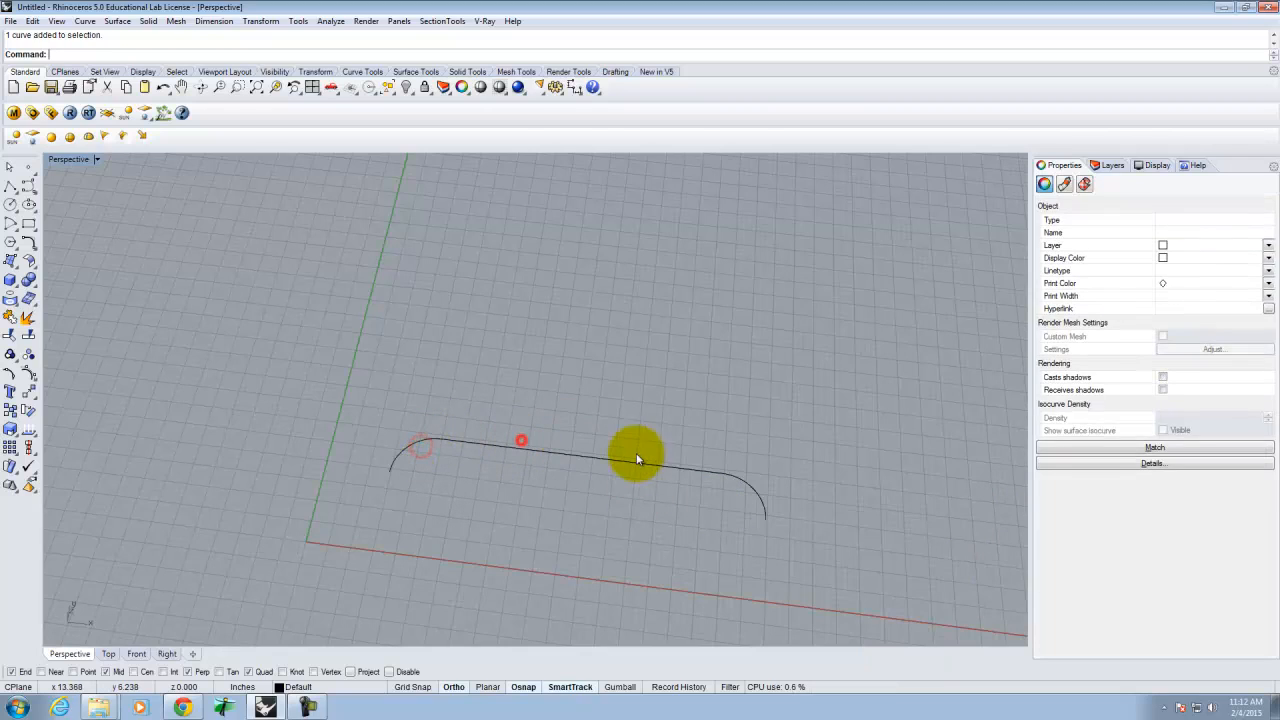
pyautogui.click(690, 471)
pyautogui.click(806, 468)
pyautogui.moveTo(788, 420); pyautogui.dragTo(412, 480)
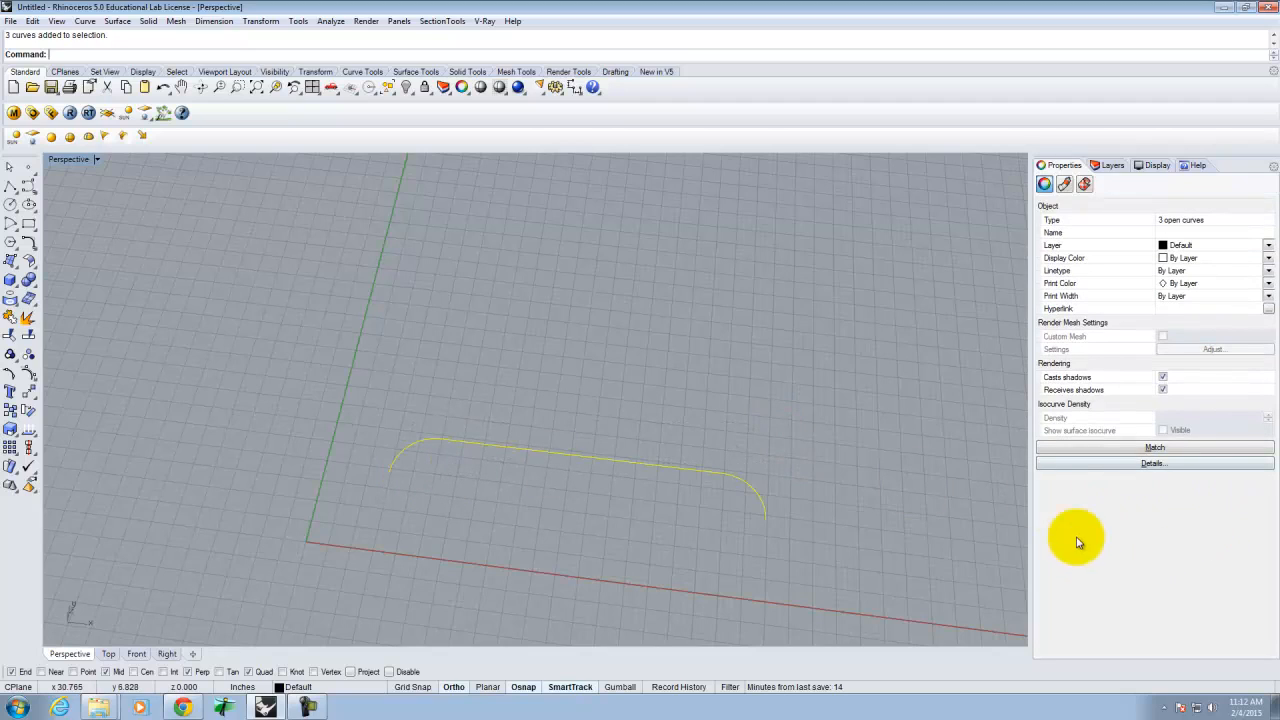
pyautogui.click(32, 21)
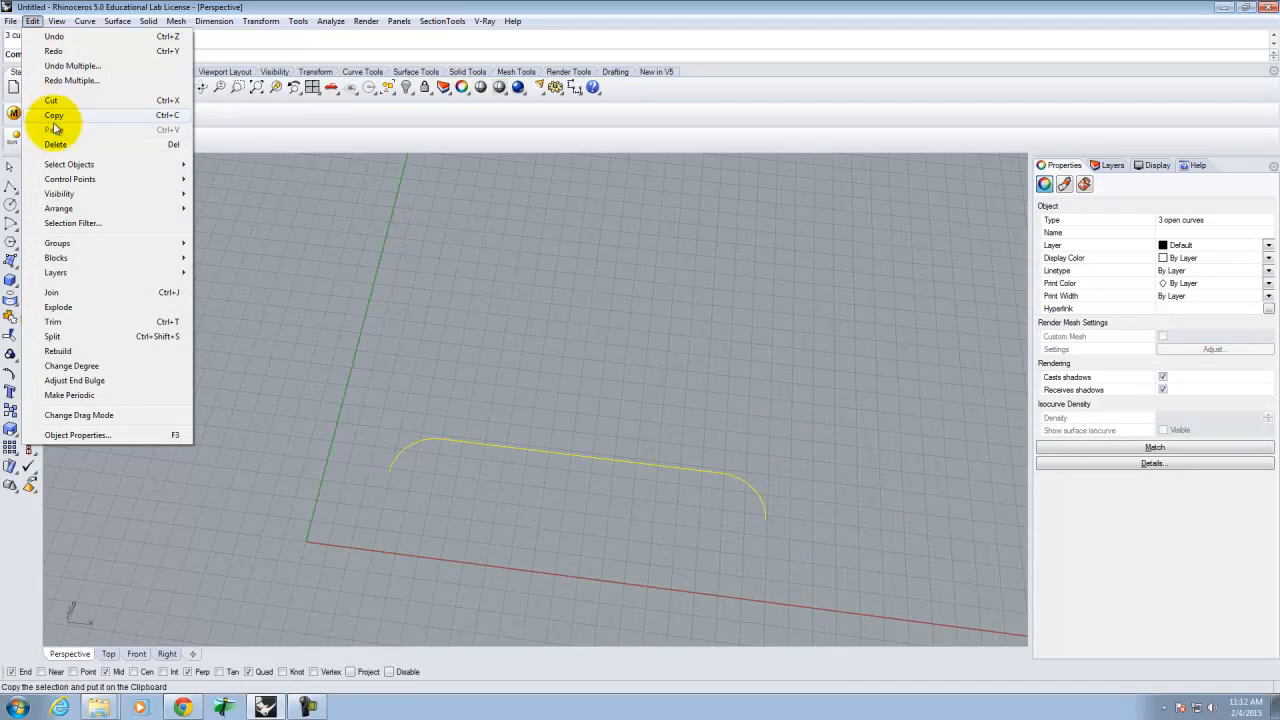
pyautogui.click(51, 292)
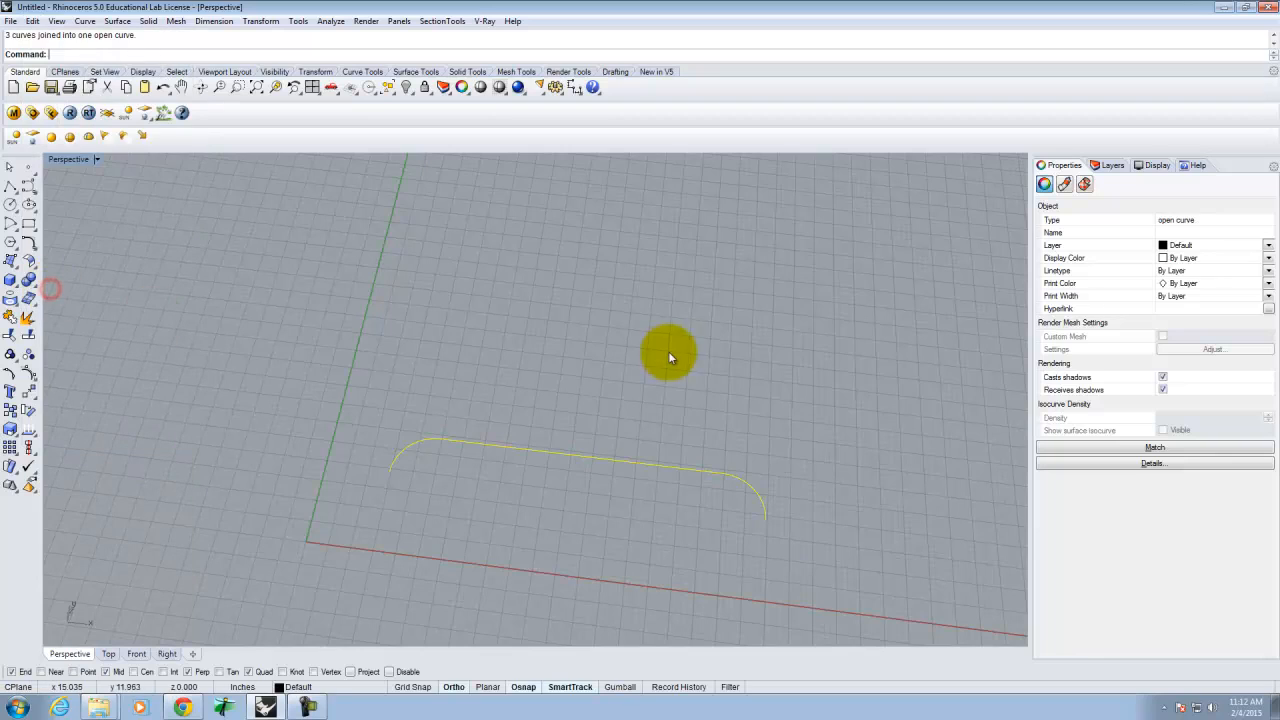
# - Rotate the joined curve in 3D about the axis through its two endpoints so it stands vertically above the ground plane
pyautogui.click(748, 486)
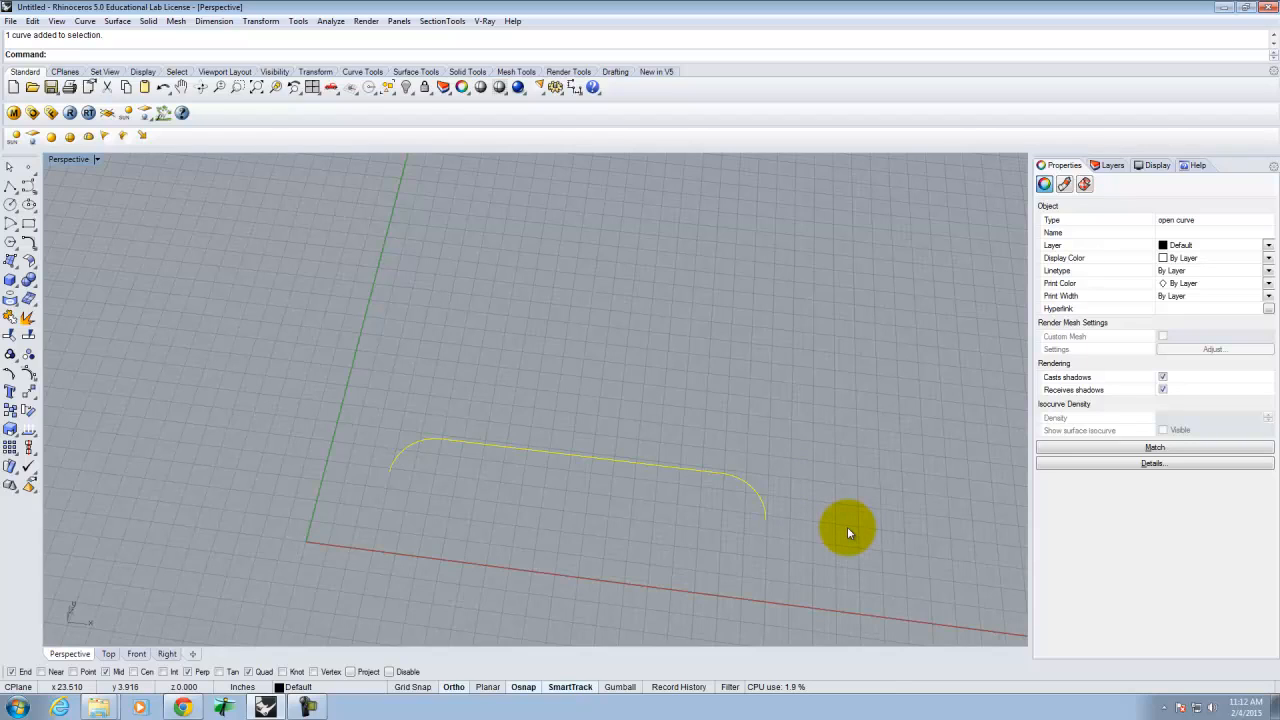
pyautogui.moveTo(529, 534); pyautogui.dragTo(405, 410, button='right')
pyautogui.moveTo(393, 466); pyautogui.dragTo(435, 497, button='right')
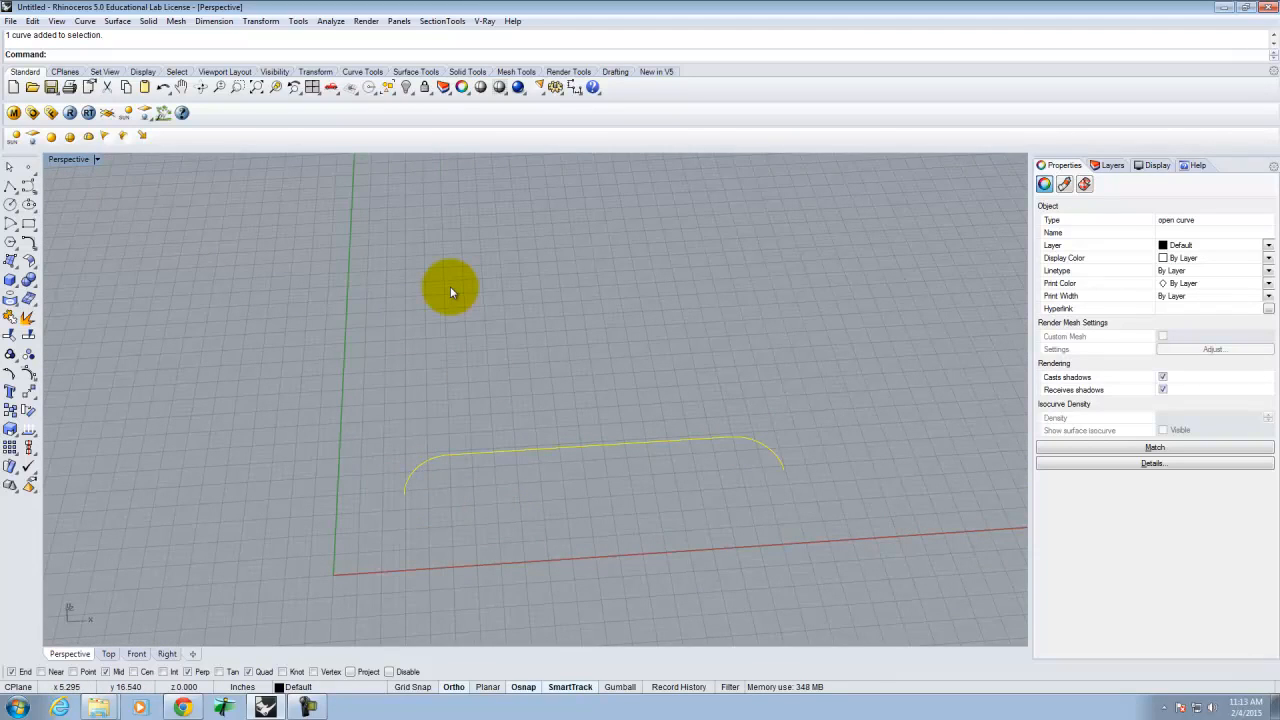
pyautogui.press('BackSpace')
pyautogui.write('tate3')
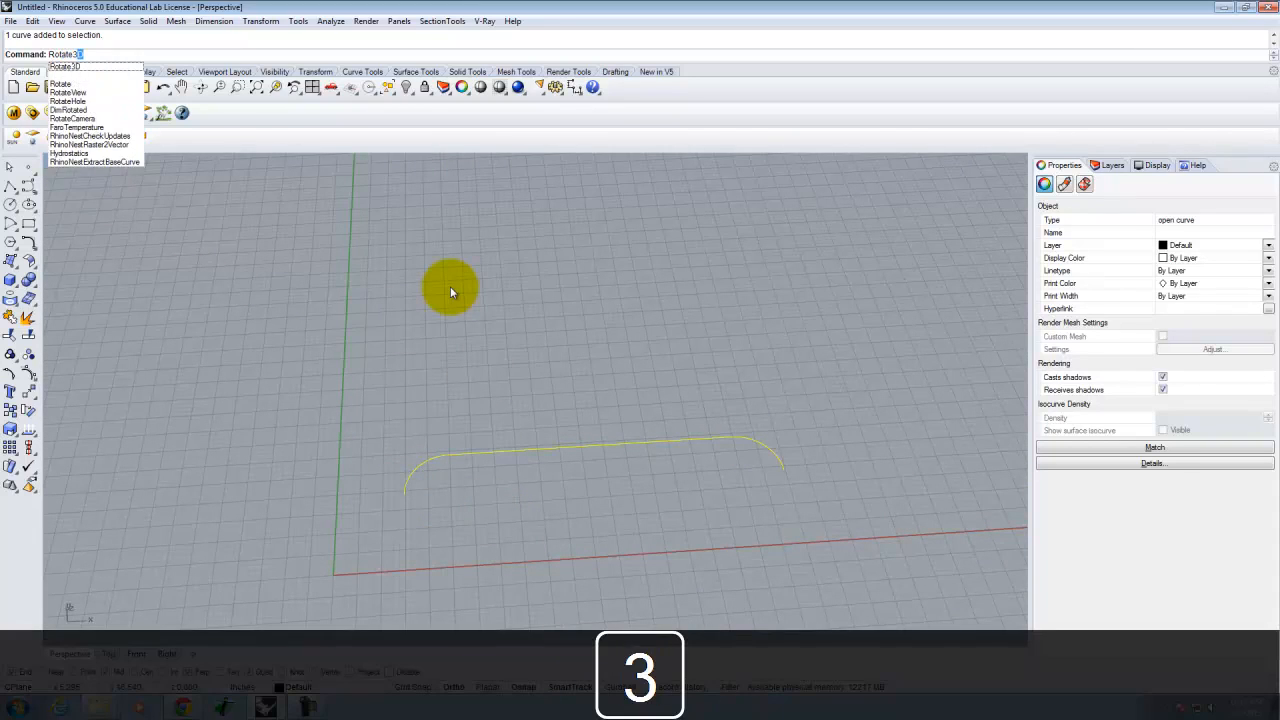
pyautogui.press('Return')
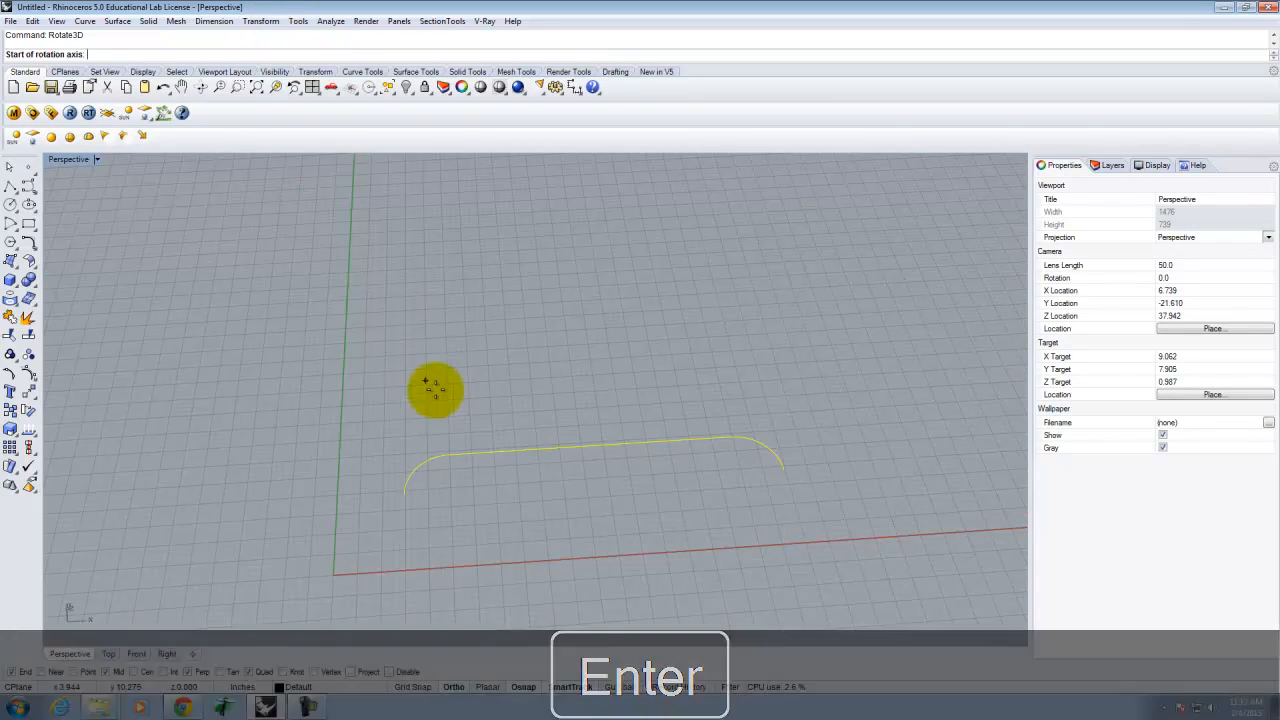
pyautogui.click(403, 492)
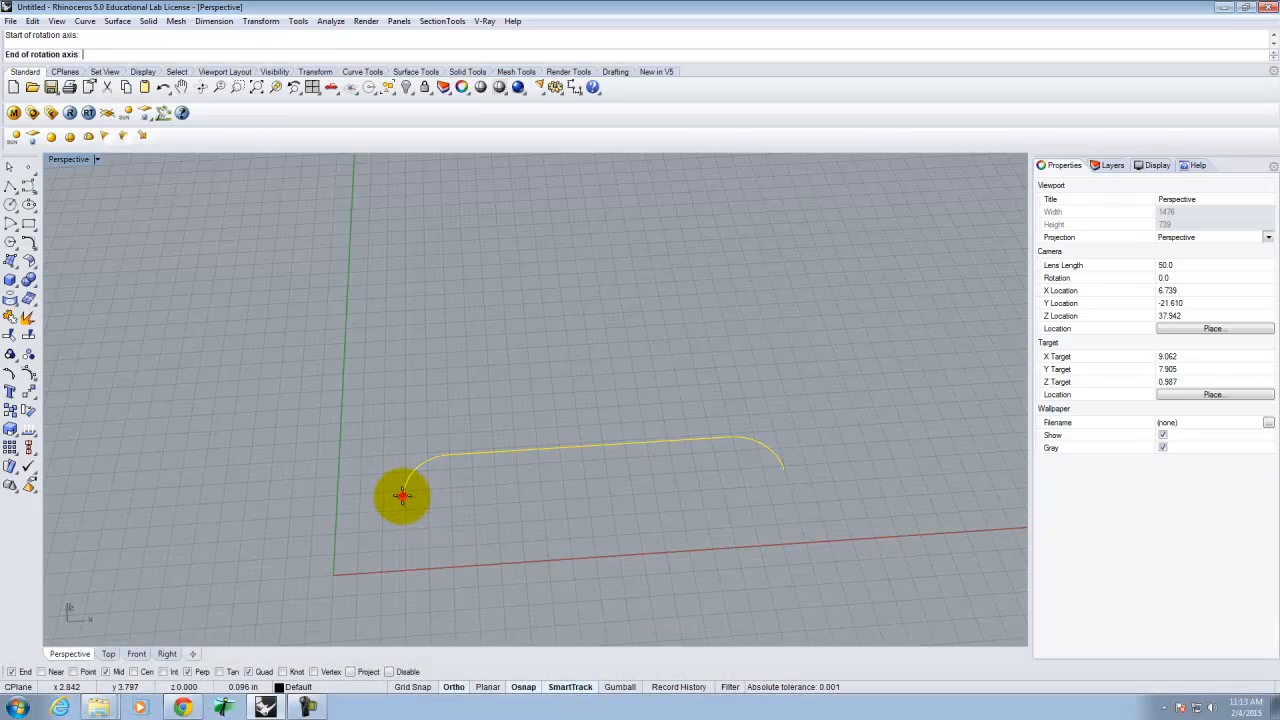
pyautogui.click(778, 471)
pyautogui.moveTo(709, 457)
pyautogui.mouseDown(button='right')
pyautogui.moveTo(824, 493)
pyautogui.moveTo(694, 437)
pyautogui.mouseUp(button='right')
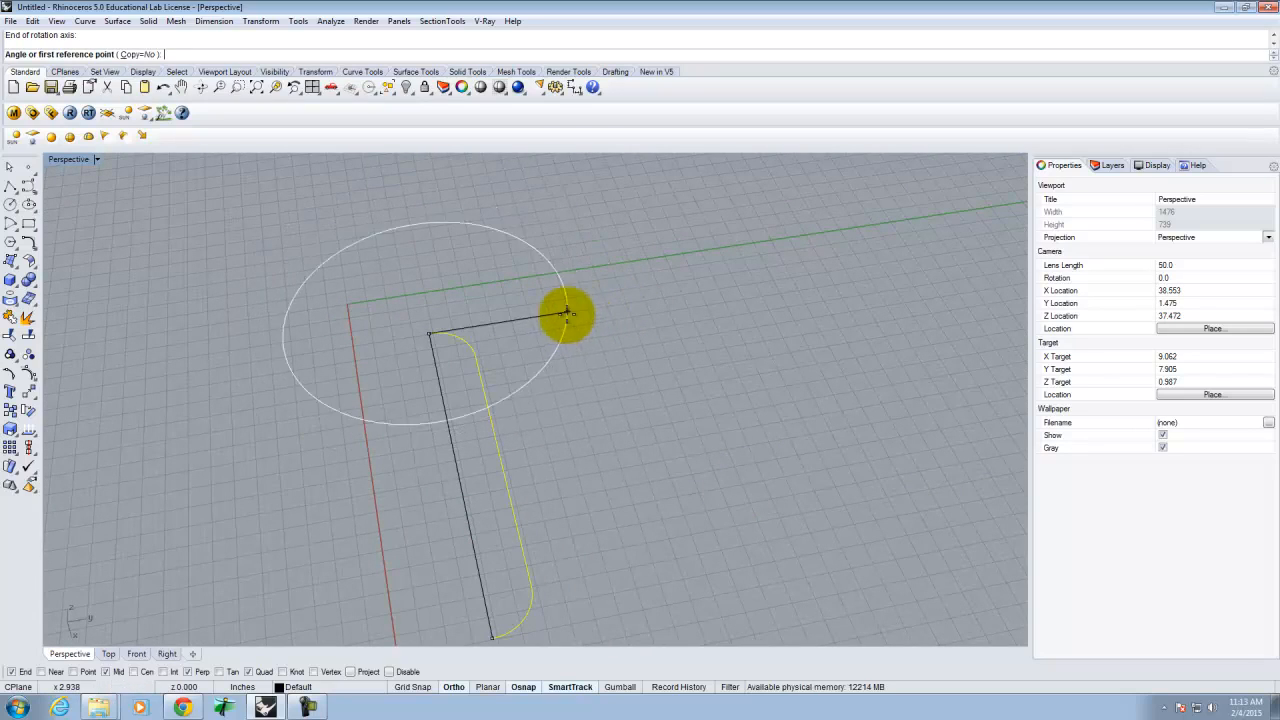
pyautogui.click(579, 313)
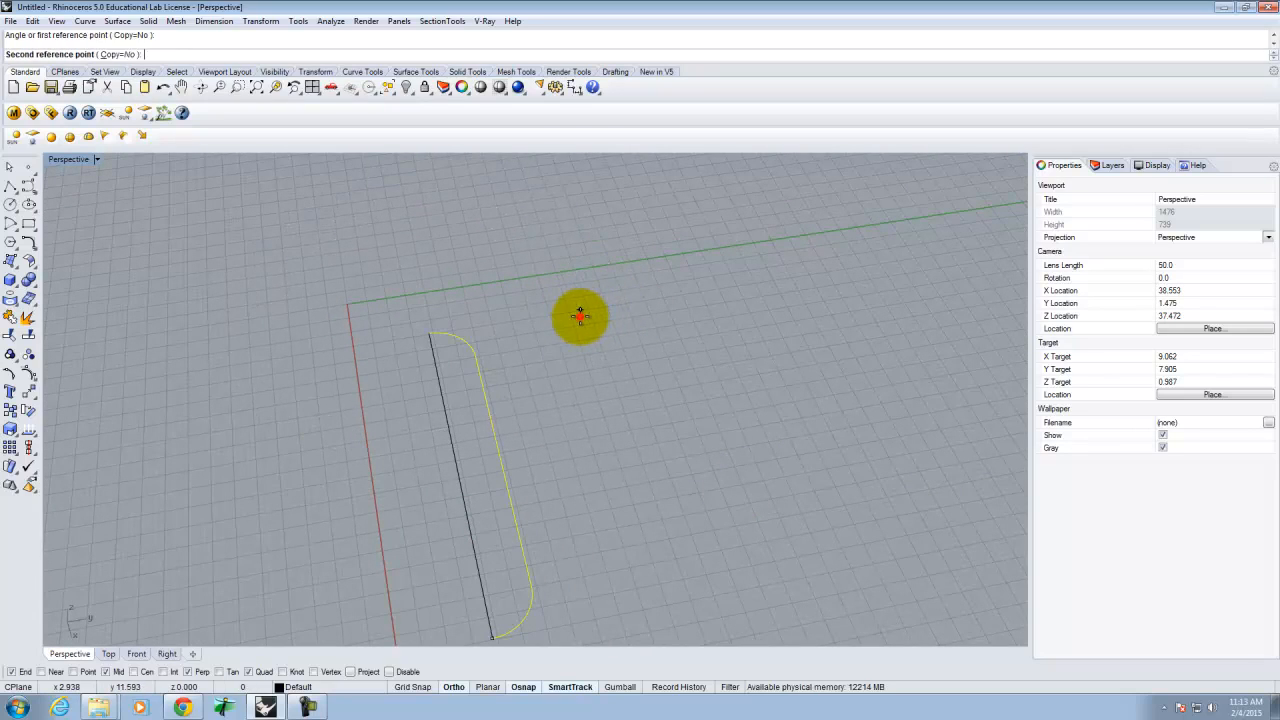
pyautogui.click(452, 251)
pyautogui.moveTo(515, 317); pyautogui.dragTo(628, 279, button='right')
pyautogui.rightClick(628, 279)
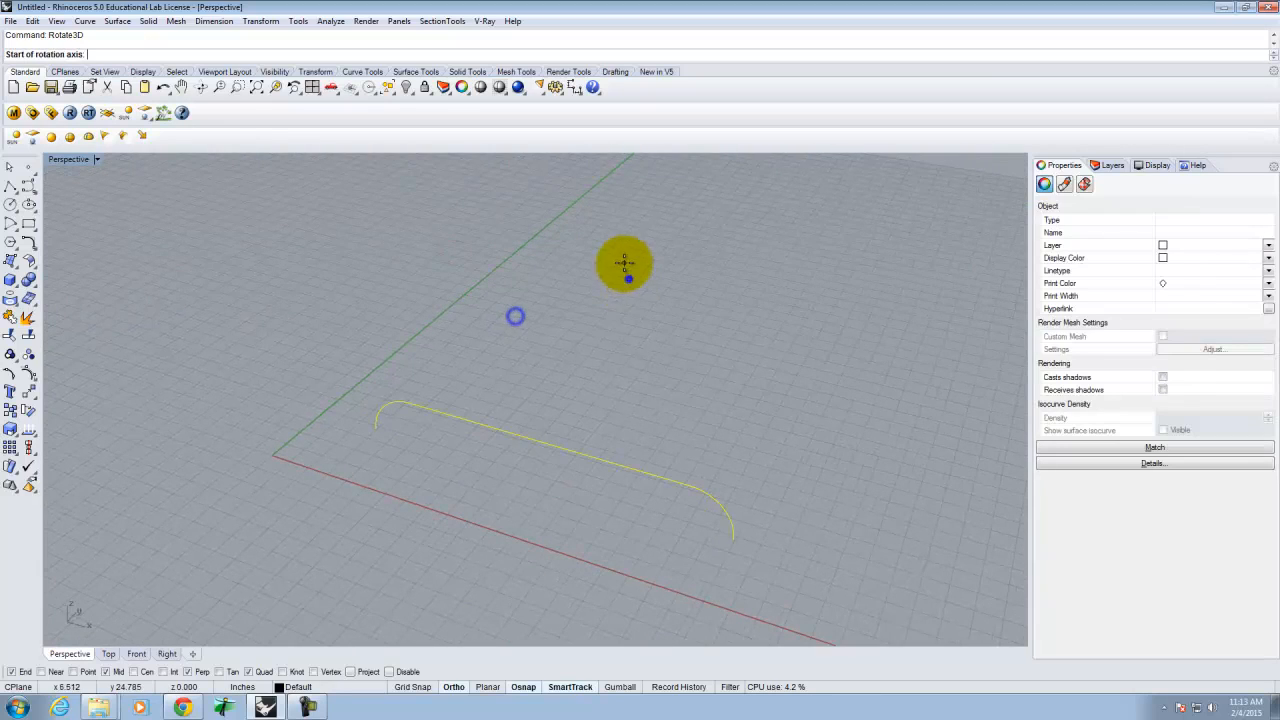
# - Draw a flat circle 0.5 inches in diameter centered on the upright curve's lower endpoint nearest the Y axis
pyautogui.click(453, 687)
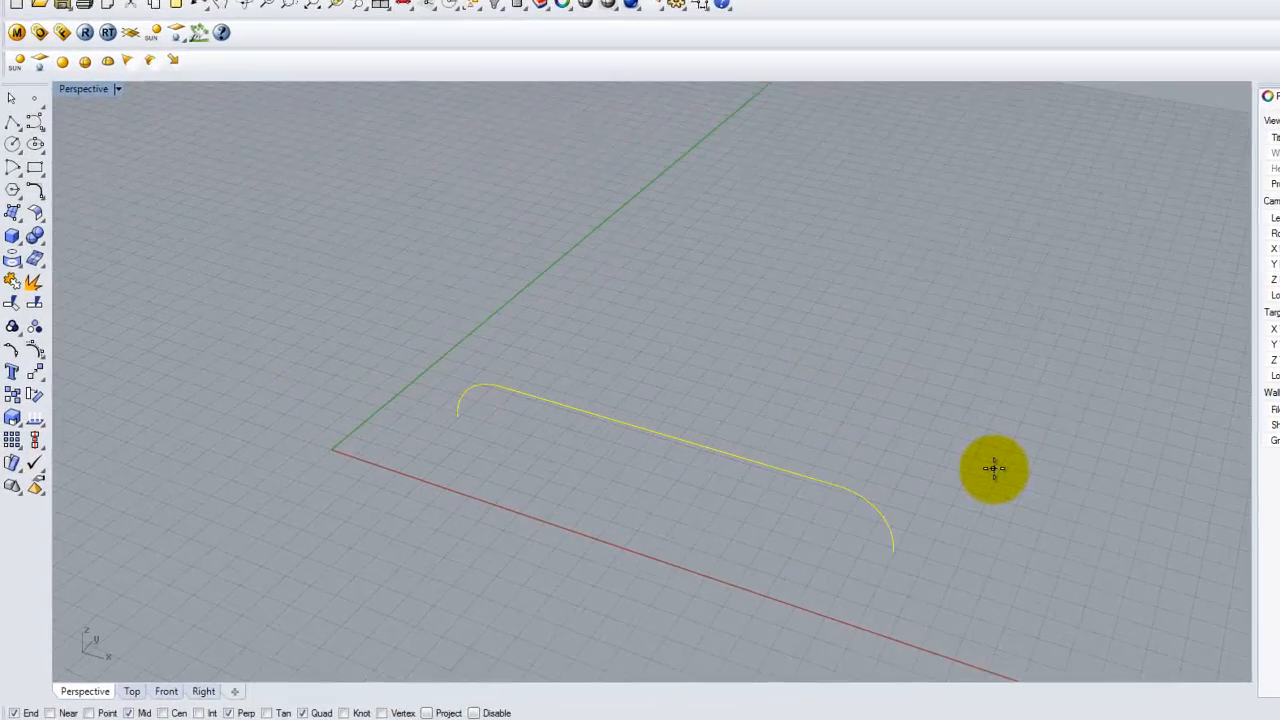
pyautogui.moveTo(945, 469); pyautogui.dragTo(787, 389, button='right')
pyautogui.moveTo(971, 360); pyautogui.dragTo(1151, 391, button='right')
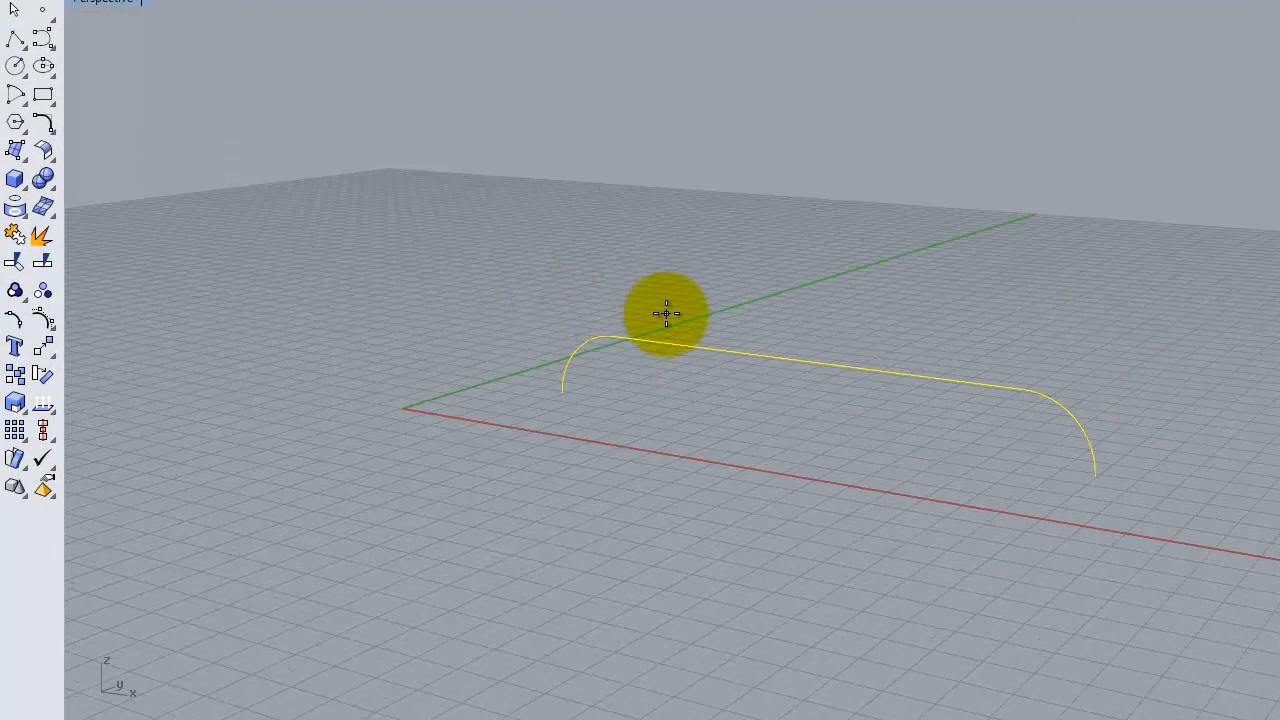
pyautogui.moveTo(500, 286); pyautogui.dragTo(685, 342, button='right')
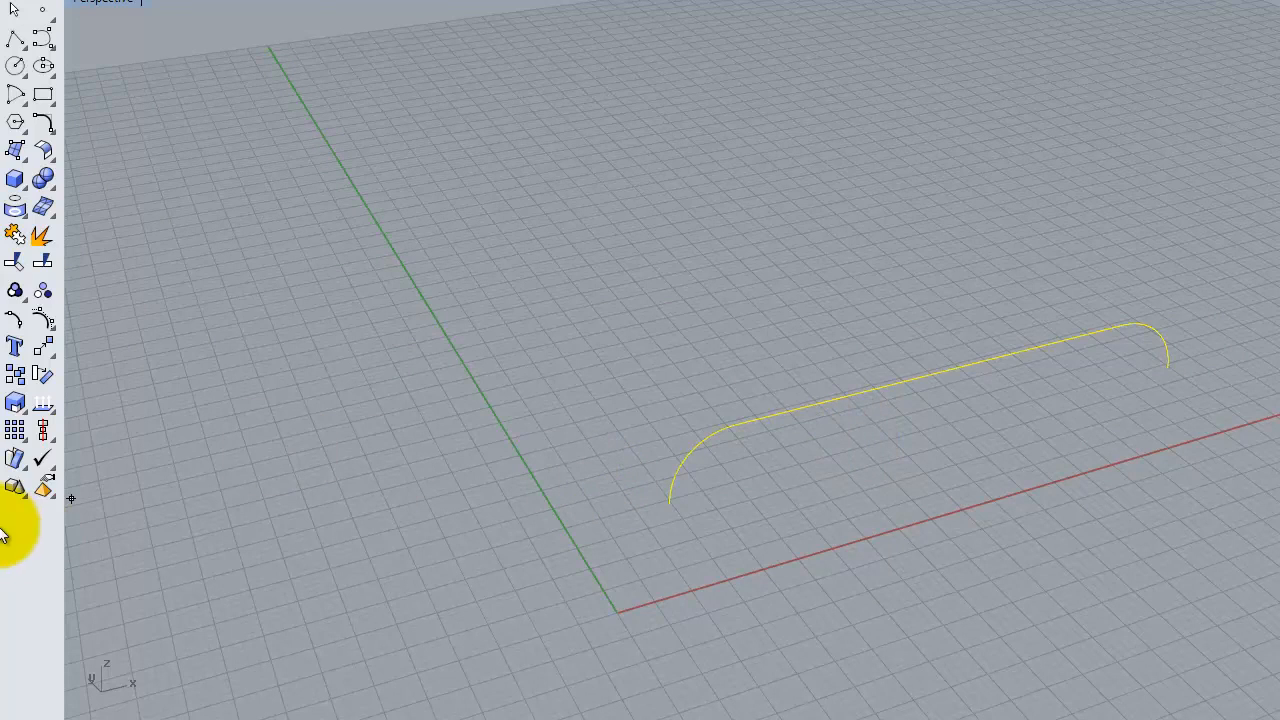
pyautogui.click(17, 67)
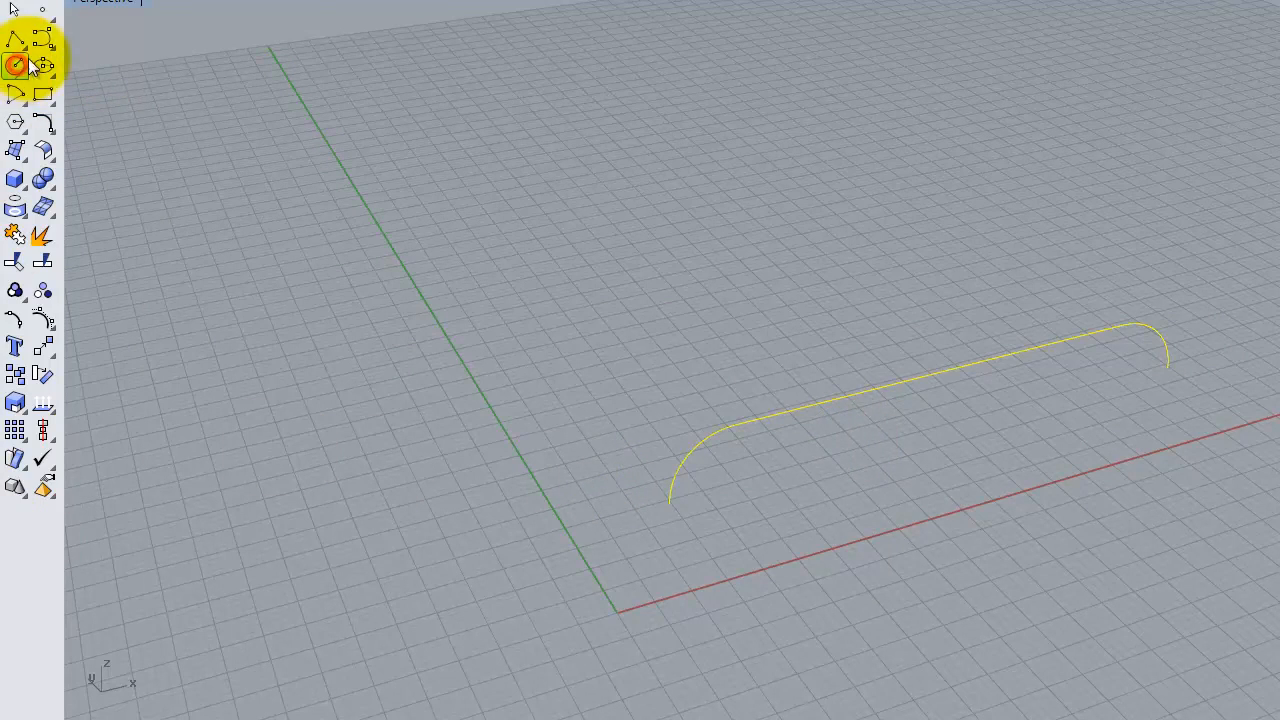
pyautogui.click(670, 503)
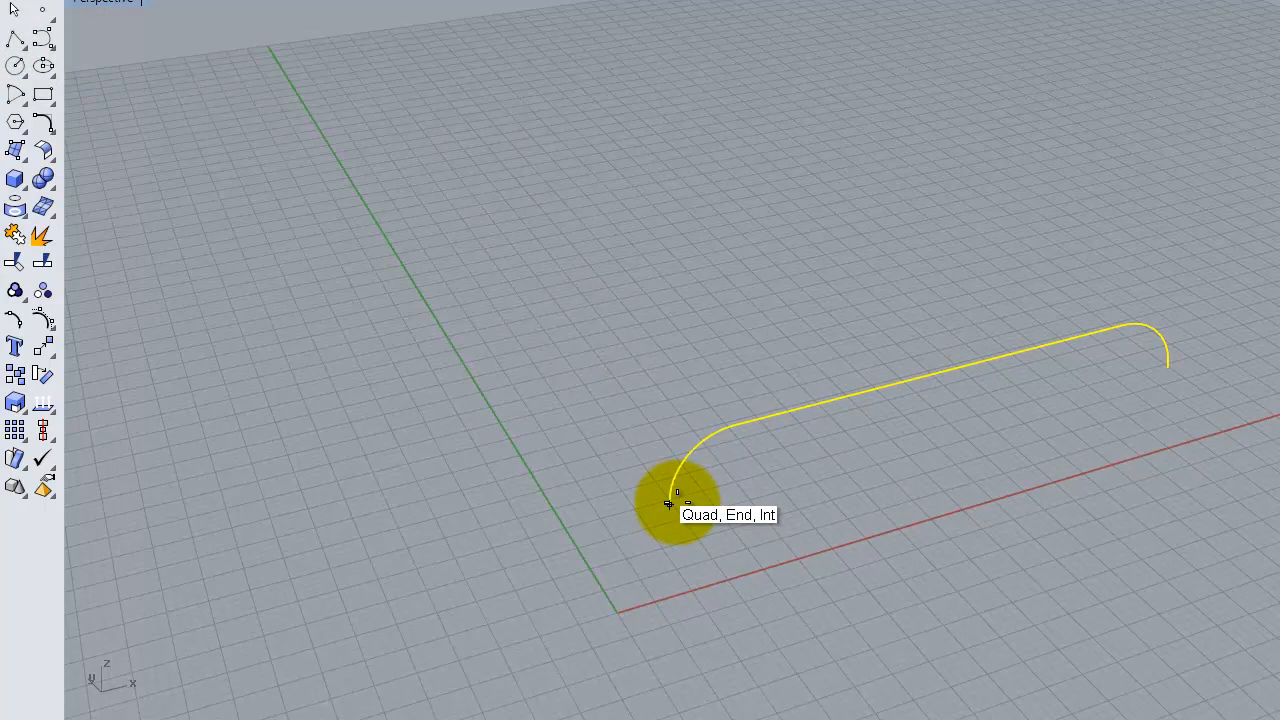
pyautogui.click(670, 503)
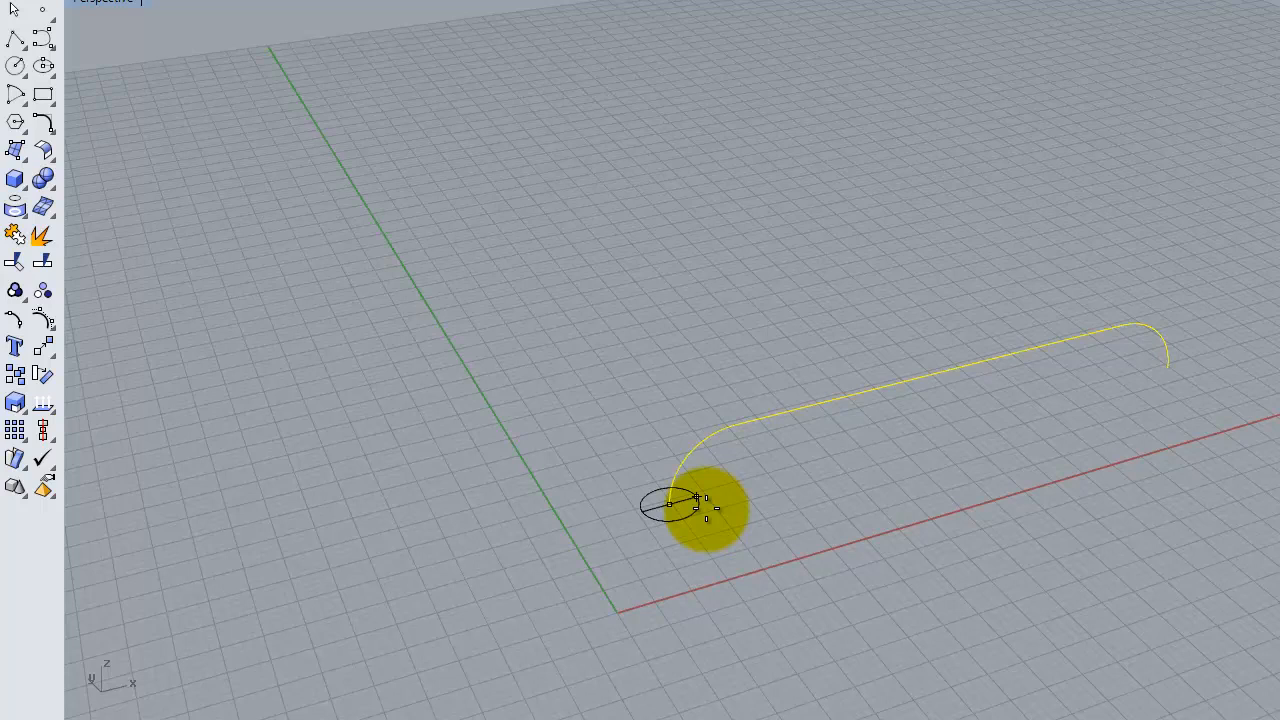
pyautogui.click(697, 497)
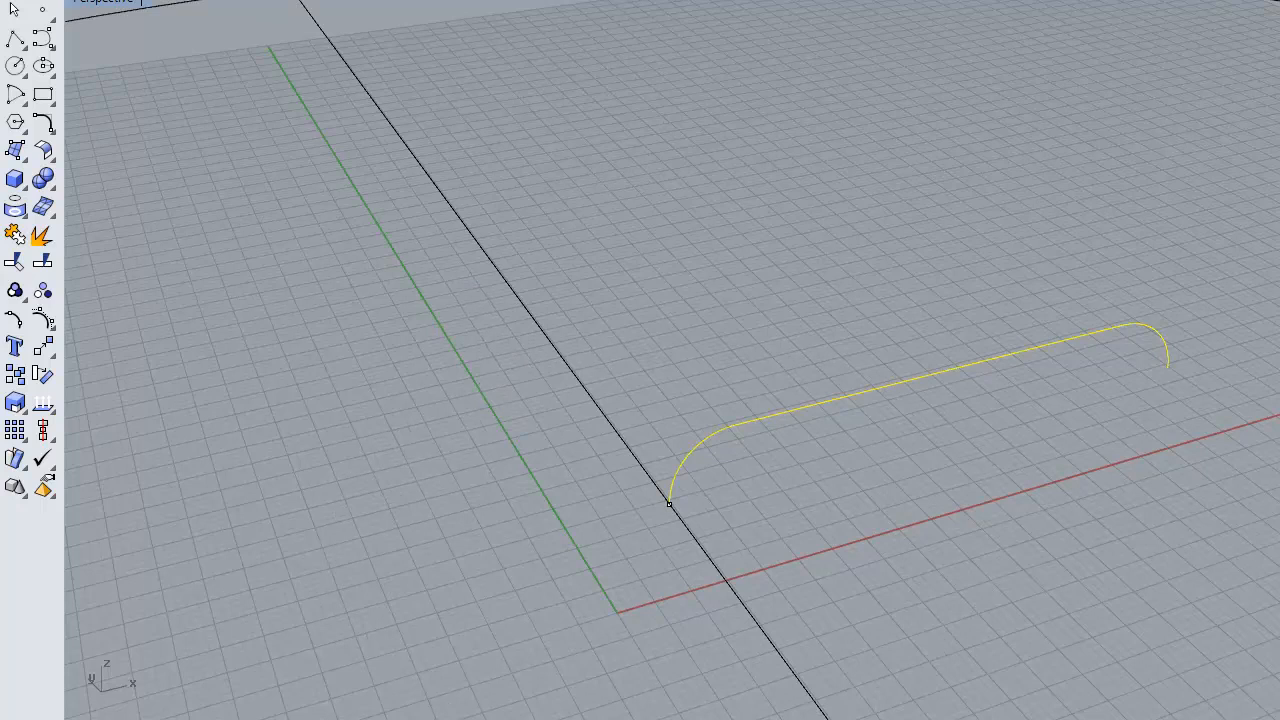
pyautogui.click(170, 2)
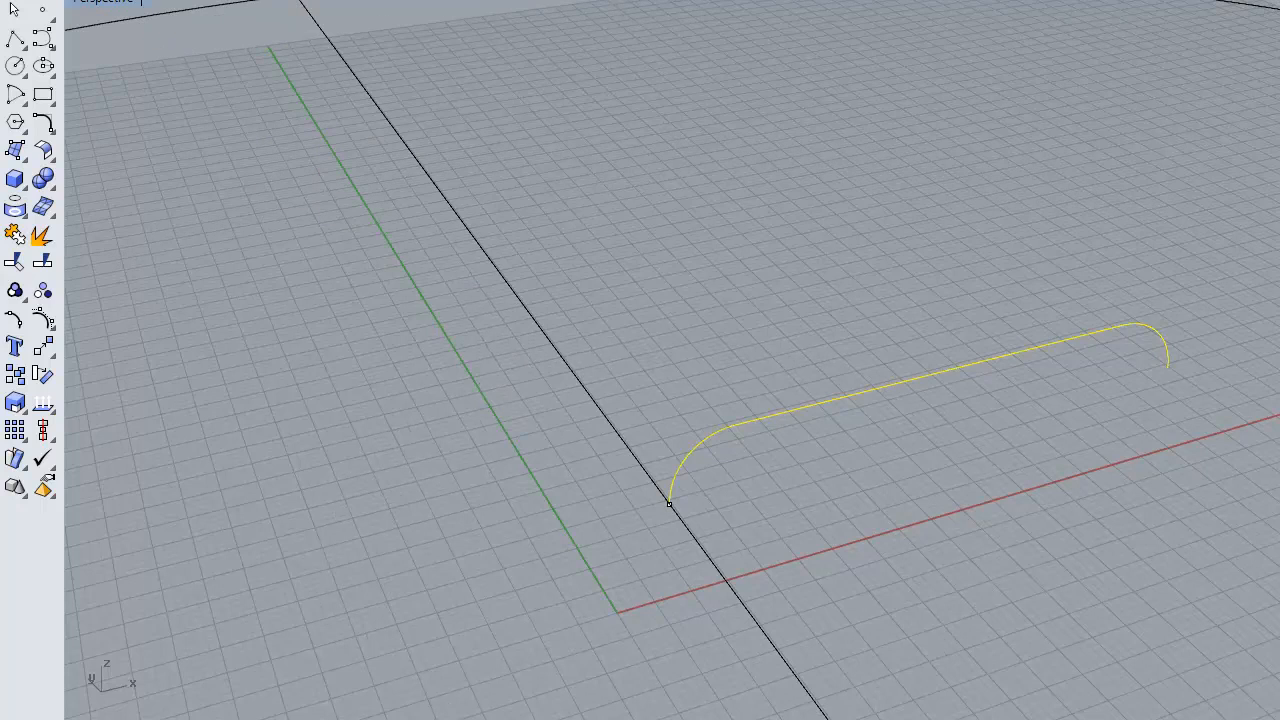
pyautogui.press('Delete')
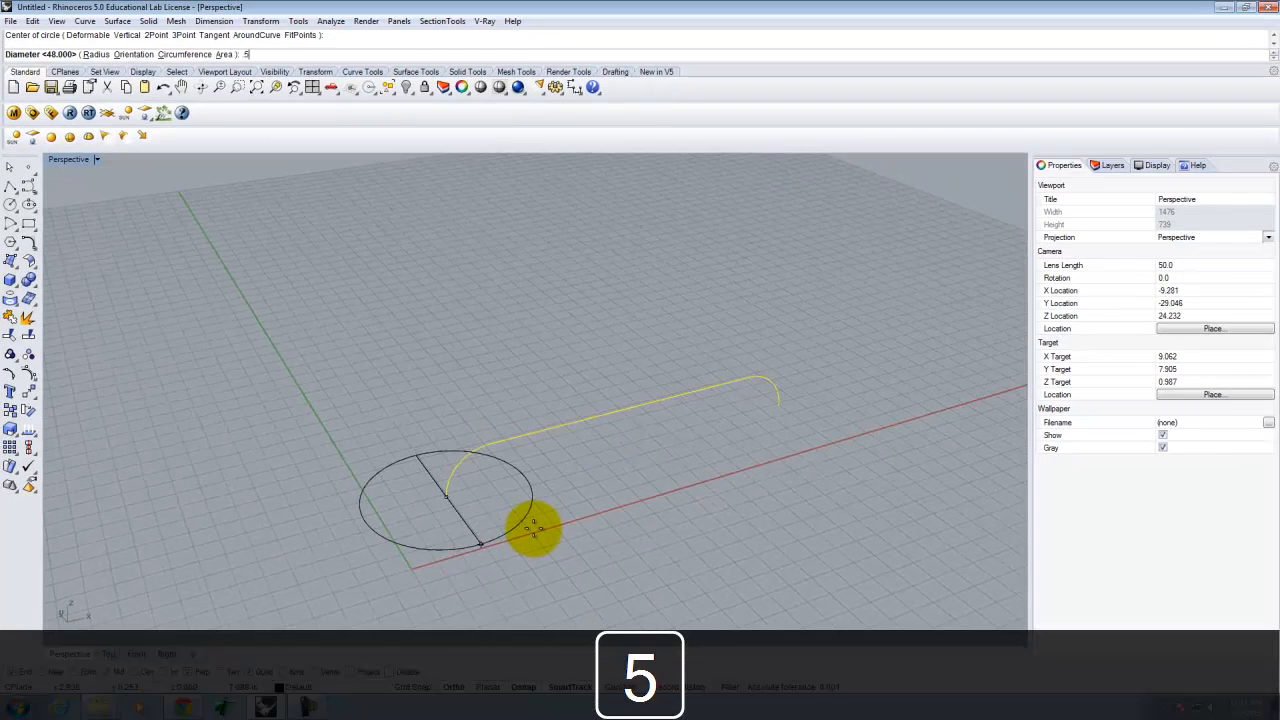
pyautogui.press('Return')
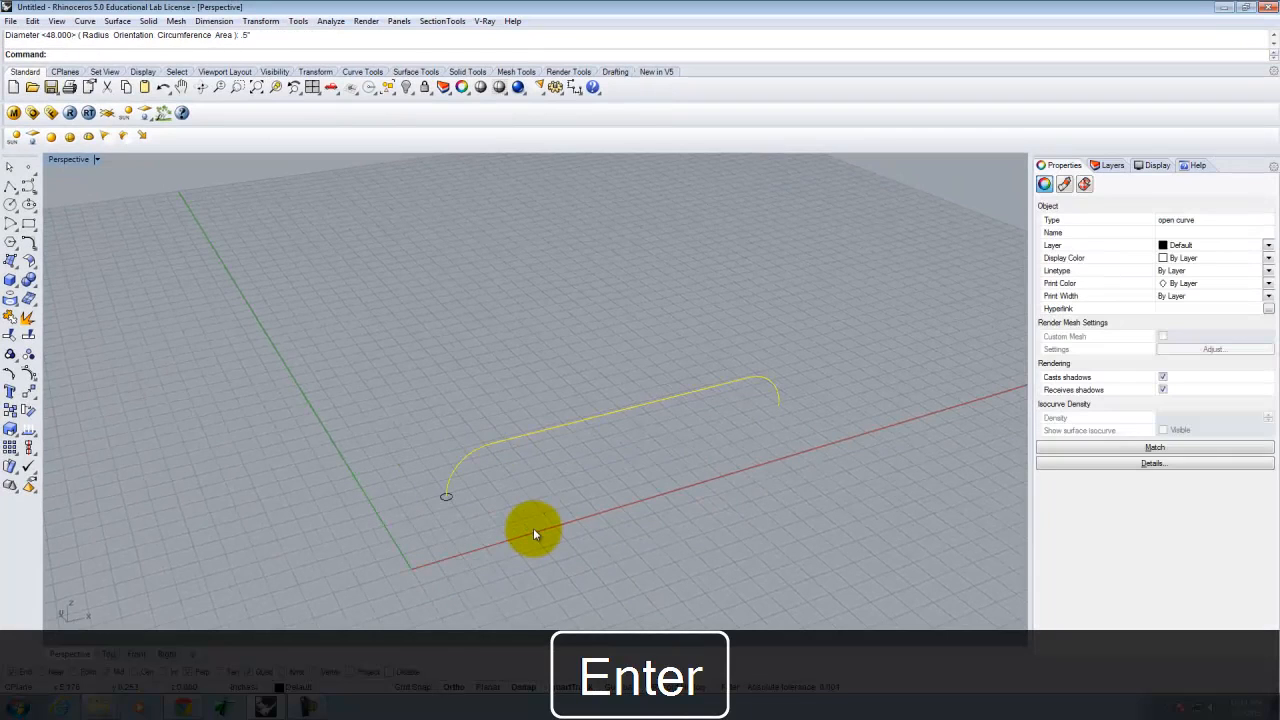
# - Examine the upright curve and the small circle at its foot up close and from several angles, selecting each in turn
pyautogui.click(533, 528)
pyautogui.scroll(5, 490, 541)
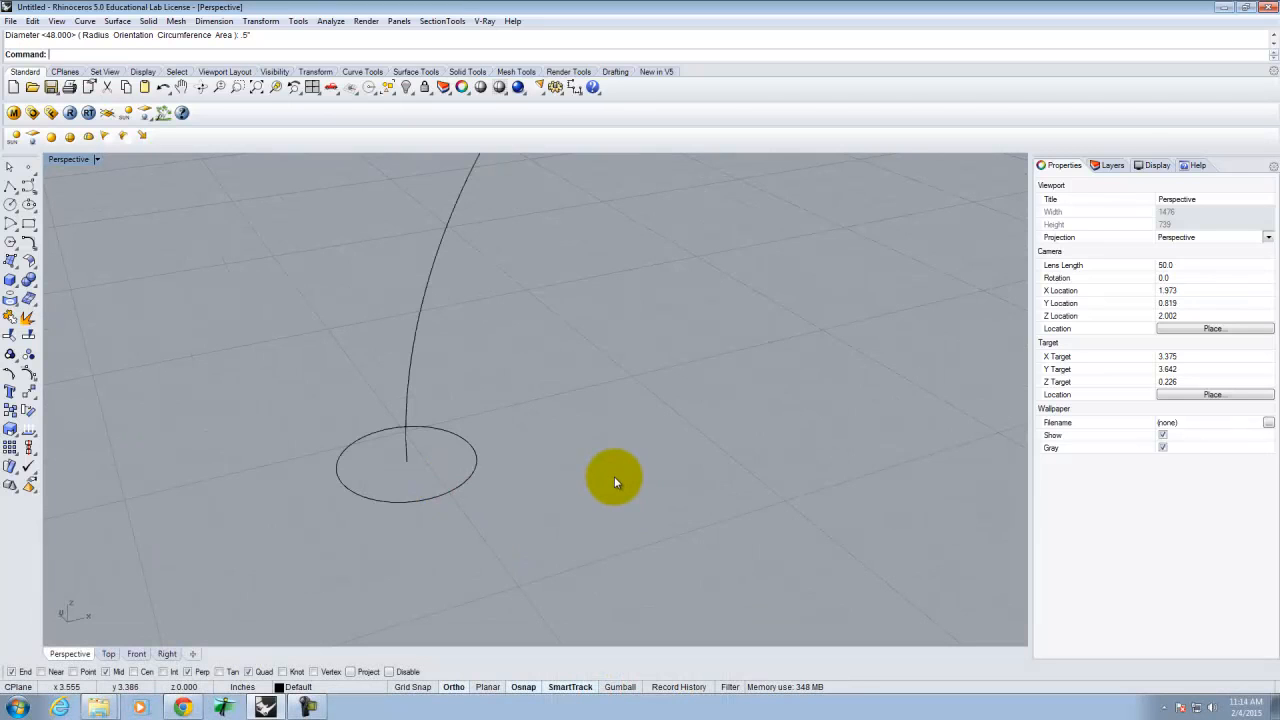
pyautogui.scroll(-8, 488, 477)
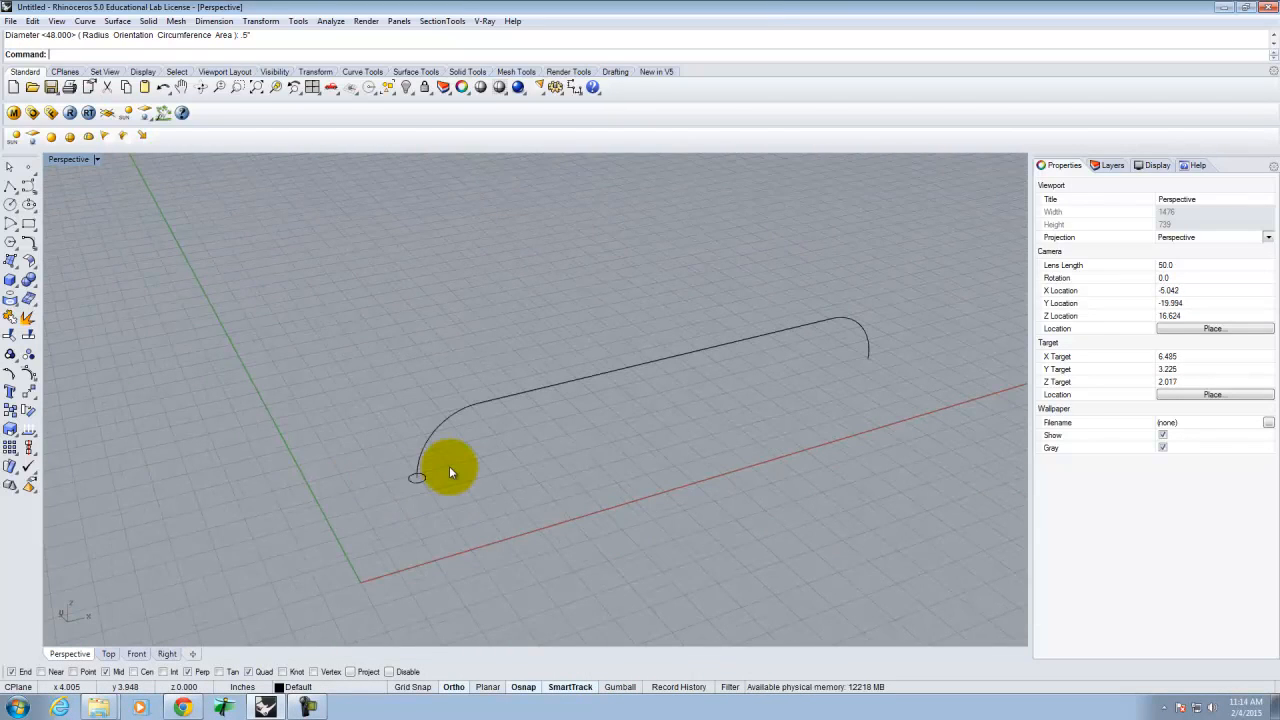
pyautogui.click(421, 448)
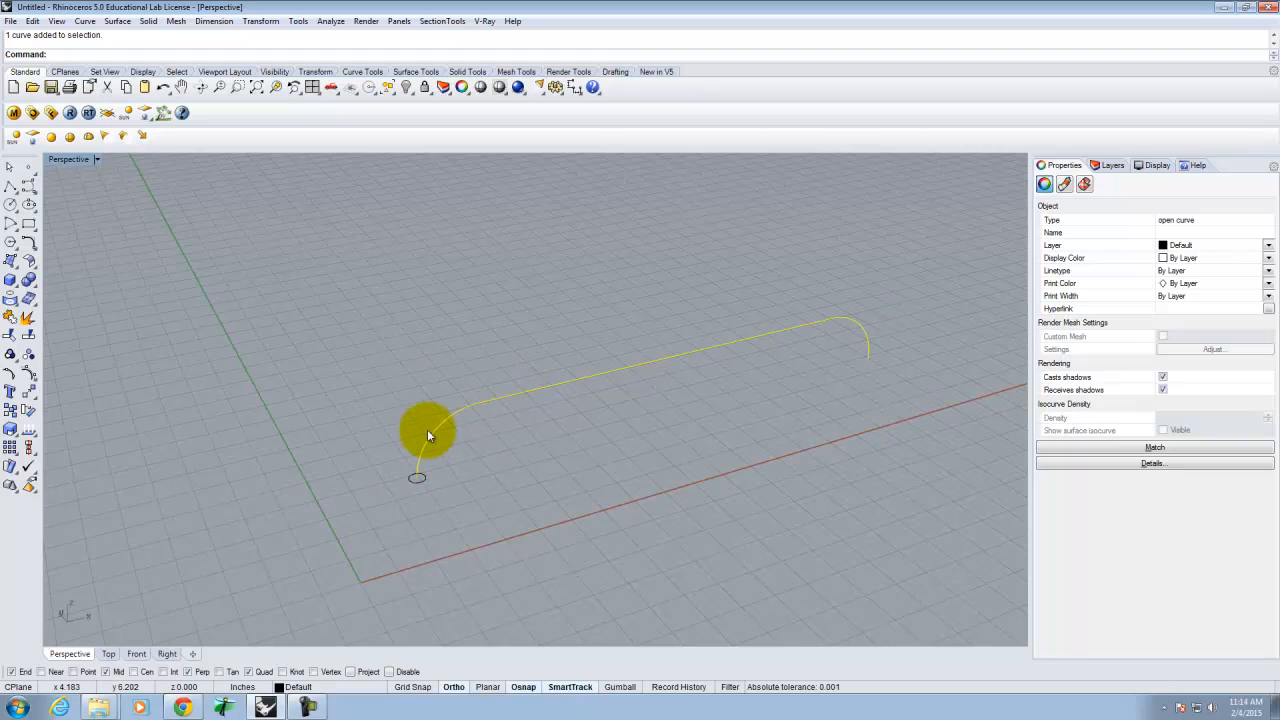
pyautogui.click(418, 482)
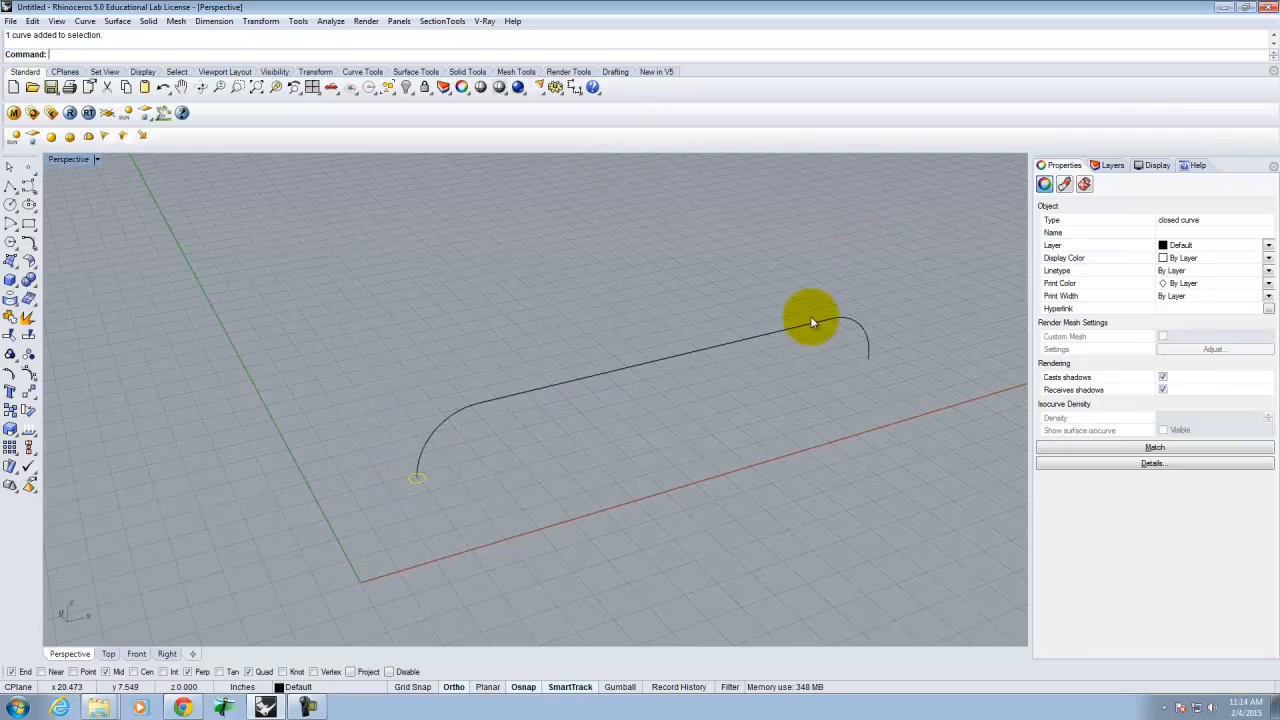
pyautogui.moveTo(905, 315); pyautogui.dragTo(761, 278, button='right')
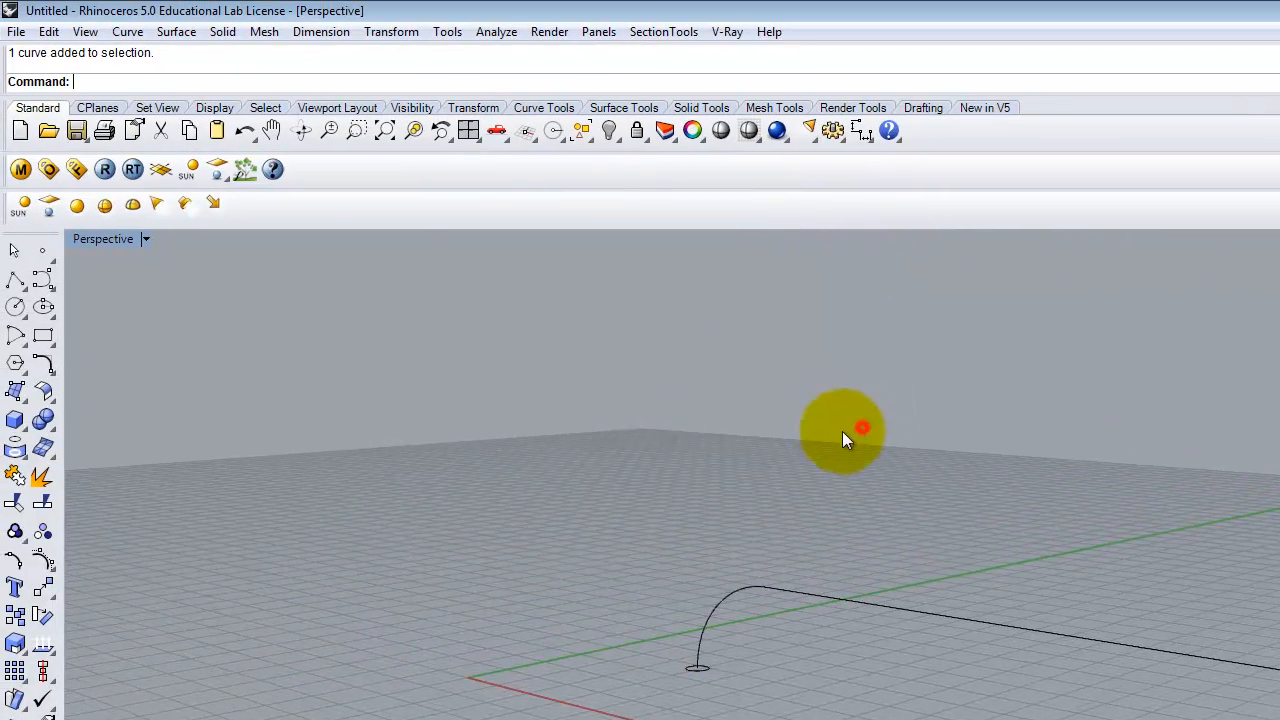
pyautogui.moveTo(862, 428); pyautogui.dragTo(792, 480, button='right')
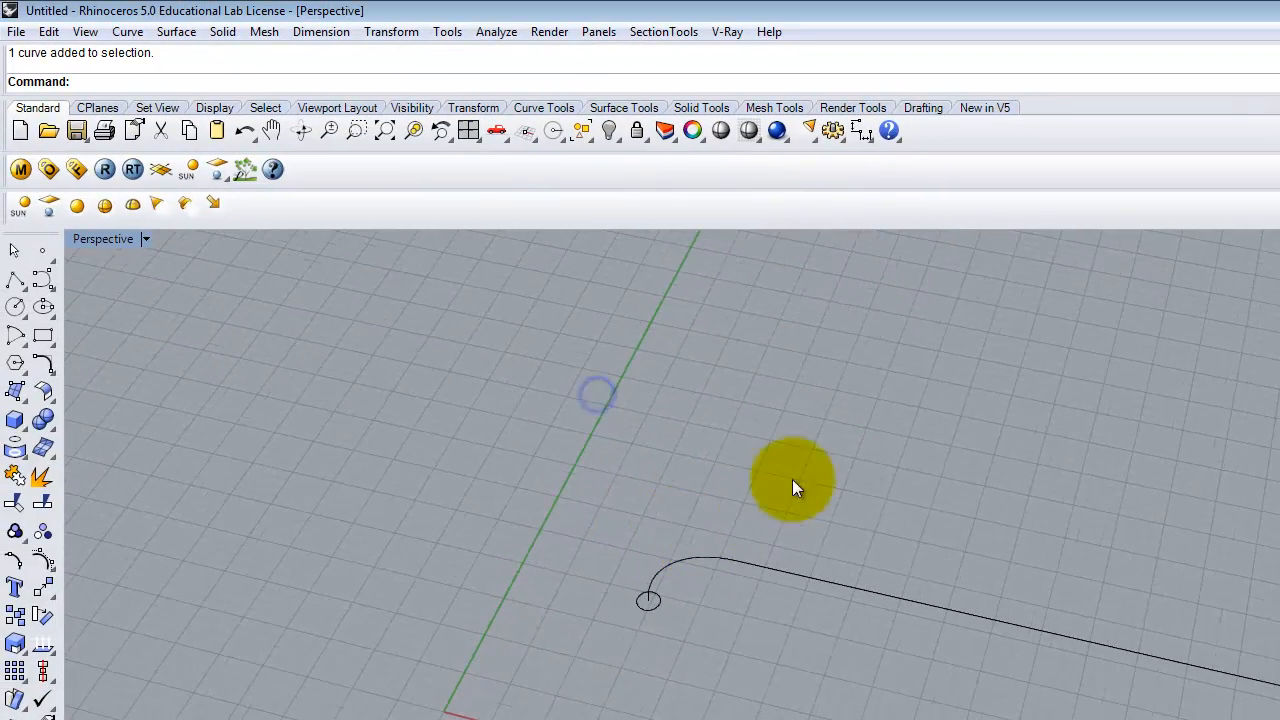
# - Set up a one-rail sweep with the upright line-and-arc curve as rail and the small end circle as cross section
pyautogui.click(177, 32)
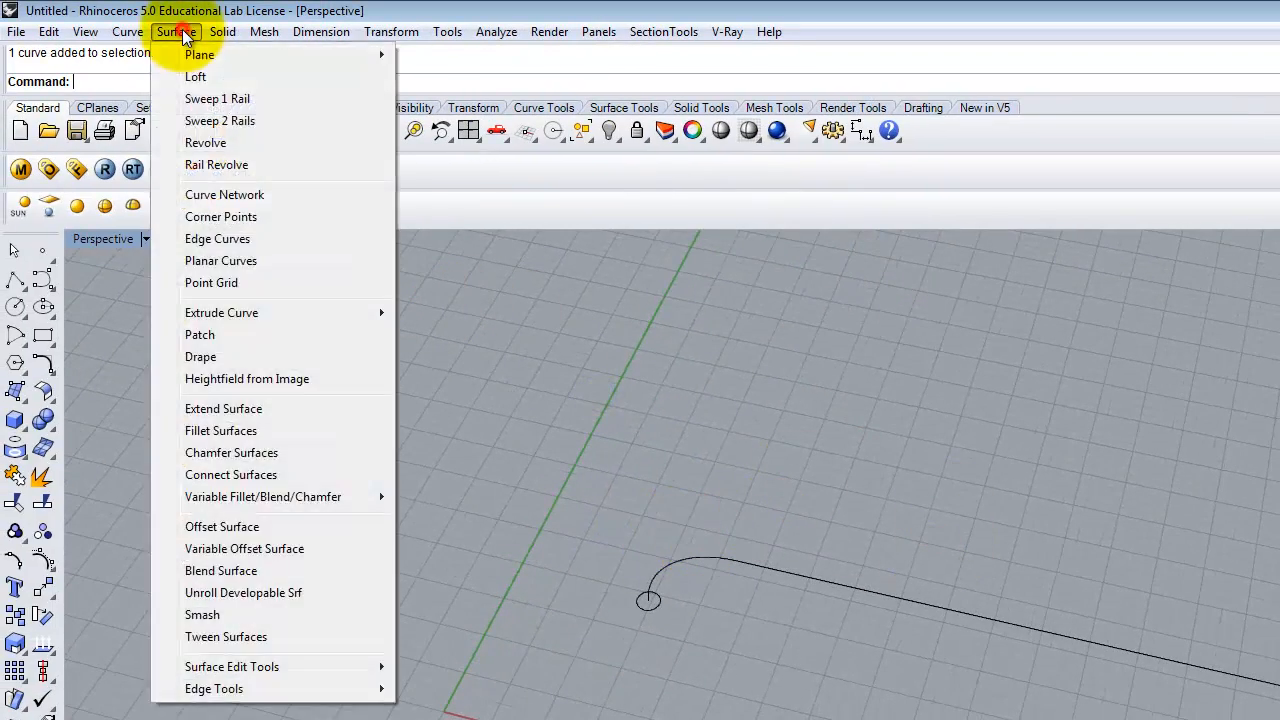
pyautogui.click(209, 103)
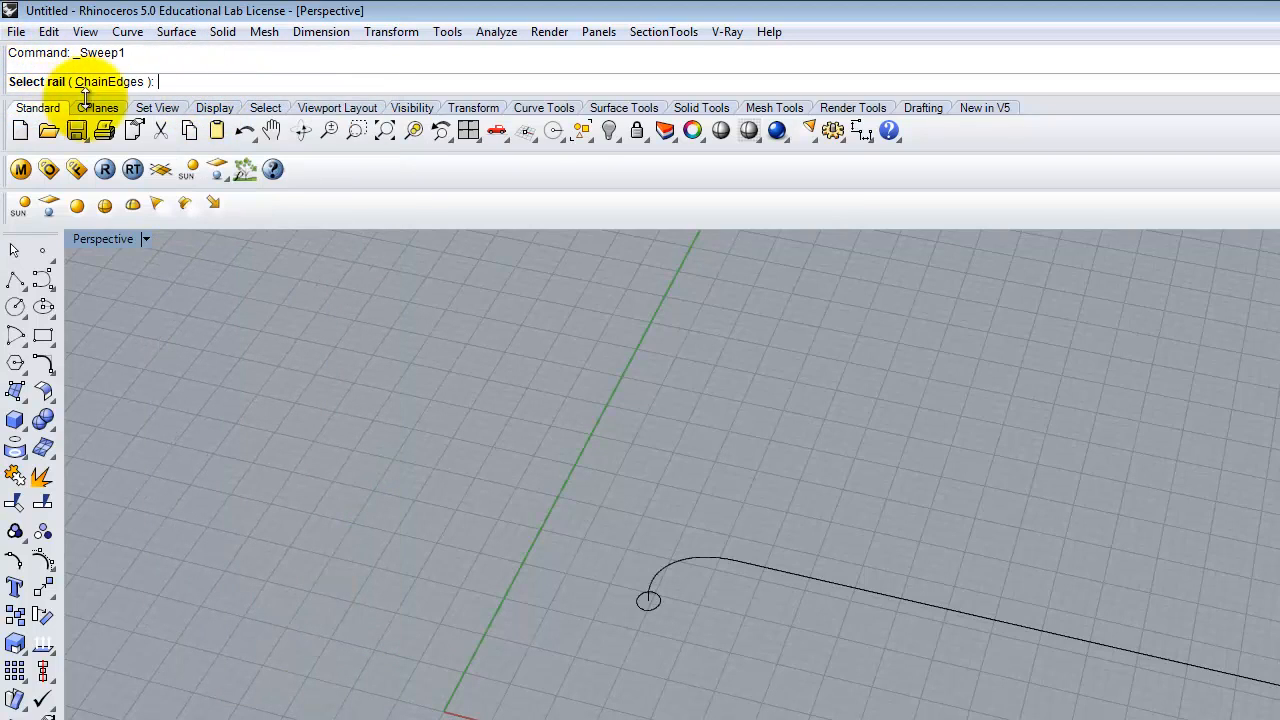
pyautogui.click(736, 562)
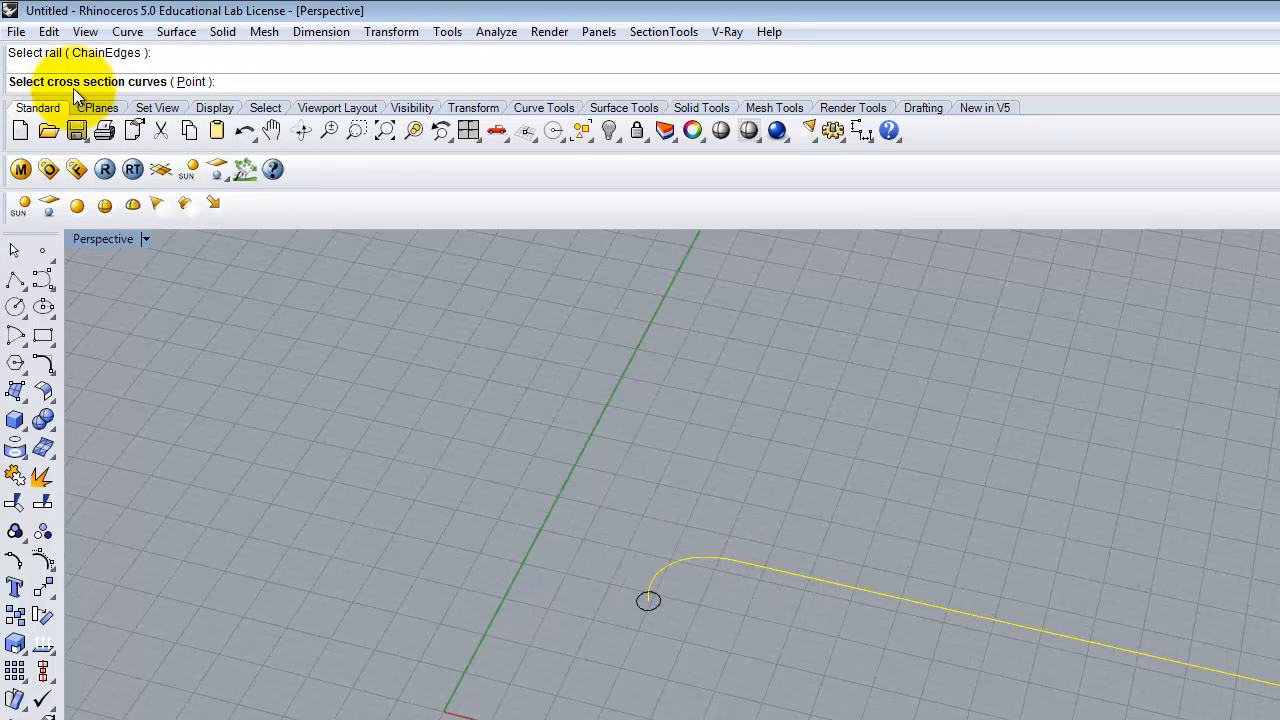
pyautogui.click(656, 607)
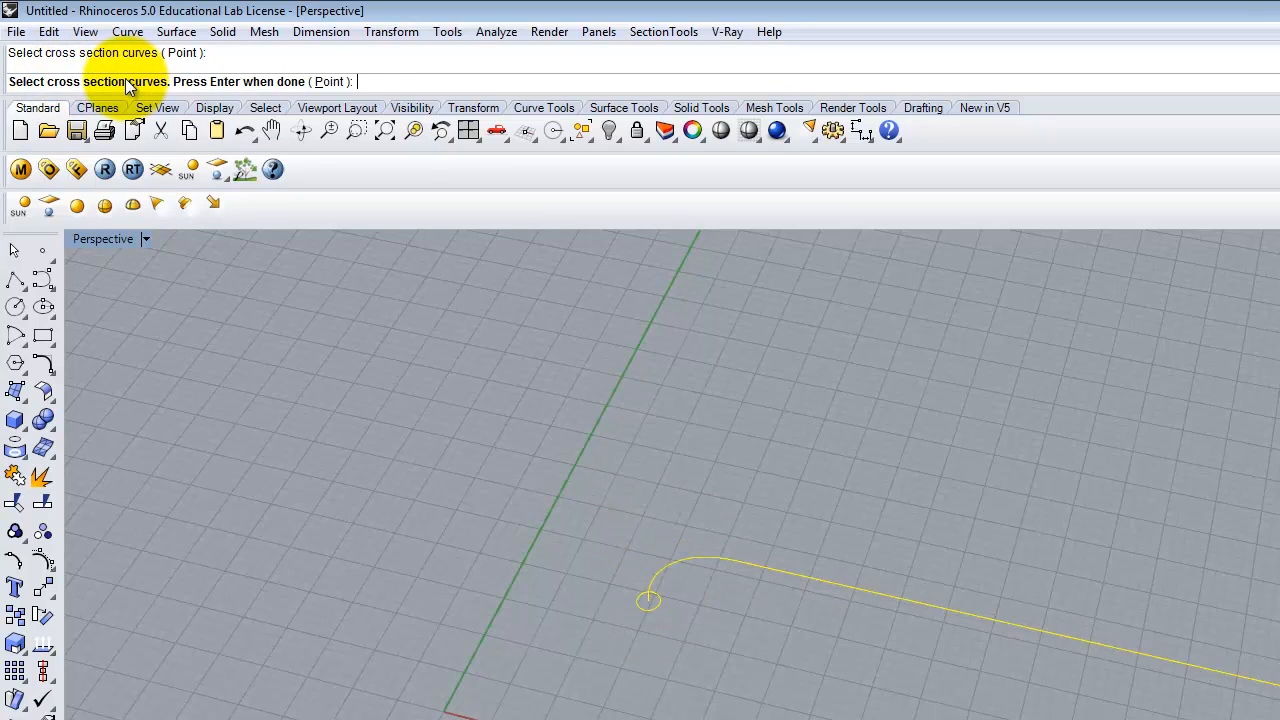
pyautogui.press('Return')
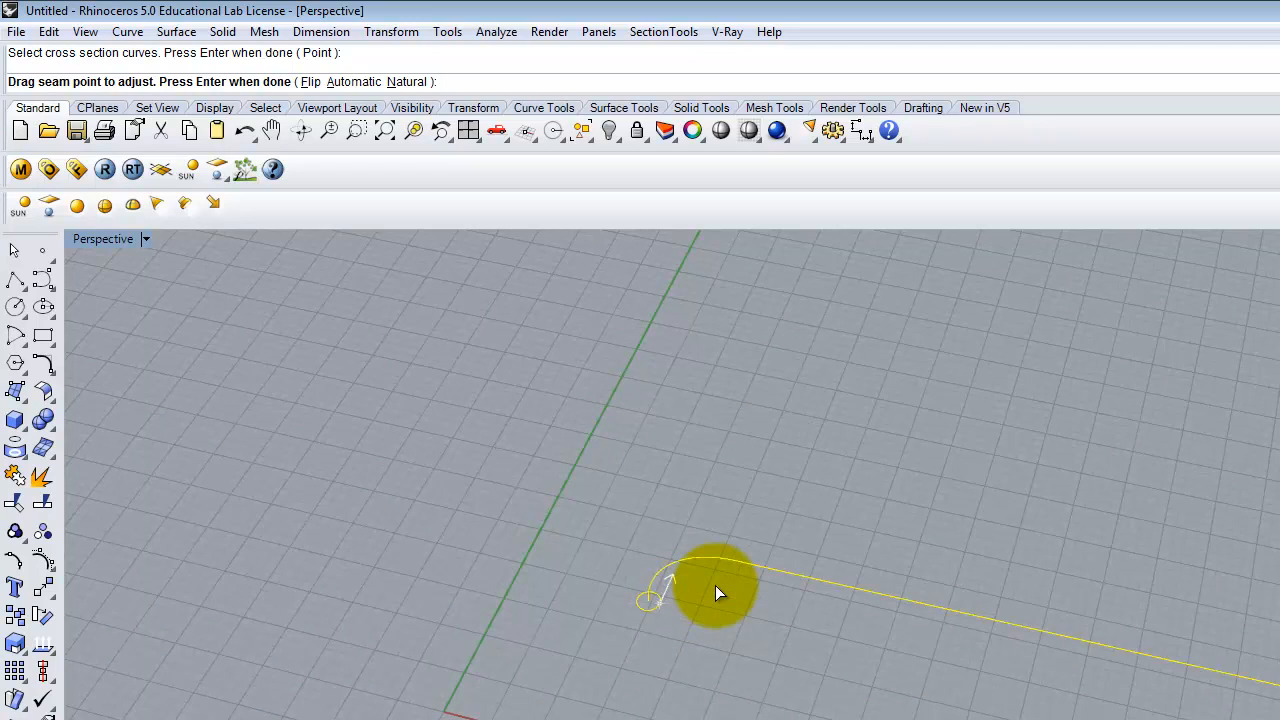
pyautogui.press('Return')
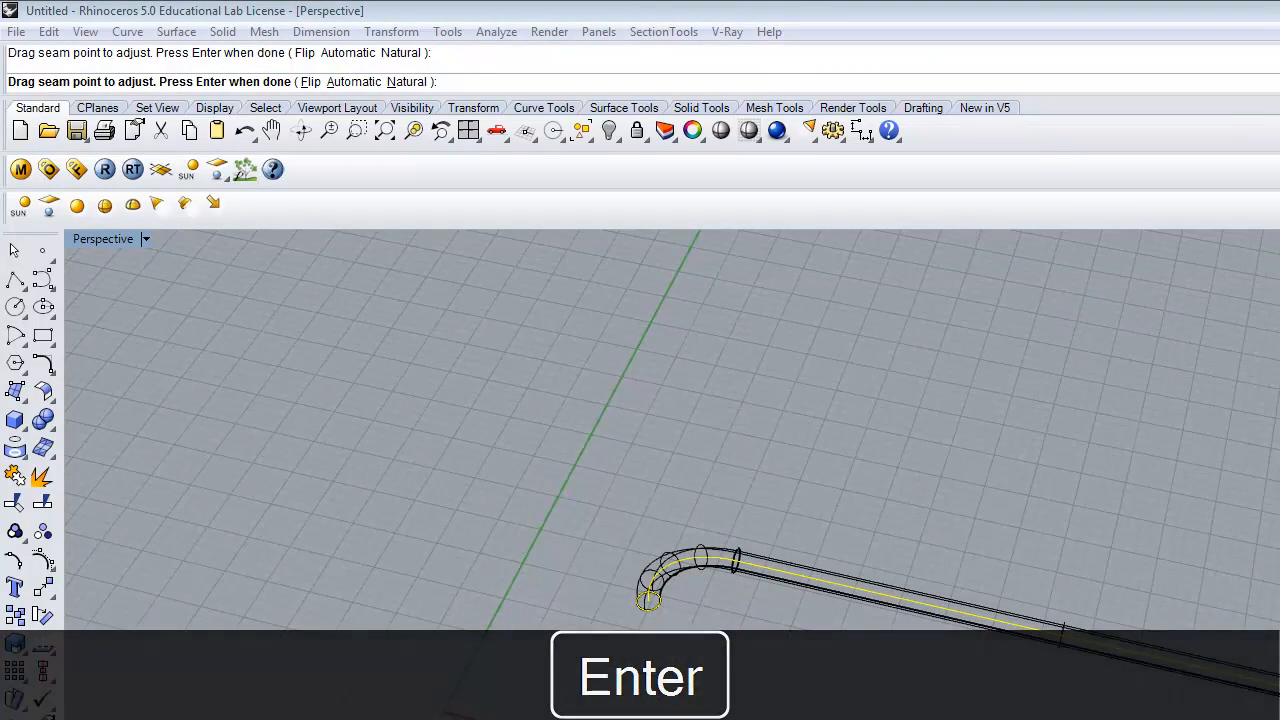
# - Keep the sweep's Freeform style without simplification, check the preview along its length, and create the tube
pyautogui.click(1090, 218)
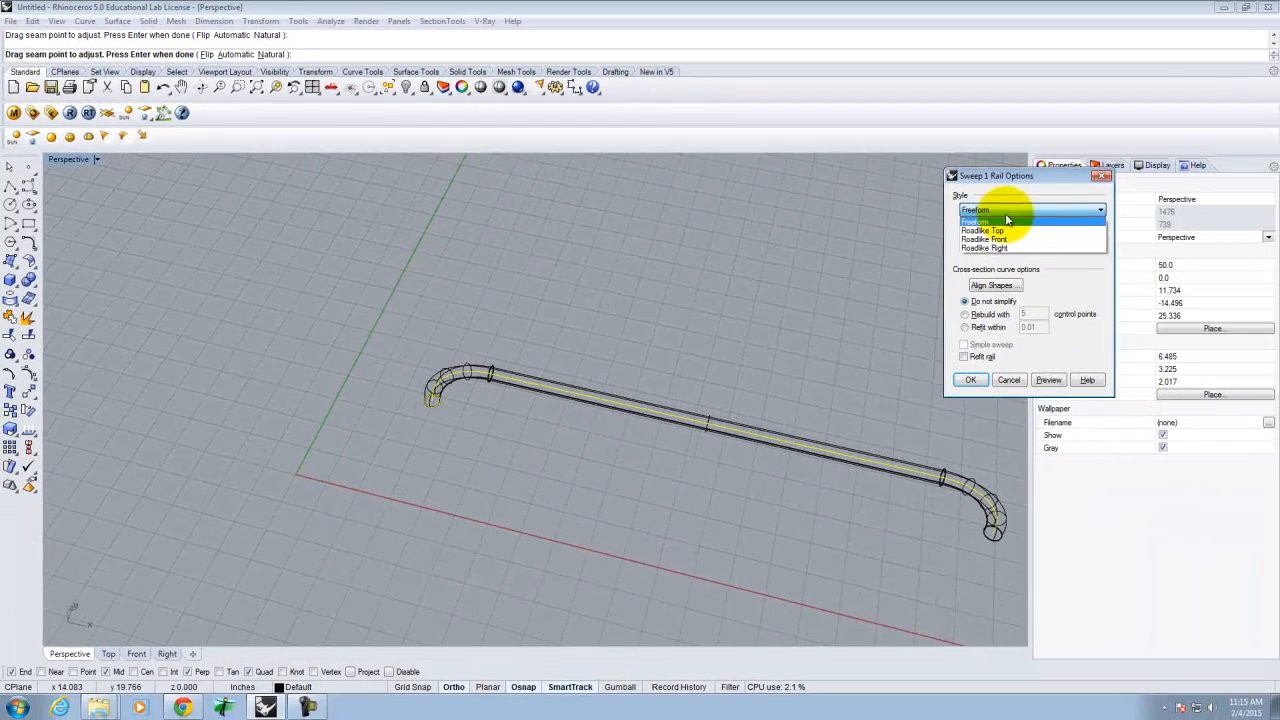
pyautogui.click(1011, 220)
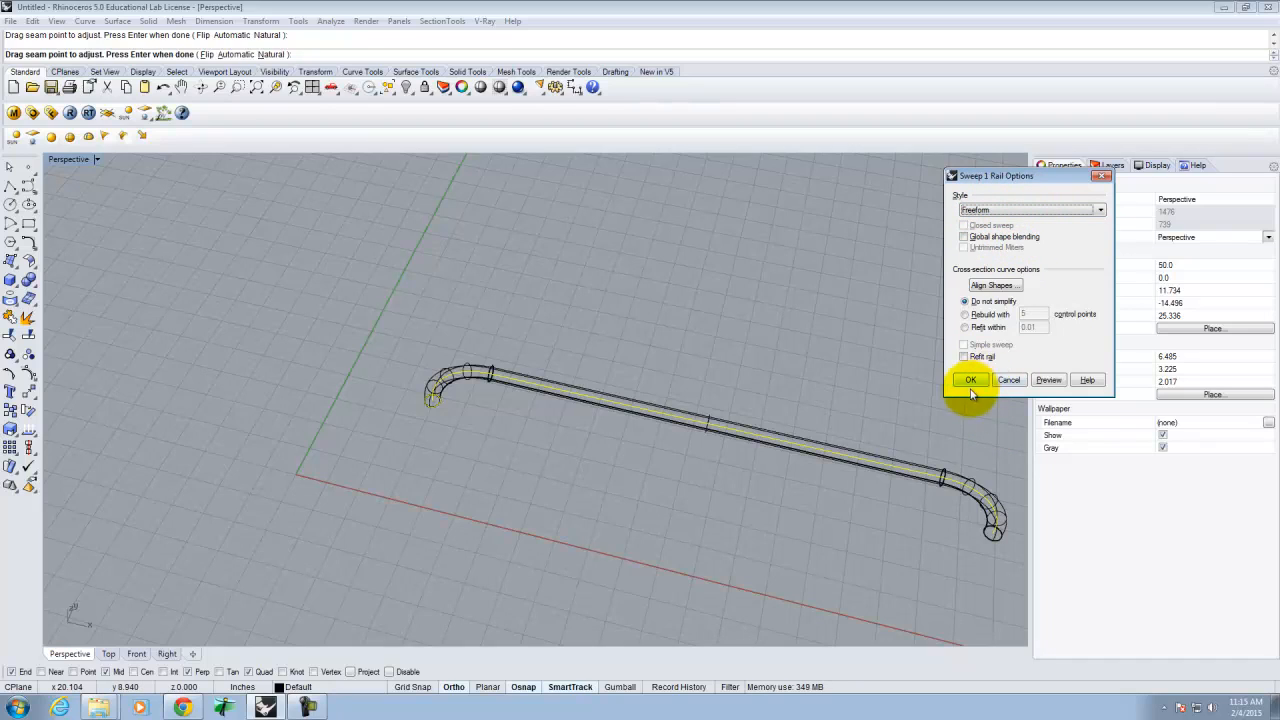
pyautogui.moveTo(877, 447); pyautogui.dragTo(366, 429, button='right')
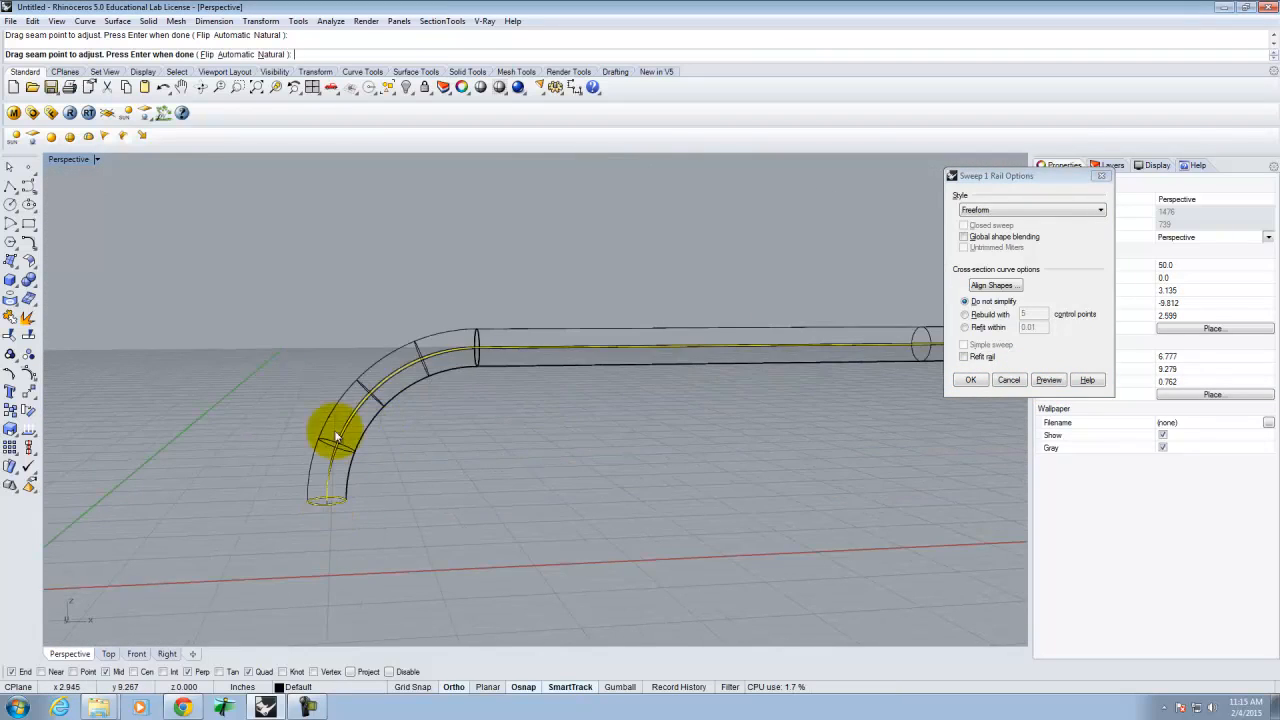
pyautogui.moveTo(598, 517); pyautogui.dragTo(296, 450, button='right')
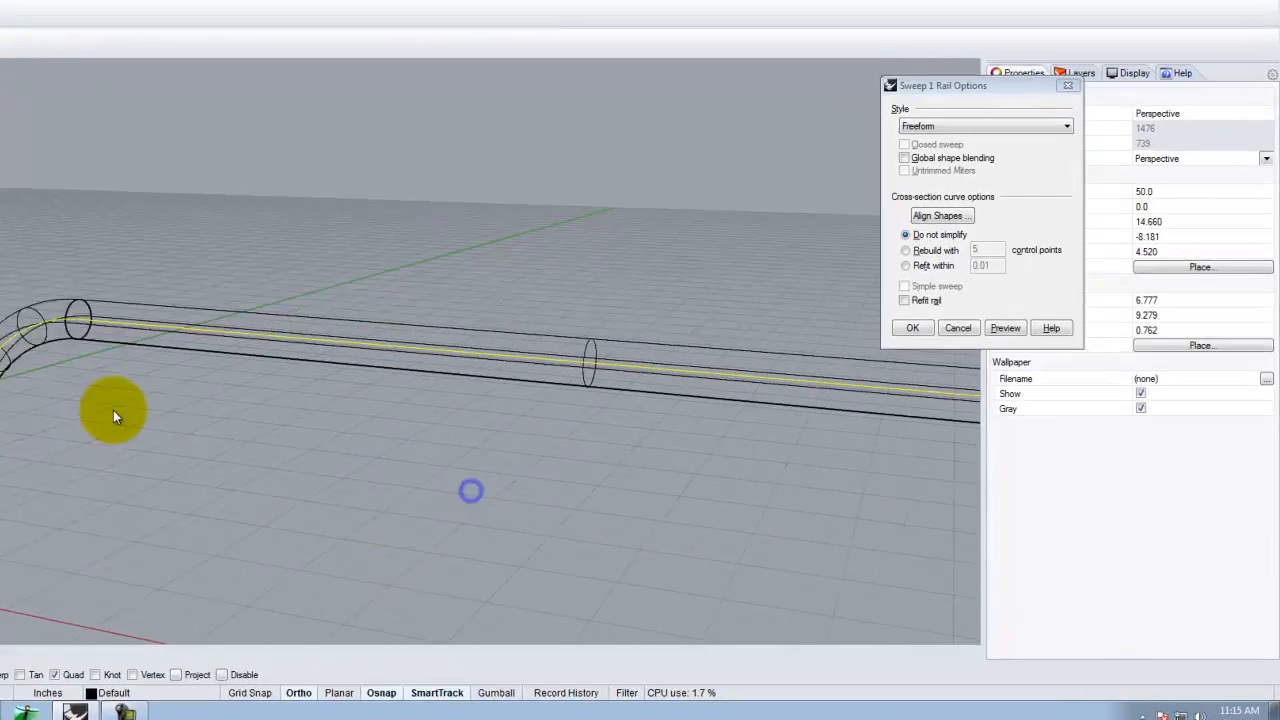
pyautogui.scroll(-8, 95, 321)
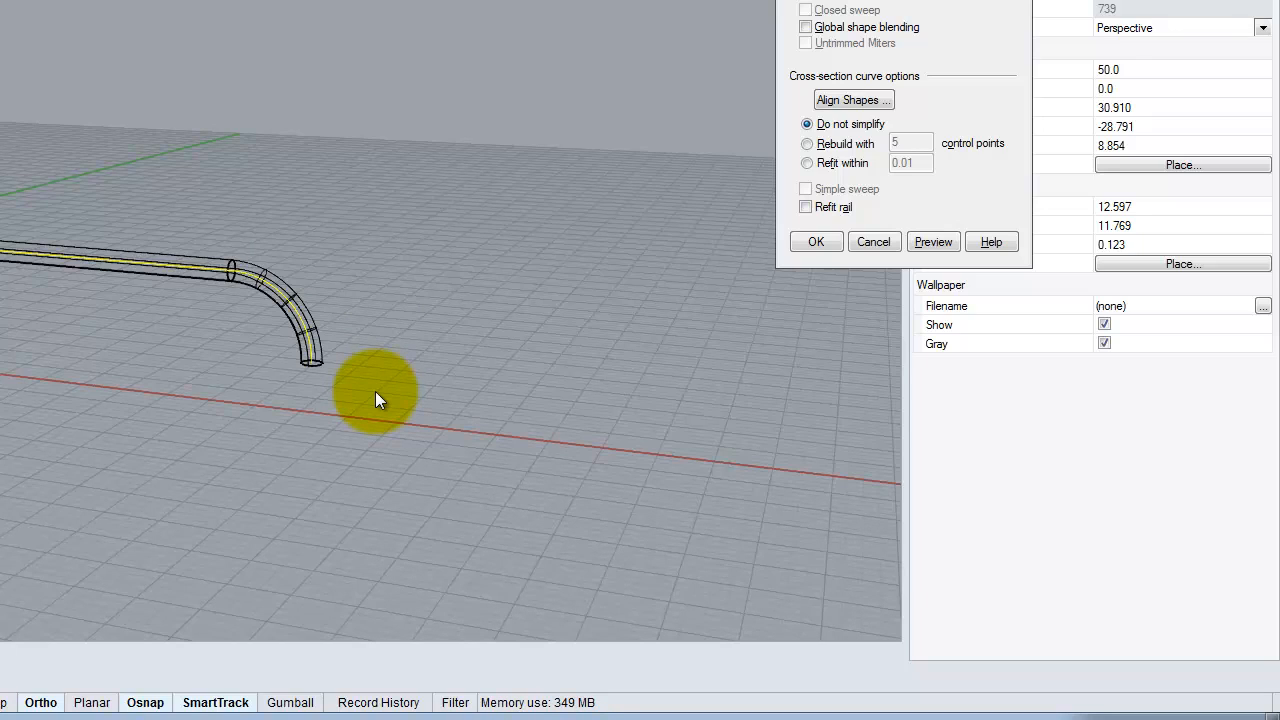
pyautogui.click(163, 261)
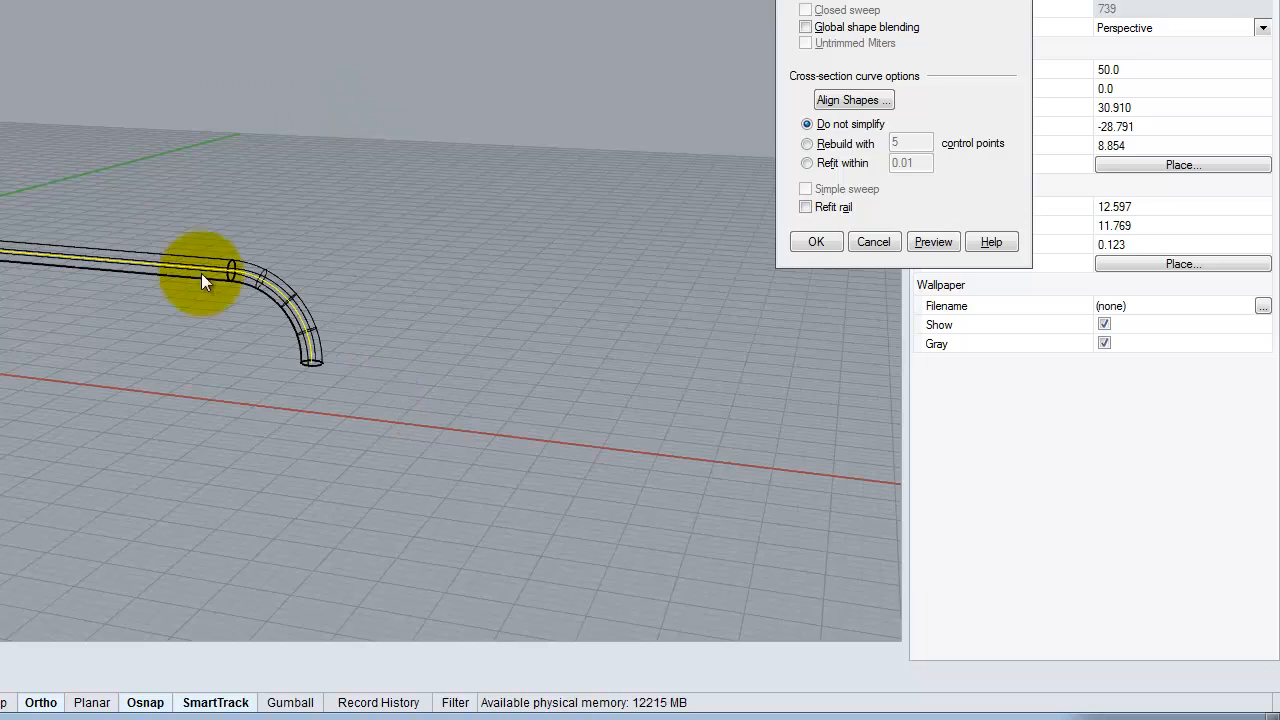
pyautogui.click(816, 241)
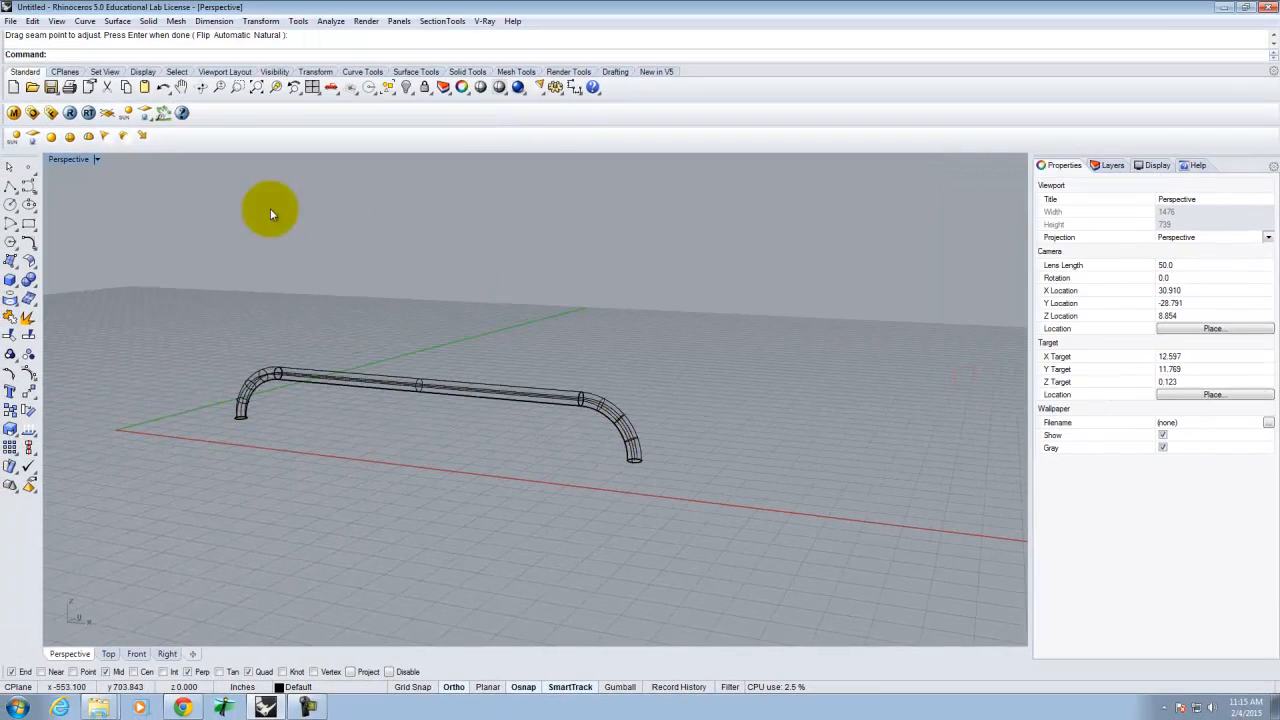
# - Set the perspective view's display mode to Shaded and view the tube from above
pyautogui.click(96, 159)
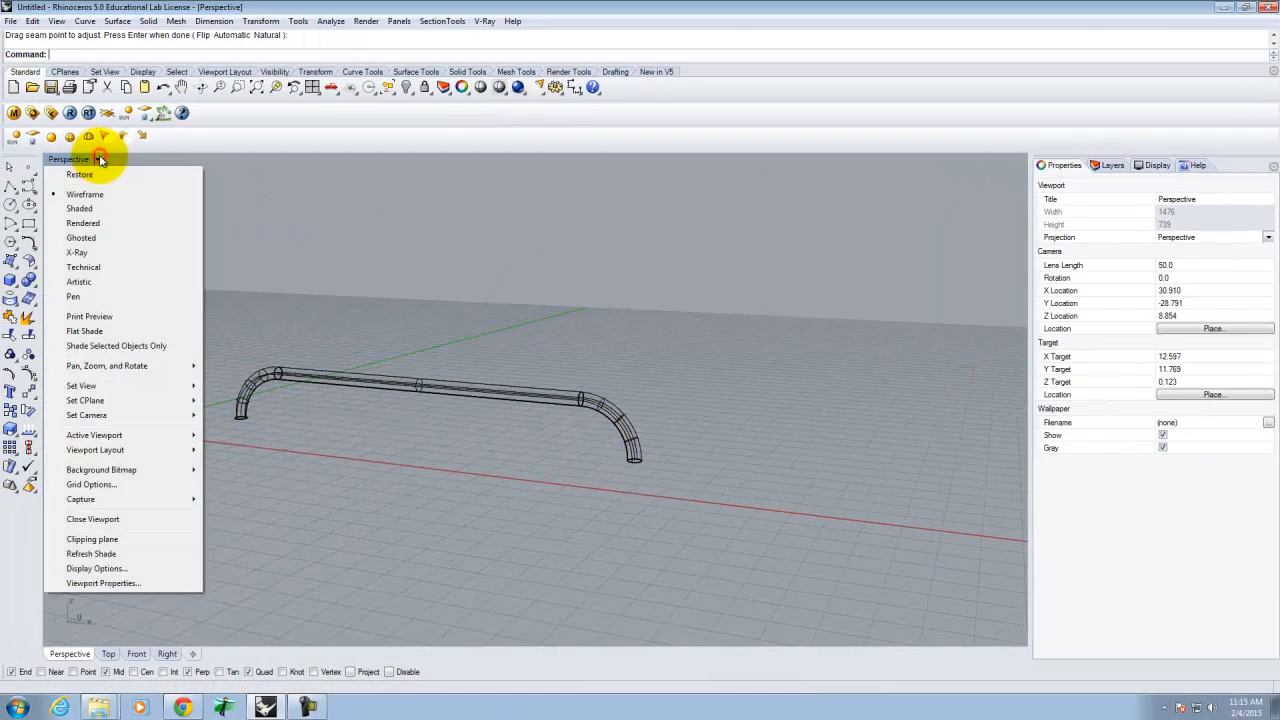
pyautogui.click(87, 208)
pyautogui.moveTo(440, 312); pyautogui.dragTo(703, 352, button='right')
pyautogui.moveTo(283, 343); pyautogui.dragTo(372, 404, button='right')
pyautogui.scroll(-6, 420, 389)
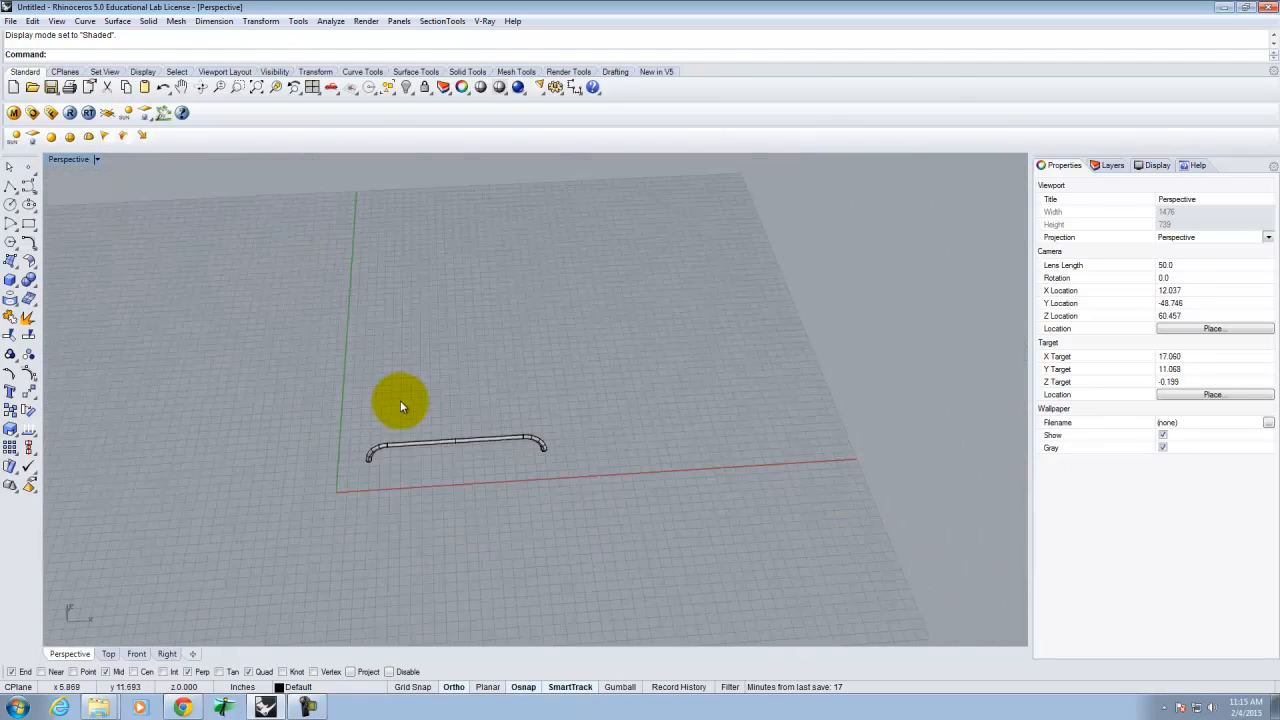
# - Examine the two pairs of open curves lying beyond the grid from several angles
pyautogui.scroll(-15, 400, 402)
pyautogui.scroll(5, 718, 361)
pyautogui.moveTo(693, 414); pyautogui.dragTo(595, 467, button='right')
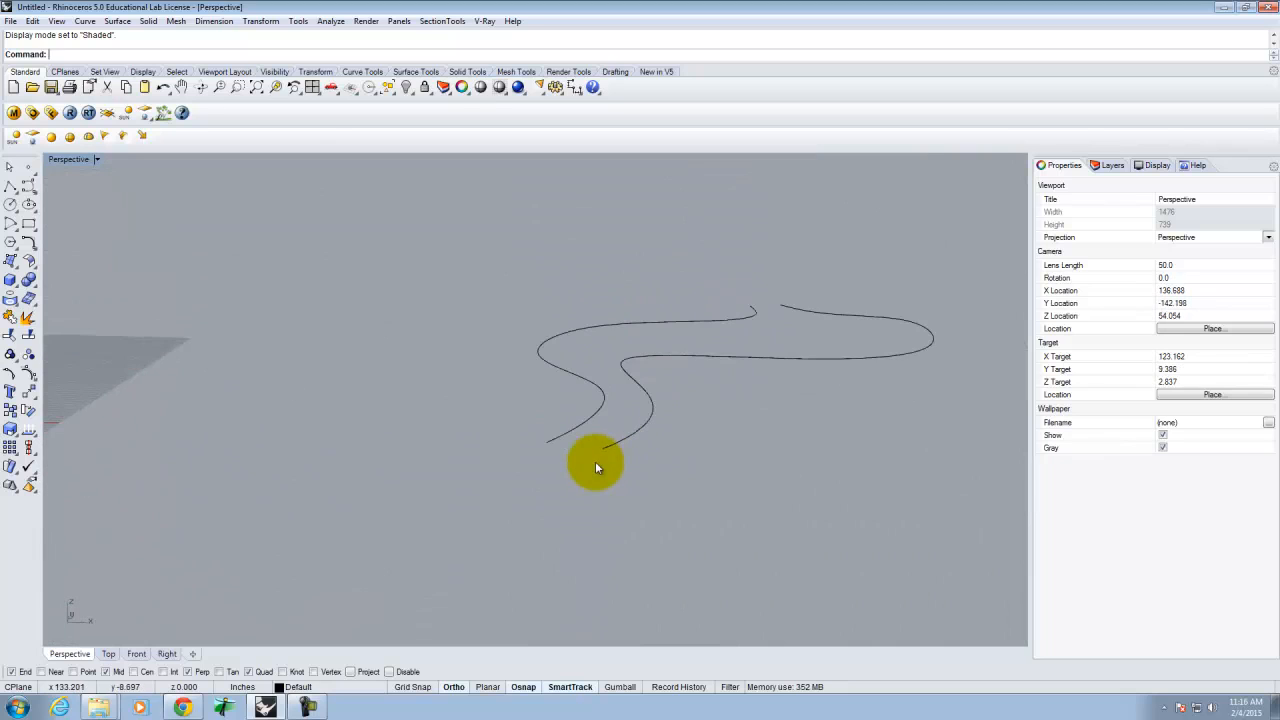
pyautogui.moveTo(630, 427); pyautogui.dragTo(600, 474, button='right')
pyautogui.scroll(-3, 710, 425)
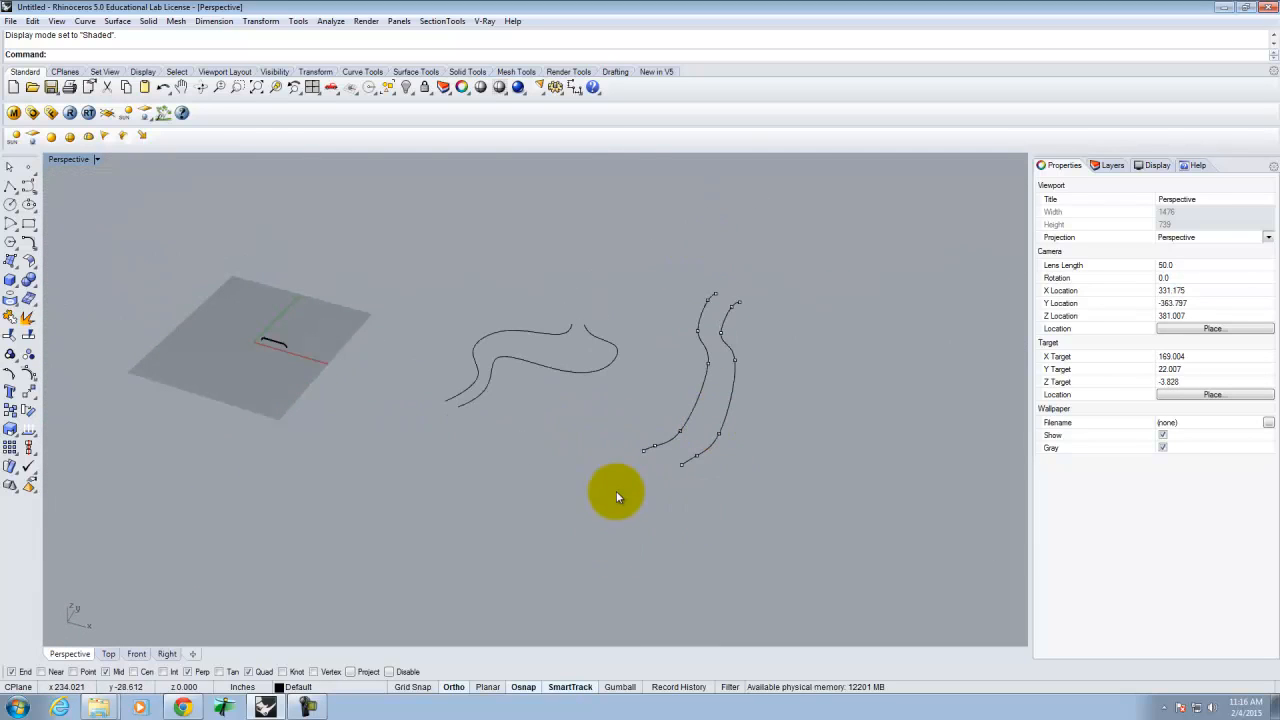
pyautogui.scroll(5, 648, 469)
pyautogui.moveTo(603, 472); pyautogui.dragTo(694, 409, button='right')
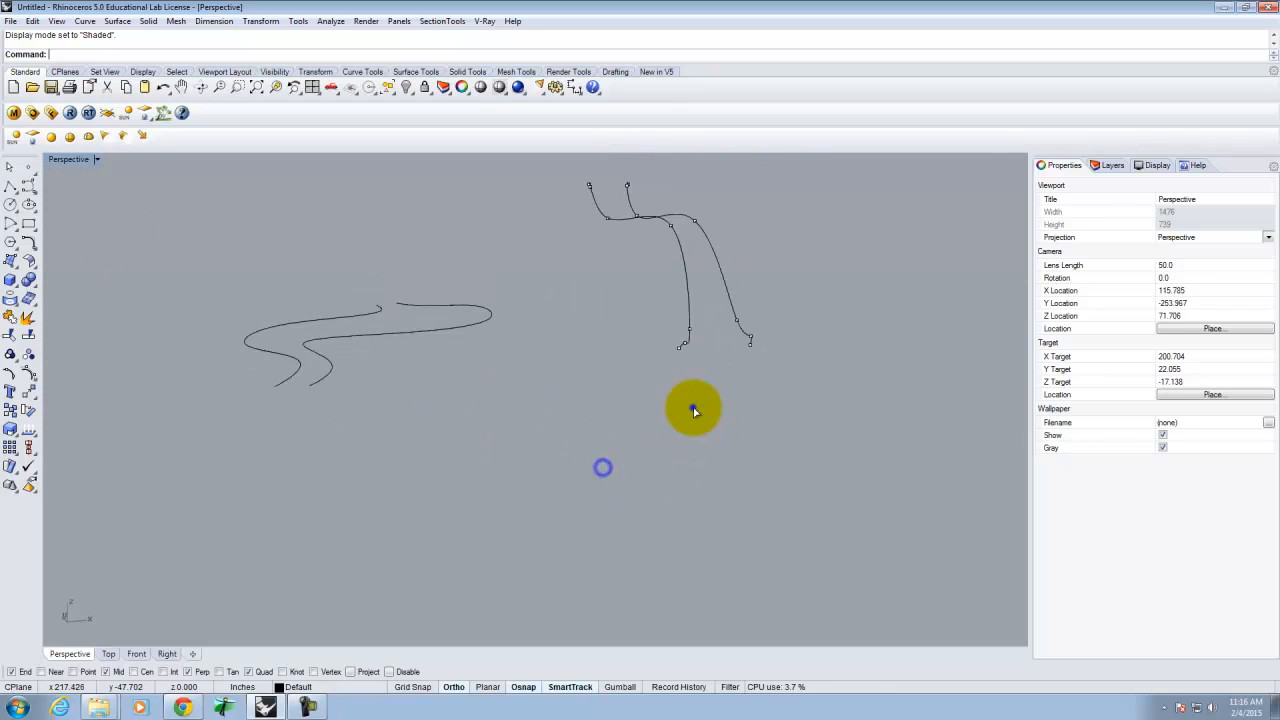
# - Draw a closed four-sided polyline spanning the near endpoints of the first curve pair, with outward sides about 5, 4.7 and 4.5 inches long
pyautogui.click(9, 190)
pyautogui.moveTo(371, 400); pyautogui.dragTo(257, 570, button='right')
pyautogui.click(183, 291)
pyautogui.click(686, 241)
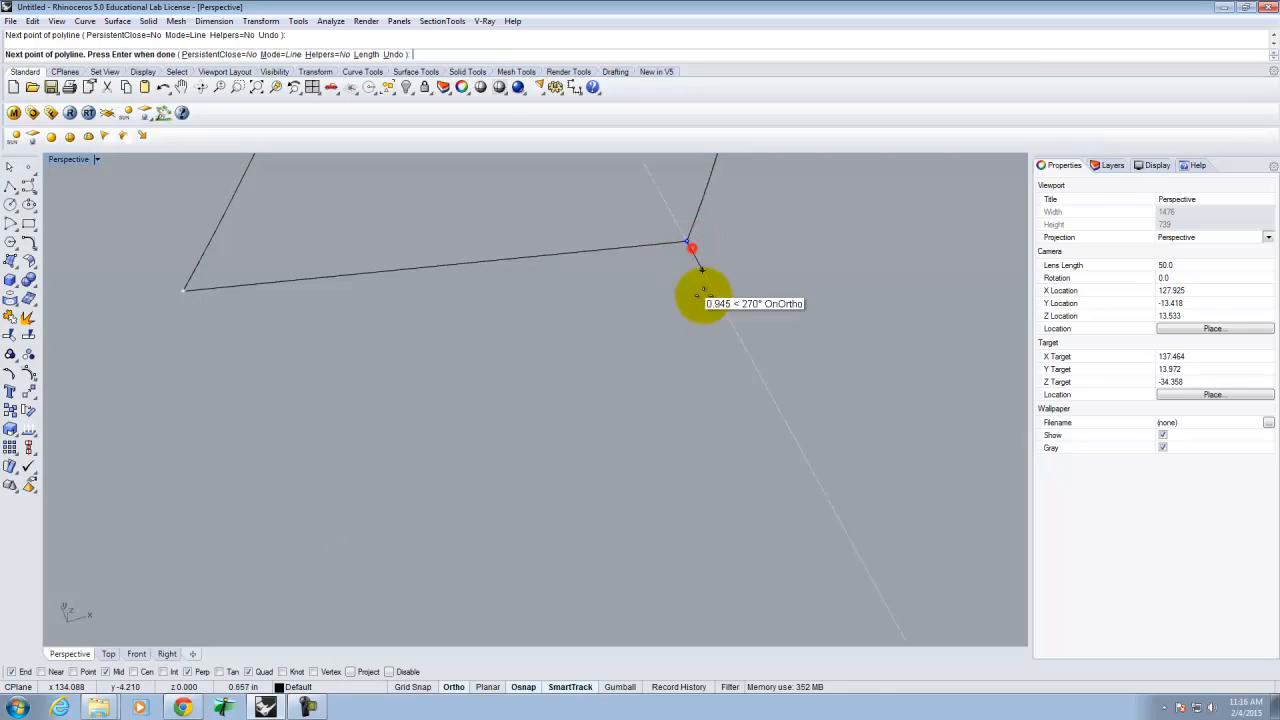
pyautogui.moveTo(751, 363); pyautogui.dragTo(646, 371, button='right')
pyautogui.moveTo(512, 362); pyautogui.dragTo(540, 349, button='right')
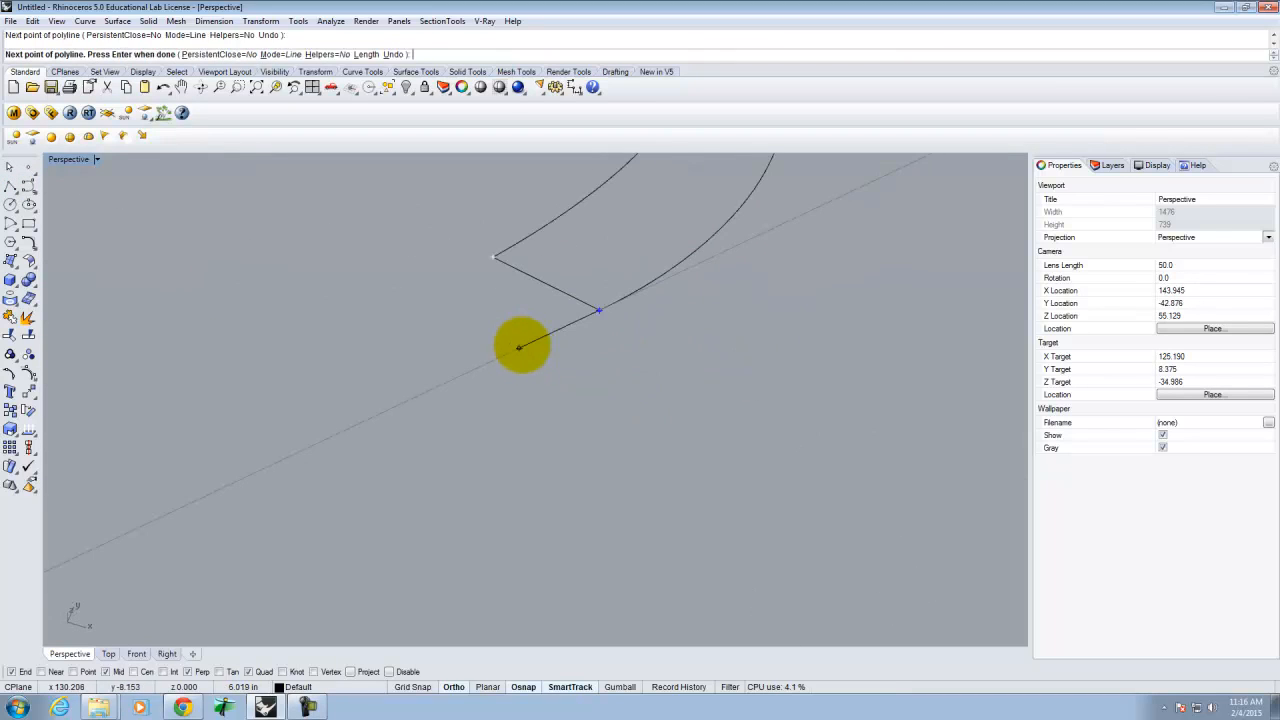
pyautogui.click(522, 346)
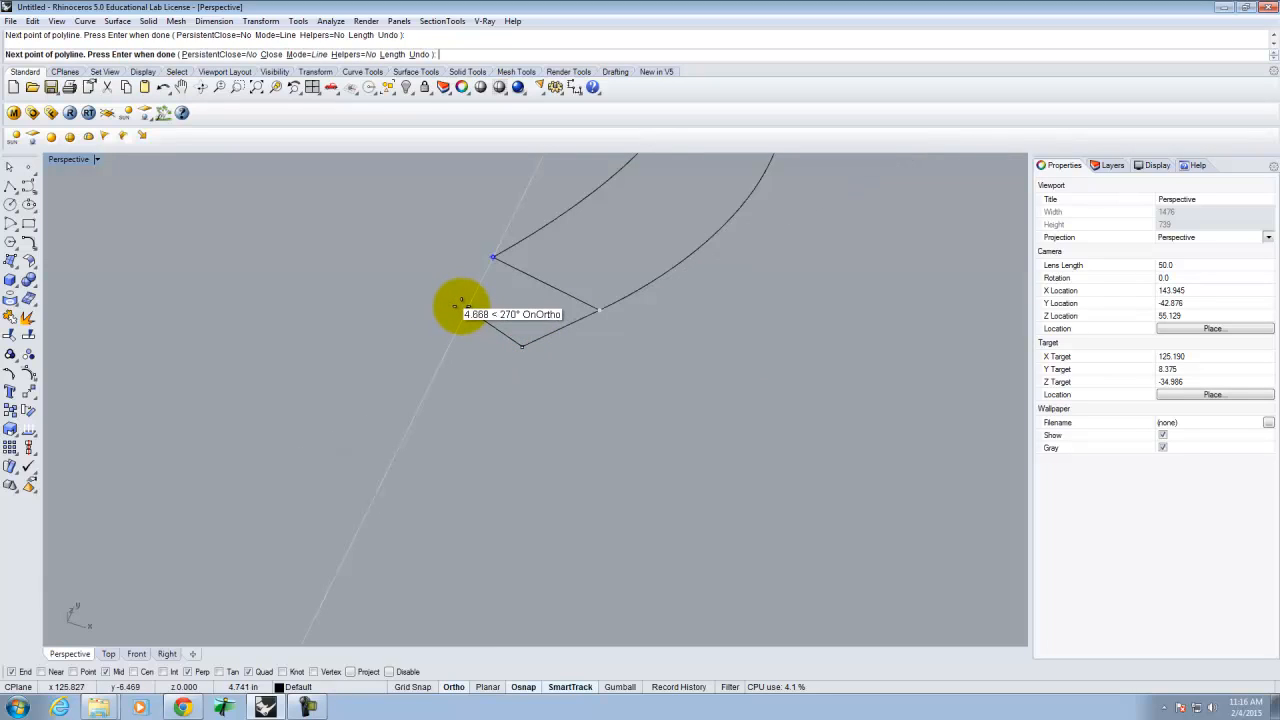
pyautogui.click(464, 304)
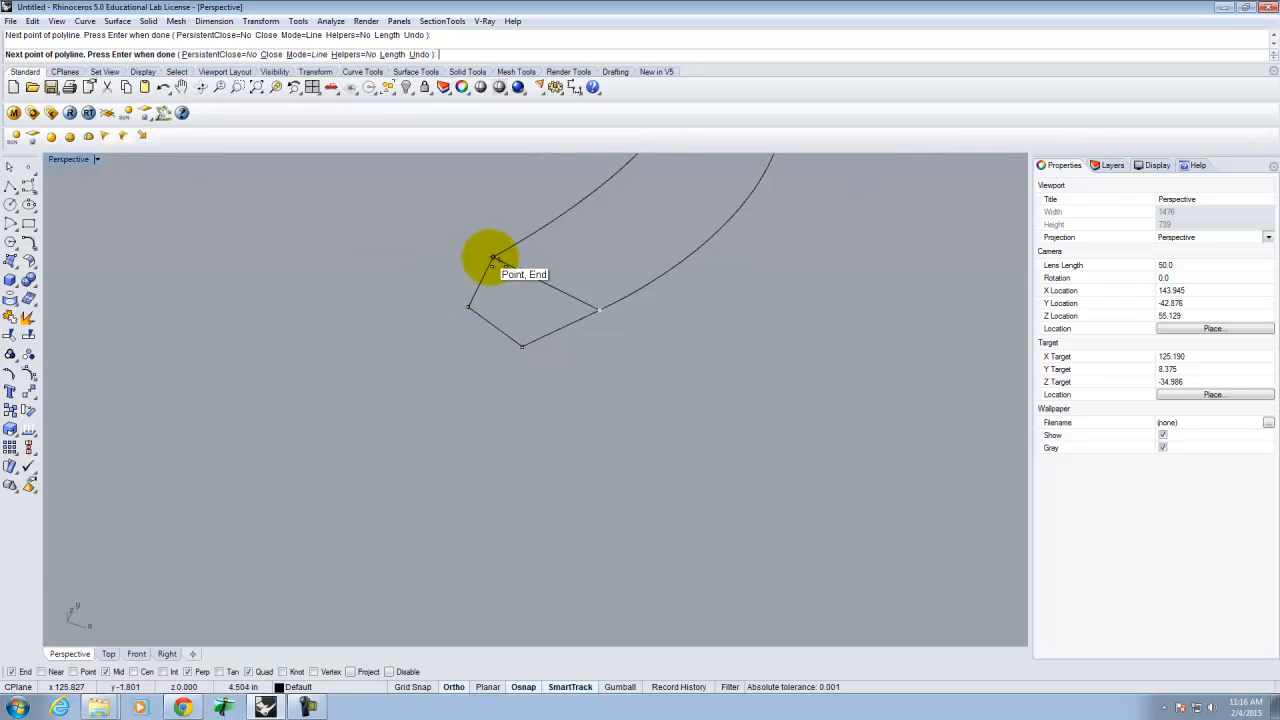
pyautogui.click(491, 258)
pyautogui.rightClick(490, 258)
# - Rotate the four-sided polyline 90 degrees in 3D about its side joining the two curve endpoints, so that it hangs vertically
pyautogui.click(9, 168)
pyautogui.click(531, 283)
pyautogui.moveTo(533, 280); pyautogui.dragTo(586, 320, button='right')
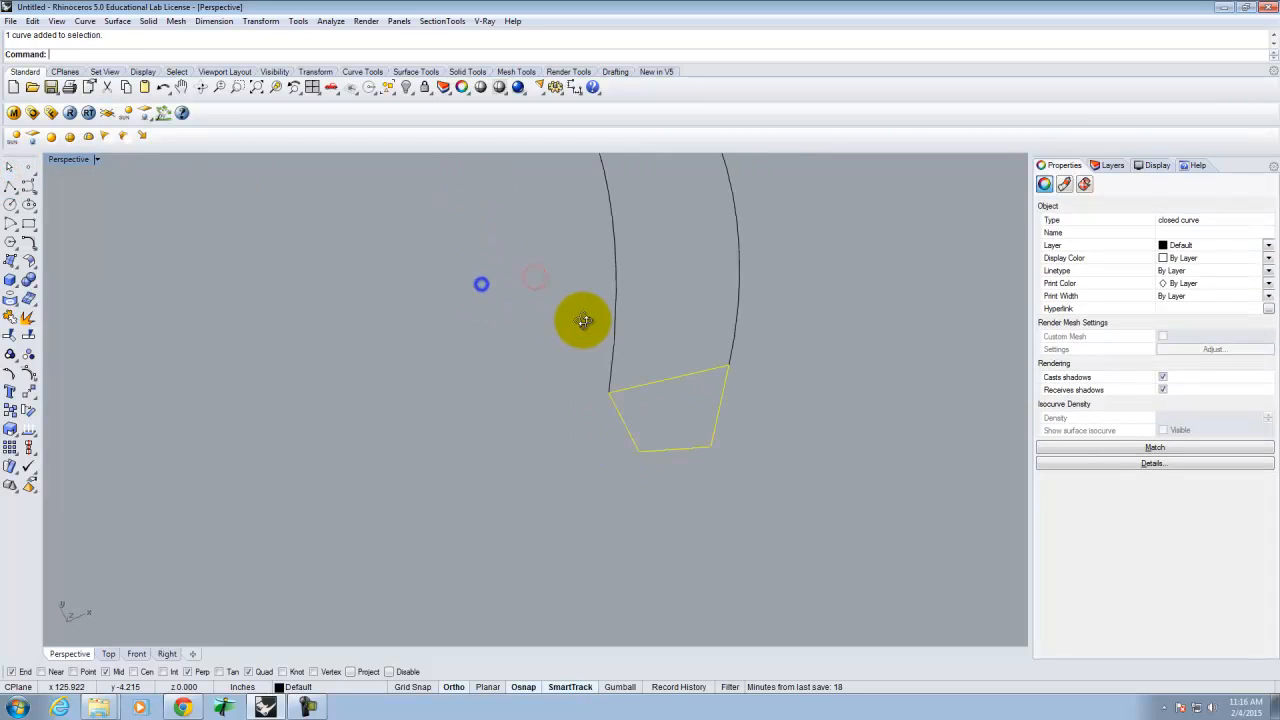
pyautogui.write('Rotate3ed')
pyautogui.press('Return')
pyautogui.write('Rotate3D')
pyautogui.press('Return')
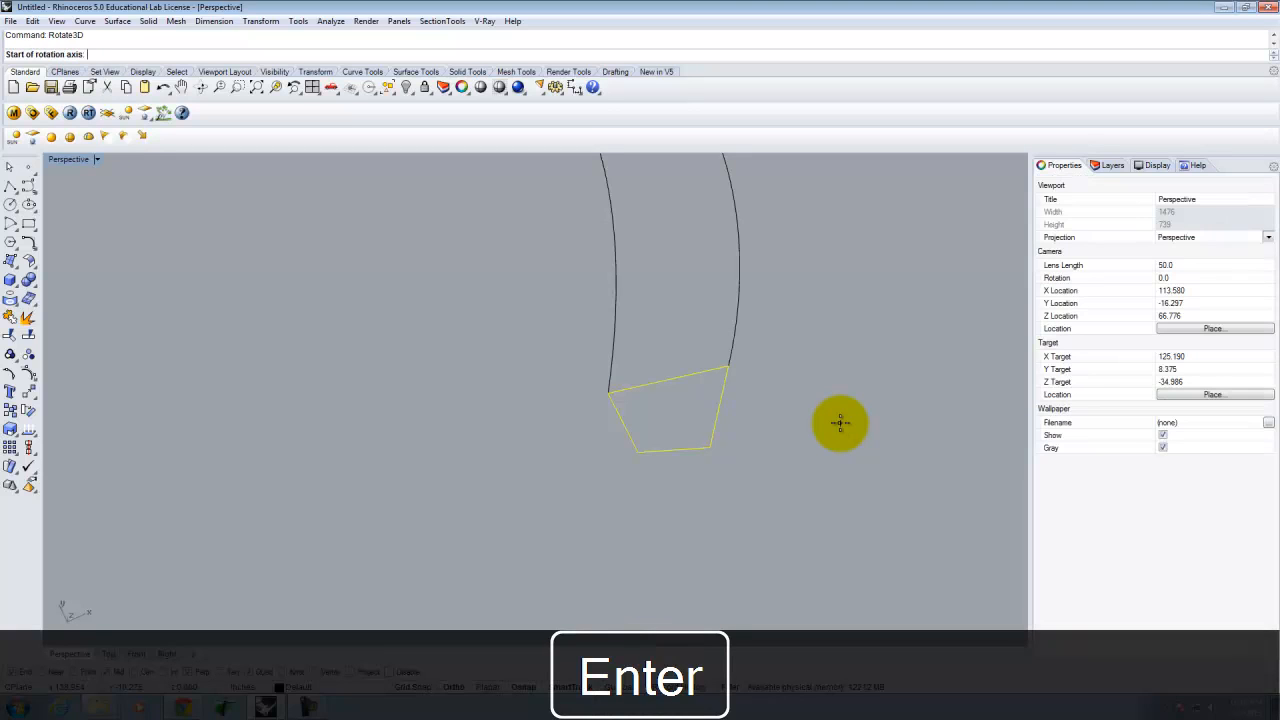
pyautogui.click(609, 392)
pyautogui.click(728, 367)
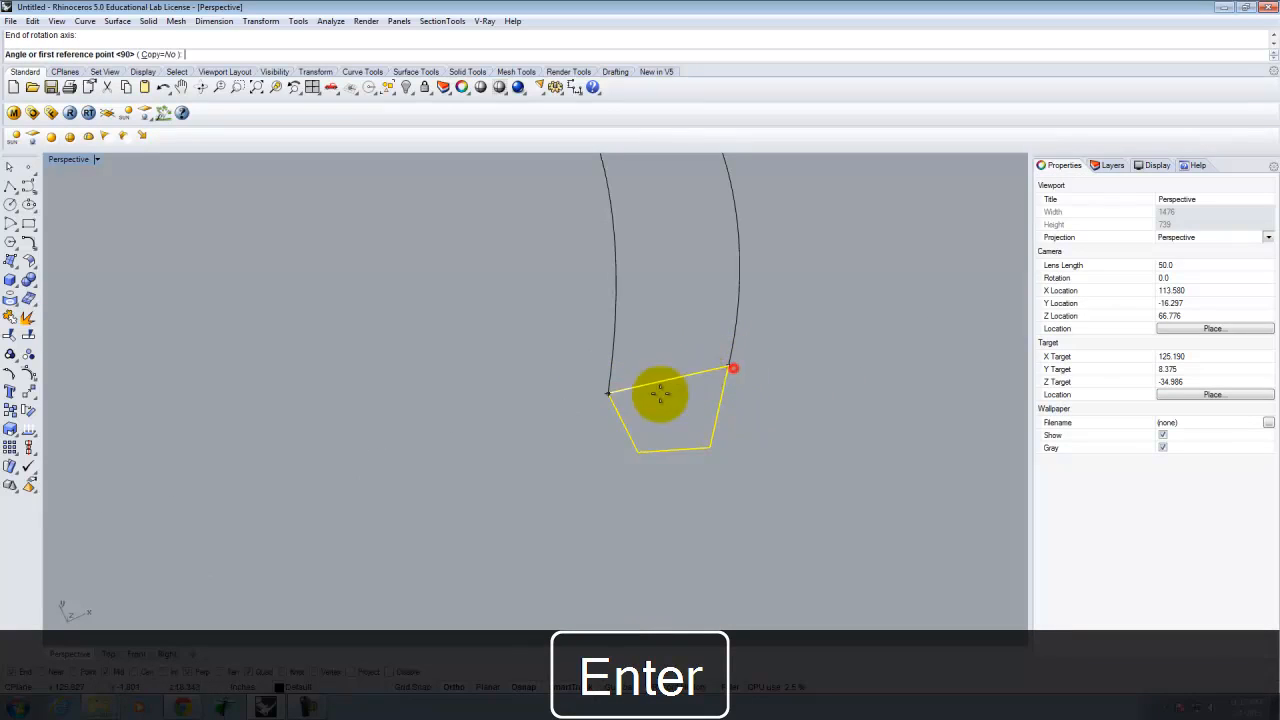
pyautogui.moveTo(623, 498); pyautogui.dragTo(812, 404, button='right')
pyautogui.scroll(-15, 730, 412)
pyautogui.scroll(4, 754, 335)
pyautogui.click(754, 348)
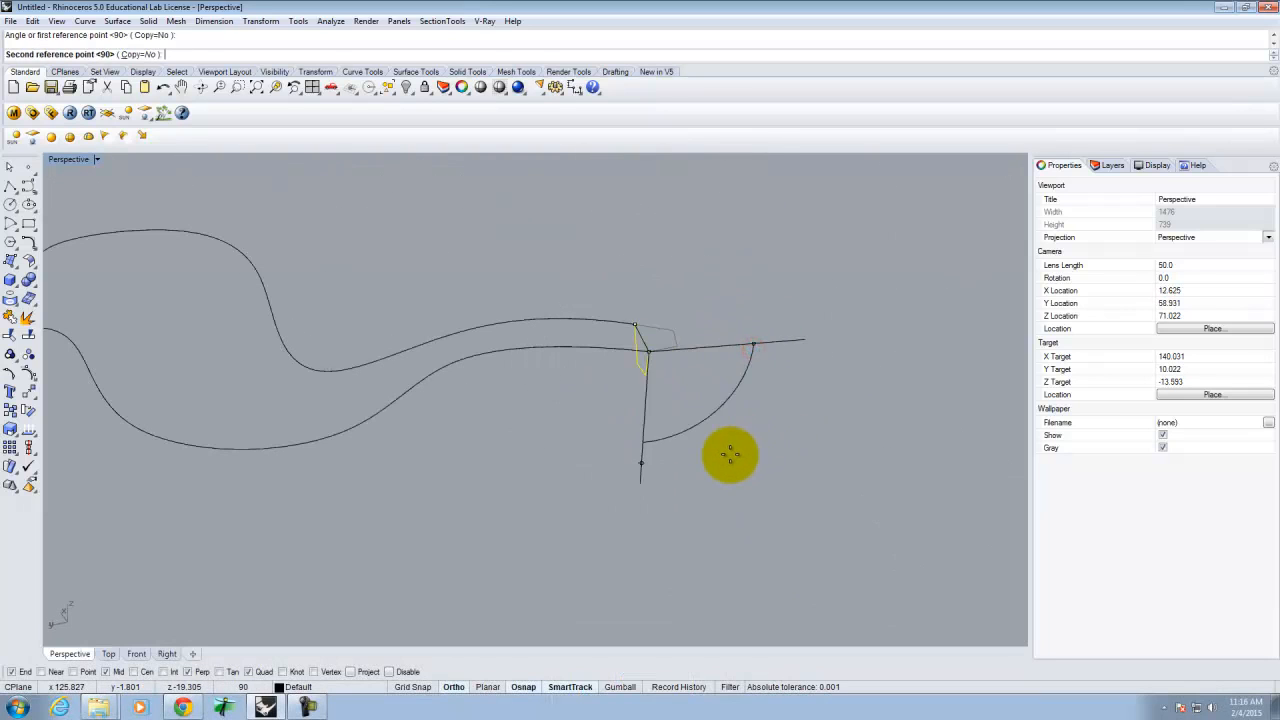
pyautogui.click(730, 455)
# - Set up a one-rail sweep of the four-sided profile with the first pair's curve nearer the grid as rail
pyautogui.moveTo(824, 414); pyautogui.dragTo(653, 379, button='right')
pyautogui.click(671, 408)
pyautogui.moveTo(531, 406); pyautogui.dragTo(603, 475, button='right')
pyautogui.click(537, 361)
pyautogui.click(680, 462)
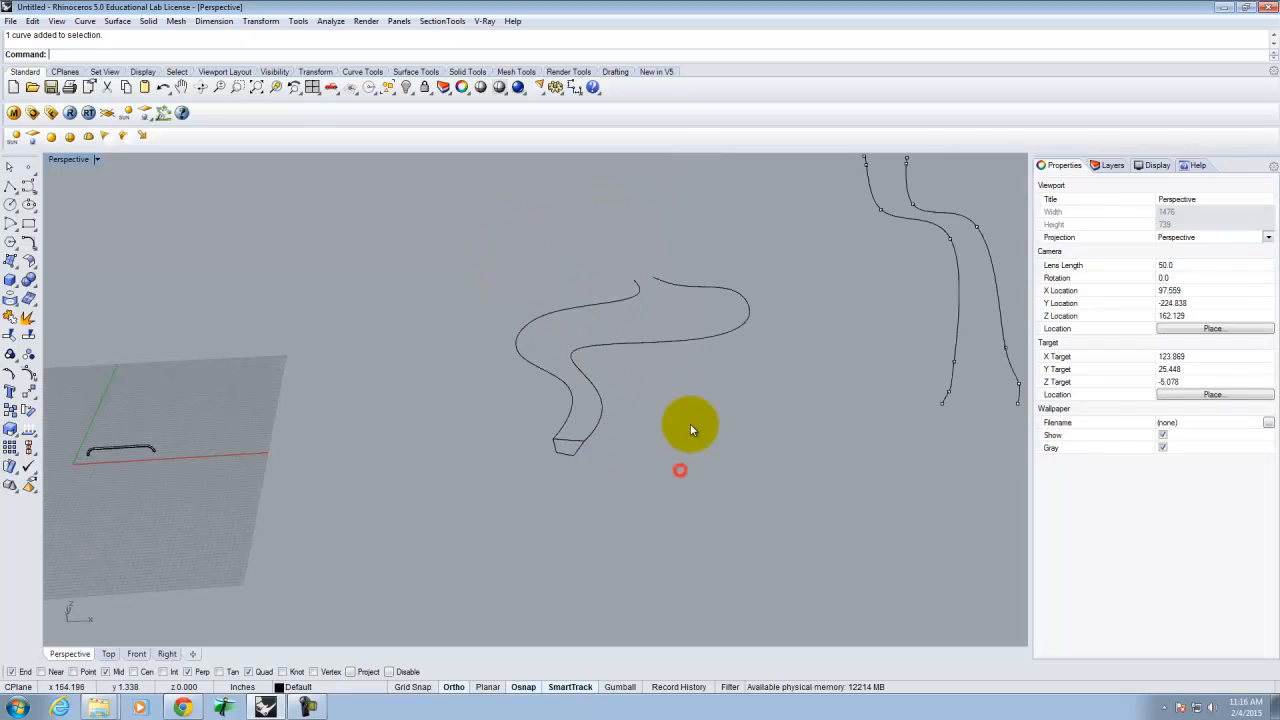
pyautogui.write('ep1')
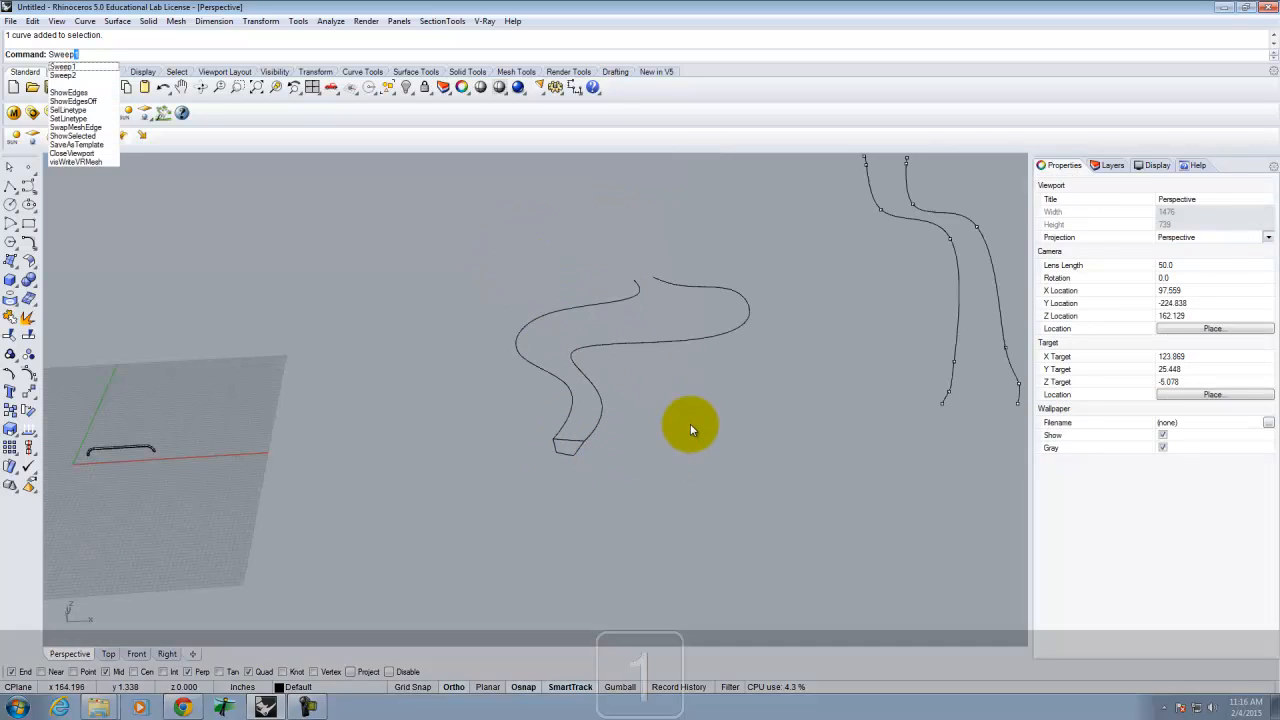
pyautogui.press('Return')
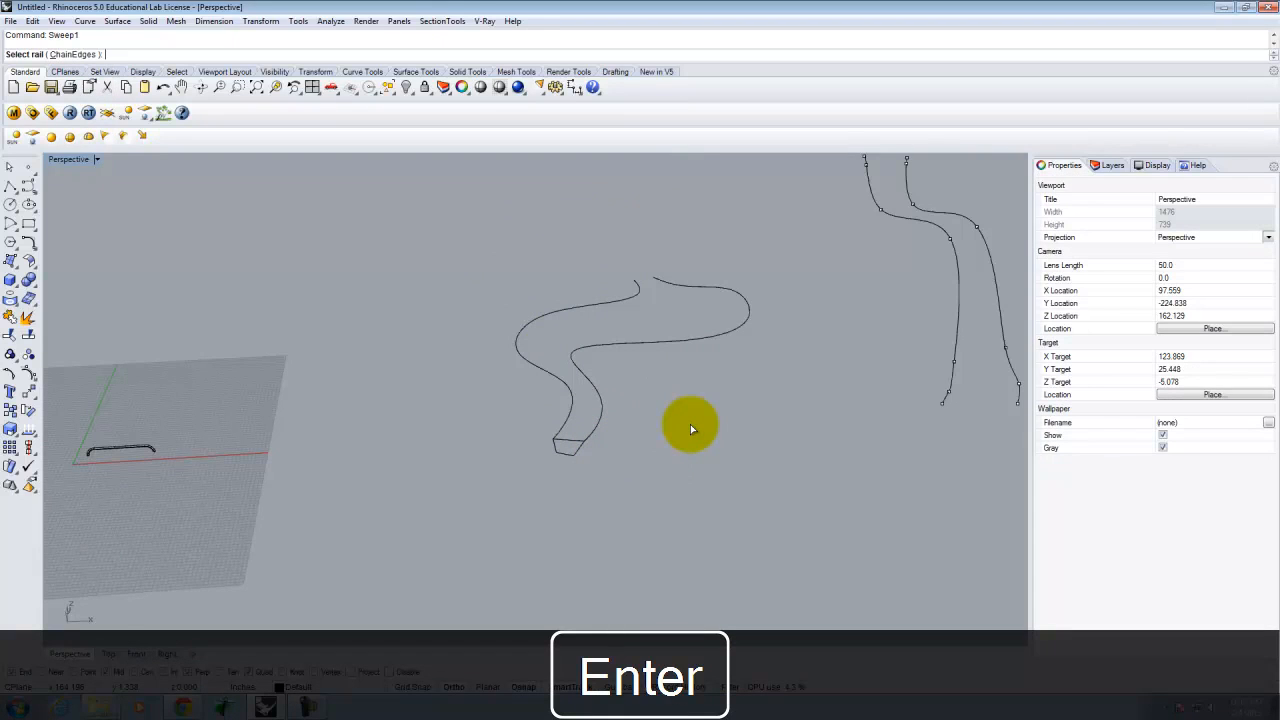
pyautogui.click(570, 411)
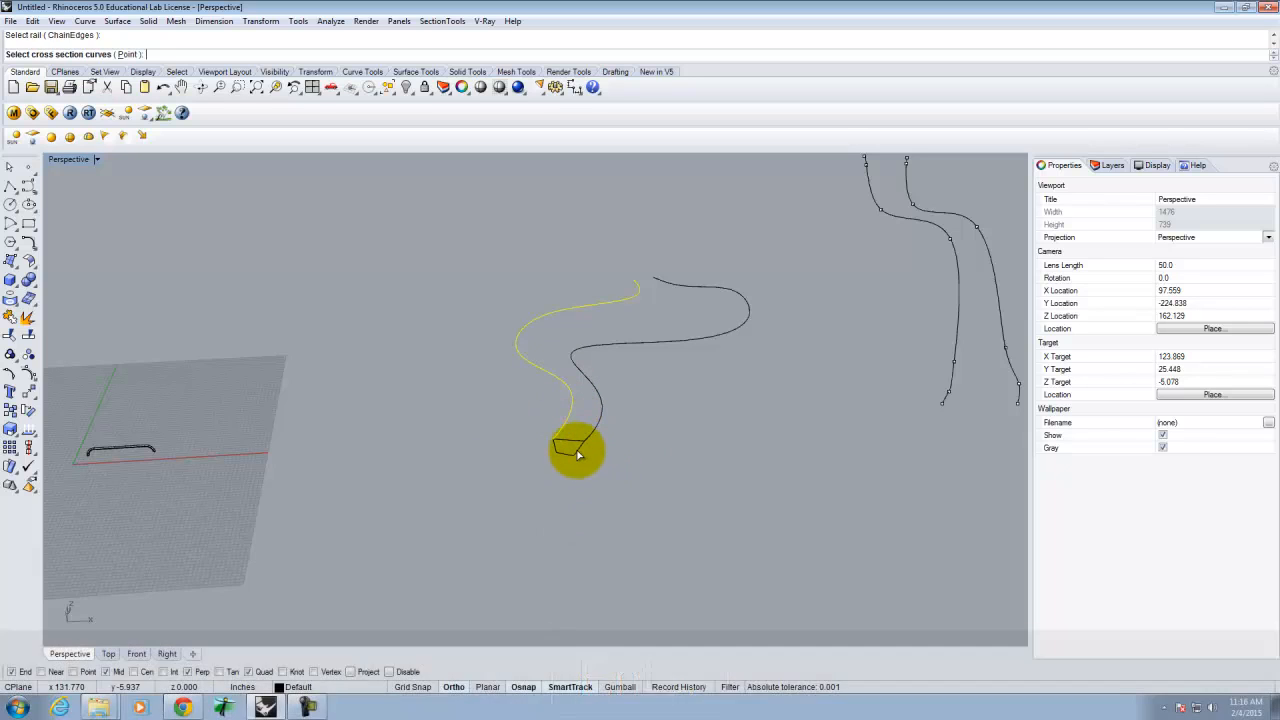
pyautogui.click(570, 445)
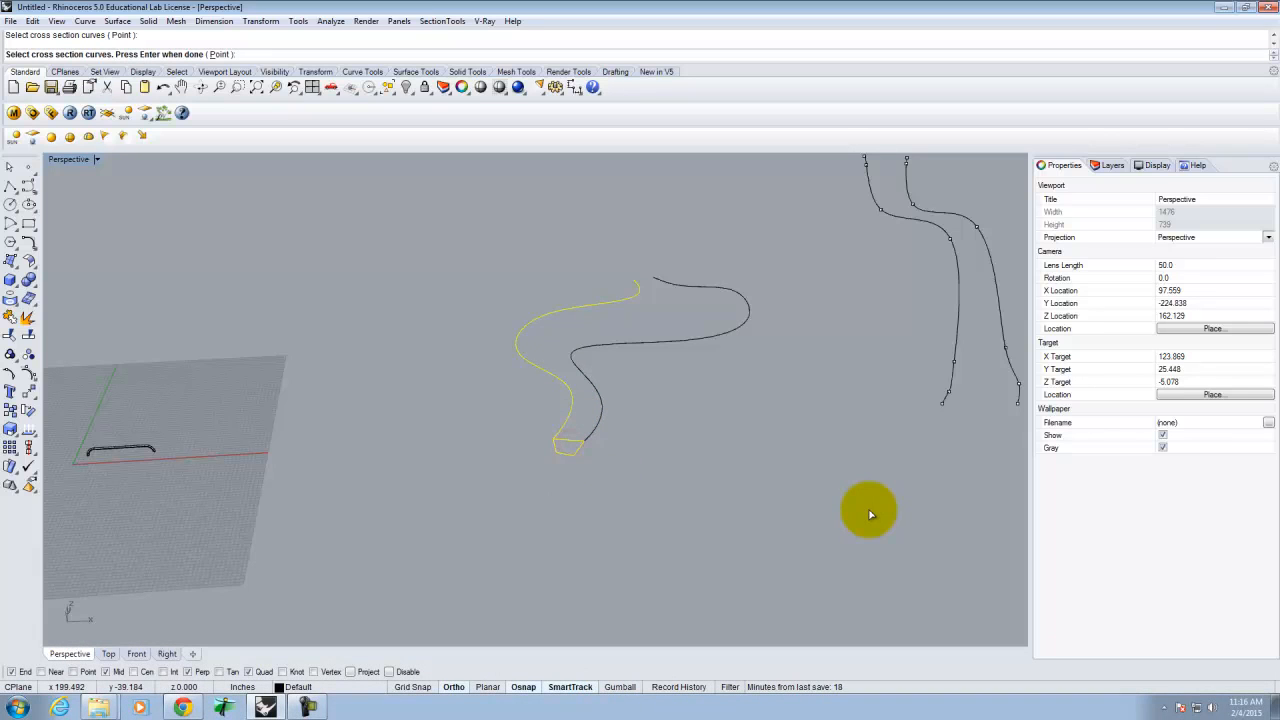
pyautogui.press('Return')
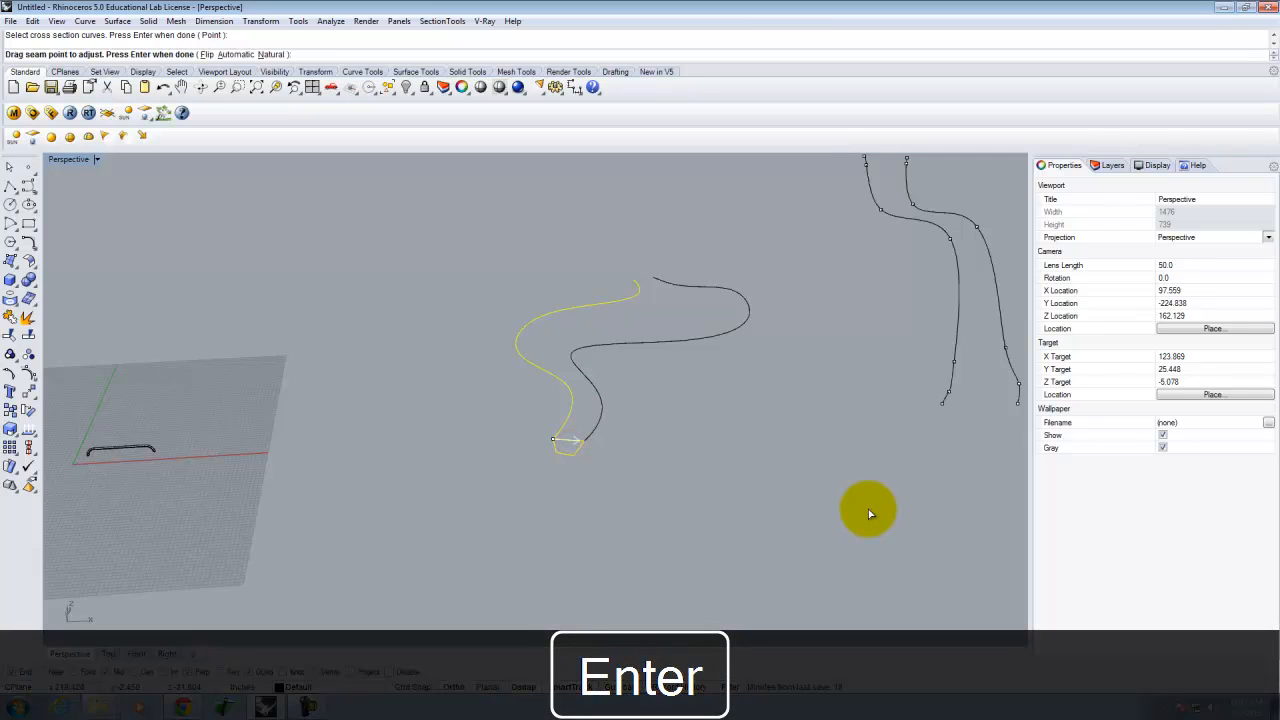
pyautogui.press('Return')
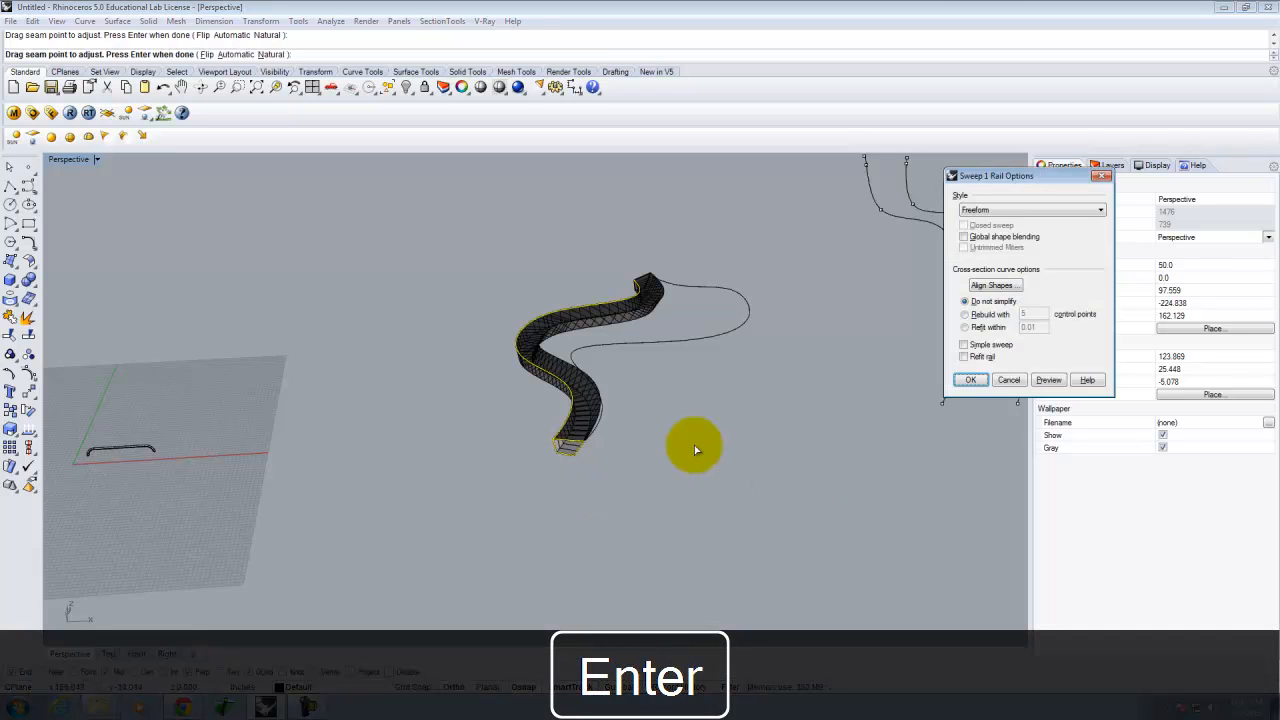
# - Create the four-sided sweep with Freeform style and Do not simplify, checking its shape from the side
pyautogui.moveTo(650, 410); pyautogui.dragTo(551, 428, button='right')
pyautogui.click(970, 380)
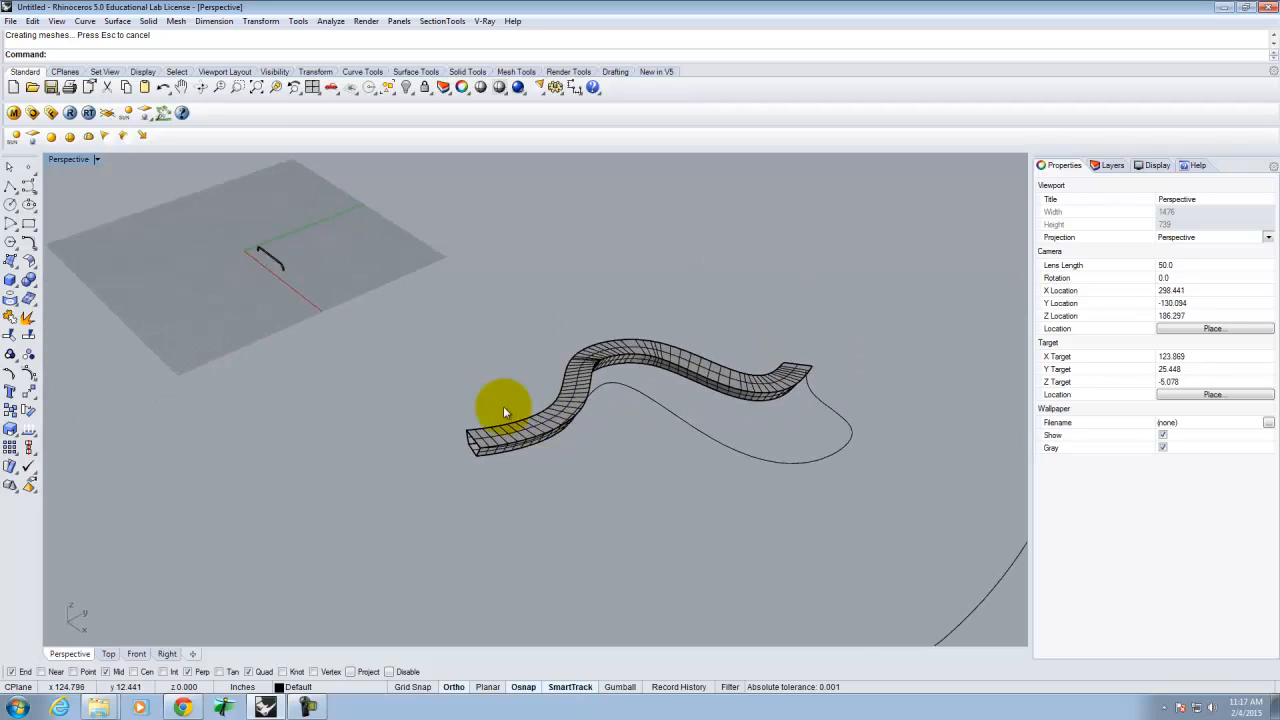
pyautogui.scroll(-5, 491, 414)
pyautogui.scroll(4, 529, 391)
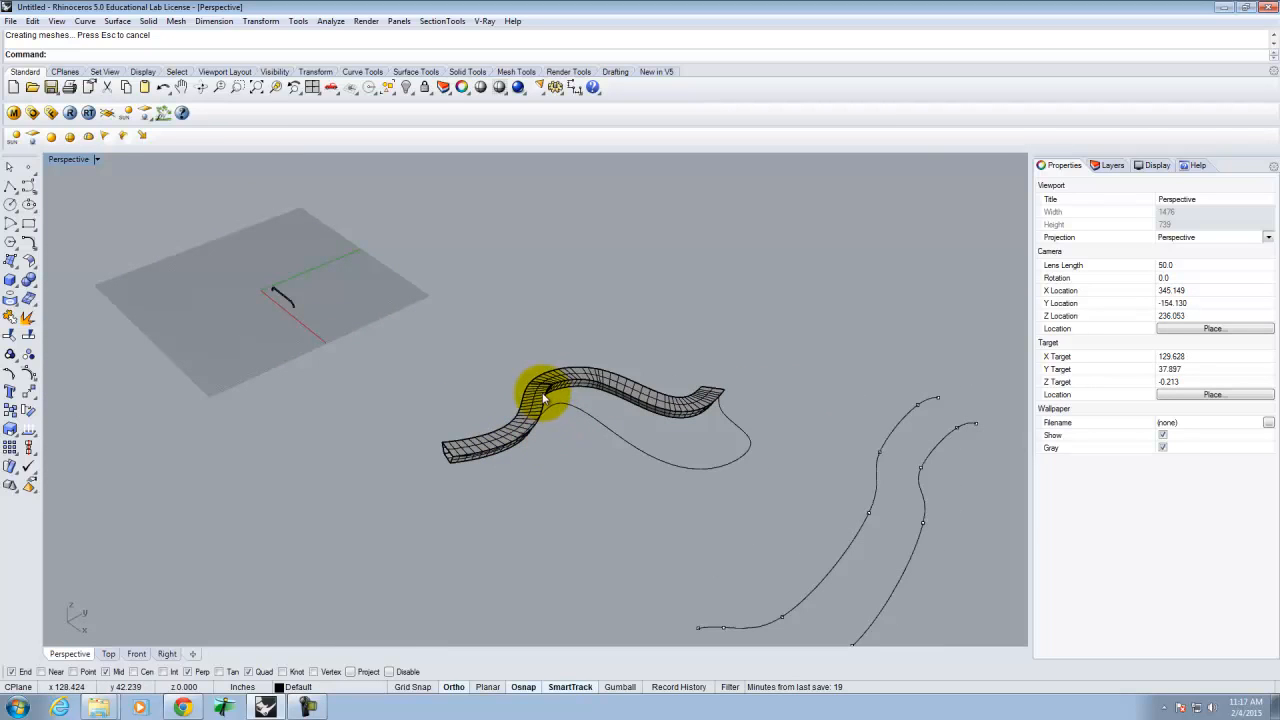
# - Copy the first curve pair with its sweep to the far side of the second pair and delete the copied sweep and profile
pyautogui.click(476, 421)
pyautogui.write('Co0py')
pyautogui.press('Return')
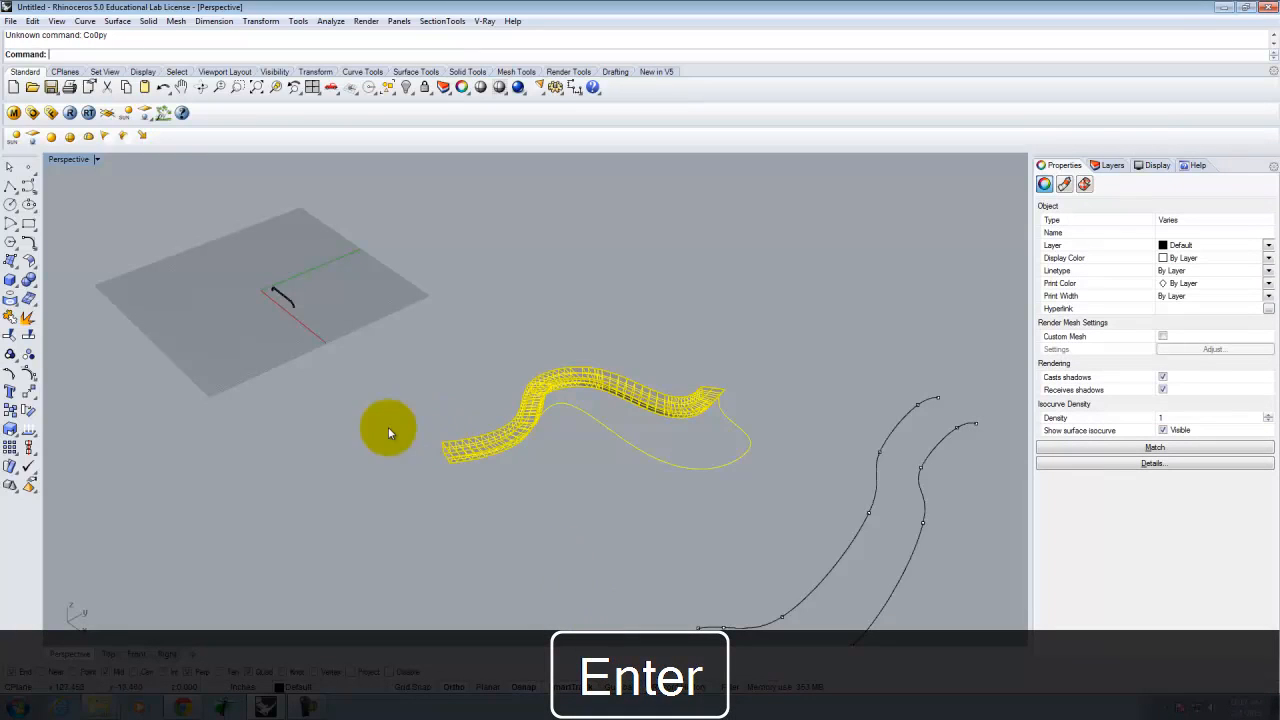
pyautogui.press('Return')
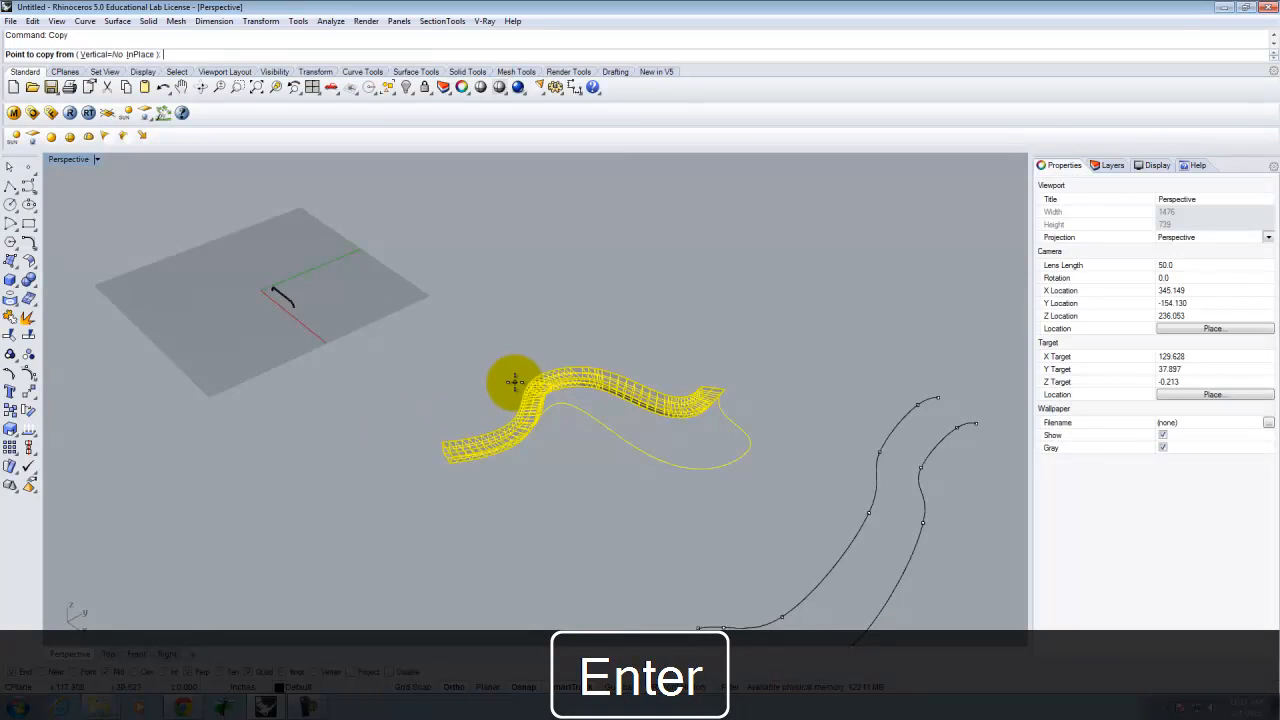
pyautogui.click(451, 408)
pyautogui.scroll(-3, 500, 440)
pyautogui.click(586, 525)
pyautogui.press('Escape')
pyautogui.scroll(3, 705, 551)
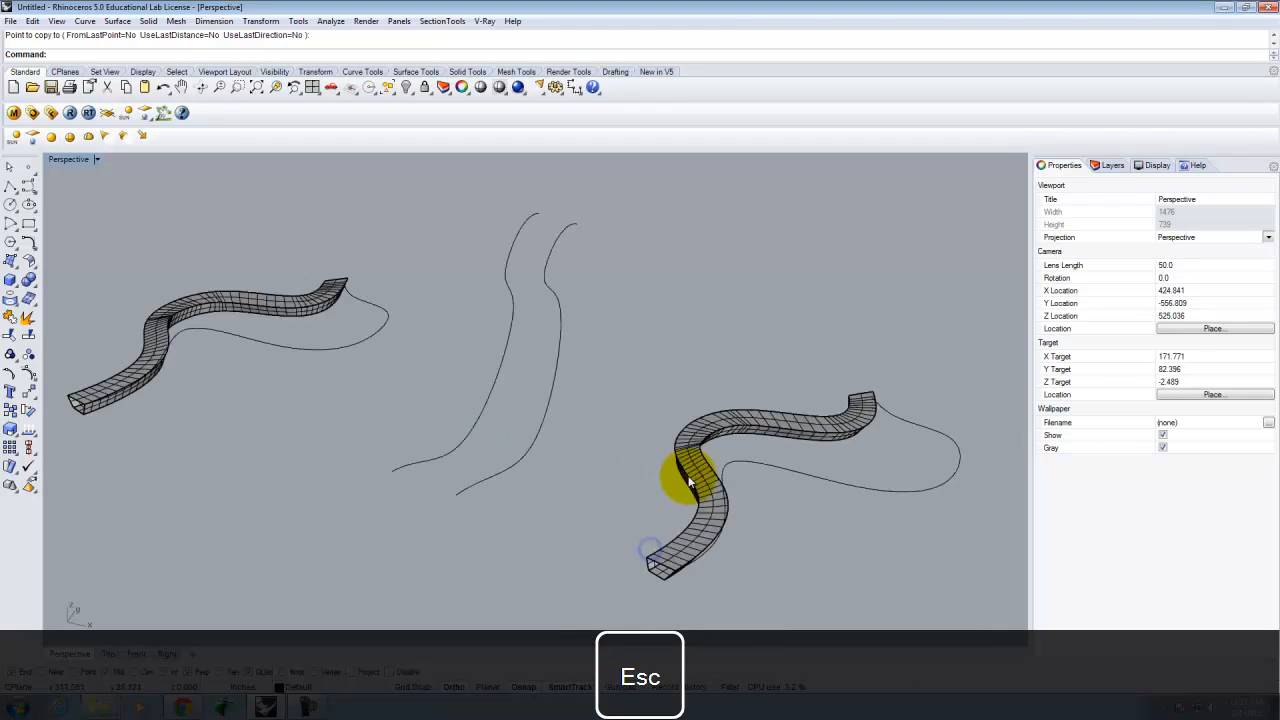
pyautogui.click(697, 458)
pyautogui.press('Return')
pyautogui.click(117, 20)
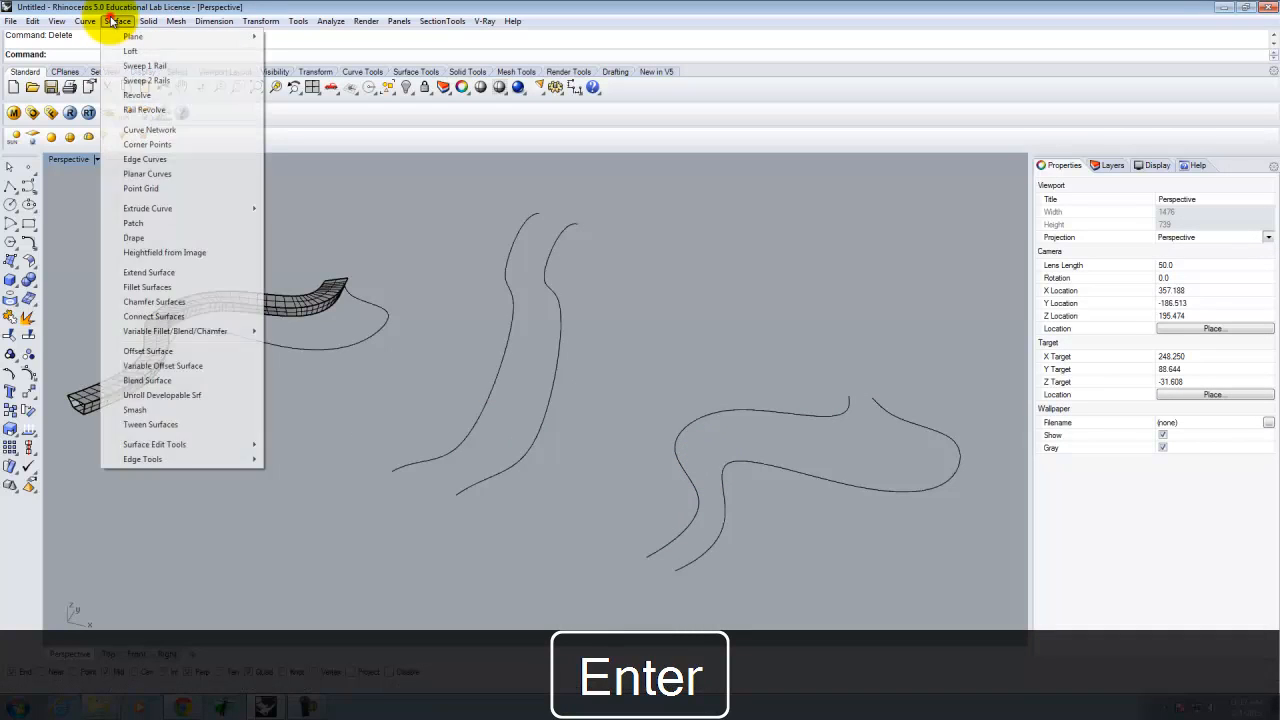
pyautogui.moveTo(117, 20)
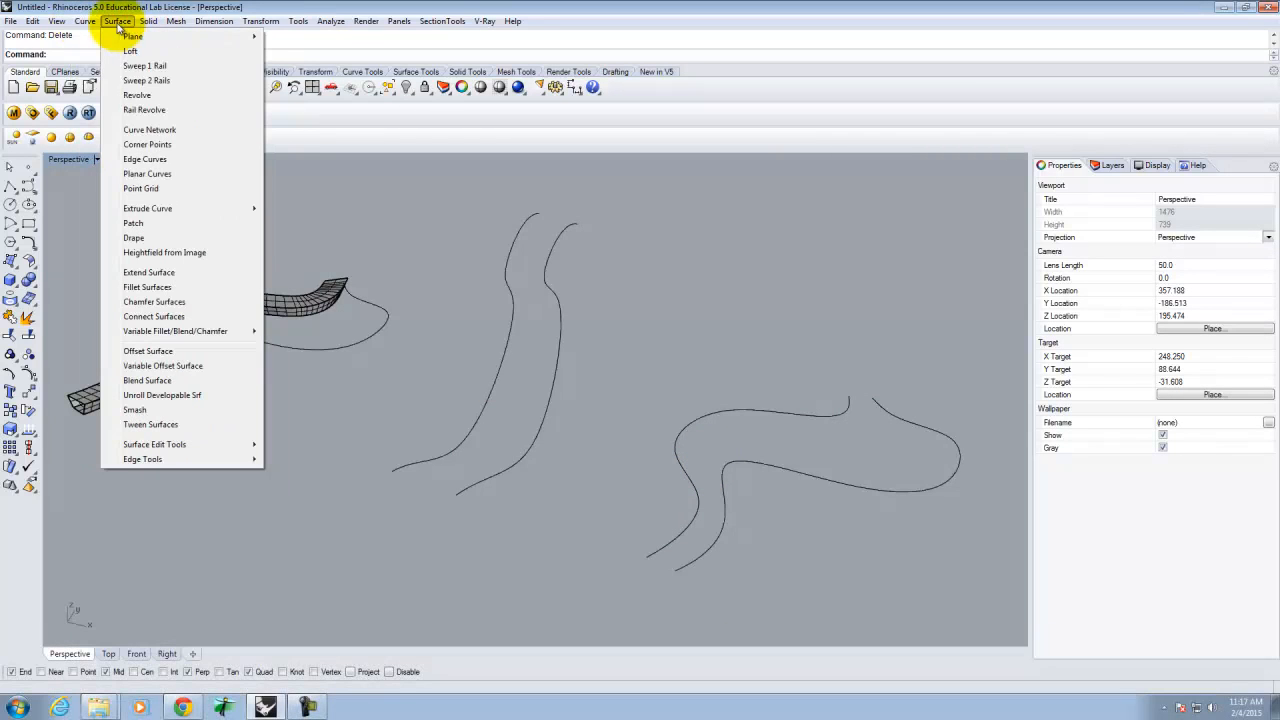
pyautogui.click(146, 81)
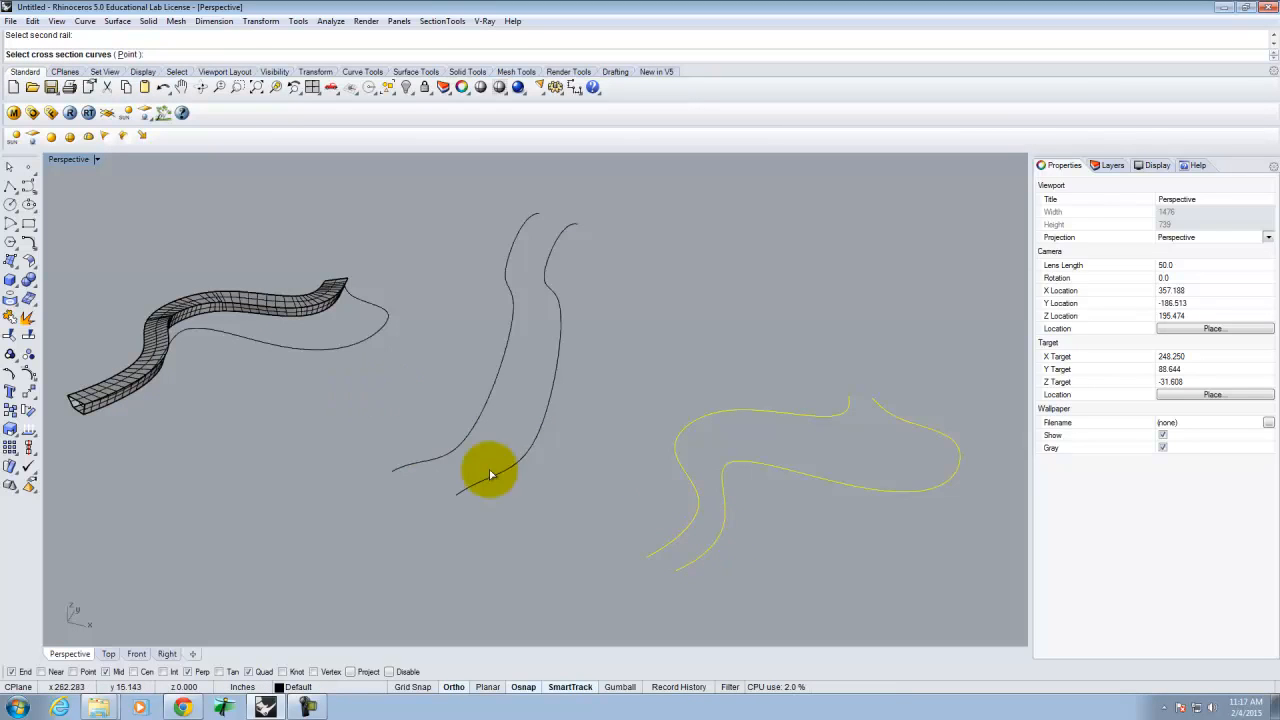
pyautogui.scroll(-5, 580, 349)
pyautogui.press('Escape')
pyautogui.press('Escape')
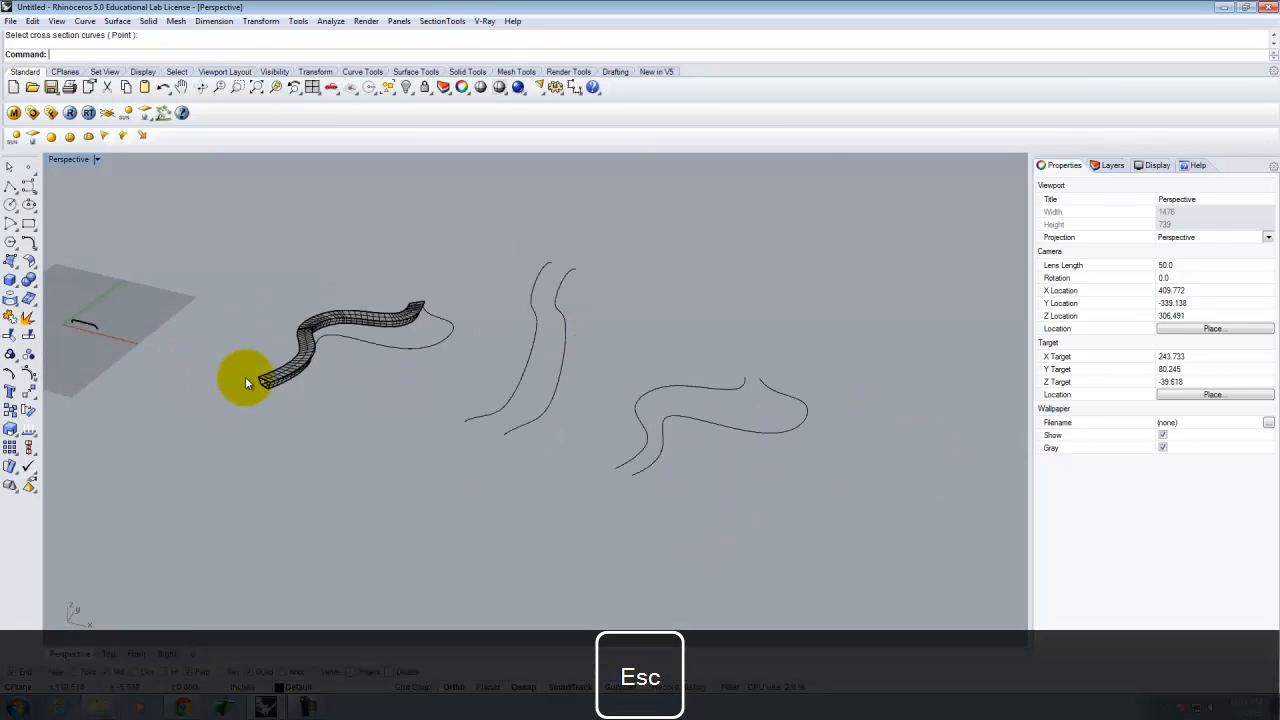
# - Copy the four-sided profile from the first sweep's open end to the matching near endpoint of the copied curve pair
pyautogui.scroll(5, 255, 380)
pyautogui.click(270, 394)
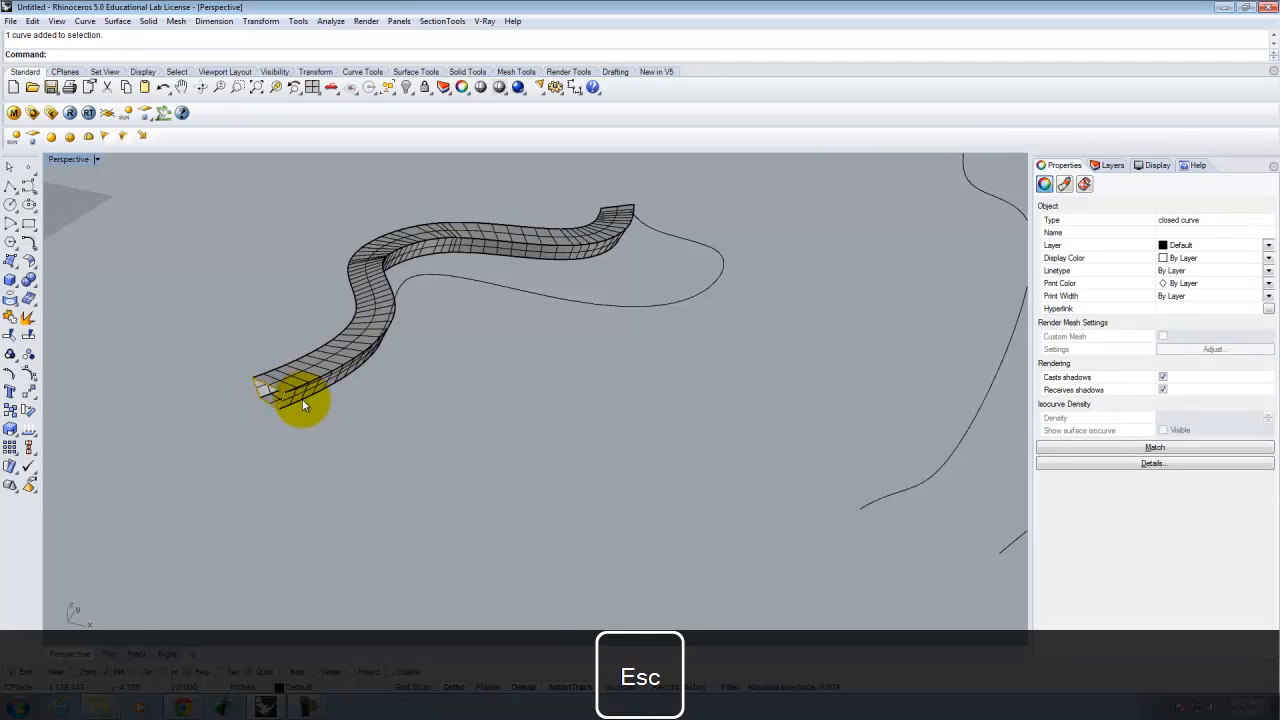
pyautogui.press('Return')
pyautogui.click(244, 388)
pyautogui.scroll(-4, 529, 500)
pyautogui.scroll(2, 614, 451)
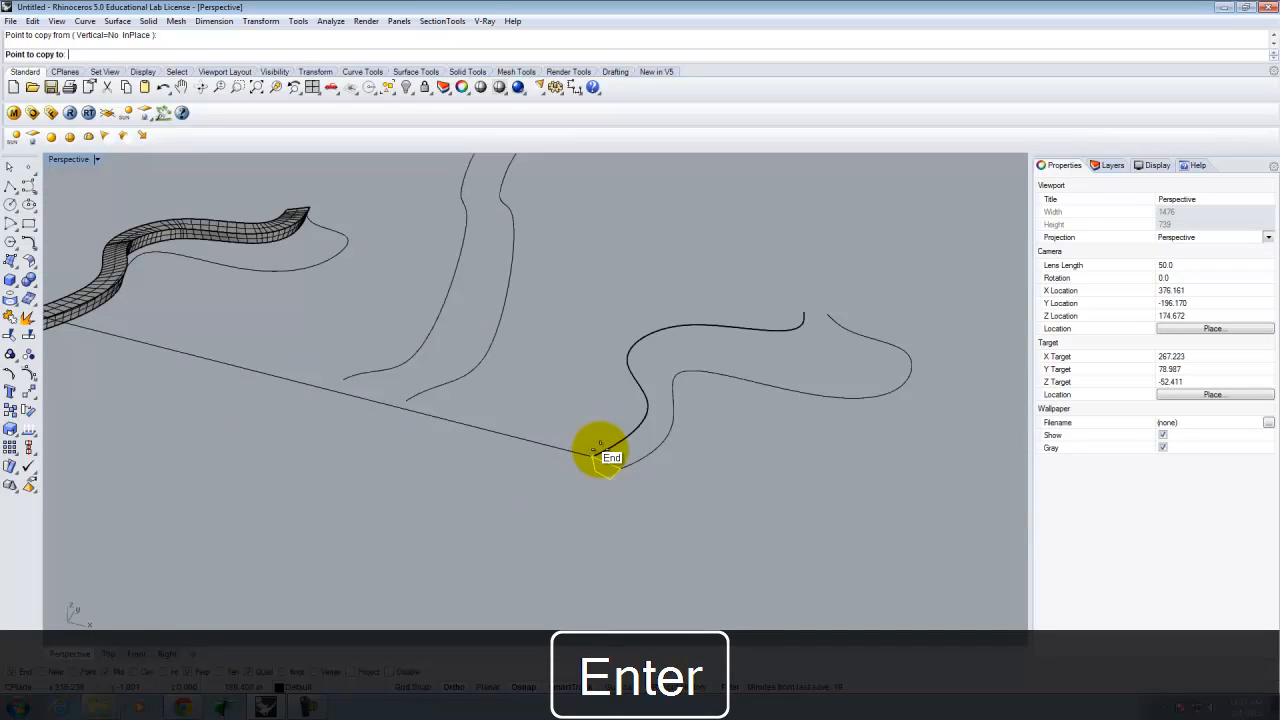
pyautogui.press('Escape')
# - Create a two-rail sweep of the copied profile along both copied curves, using Do not simplify
pyautogui.click(116, 22)
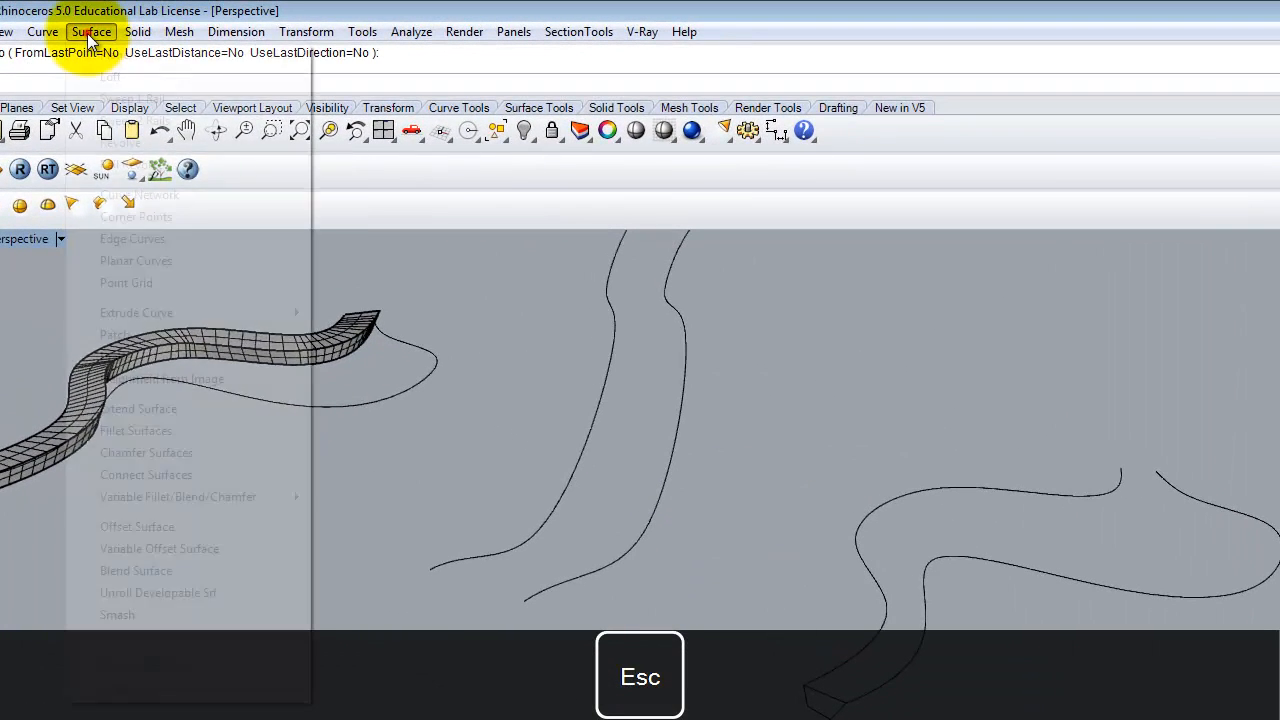
pyautogui.click(151, 124)
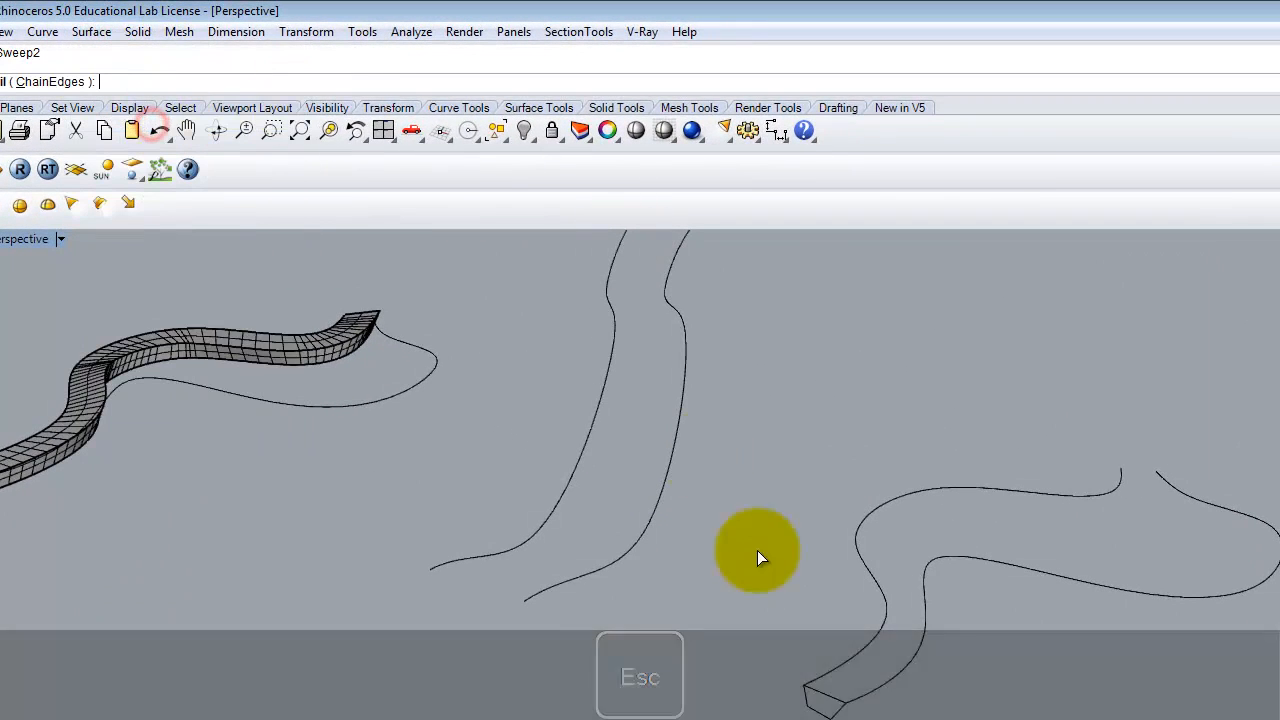
pyautogui.click(871, 647)
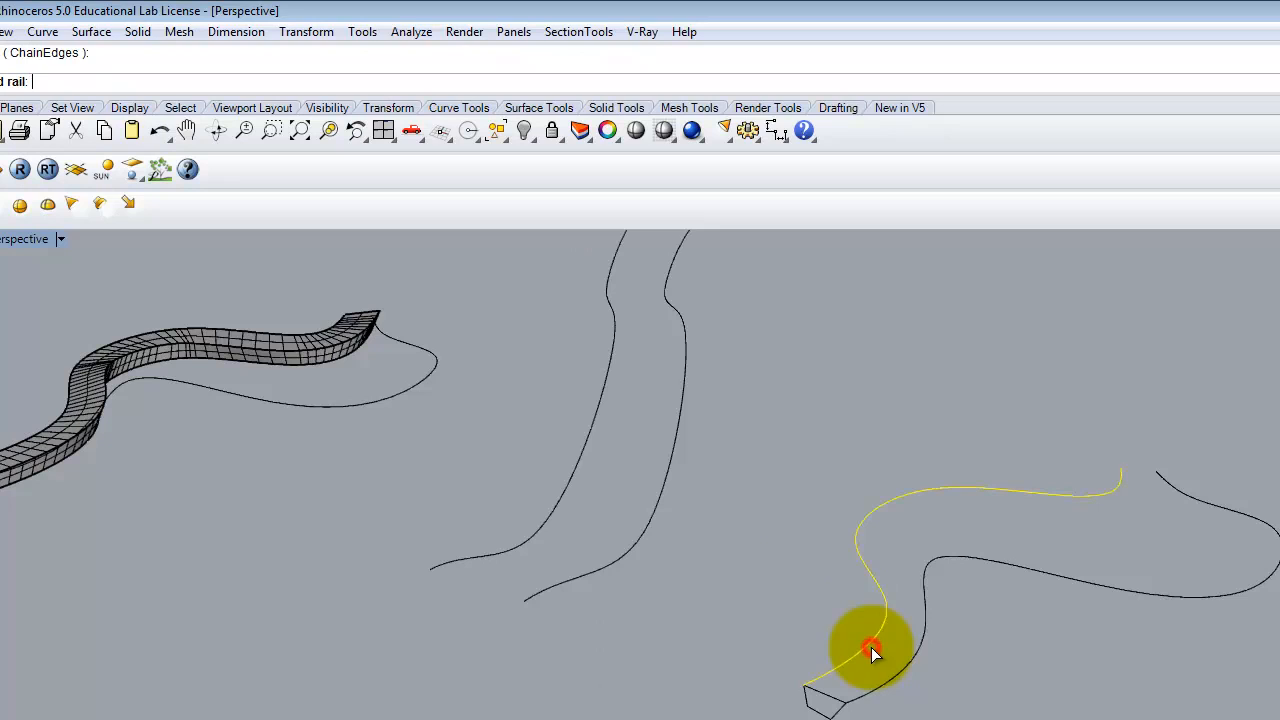
pyautogui.click(928, 640)
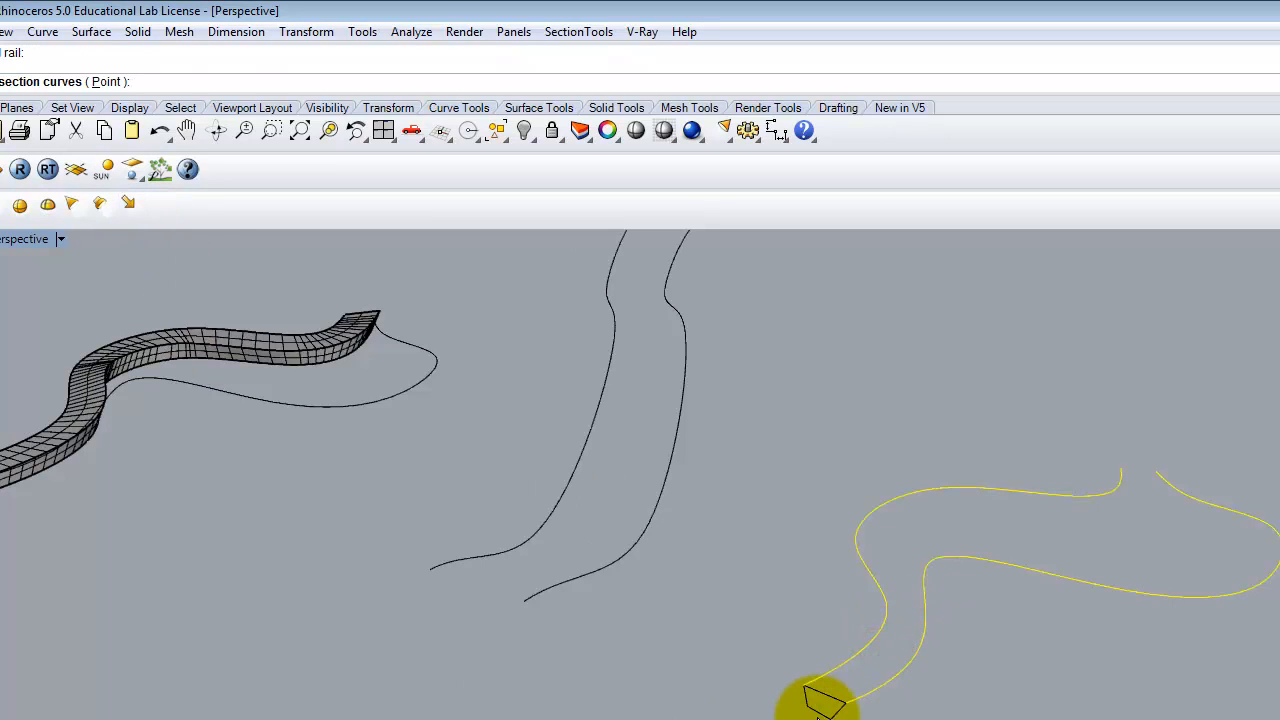
pyautogui.click(815, 696)
pyautogui.press('Return')
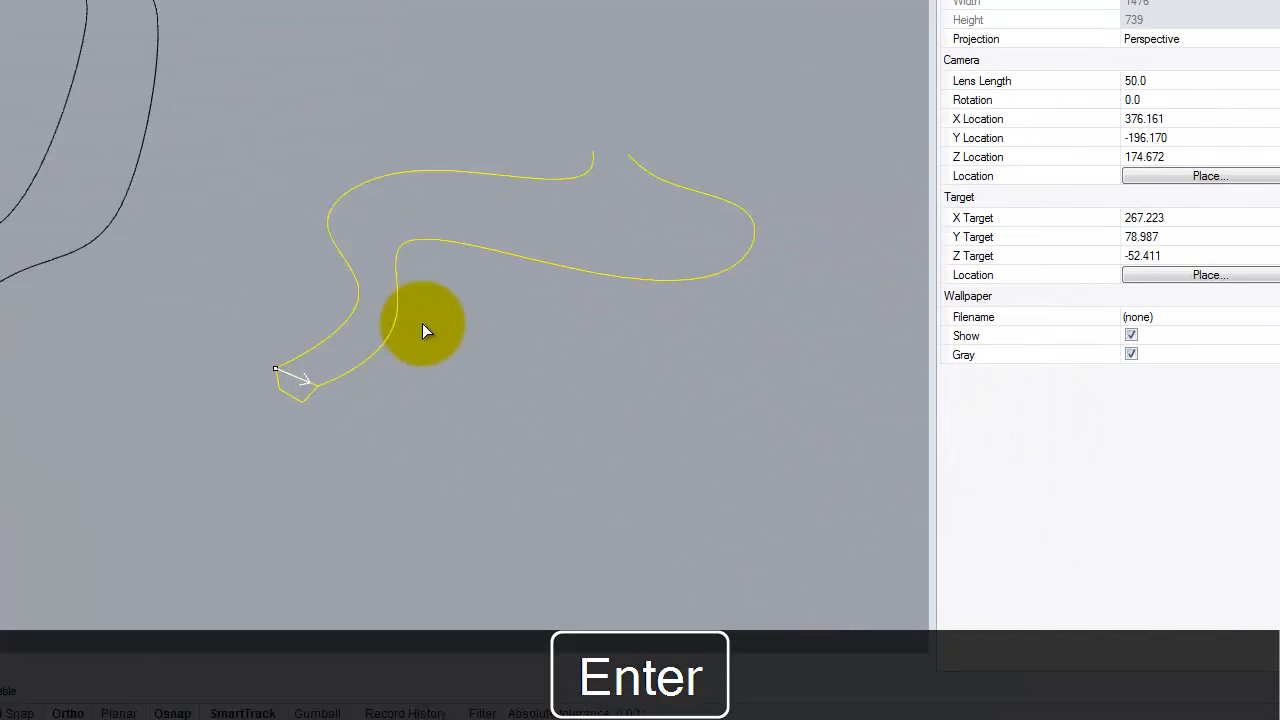
pyautogui.press('Return')
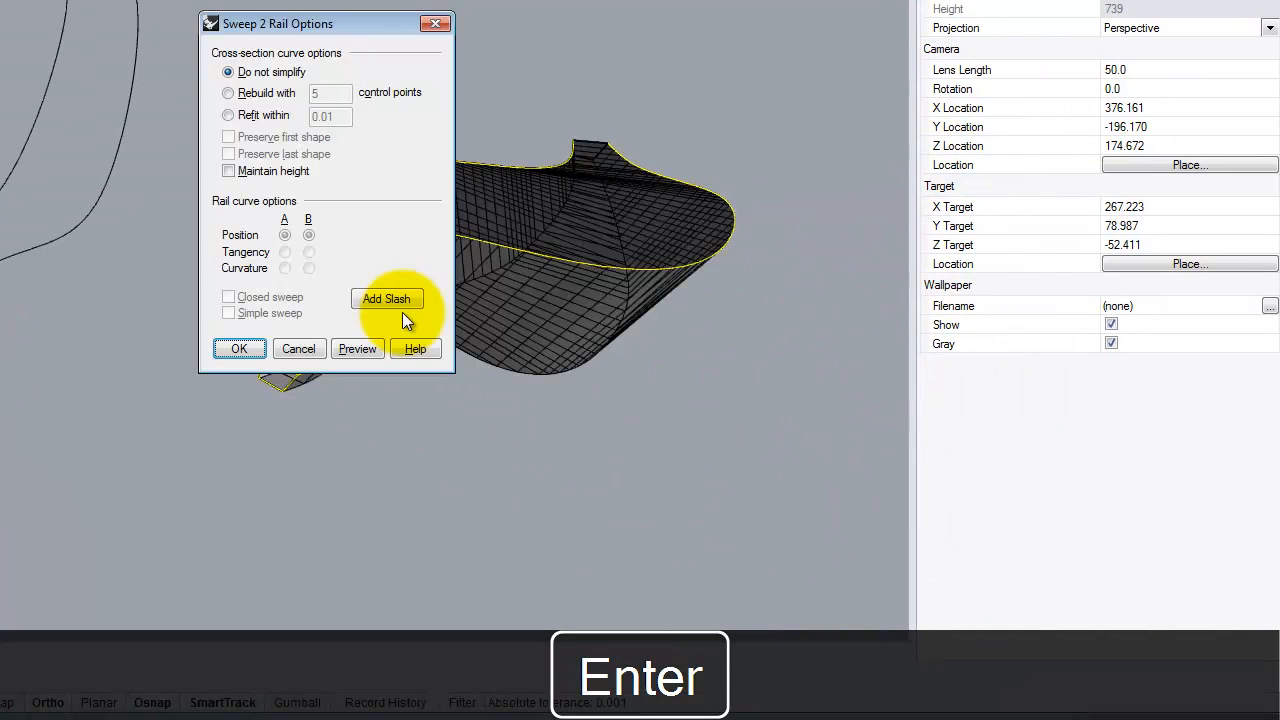
pyautogui.click(247, 349)
# - Examine the two-rail sweep from several sides, checking how the profile scales with the rail spacing, and compare it with the one-rail sweep
pyautogui.moveTo(609, 303); pyautogui.dragTo(350, 296, button='right')
pyautogui.scroll(4, 55, 226)
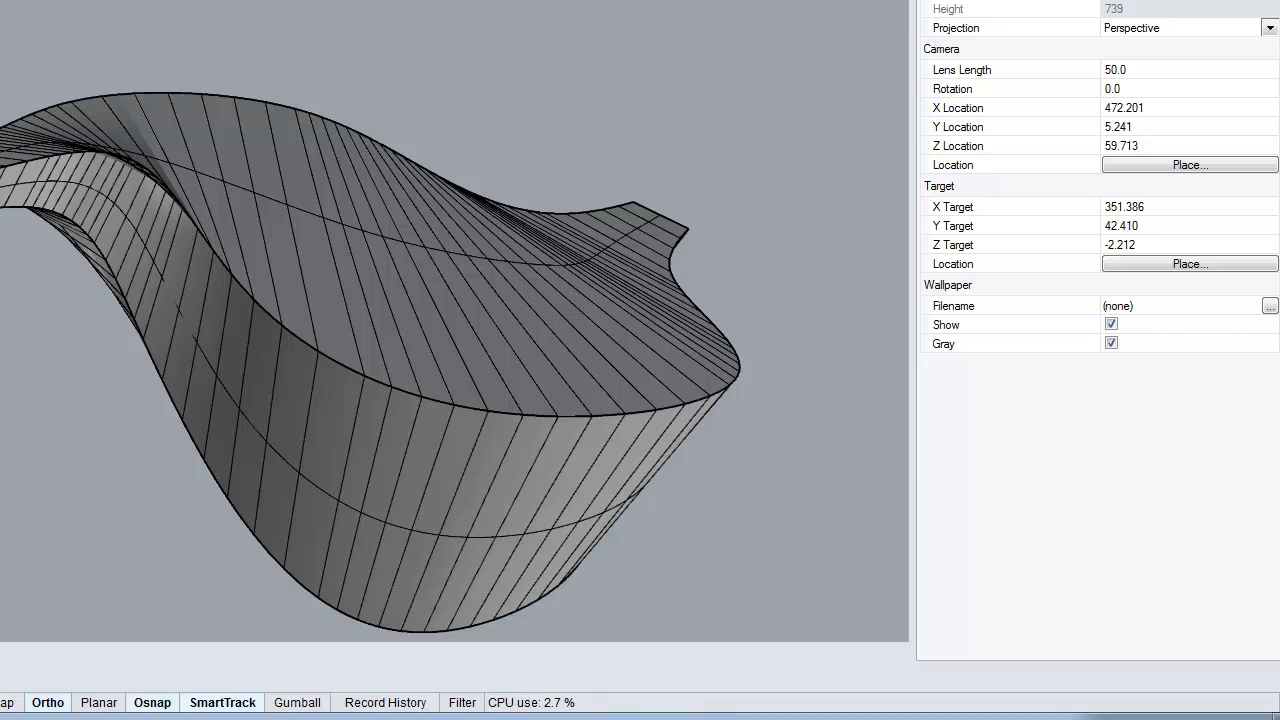
pyautogui.moveTo(310, 317); pyautogui.dragTo(404, 168, button='right')
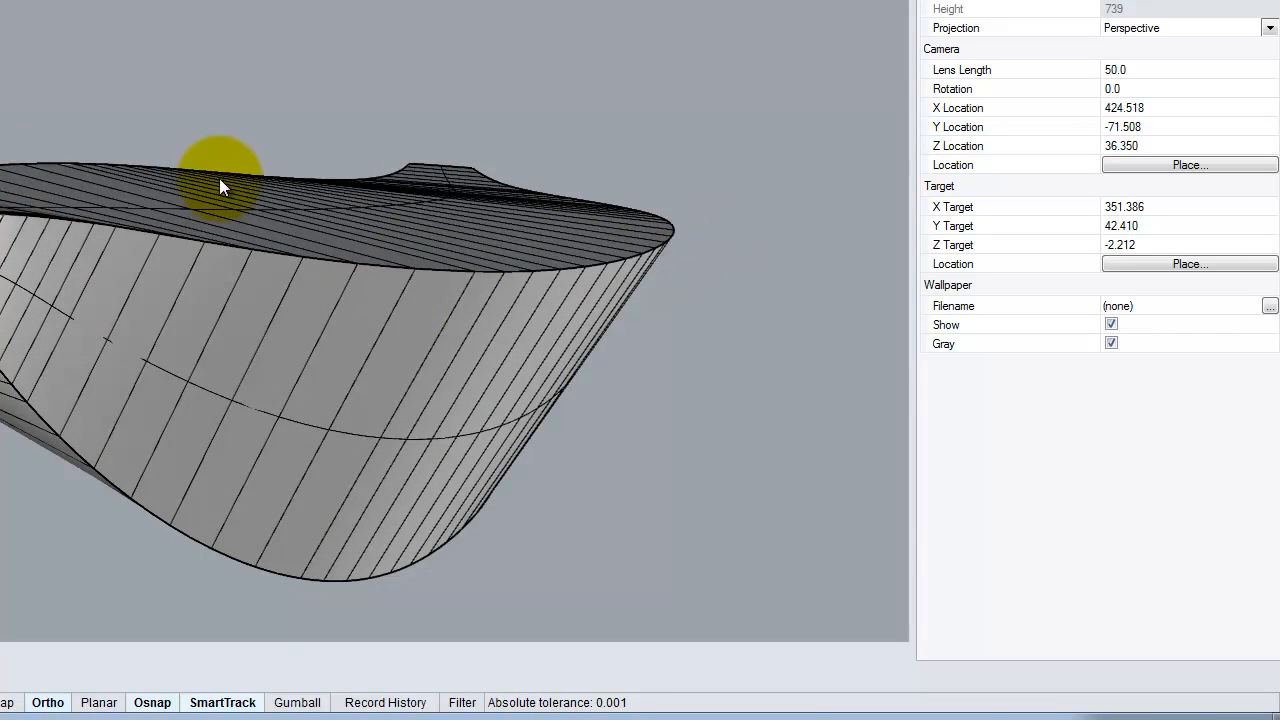
pyautogui.moveTo(220, 180); pyautogui.dragTo(271, 222, button='right')
pyautogui.scroll(-8, 14, 192)
pyautogui.moveTo(107, 354); pyautogui.dragTo(163, 291, button='right')
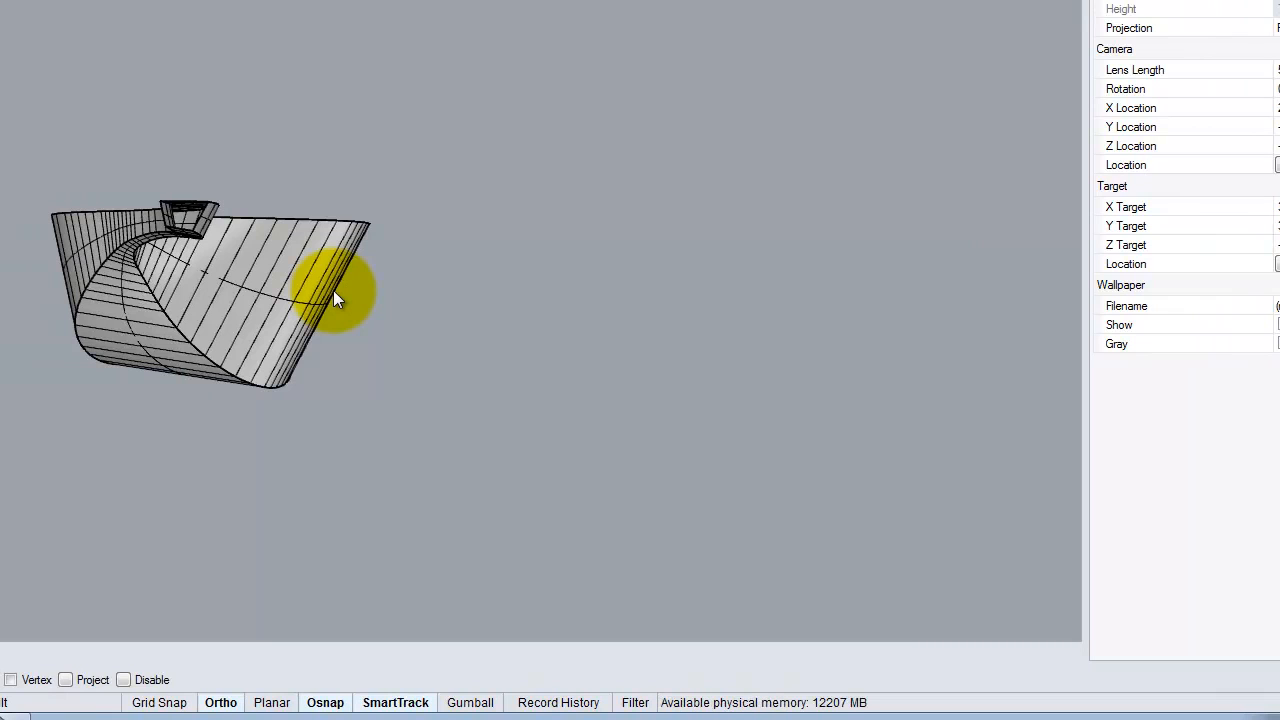
pyautogui.moveTo(329, 86); pyautogui.dragTo(338, 157, button='right')
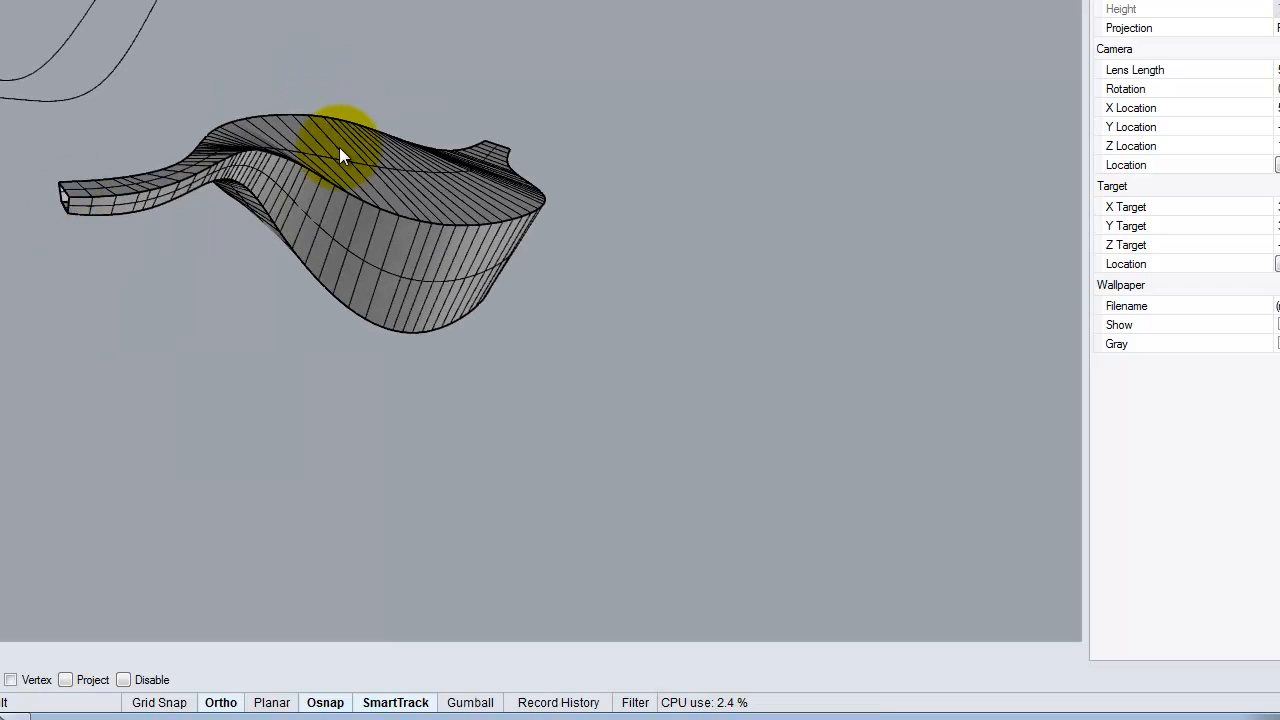
pyautogui.moveTo(339, 147); pyautogui.dragTo(258, 105, button='right')
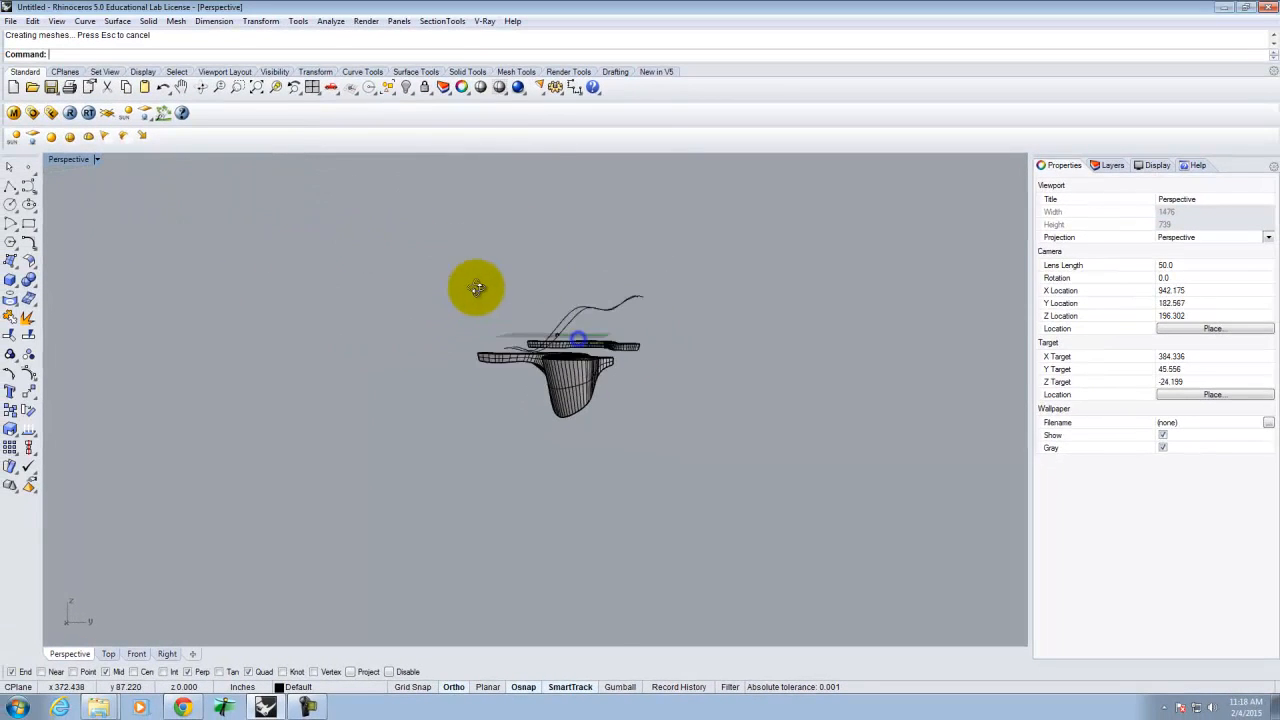
pyautogui.moveTo(477, 288); pyautogui.dragTo(435, 342, button='right')
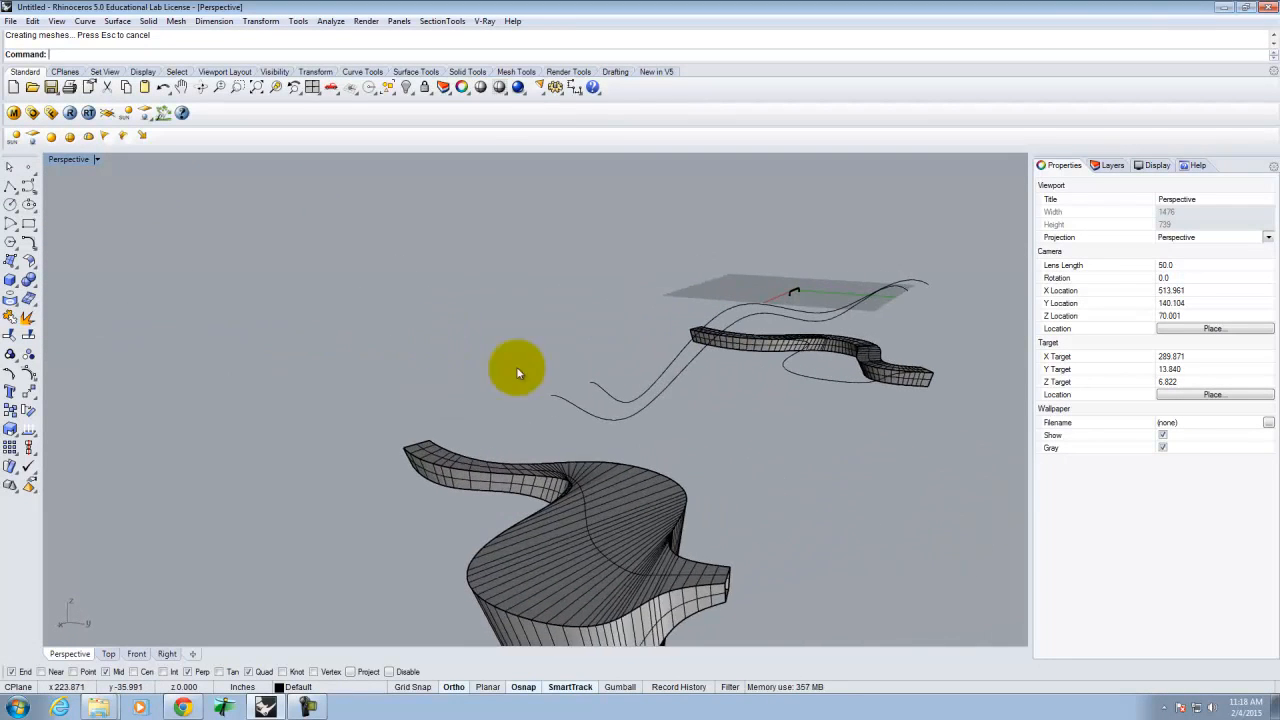
# - Draw a closed four-sided polyline across the near endpoints of the second curve pair, its first outward side about 12.5 inches along the curve's tangent
pyautogui.moveTo(614, 492); pyautogui.dragTo(445, 346, button='right')
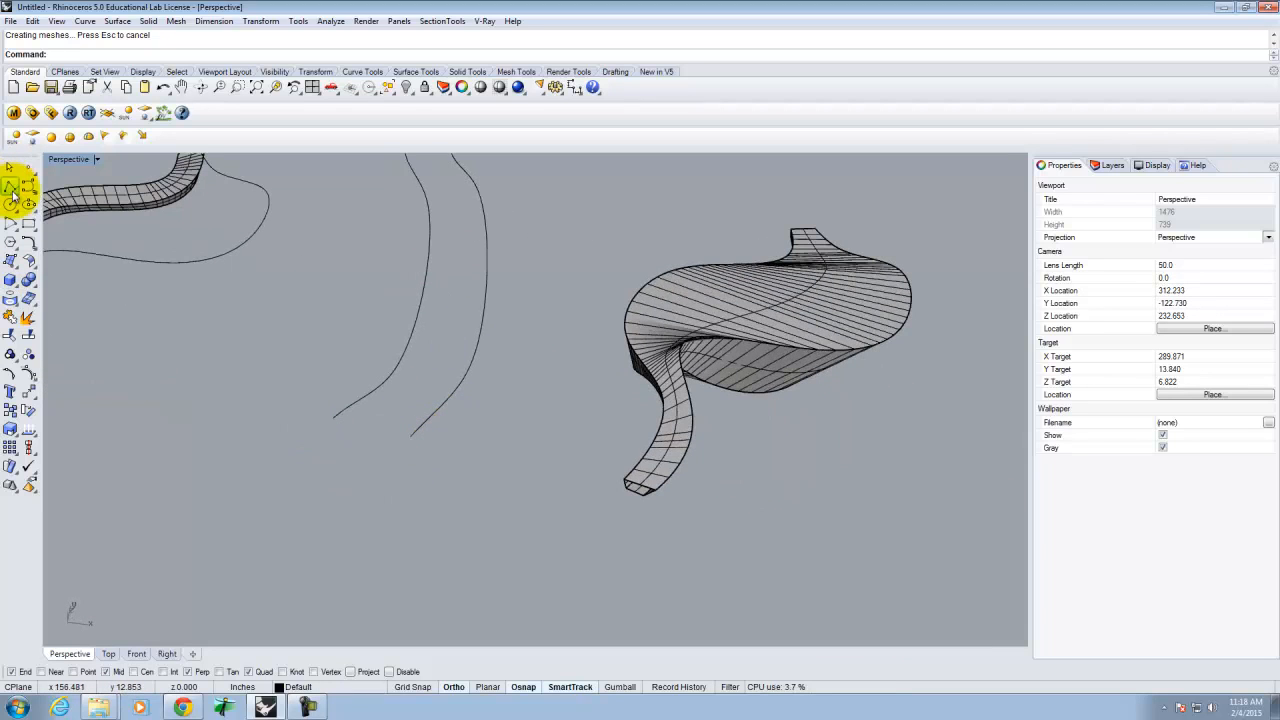
pyautogui.click(10, 189)
pyautogui.scroll(8, 400, 435)
pyautogui.click(298, 398)
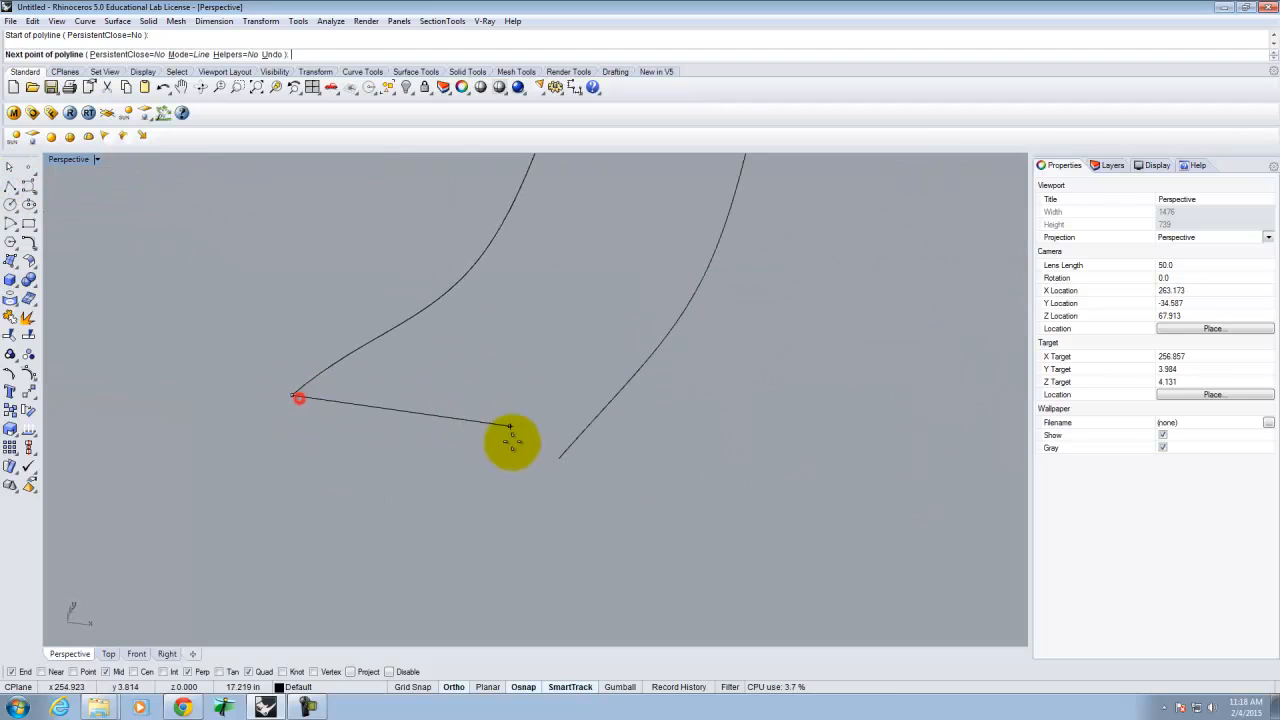
pyautogui.click(558, 457)
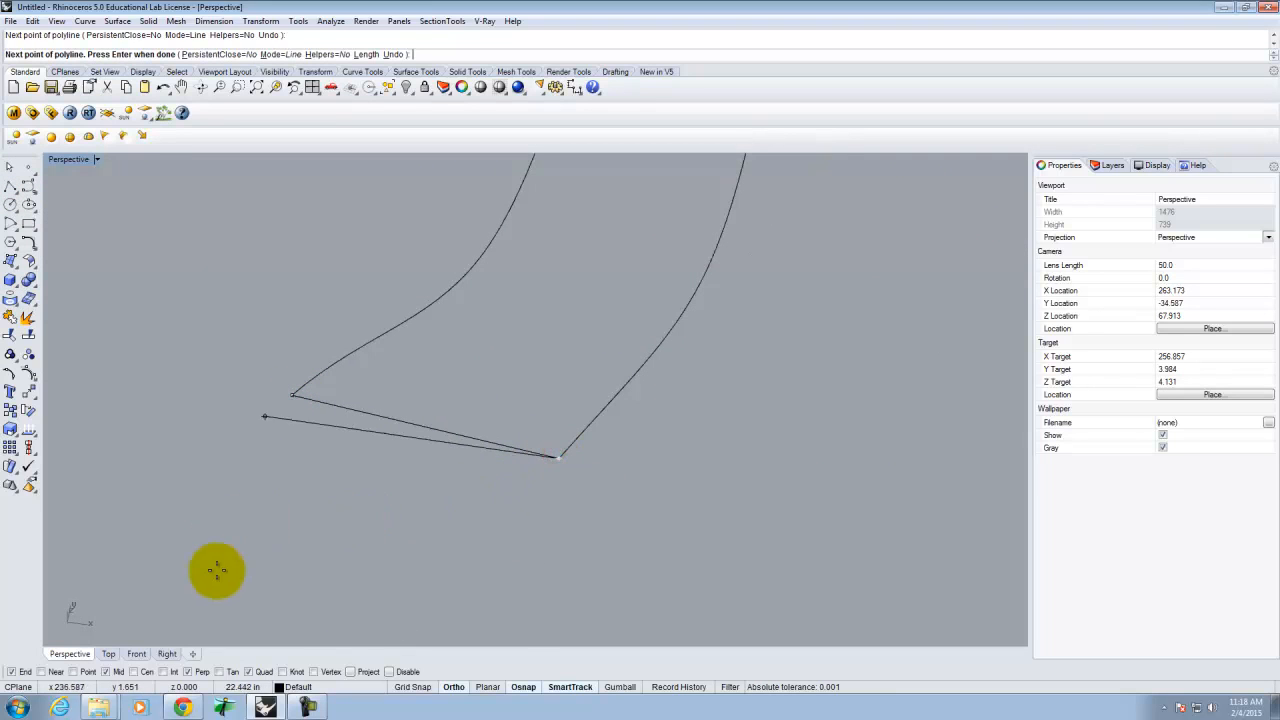
pyautogui.scroll(-8, 445, 480)
pyautogui.moveTo(461, 449); pyautogui.dragTo(460, 349, button='right')
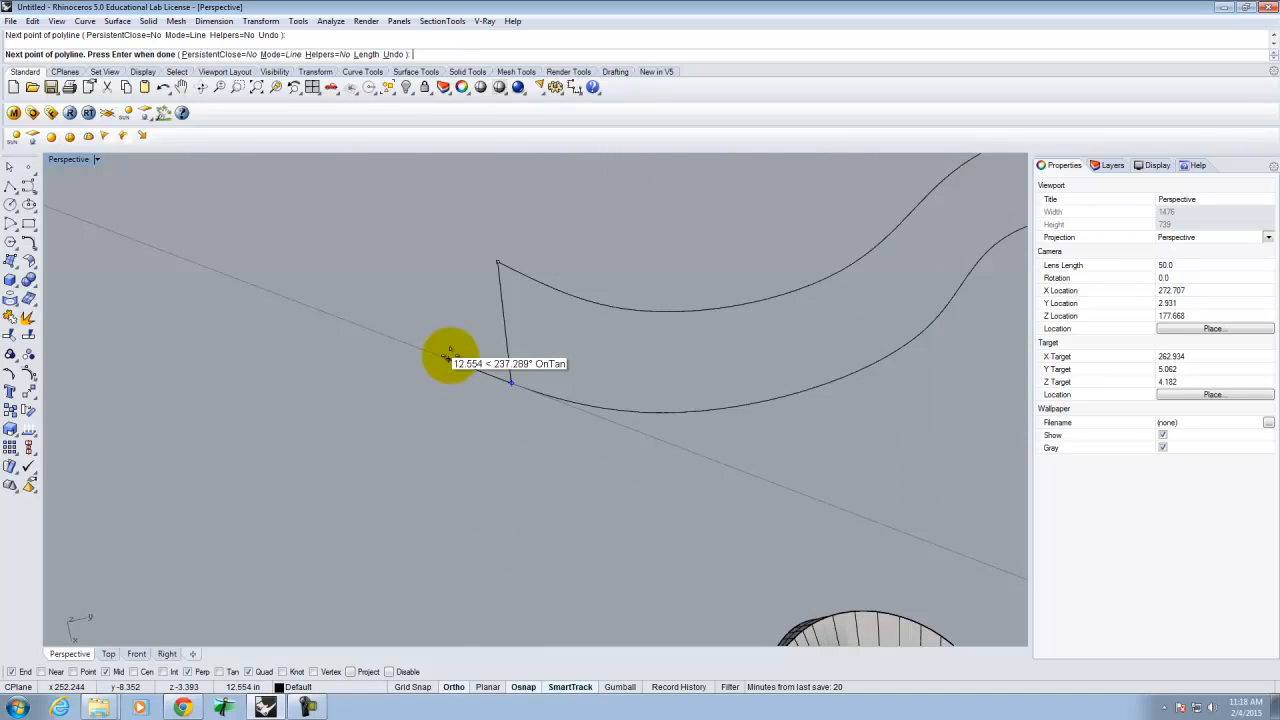
pyautogui.click(447, 357)
pyautogui.click(433, 279)
pyautogui.click(497, 263)
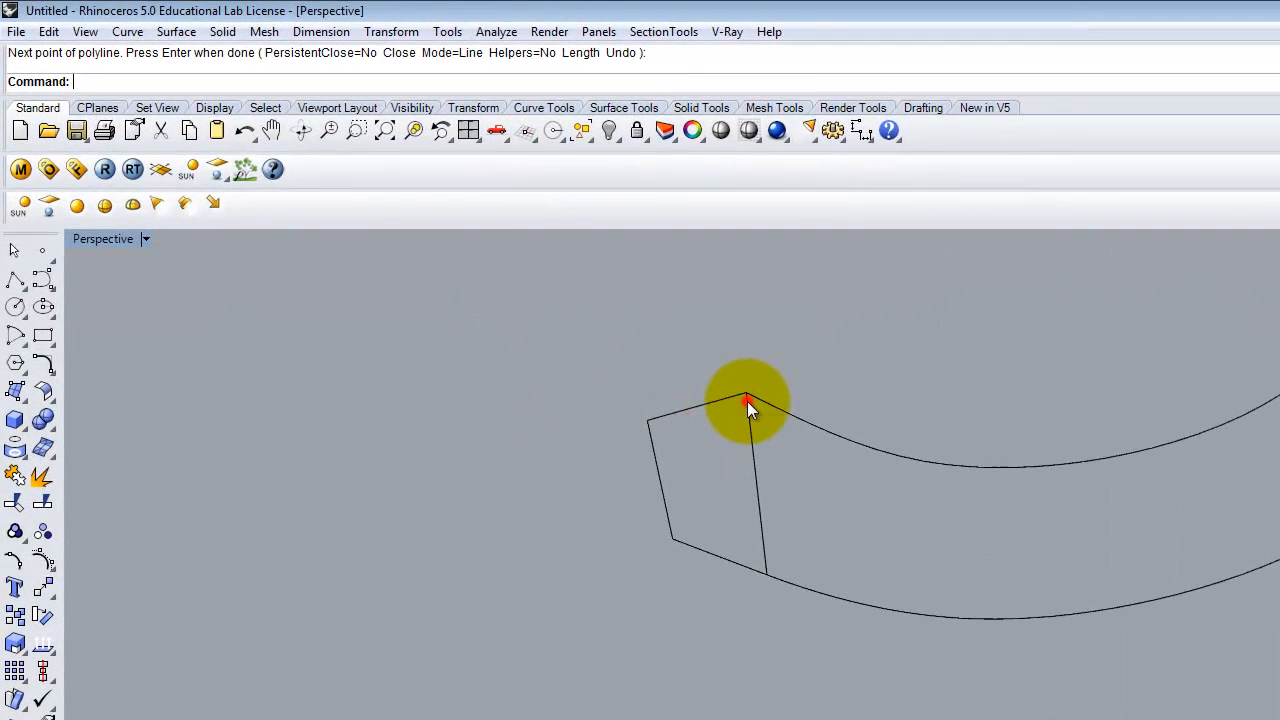
pyautogui.rightClick(747, 401)
pyautogui.click(5, 245)
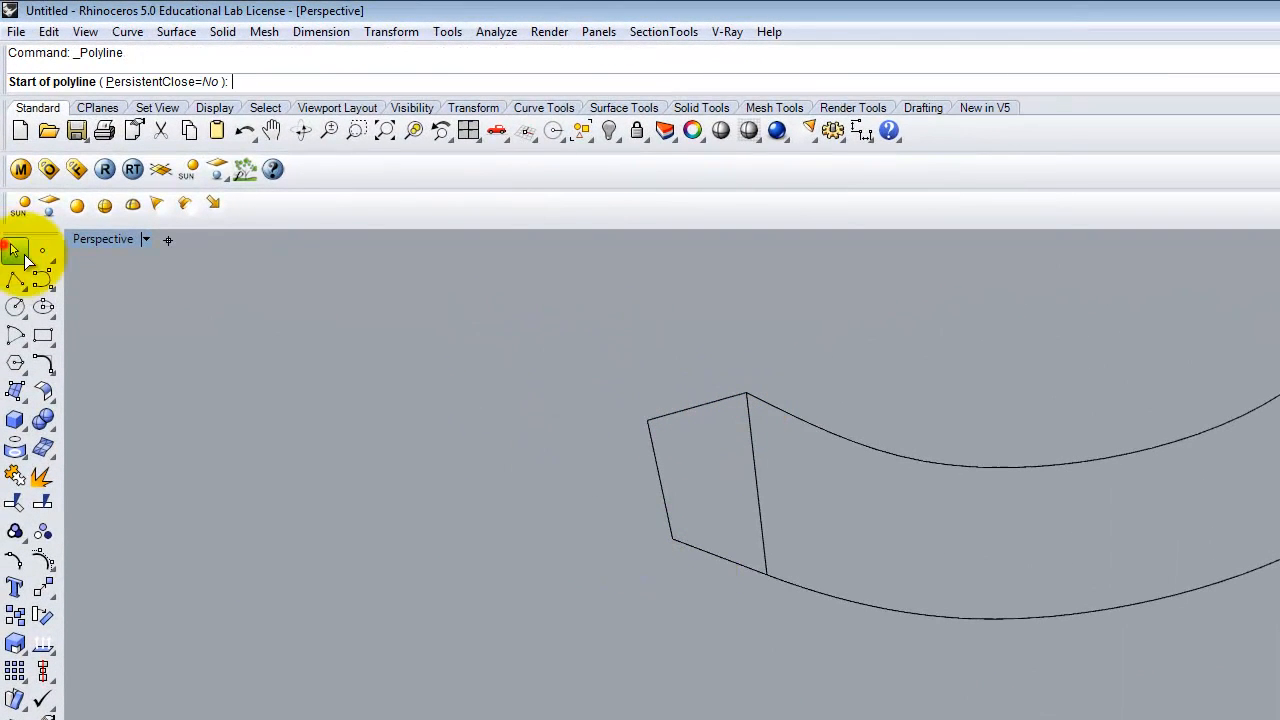
# - Rotate the second pair's four-sided polyline 90 degrees in 3D about its side joining the two curve endpoints, so that it hangs vertically
pyautogui.click(716, 552)
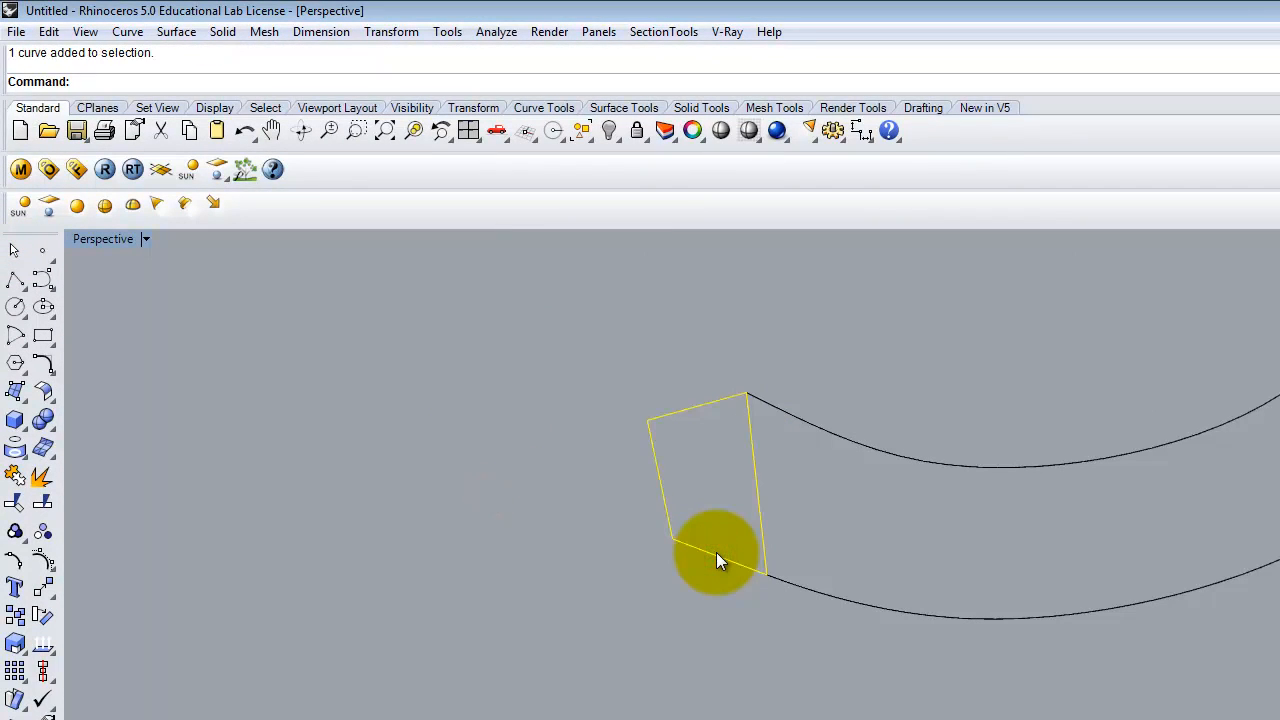
pyautogui.press('BackSpace')
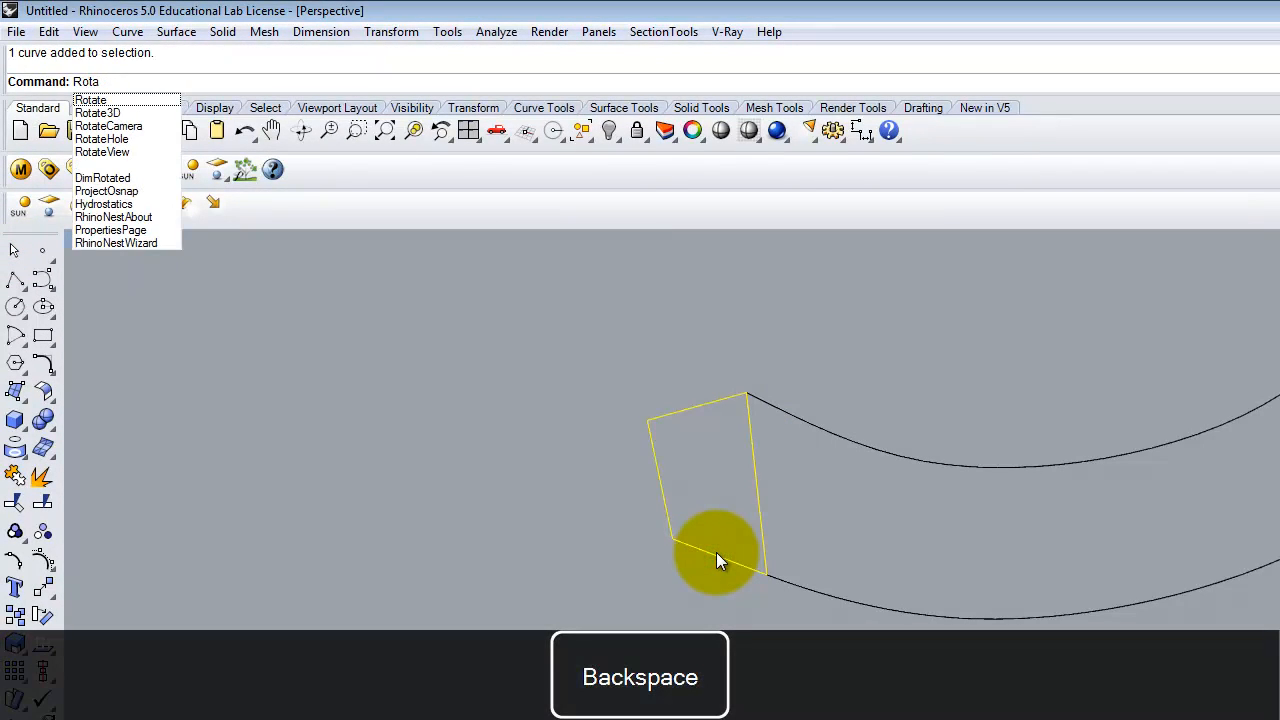
pyautogui.write('te')
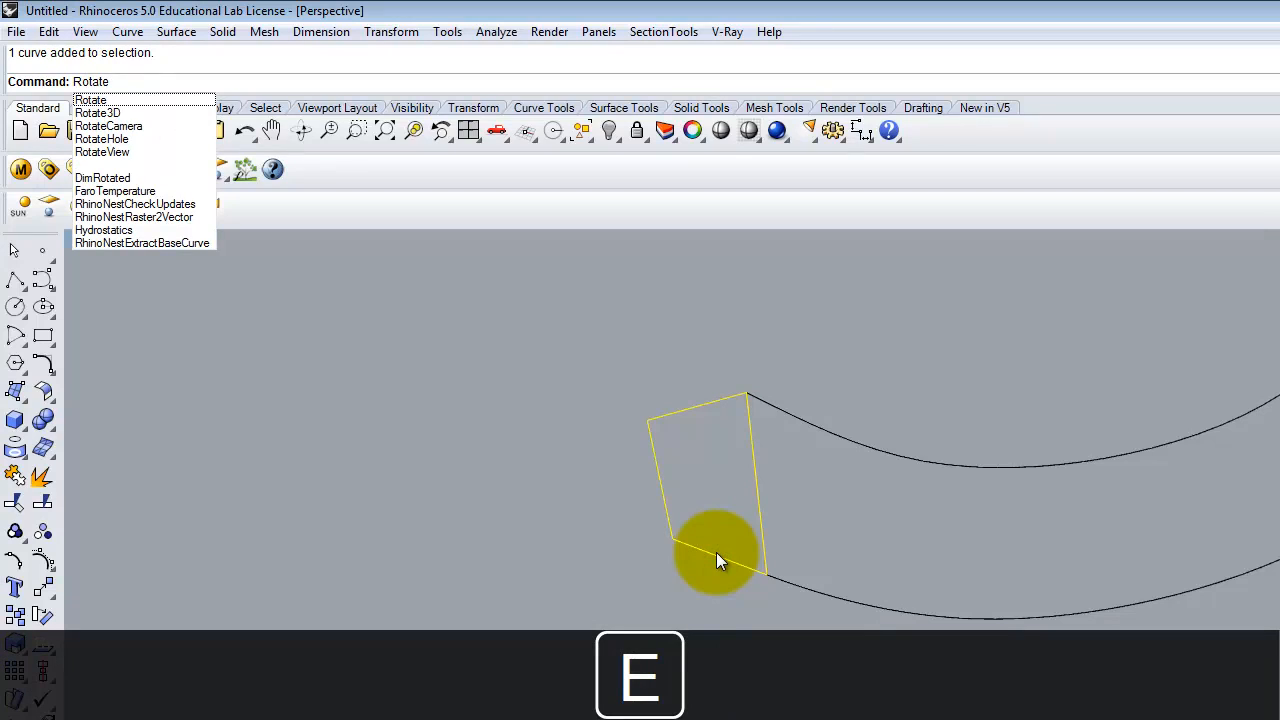
pyautogui.press('Down')
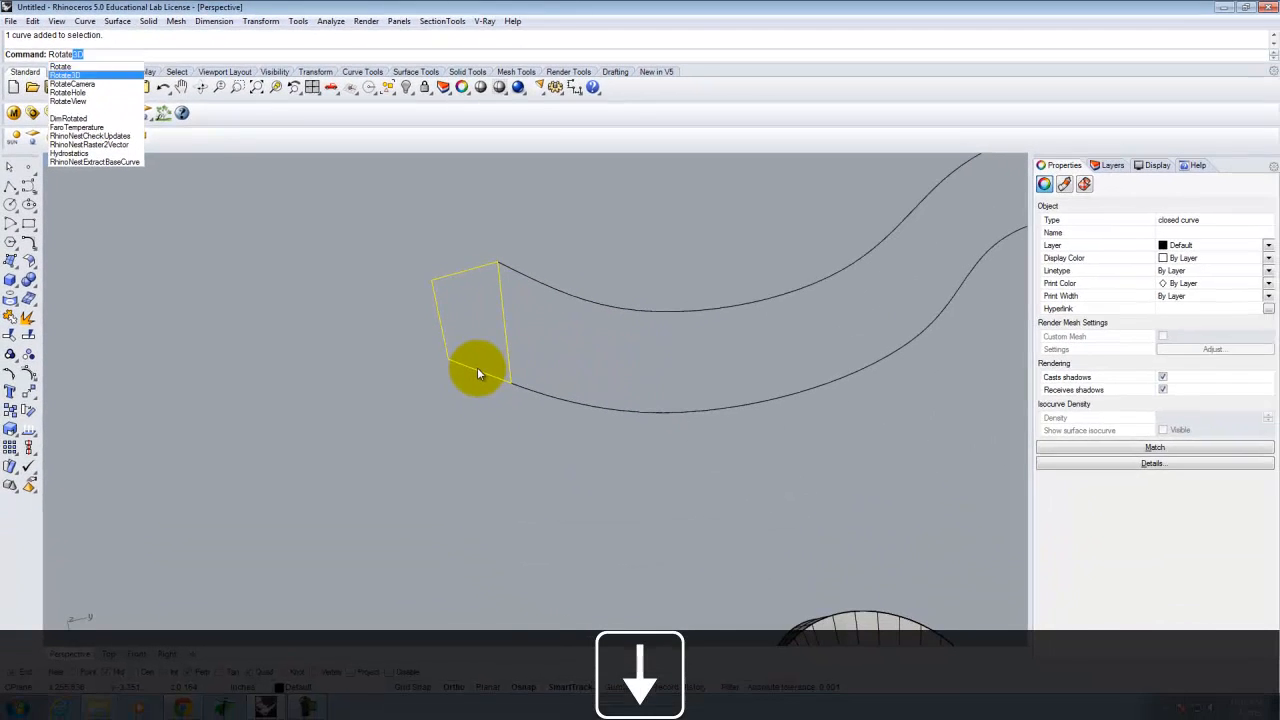
pyautogui.press('Return')
pyautogui.click(497, 265)
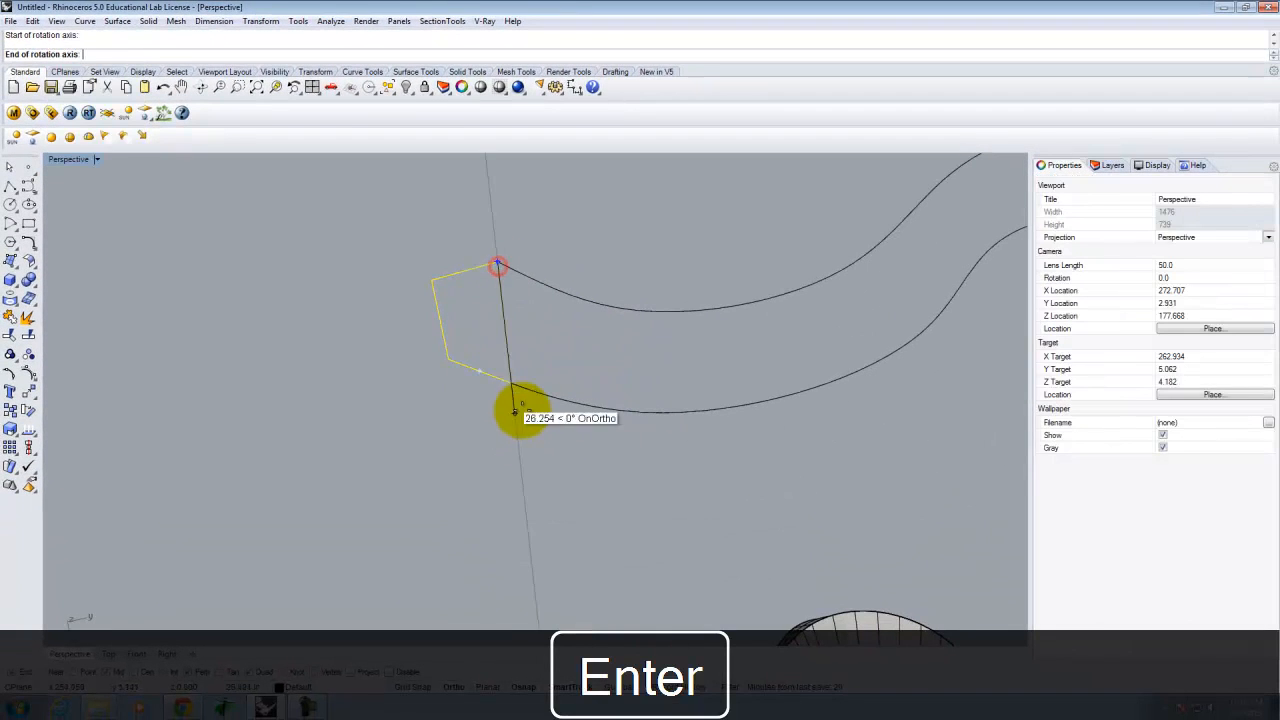
pyautogui.click(512, 385)
pyautogui.moveTo(346, 221); pyautogui.dragTo(645, 152, button='right')
pyautogui.click(726, 520)
pyautogui.moveTo(726, 520); pyautogui.dragTo(703, 366, button='right')
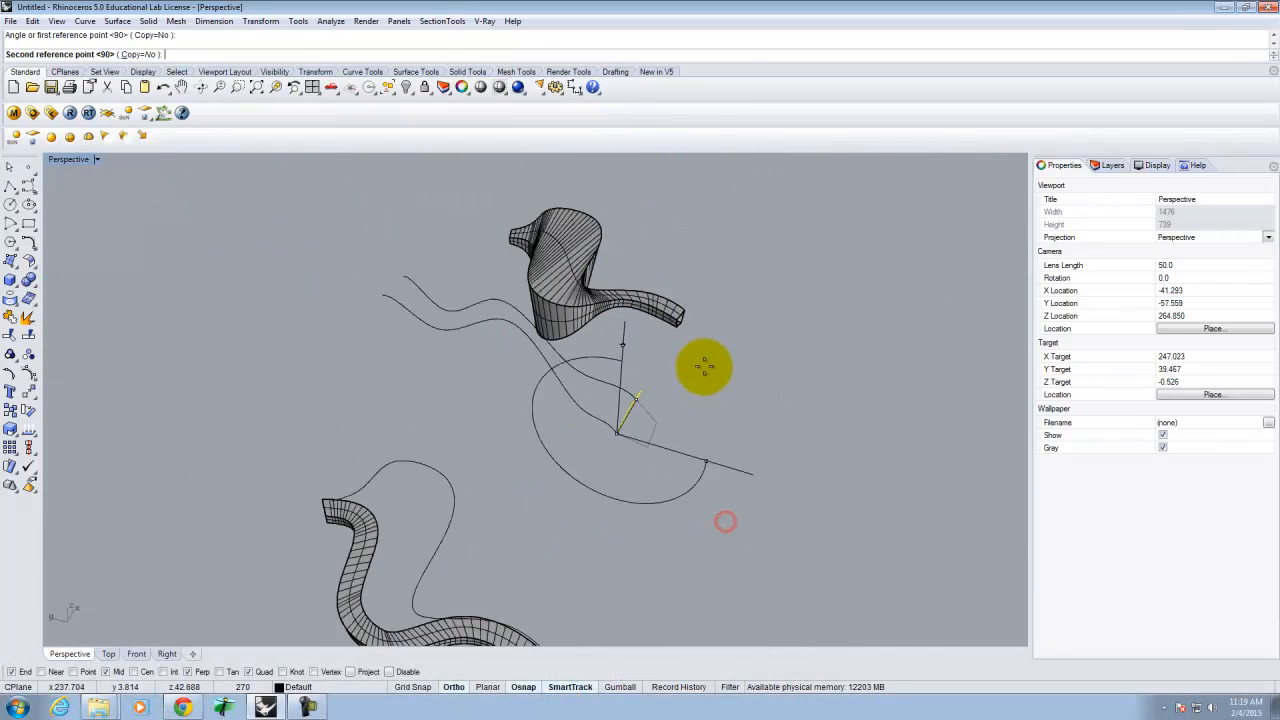
pyautogui.click(646, 557)
pyautogui.moveTo(657, 506); pyautogui.dragTo(433, 572, button='right')
pyautogui.scroll(6, 606, 525)
pyautogui.click(660, 537)
pyautogui.moveTo(670, 542); pyautogui.dragTo(518, 536, button='right')
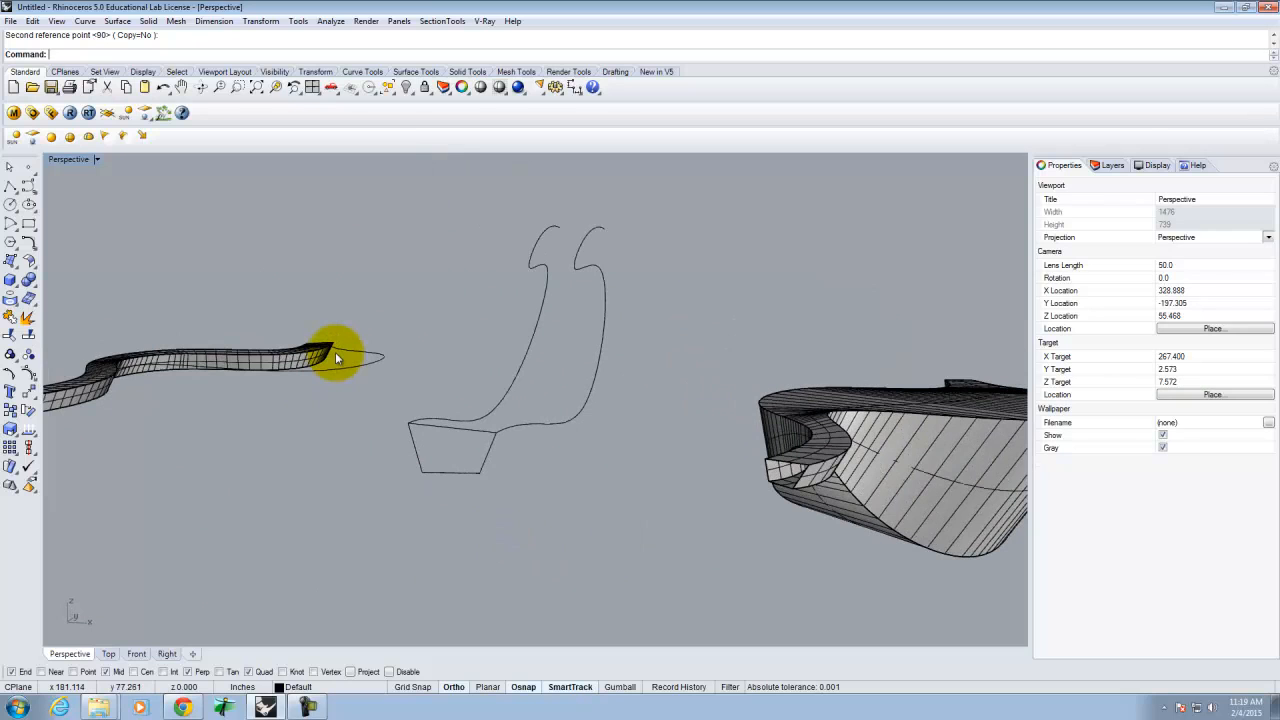
# - Set up a one-rail sweep of the hanging four-sided profile along the second pair's left curve and inspect its Freeform preview from several sides
pyautogui.write('Sweep1')
pyautogui.press('Return')
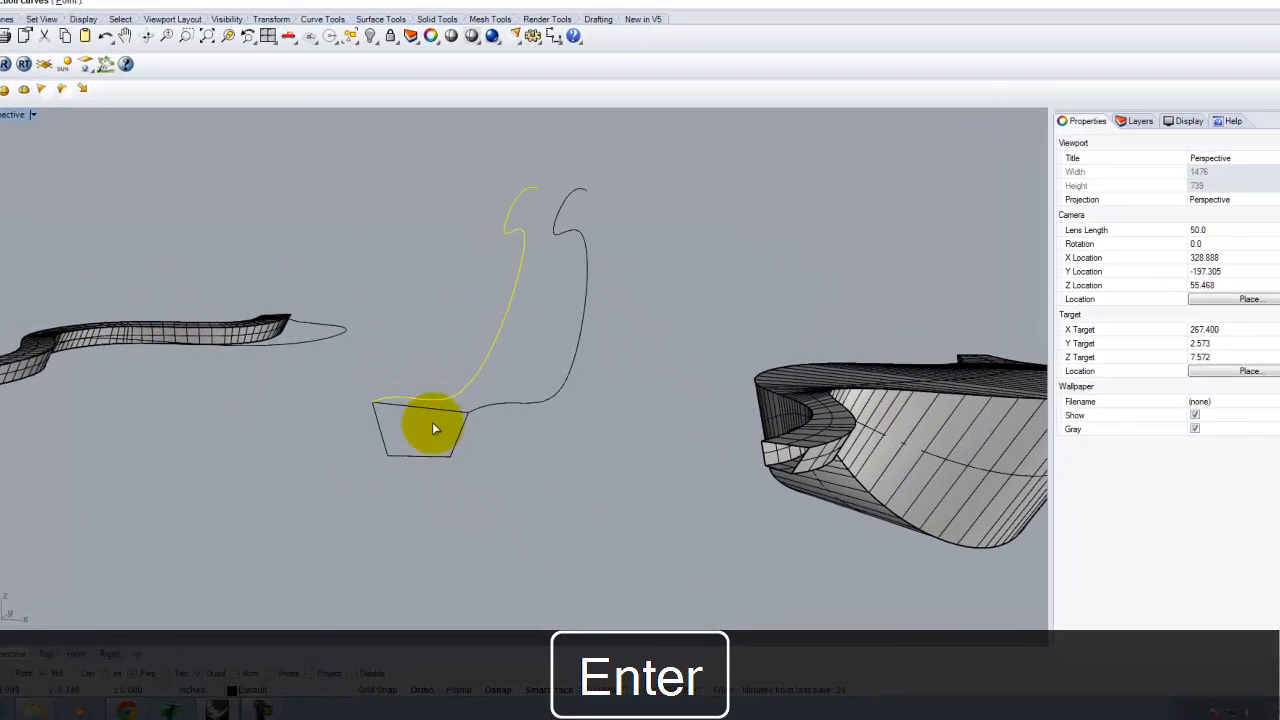
pyautogui.click(461, 430)
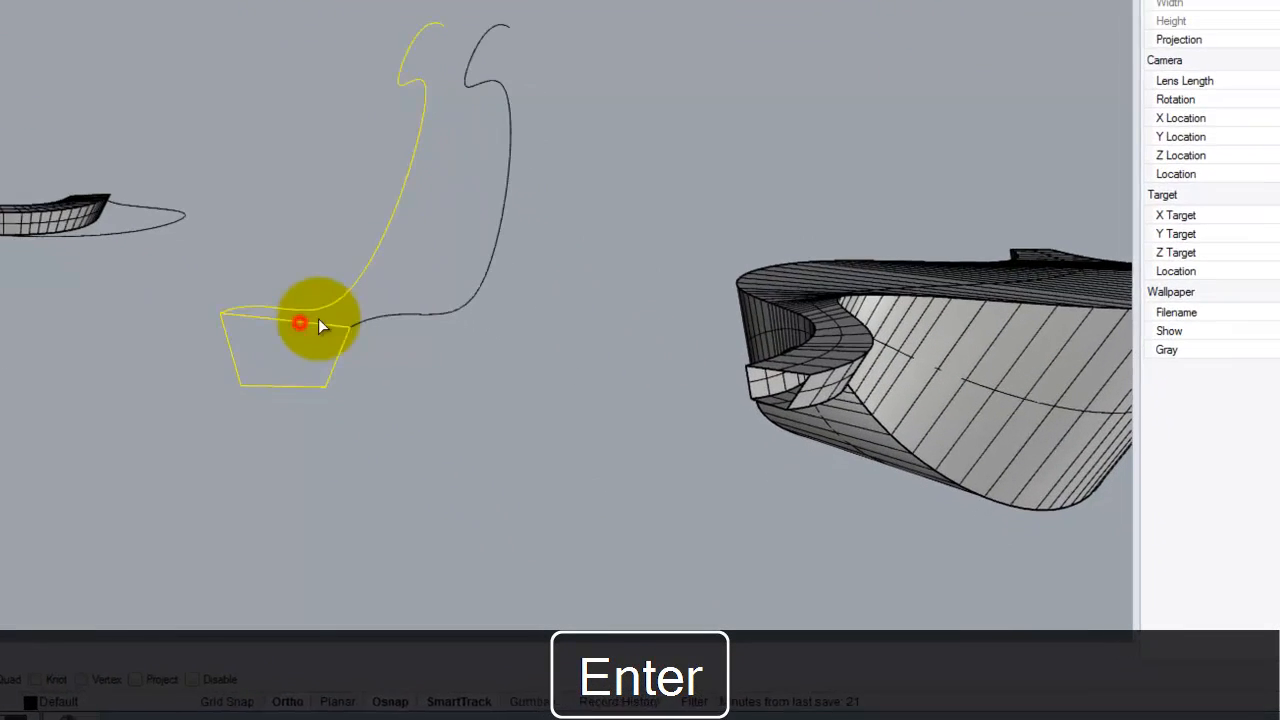
pyautogui.press('Return')
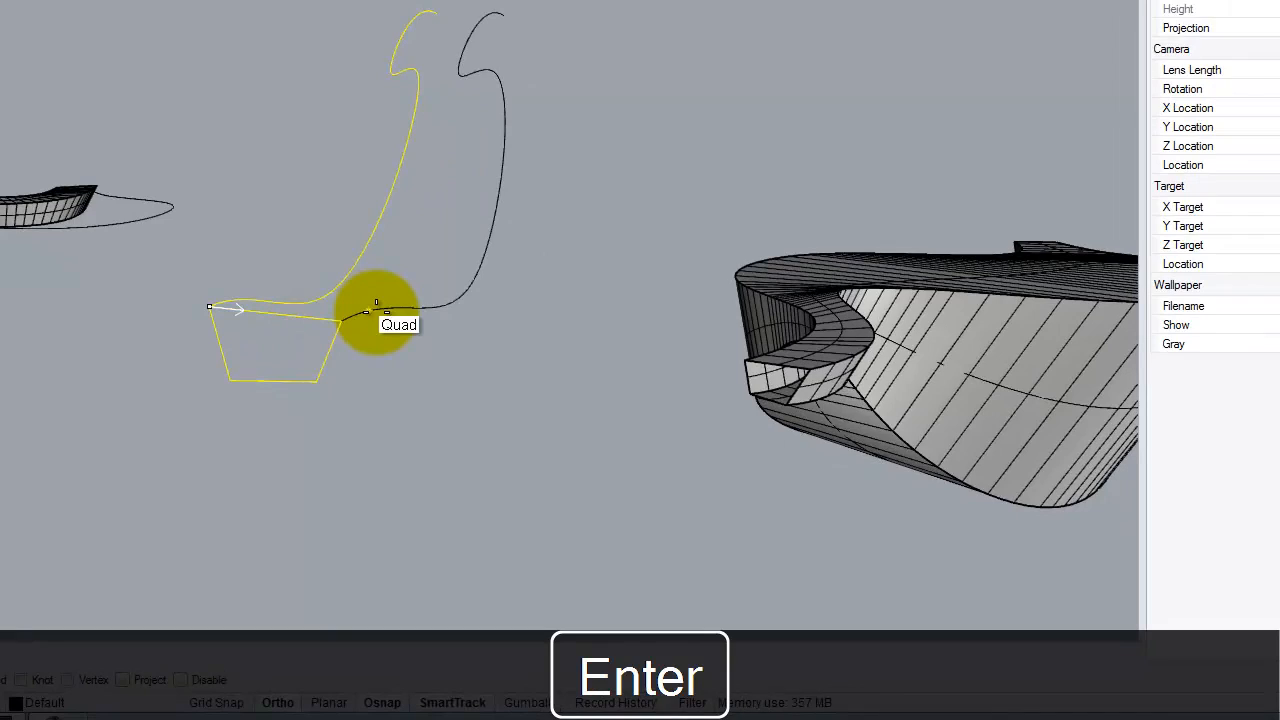
pyautogui.press('Return')
pyautogui.moveTo(543, 286); pyautogui.dragTo(620, 330, button='right')
pyautogui.moveTo(800, 60); pyautogui.dragTo(500, 283, button='right')
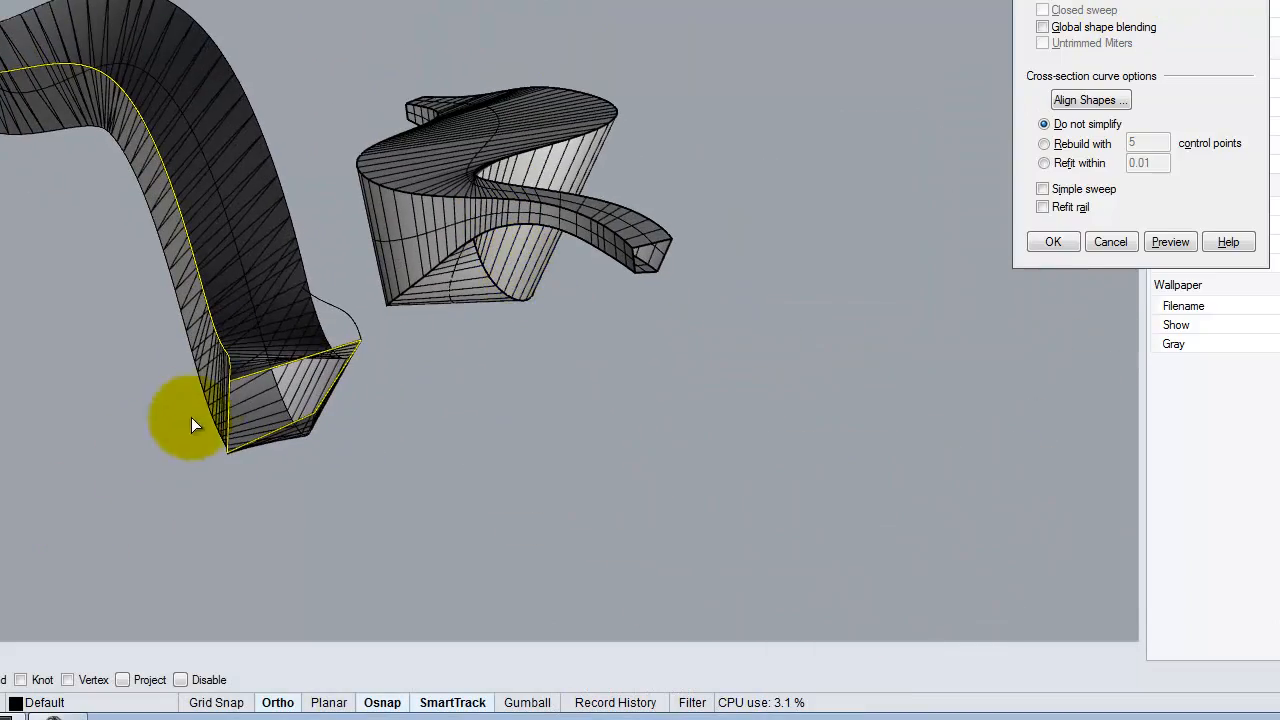
pyautogui.moveTo(291, 336); pyautogui.dragTo(374, 294, button='right')
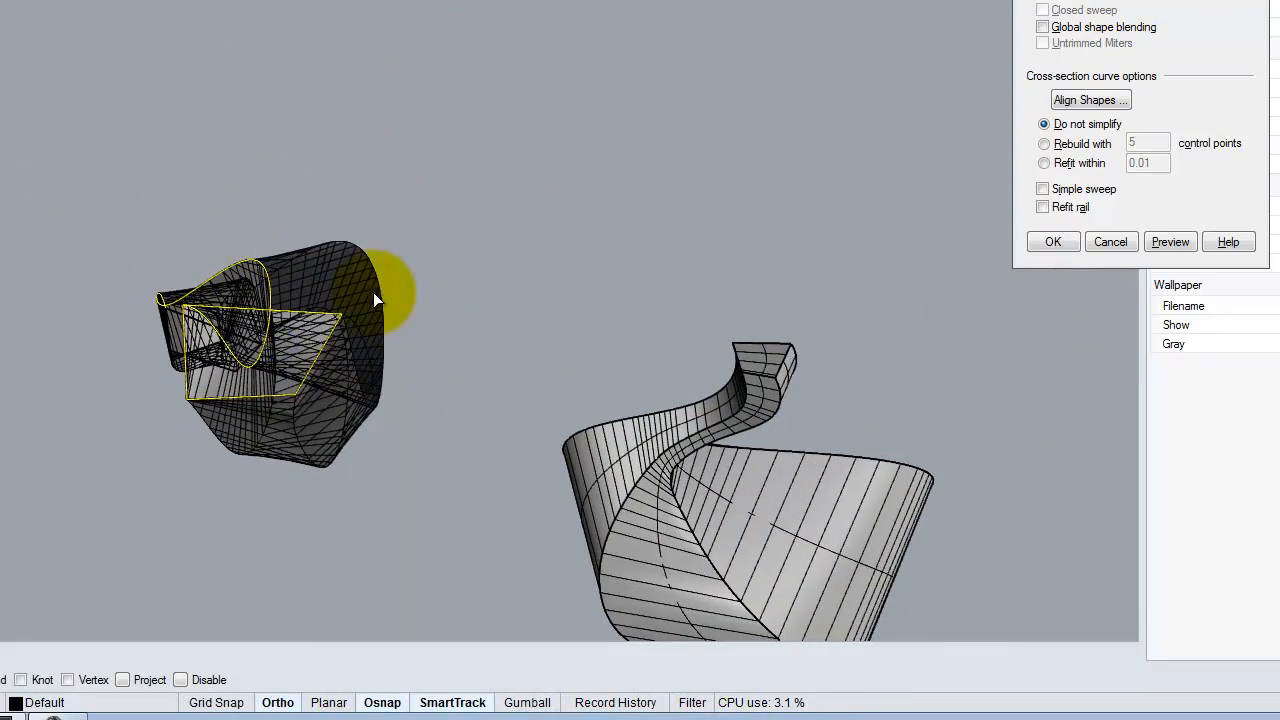
pyautogui.moveTo(231, 289); pyautogui.dragTo(350, 394, button='right')
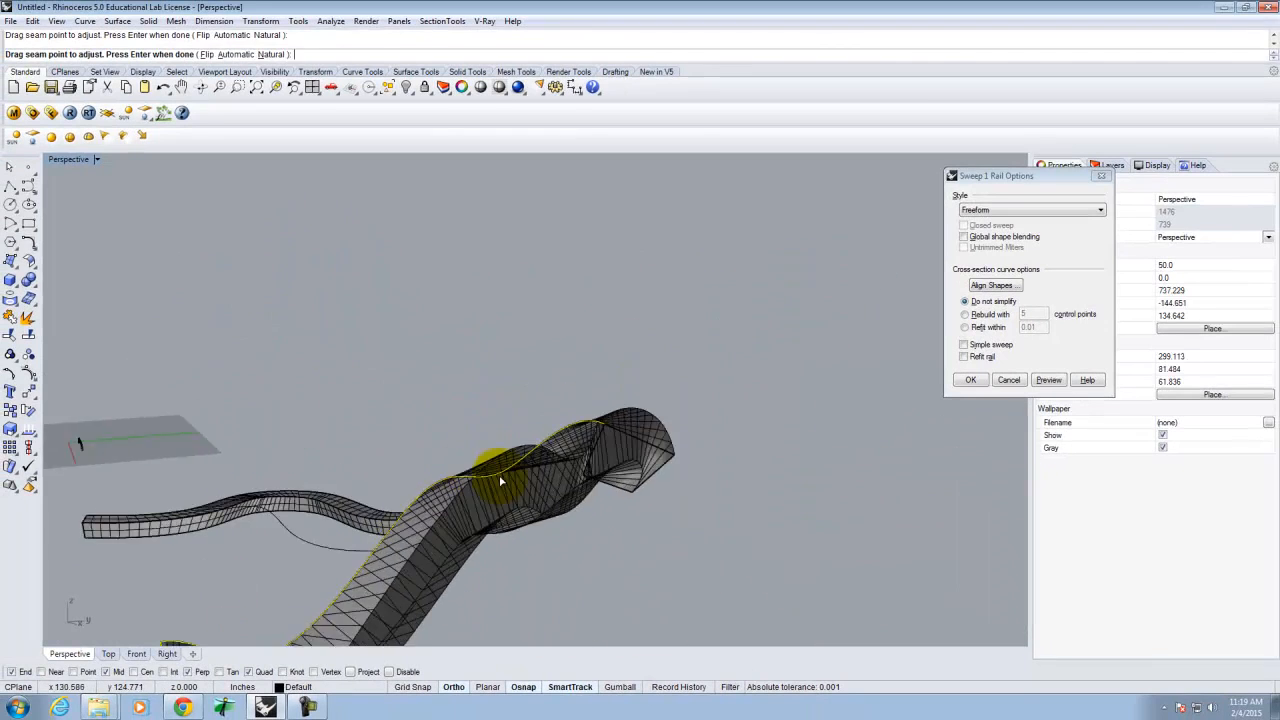
pyautogui.moveTo(501, 481); pyautogui.dragTo(570, 573, button='right')
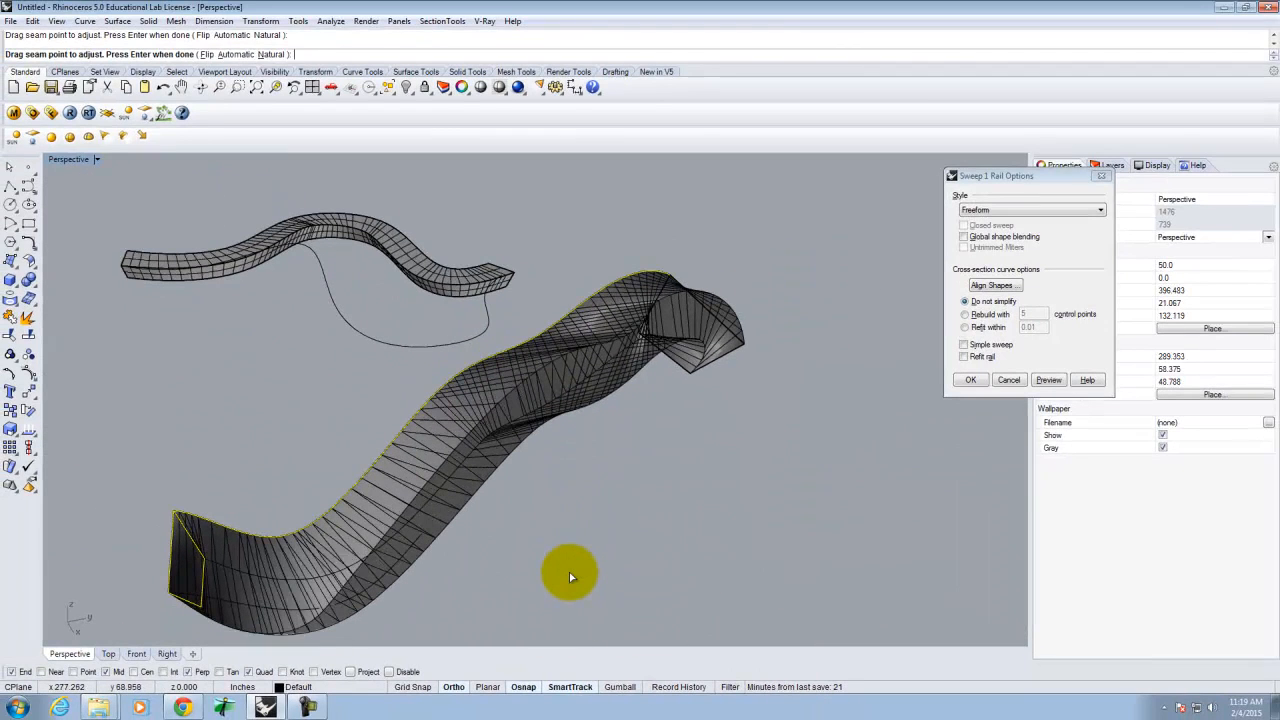
# - Change the one-rail sweep's style to Roadlike Top, create it with Do not simplify, and inspect the twisted result
pyautogui.click(1010, 210)
pyautogui.click(1000, 231)
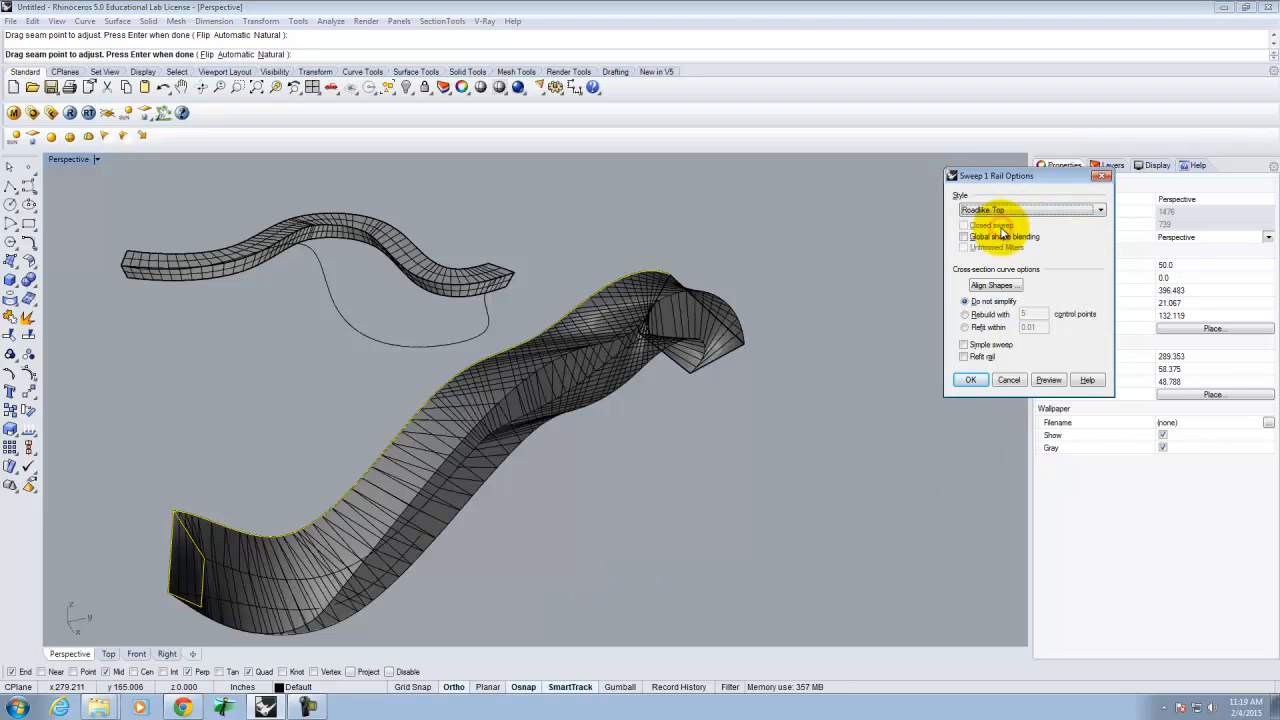
pyautogui.click(1046, 381)
pyautogui.moveTo(488, 591); pyautogui.dragTo(623, 480, button='right')
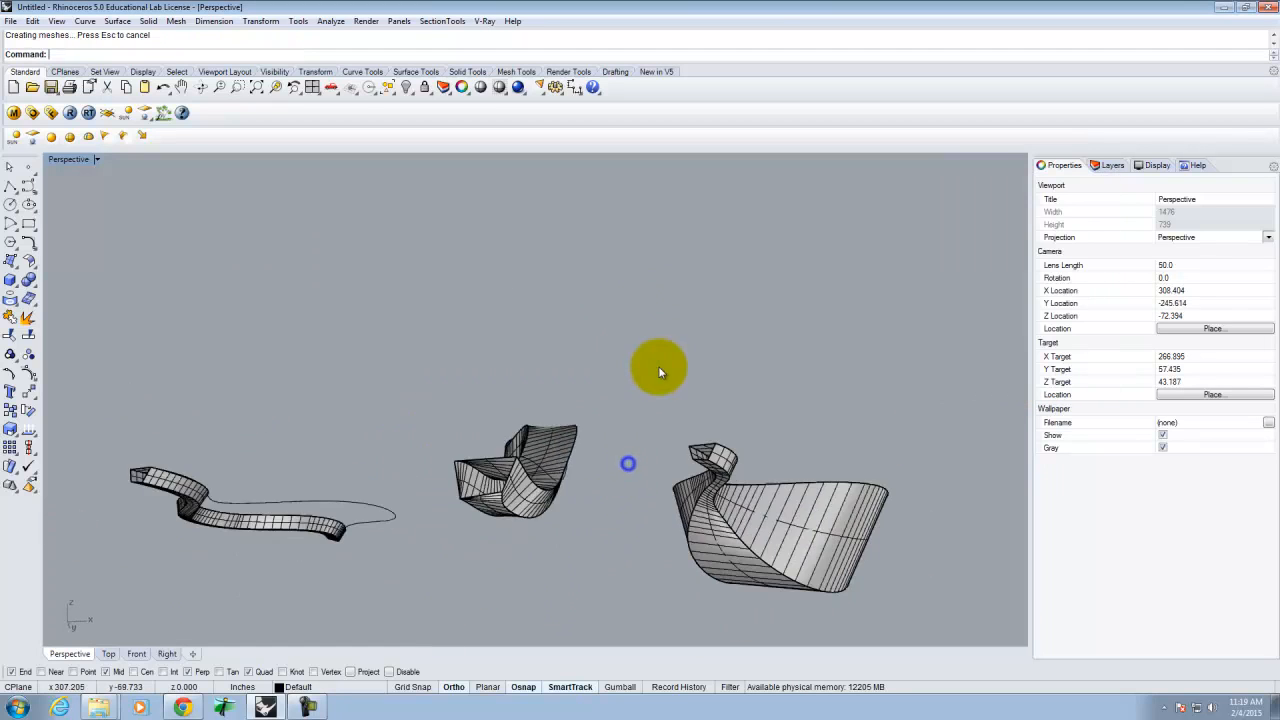
pyautogui.scroll(5, 531, 446)
pyautogui.moveTo(463, 491); pyautogui.dragTo(651, 517, button='right')
pyautogui.scroll(5, 520, 576)
pyautogui.moveTo(632, 293); pyautogui.dragTo(558, 487, button='right')
# - Delete the one-rail sweep polysurface, keeping the curve pair and the four-sided profile
pyautogui.click(553, 391)
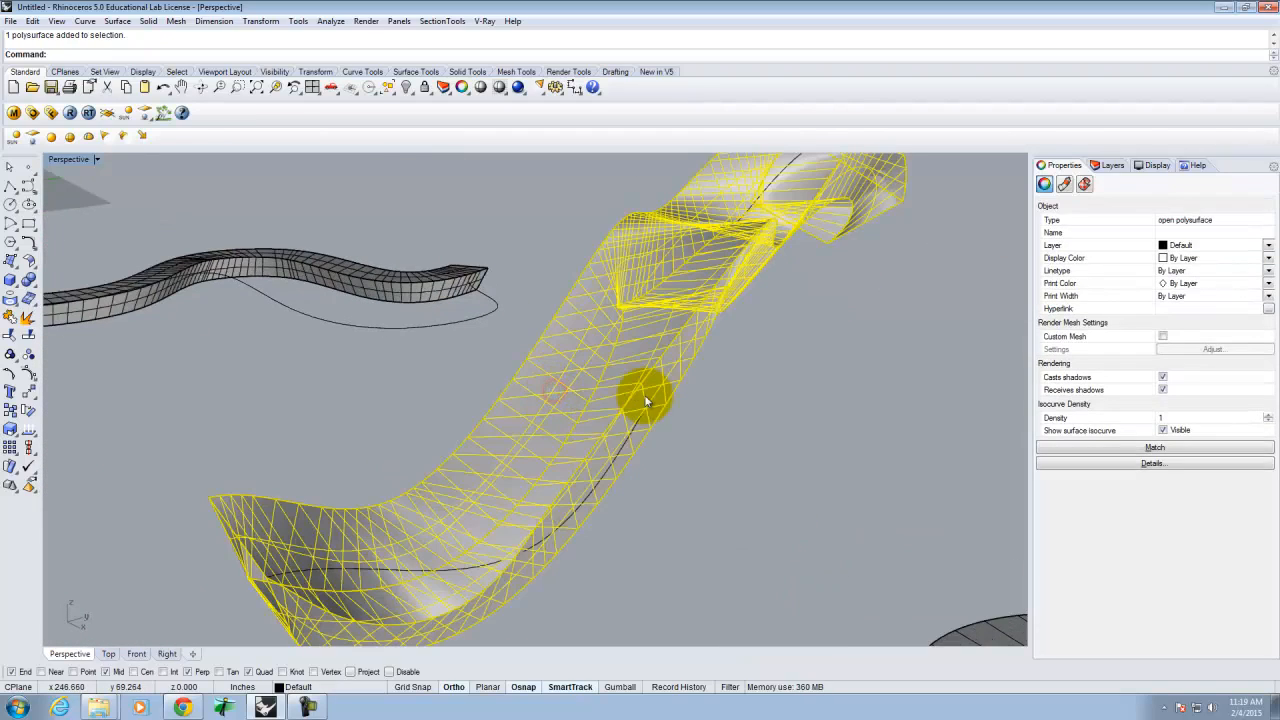
pyautogui.write('D')
pyautogui.press('Return')
# - Create a two-rail sweep of the hanging four-sided profile along both curves of the second pair, using Do not simplify
pyautogui.moveTo(644, 394); pyautogui.dragTo(538, 428, button='right')
pyautogui.write('Sweep')
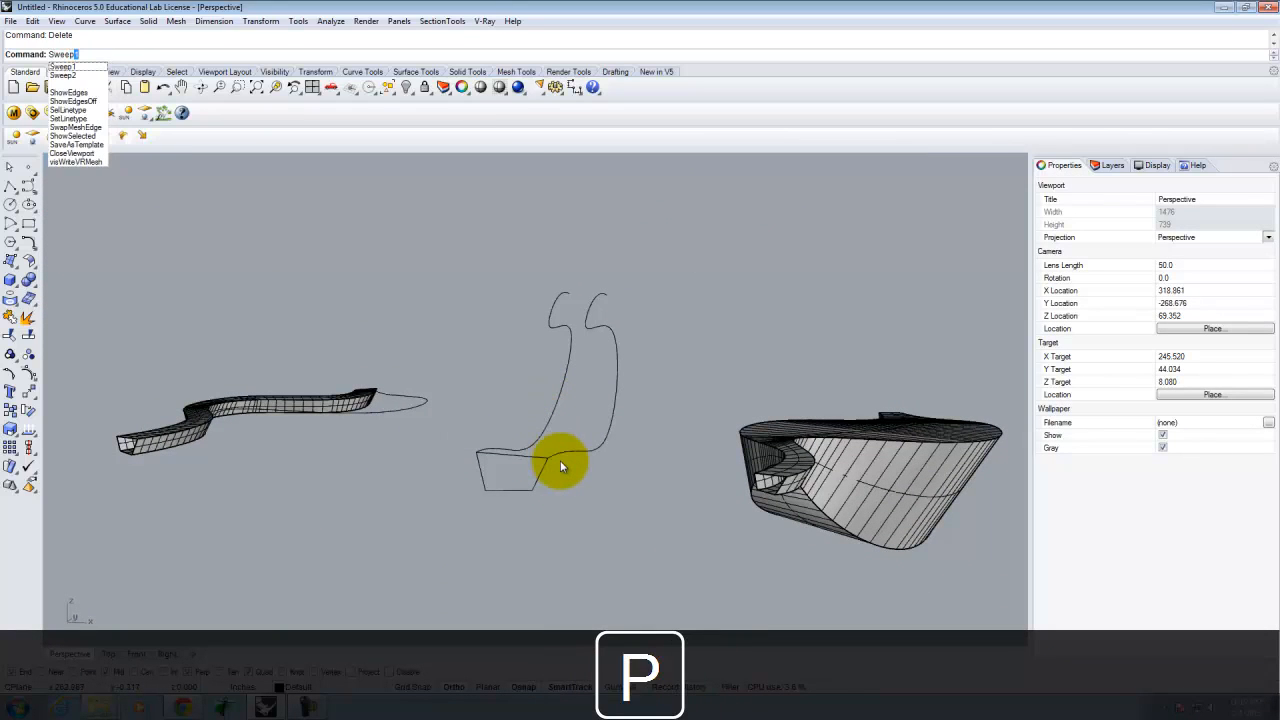
pyautogui.write('2')
pyautogui.press('Return')
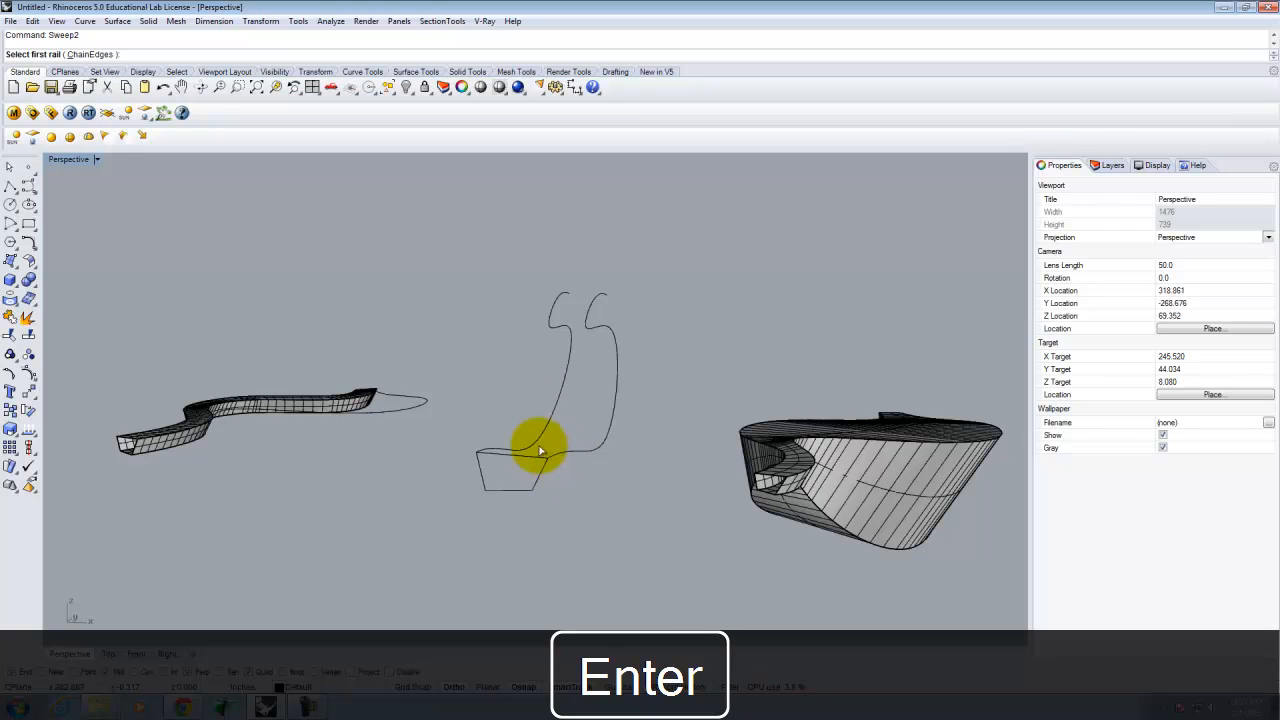
pyautogui.click(532, 440)
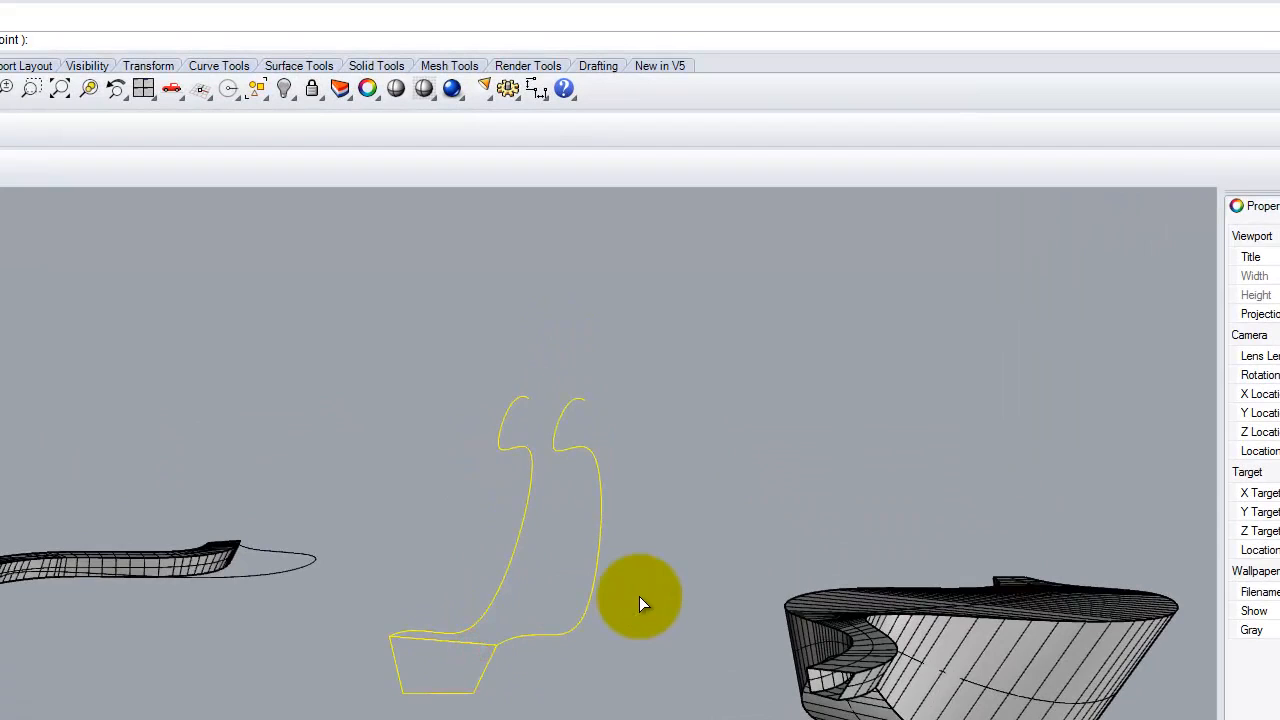
pyautogui.press('Return')
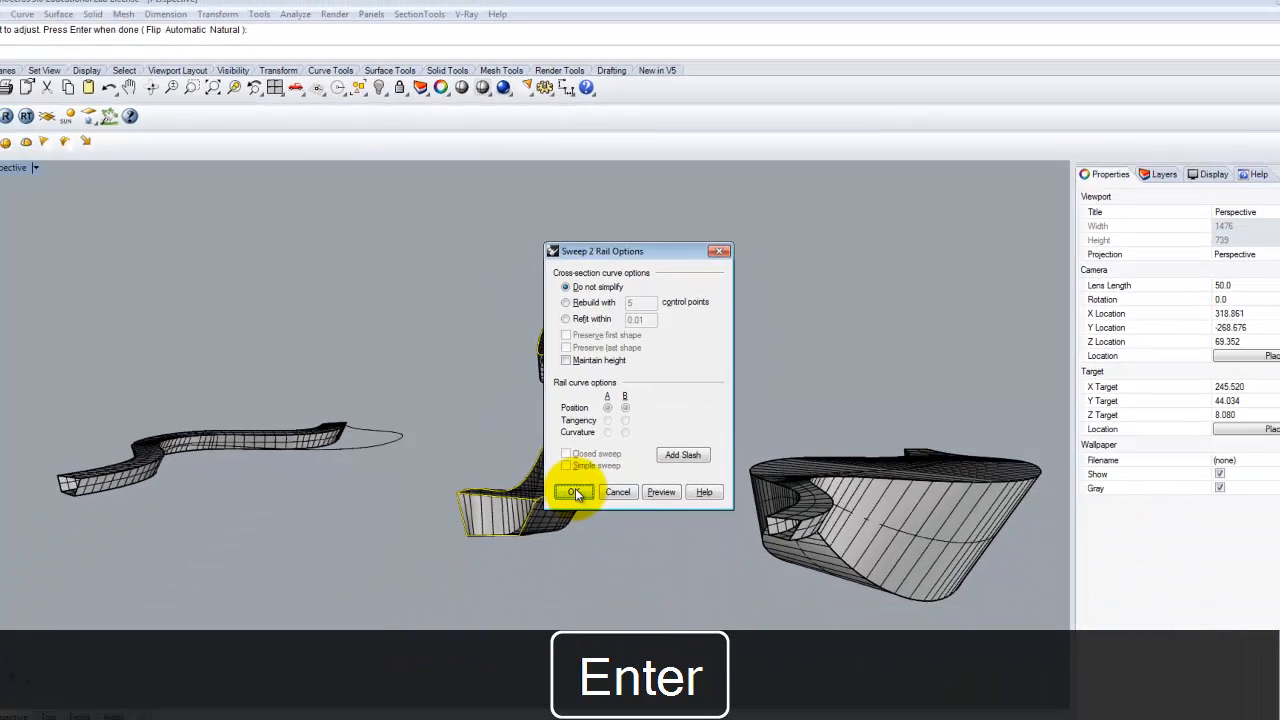
pyautogui.click(574, 492)
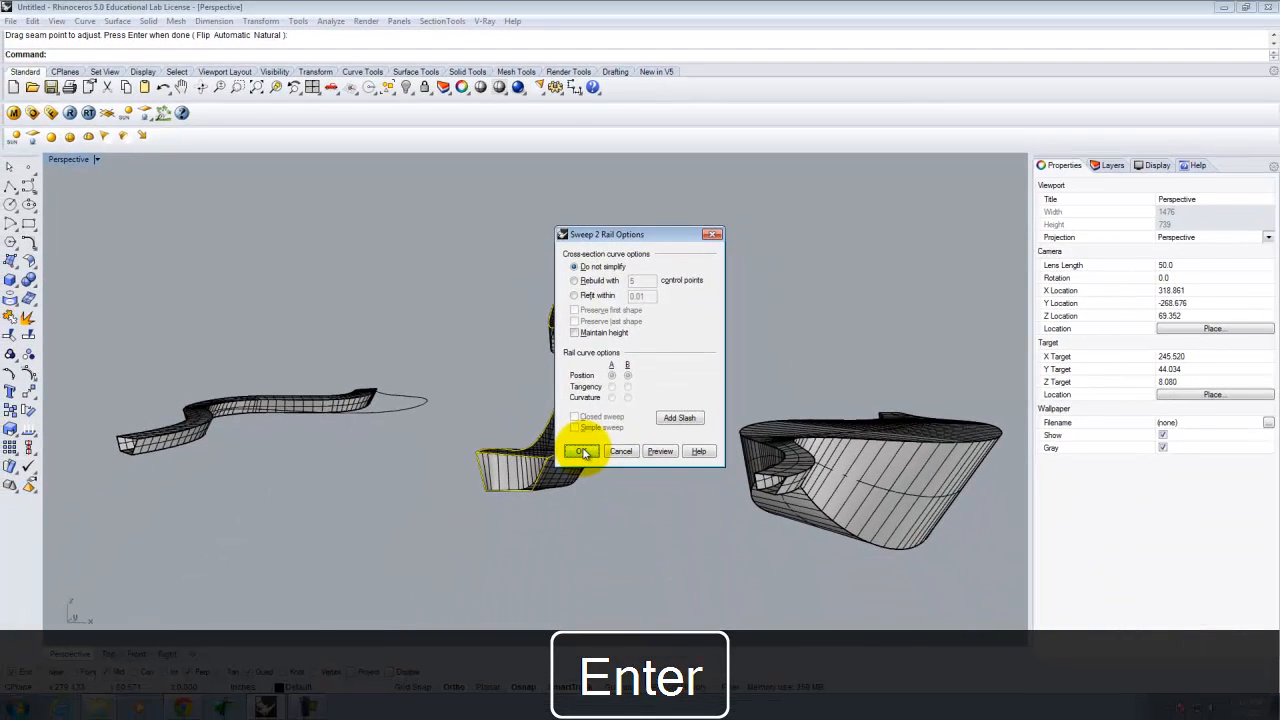
# - Examine the two-rail sweep from above, below and the side, checking how the profile follows both rails
pyautogui.moveTo(649, 365); pyautogui.dragTo(407, 446, button='right')
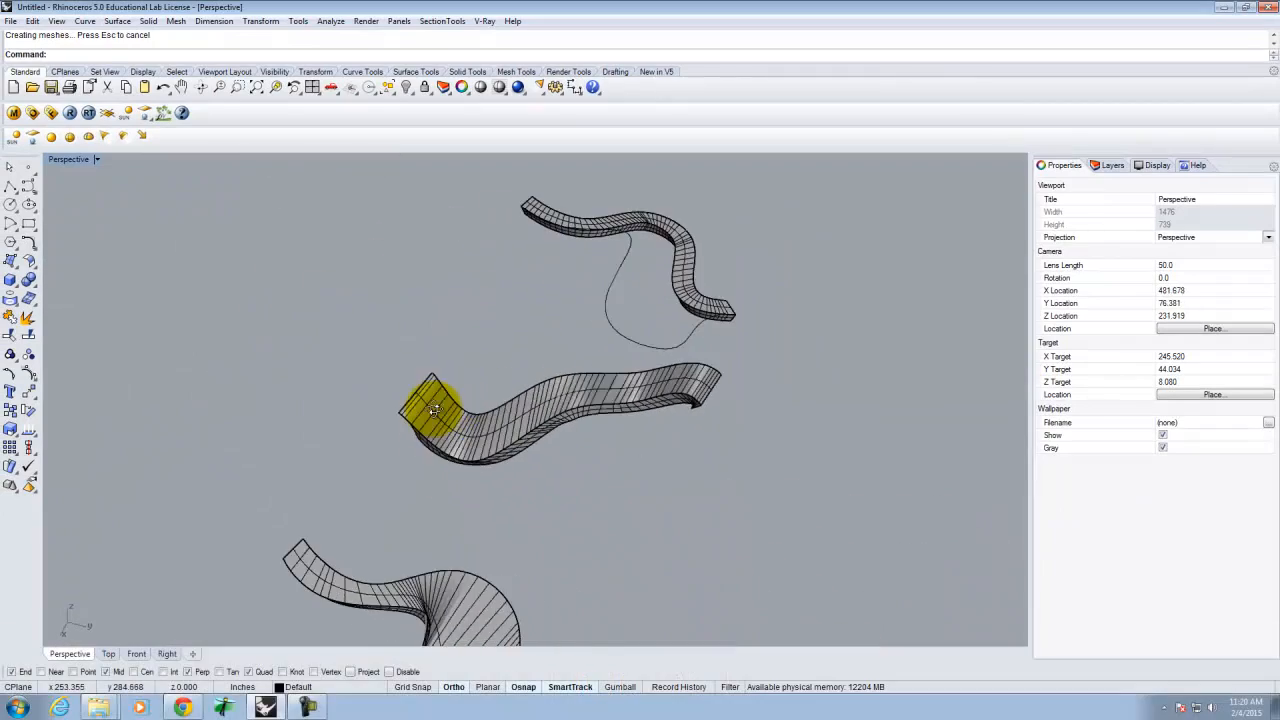
pyautogui.rightClick(432, 409)
pyautogui.scroll(5, 523, 420)
pyautogui.moveTo(669, 423); pyautogui.dragTo(619, 371, button='right')
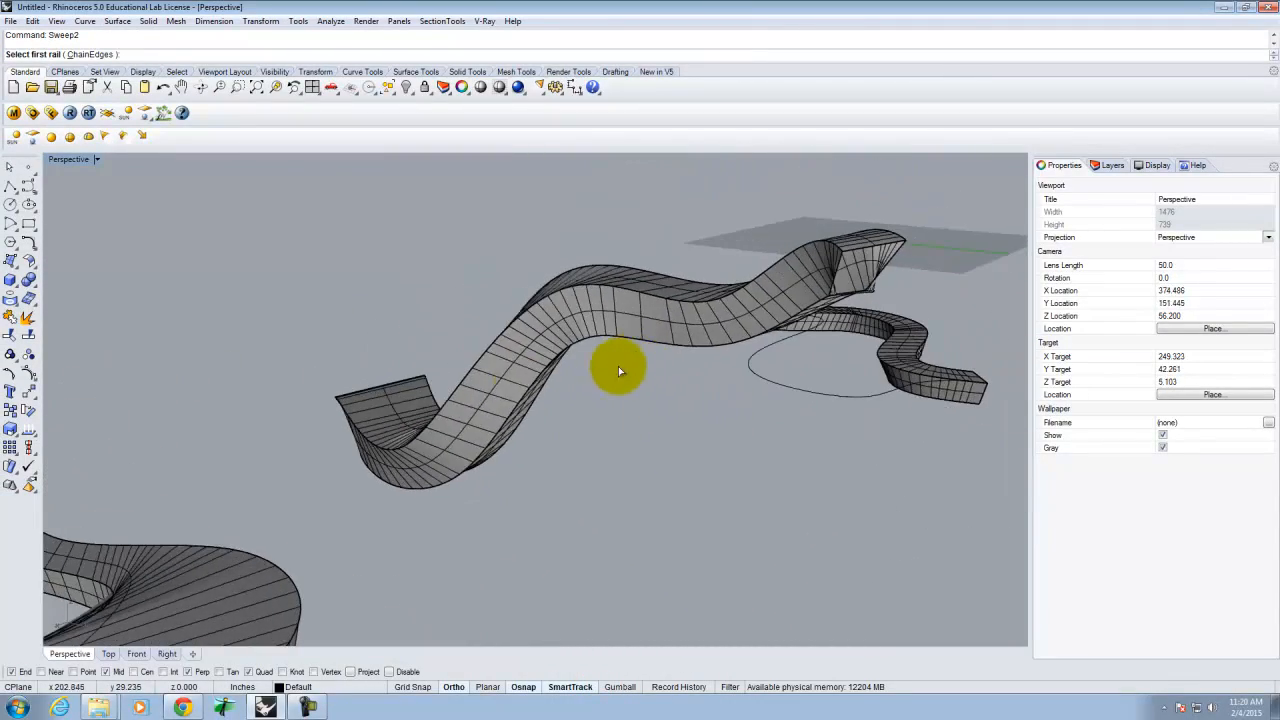
pyautogui.moveTo(416, 365); pyautogui.dragTo(619, 432, button='right')
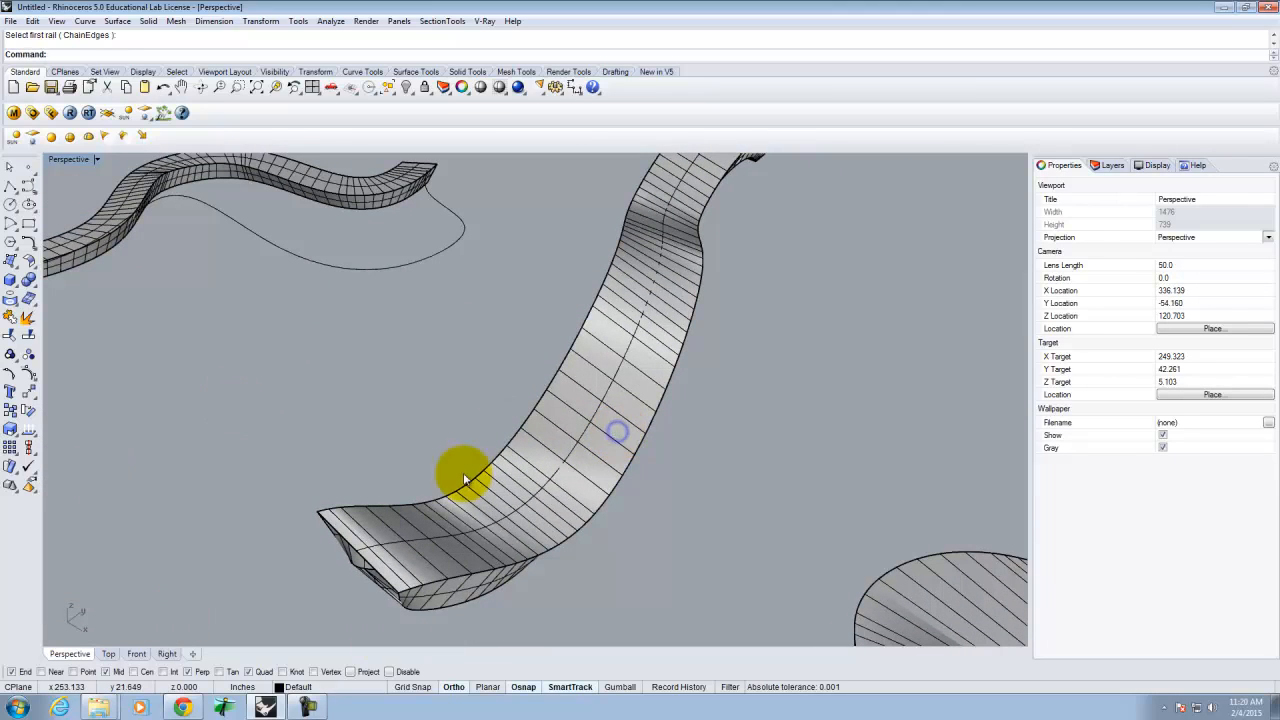
pyautogui.scroll(-5, 600, 470)
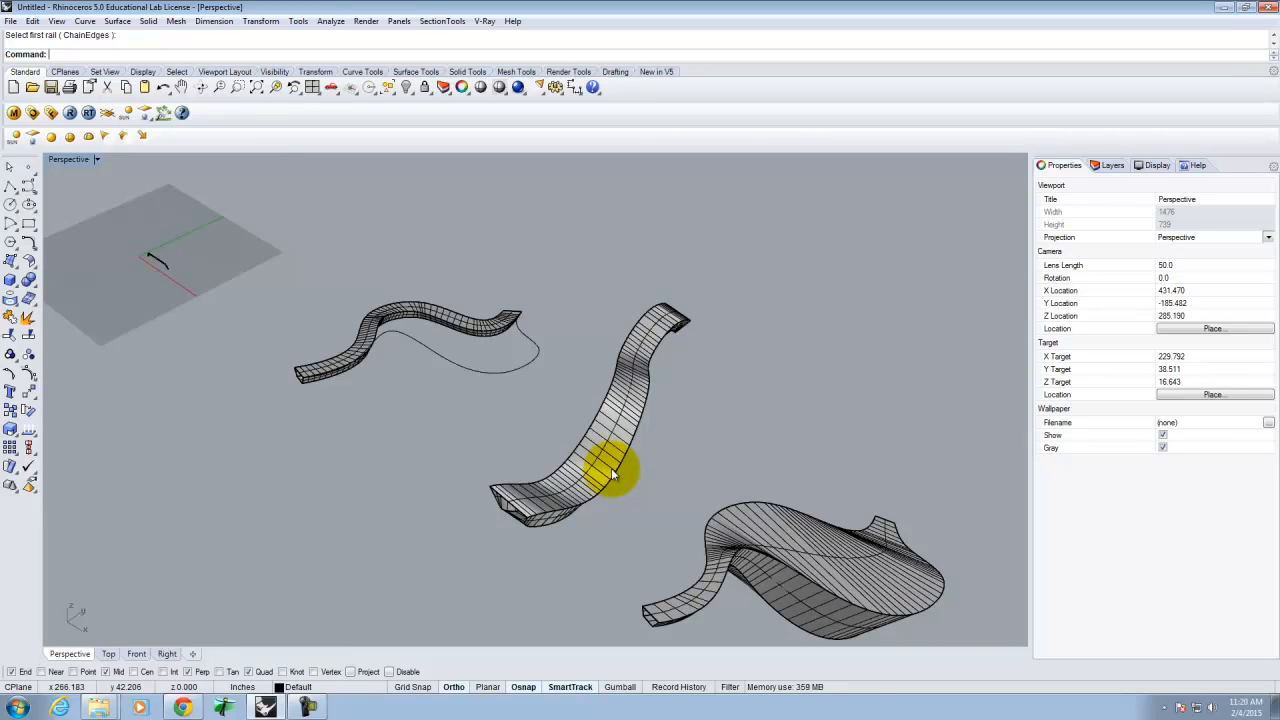
# - Delete all three sweep polysurfaces together with their rail and profile curves, keeping only the bent pipe near the origin
pyautogui.scroll(-8, 616, 424)
pyautogui.moveTo(519, 445); pyautogui.dragTo(643, 467, button='right')
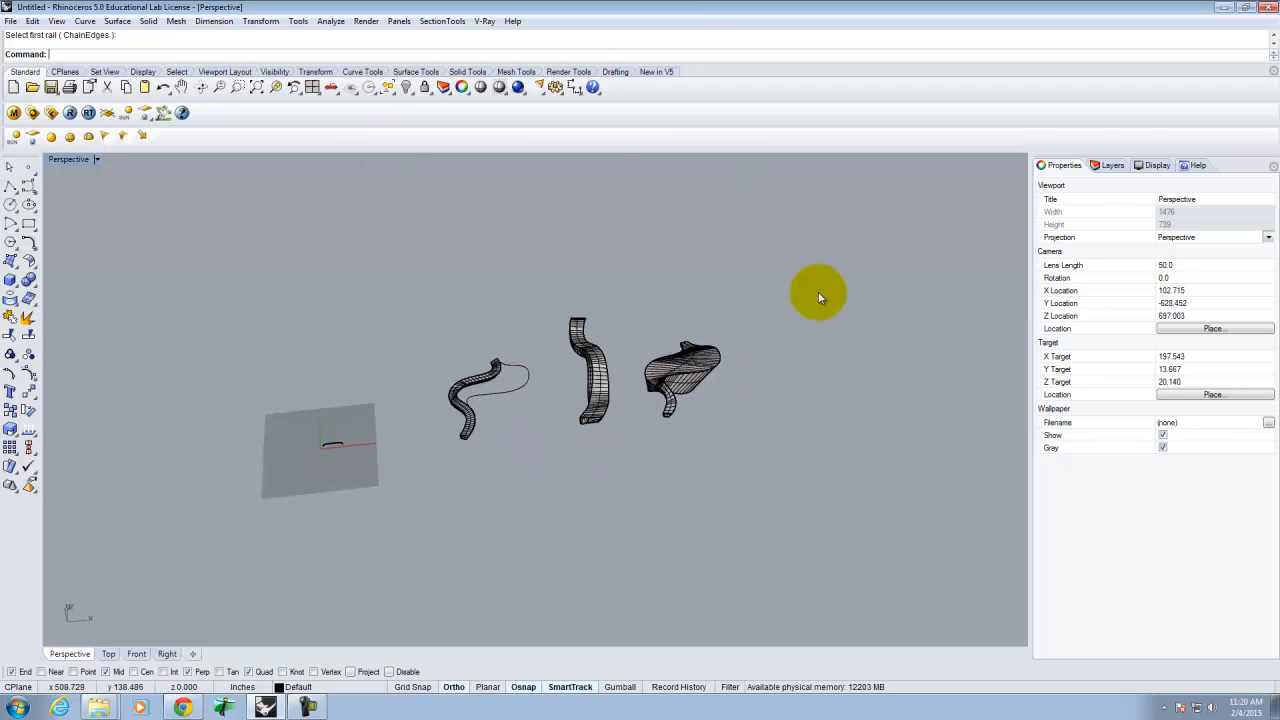
pyautogui.moveTo(657, 379); pyautogui.dragTo(421, 497)
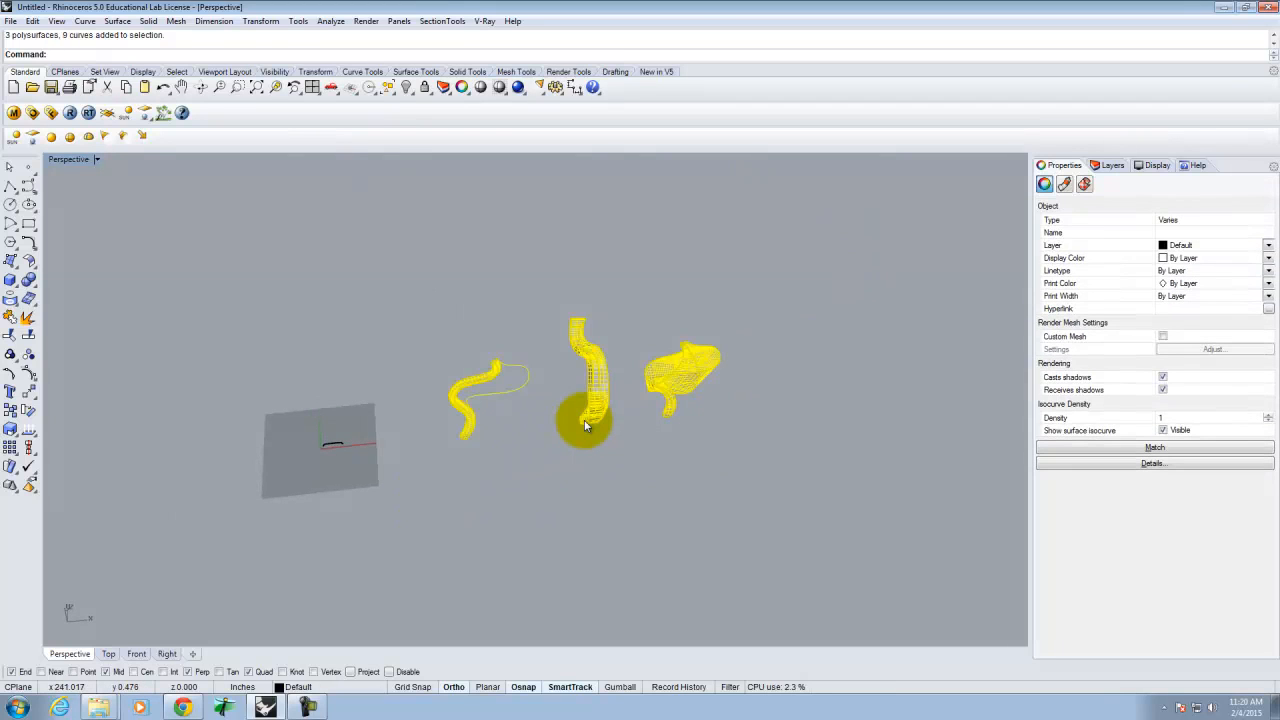
pyautogui.write('Delete')
pyautogui.press('Return')
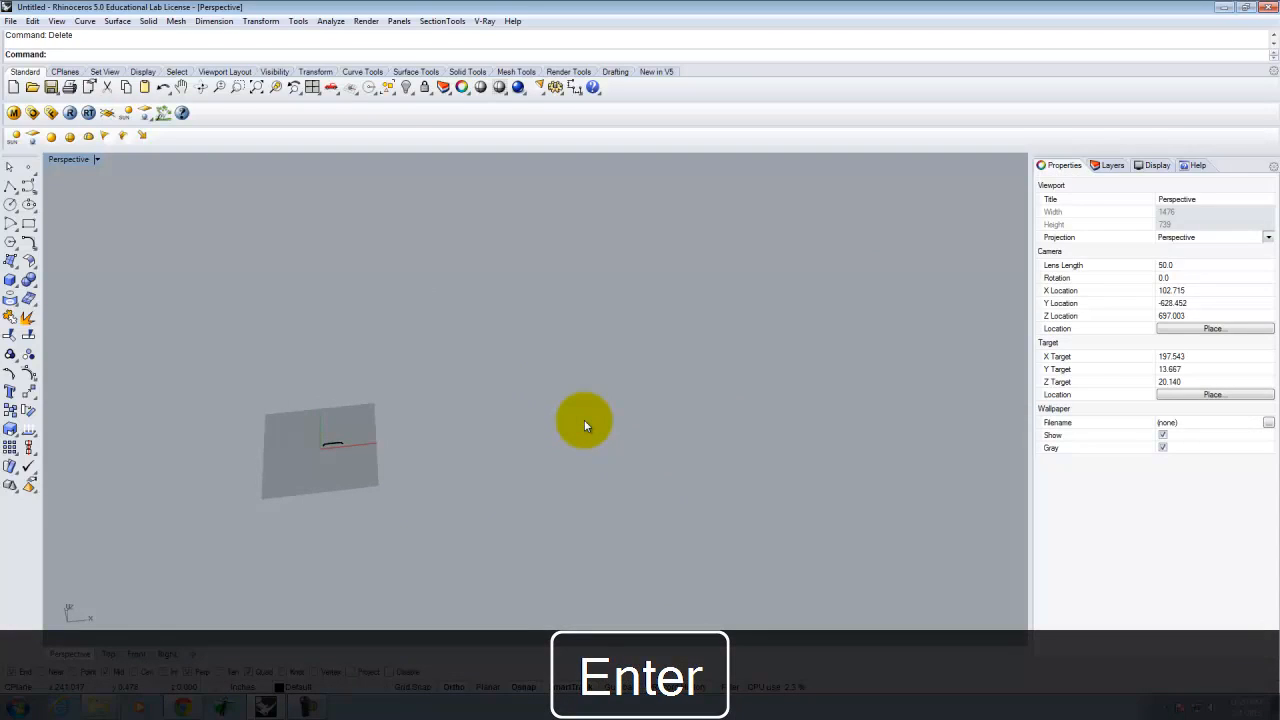
# - Select the bent pipe near the origin together with its curves and zoom to the selection
pyautogui.scroll(10, 309, 468)
pyautogui.scroll(9, 374, 371)
pyautogui.moveTo(480, 434); pyautogui.dragTo(422, 402, button='right')
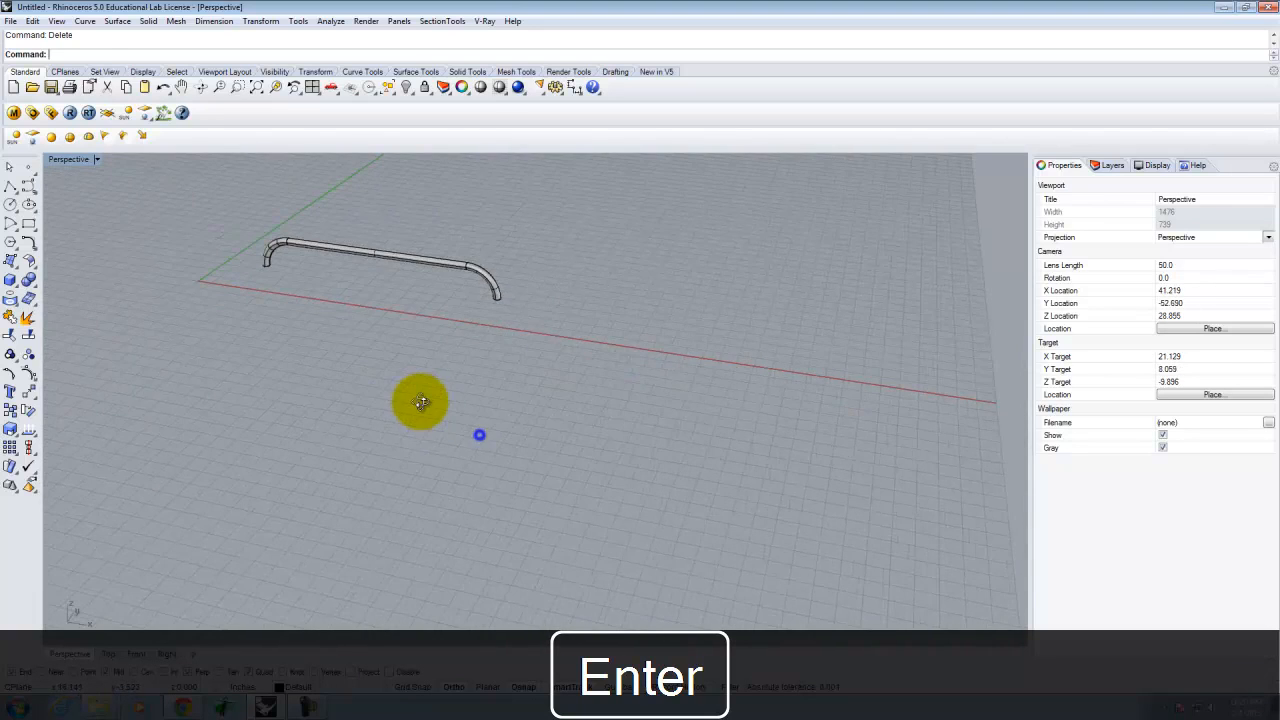
pyautogui.rightClick(420, 401)
pyautogui.scroll(-8, 543, 432)
pyautogui.scroll(6, 423, 357)
pyautogui.moveTo(336, 263); pyautogui.dragTo(793, 552)
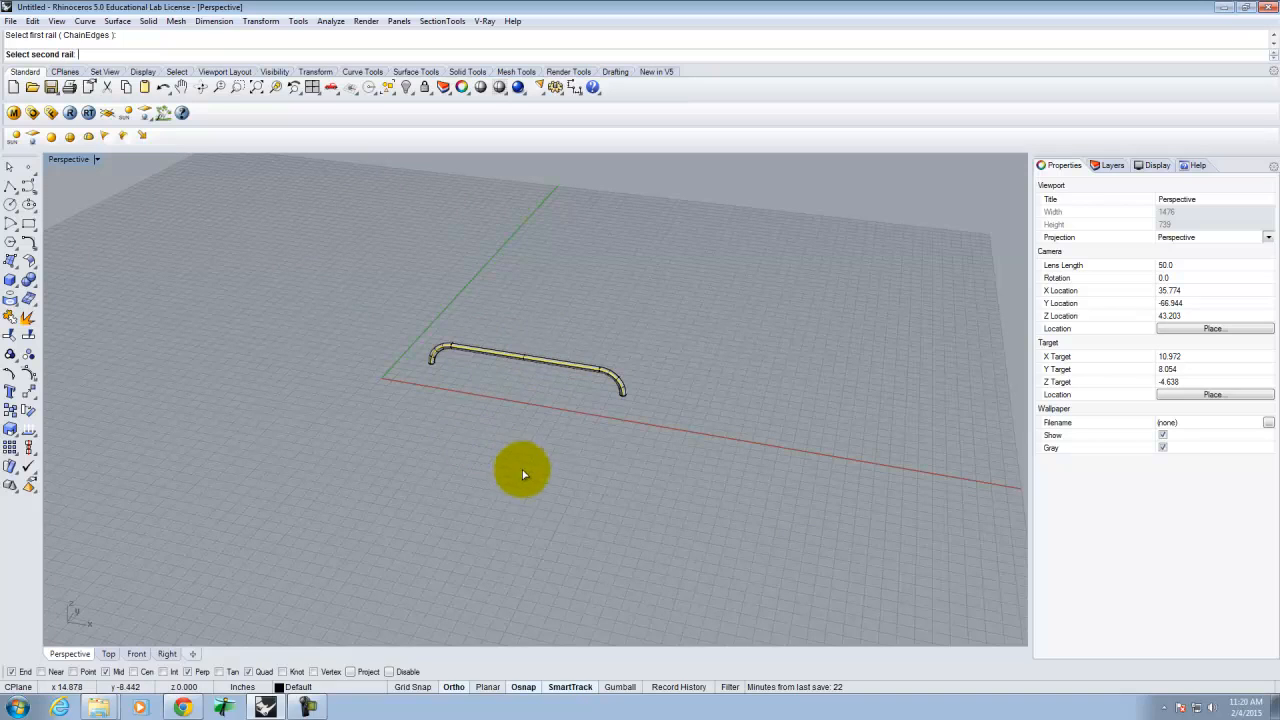
pyautogui.press('Escape')
pyautogui.moveTo(316, 207); pyautogui.dragTo(730, 497)
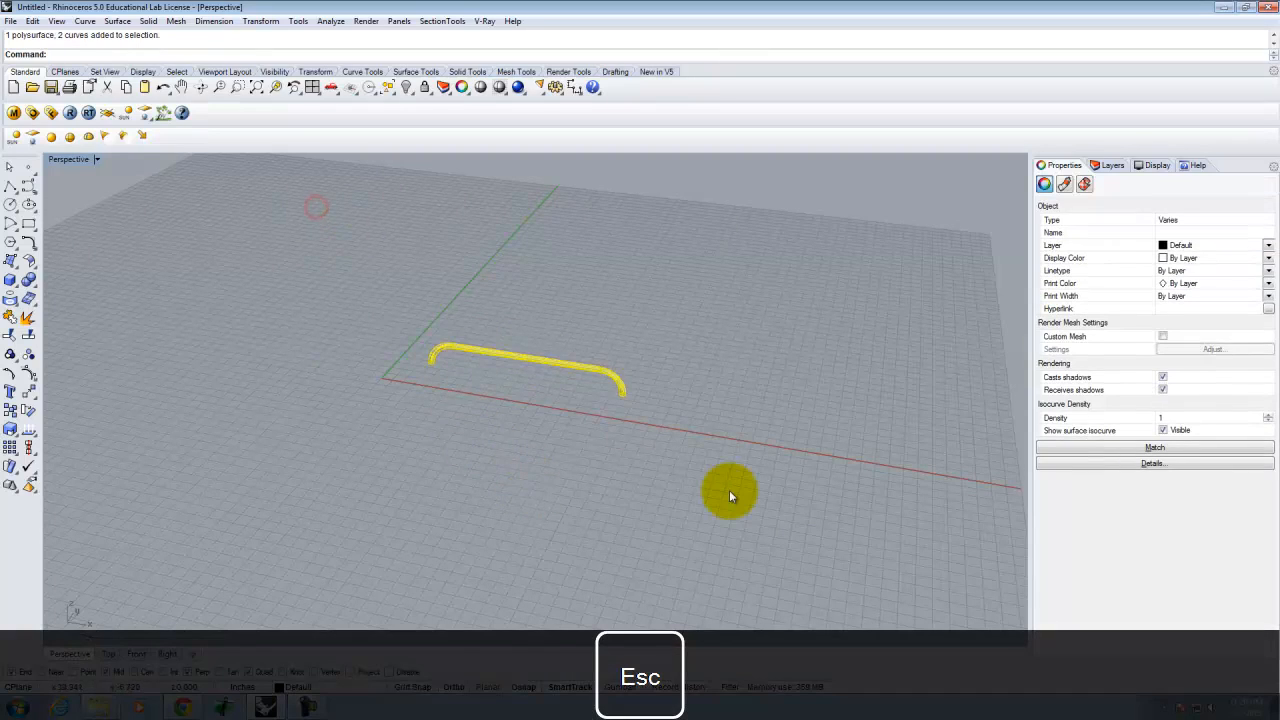
pyautogui.press('Return')
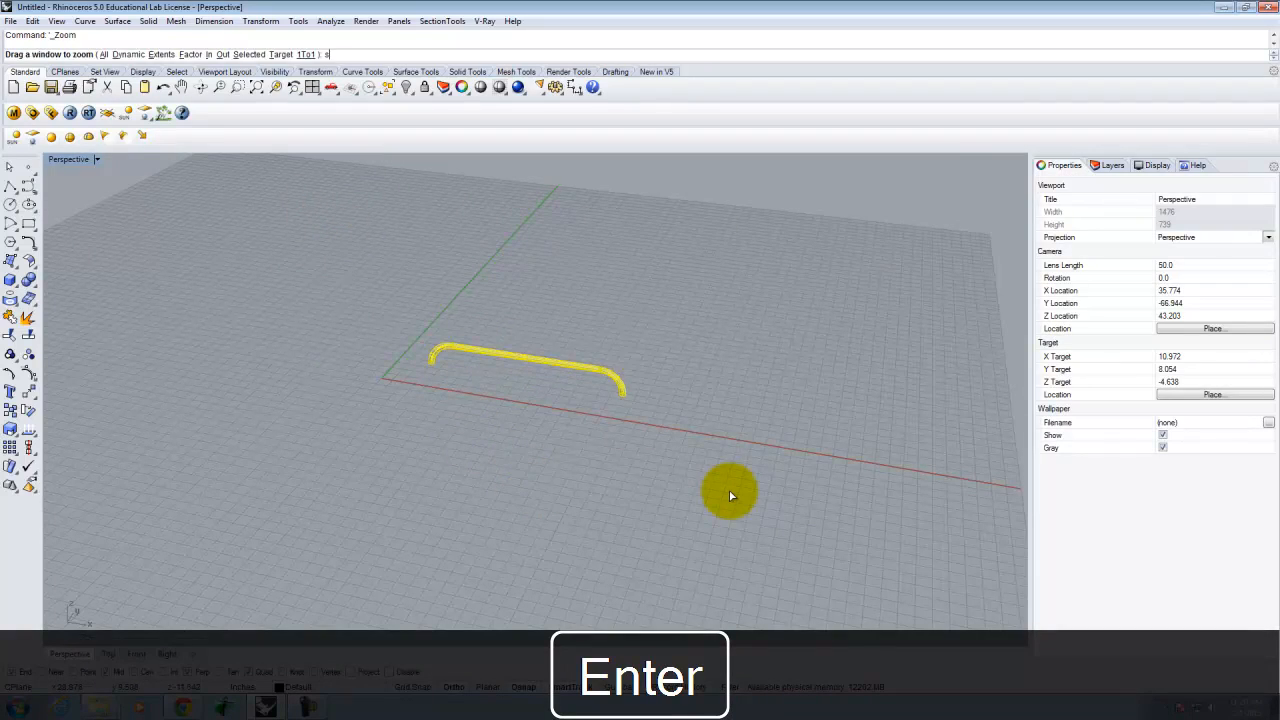
pyautogui.press('Return')
# - Create a solid cylinder centred on the pipe's near lower end, 1.5" in diameter and .25" high, extending downward
pyautogui.scroll(-6, 729, 491)
pyautogui.moveTo(563, 506); pyautogui.dragTo(709, 511, button='right')
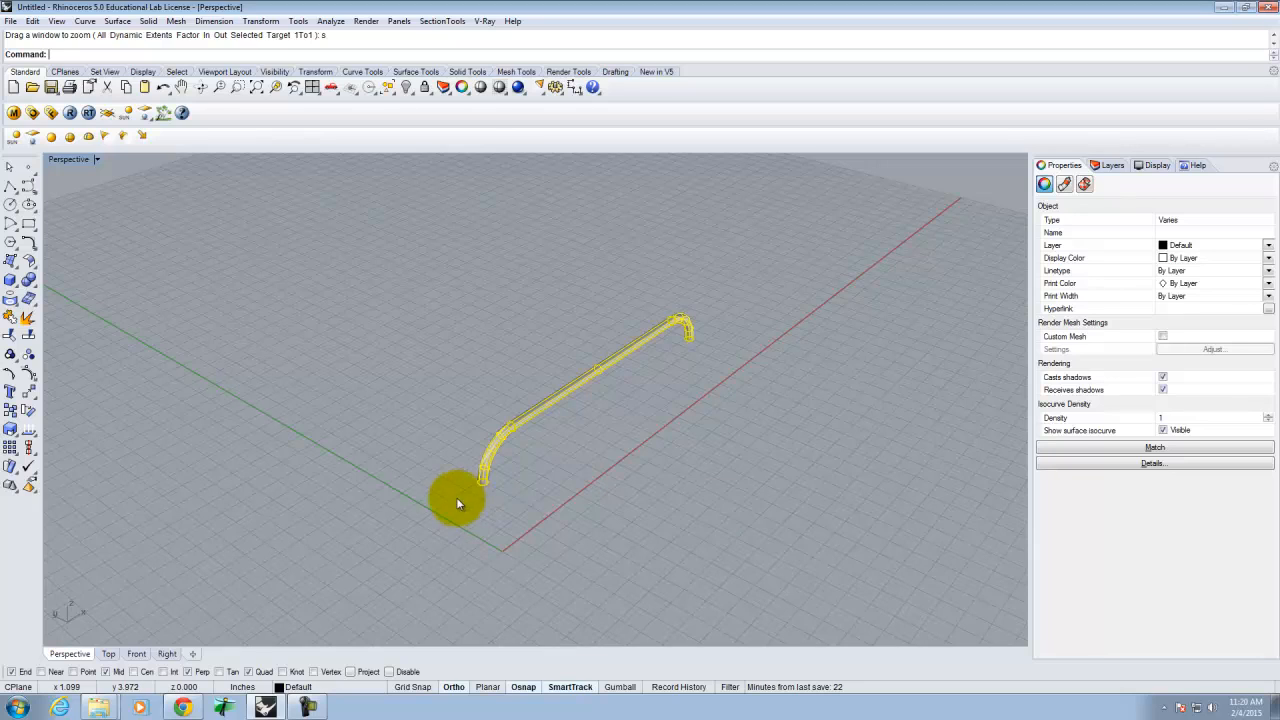
pyautogui.scroll(3, 483, 488)
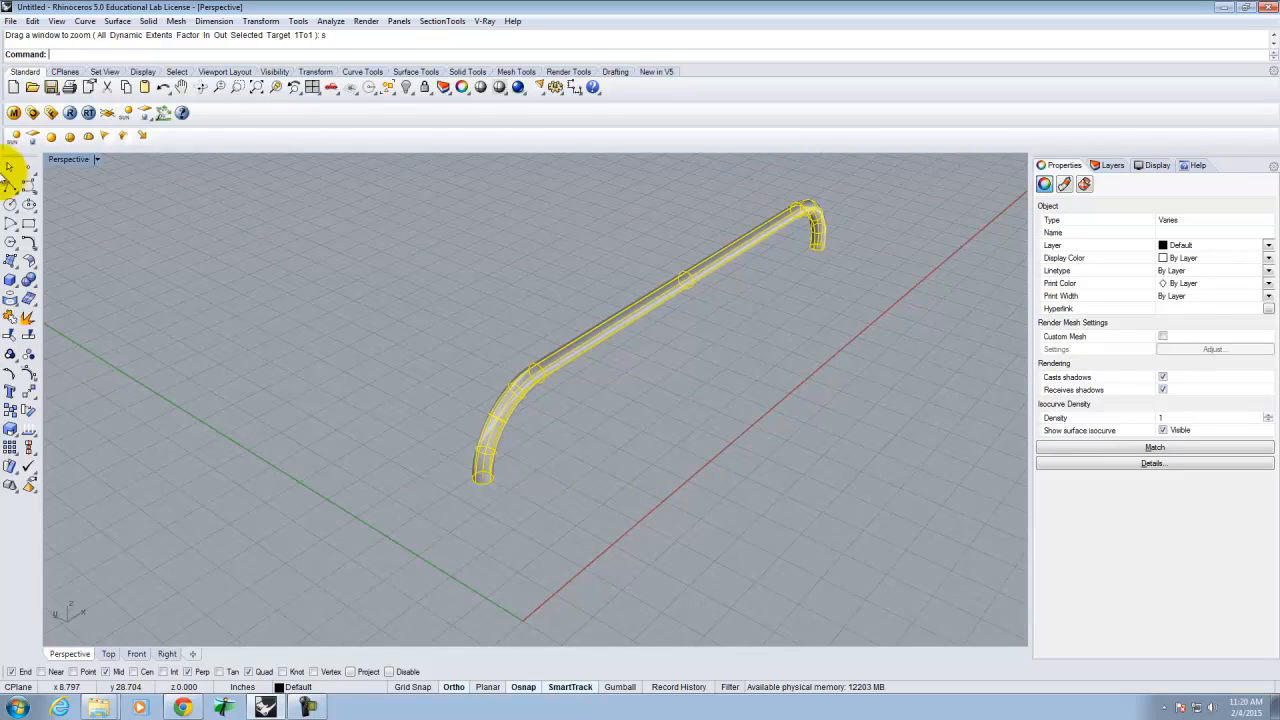
pyautogui.click(11, 282)
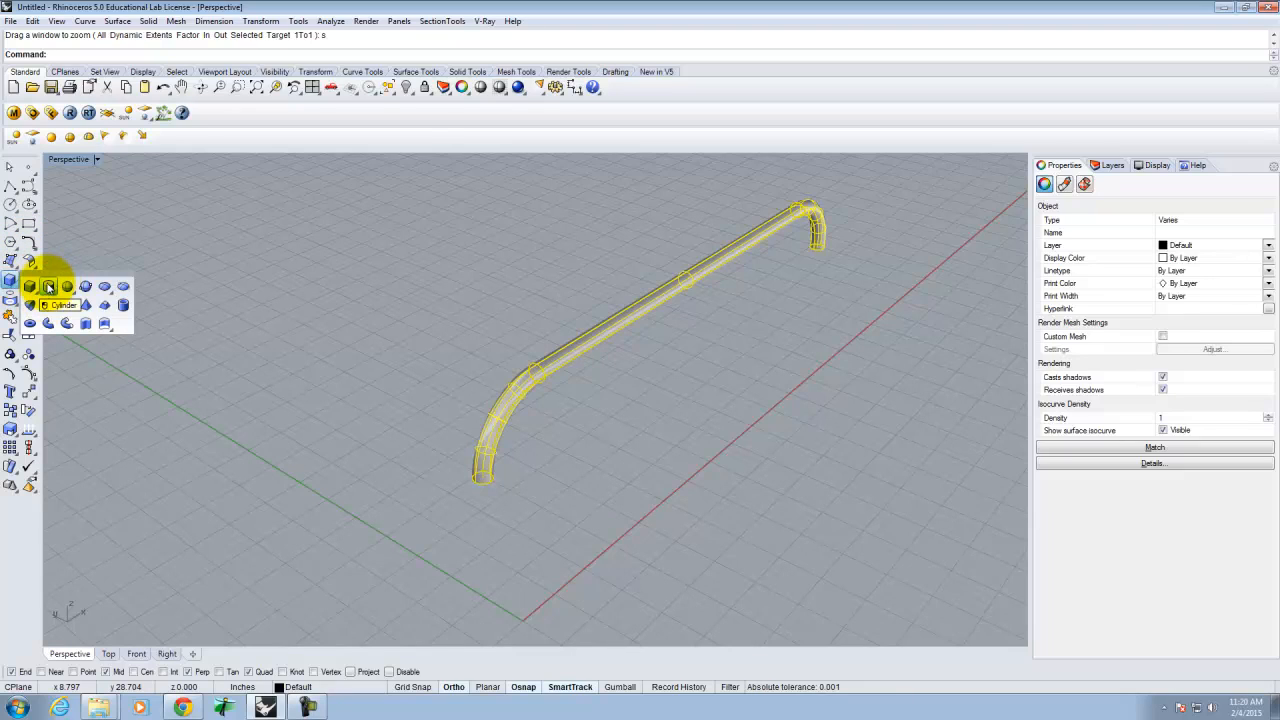
pyautogui.click(48, 287)
pyautogui.scroll(3, 600, 482)
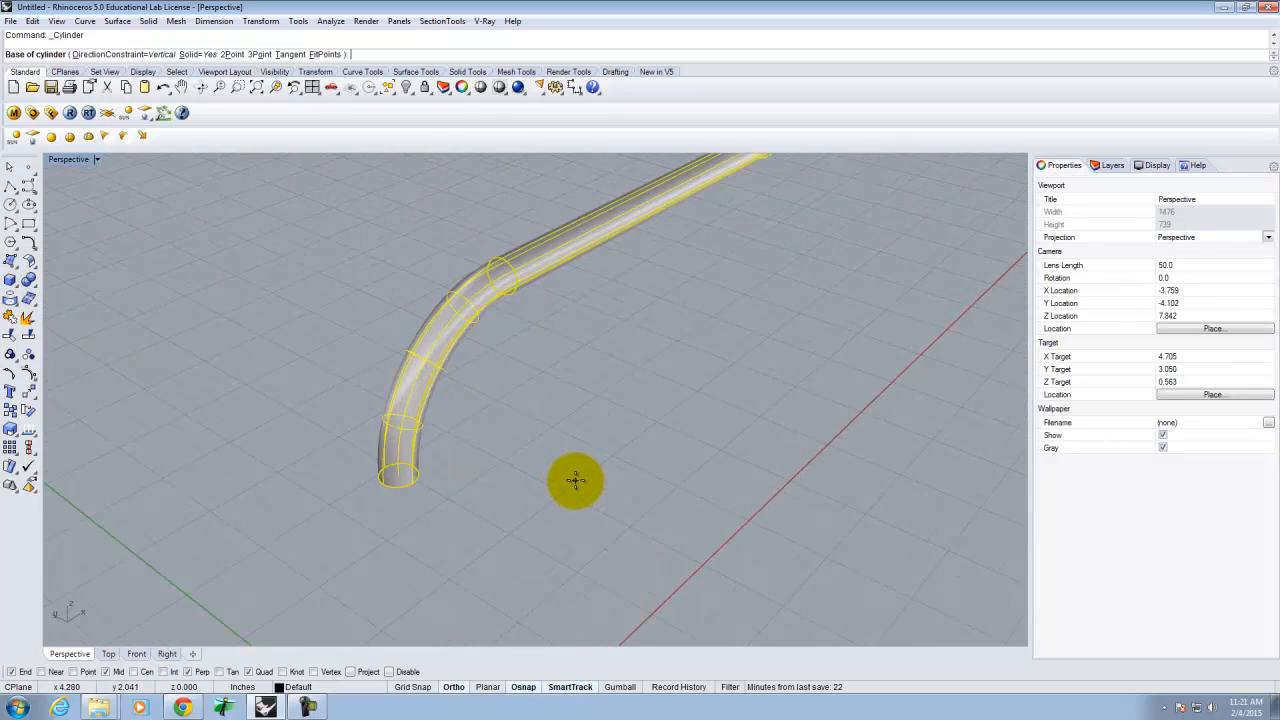
pyautogui.click(397, 471)
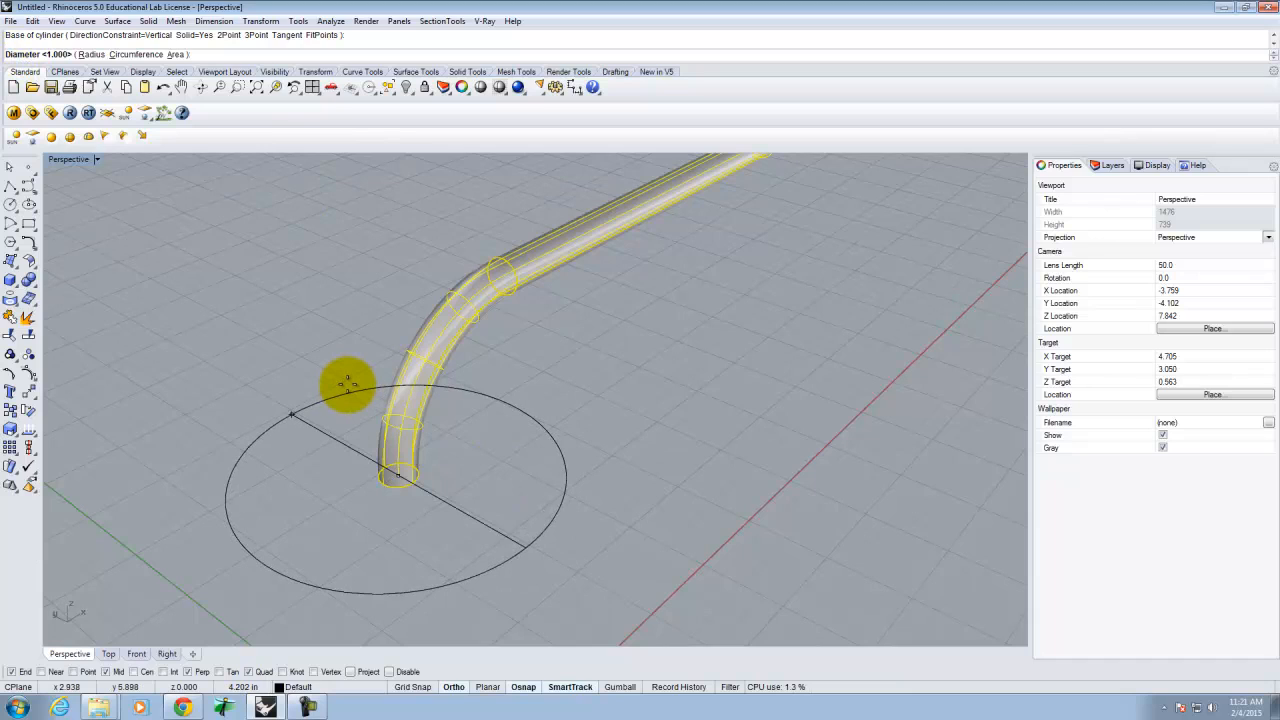
pyautogui.write('.5')
pyautogui.press('Return')
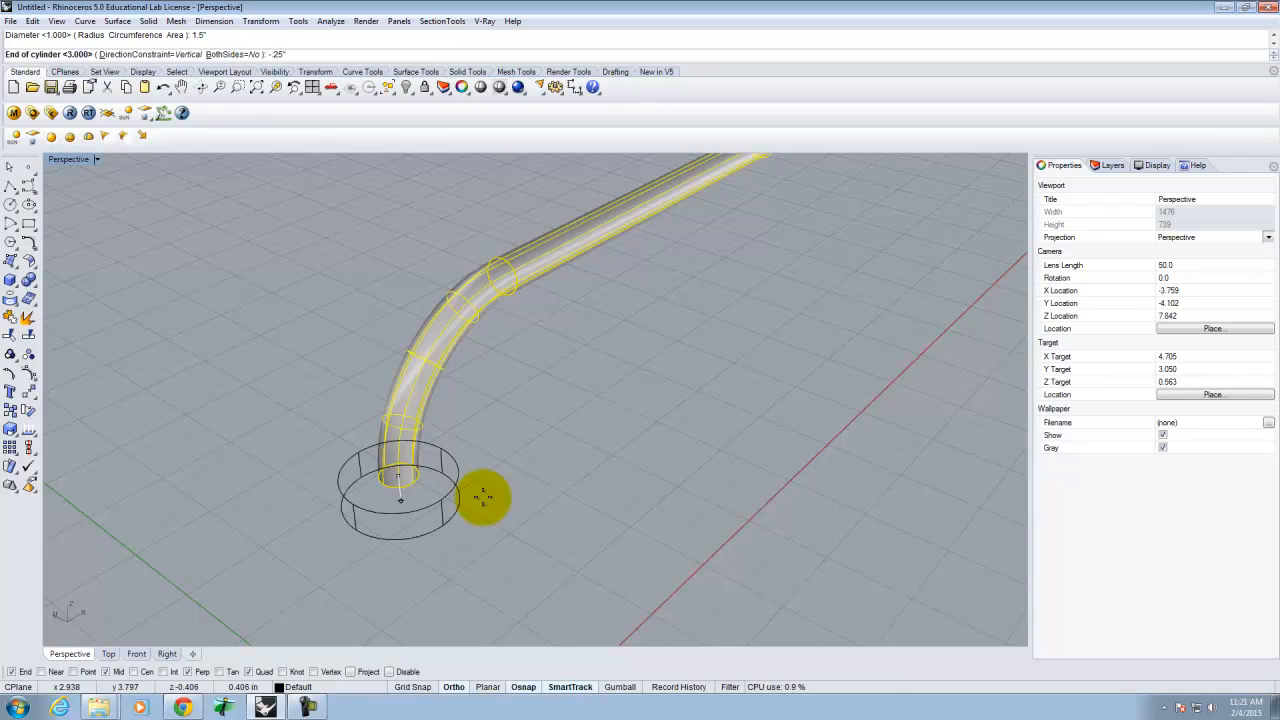
pyautogui.press('Return')
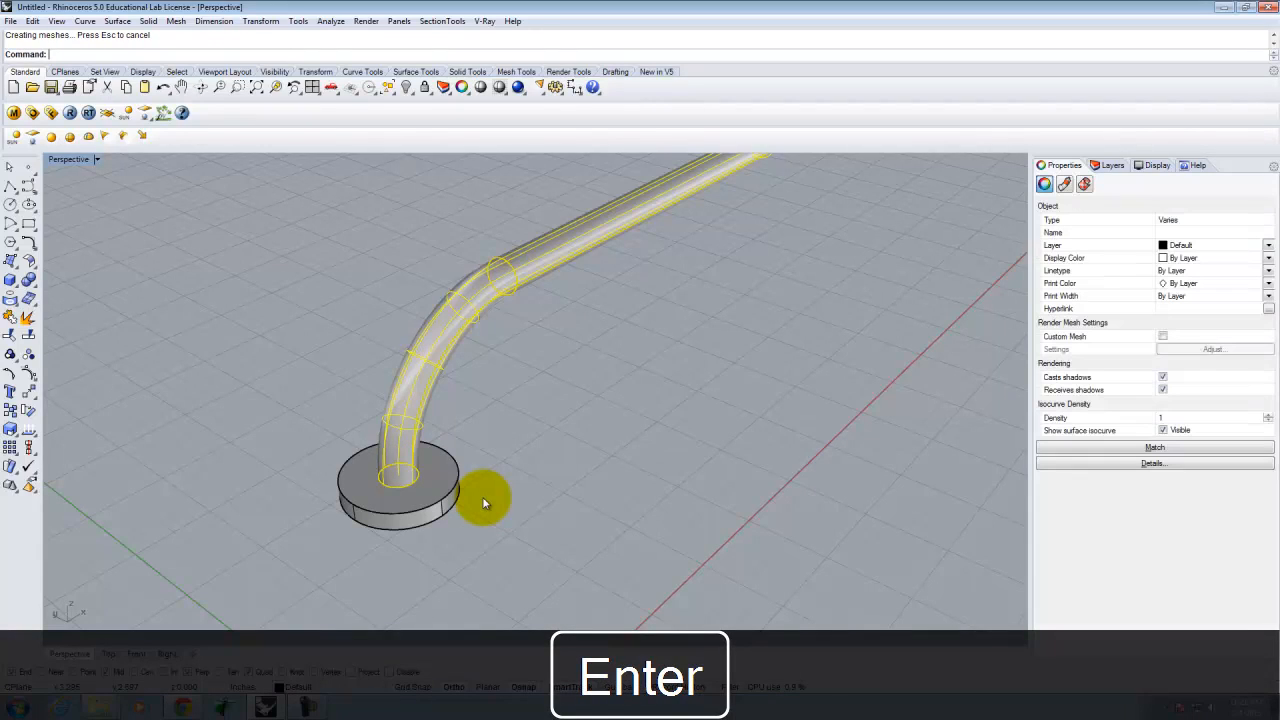
# - Copy the disc at the pipe's near end vertically, placing the copy .75" below the original
pyautogui.scroll(-3, 145, 516)
pyautogui.scroll(3, 343, 491)
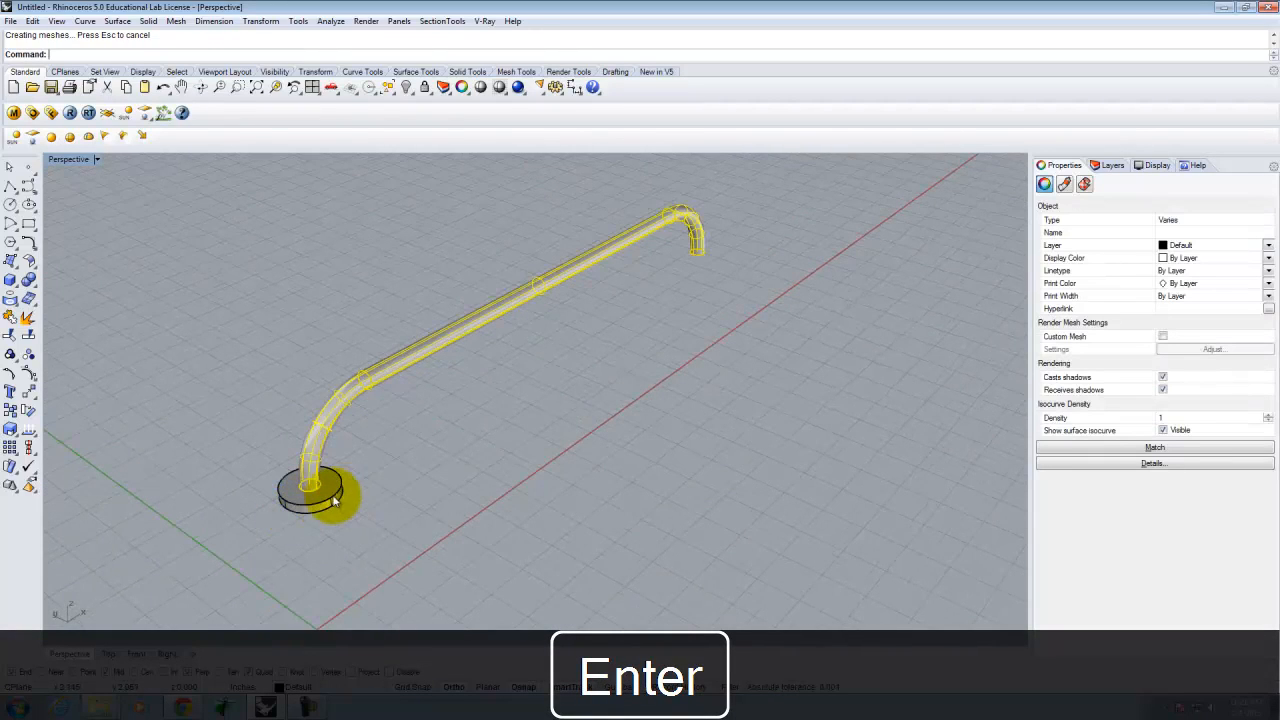
pyautogui.click(335, 495)
pyautogui.write('copy')
pyautogui.press('Return')
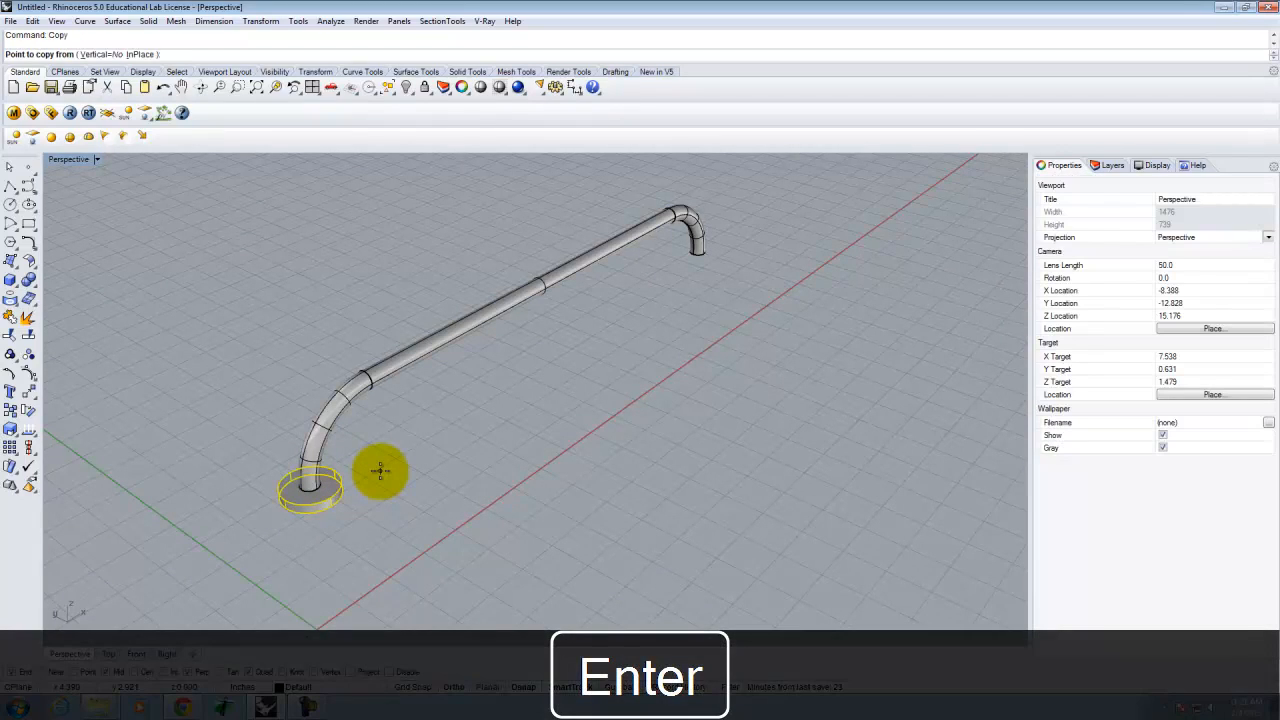
pyautogui.write('v')
pyautogui.press('Return')
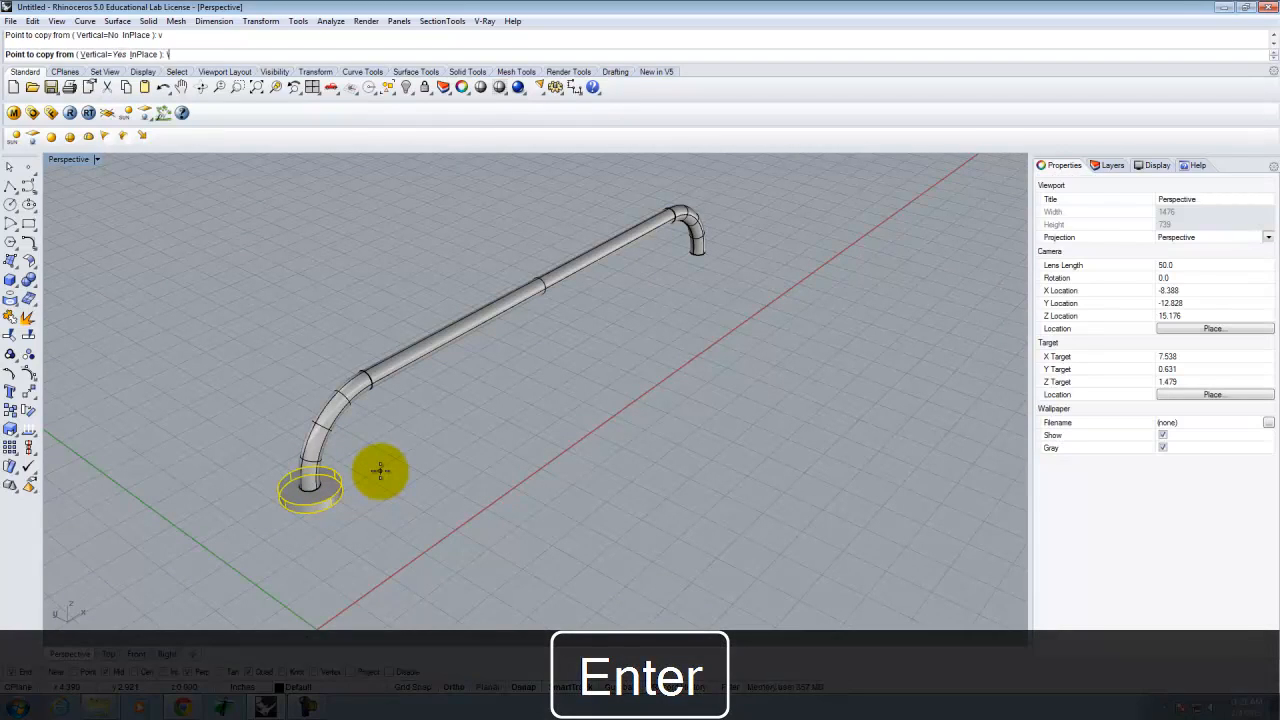
pyautogui.press('BackSpace')
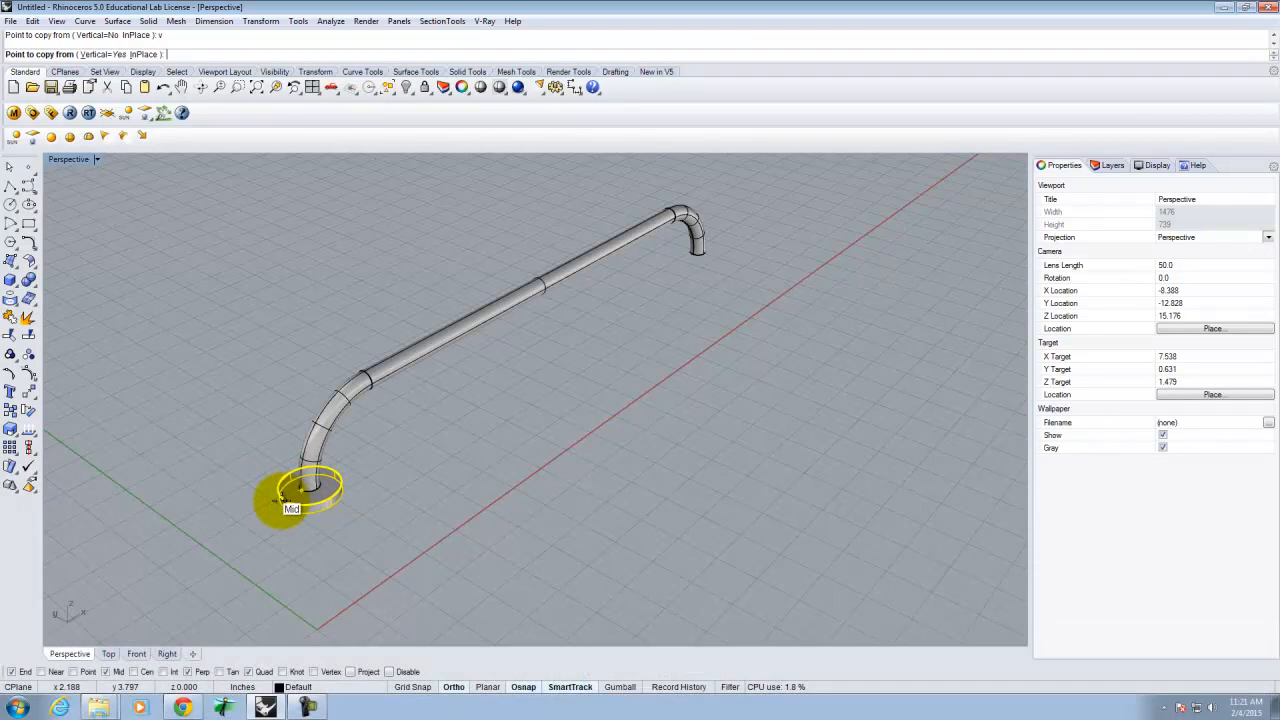
pyautogui.click(284, 497)
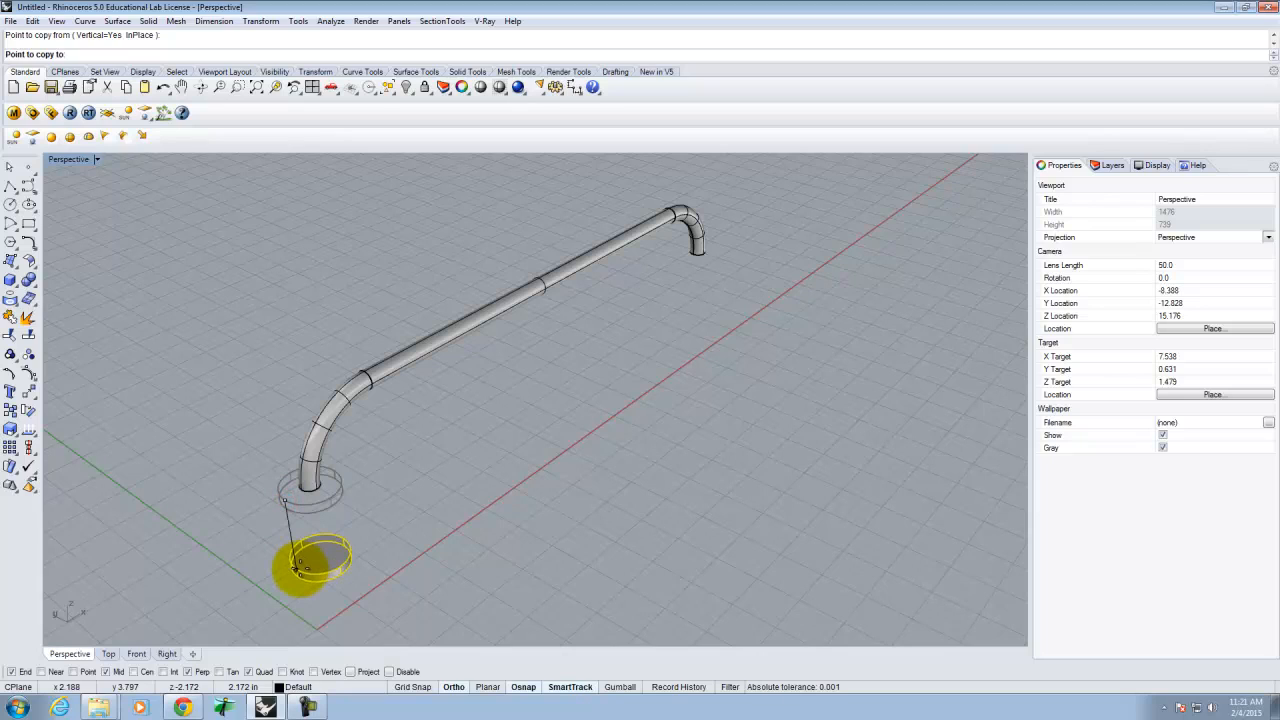
pyautogui.write('-.75')
pyautogui.press('Return')
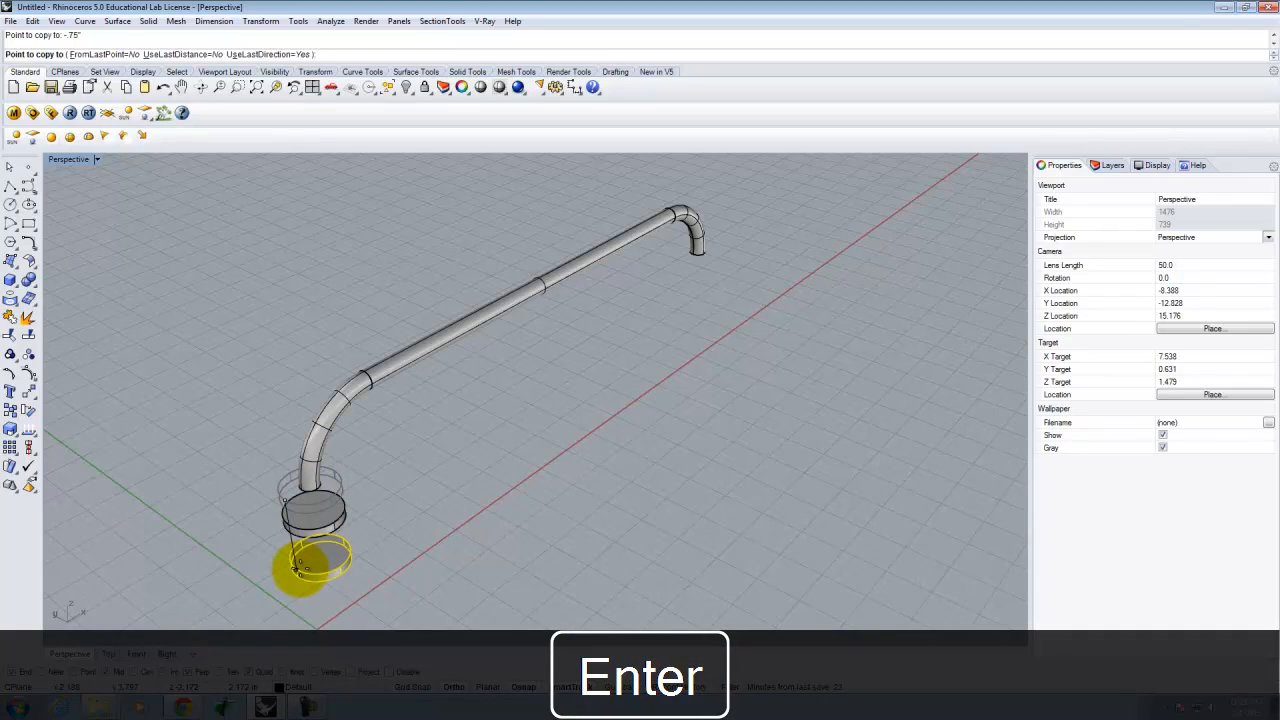
pyautogui.press('Return')
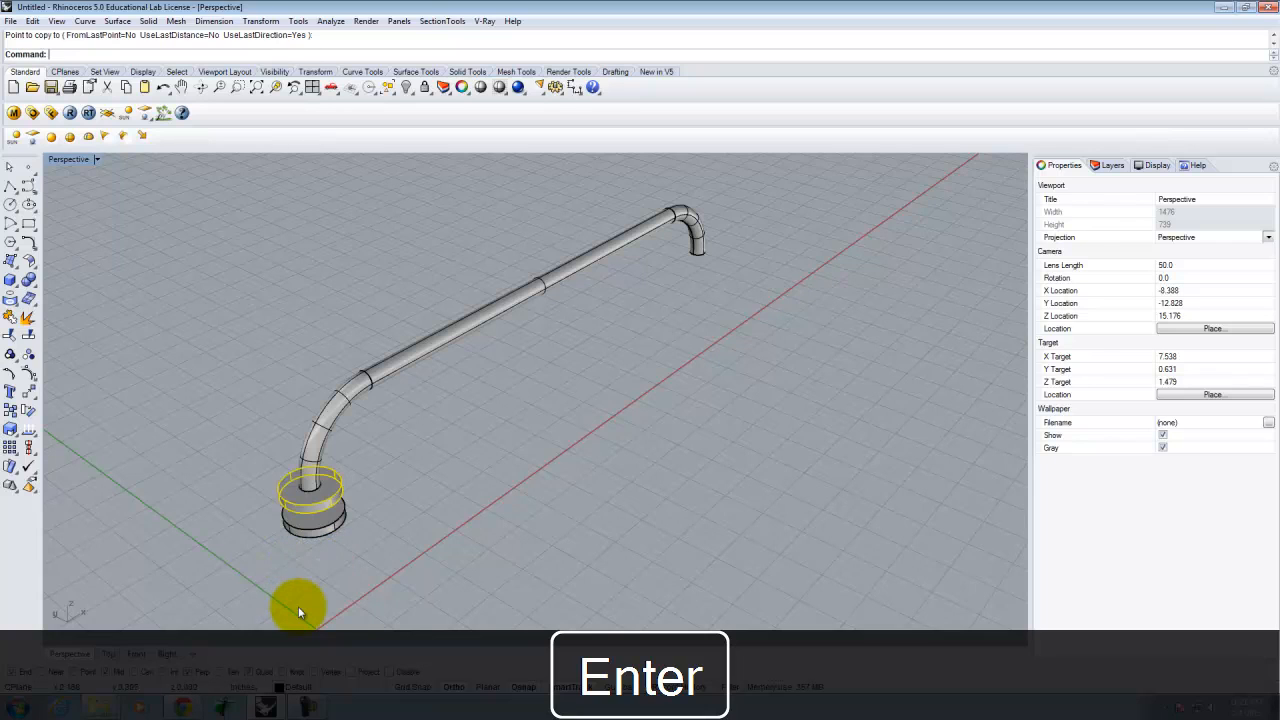
pyautogui.scroll(4, 315, 518)
pyautogui.moveTo(397, 582); pyautogui.dragTo(343, 491, button='right')
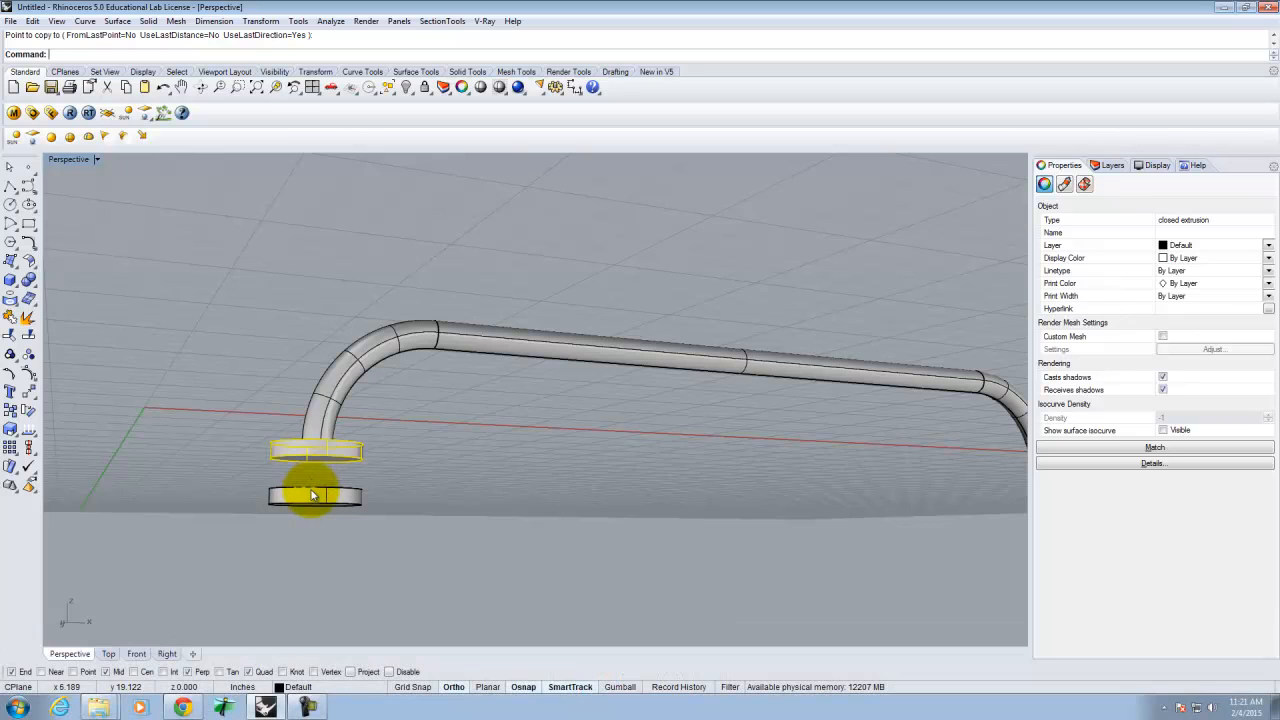
pyautogui.rightClick(314, 491)
pyautogui.moveTo(306, 429); pyautogui.dragTo(386, 434, button='right')
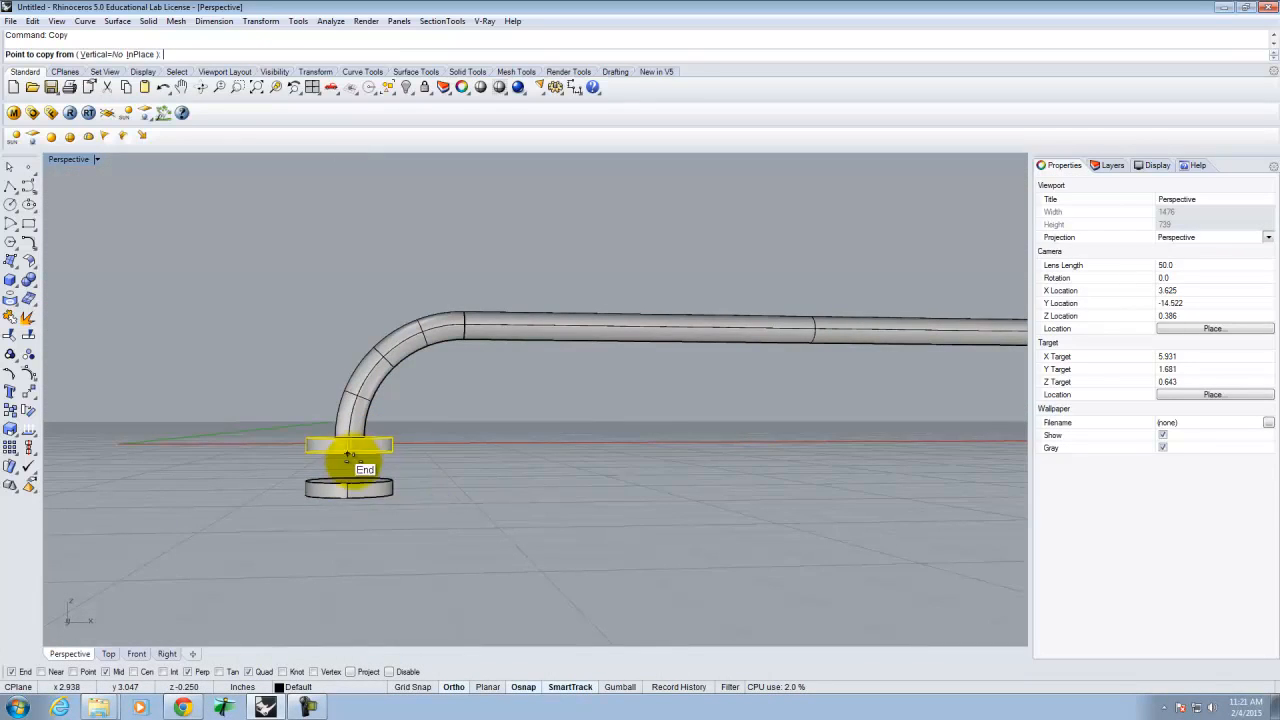
pyautogui.scroll(-8, 265, 535)
pyautogui.click(10, 167)
pyautogui.click(281, 332)
# - Mirror both discs across the midpoint of the pipe's straight section, keeping the originals, so the far end gets a matching pair
pyautogui.moveTo(274, 411)
pyautogui.mouseDown(button='right')
pyautogui.moveTo(457, 523)
pyautogui.moveTo(474, 463)
pyautogui.moveTo(420, 557)
pyautogui.moveTo(578, 501)
pyautogui.moveTo(514, 521)
pyautogui.moveTo(182, 491)
pyautogui.mouseUp(button='right')
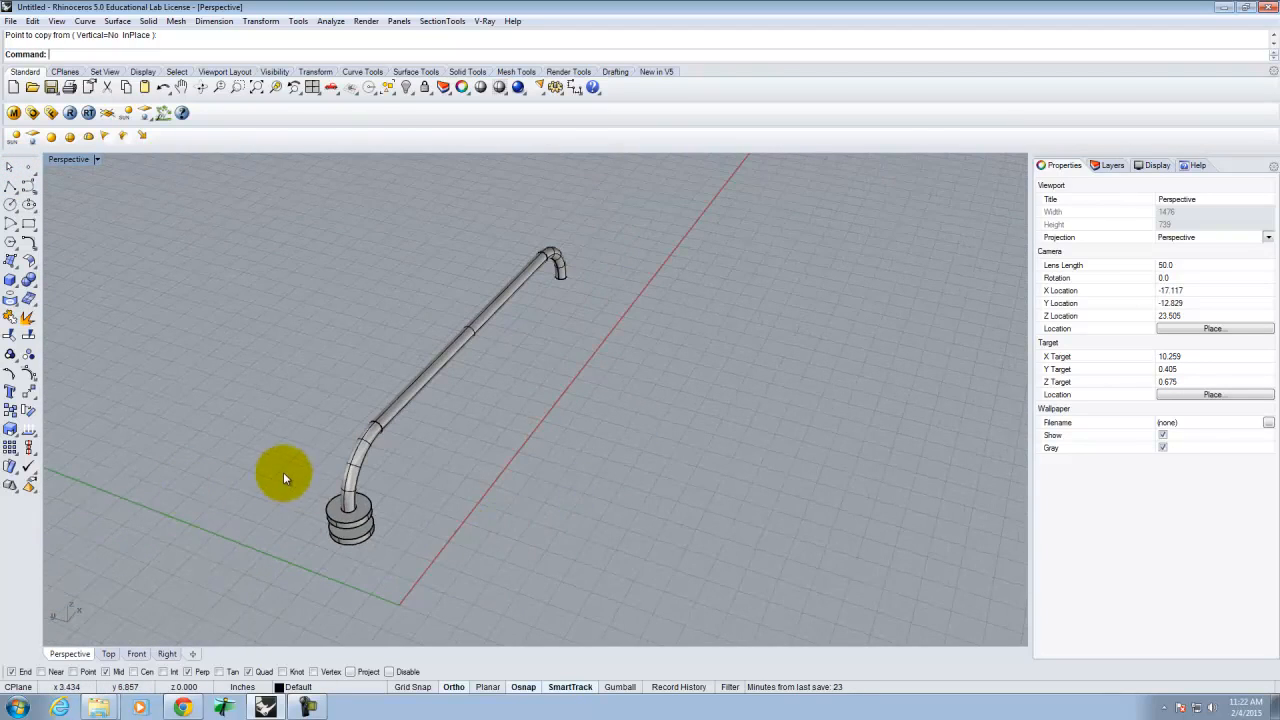
pyautogui.moveTo(280, 467); pyautogui.dragTo(476, 572)
pyautogui.moveTo(393, 522)
pyautogui.mouseDown(button='right')
pyautogui.moveTo(371, 514)
pyautogui.moveTo(248, 570)
pyautogui.moveTo(382, 440)
pyautogui.mouseUp(button='right')
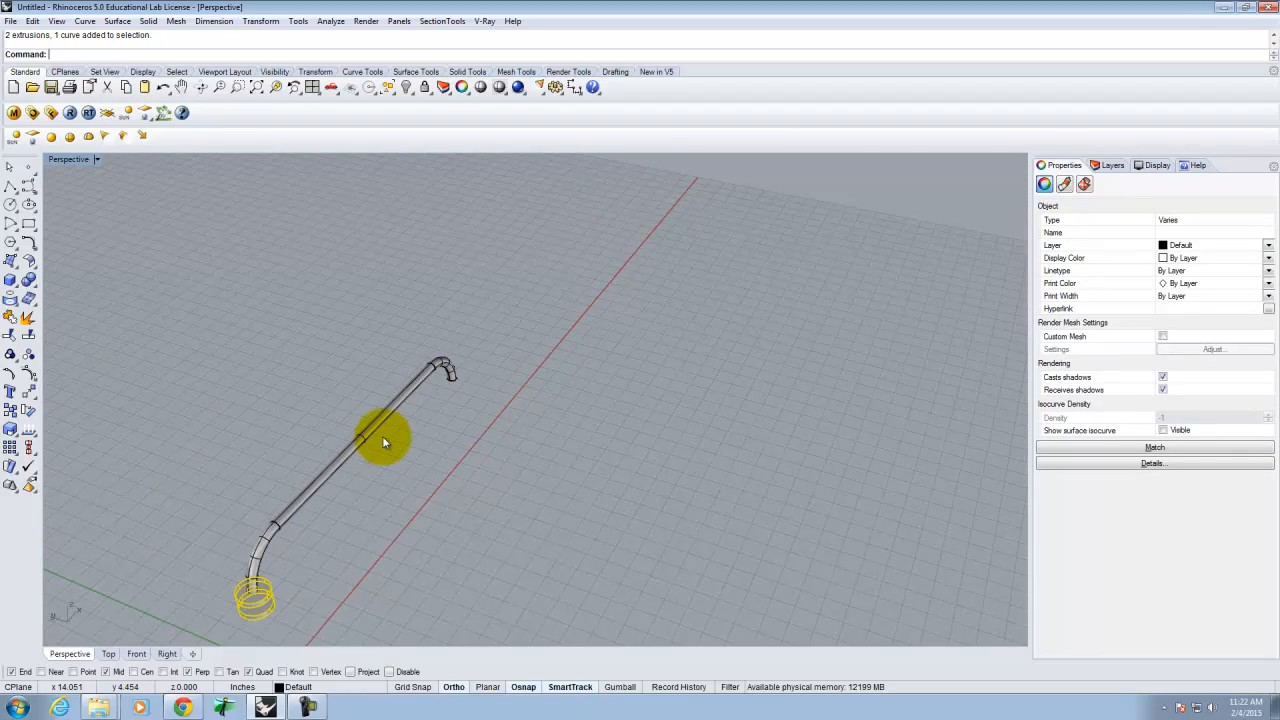
pyautogui.click(278, 22)
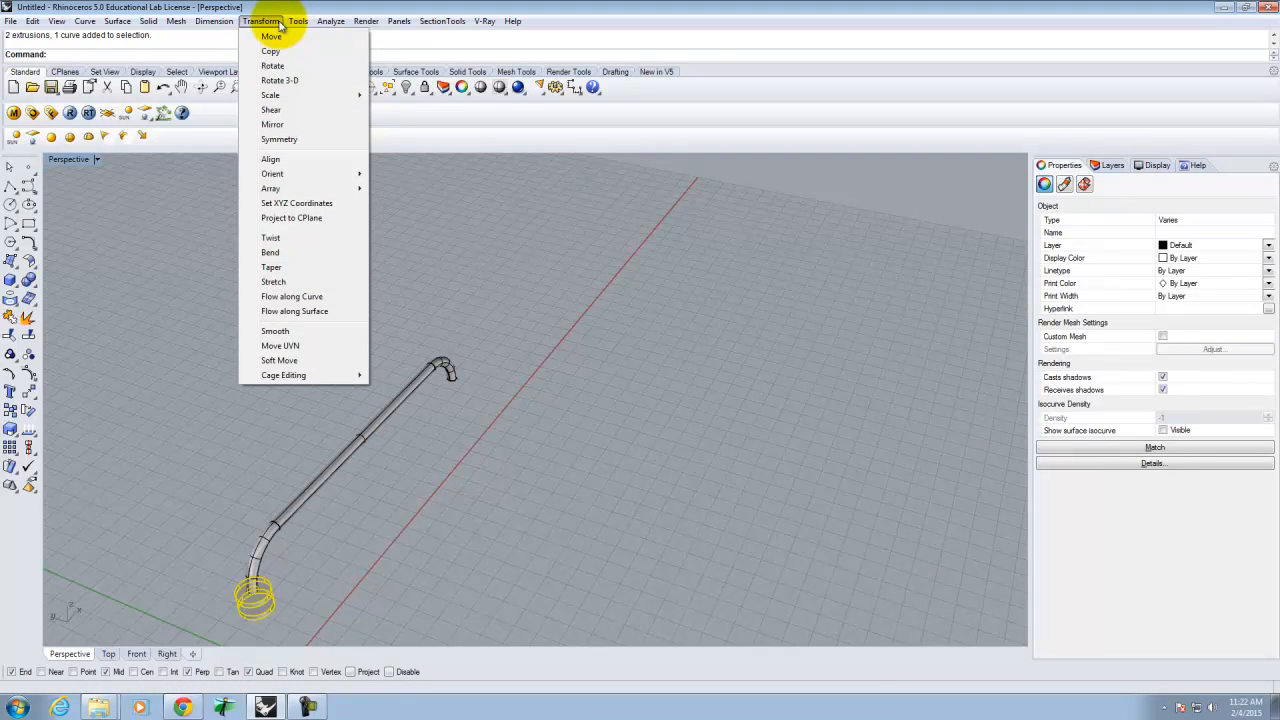
pyautogui.moveTo(29, 24)
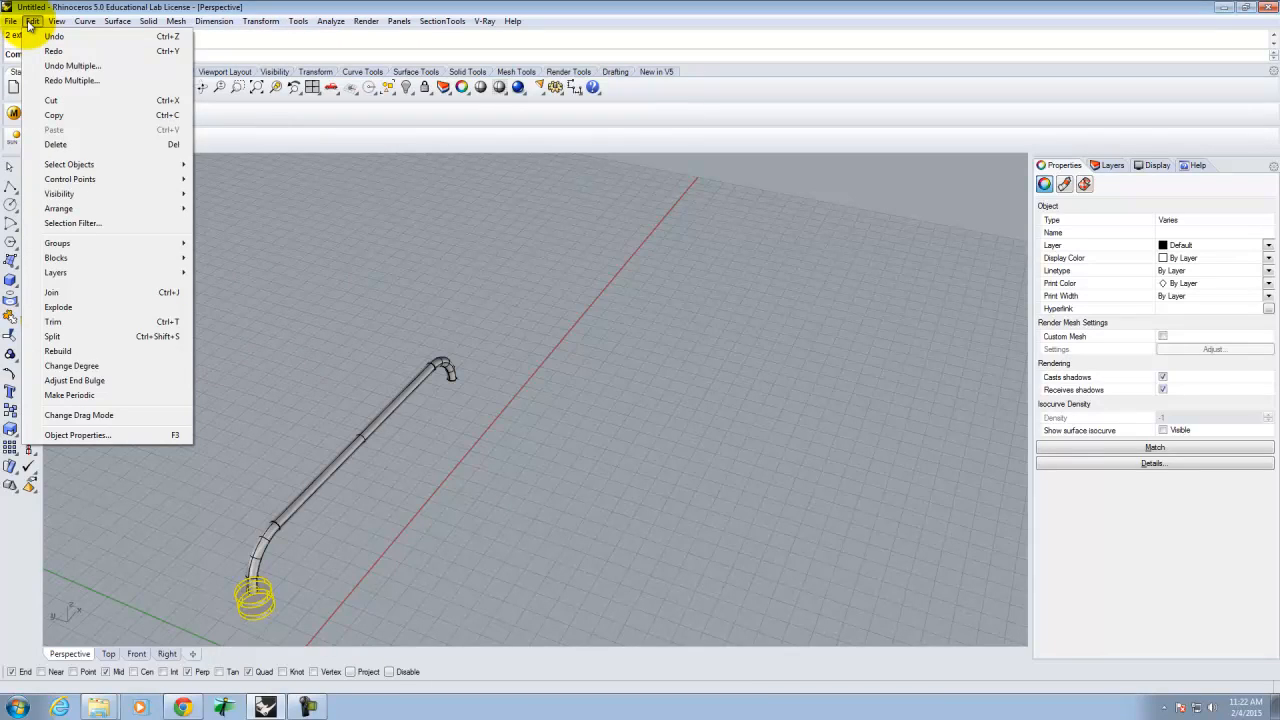
pyautogui.moveTo(276, 24)
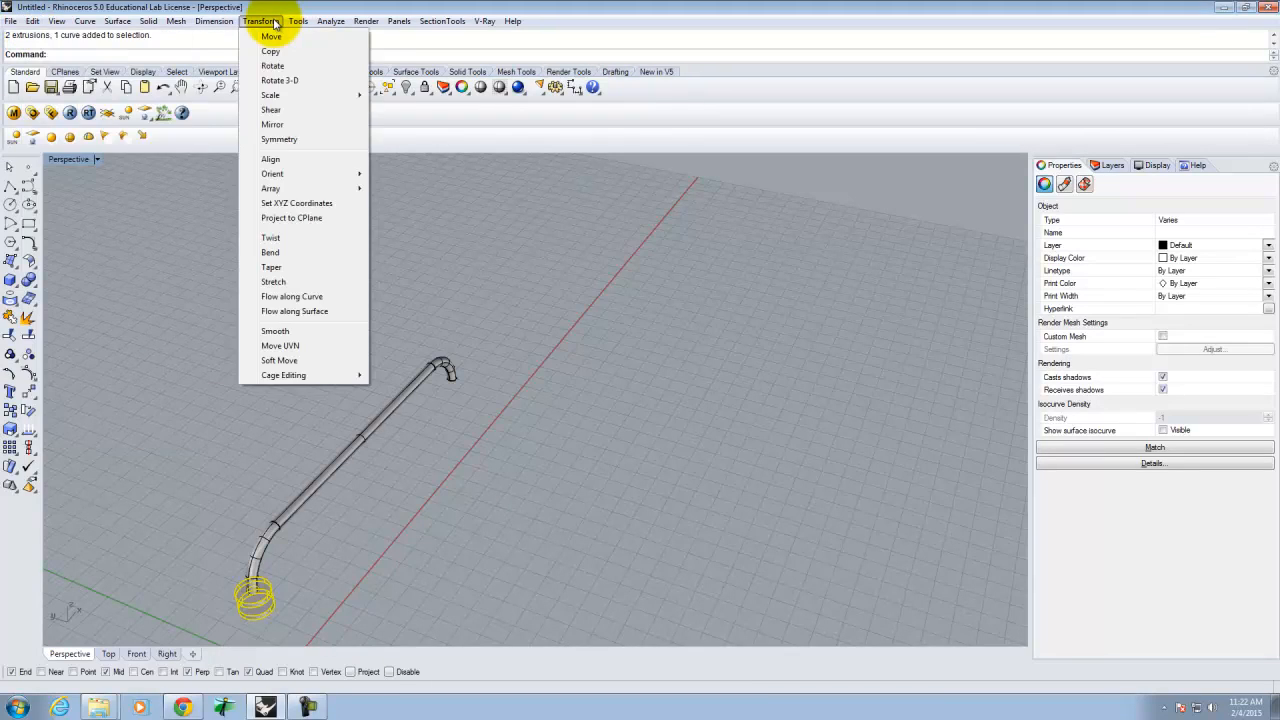
pyautogui.click(272, 124)
pyautogui.scroll(3, 372, 443)
pyautogui.scroll(3, 372, 443)
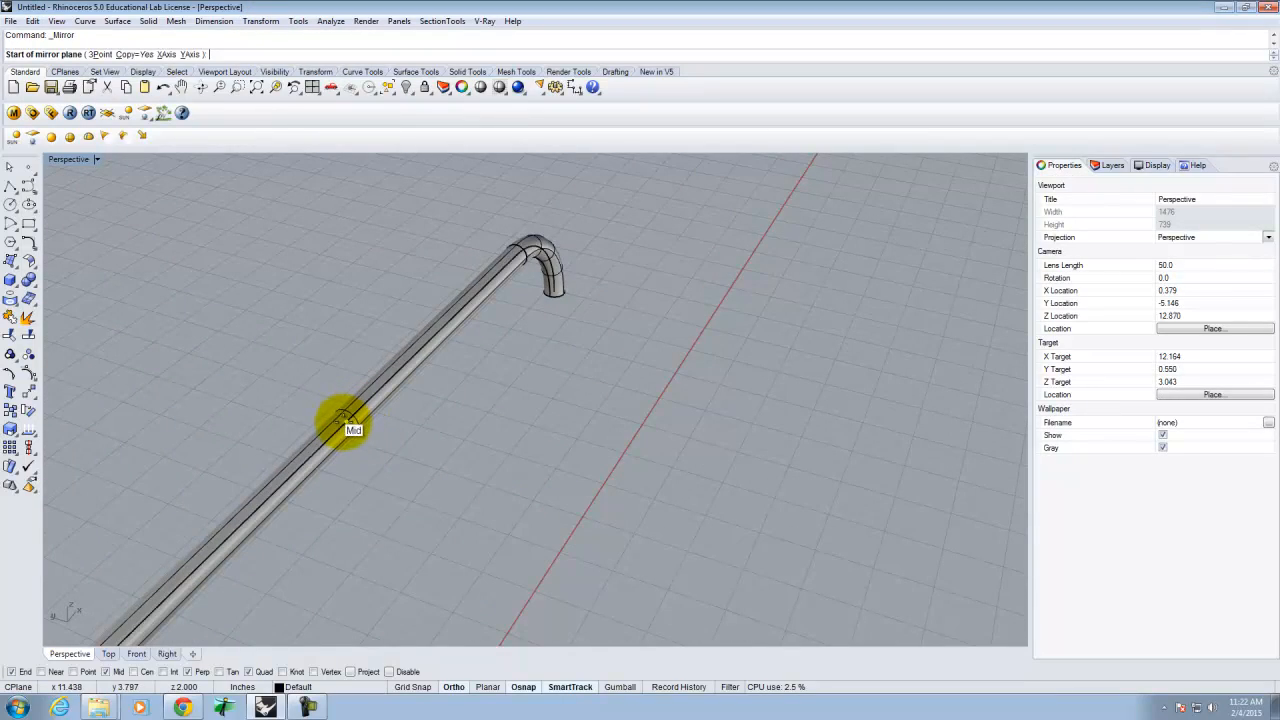
pyautogui.click(350, 421)
pyautogui.scroll(-5, 350, 421)
pyautogui.click(508, 480)
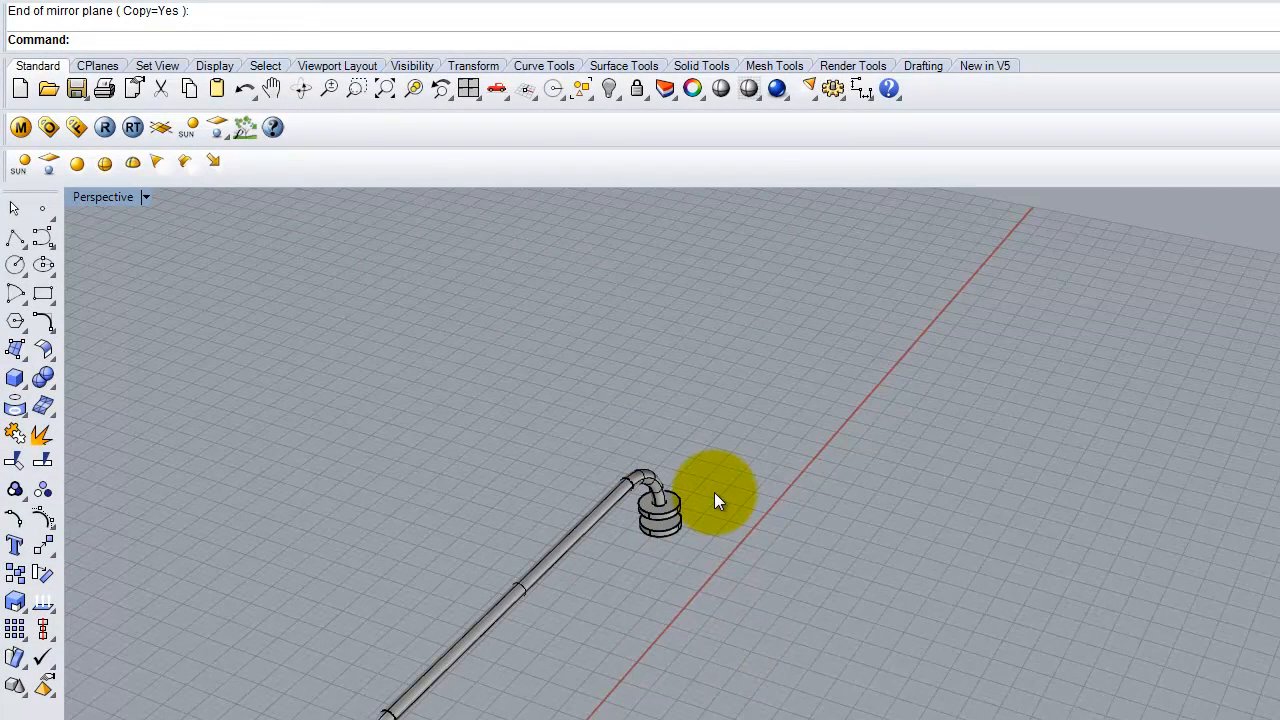
pyautogui.moveTo(955, 605); pyautogui.dragTo(834, 611, button='right')
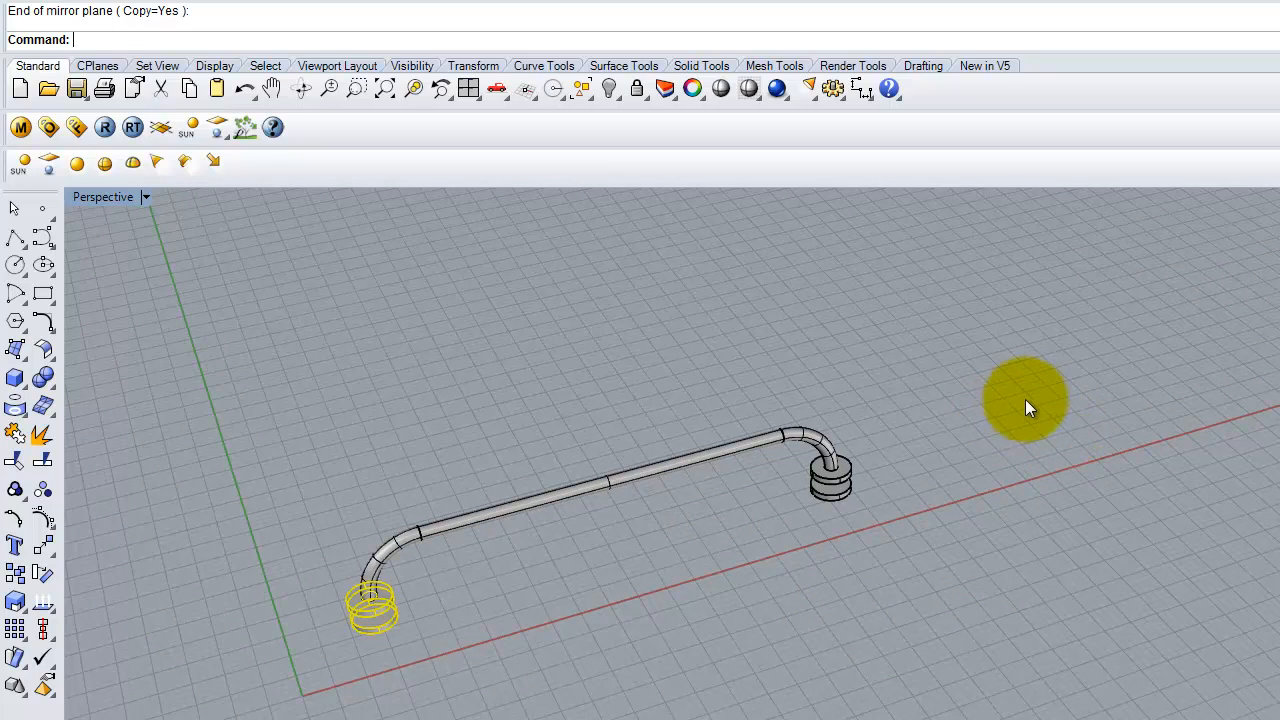
# - Select the whole handle with its discs and curves and copy it farther back along the Y axis
pyautogui.scroll(-2, 1029, 398)
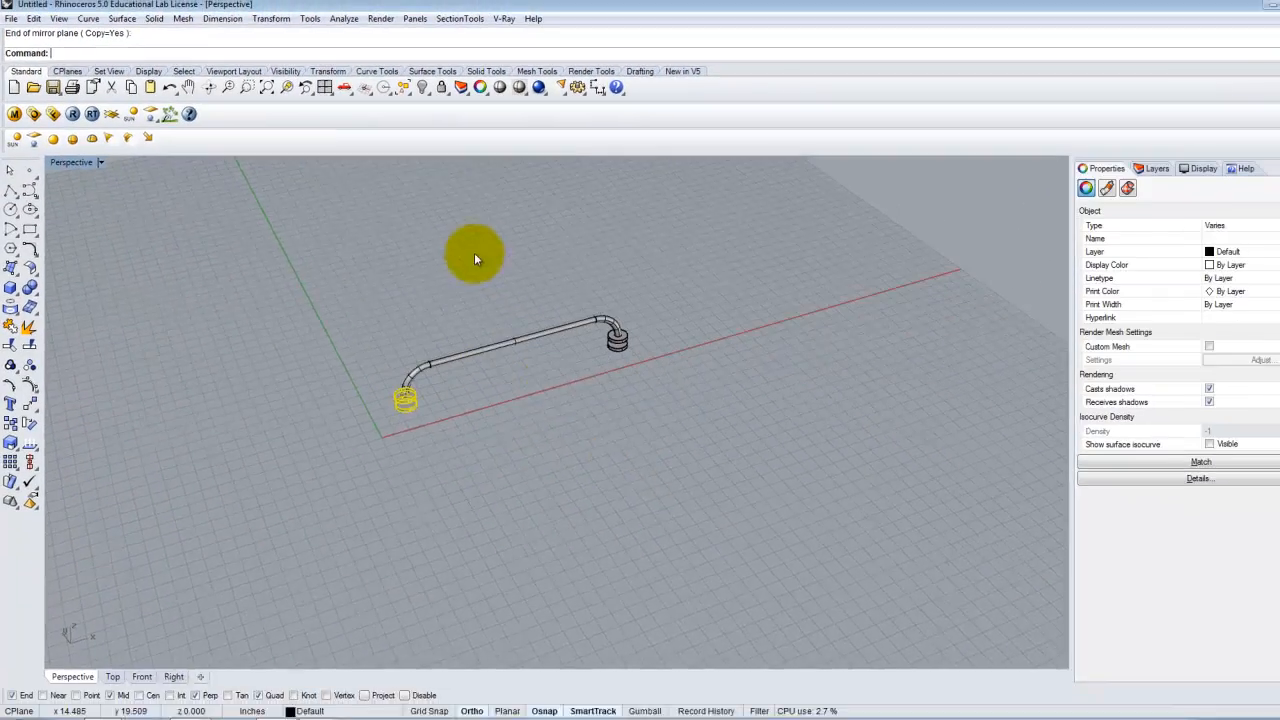
pyautogui.moveTo(287, 238); pyautogui.dragTo(714, 456)
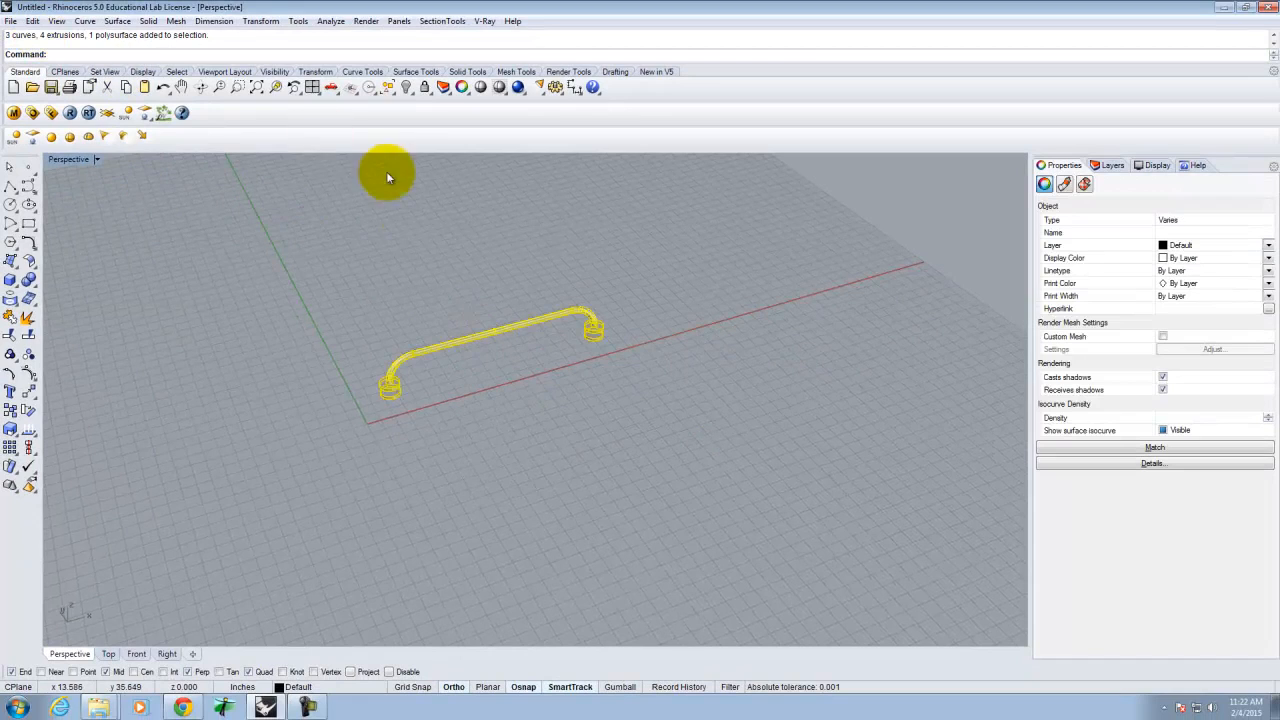
pyautogui.click(261, 22)
pyautogui.click(271, 51)
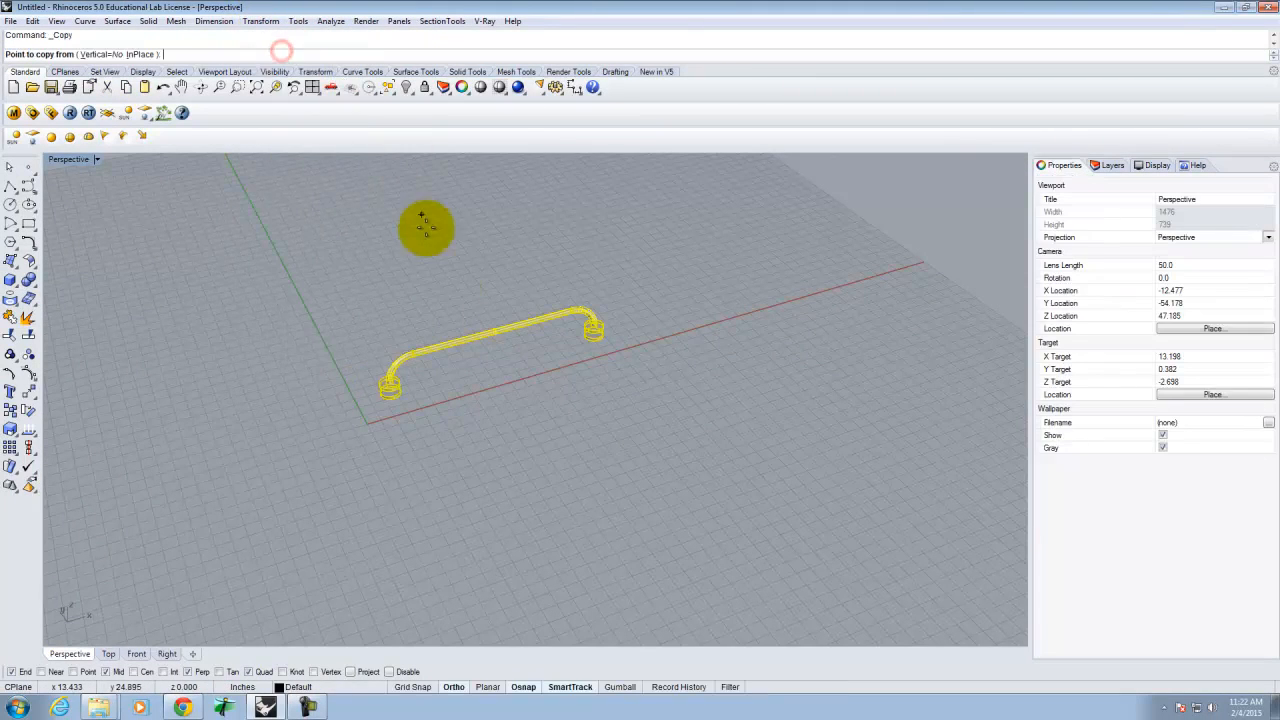
pyautogui.scroll(4, 555, 292)
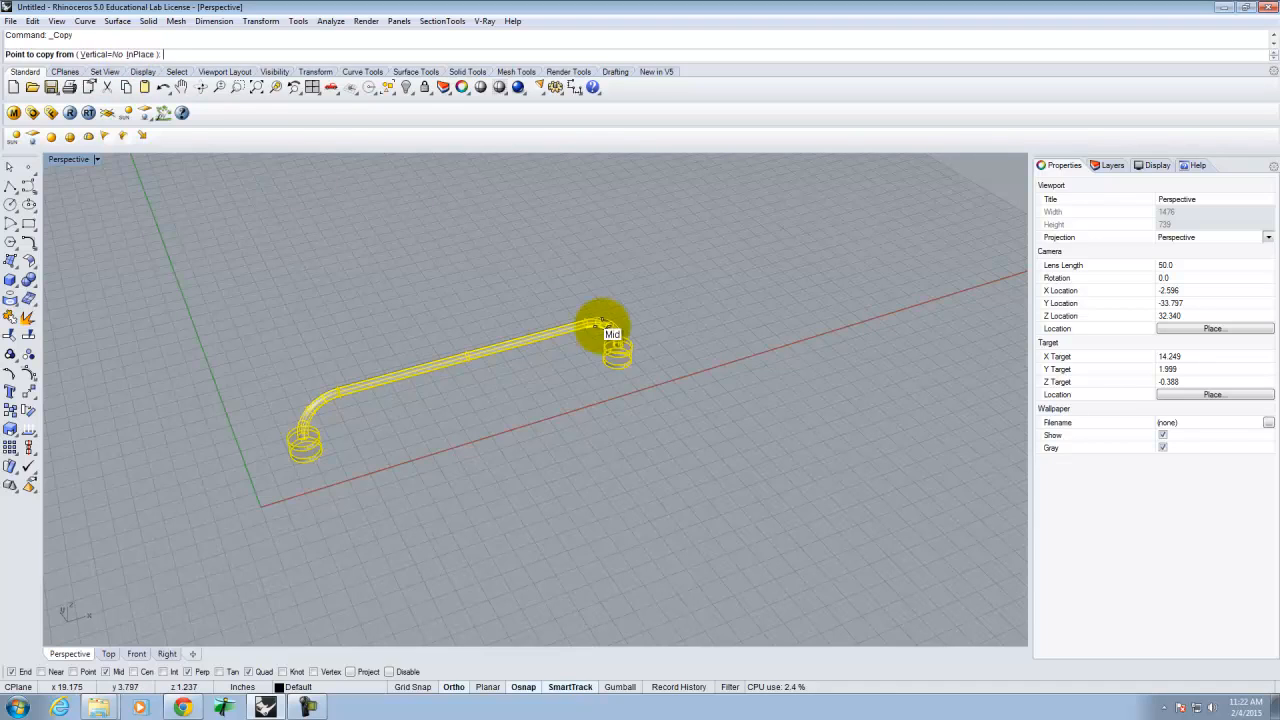
pyautogui.scroll(-4, 582, 477)
pyautogui.click(660, 438)
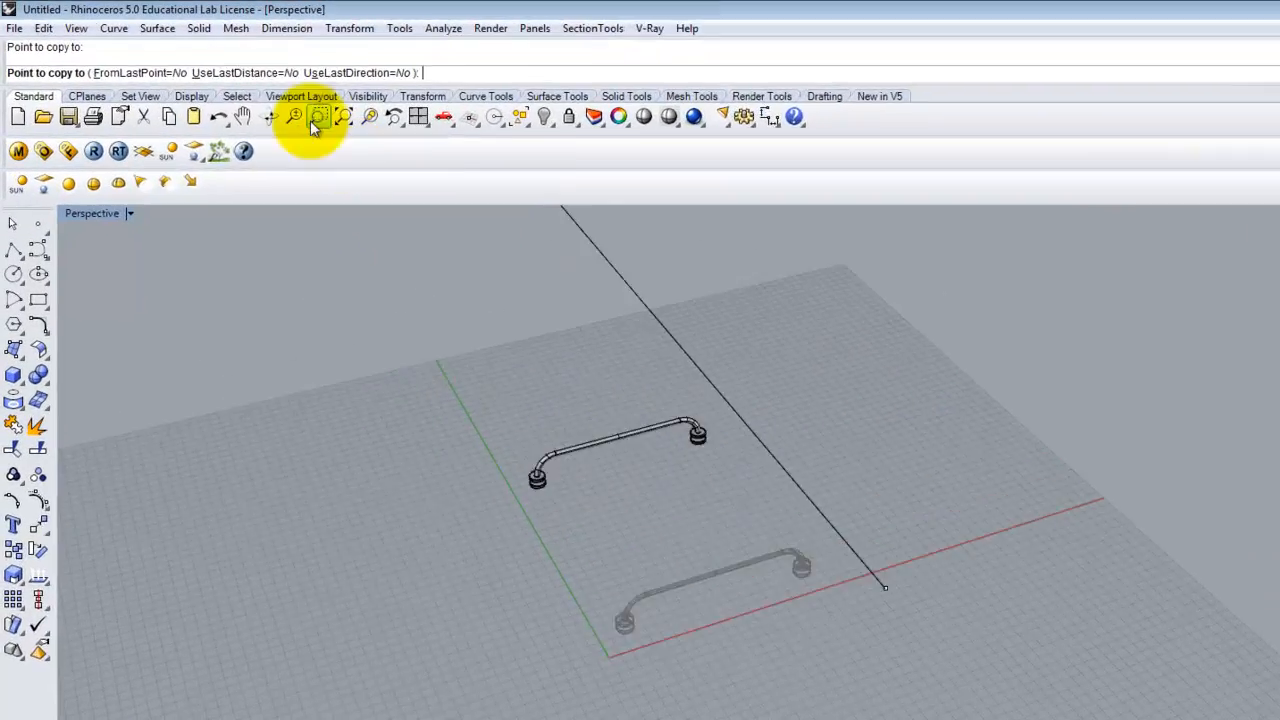
pyautogui.press('Escape')
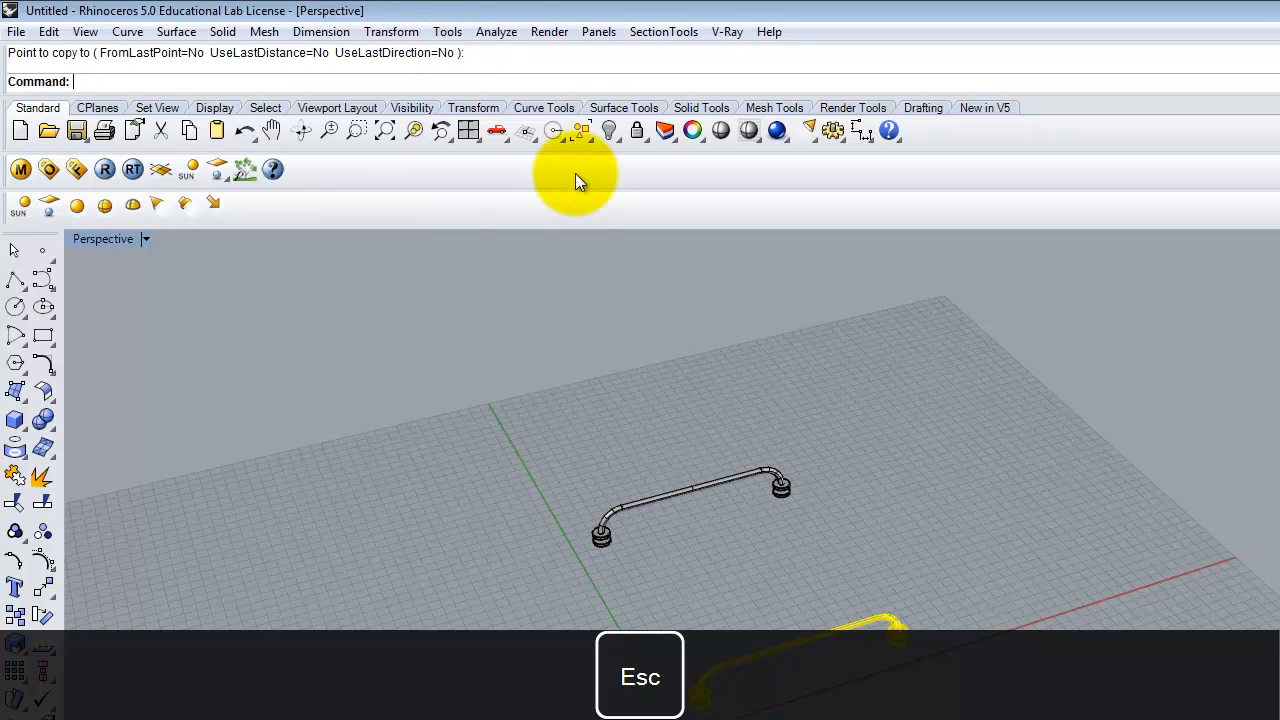
# - Duplicate the original handle in place and rotate the selected one 90° about the midpoint of its pipe to form a cross
pyautogui.press('Return')
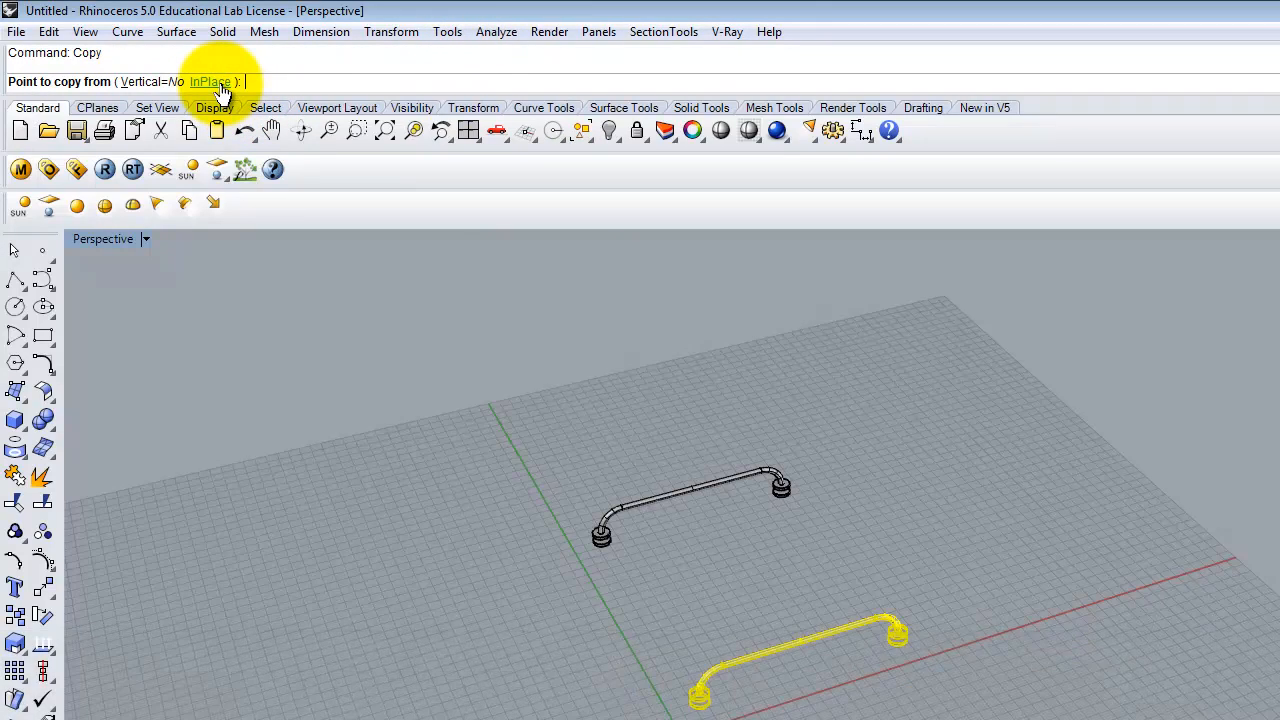
pyautogui.click(218, 84)
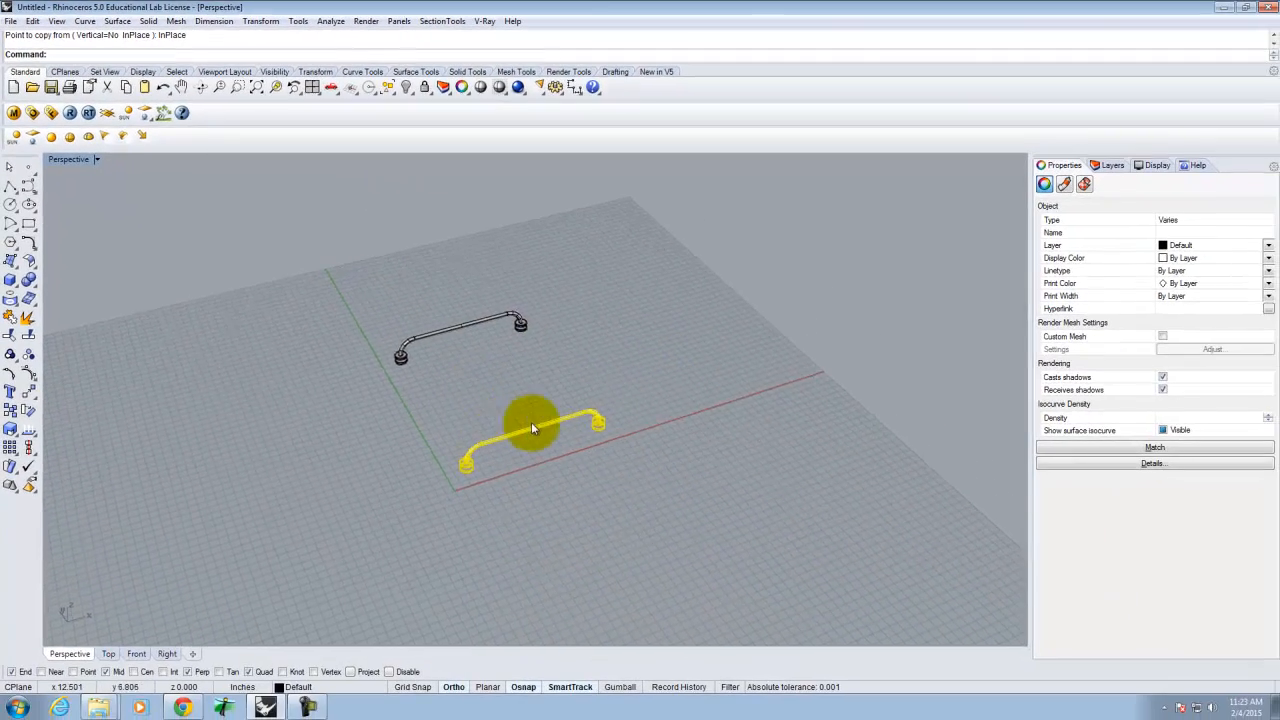
pyautogui.scroll(7, 815, 652)
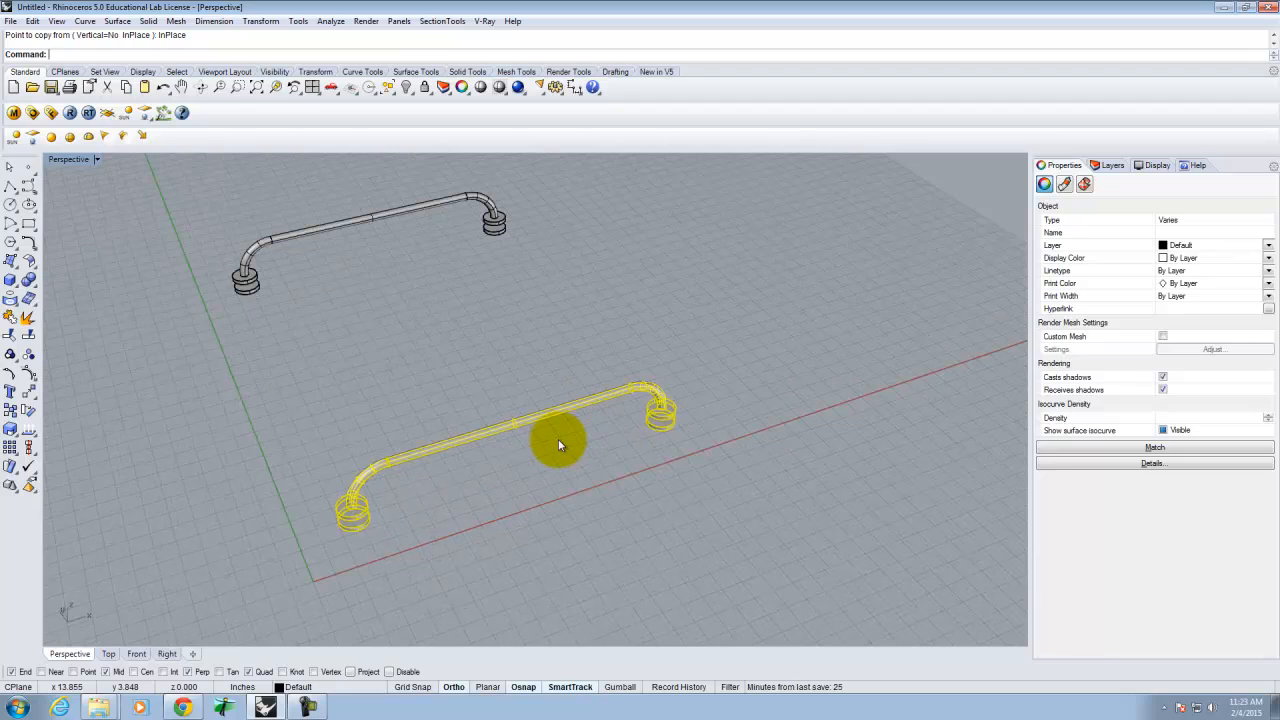
pyautogui.press('Return')
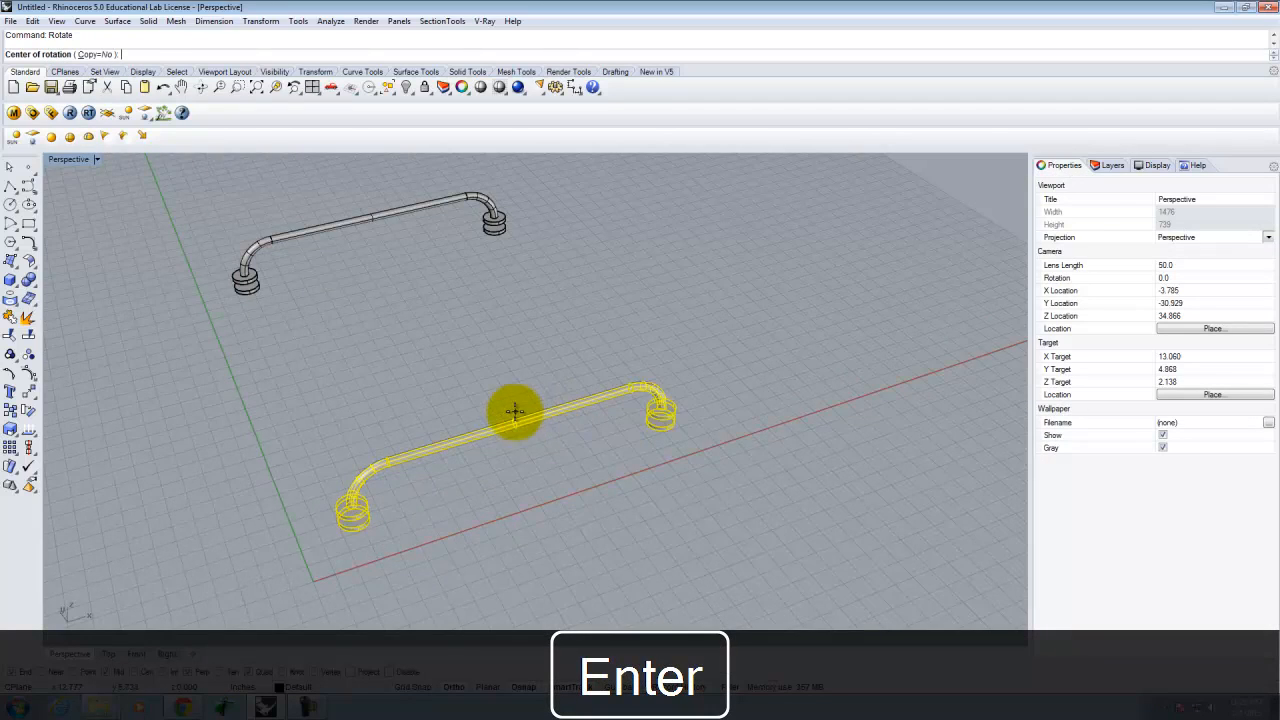
pyautogui.scroll(8, 514, 412)
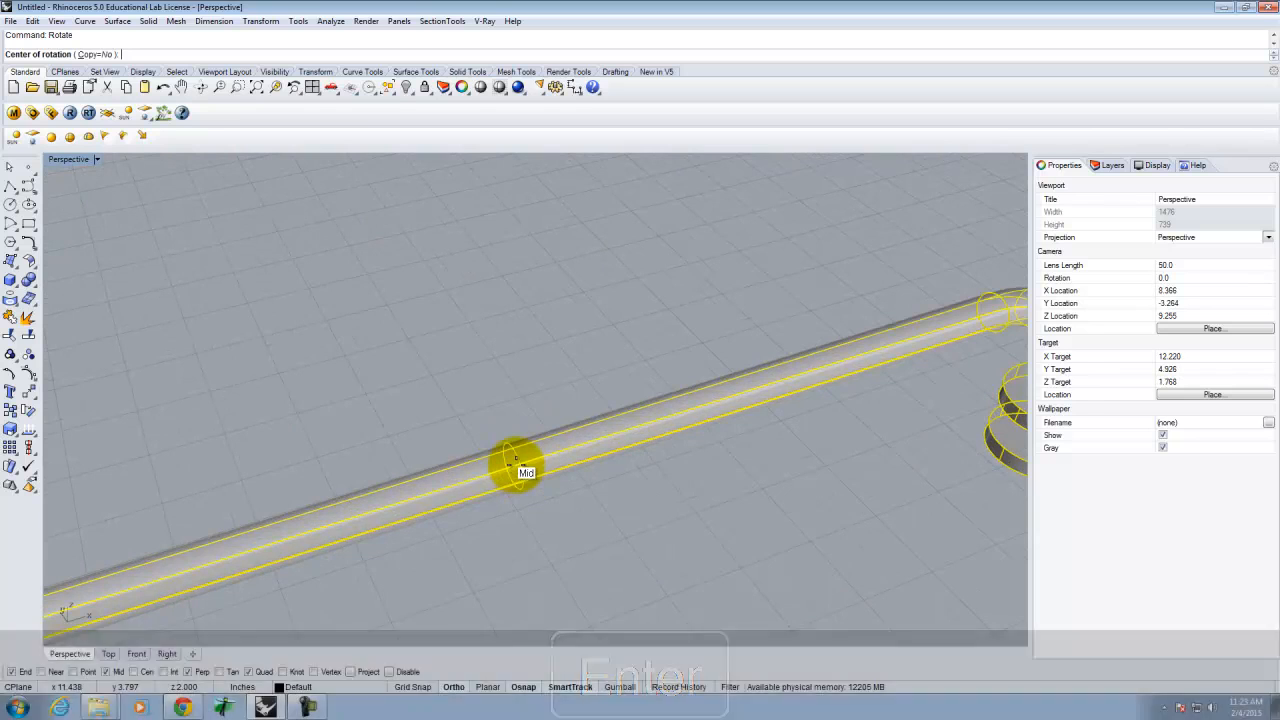
pyautogui.click(513, 466)
pyautogui.scroll(-8, 540, 475)
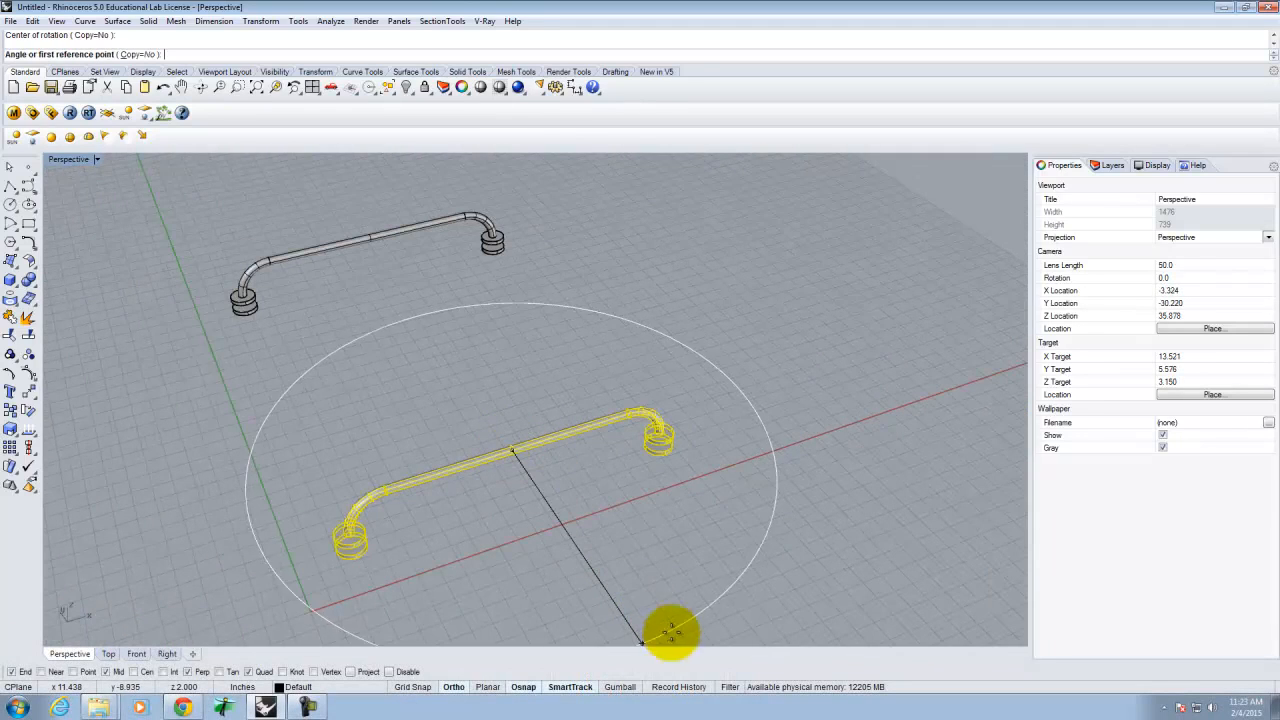
pyautogui.click(652, 590)
pyautogui.click(790, 377)
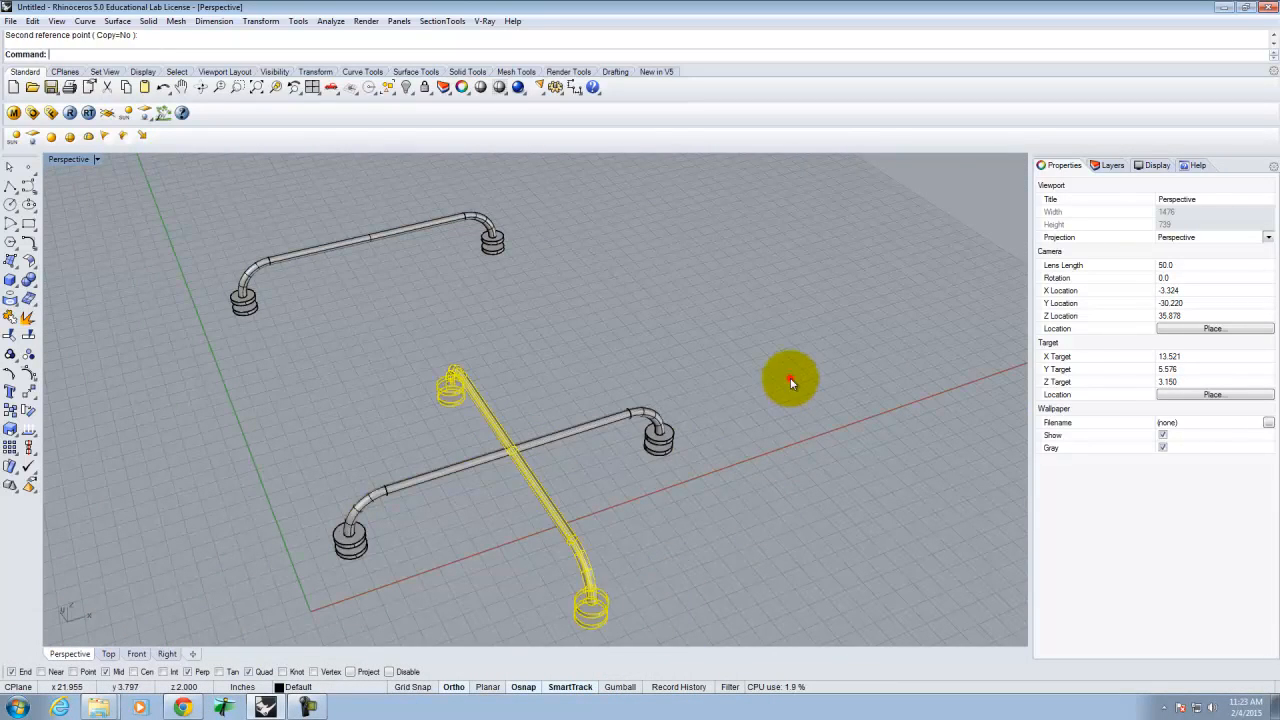
pyautogui.scroll(-4, 528, 401)
pyautogui.click(620, 482)
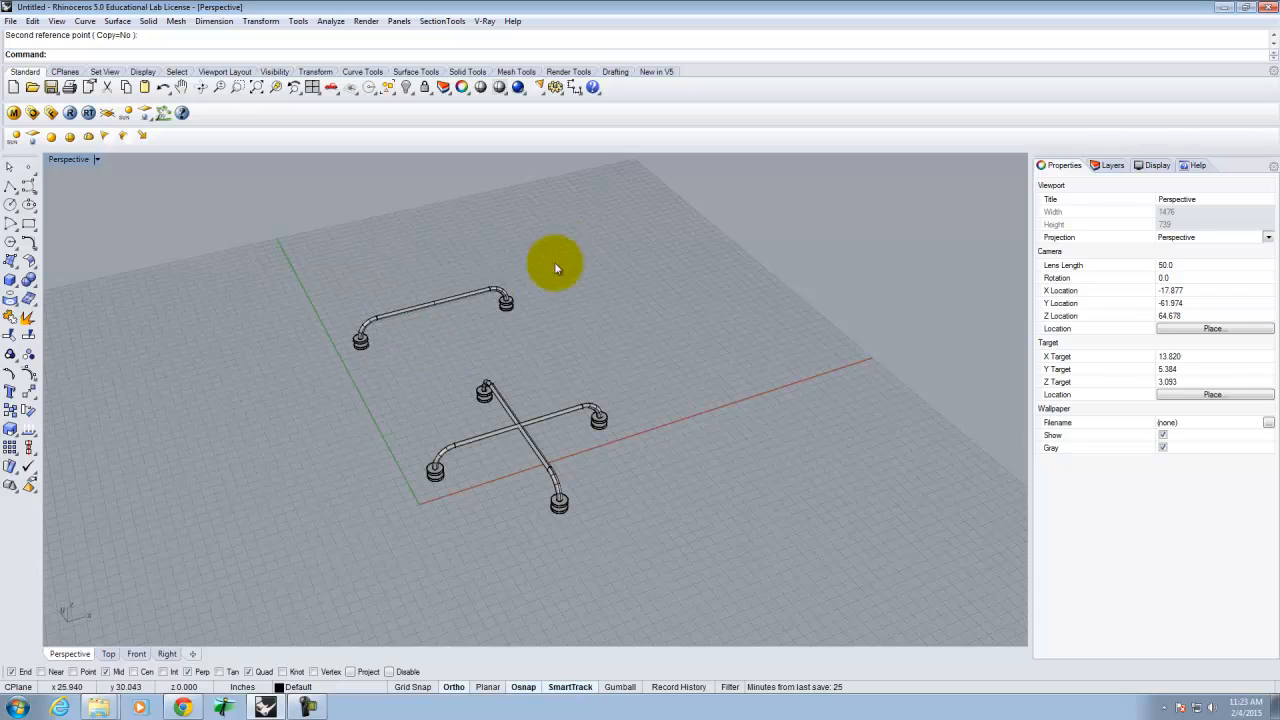
# - Move the rear handle along the X axis to beyond the edge of the grid, away from the crossed handles
pyautogui.moveTo(438, 316); pyautogui.dragTo(327, 356)
pyautogui.write('m')
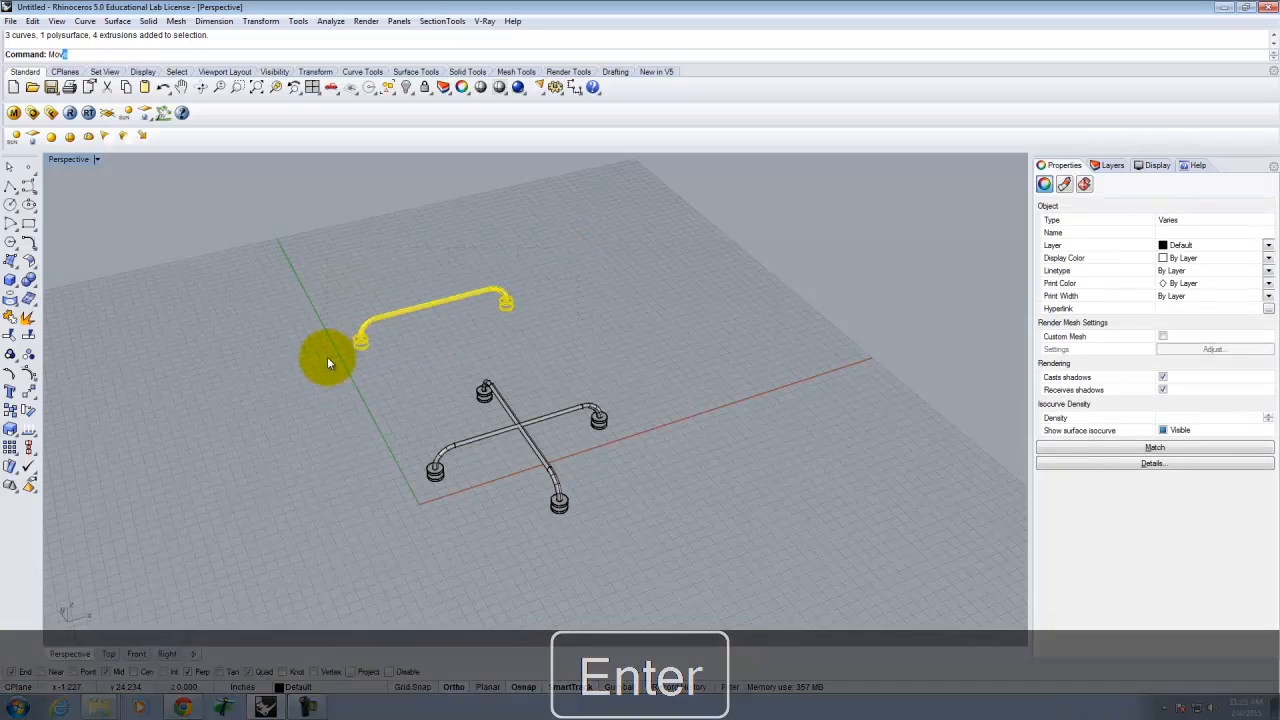
pyautogui.press('Return')
pyautogui.click(327, 356)
pyautogui.click(714, 291)
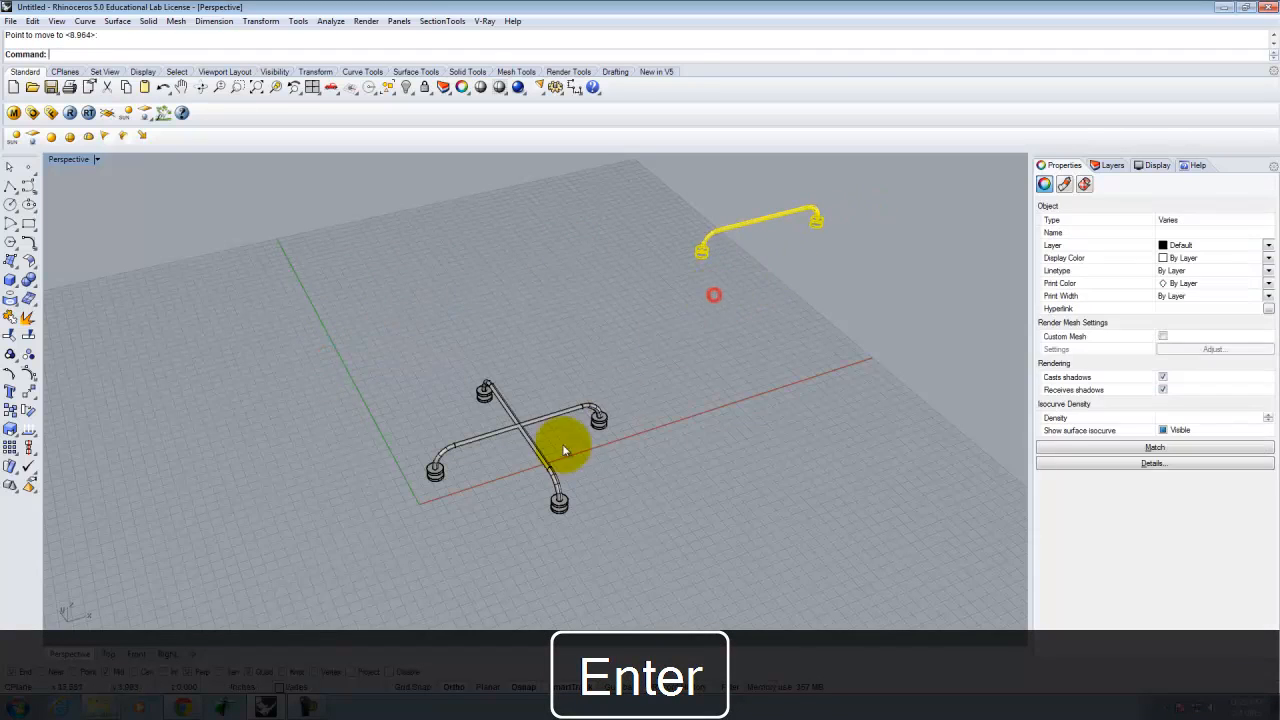
pyautogui.moveTo(616, 400); pyautogui.dragTo(614, 323, button='right')
pyautogui.scroll(6, 613, 319)
pyautogui.press('Escape')
# - Copy the handle beyond the grid edge farther back along the Y axis
pyautogui.moveTo(859, 336); pyautogui.dragTo(500, 568)
pyautogui.write('copy')
pyautogui.press('Return')
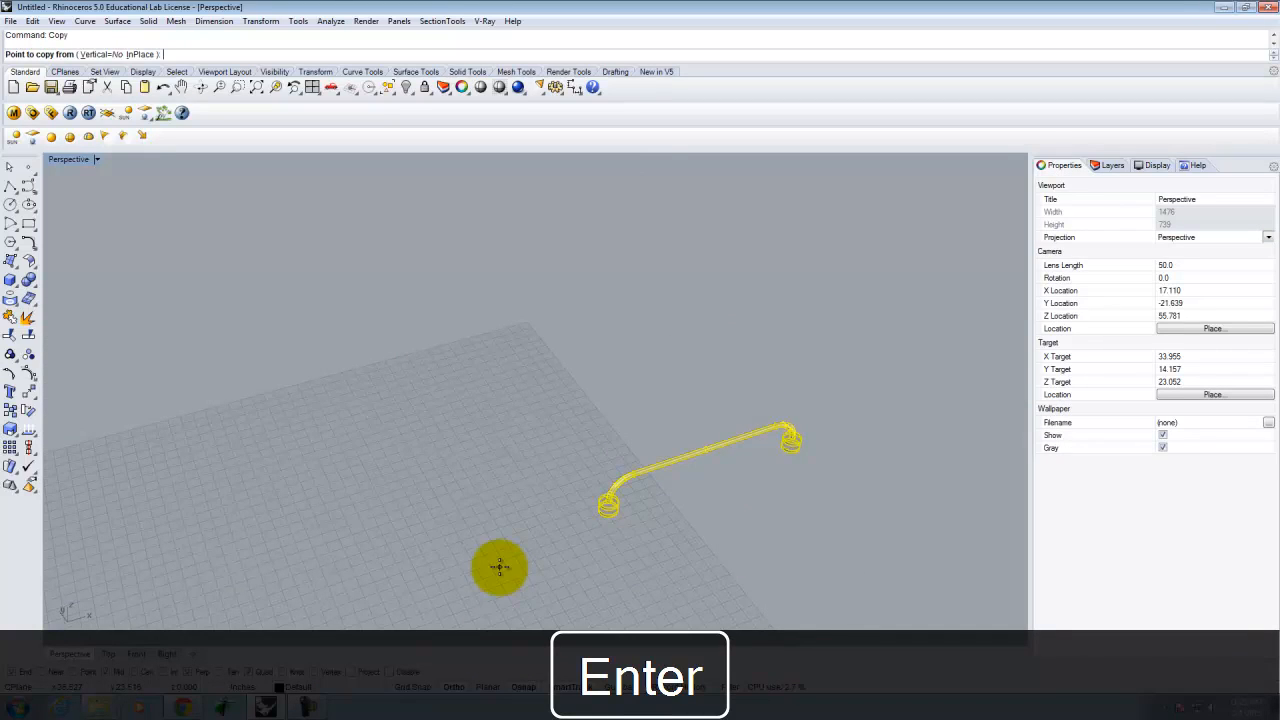
pyautogui.click(499, 566)
pyautogui.click(330, 412)
pyautogui.press('Escape')
# - Rotate the rear handle beyond the grid edge a quarter turn about the midpoint of its pipe
pyautogui.moveTo(404, 206); pyautogui.dragTo(712, 399)
pyautogui.press('Return')
pyautogui.scroll(3, 605, 315)
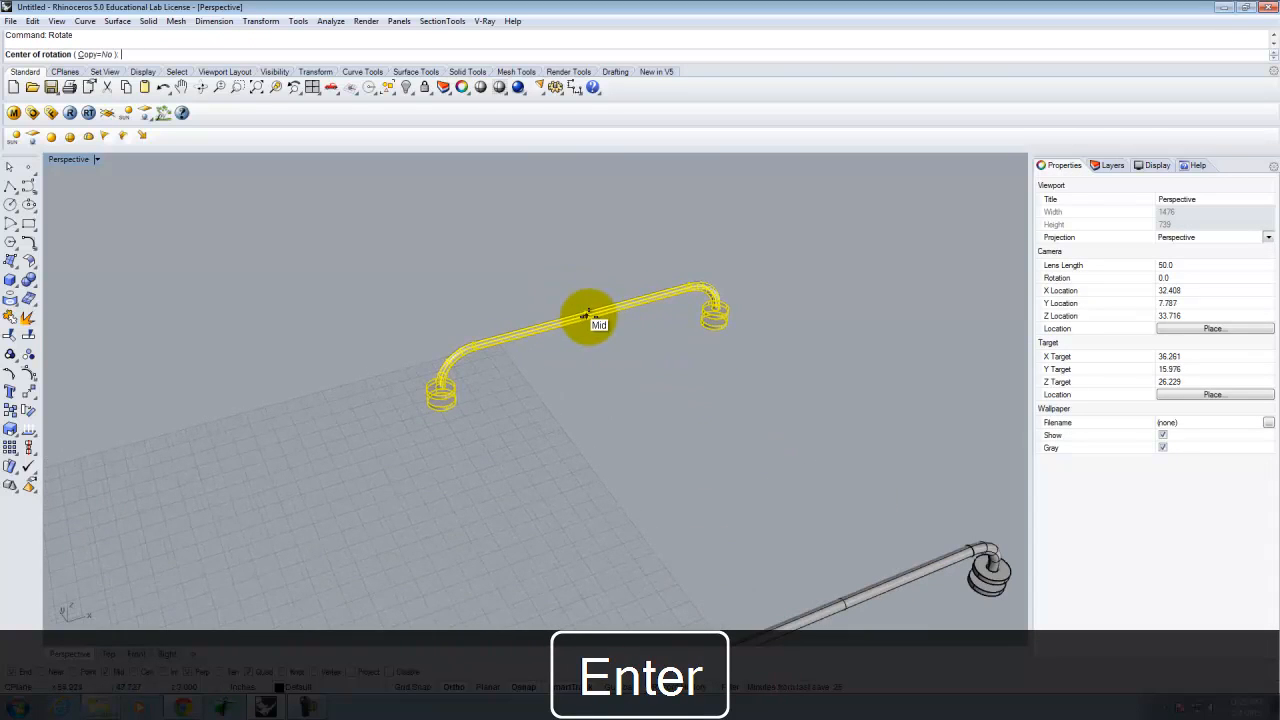
pyautogui.click(588, 318)
pyautogui.click(630, 388)
pyautogui.click(464, 360)
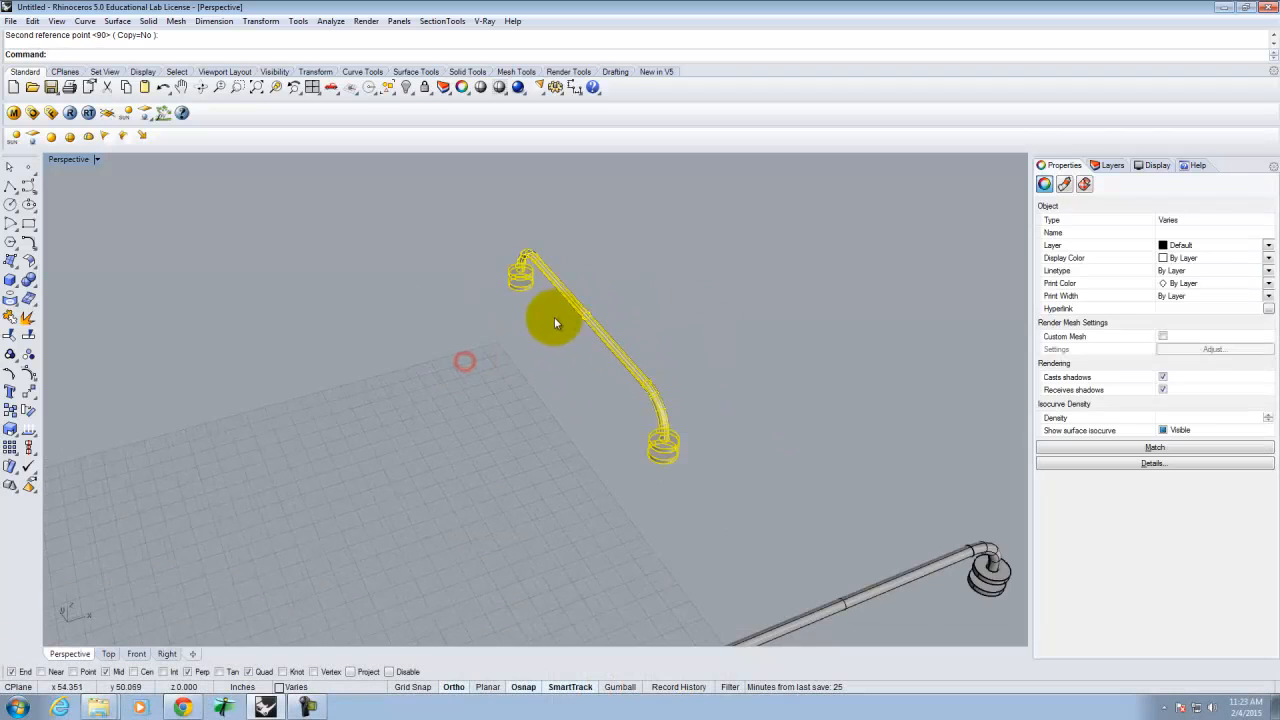
# - Move the rotated handle by its pipe midpoint onto the middle of the other handle beyond the grid edge, forming a second cross
pyautogui.scroll(-2, 560, 325)
pyautogui.write('move')
pyautogui.press('Return')
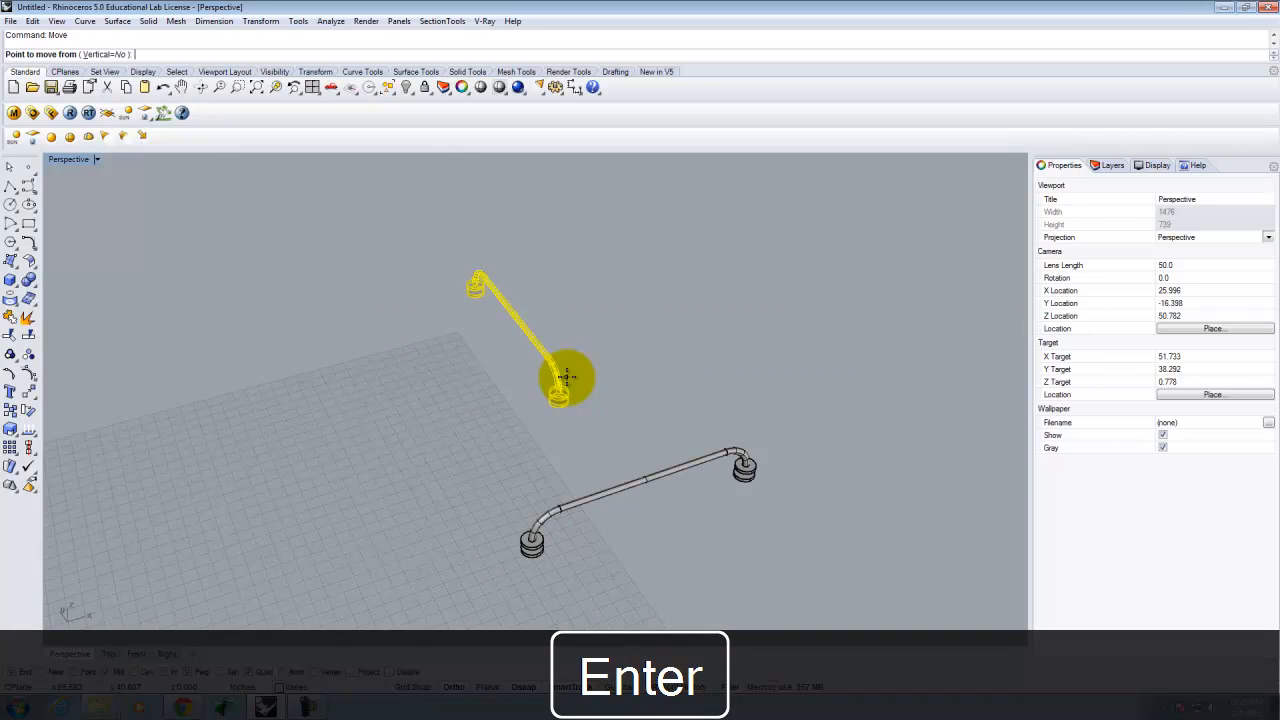
pyautogui.scroll(9, 503, 307)
pyautogui.click(511, 326)
pyautogui.scroll(-15, 480, 293)
pyautogui.scroll(-5, 480, 304)
pyautogui.scroll(13, 508, 322)
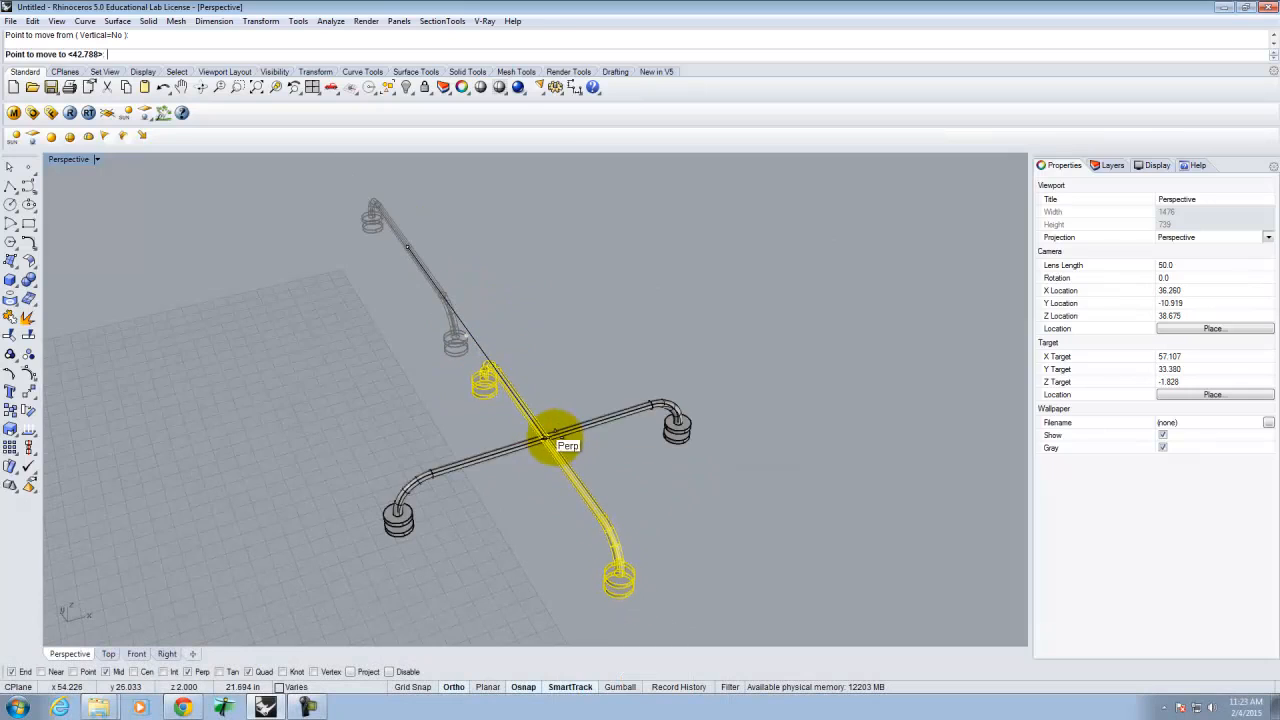
pyautogui.click(552, 440)
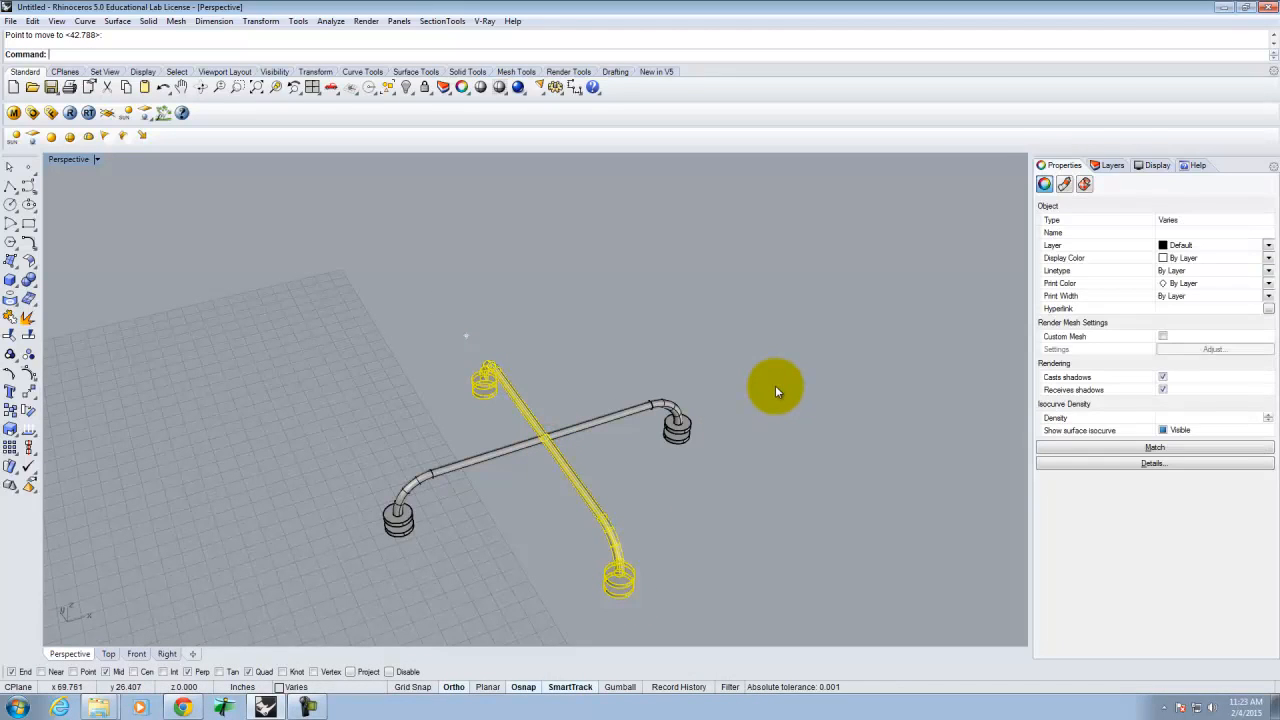
pyautogui.click(807, 283)
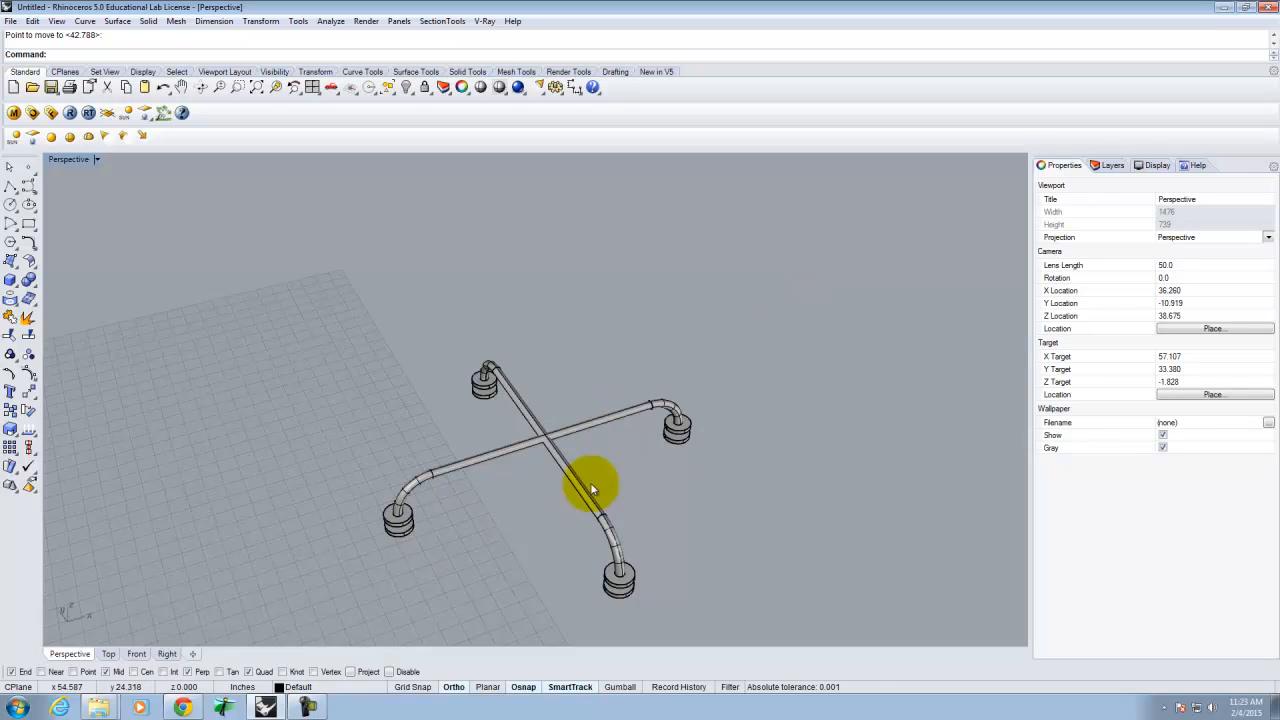
# - With the Center snap enabled, move the crossed handles near the origin from the bottom centre of the nearest end's upper disc to 0,0,0
pyautogui.moveTo(590, 482); pyautogui.dragTo(932, 440, button='right')
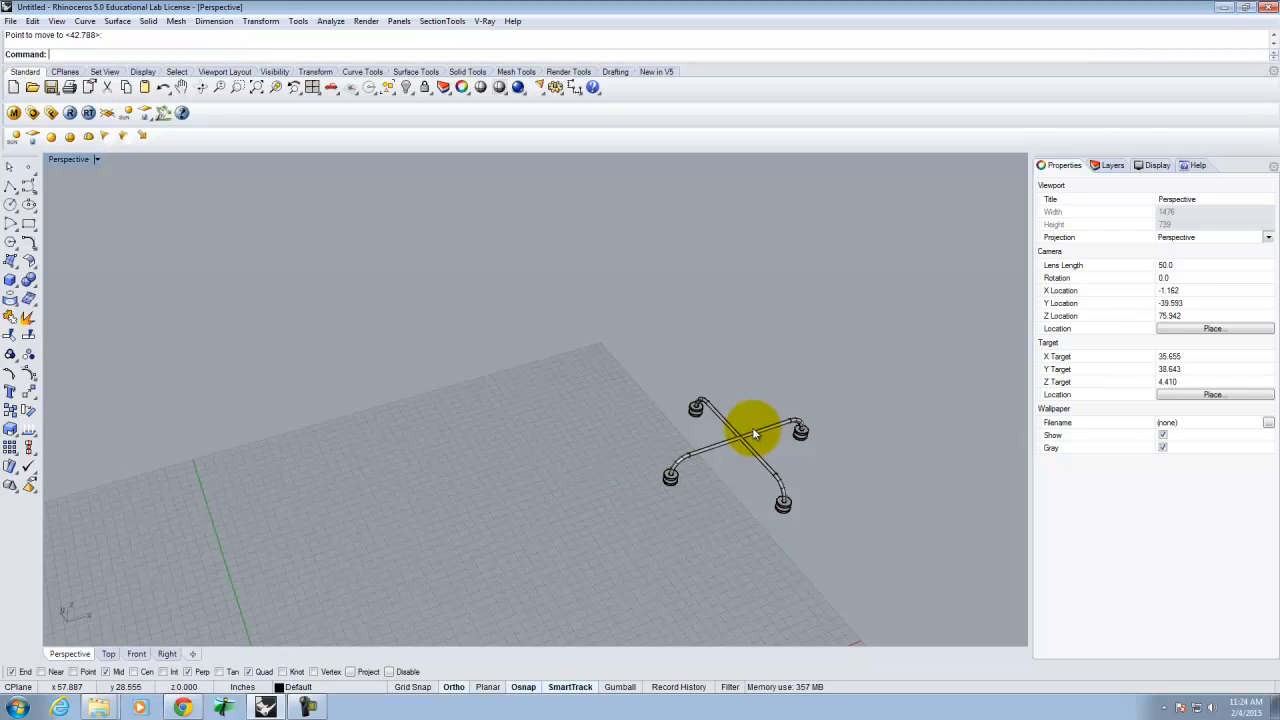
pyautogui.scroll(-10, 685, 228)
pyautogui.scroll(12, 689, 342)
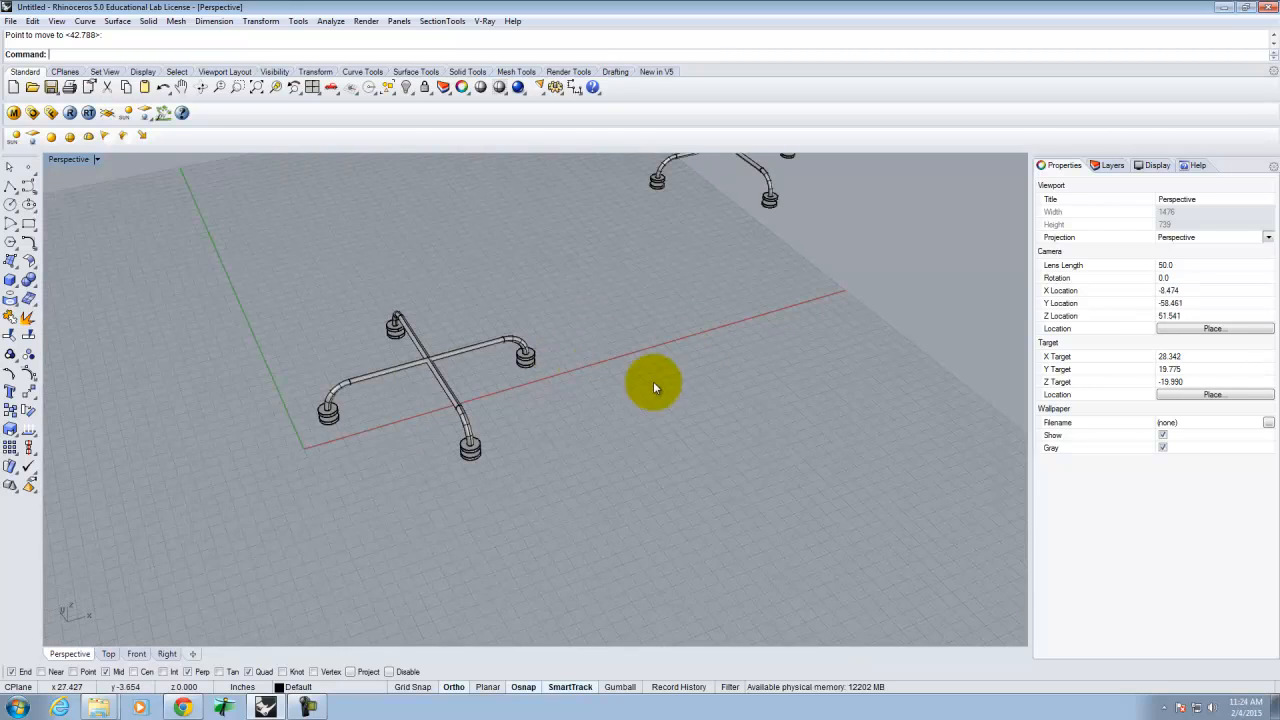
pyautogui.moveTo(643, 460); pyautogui.dragTo(615, 463, button='right')
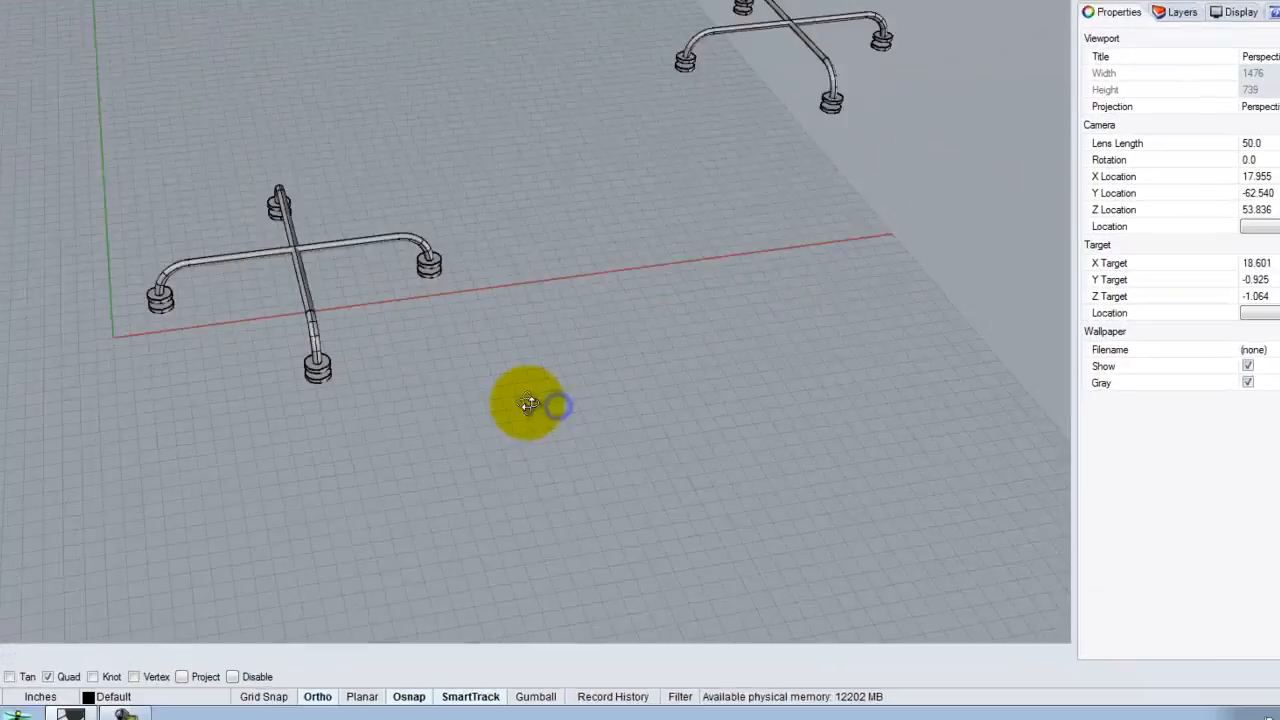
pyautogui.moveTo(528, 404); pyautogui.dragTo(318, 305, button='right')
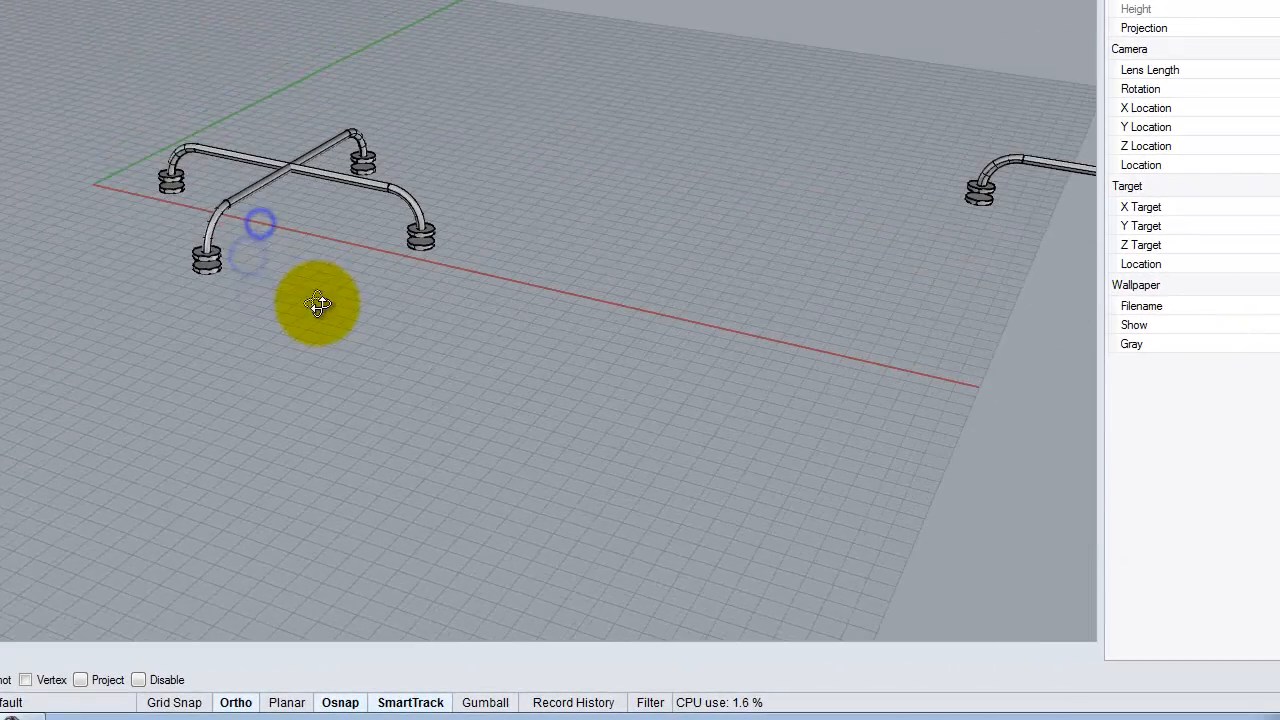
pyautogui.moveTo(64, 69); pyautogui.dragTo(562, 354)
pyautogui.scroll(5, 35, 197)
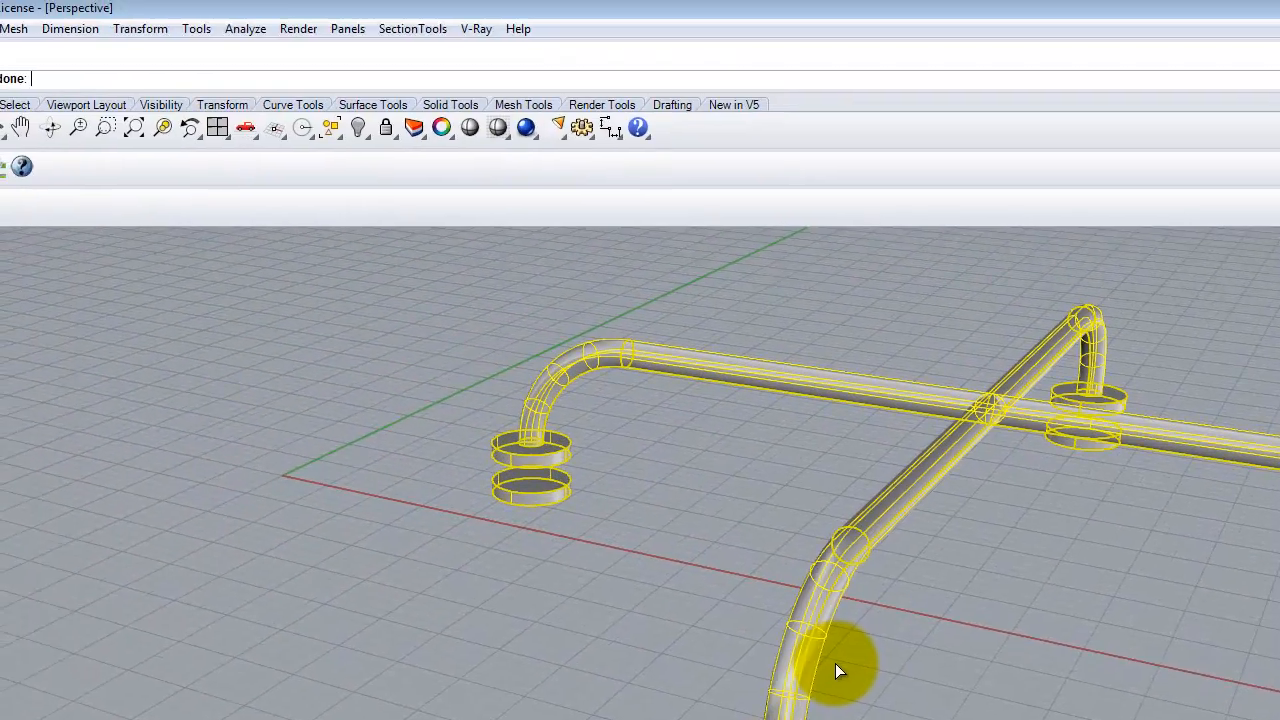
pyautogui.write('move')
pyautogui.press('Return')
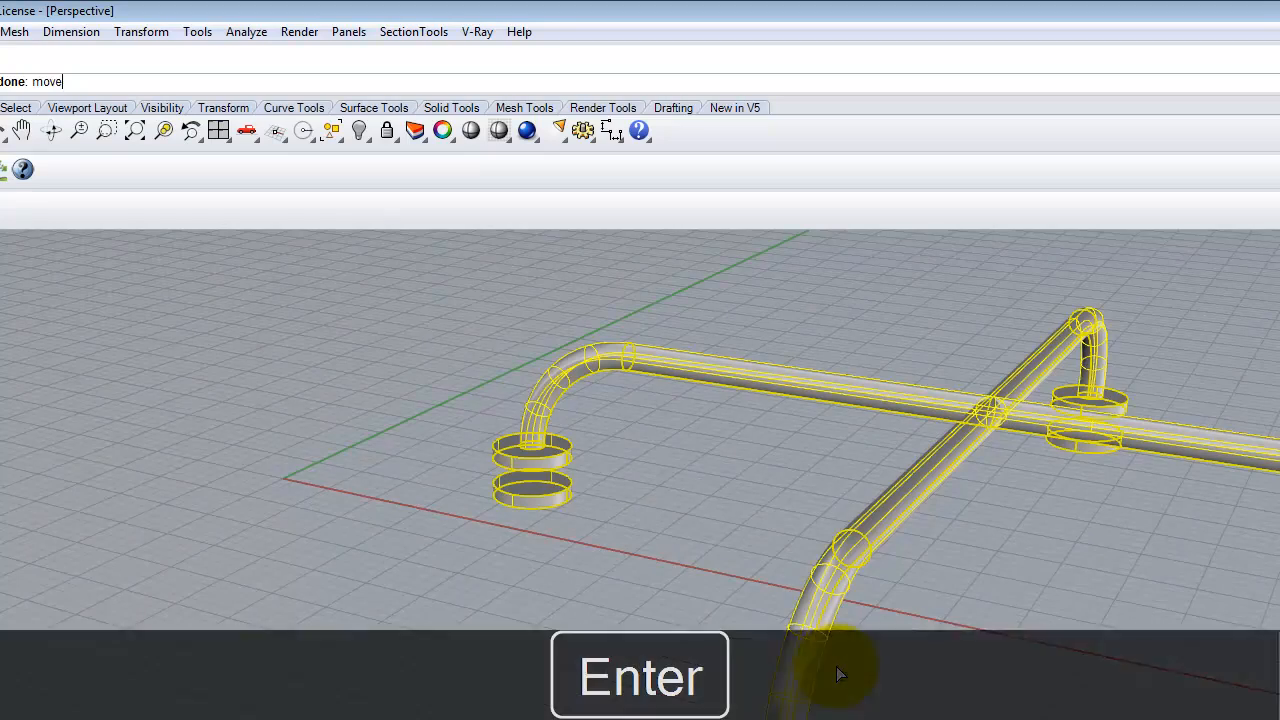
pyautogui.scroll(5, 545, 457)
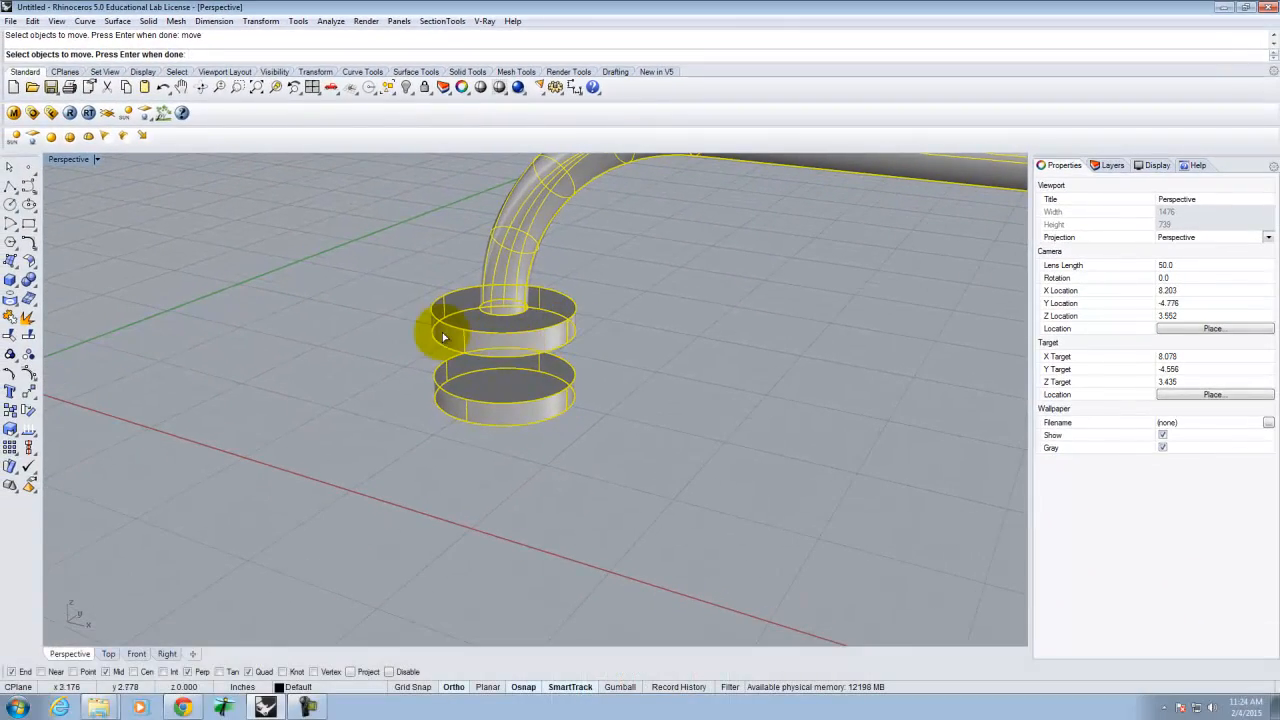
pyautogui.press('Return')
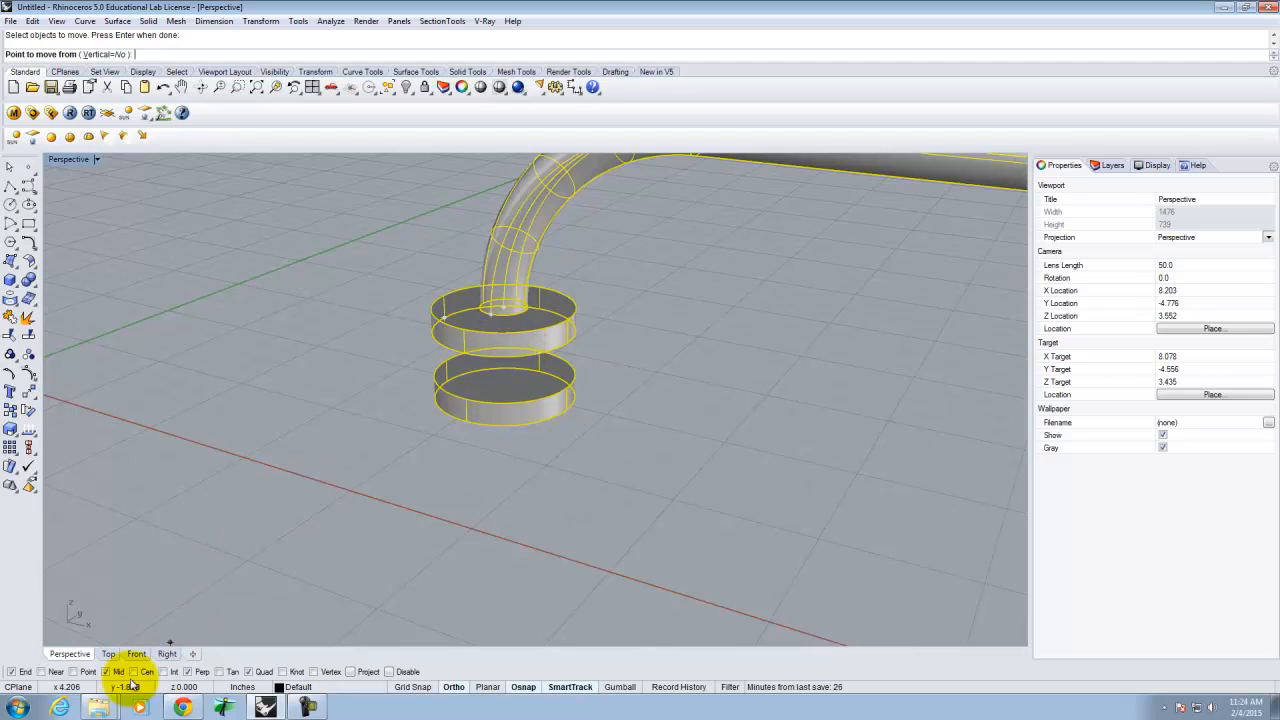
pyautogui.click(134, 674)
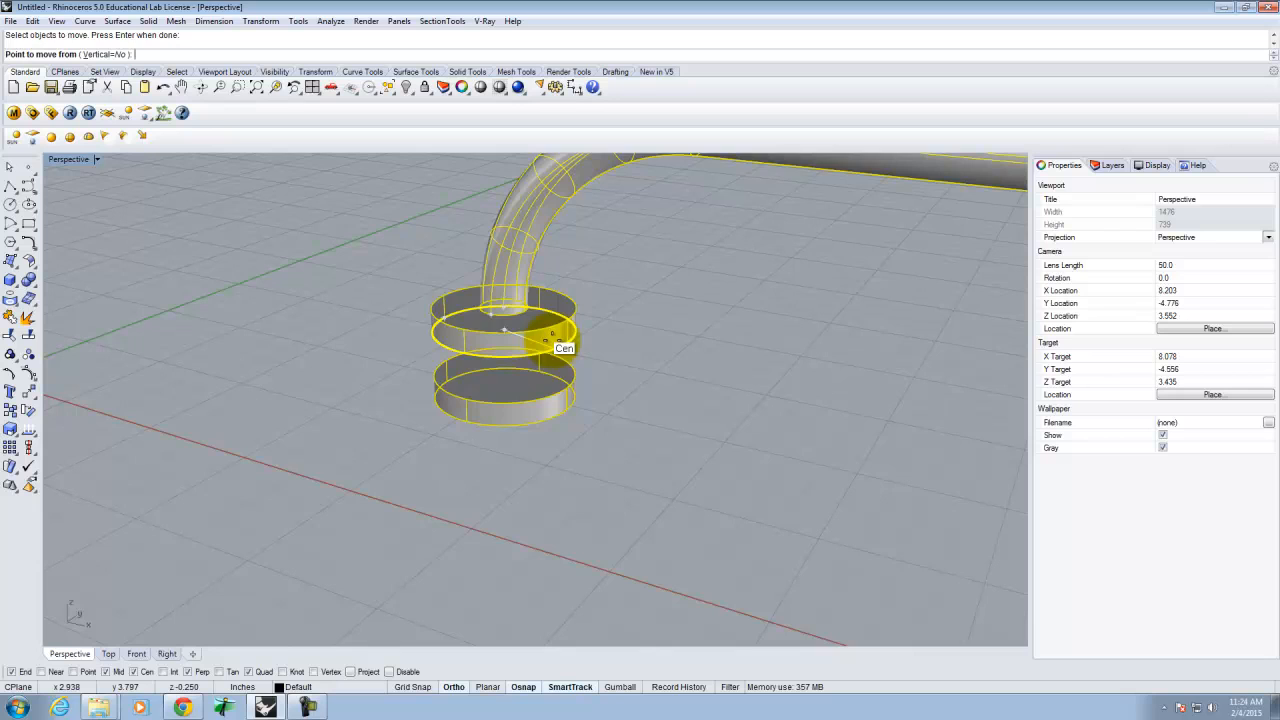
pyautogui.click(551, 335)
pyautogui.scroll(-5, 163, 286)
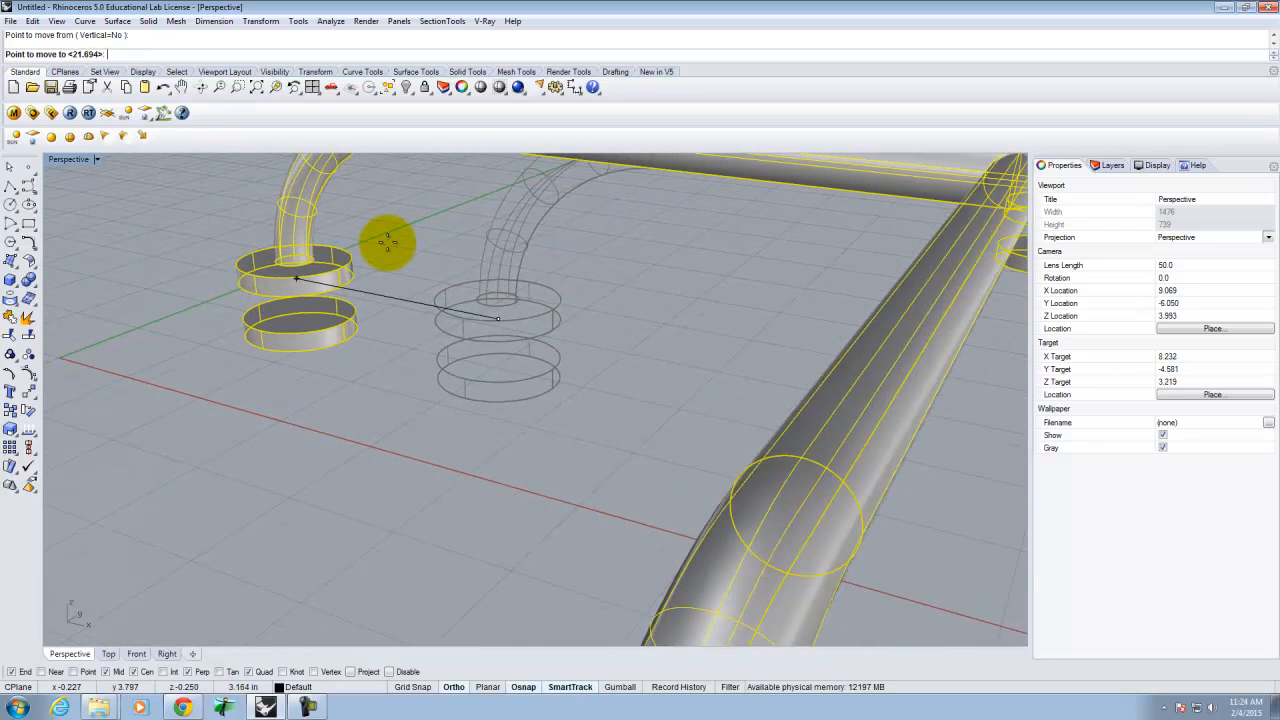
pyautogui.write('0,0,0')
pyautogui.press('Return')
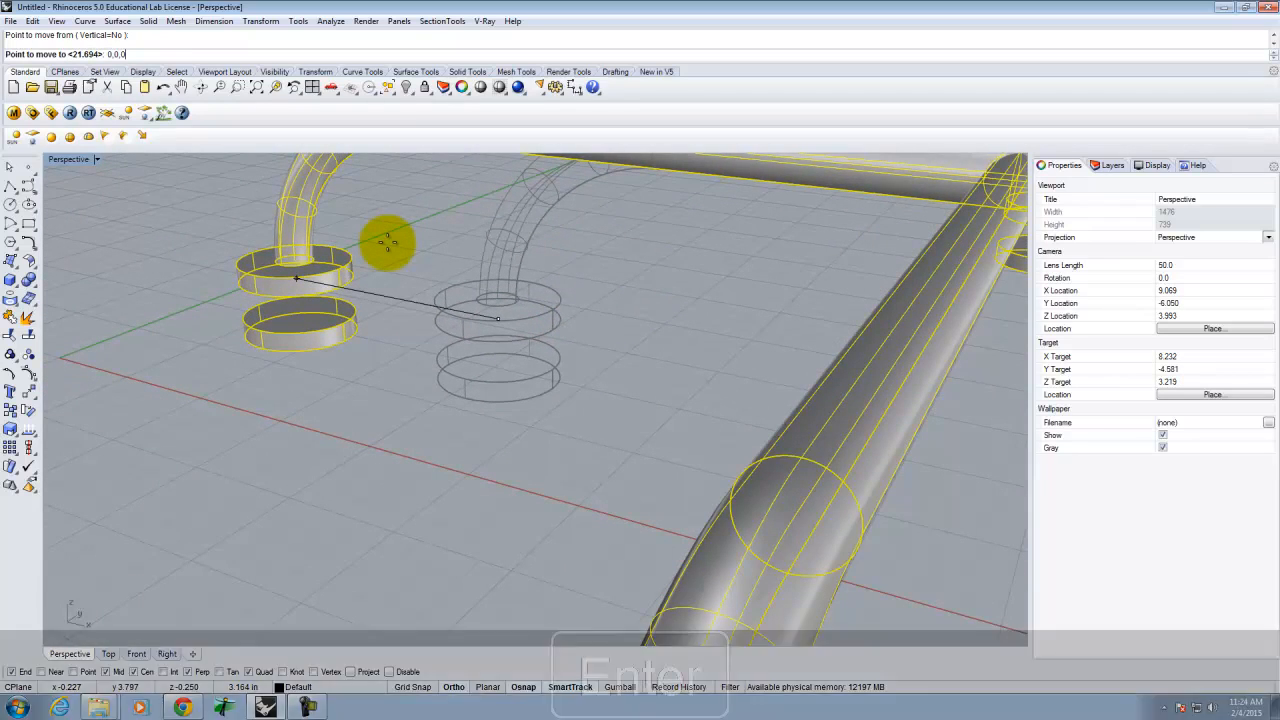
pyautogui.scroll(-8, 388, 245)
pyautogui.scroll(-12, 491, 334)
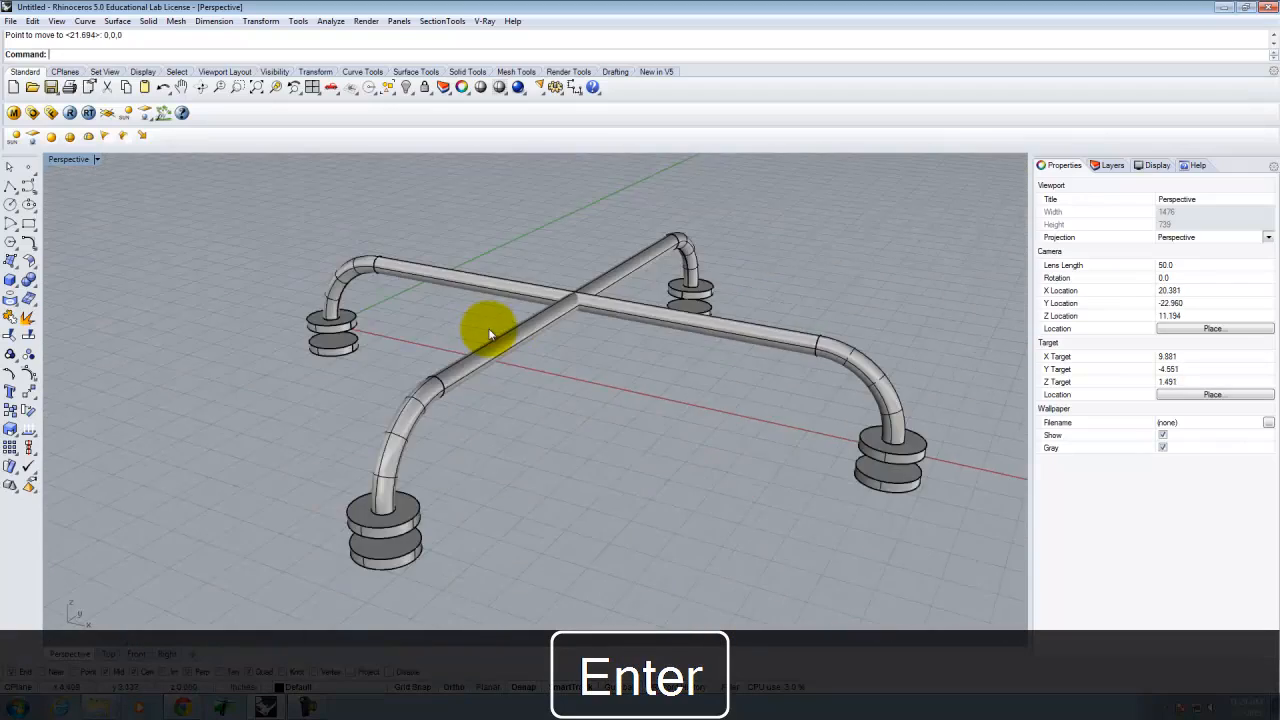
# - Rotate the crossed handles at the origin about the point 0,0
pyautogui.moveTo(385, 286); pyautogui.dragTo(443, 363, button='right')
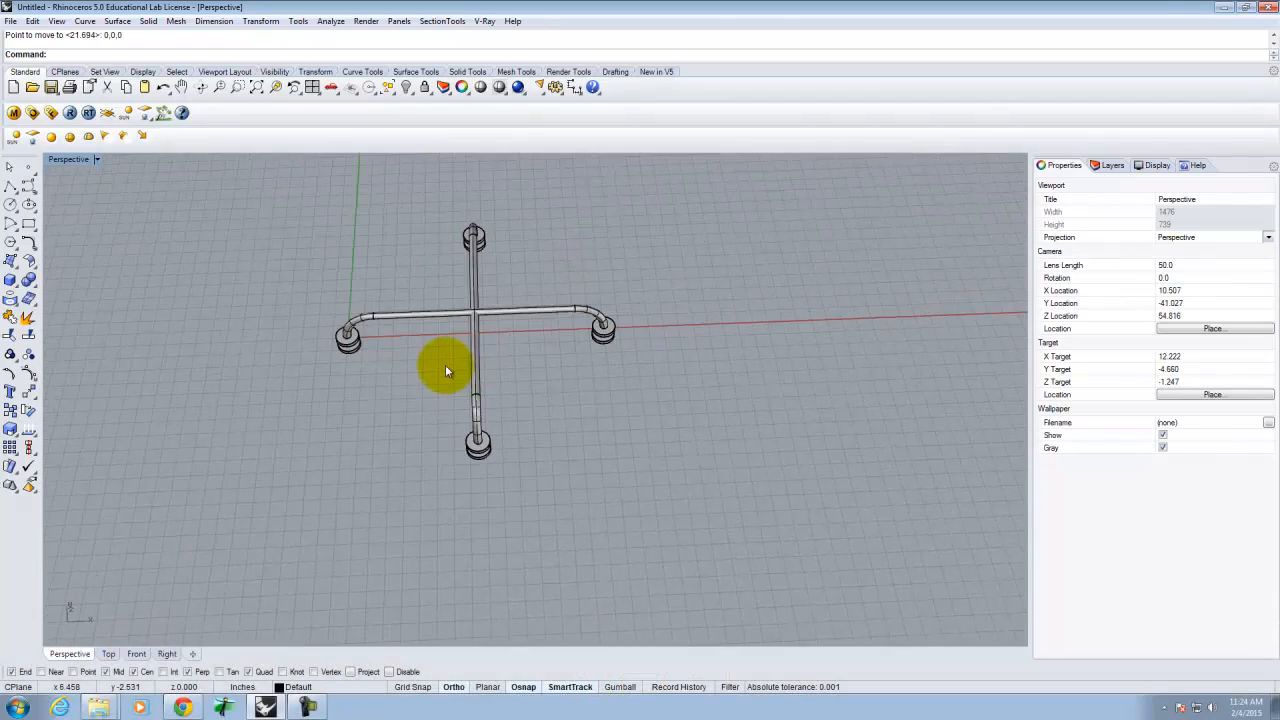
pyautogui.scroll(-5, 443, 363)
pyautogui.moveTo(334, 251); pyautogui.dragTo(624, 484)
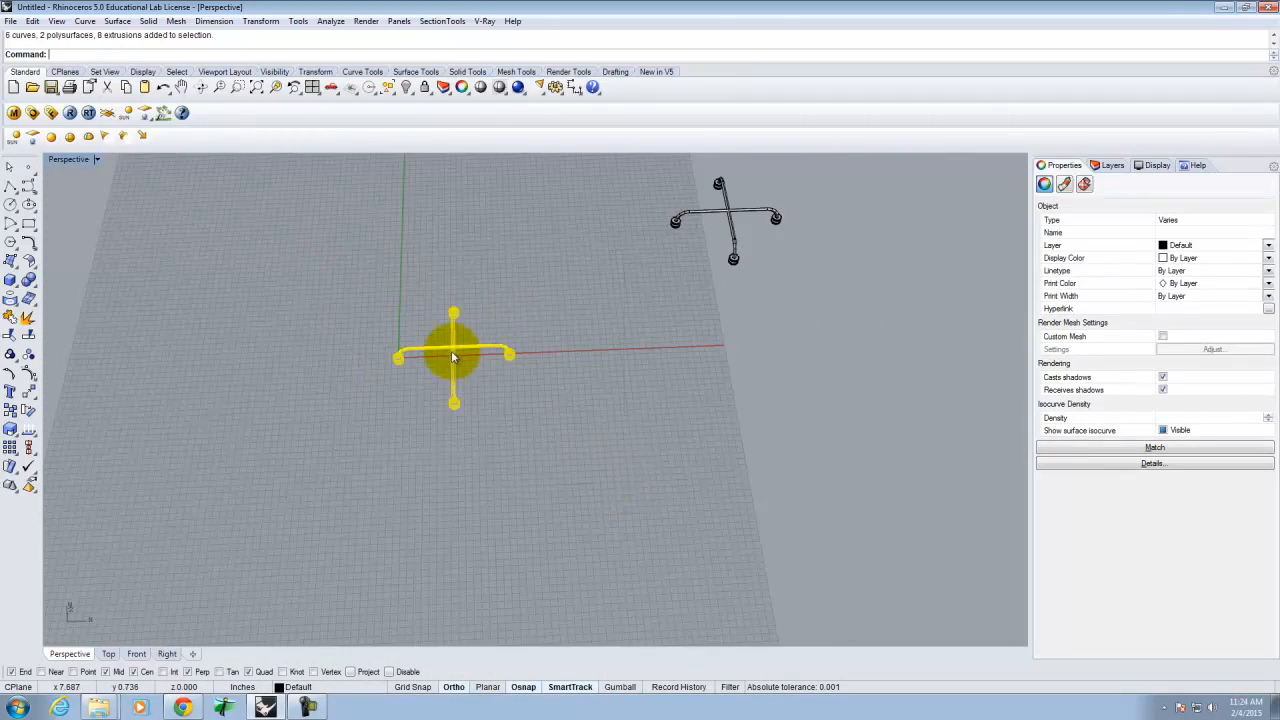
pyautogui.write('Ro')
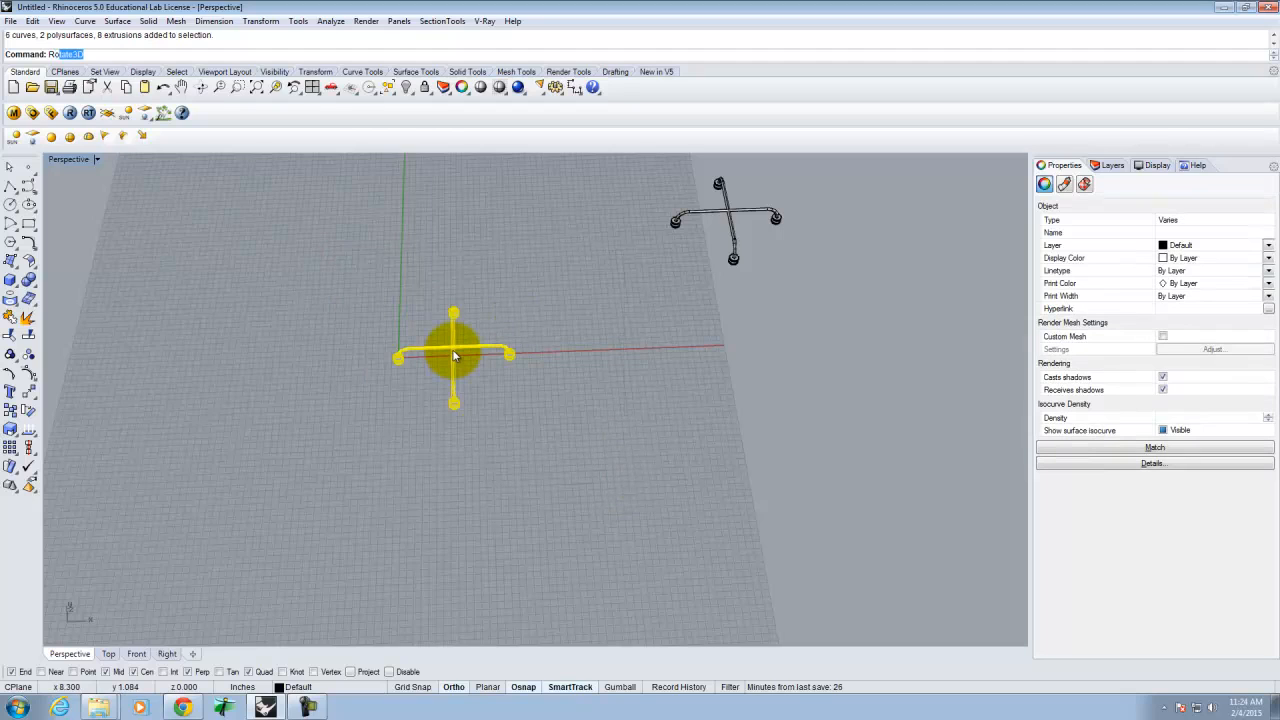
pyautogui.write('tate')
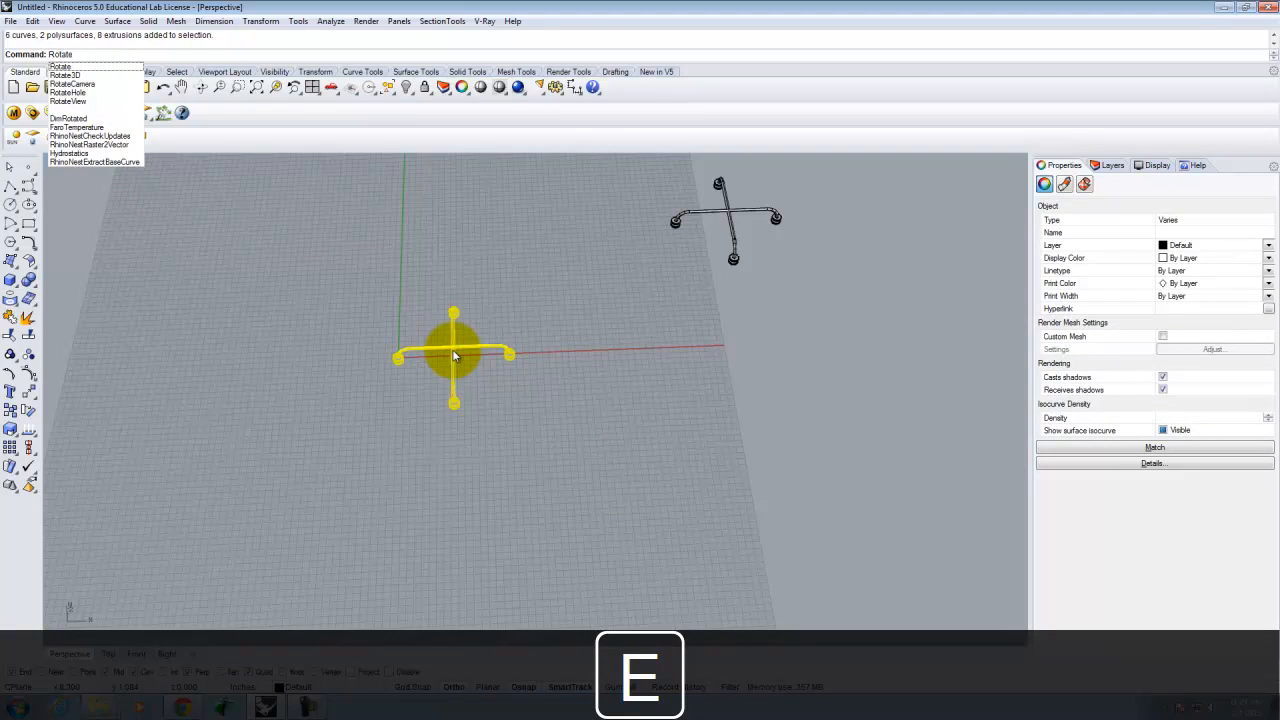
pyautogui.press('Return')
pyautogui.write('0,0')
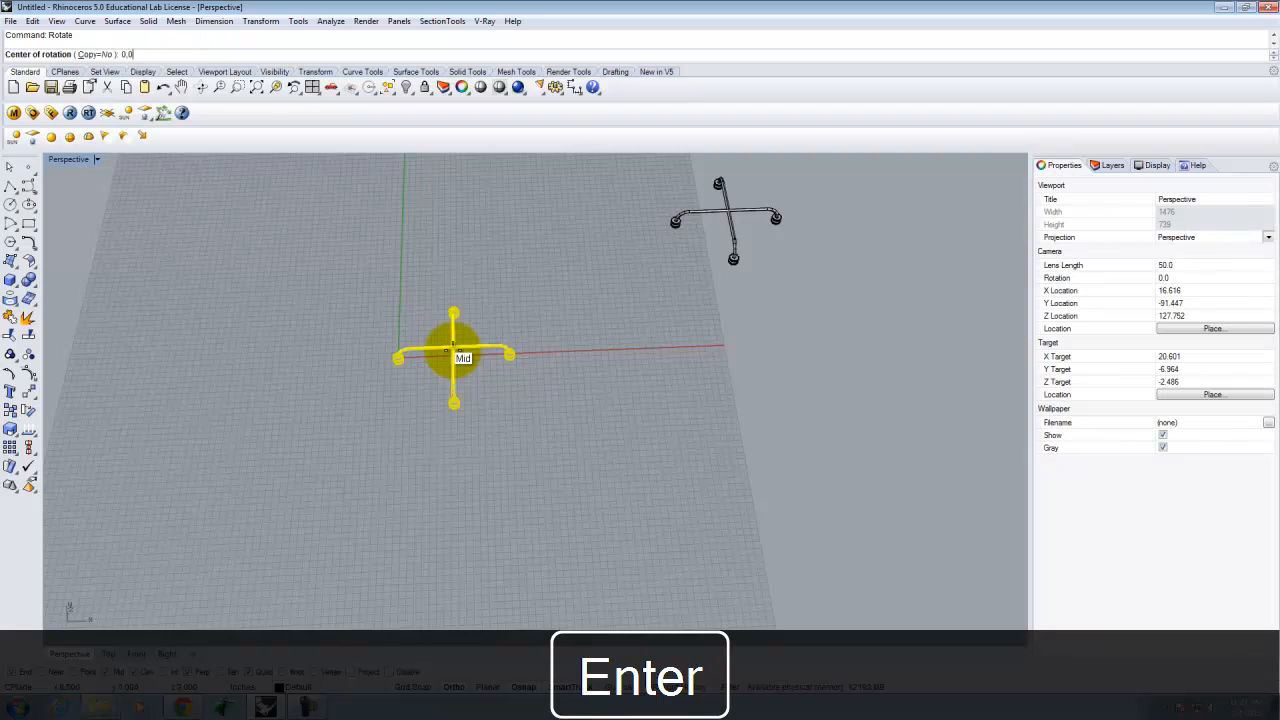
pyautogui.press('Return')
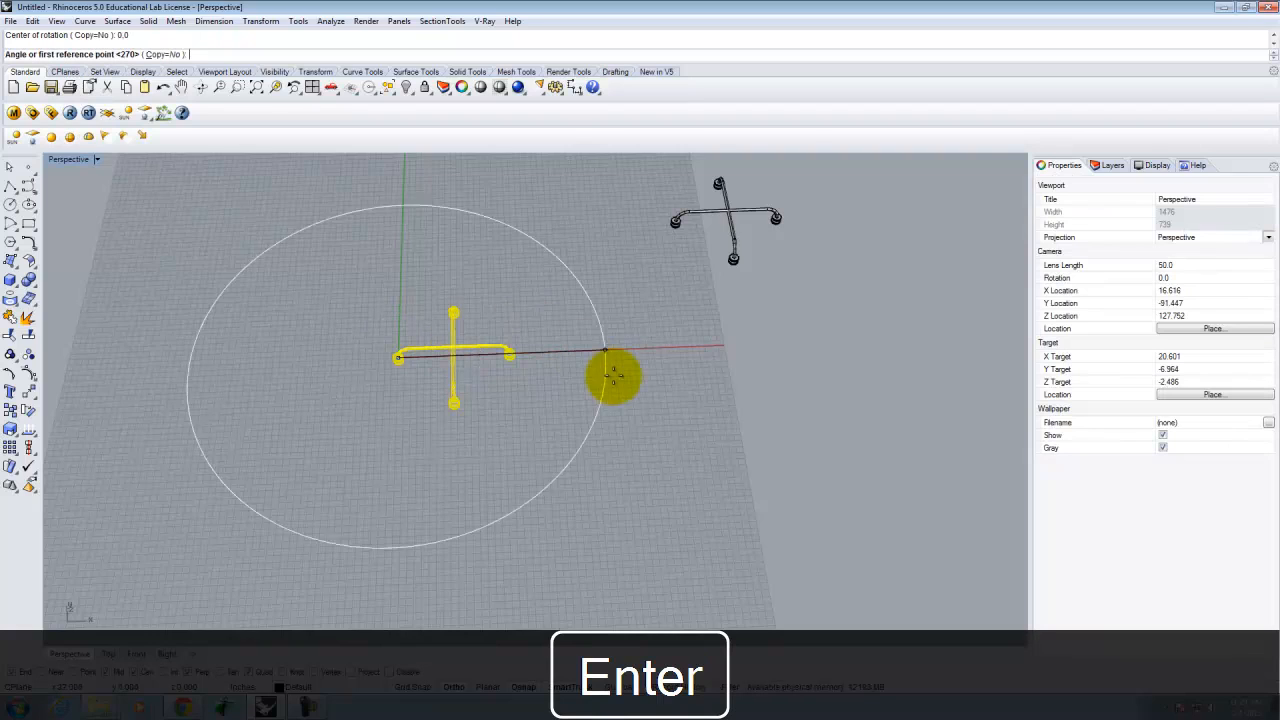
# - Rotate the selected four-legged frame 45 degrees about the origin 0,0
pyautogui.click(625, 385)
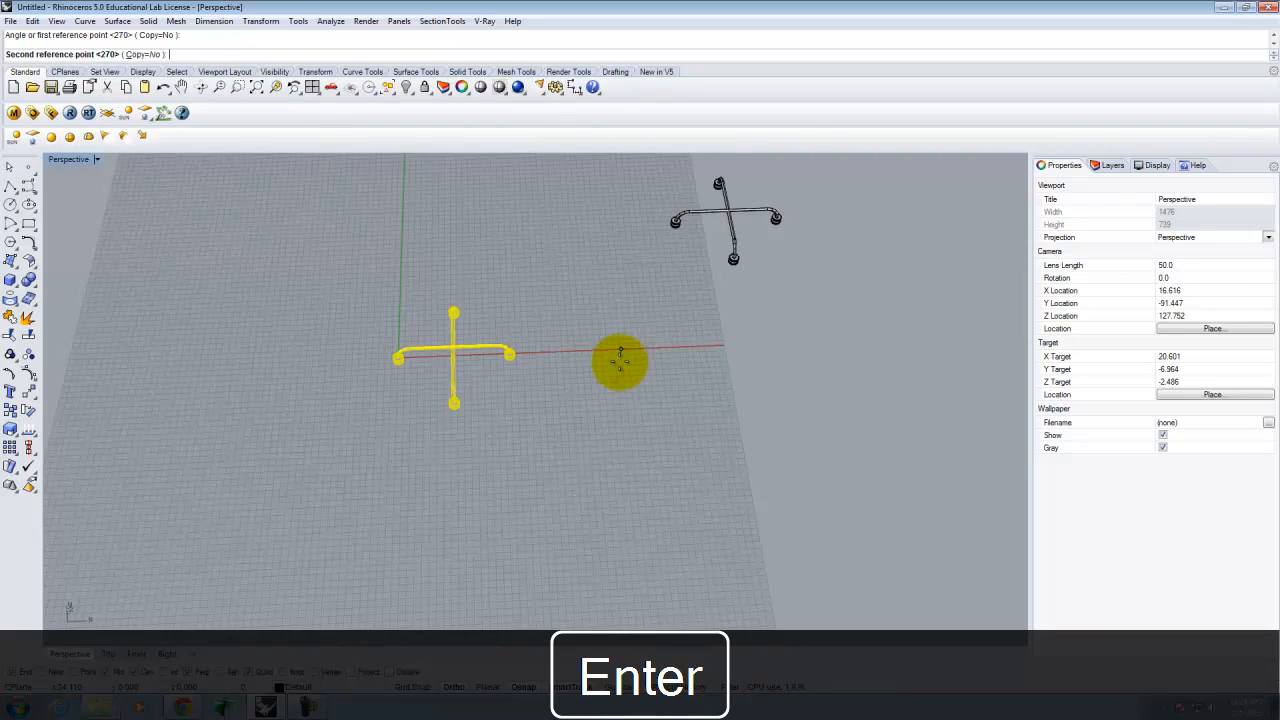
pyautogui.write('45')
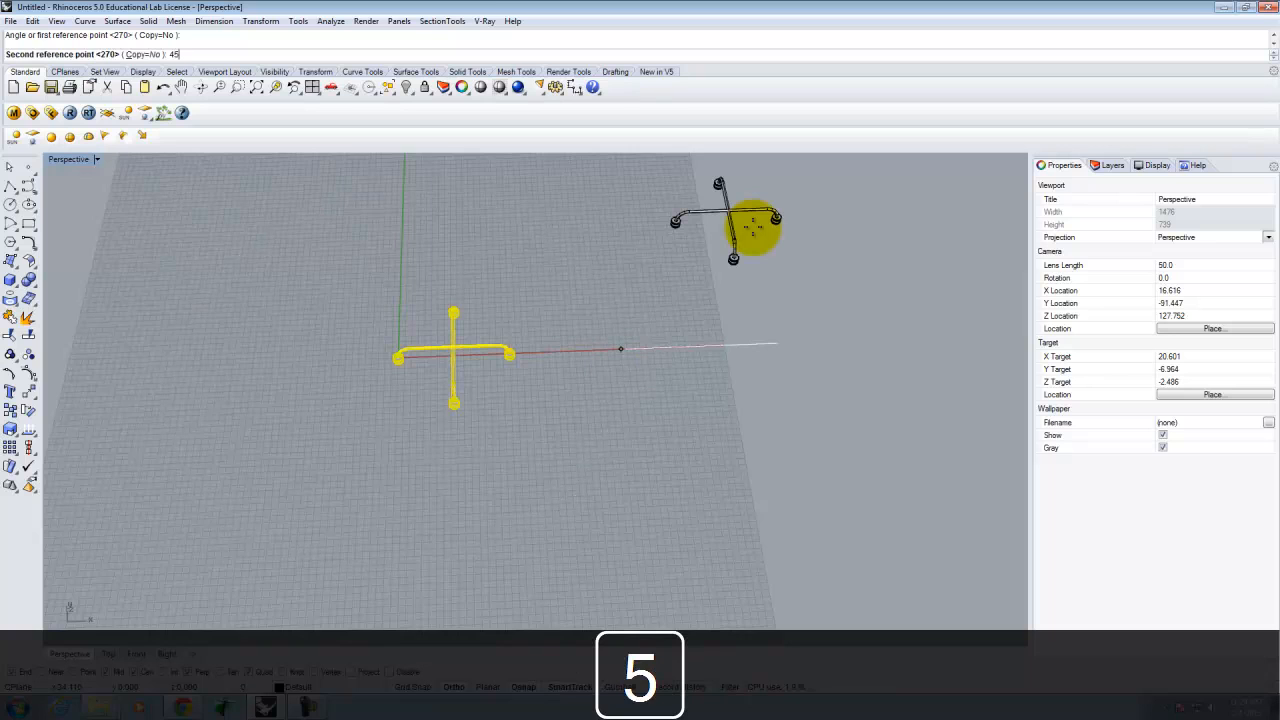
pyautogui.press('Return')
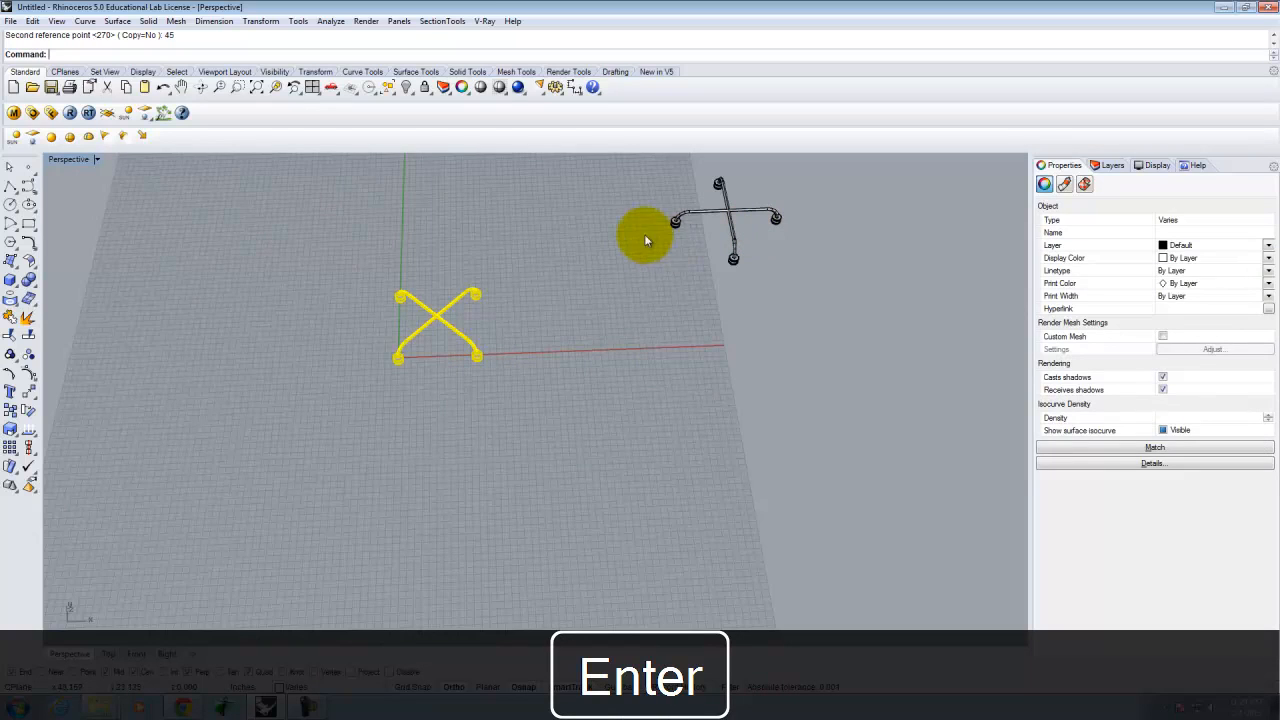
pyautogui.click(597, 251)
# - Delete the spare copy of the four-legged frame that lies away from the origin
pyautogui.scroll(5, 526, 313)
pyautogui.moveTo(626, 380); pyautogui.dragTo(582, 494, button='right')
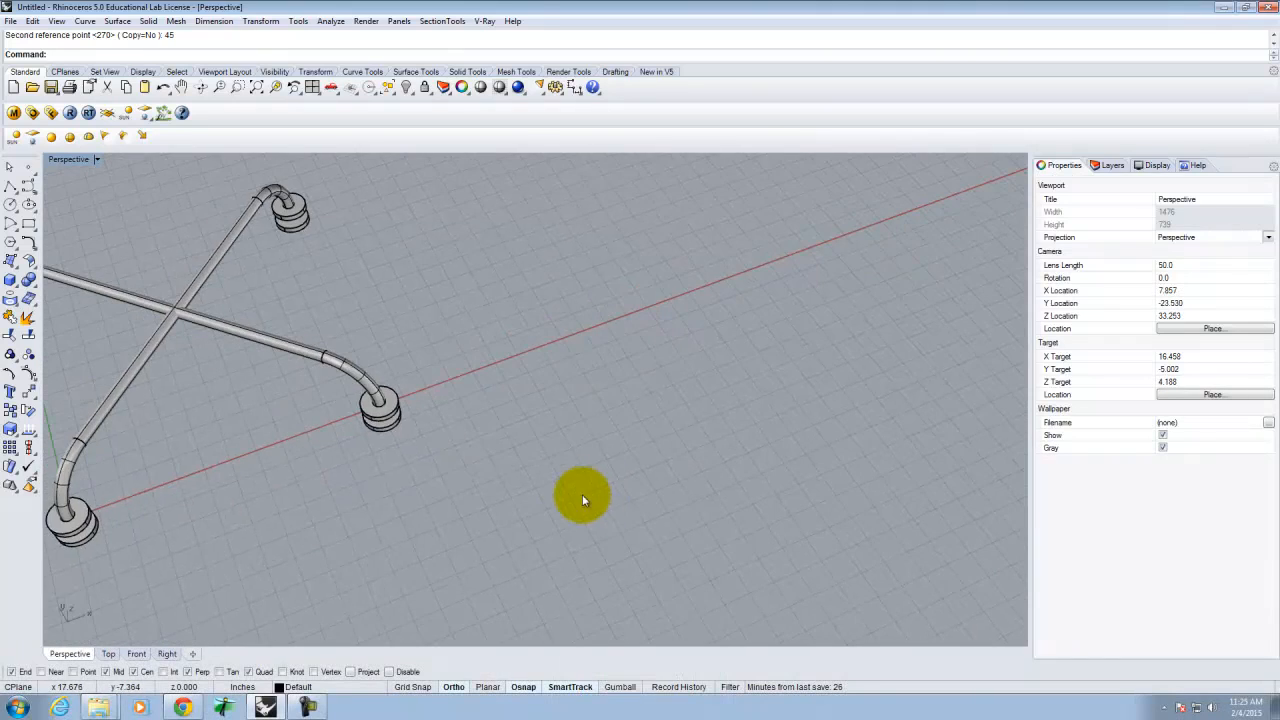
pyautogui.scroll(-8, 582, 494)
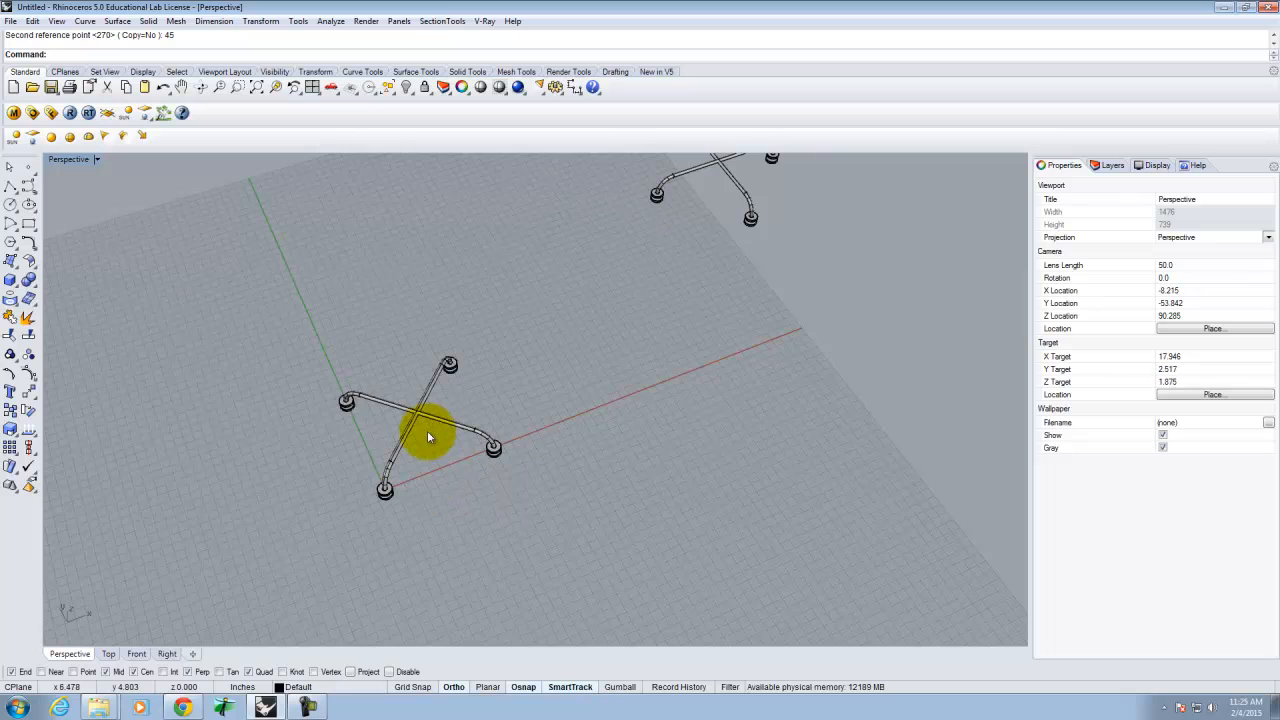
pyautogui.scroll(-6, 428, 437)
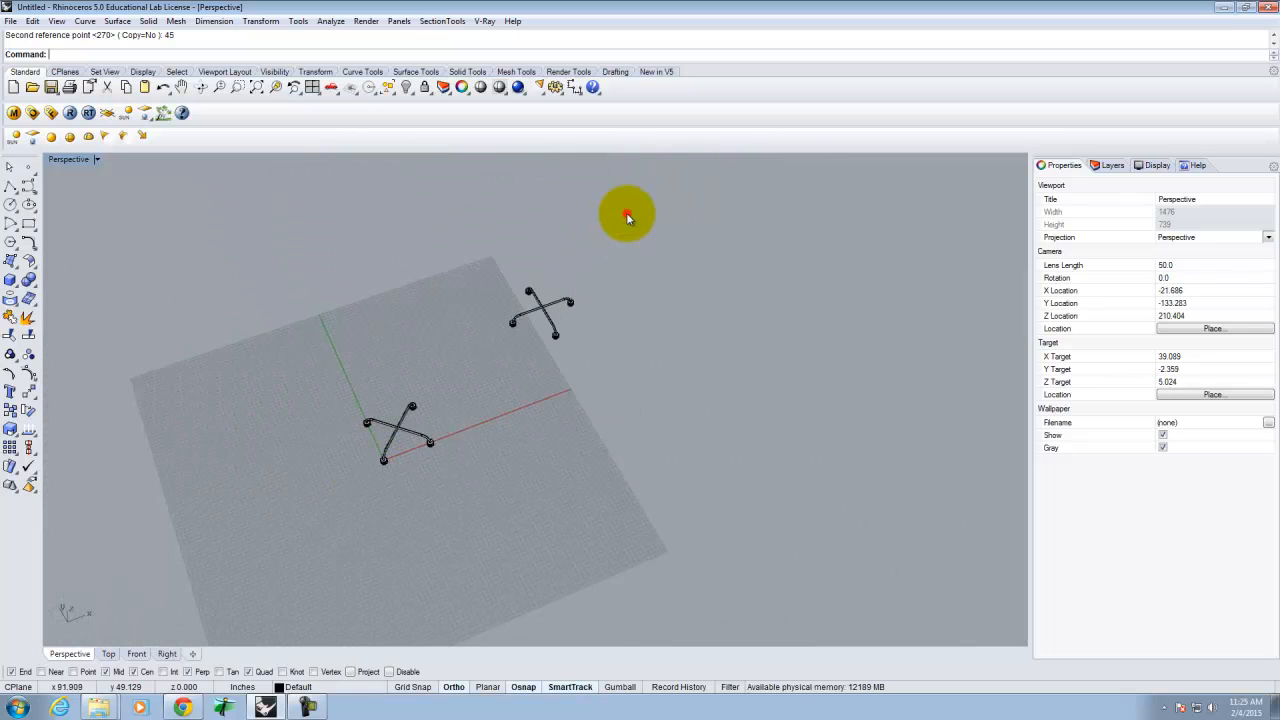
pyautogui.click(562, 303)
pyautogui.press('Delete')
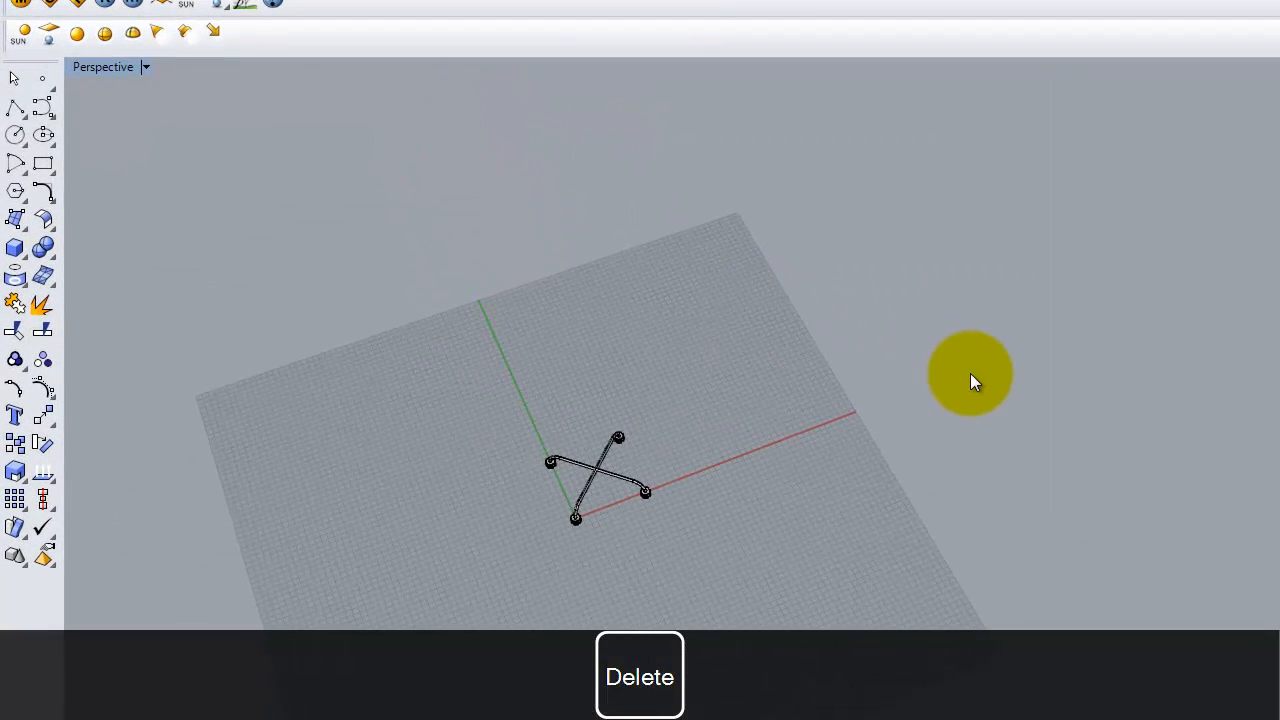
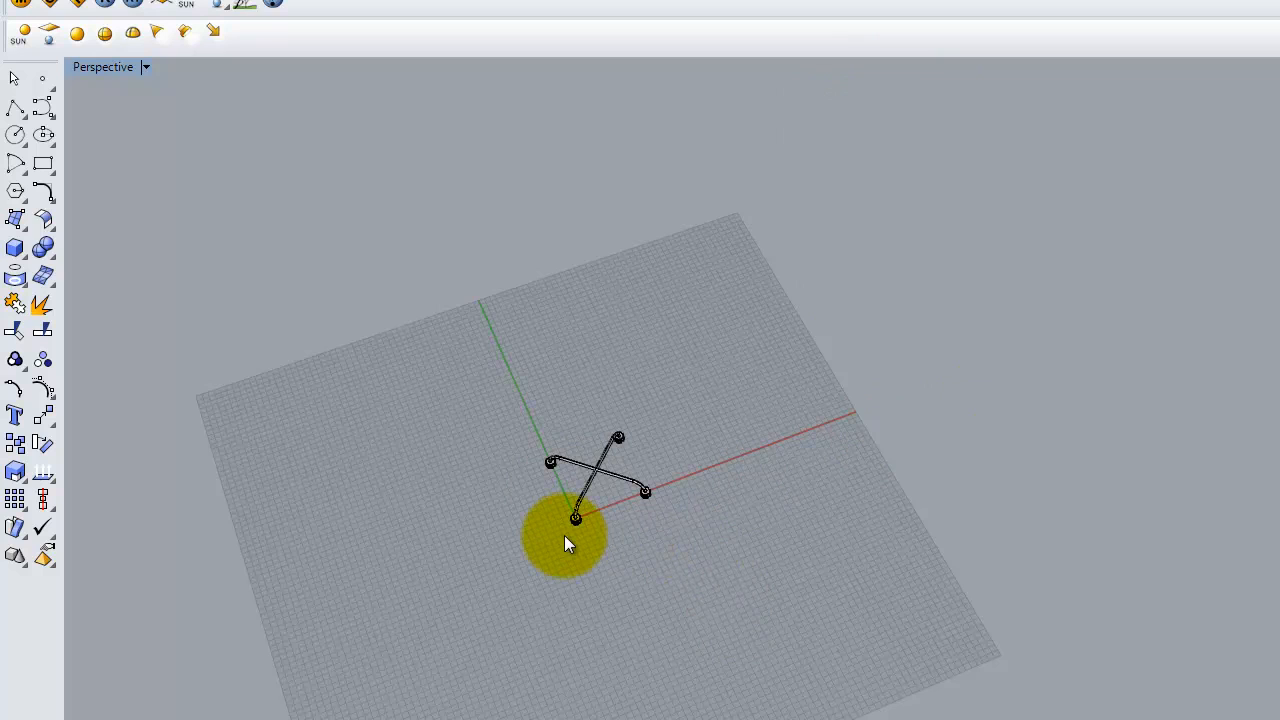
# - Draw a straight single-segment polyline parallel to the Y axis on the empty ground beyond the frame
pyautogui.moveTo(606, 492); pyautogui.dragTo(598, 391, button='right')
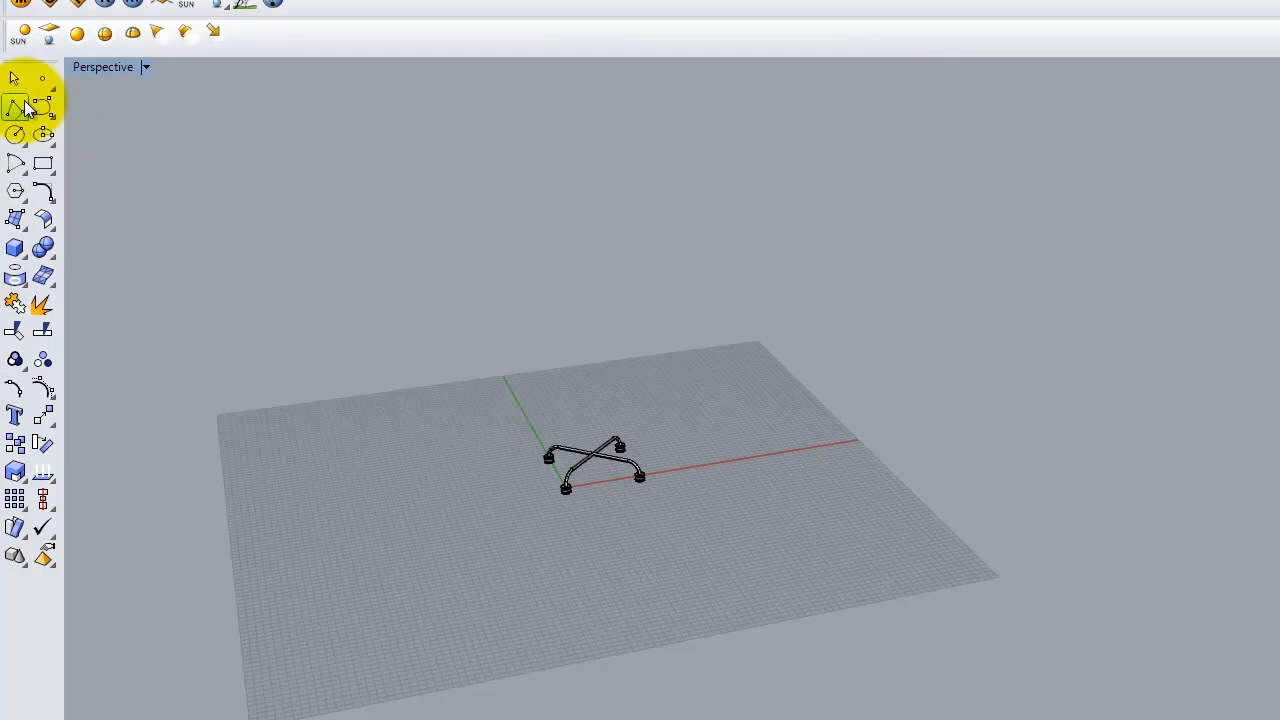
pyautogui.click(21, 102)
pyautogui.moveTo(560, 289); pyautogui.dragTo(548, 405, button='right')
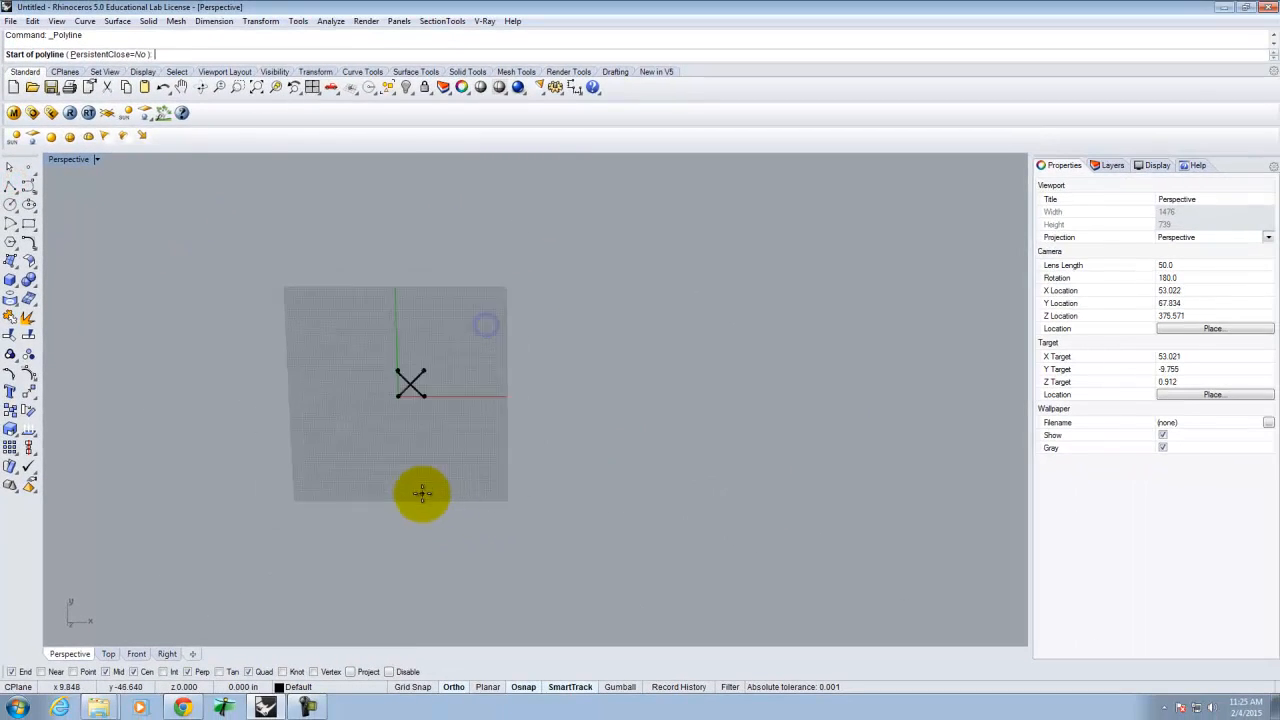
pyautogui.moveTo(425, 390); pyautogui.dragTo(463, 320, button='right')
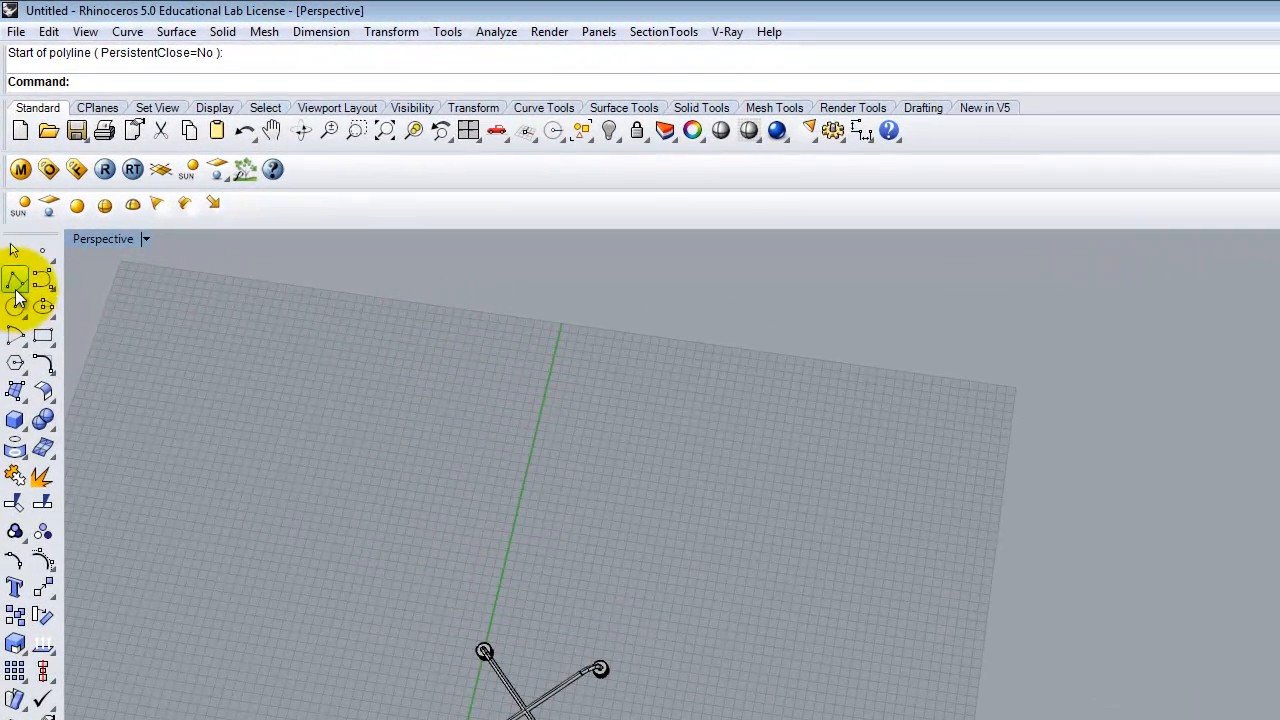
pyautogui.click(12, 186)
pyautogui.click(688, 570)
pyautogui.write('2')
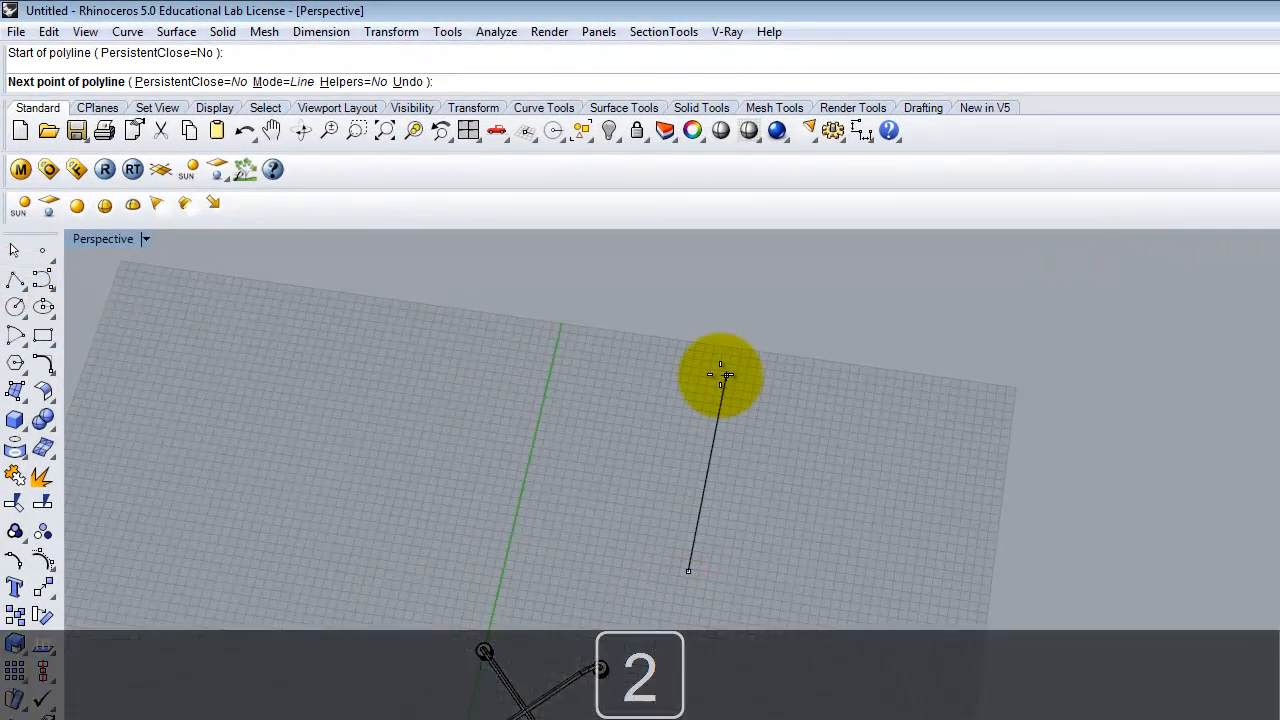
pyautogui.press('Return')
pyautogui.click(765, 336)
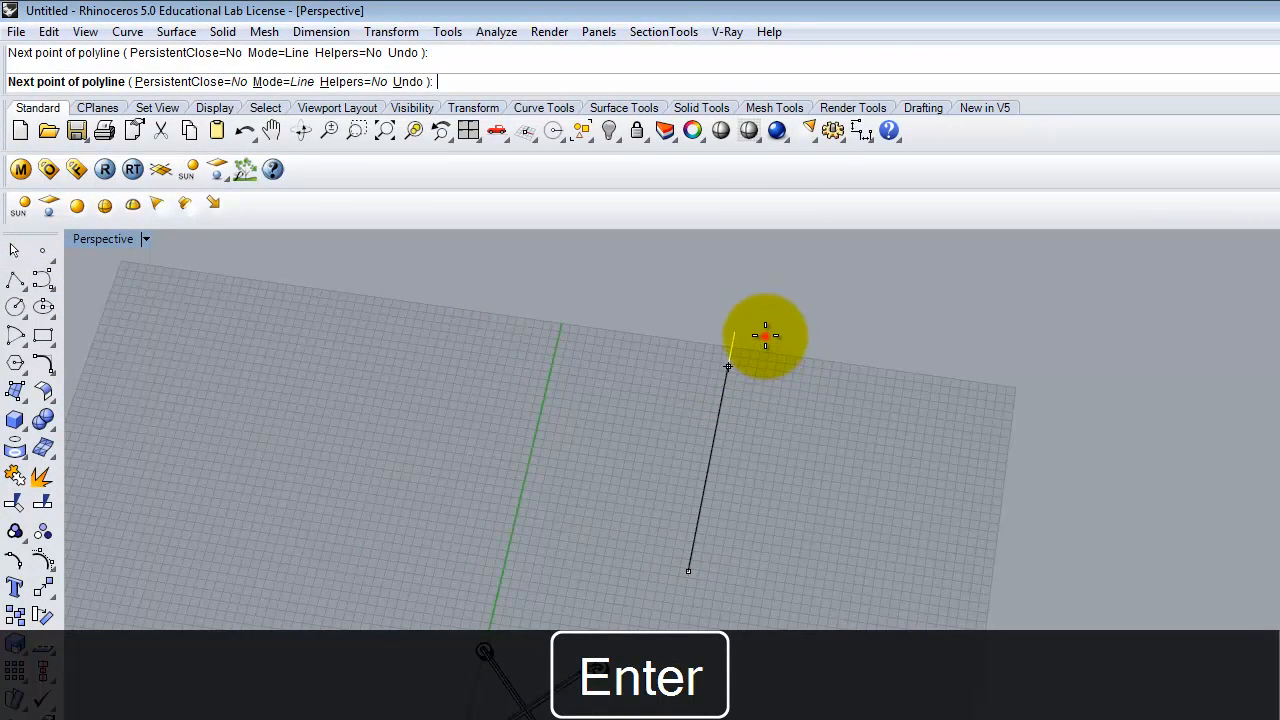
pyautogui.press('Return')
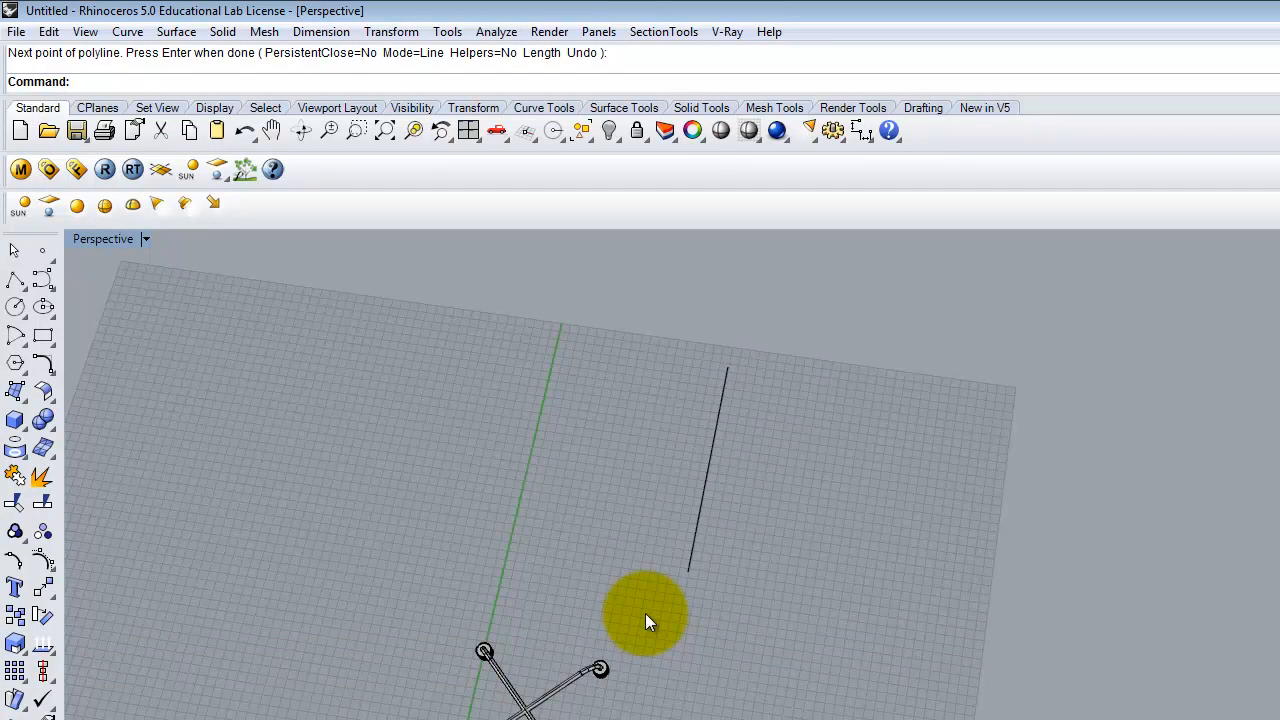
# - Draw a 0.5-inch diameter circle centred on the near end of the new line
pyautogui.moveTo(715, 601); pyautogui.dragTo(740, 518, button='right')
pyautogui.scroll(3, 740, 516)
pyautogui.scroll(3, 640, 480)
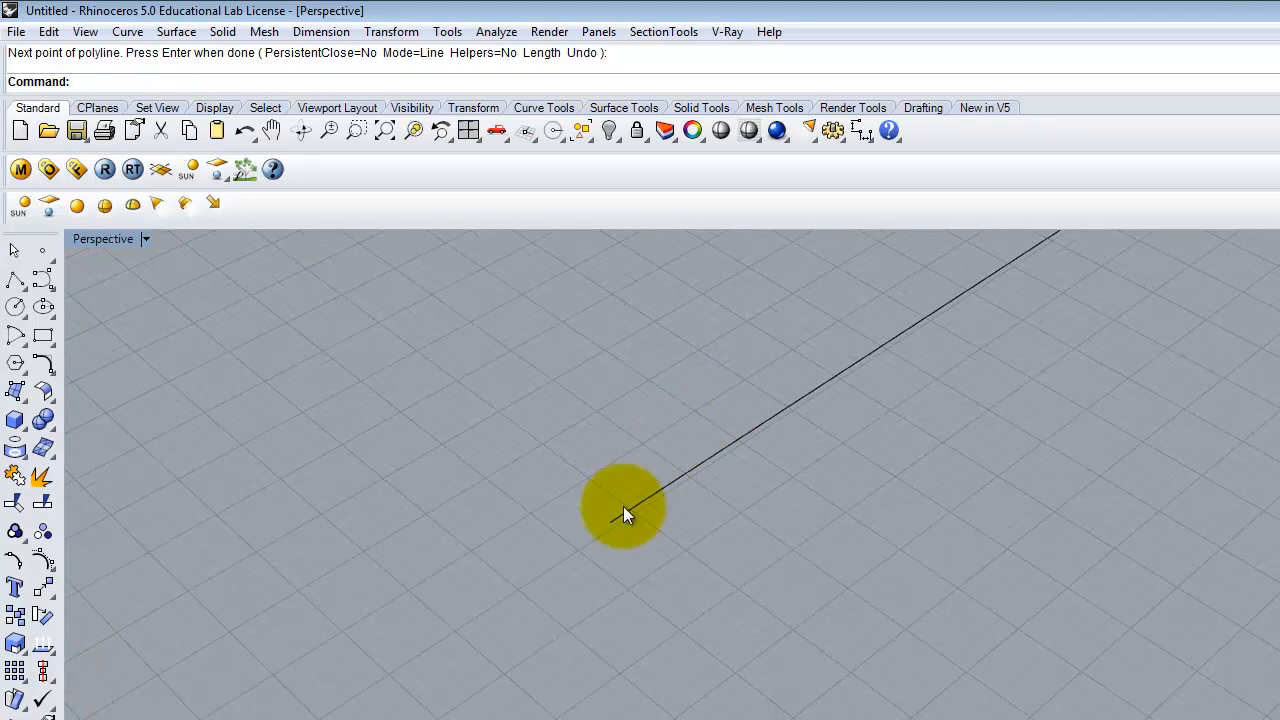
pyautogui.click(15, 309)
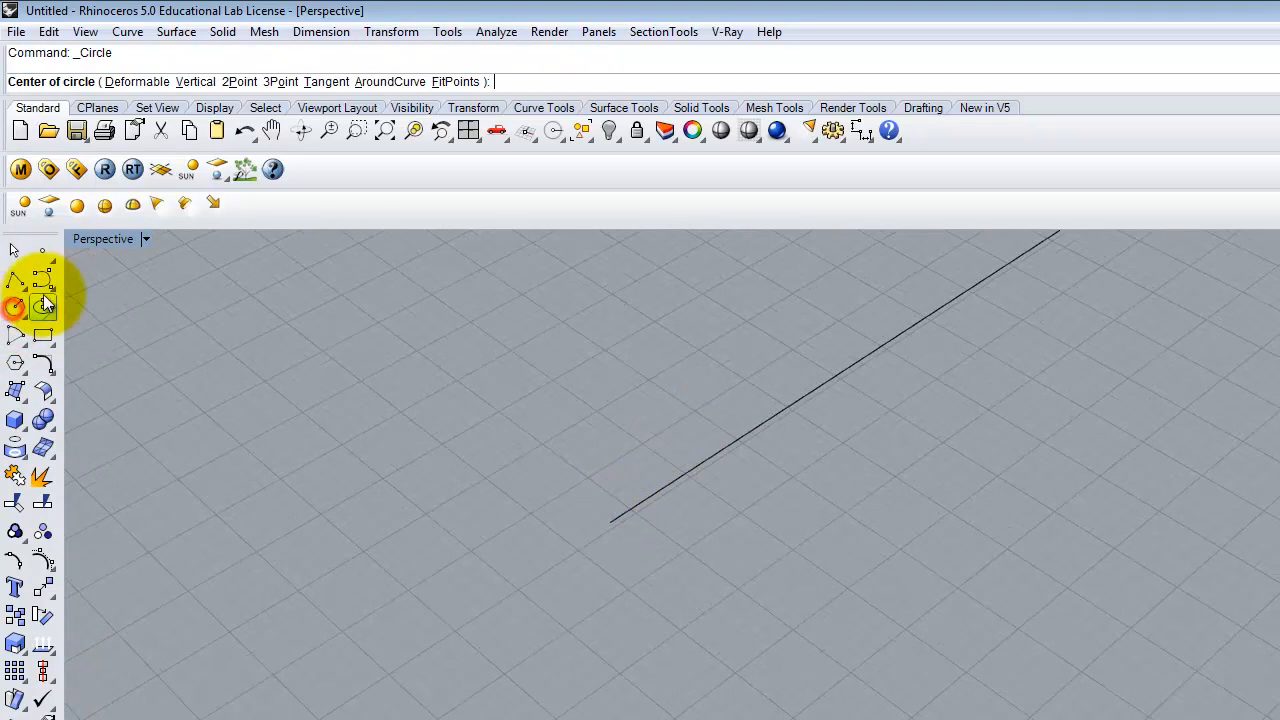
pyautogui.click(610, 521)
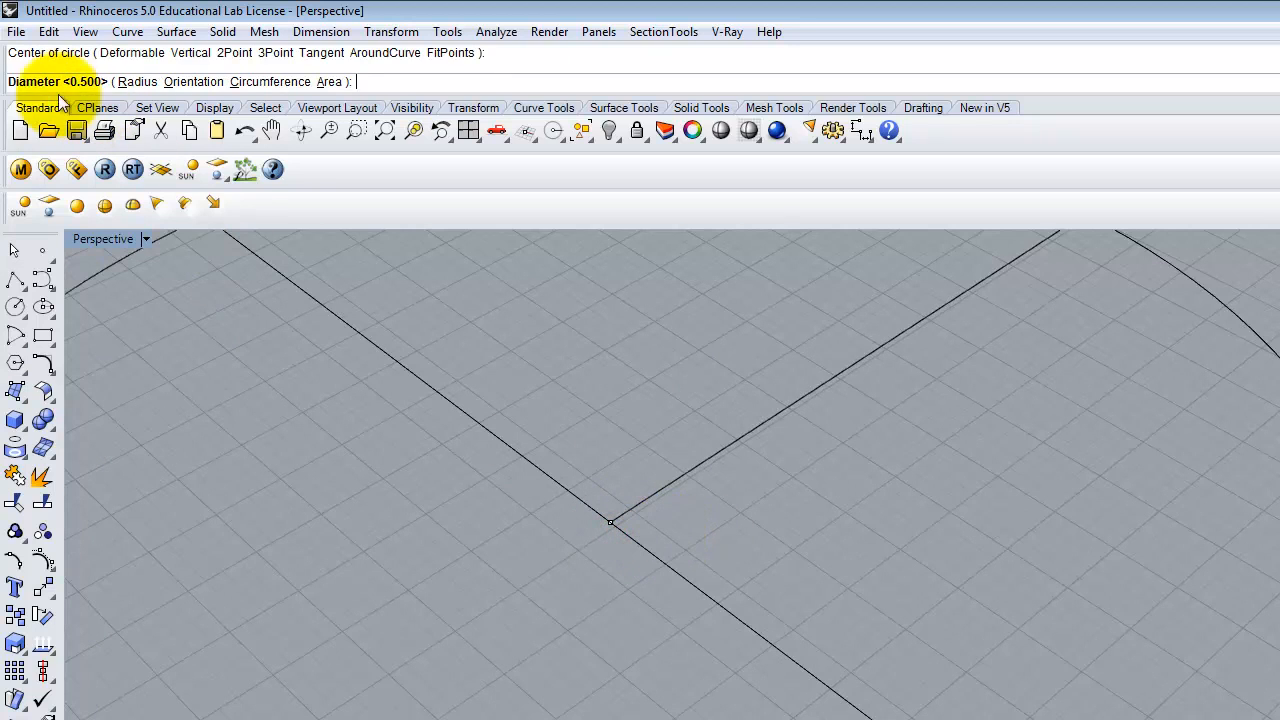
pyautogui.press('Return')
# - Rotate the circle 90 degrees in 3D about a ground-plane axis crossing the line, standing it upright and perpendicular to the line
pyautogui.click(614, 534)
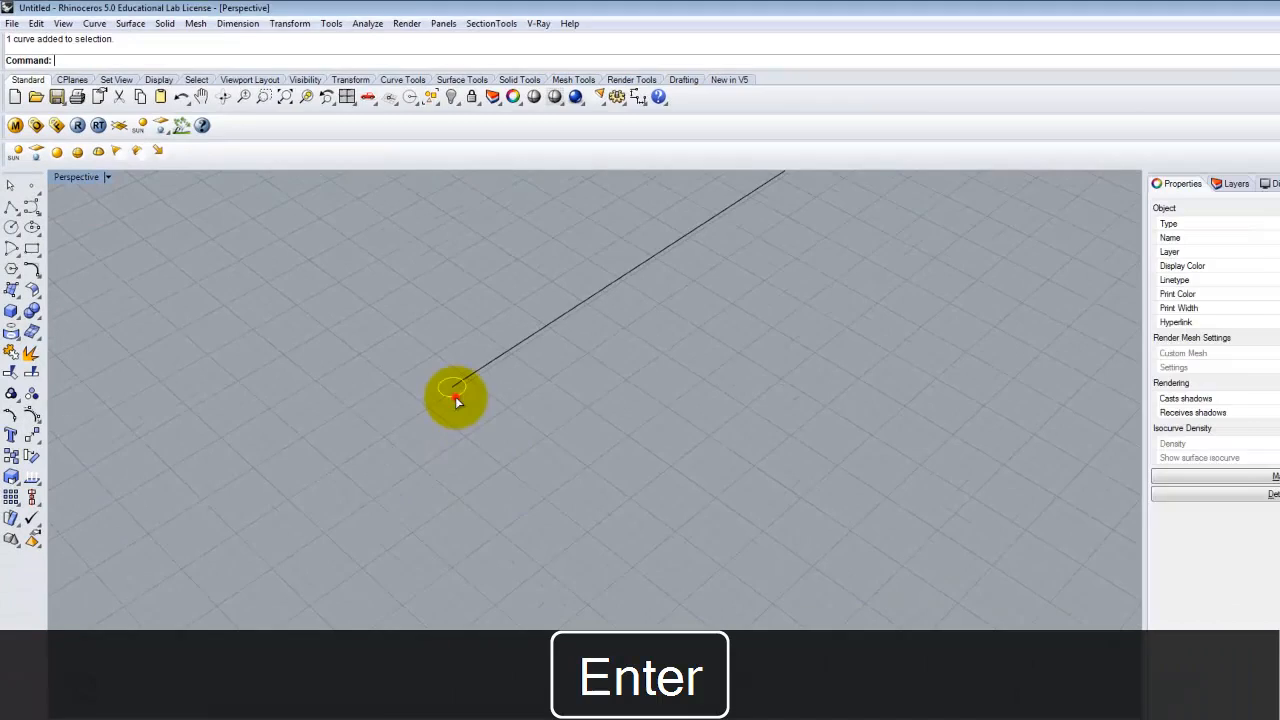
pyautogui.moveTo(511, 397); pyautogui.dragTo(458, 352, button='right')
pyautogui.scroll(7, 458, 352)
pyautogui.click(576, 365)
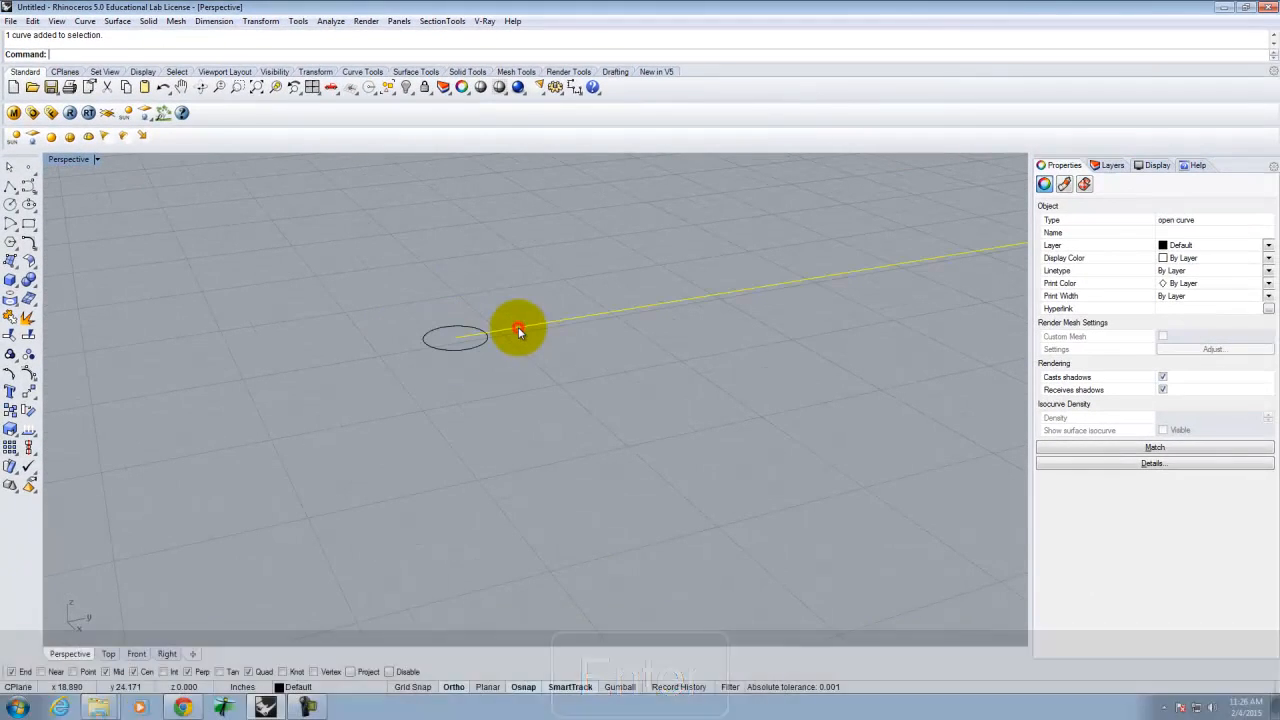
pyautogui.click(460, 347)
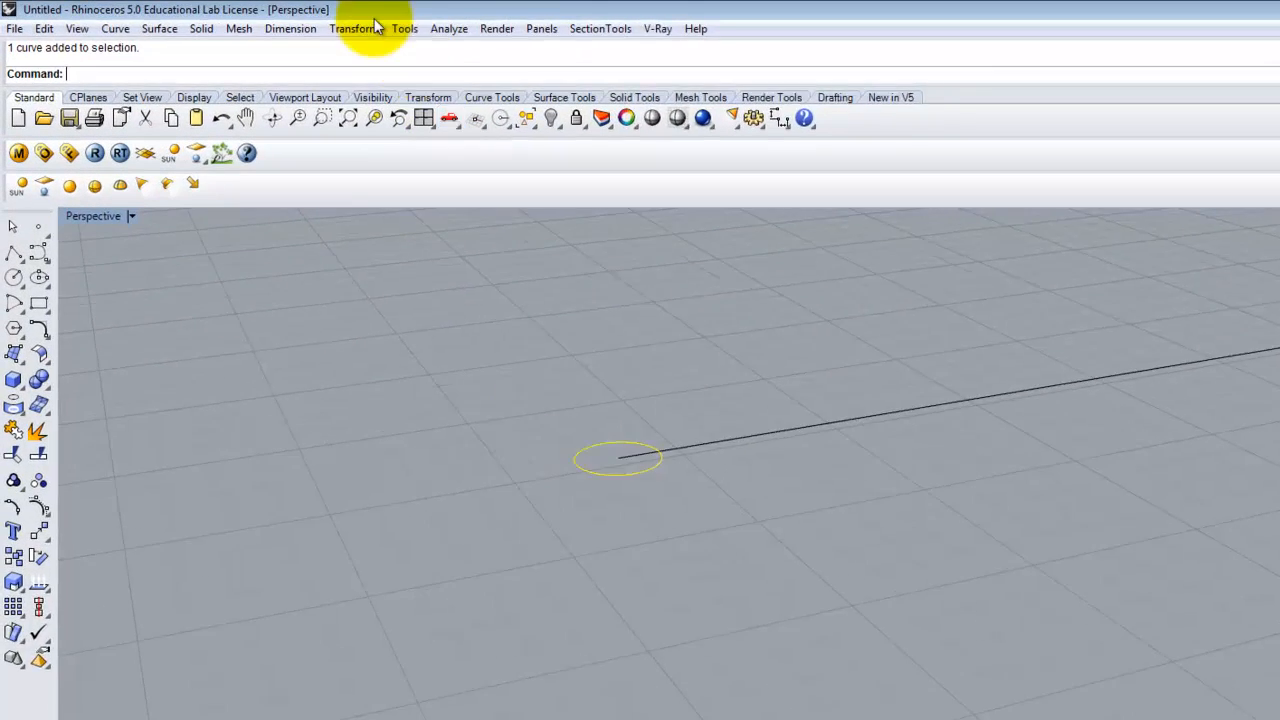
pyautogui.click(260, 21)
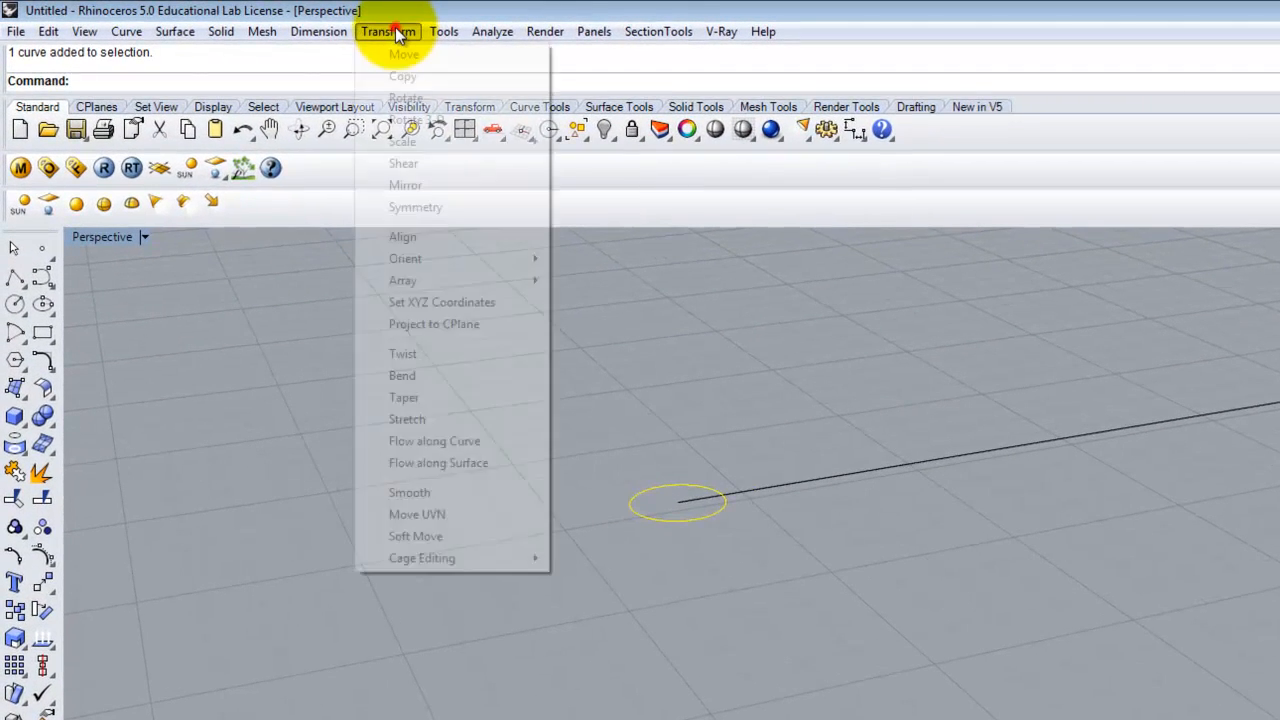
pyautogui.click(416, 120)
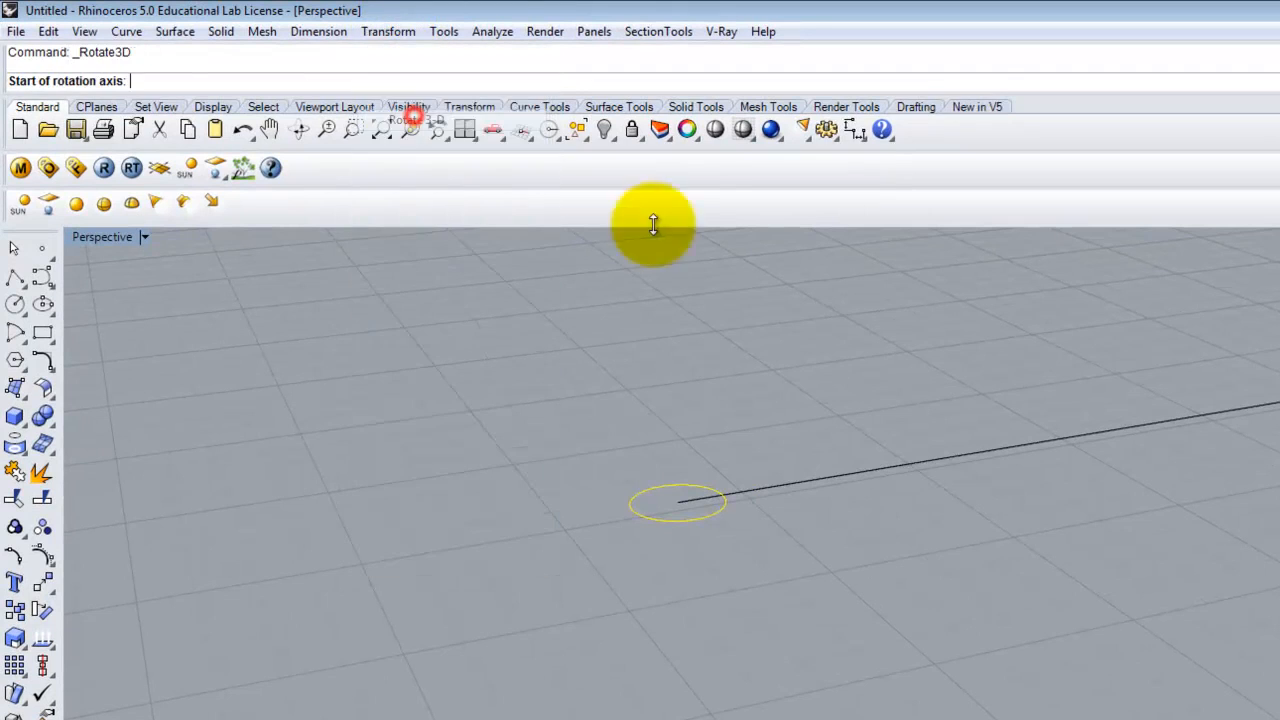
pyautogui.click(678, 487)
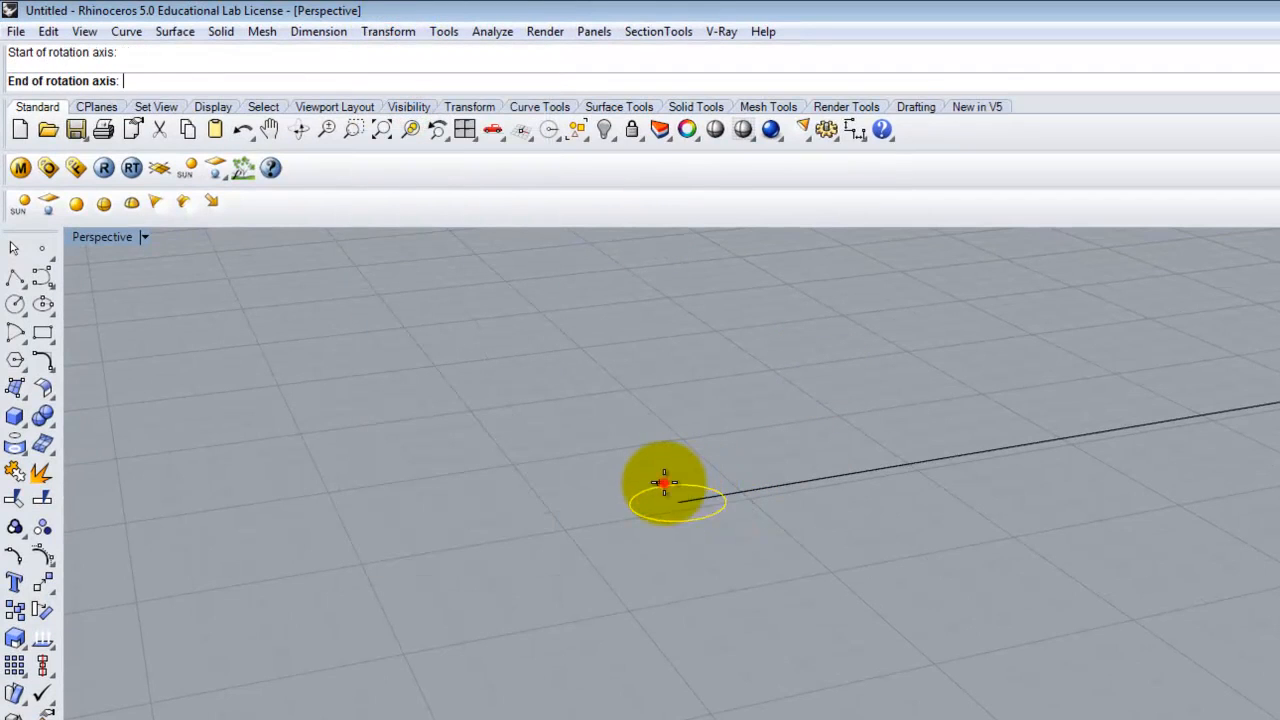
pyautogui.click(846, 676)
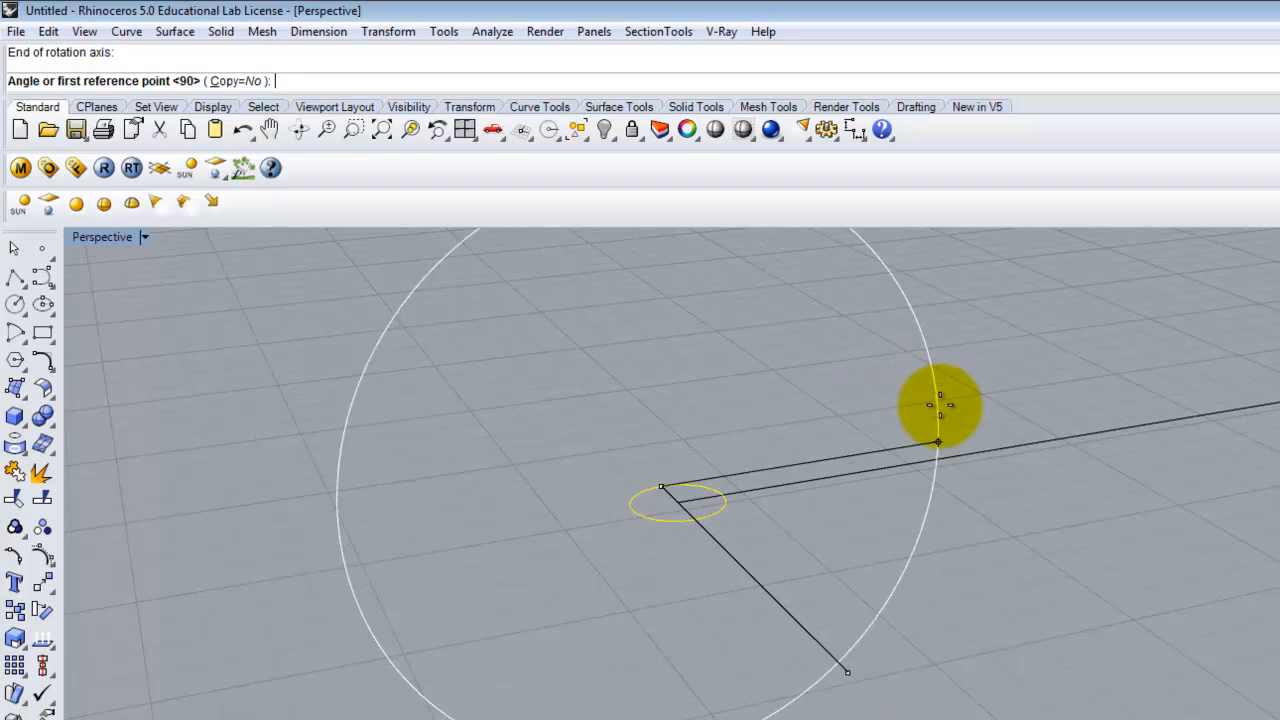
pyautogui.click(940, 405)
pyautogui.click(634, 322)
pyautogui.moveTo(1000, 660); pyautogui.dragTo(883, 660, button='right')
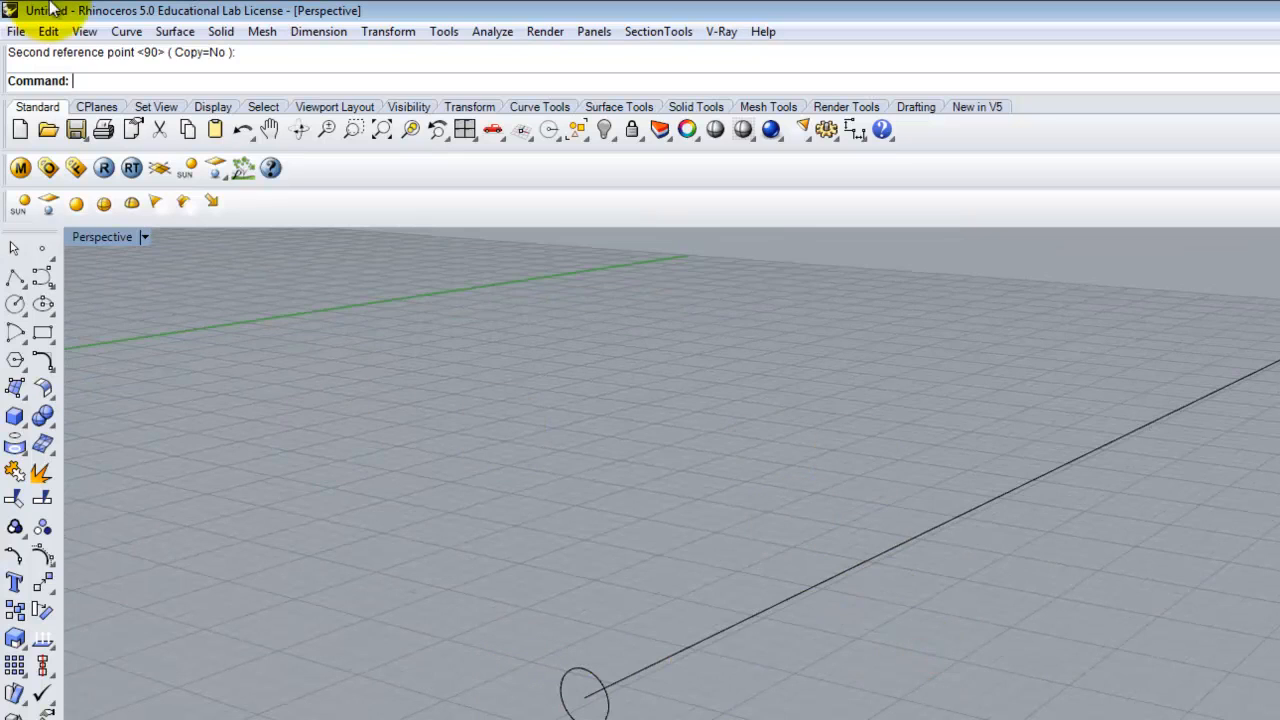
pyautogui.click(176, 32)
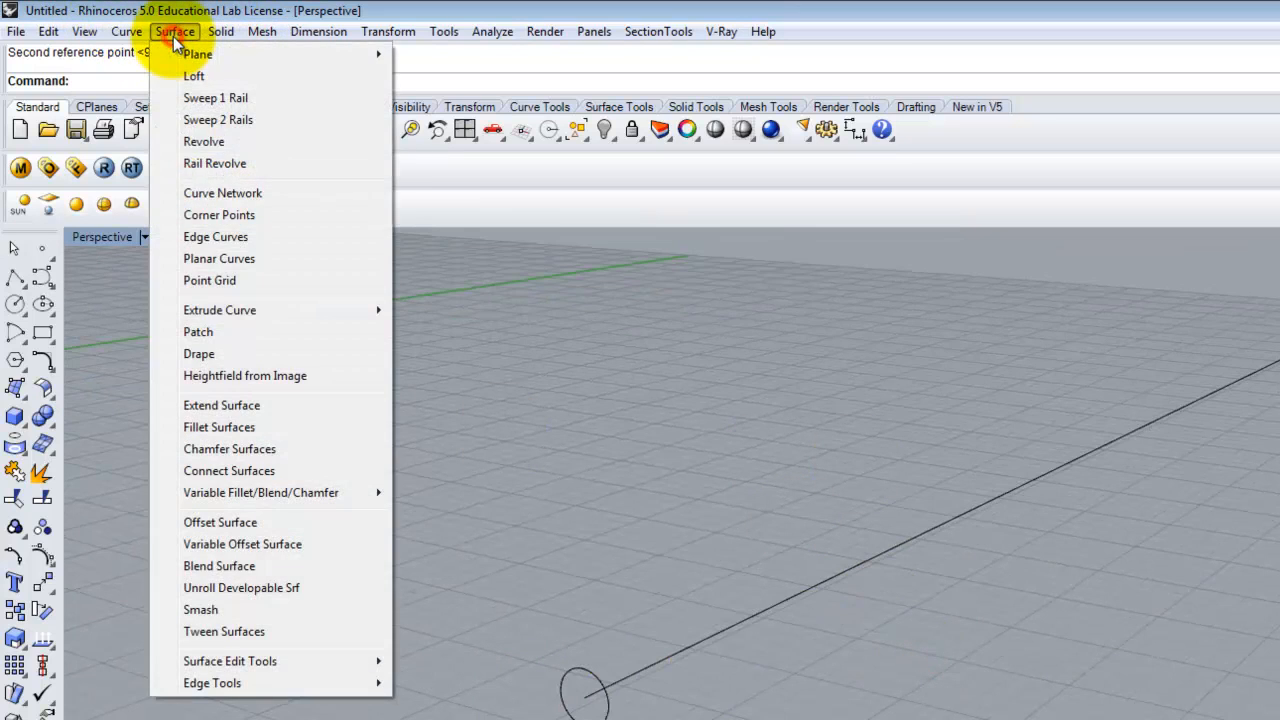
pyautogui.click(215, 98)
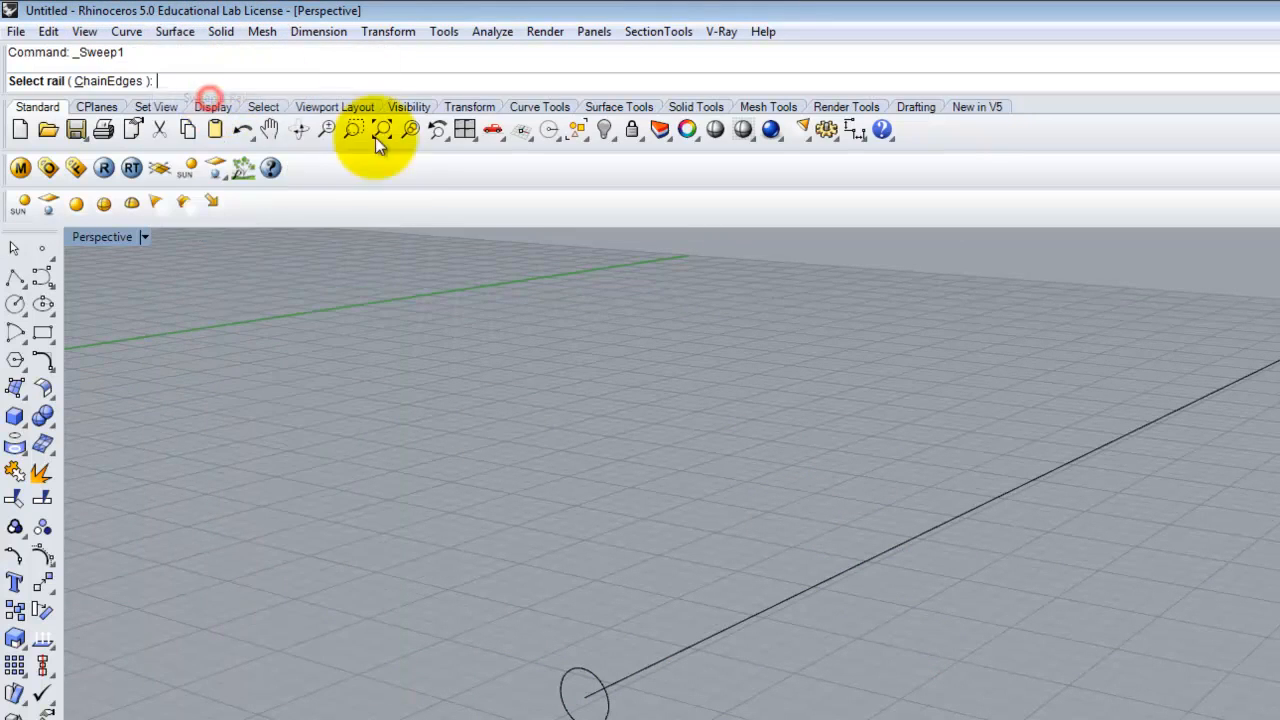
pyautogui.click(744, 630)
pyautogui.press('Return')
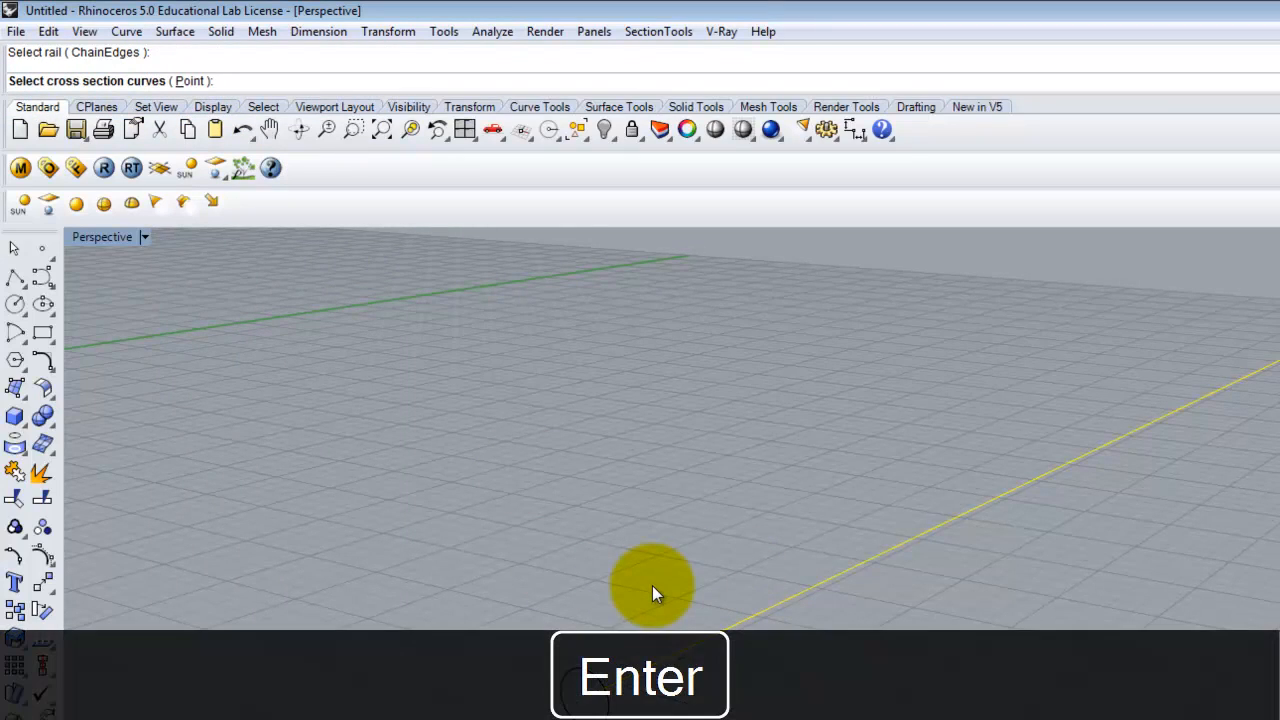
pyautogui.press('Escape')
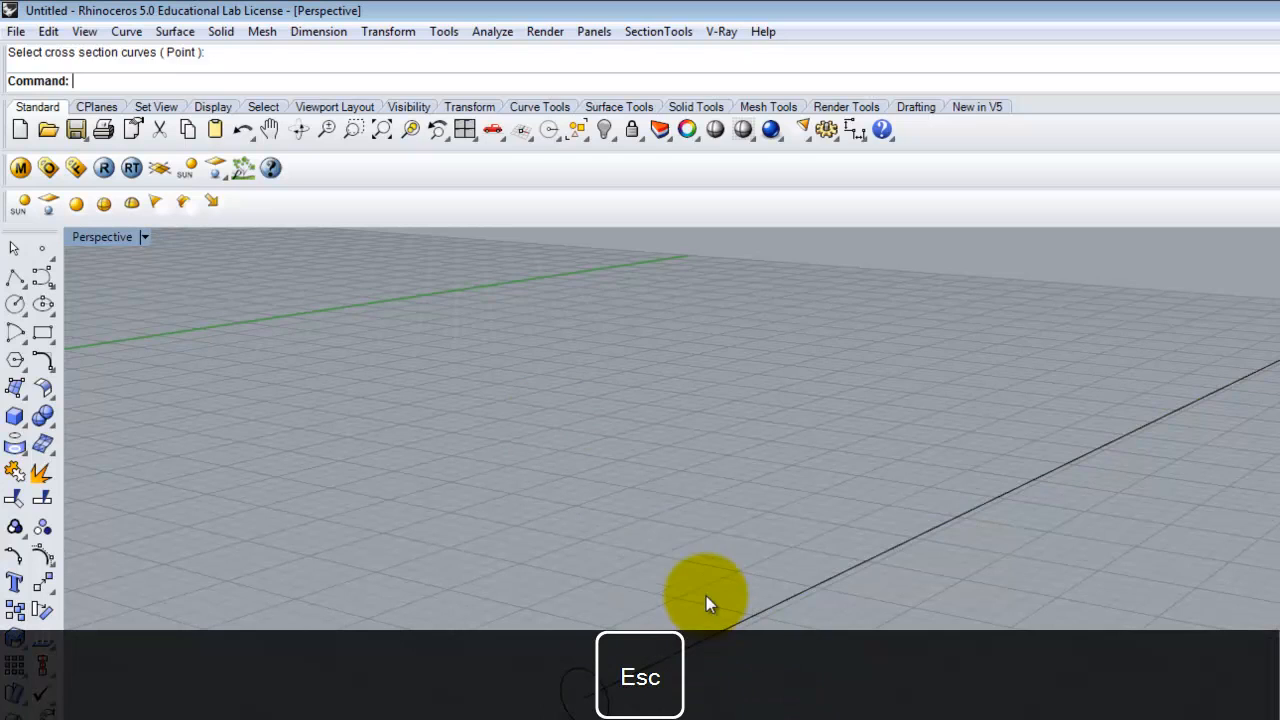
pyautogui.rightClick(711, 568)
pyautogui.click(778, 603)
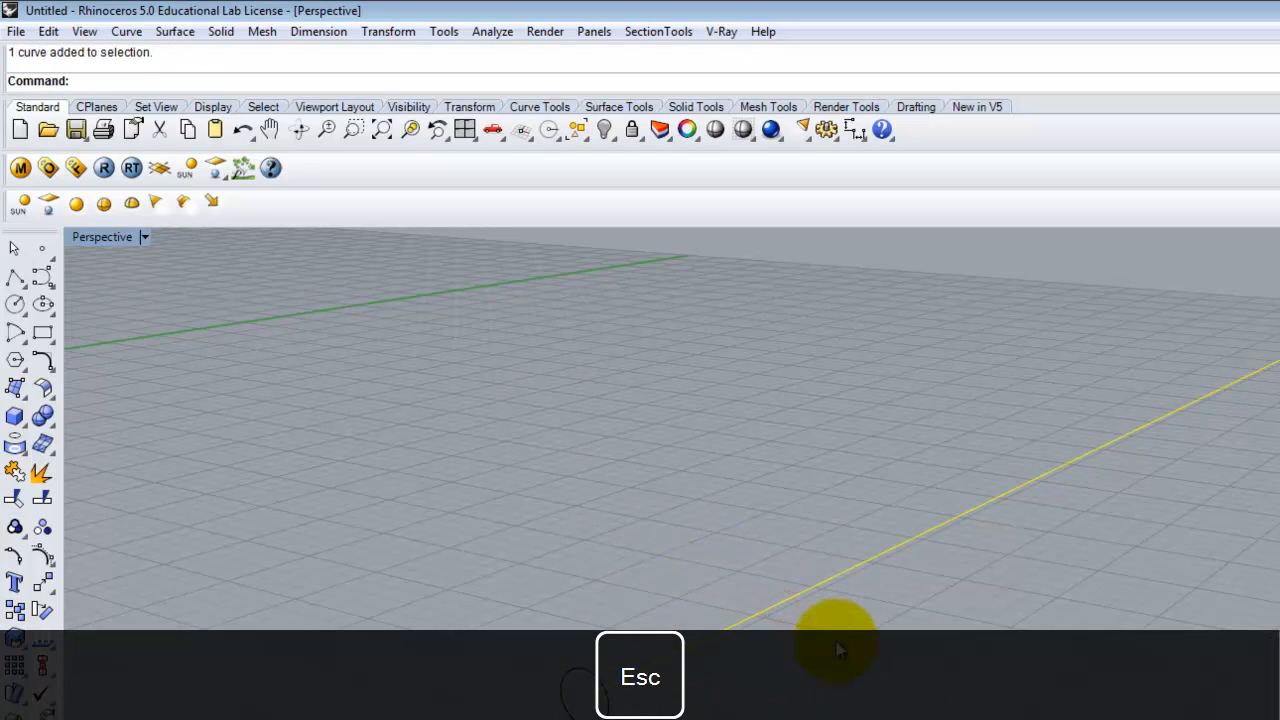
pyautogui.press('Escape')
# - Sweep the upright 0.5-inch circle along the straight line with a one-rail sweep to form the tube
pyautogui.click(175, 31)
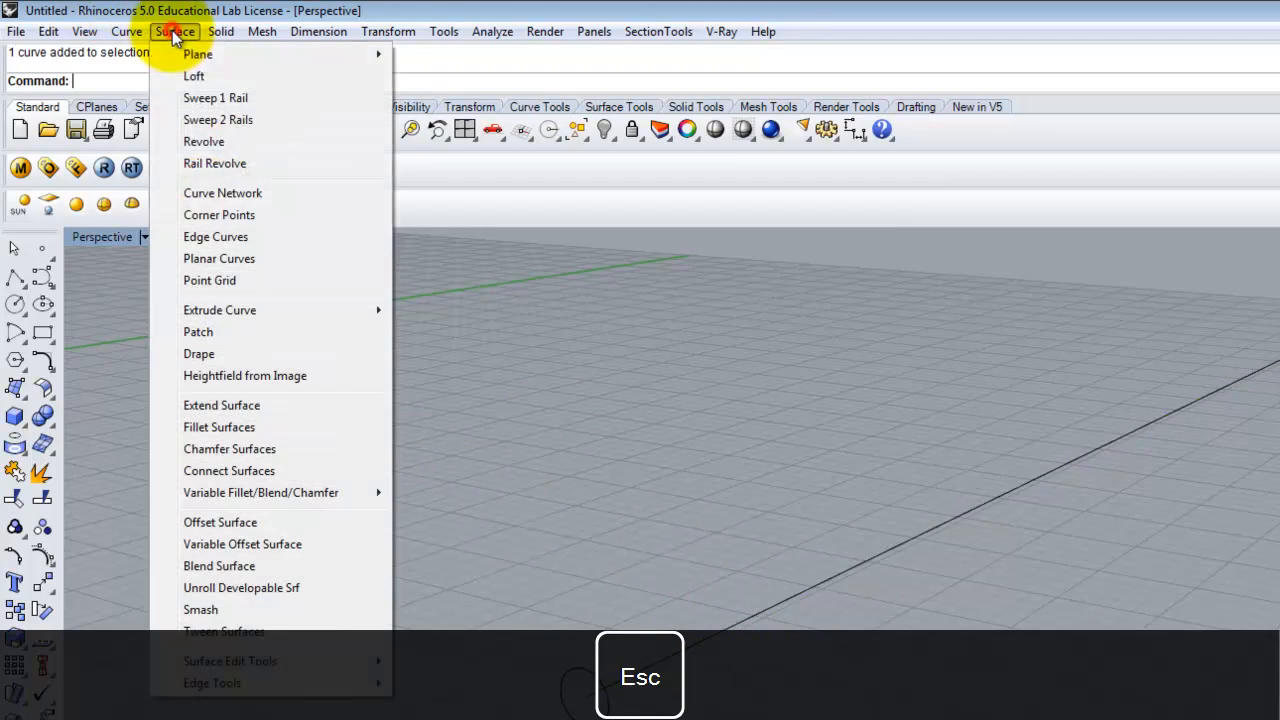
pyautogui.click(215, 98)
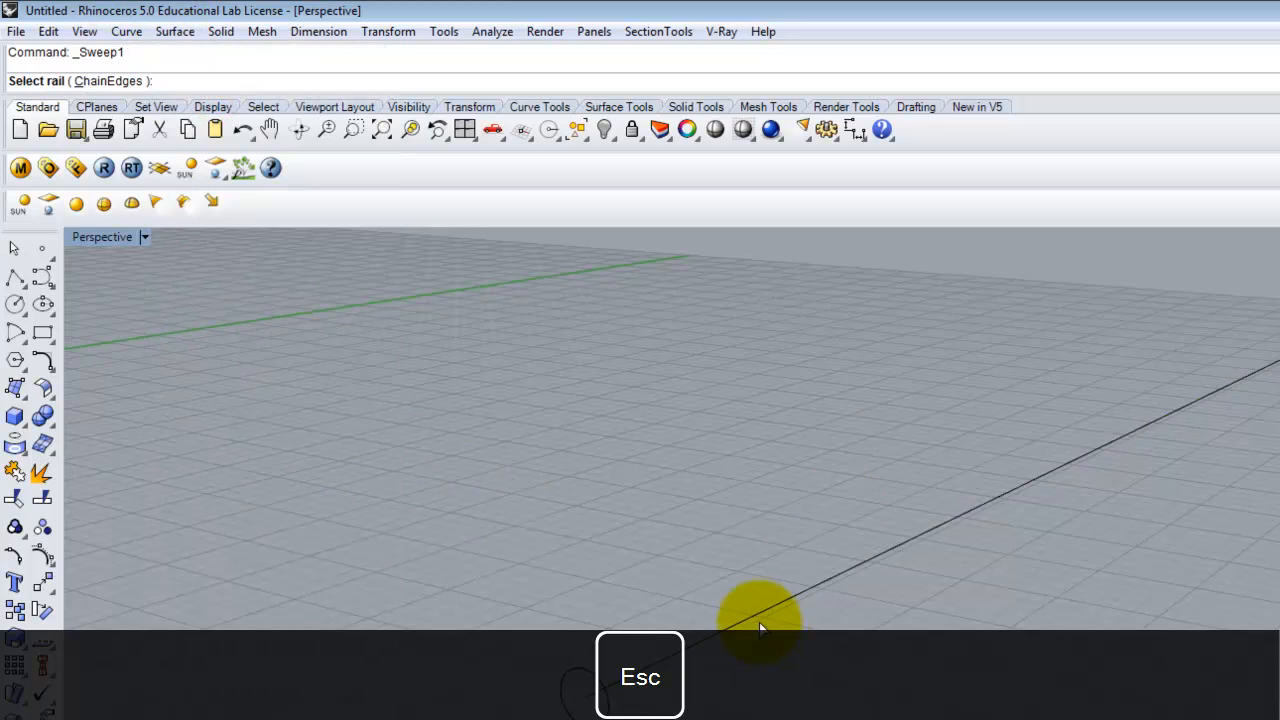
pyautogui.click(753, 612)
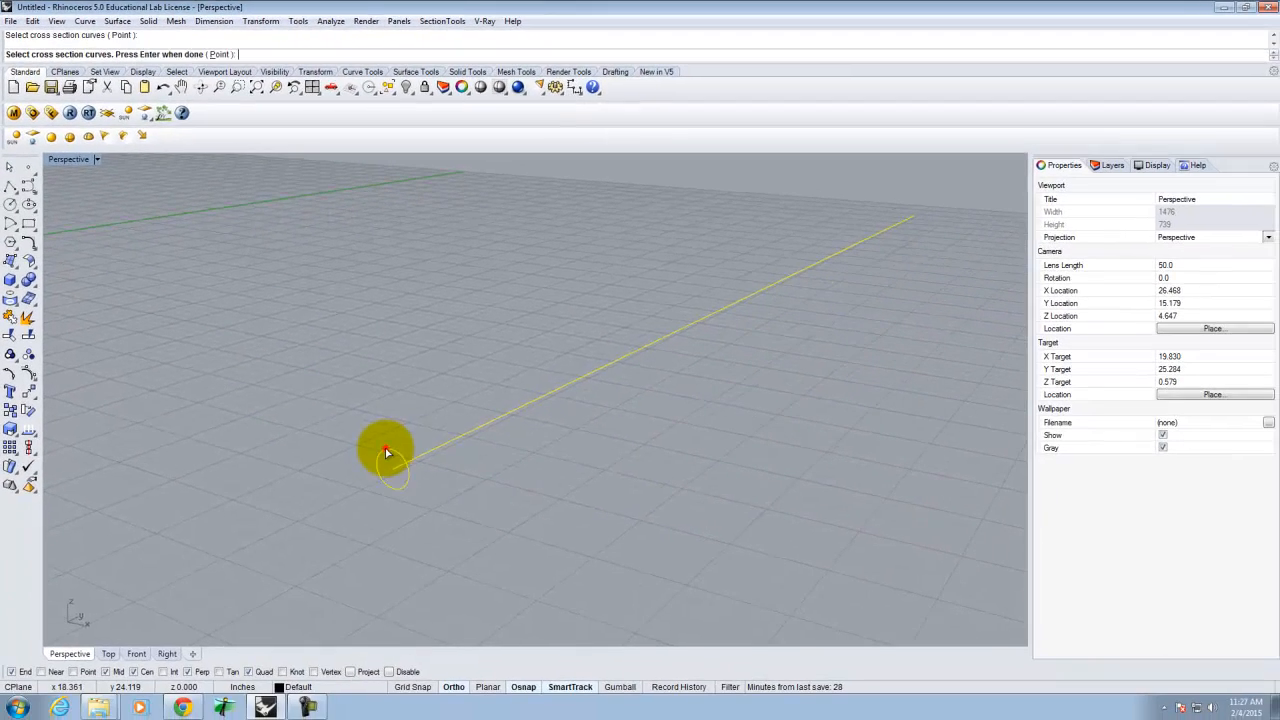
pyautogui.click(470, 548)
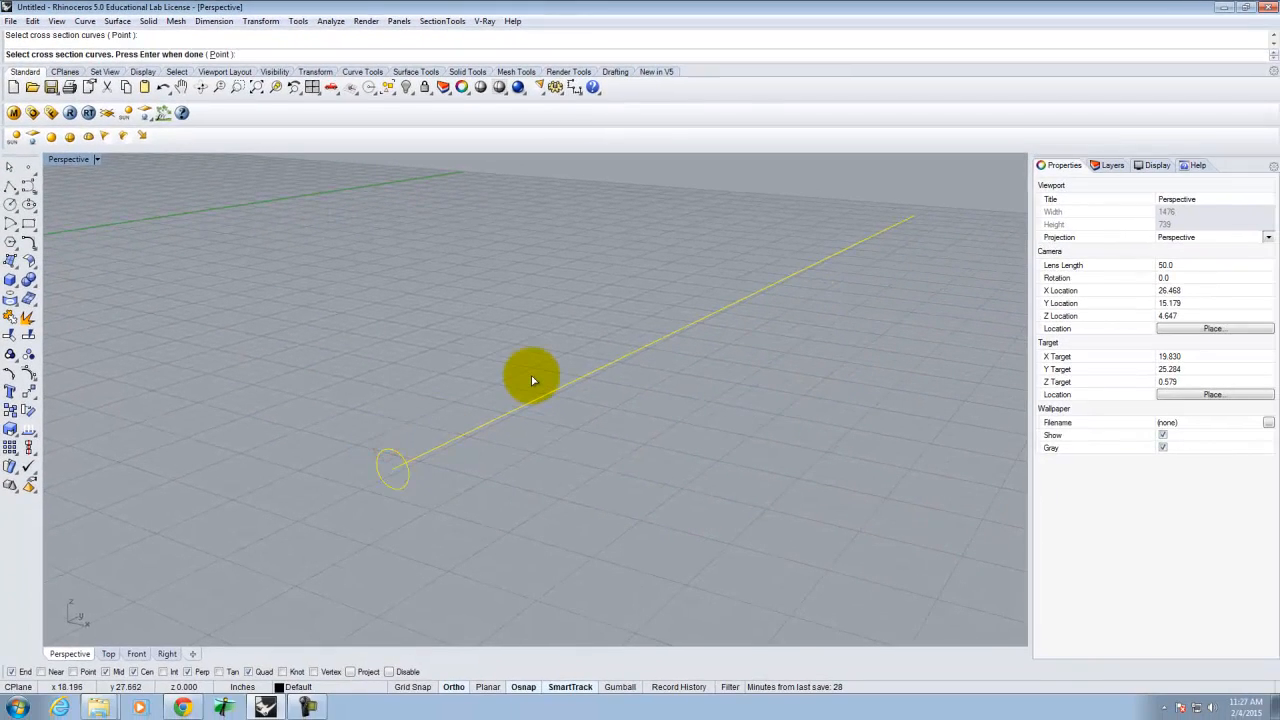
pyautogui.press('Return')
pyautogui.press('Return')
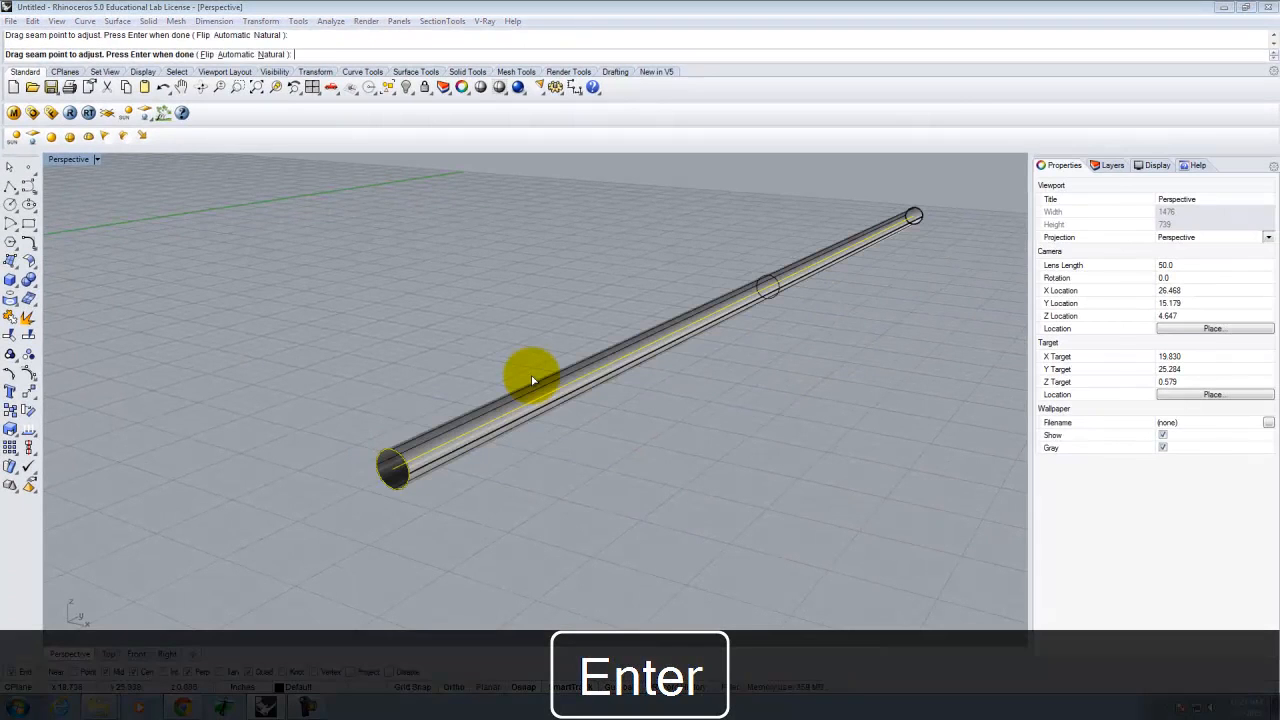
pyautogui.click(962, 383)
# - Draw a flat 1.75-inch diameter circle centred on the line's endpoint at the far open end of the new tube
pyautogui.moveTo(749, 431); pyautogui.dragTo(519, 371, button='right')
pyautogui.rightClick(519, 370)
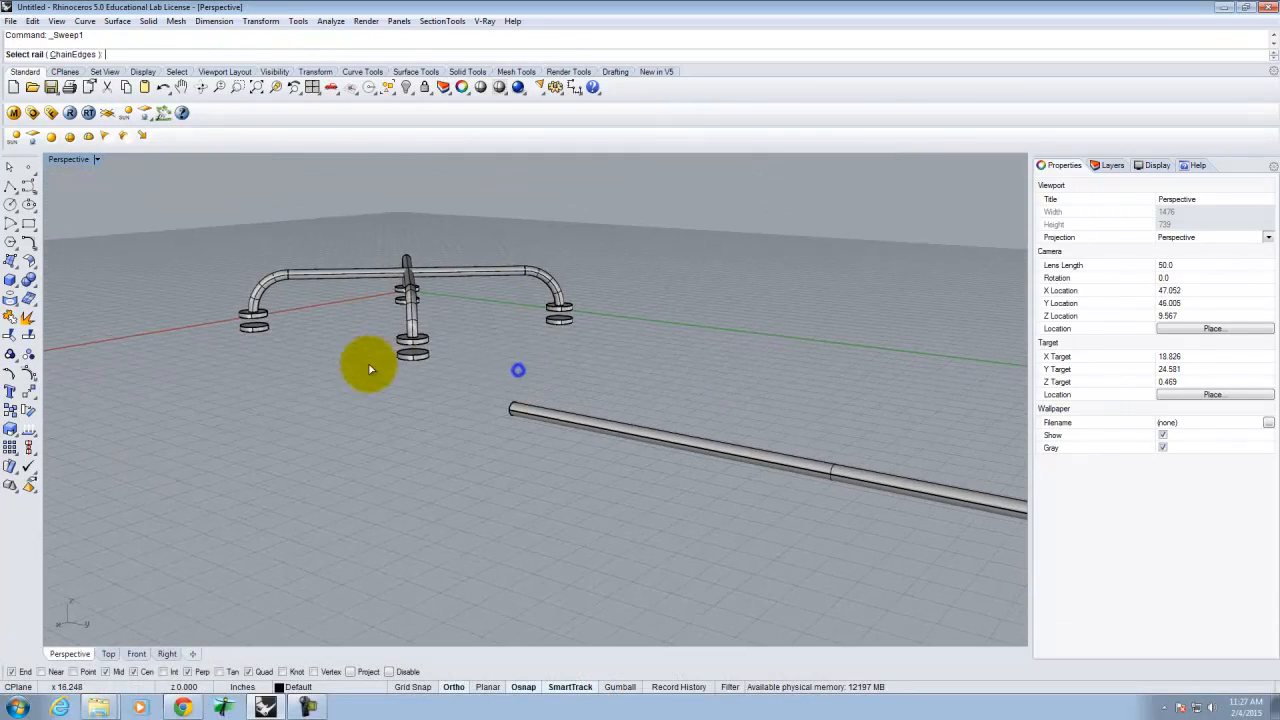
pyautogui.scroll(-6, 370, 367)
pyautogui.scroll(5, 789, 430)
pyautogui.moveTo(534, 430); pyautogui.dragTo(665, 470, button='right')
pyautogui.scroll(-6, 459, 429)
pyautogui.scroll(8, 690, 440)
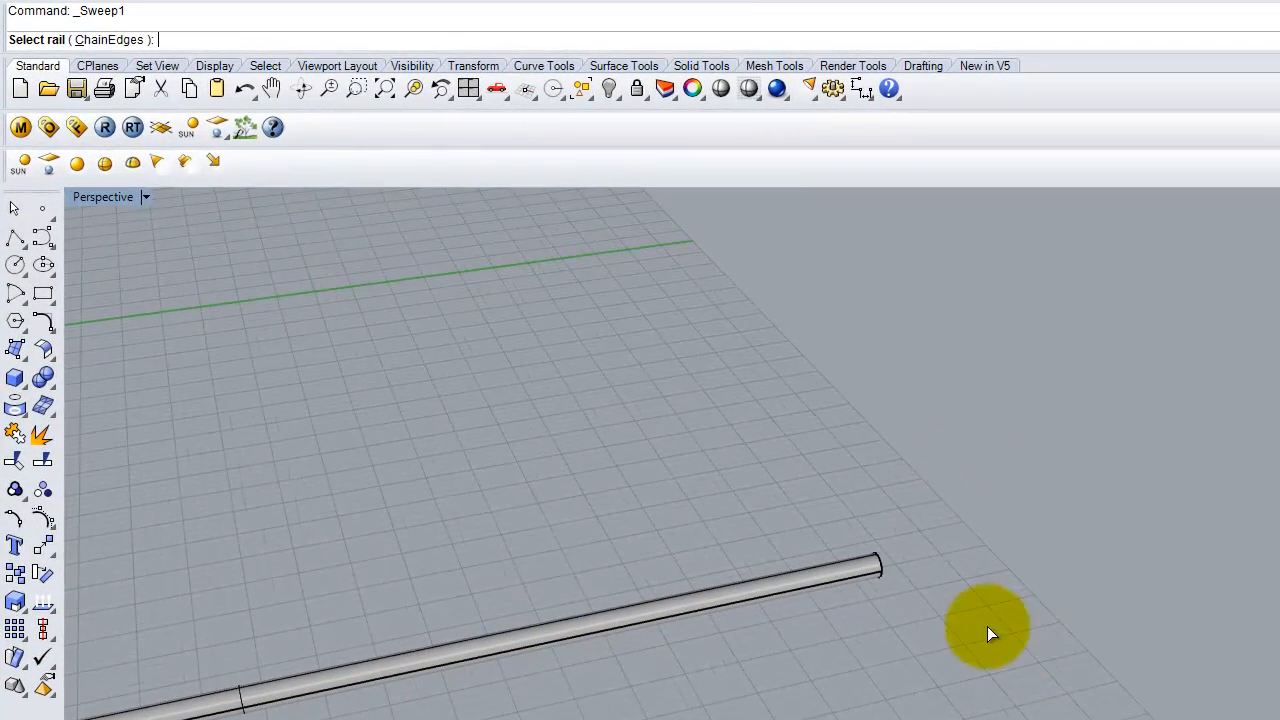
pyautogui.scroll(8, 745, 545)
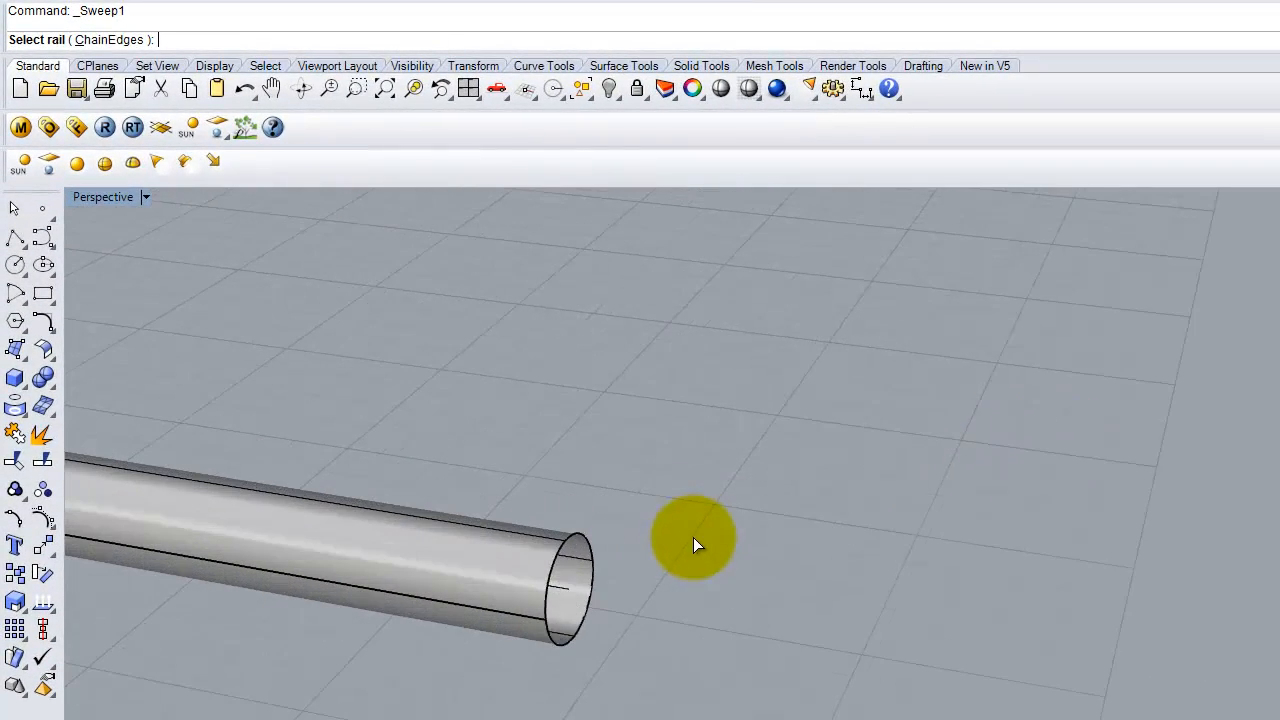
pyautogui.scroll(-3, 1065, 507)
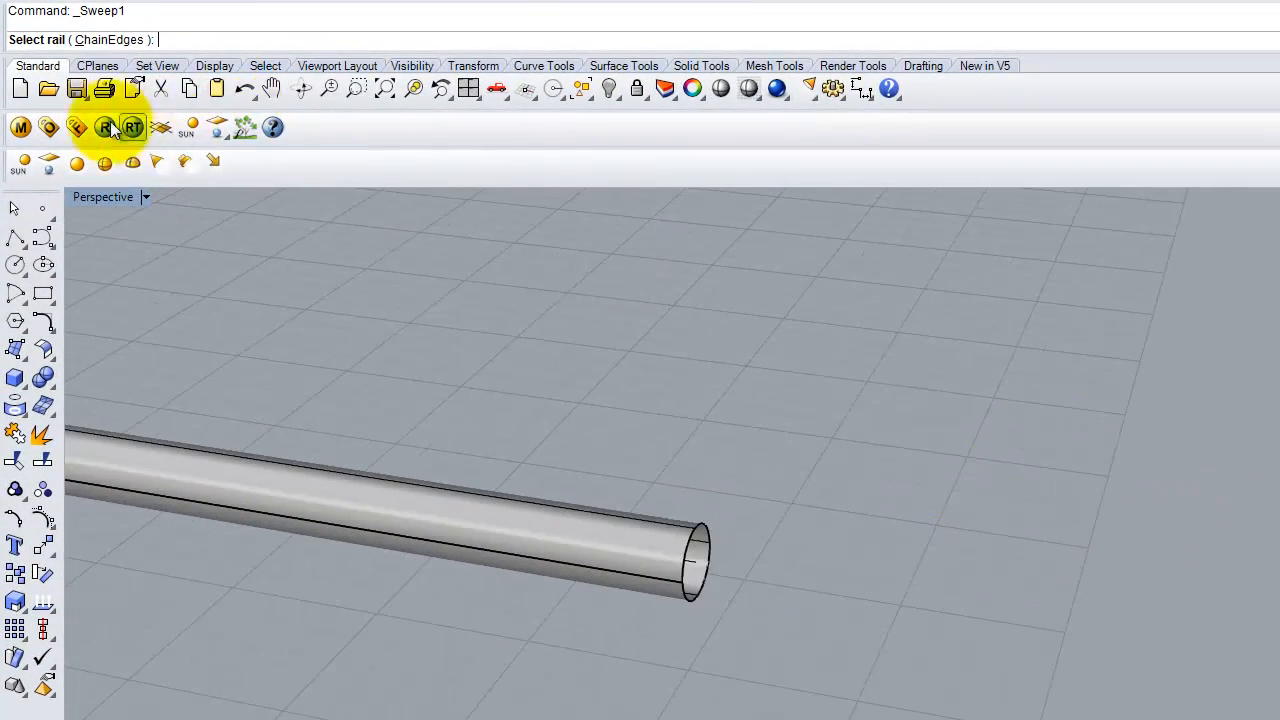
pyautogui.click(15, 264)
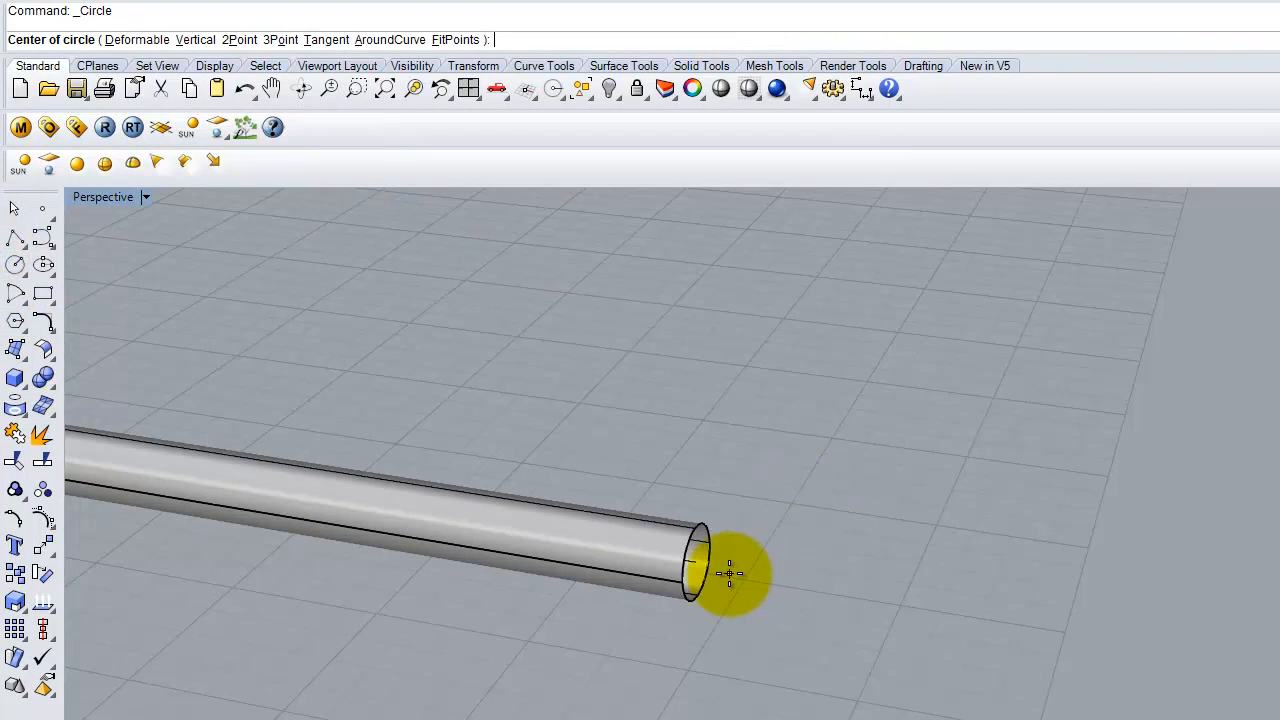
pyautogui.click(697, 563)
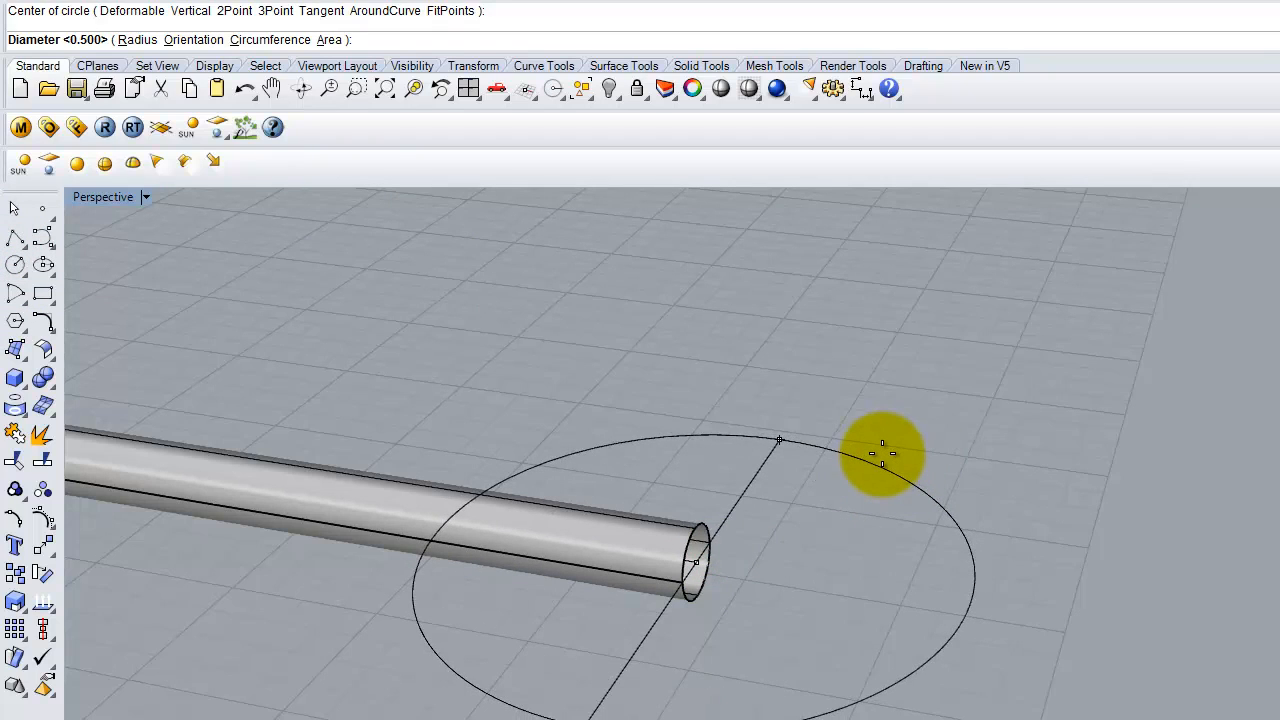
pyautogui.write('1.75"')
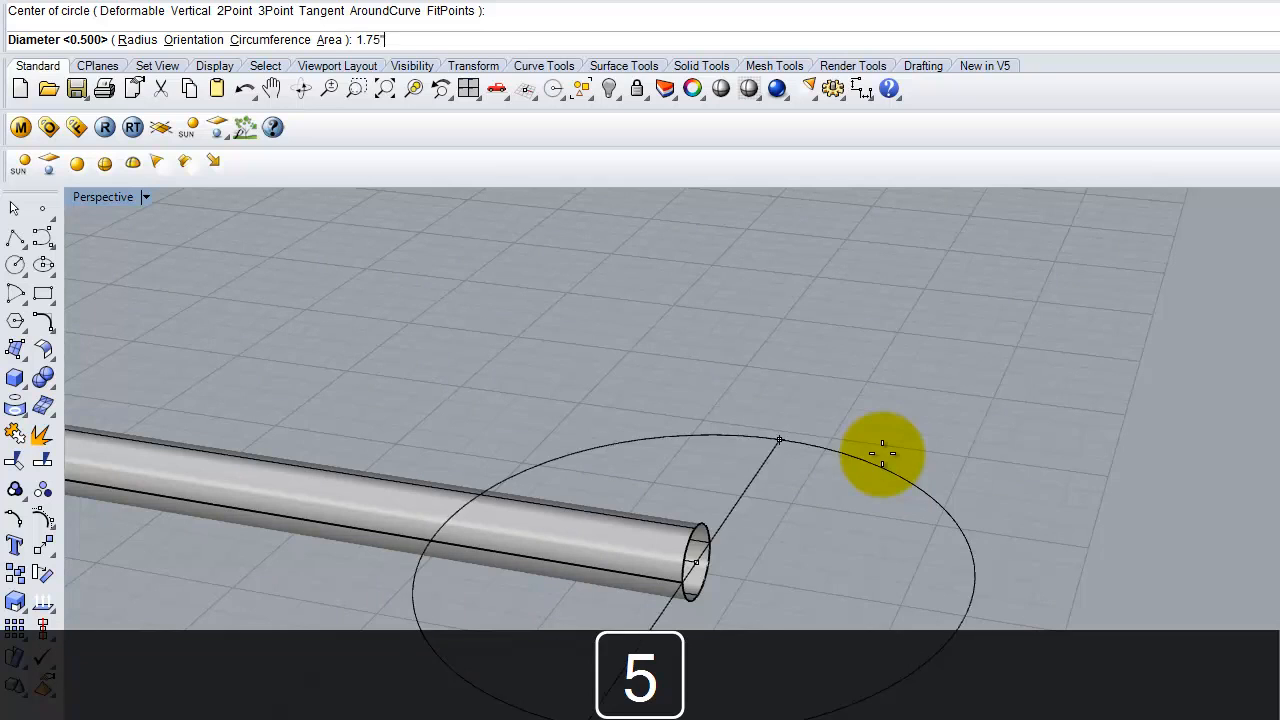
pyautogui.press('Return')
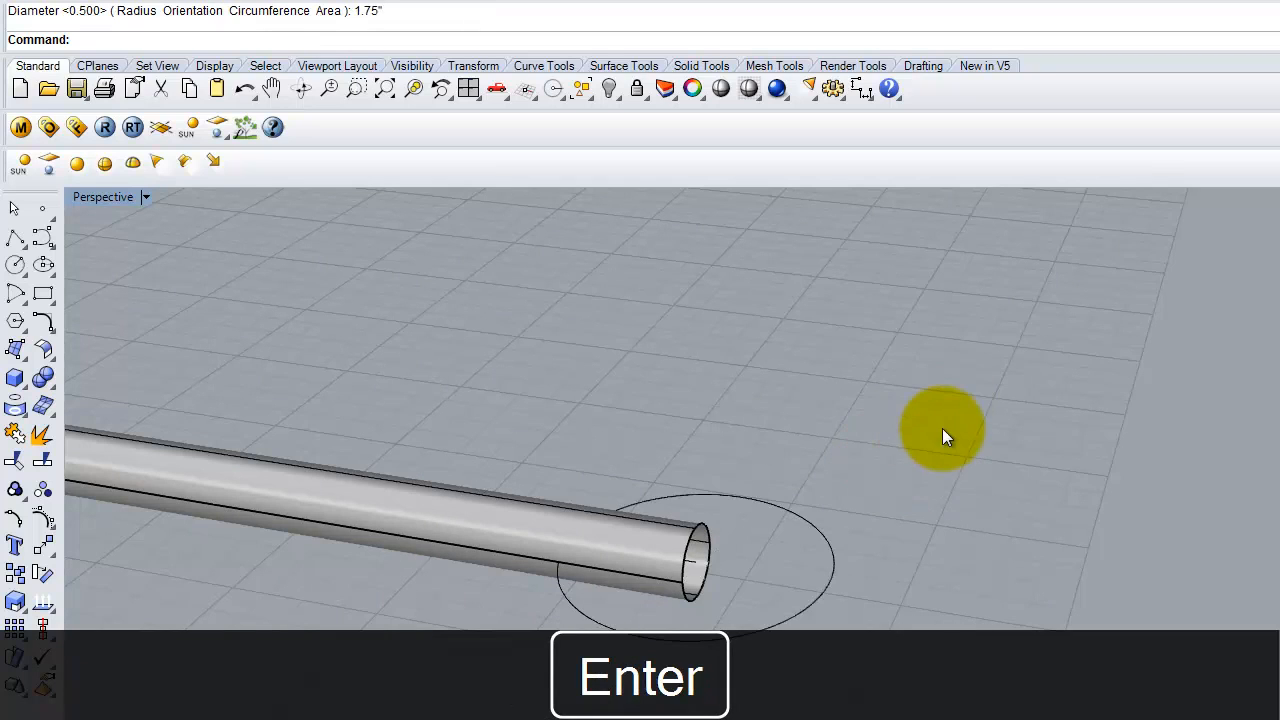
# - Draw a flat 3/8-inch diameter circle inside the tube's open end, near the centre of the 1.75-inch circle
pyautogui.moveTo(893, 580); pyautogui.dragTo(846, 606, button='right')
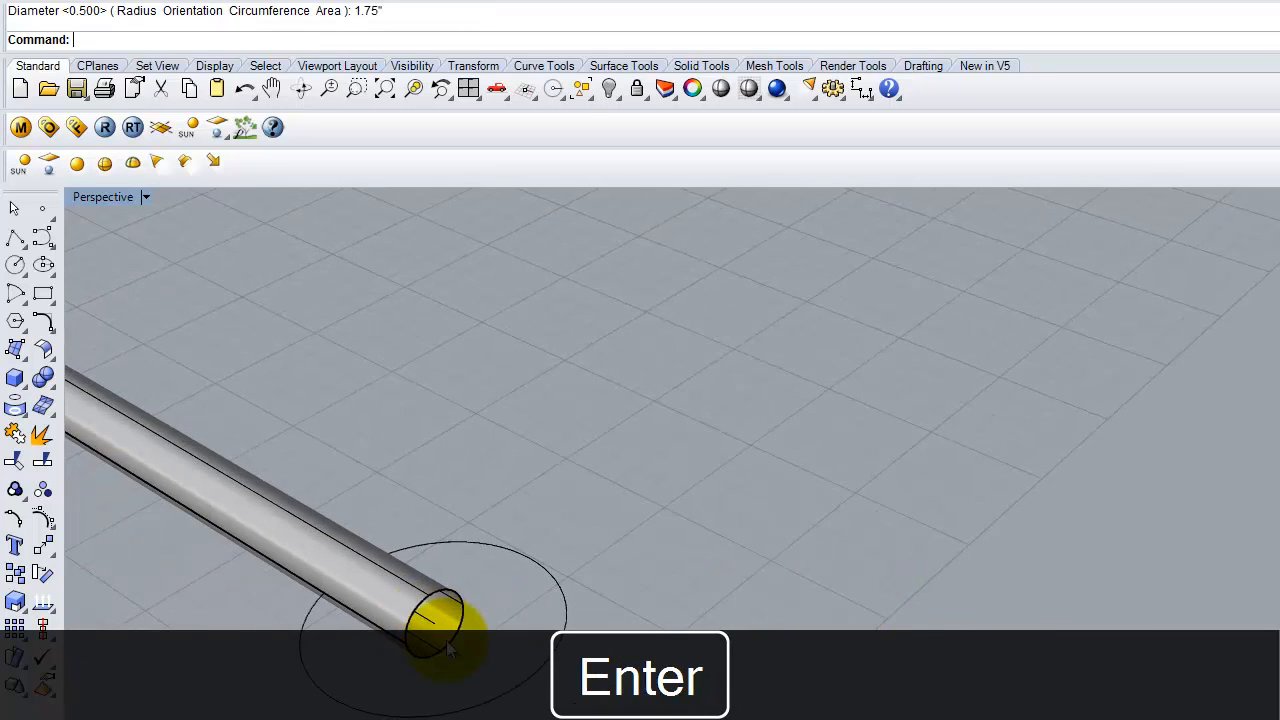
pyautogui.scroll(3, 447, 645)
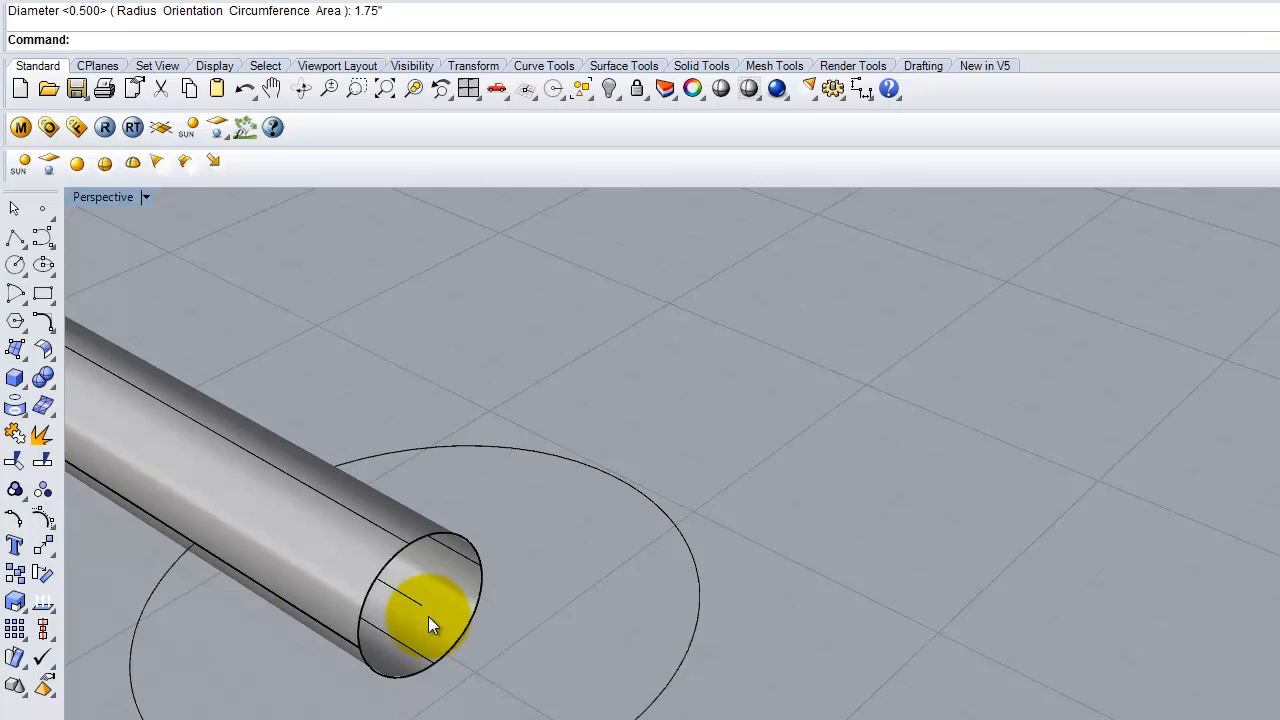
pyautogui.rightClick(423, 606)
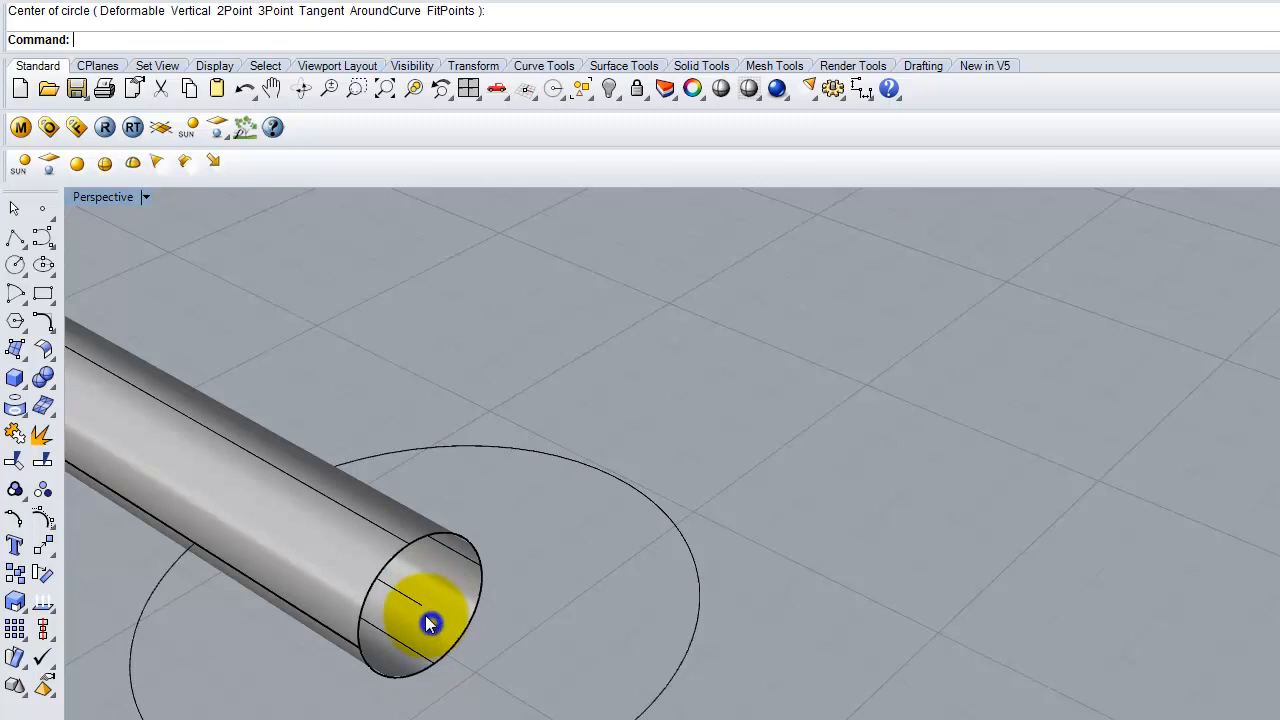
pyautogui.click(40, 270)
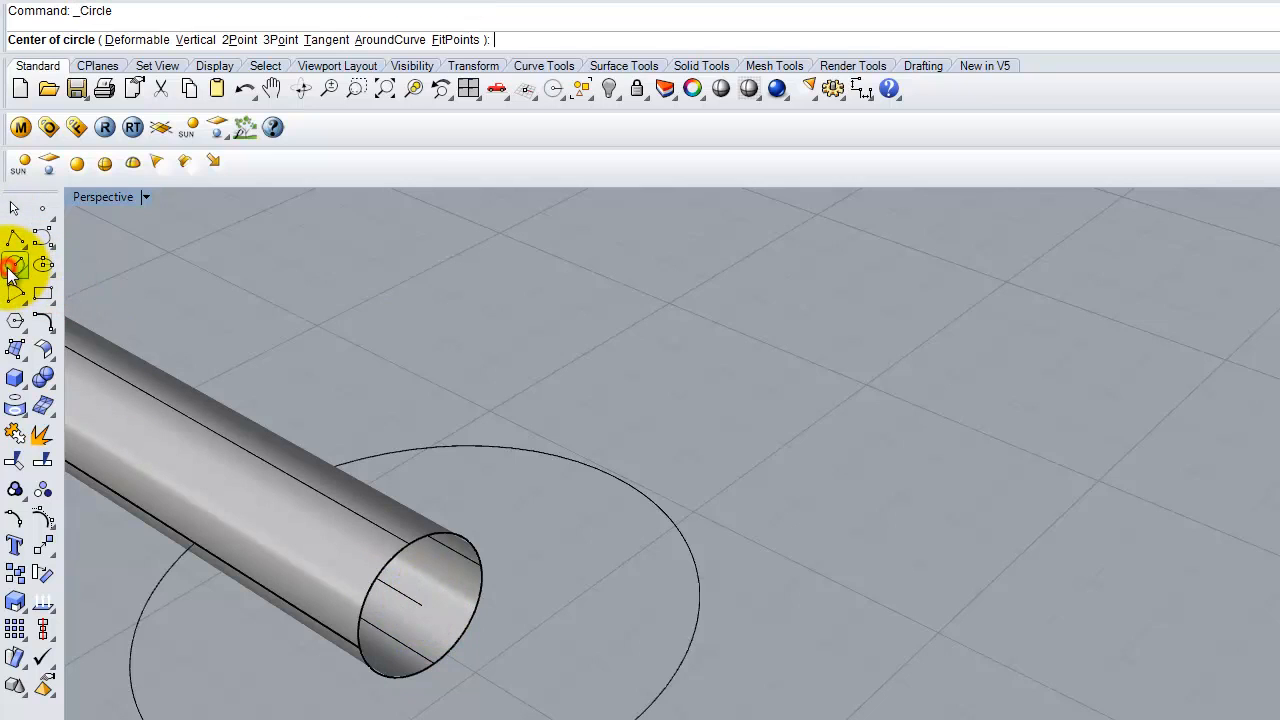
pyautogui.click(438, 602)
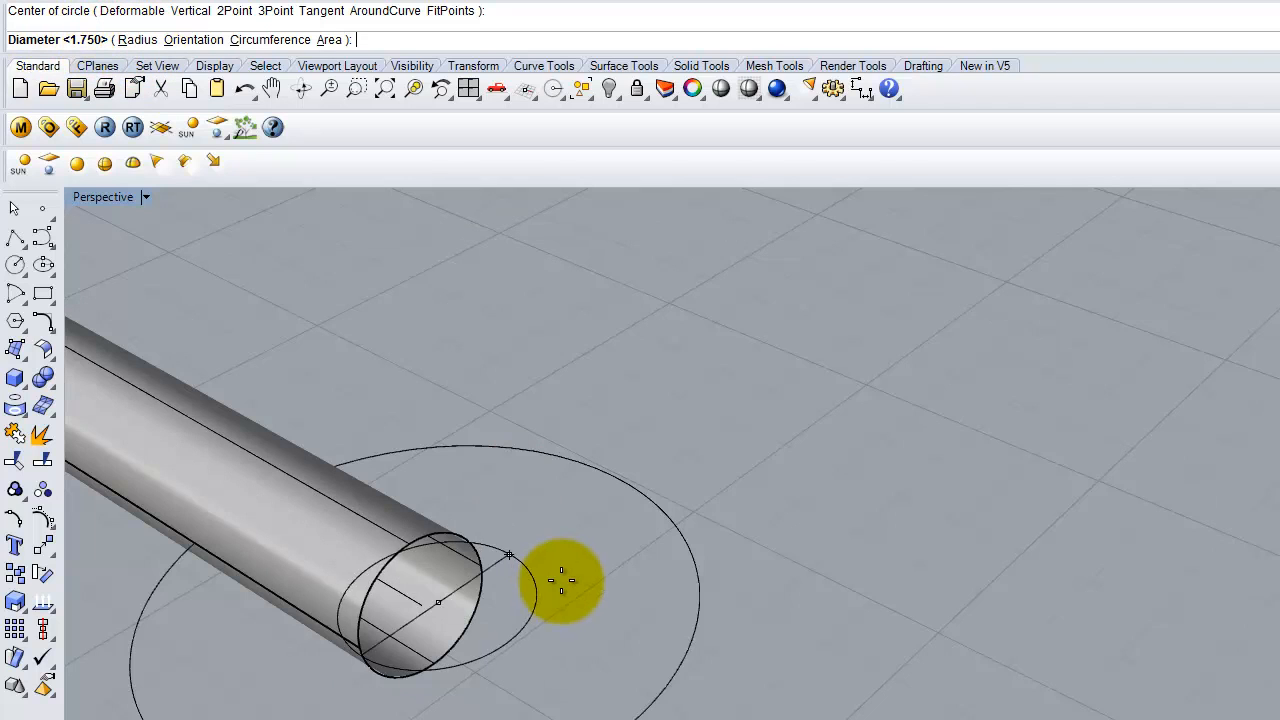
pyautogui.write('3/8"')
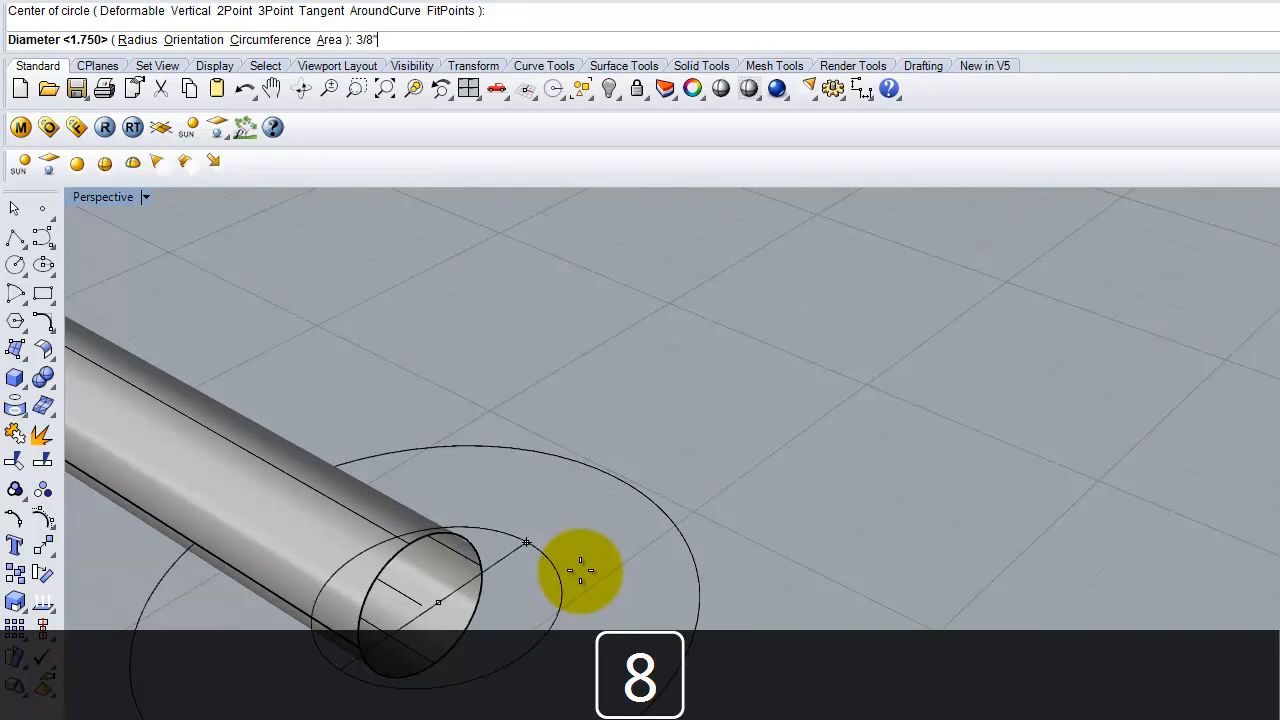
pyautogui.press('Return')
# - Move the 3/8-inch circle by its centre onto the line's endpoint, making it concentric with the 1.75-inch circle
pyautogui.moveTo(618, 648); pyautogui.dragTo(489, 579, button='right')
pyautogui.rightClick(489, 579)
pyautogui.scroll(5, 549, 524)
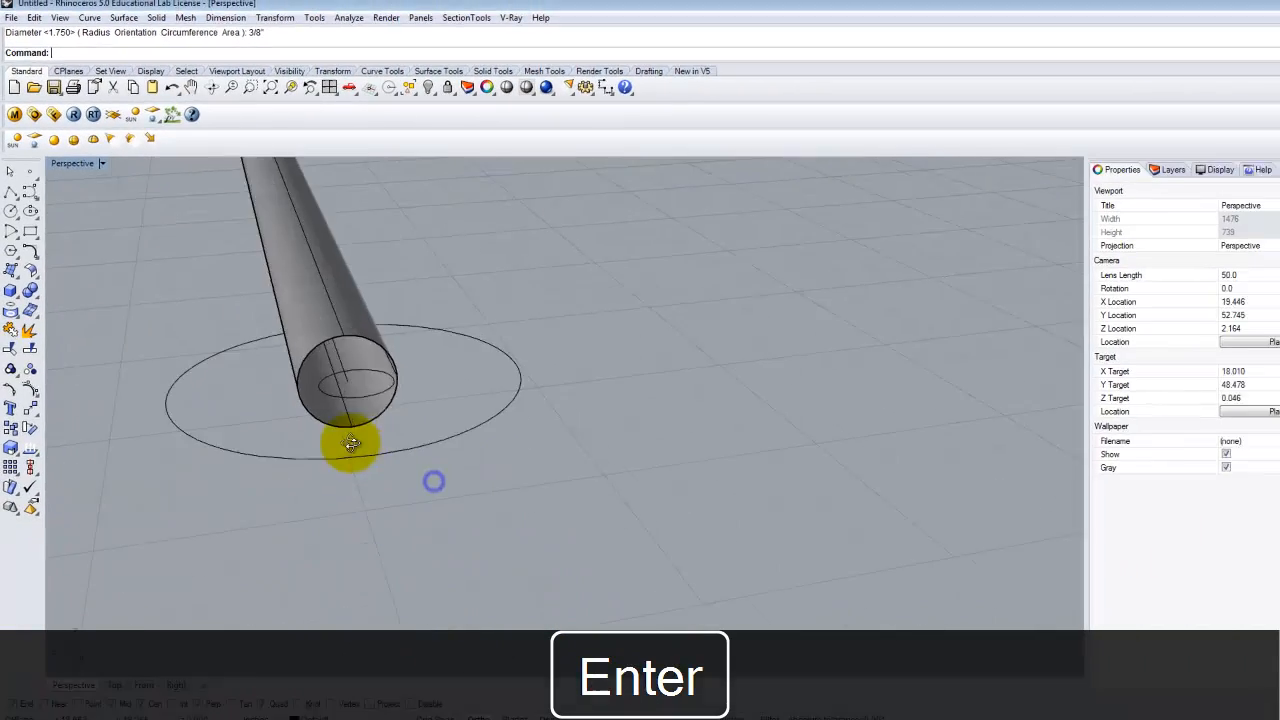
pyautogui.moveTo(498, 409); pyautogui.dragTo(426, 434, button='right')
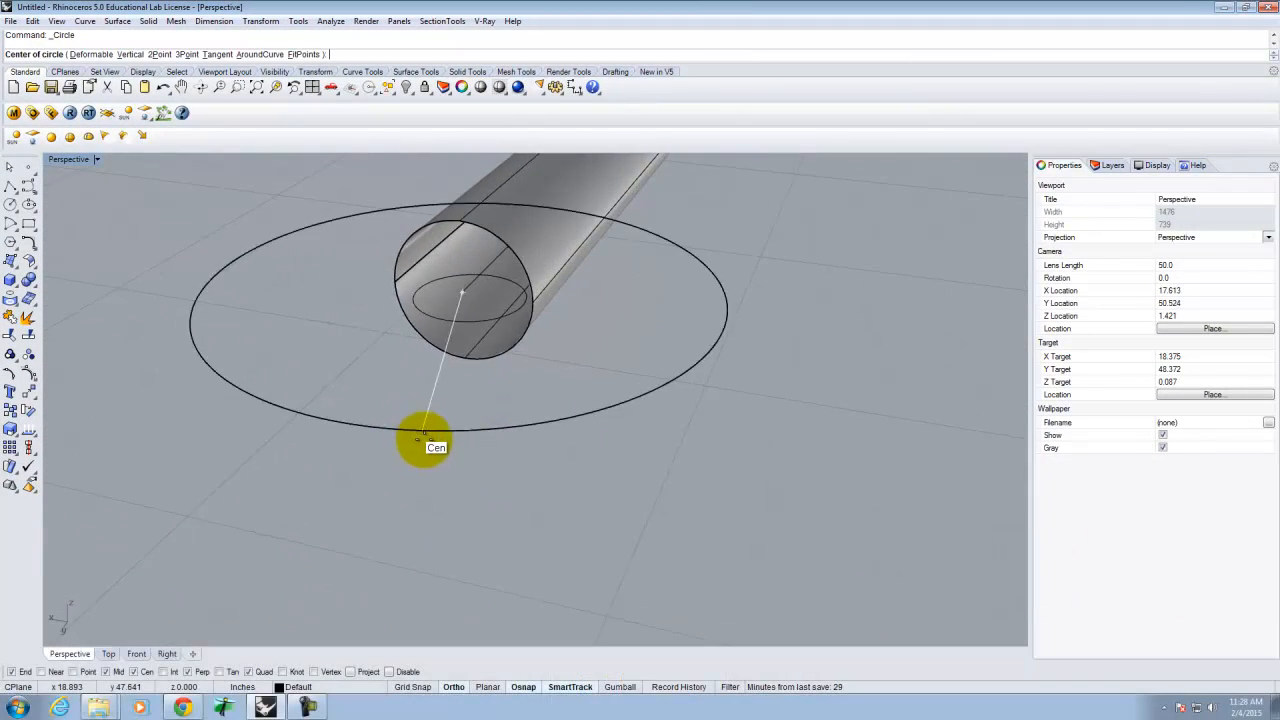
pyautogui.scroll(-7, 426, 434)
pyautogui.scroll(10, 452, 355)
pyautogui.press('Escape')
pyautogui.moveTo(514, 423)
pyautogui.mouseDown(button='right')
pyautogui.moveTo(503, 434)
pyautogui.moveTo(511, 424)
pyautogui.mouseUp(button='right')
pyautogui.click(511, 424)
pyautogui.write('move')
pyautogui.press('Return')
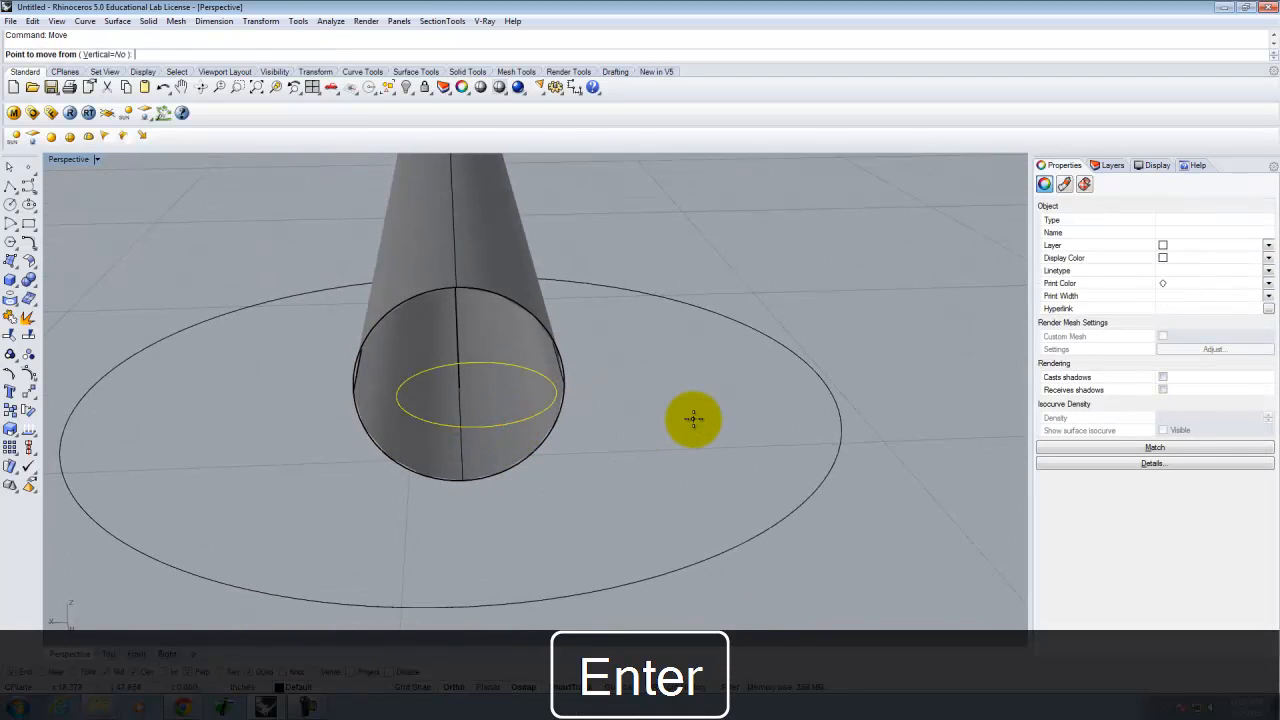
pyautogui.click(513, 432)
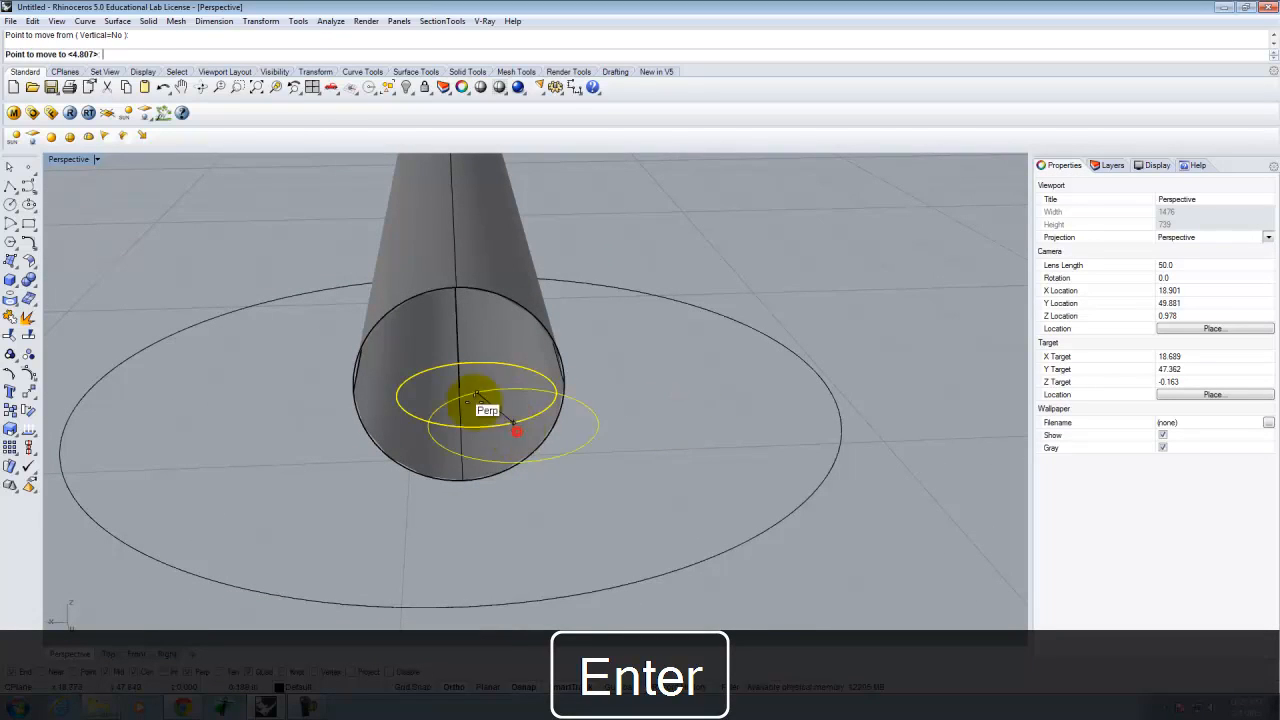
pyautogui.moveTo(449, 380); pyautogui.dragTo(532, 388, button='right')
pyautogui.scroll(-12, 532, 388)
pyautogui.click(666, 383)
pyautogui.moveTo(711, 480); pyautogui.dragTo(486, 404, button='right')
pyautogui.moveTo(289, 340); pyautogui.dragTo(310, 368, button='right')
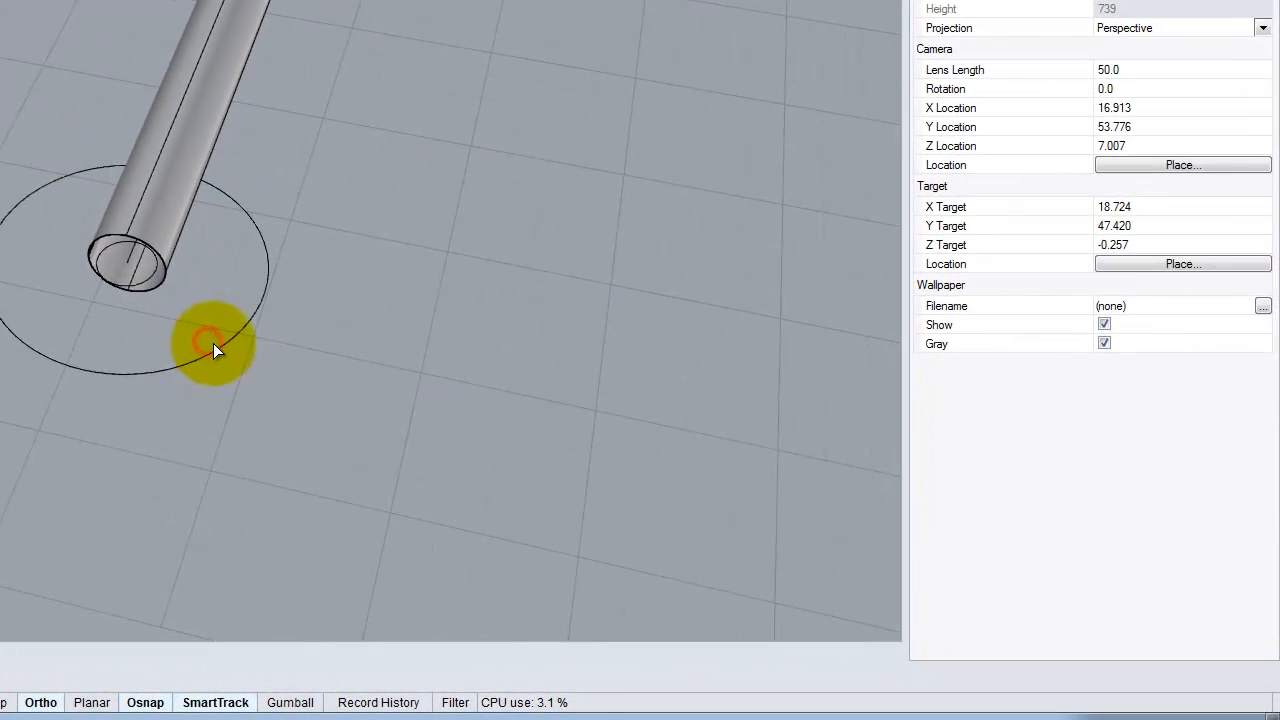
pyautogui.click(394, 395)
pyautogui.keyDown('shift'); pyautogui.click(337, 344); pyautogui.keyUp('shift')
pyautogui.click(361, 331)
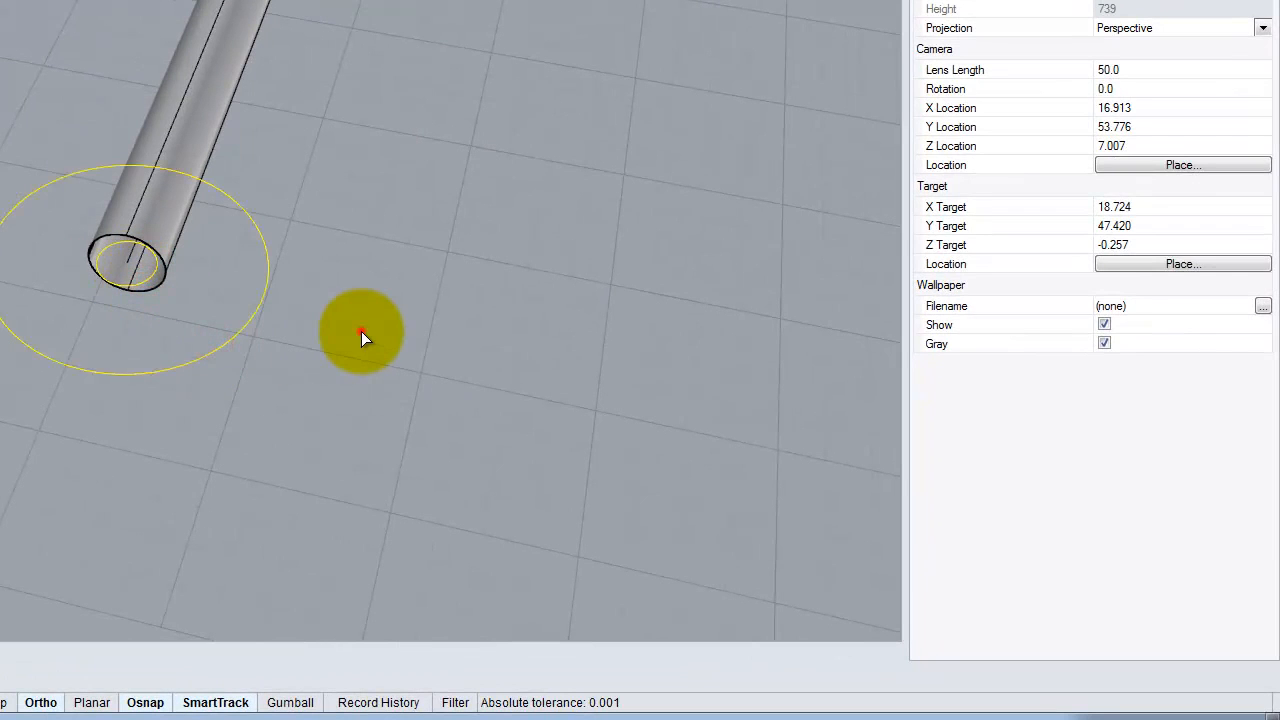
pyautogui.moveTo(172, 319); pyautogui.dragTo(257, 254, button='right')
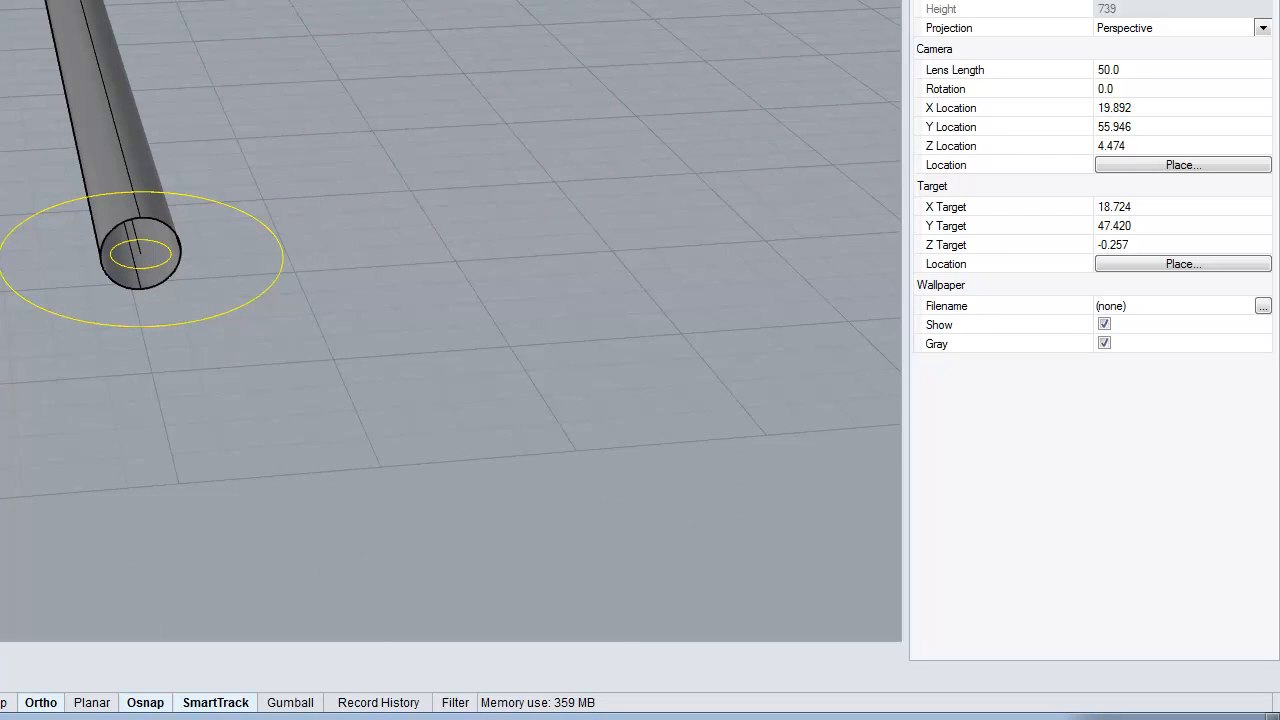
pyautogui.press('Escape')
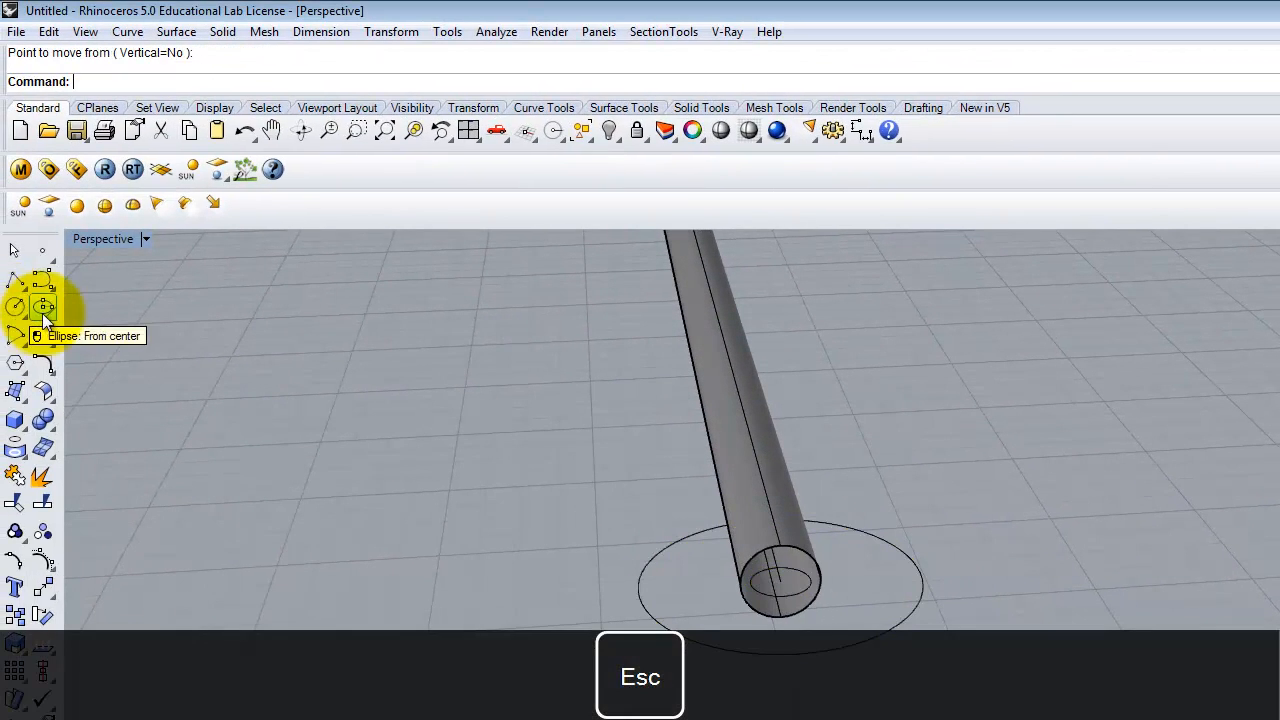
# - Draw a two-point diameter circle spanning from a quadrant of the 3/8-inch circle to the edge of the 1.75-inch circle
pyautogui.click(18, 304)
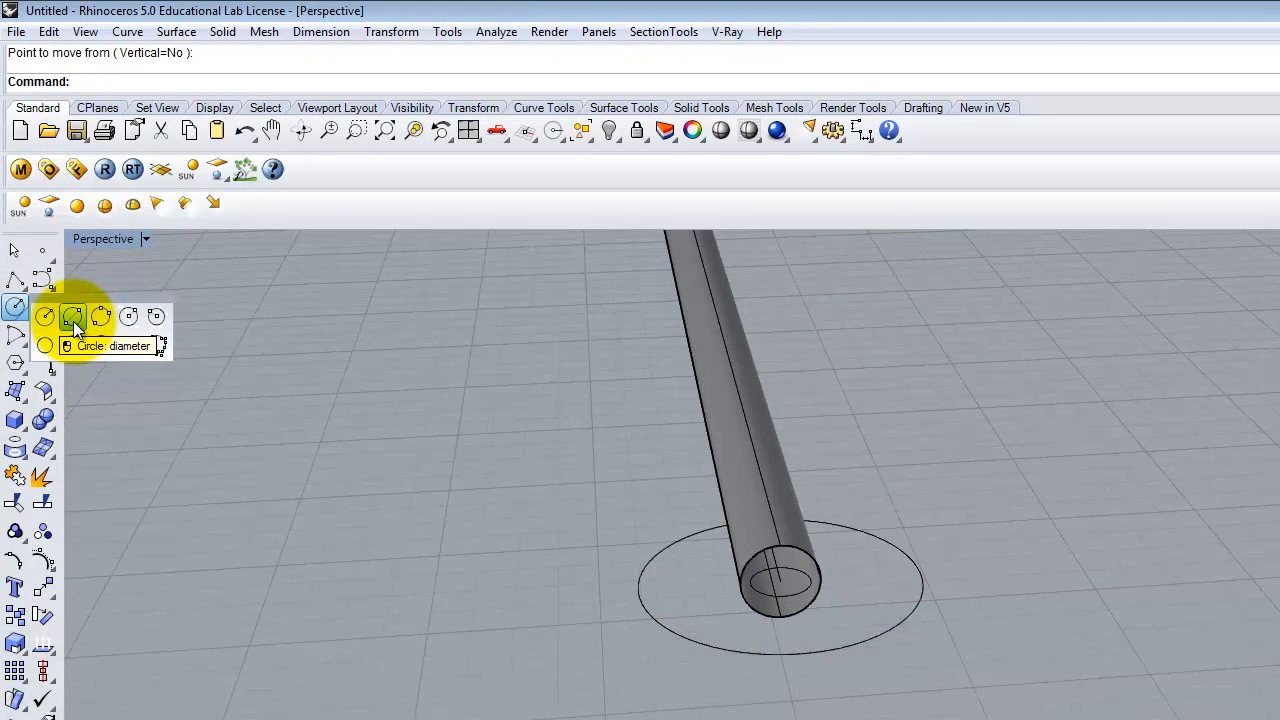
pyautogui.click(73, 318)
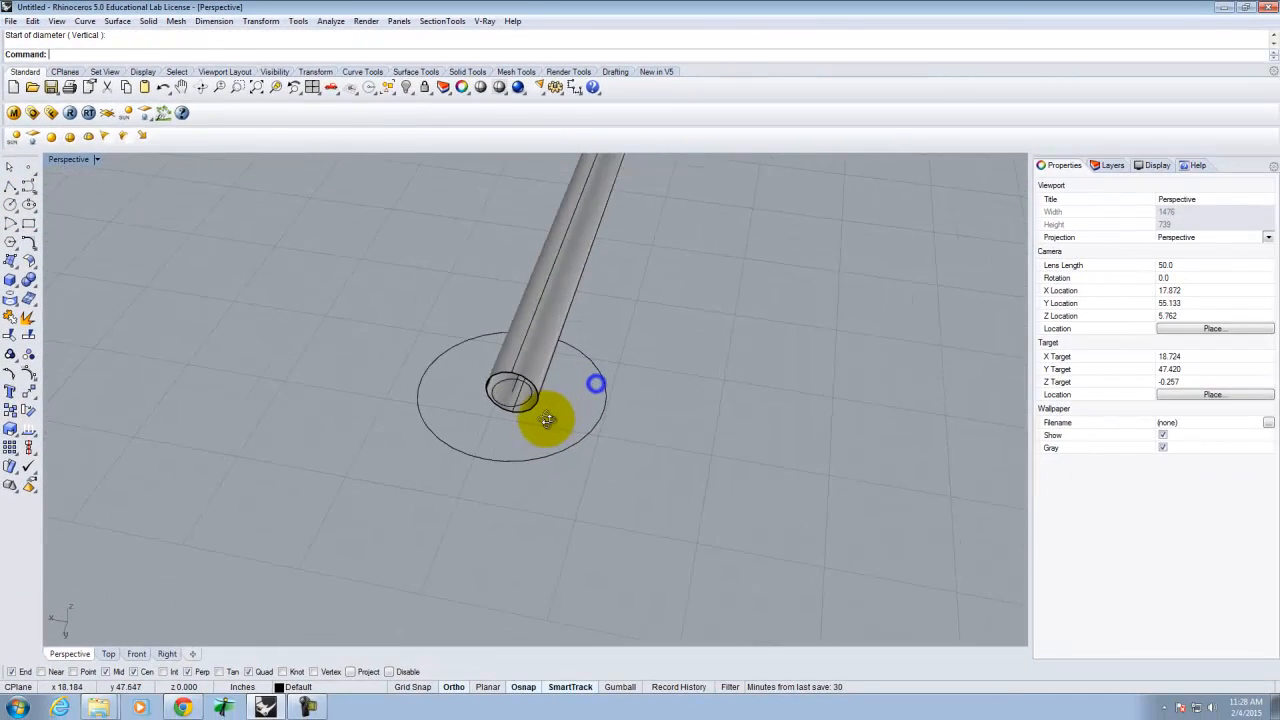
pyautogui.scroll(3, 528, 386)
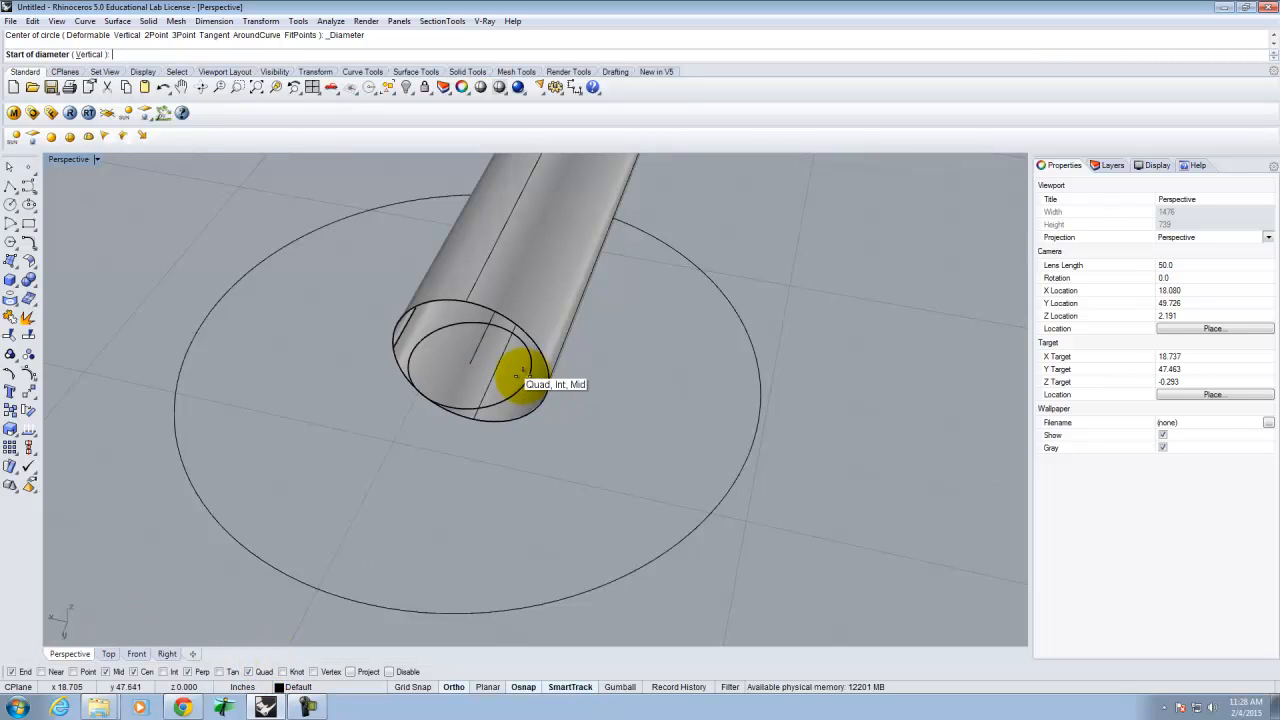
pyautogui.click(528, 377)
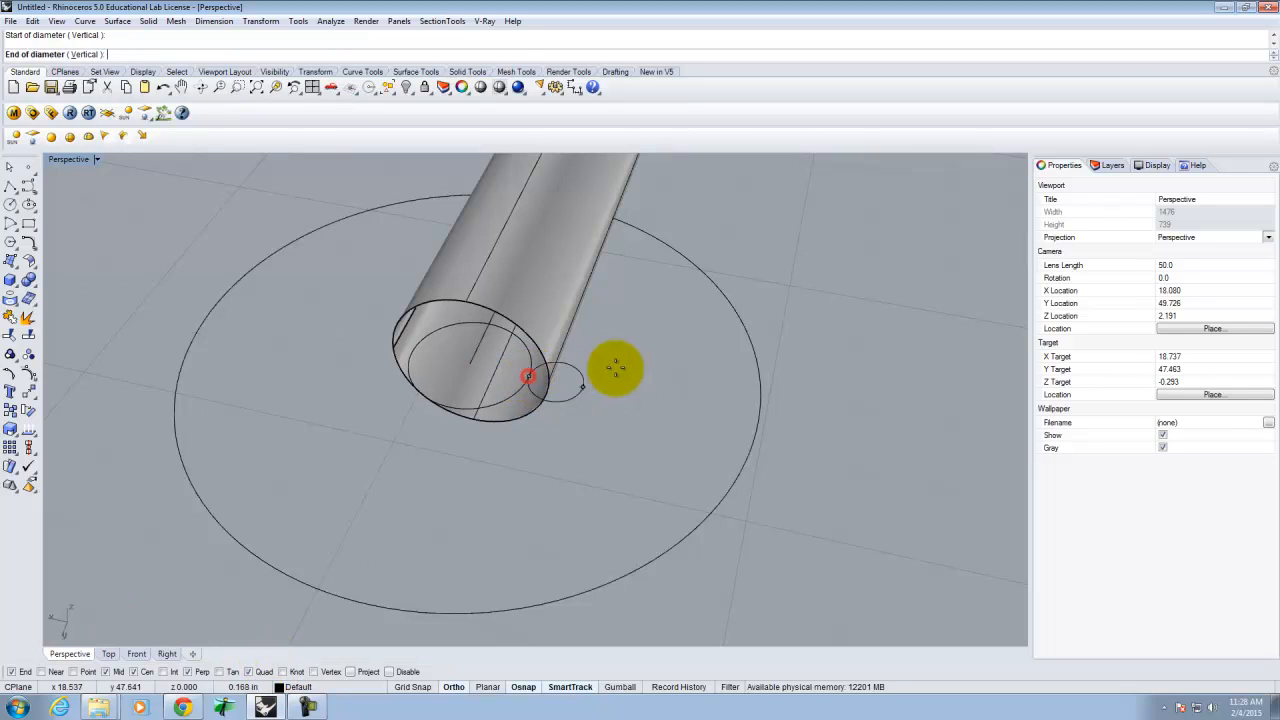
pyautogui.click(751, 428)
# - Try to rotate the two-point diameter circle in 3D about its diameter between the 3/8-inch and 1.75-inch circles
pyautogui.moveTo(758, 489); pyautogui.dragTo(636, 428, button='right')
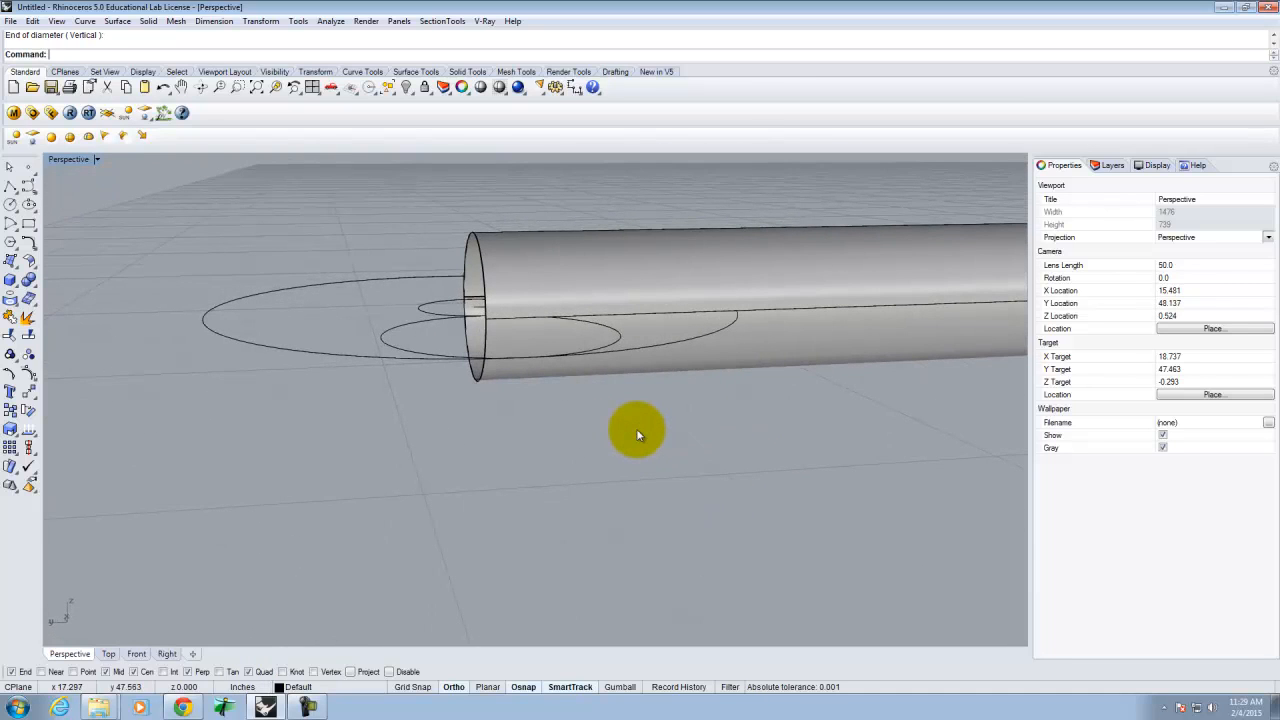
pyautogui.moveTo(447, 342); pyautogui.dragTo(788, 466, button='right')
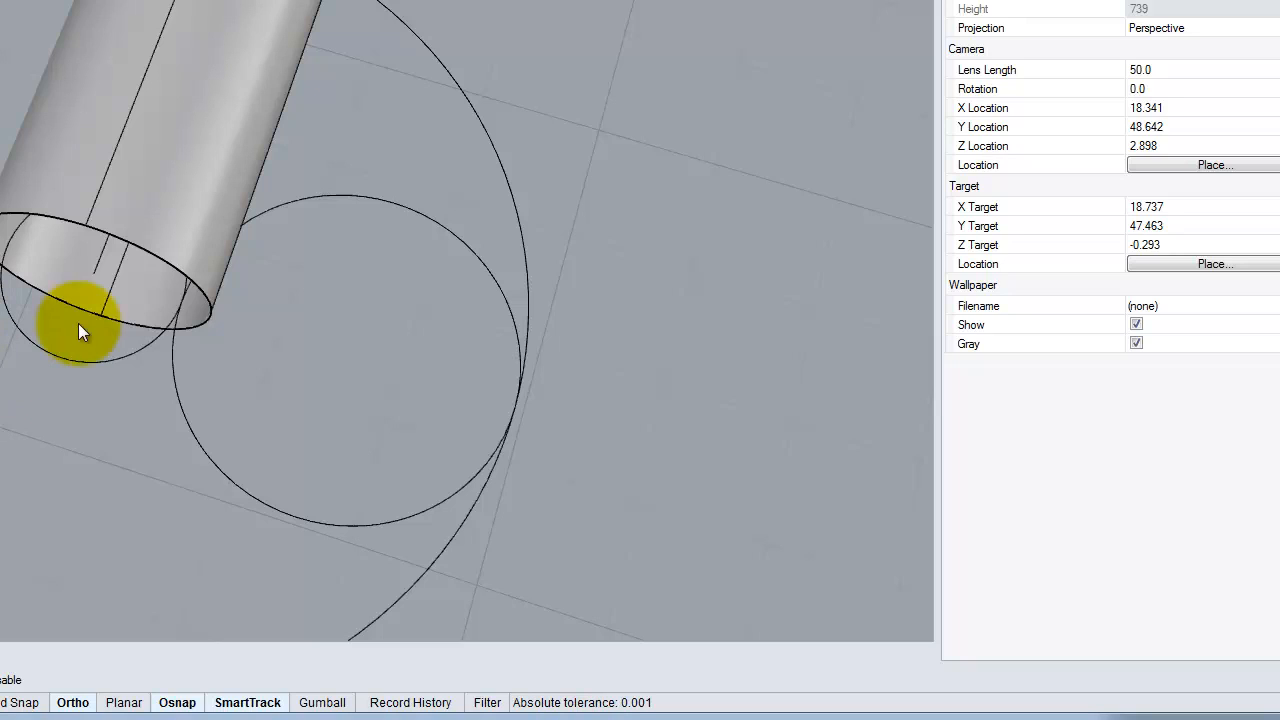
pyautogui.click(319, 512)
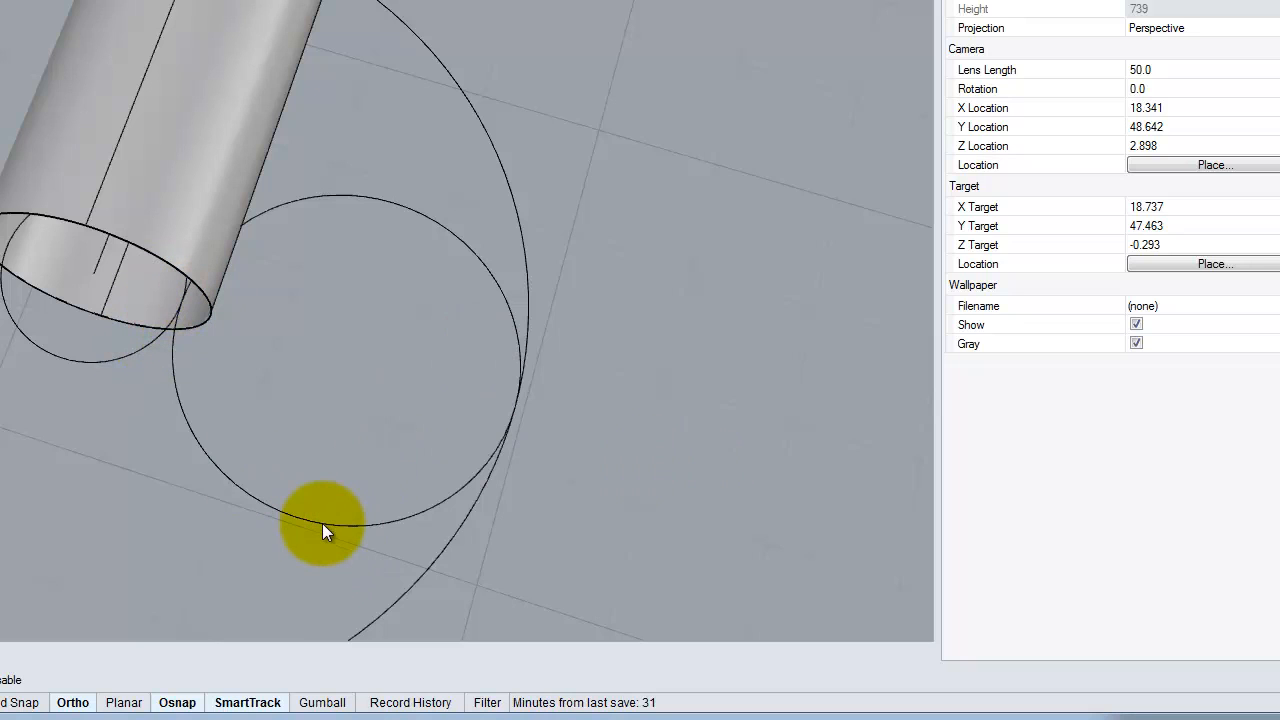
pyautogui.click(319, 526)
pyautogui.moveTo(477, 514); pyautogui.dragTo(238, 372, button='right')
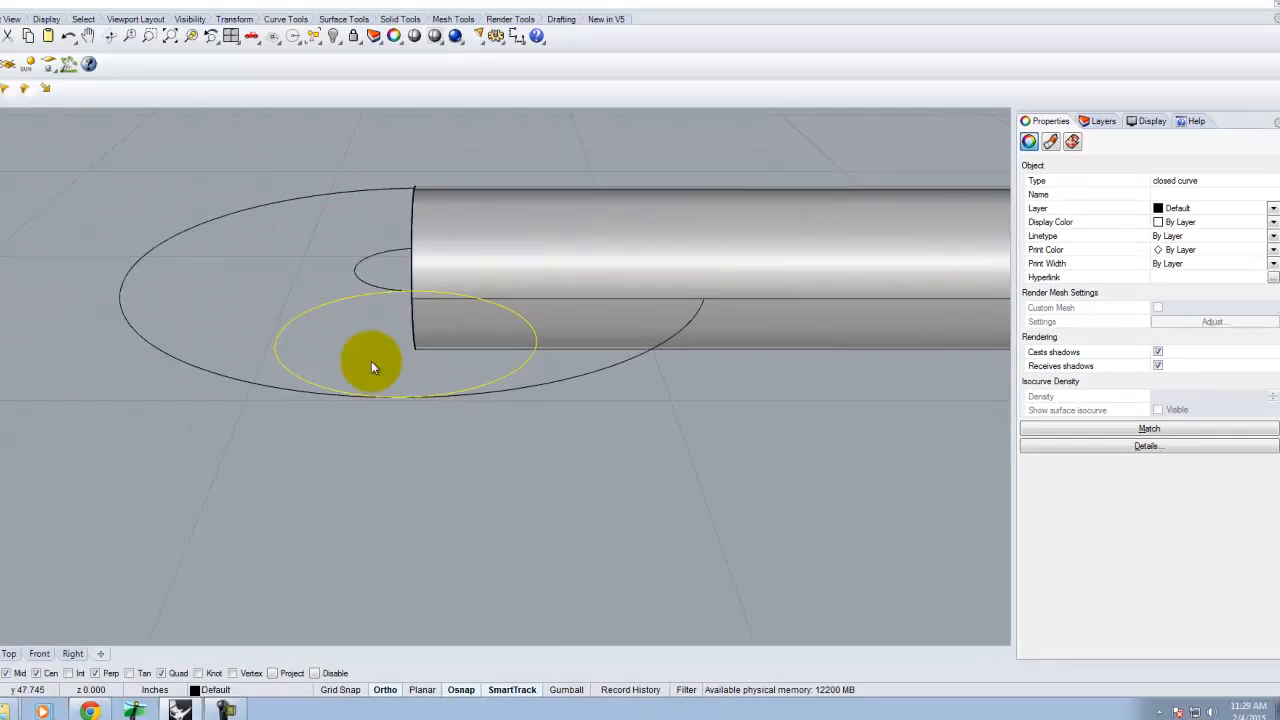
pyautogui.moveTo(2, 187); pyautogui.dragTo(248, 300, button='right')
pyautogui.rightClick(248, 300)
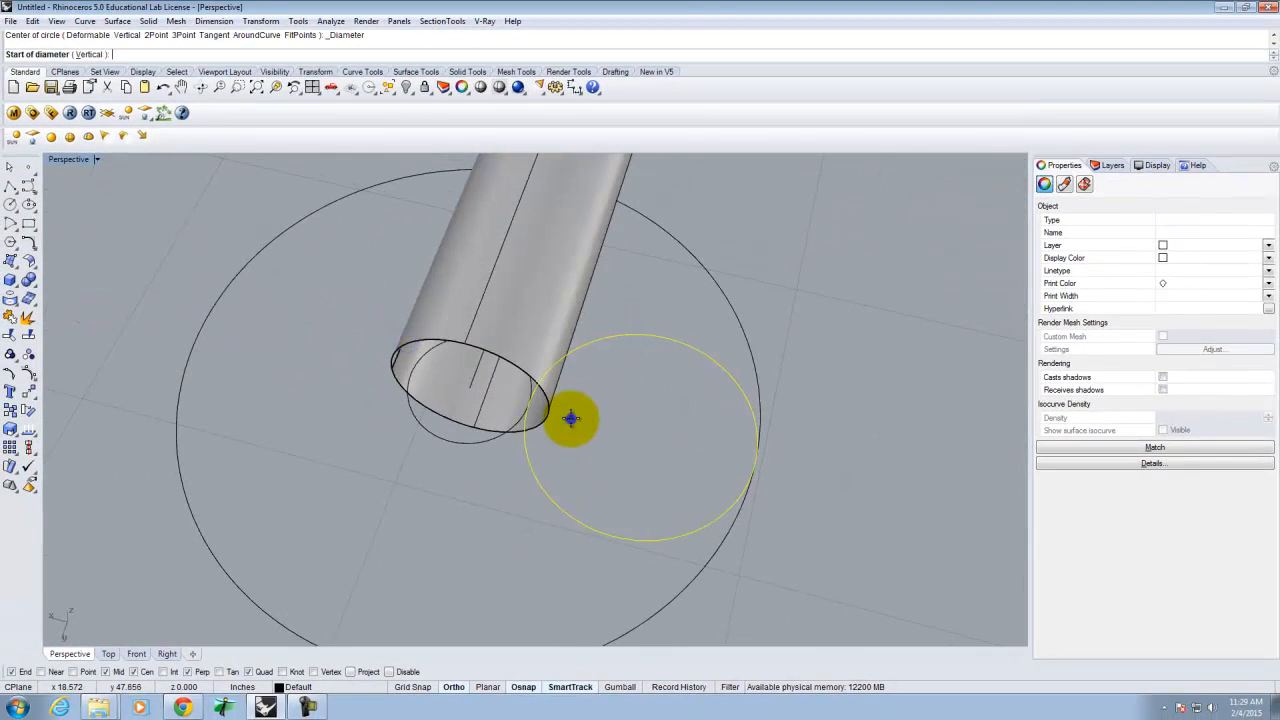
pyautogui.click(257, 22)
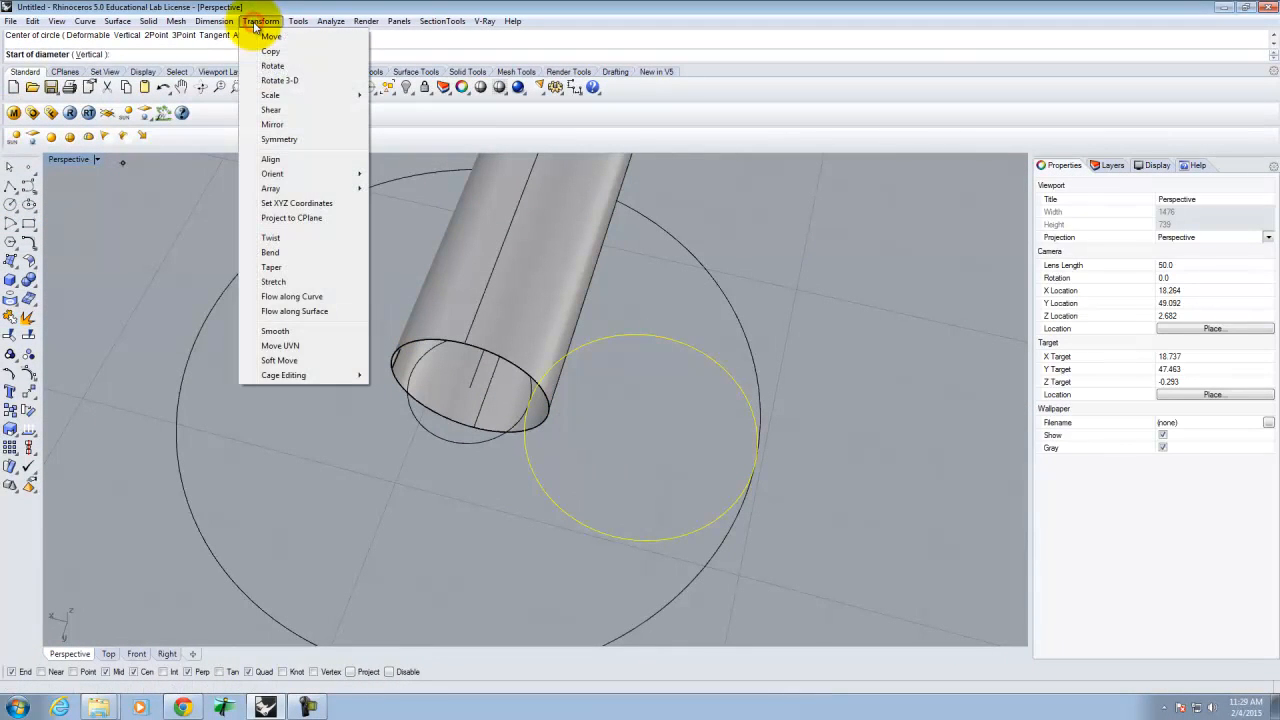
pyautogui.click(279, 80)
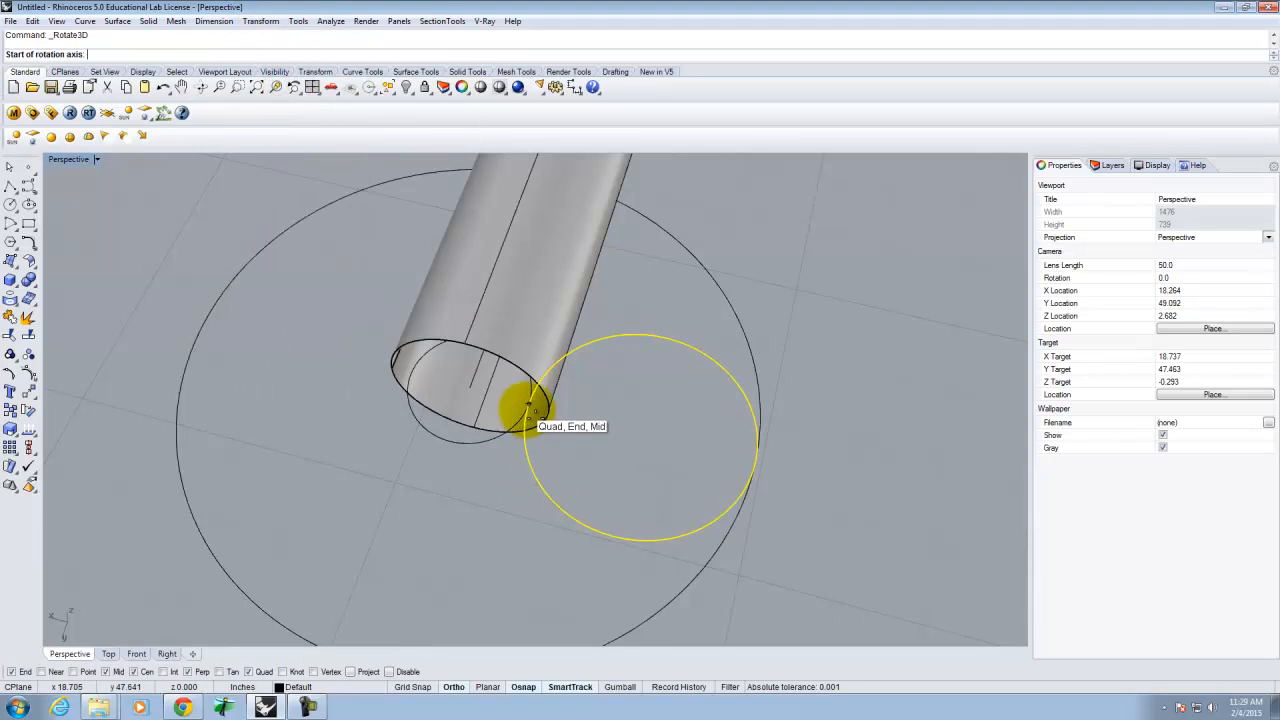
pyautogui.click(530, 407)
pyautogui.click(757, 461)
pyautogui.click(682, 468)
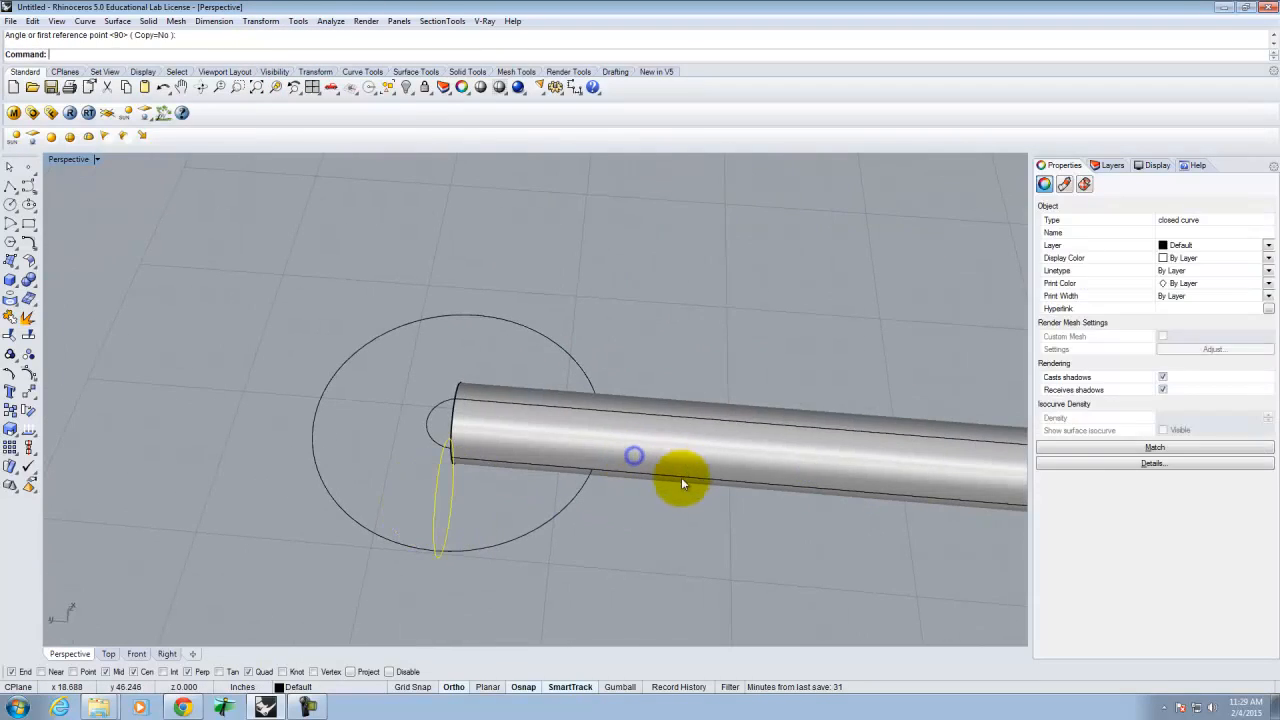
pyautogui.hotkey('ctrl', 'z')
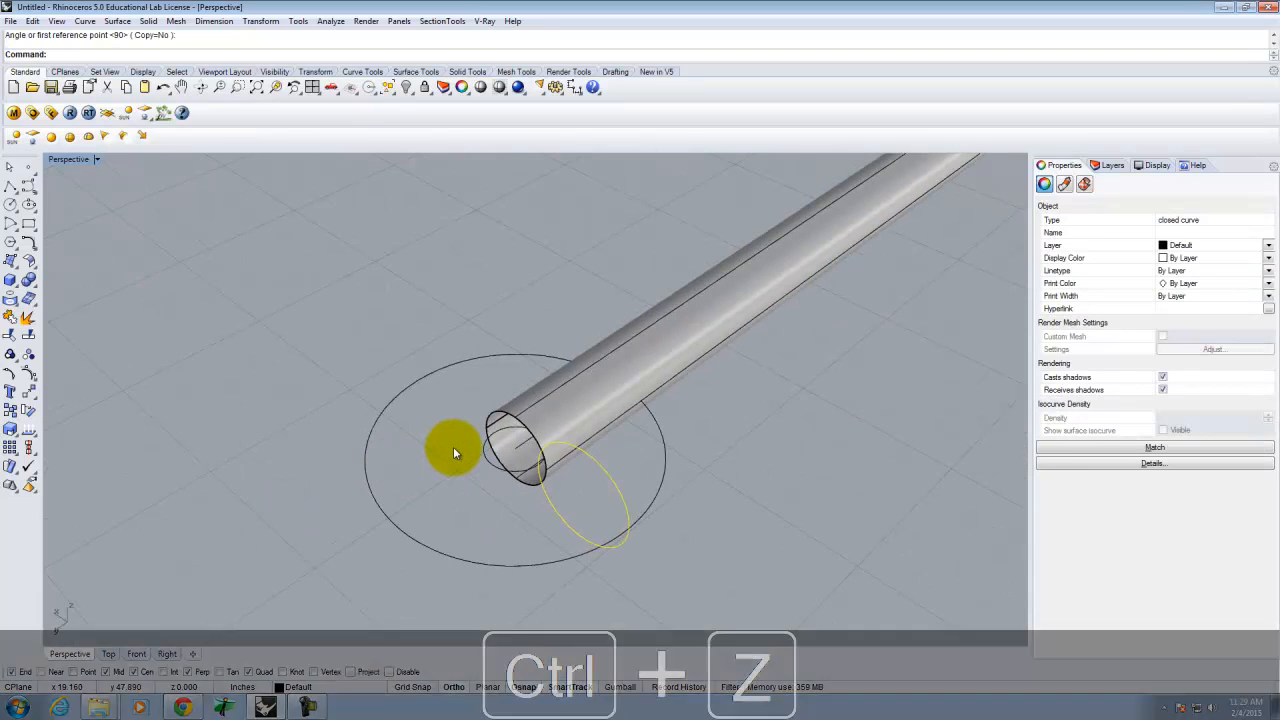
# - Rotate the two-point circle upright in 3D about its diameter, from the 3/8-inch circle's quadrant to the 1.75-inch circle's edge
pyautogui.rightClick(540, 477)
pyautogui.click(541, 468)
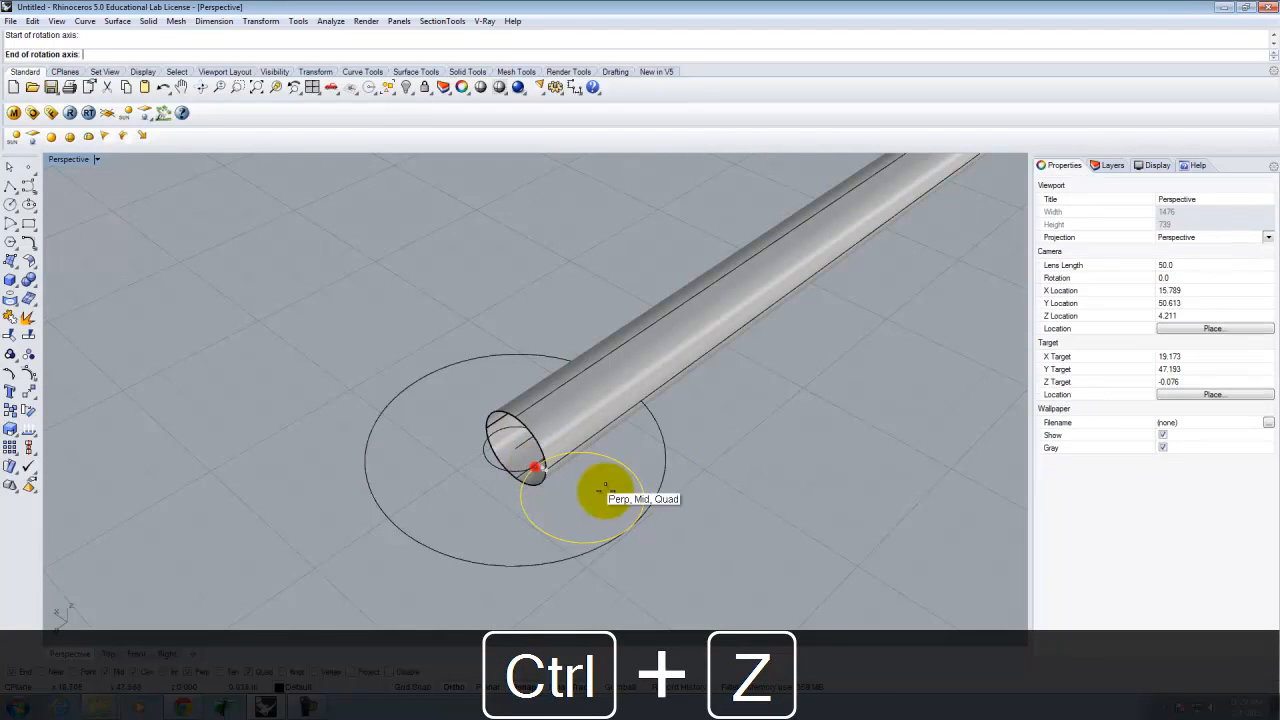
pyautogui.click(622, 528)
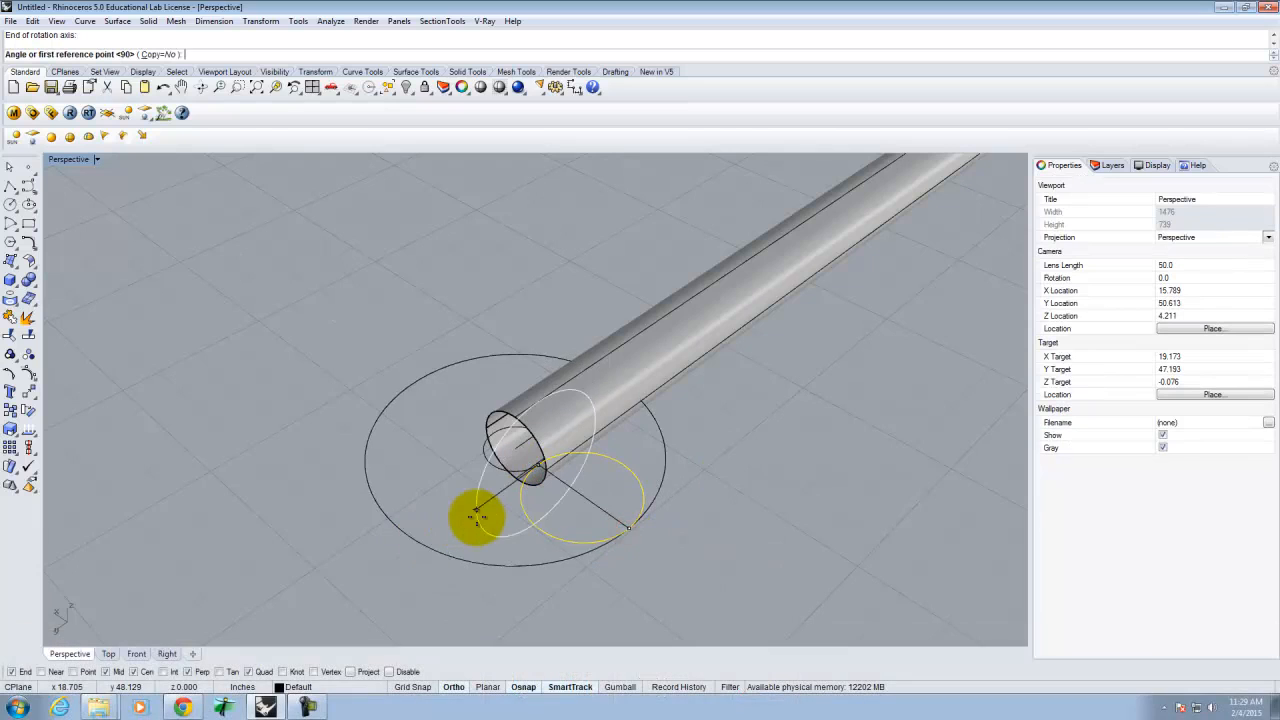
pyautogui.click(463, 527)
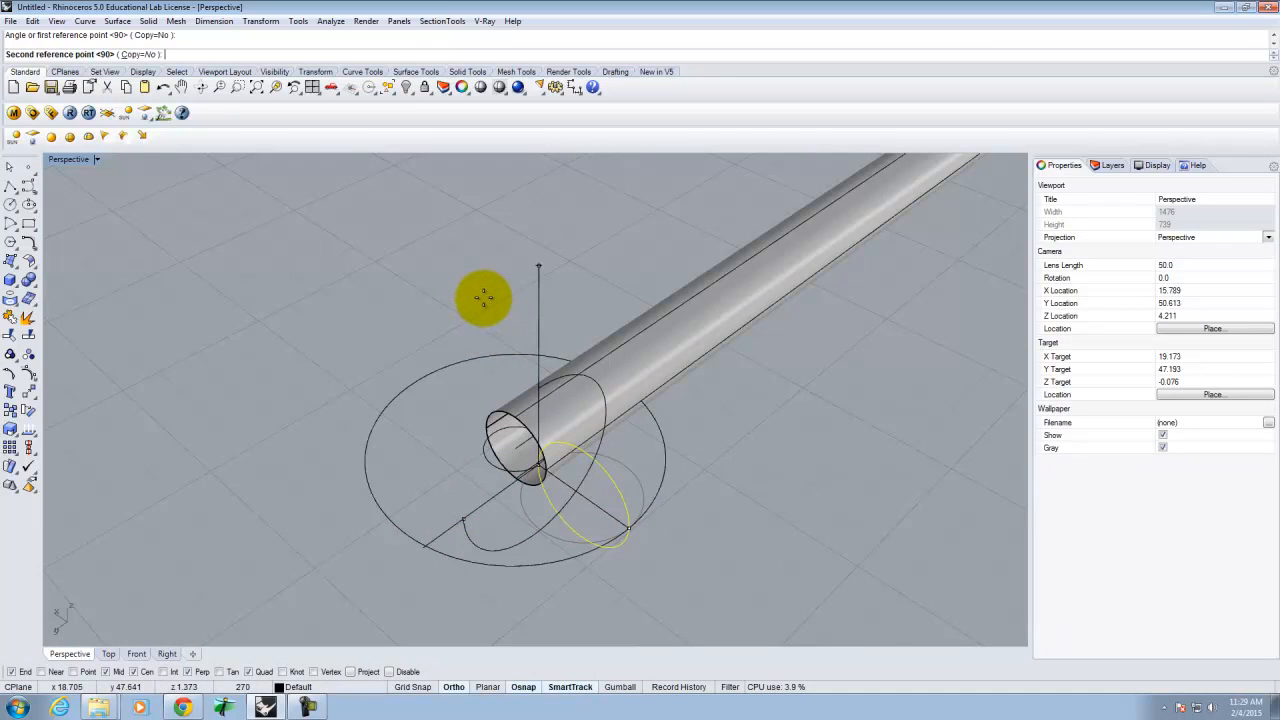
pyautogui.click(483, 295)
pyautogui.moveTo(772, 511); pyautogui.dragTo(545, 516, button='right')
pyautogui.click(710, 494)
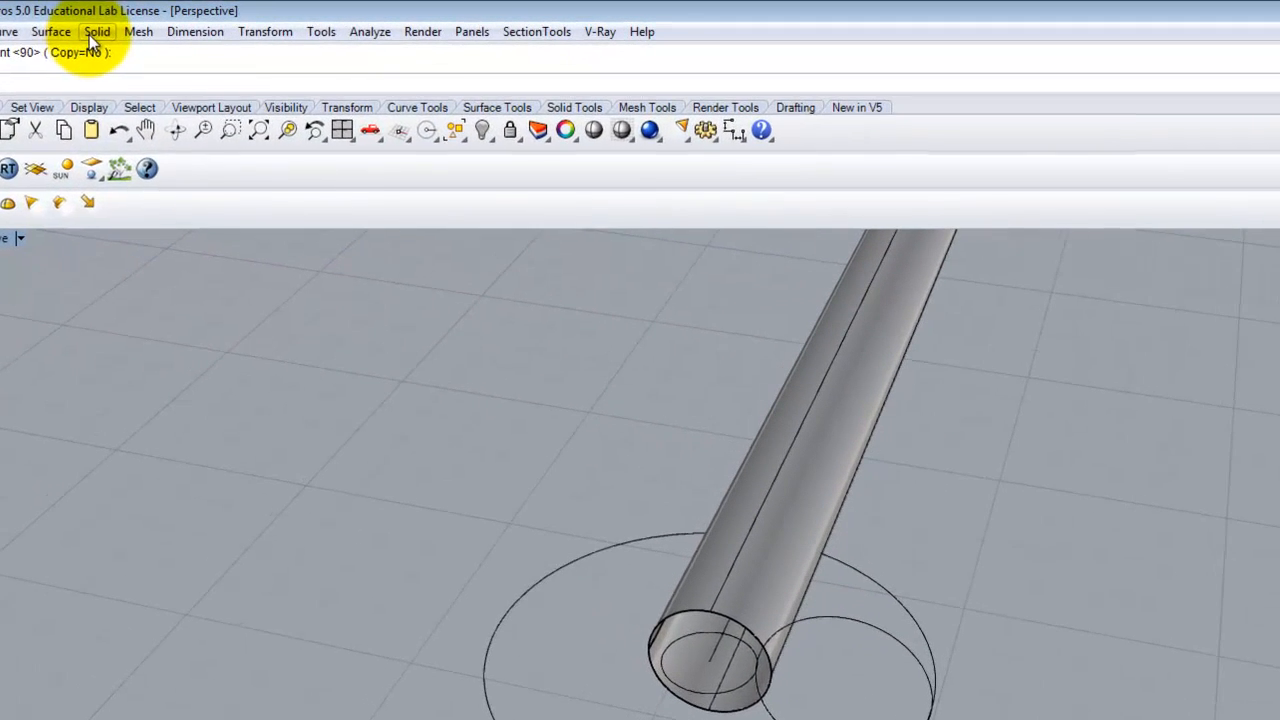
# - Create a ring with Sweep 1 Rail, using the 3/8-inch circle as rail and the upright circle as cross section
pyautogui.click(117, 21)
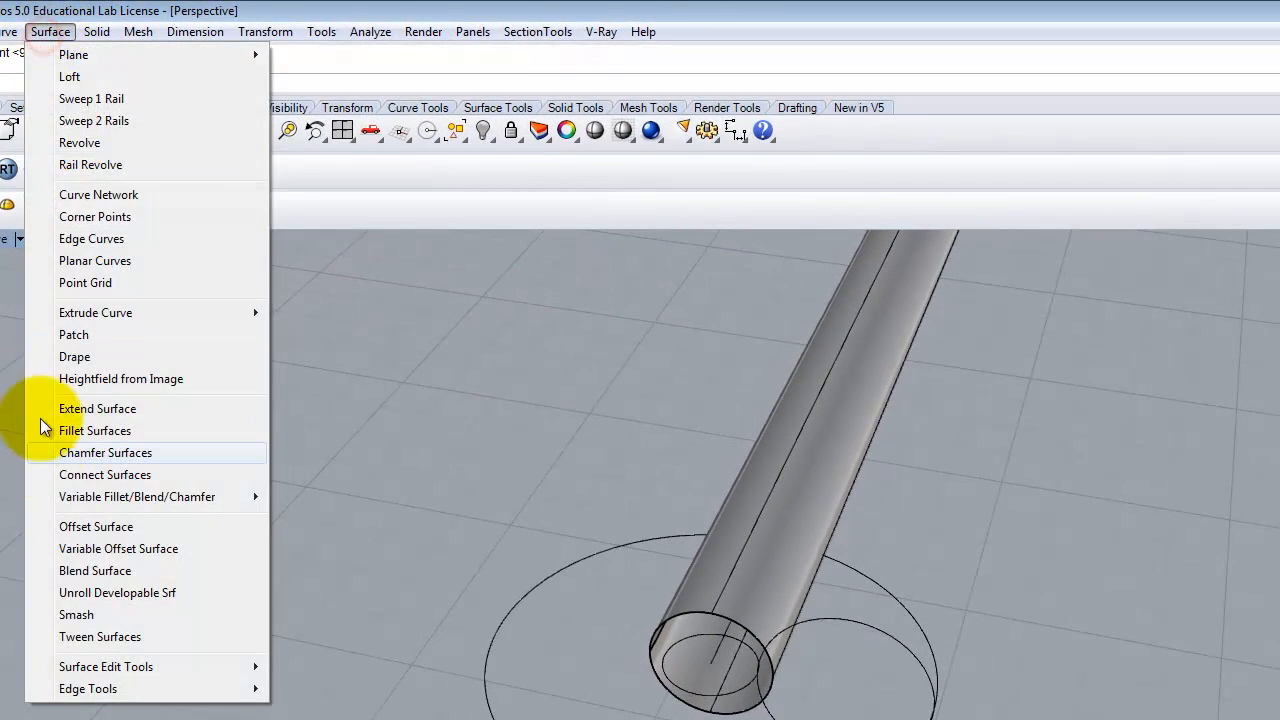
pyautogui.click(90, 100)
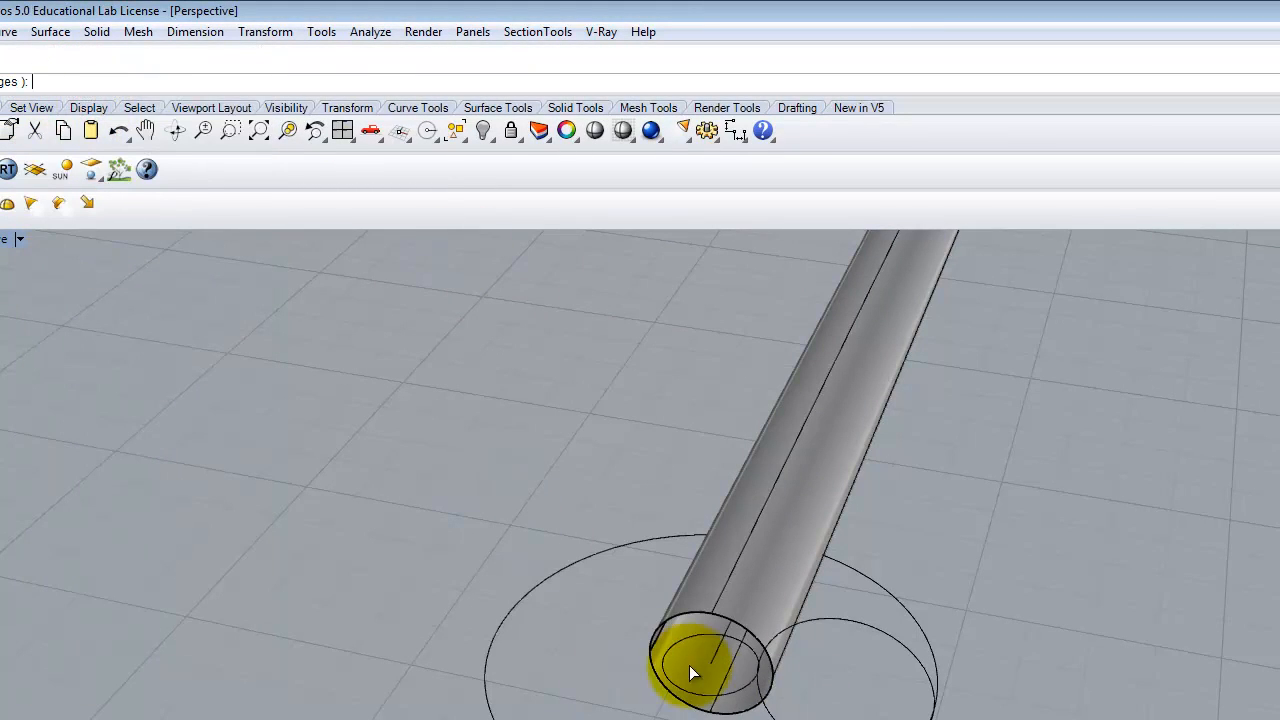
pyautogui.click(735, 693)
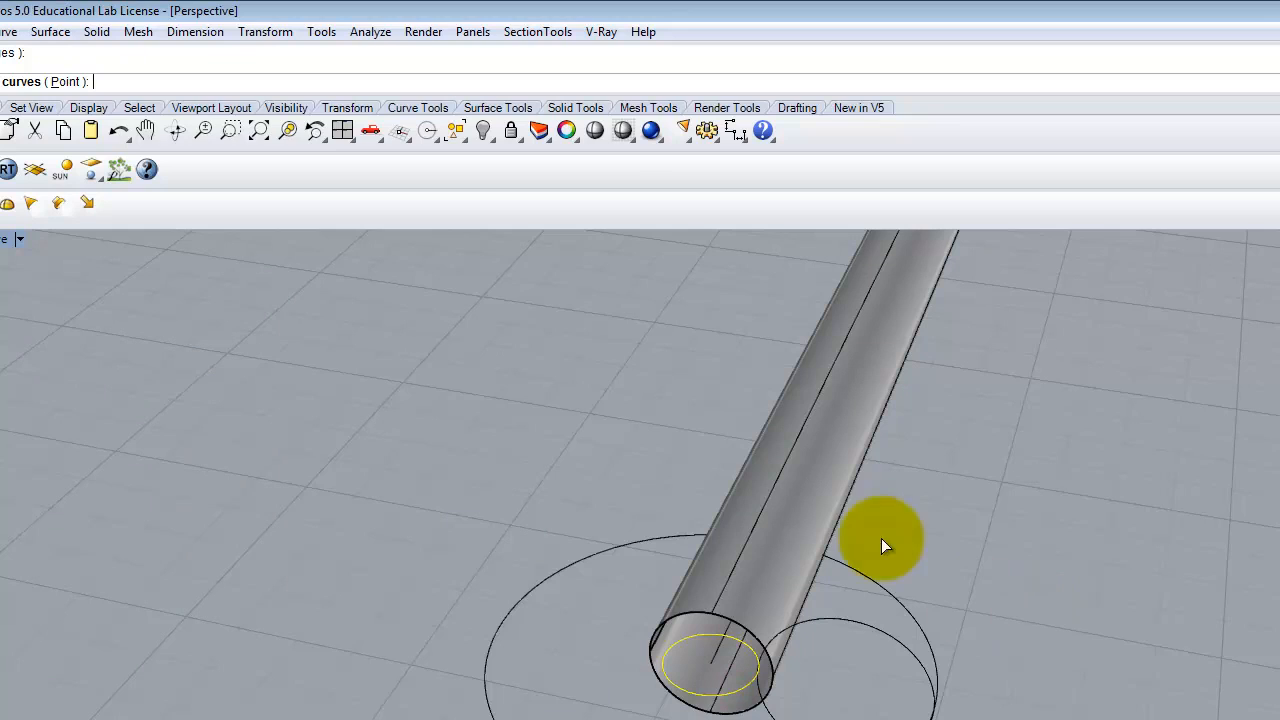
pyautogui.click(884, 636)
pyautogui.press('Return')
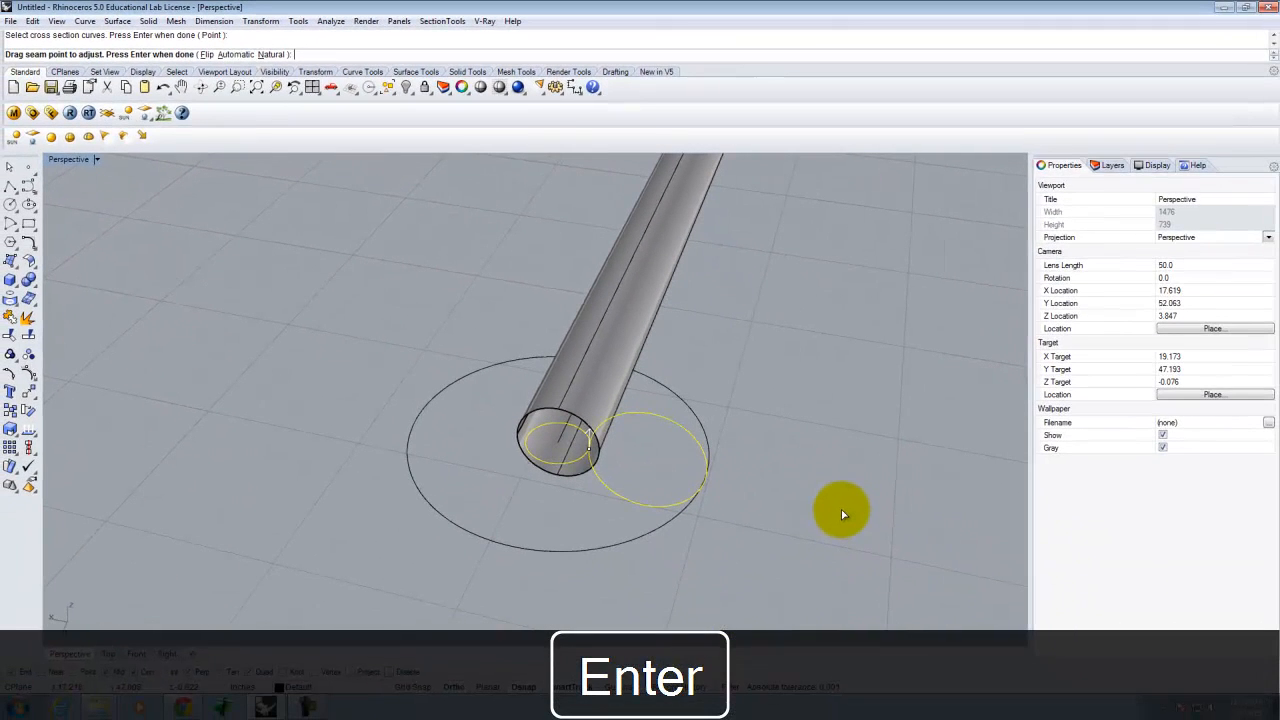
pyautogui.press('Return')
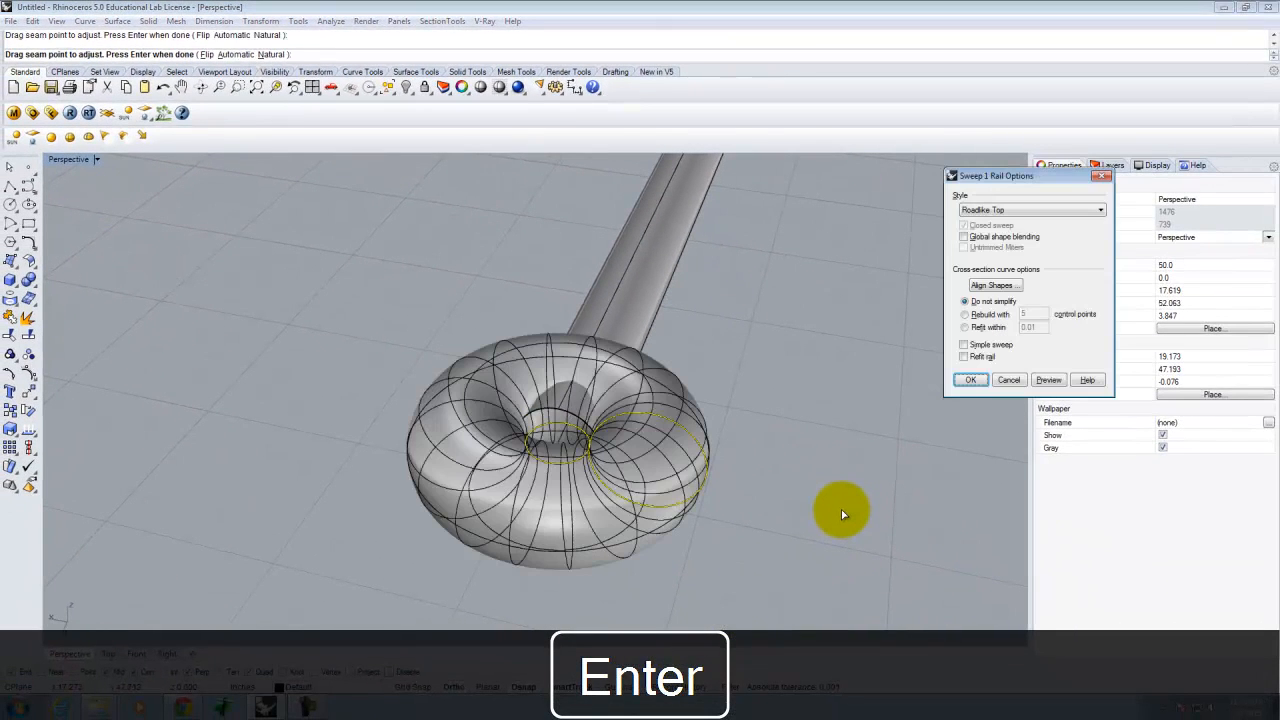
pyautogui.click(970, 380)
pyautogui.moveTo(784, 461); pyautogui.dragTo(500, 514, button='right')
pyautogui.rightClick(694, 494)
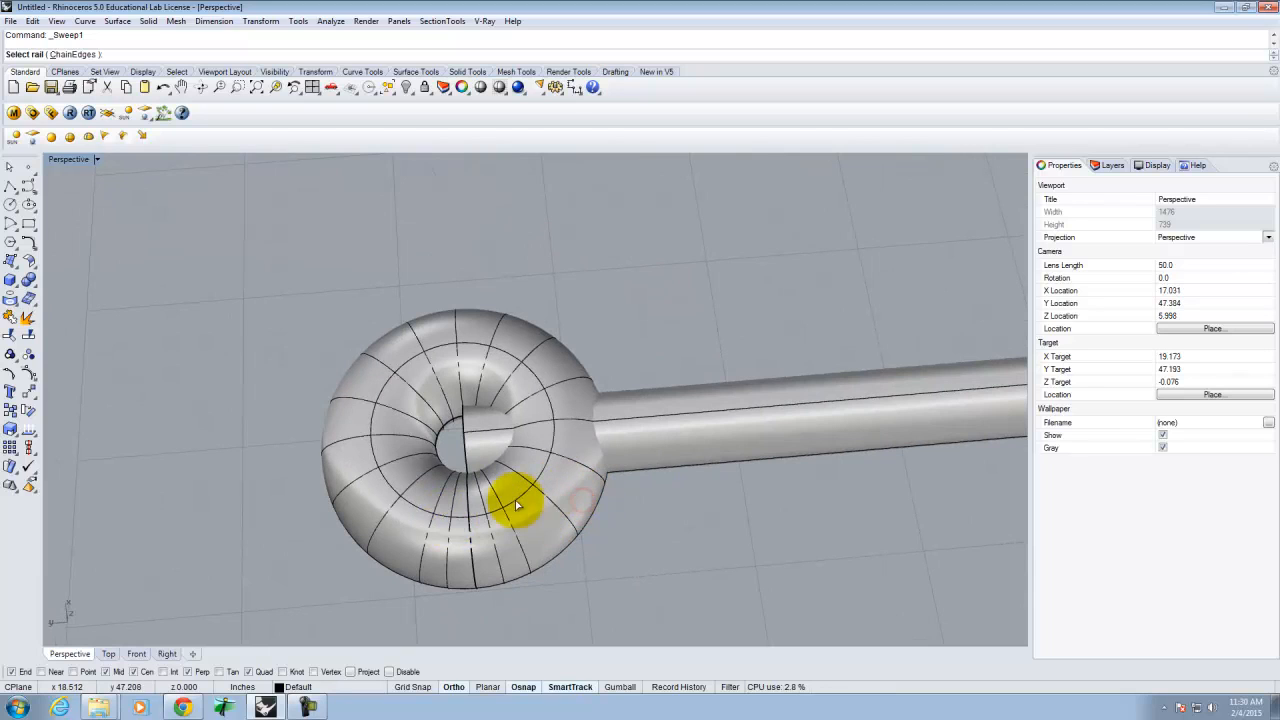
pyautogui.press('Escape')
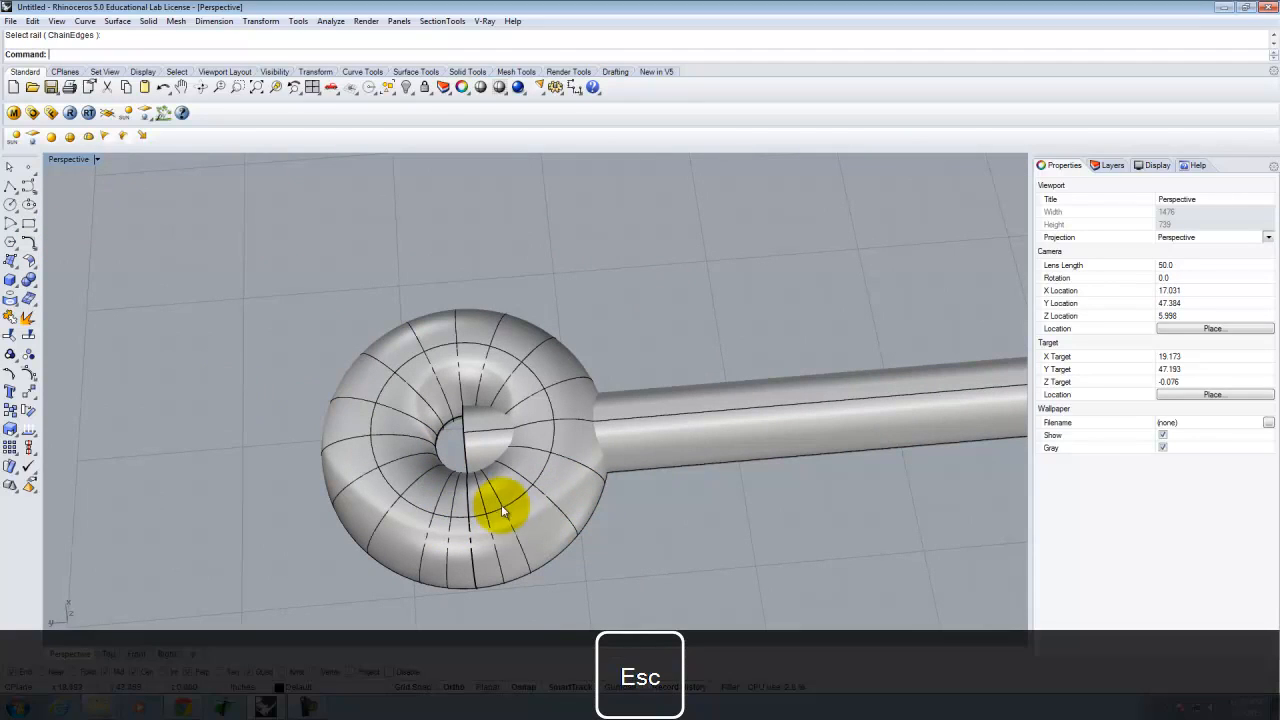
# - Trim away the part of the tube that protrudes into the ring's centre hole, using the ring as cutting object
pyautogui.click(517, 500)
pyautogui.write('Tri')
pyautogui.press('Return')
pyautogui.click(484, 458)
pyautogui.click(481, 443)
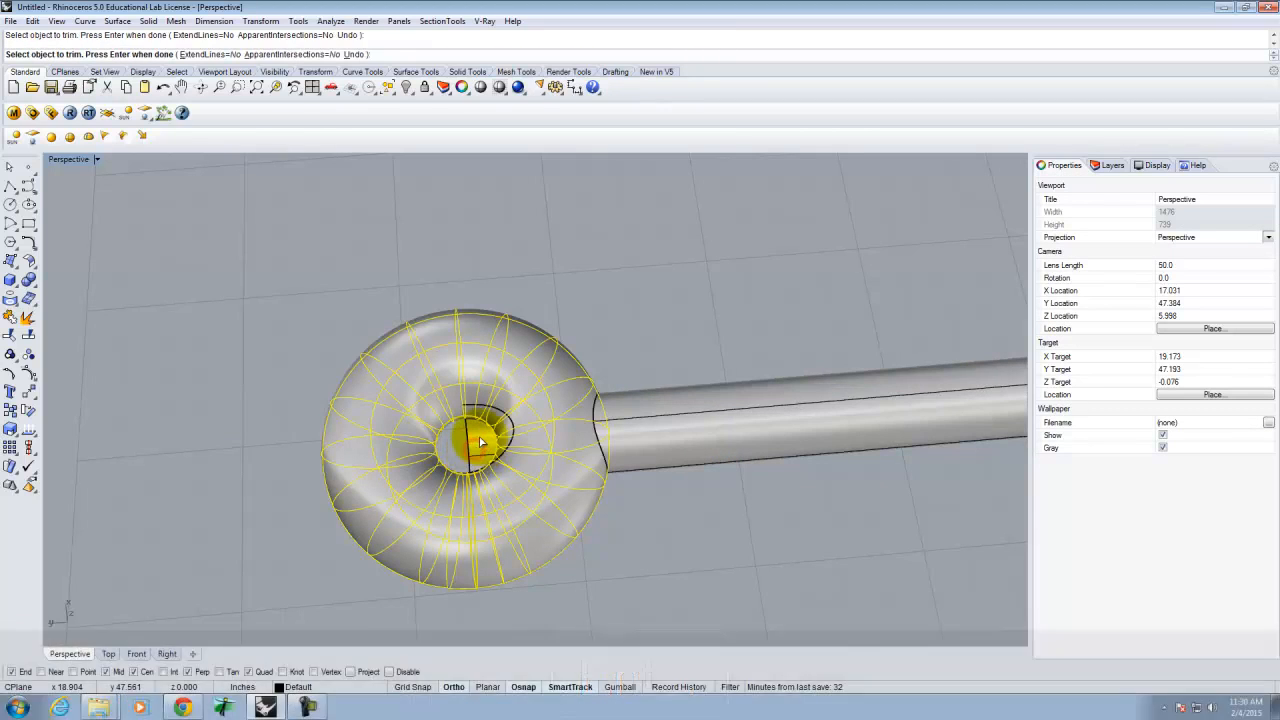
pyautogui.moveTo(481, 443); pyautogui.dragTo(594, 397, button='right')
pyautogui.moveTo(721, 323); pyautogui.dragTo(651, 445, button='right')
pyautogui.rightClick(651, 444)
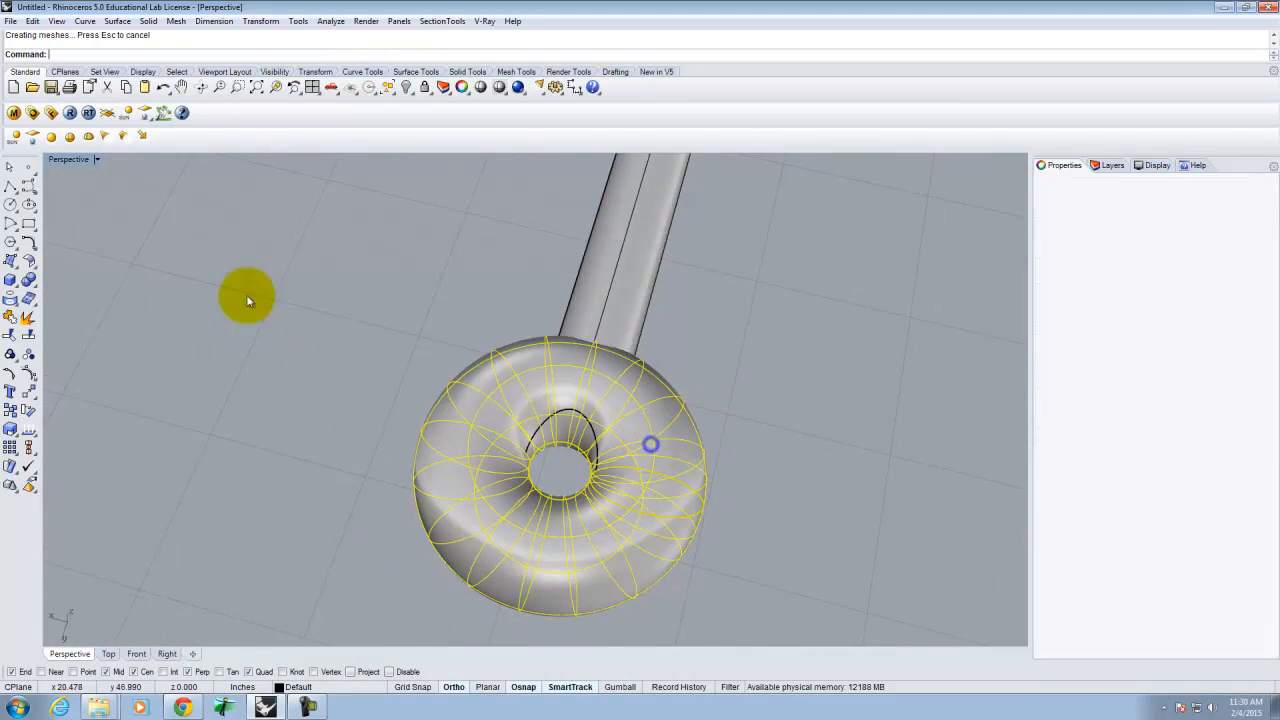
pyautogui.click(9, 170)
pyautogui.click(281, 299)
# - Examine the ring-ended tube along its length and its position relative to the crossed base
pyautogui.scroll(-8, 600, 411)
pyautogui.scroll(-2, 600, 411)
pyautogui.moveTo(737, 453); pyautogui.dragTo(458, 405, button='right')
pyautogui.rightClick(458, 405)
pyautogui.scroll(7, 491, 424)
pyautogui.scroll(-6, 296, 326)
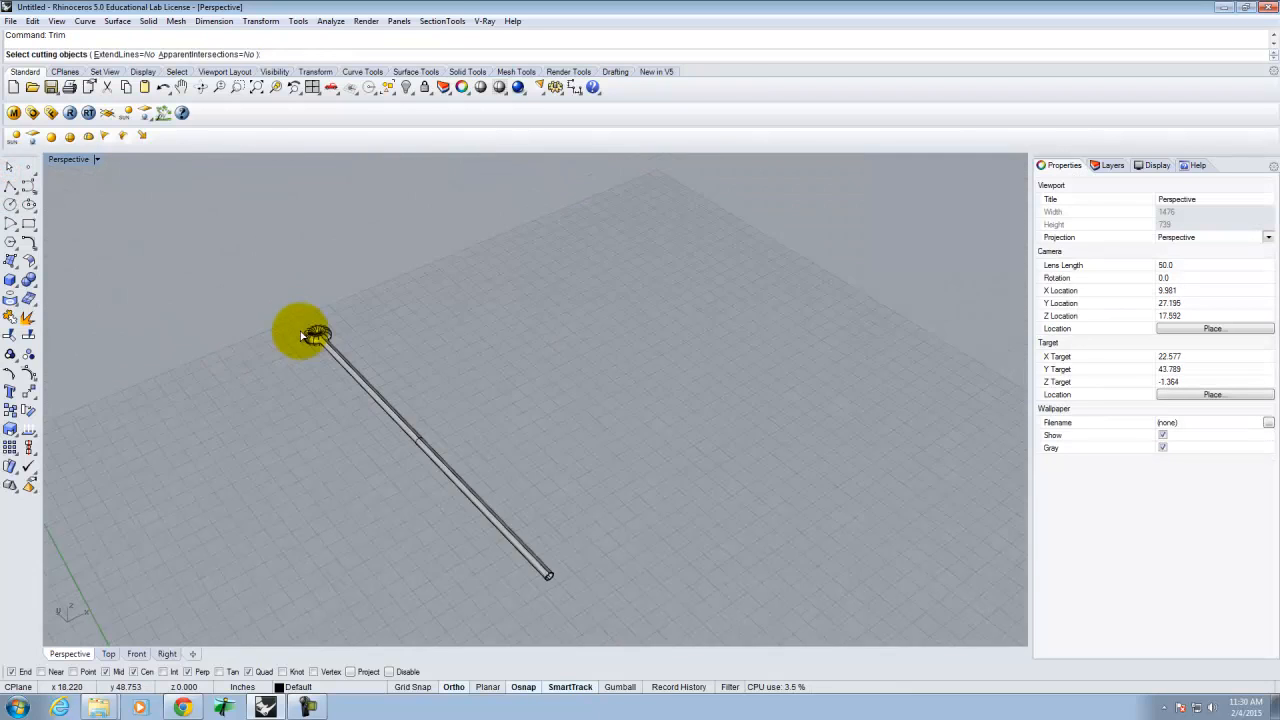
pyautogui.scroll(3, 350, 359)
pyautogui.scroll(2, 350, 359)
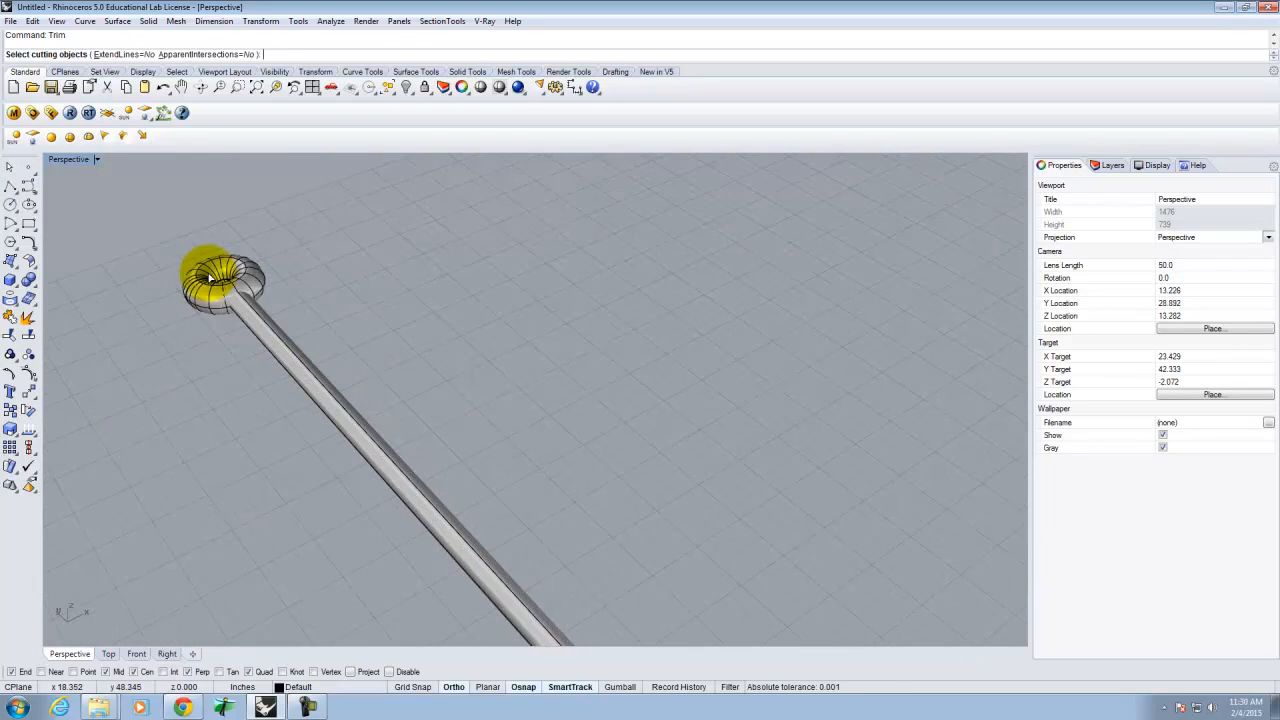
pyautogui.scroll(-6, 294, 279)
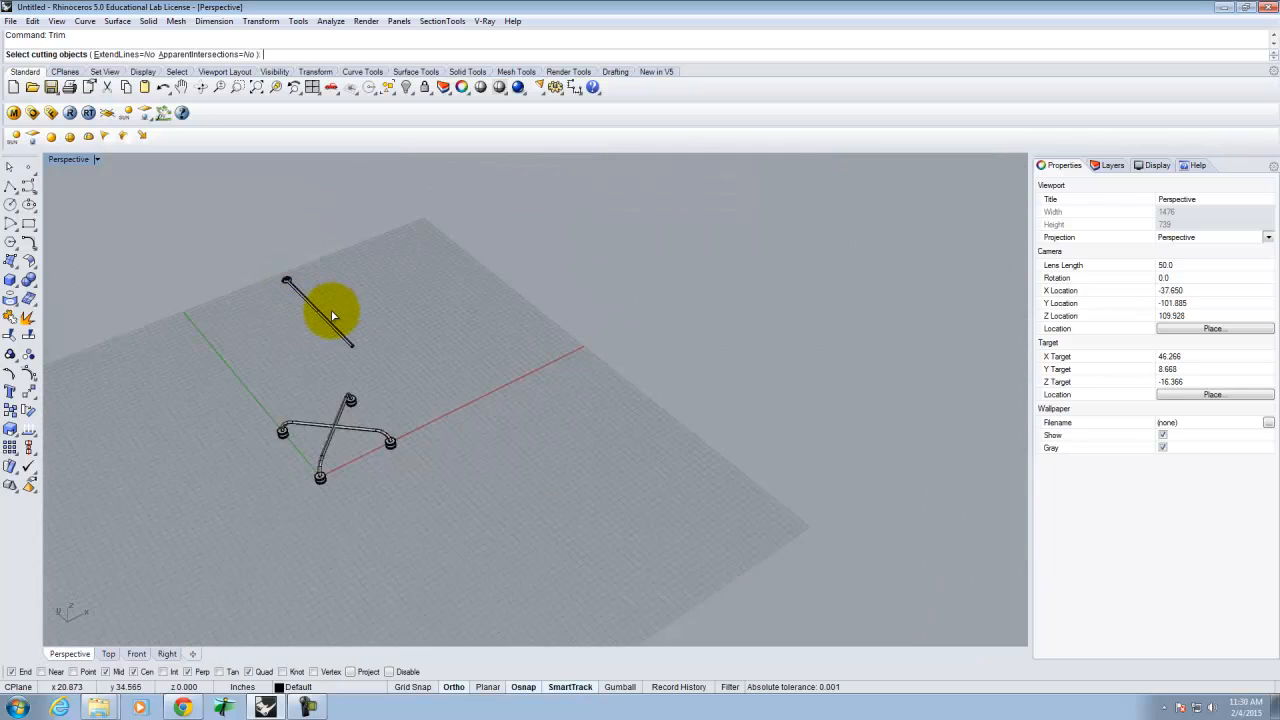
pyautogui.scroll(5, 331, 311)
pyautogui.scroll(-4, 540, 397)
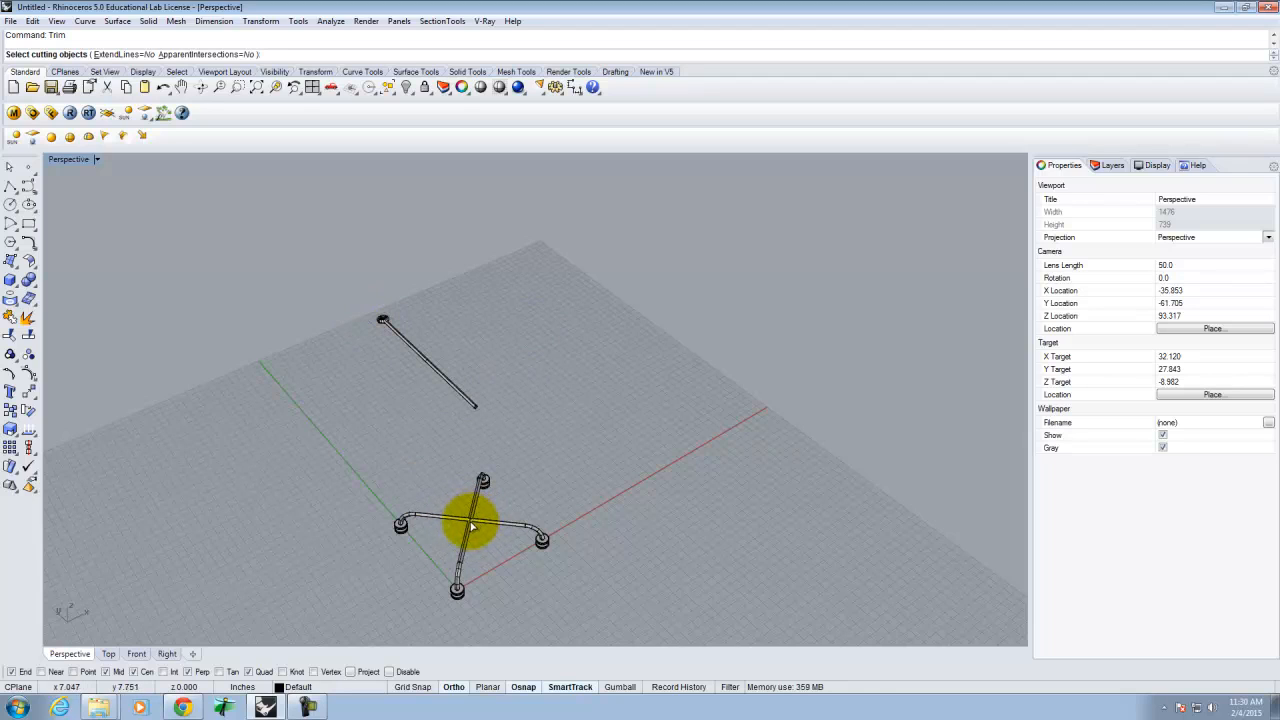
pyautogui.moveTo(523, 374); pyautogui.dragTo(374, 312, button='right')
pyautogui.moveTo(519, 449); pyautogui.dragTo(519, 446)
pyautogui.scroll(9, 402, 424)
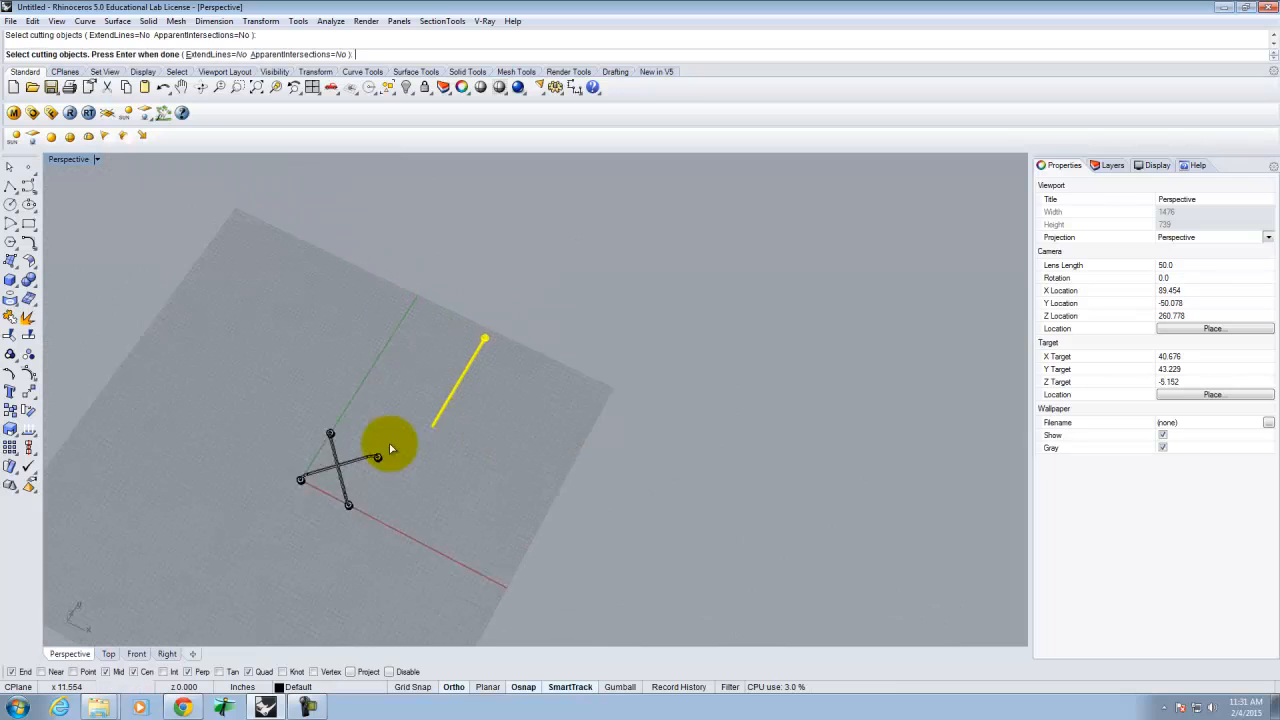
# - Rotate the tube with its ring upright in 3D about a horizontal axis through the tube's open end
pyautogui.click(261, 21)
pyautogui.click(285, 81)
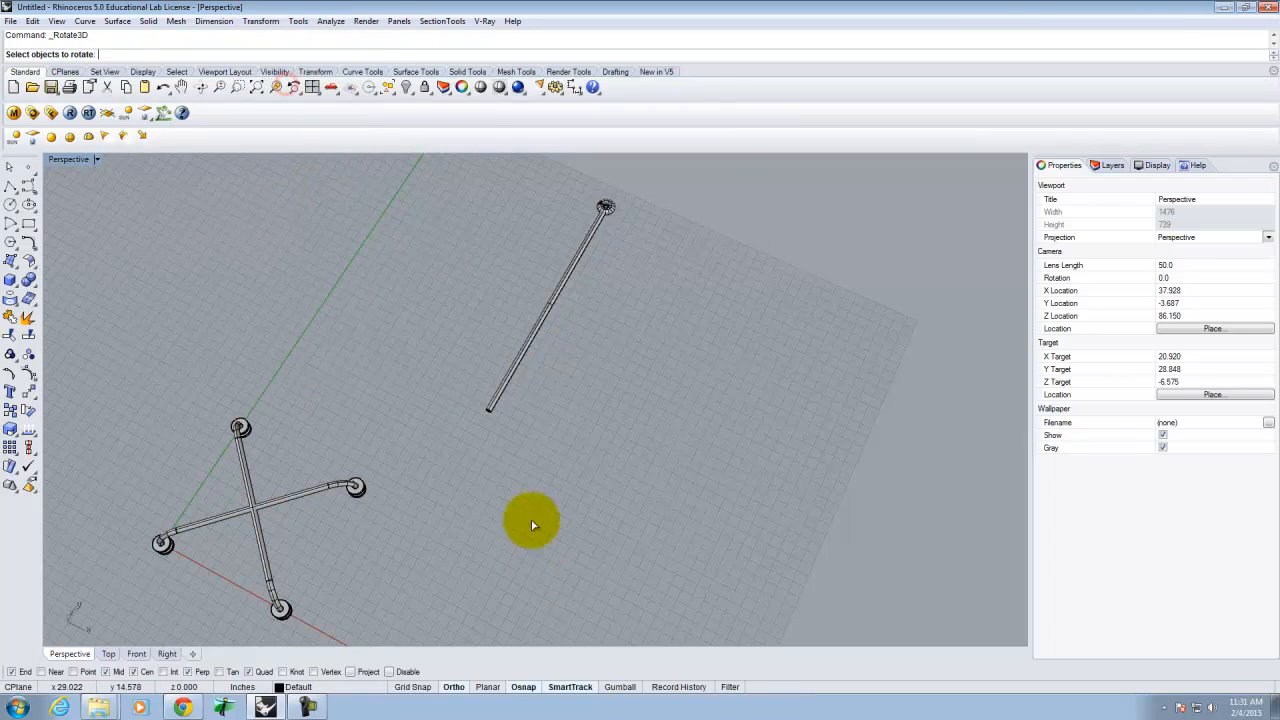
pyautogui.scroll(10, 457, 366)
pyautogui.scroll(-10, 550, 421)
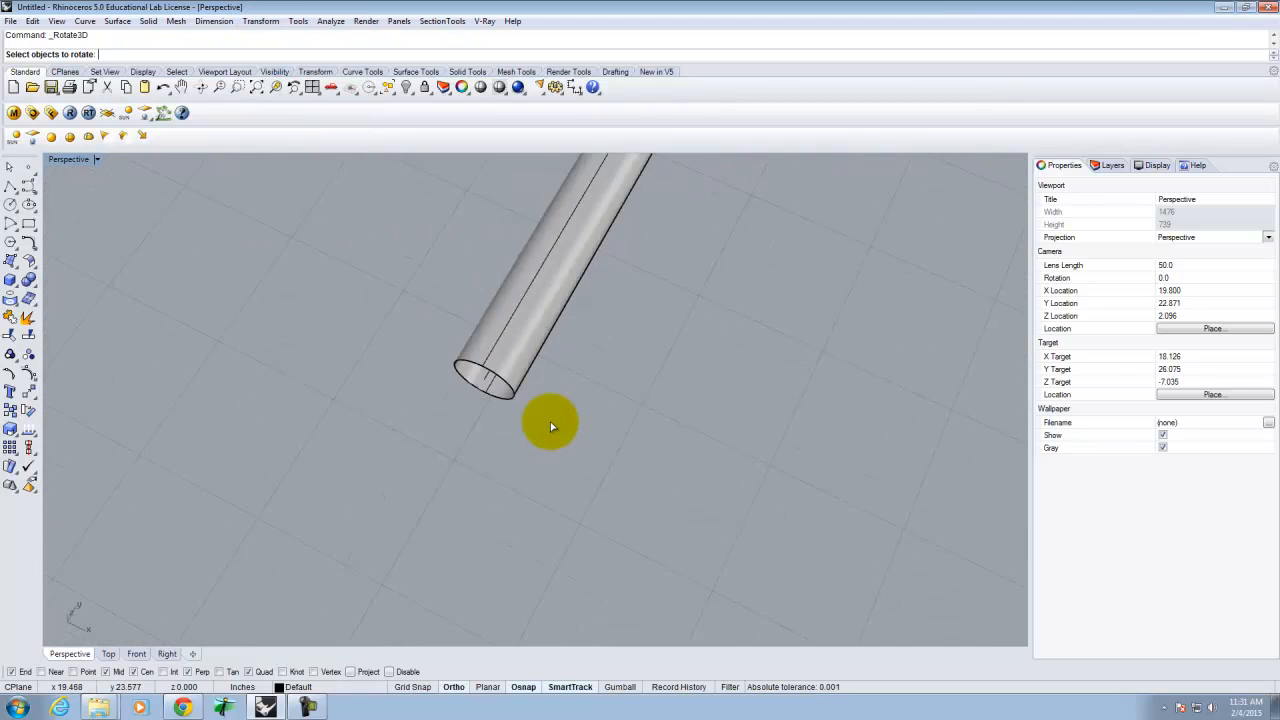
pyautogui.moveTo(370, 161); pyautogui.dragTo(716, 467)
pyautogui.press('Return')
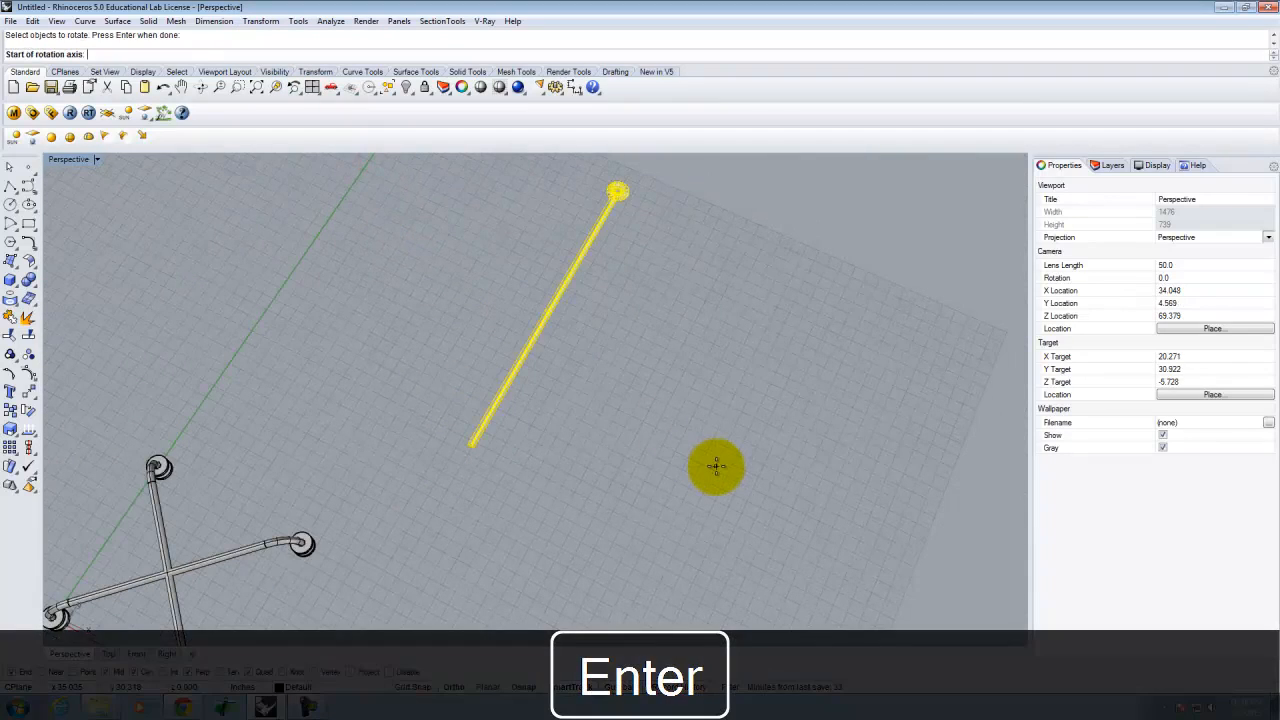
pyautogui.scroll(5, 520, 460)
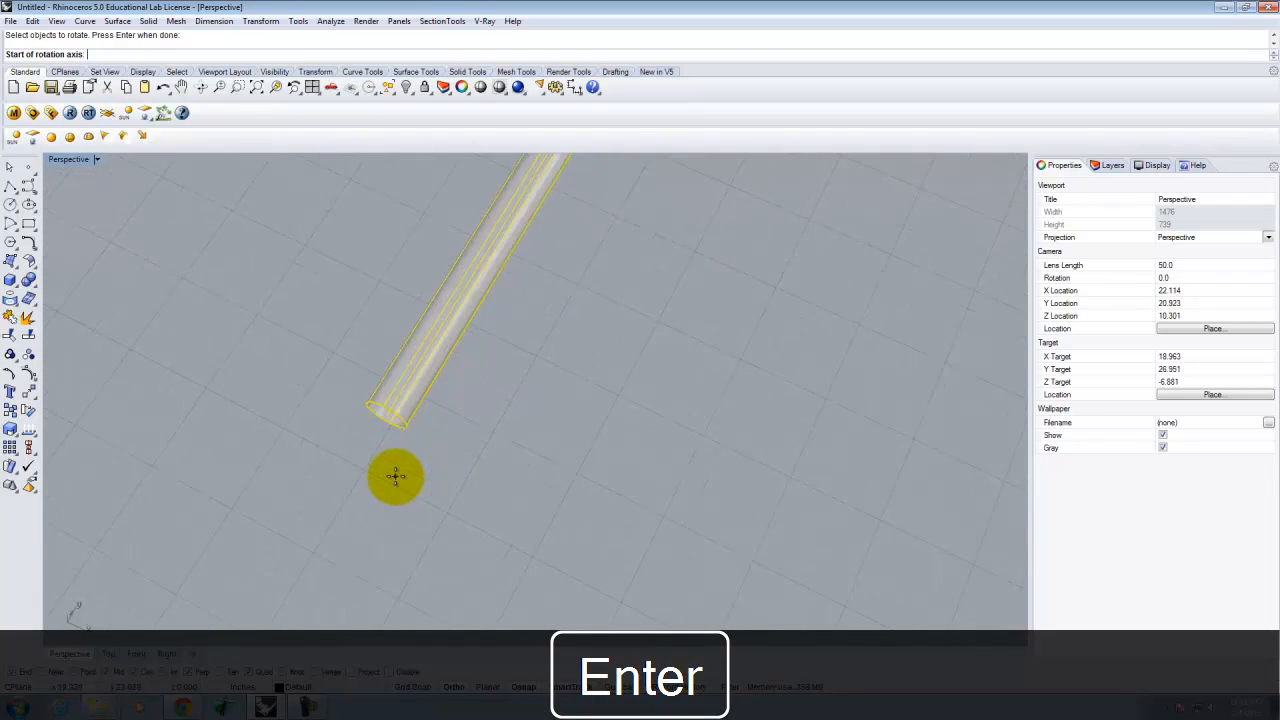
pyautogui.scroll(-5, 389, 416)
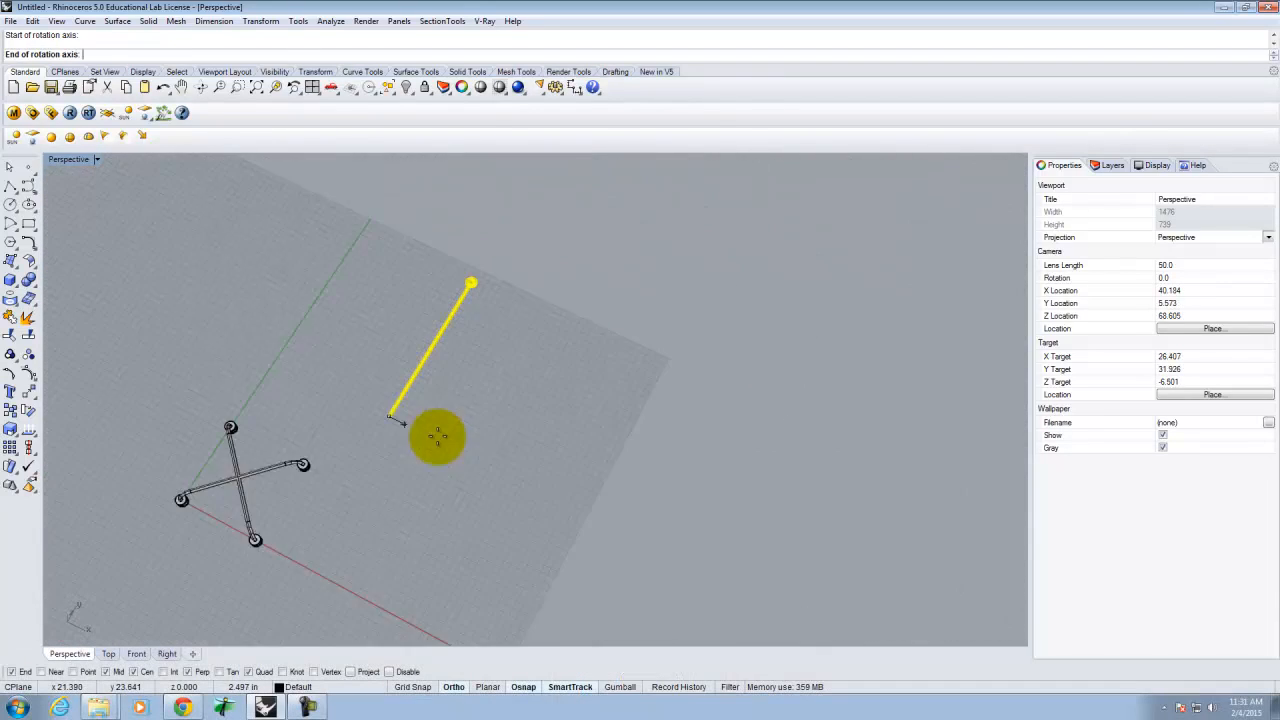
pyautogui.click(547, 495)
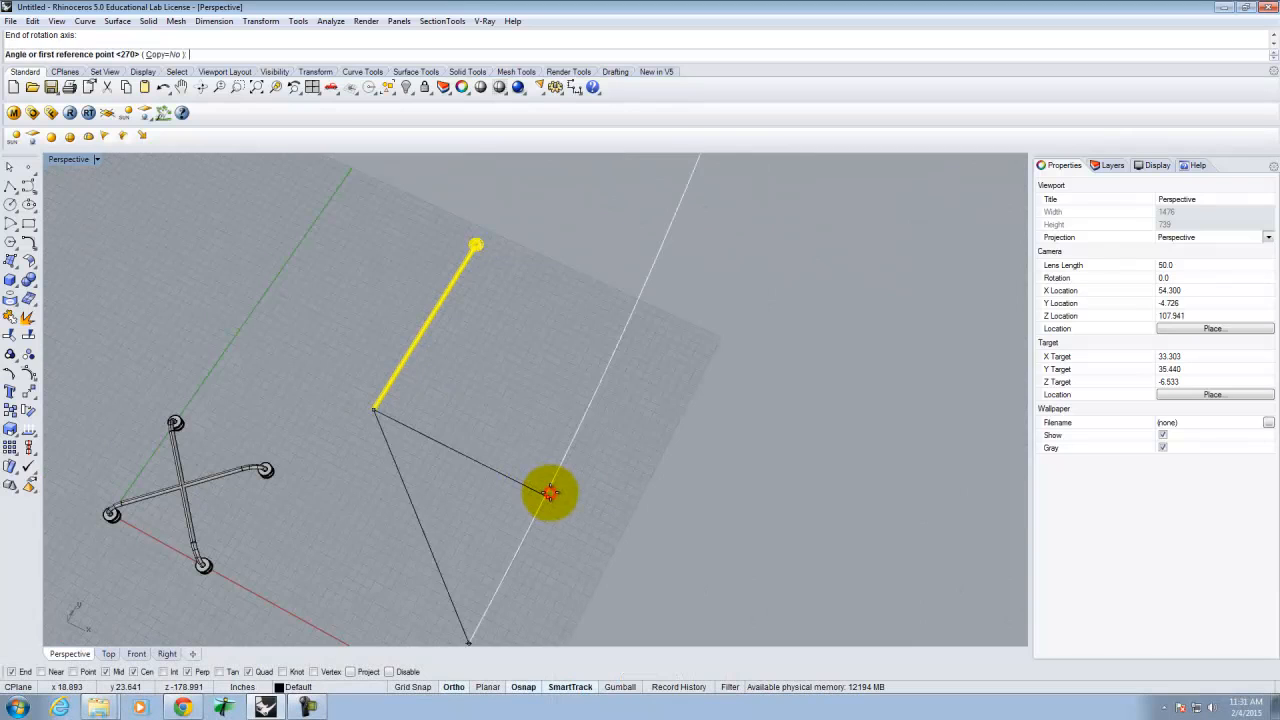
pyautogui.click(500, 207)
pyautogui.click(328, 234)
pyautogui.moveTo(423, 463); pyautogui.dragTo(380, 387, button='right')
pyautogui.moveTo(482, 400); pyautogui.dragTo(390, 252, button='right')
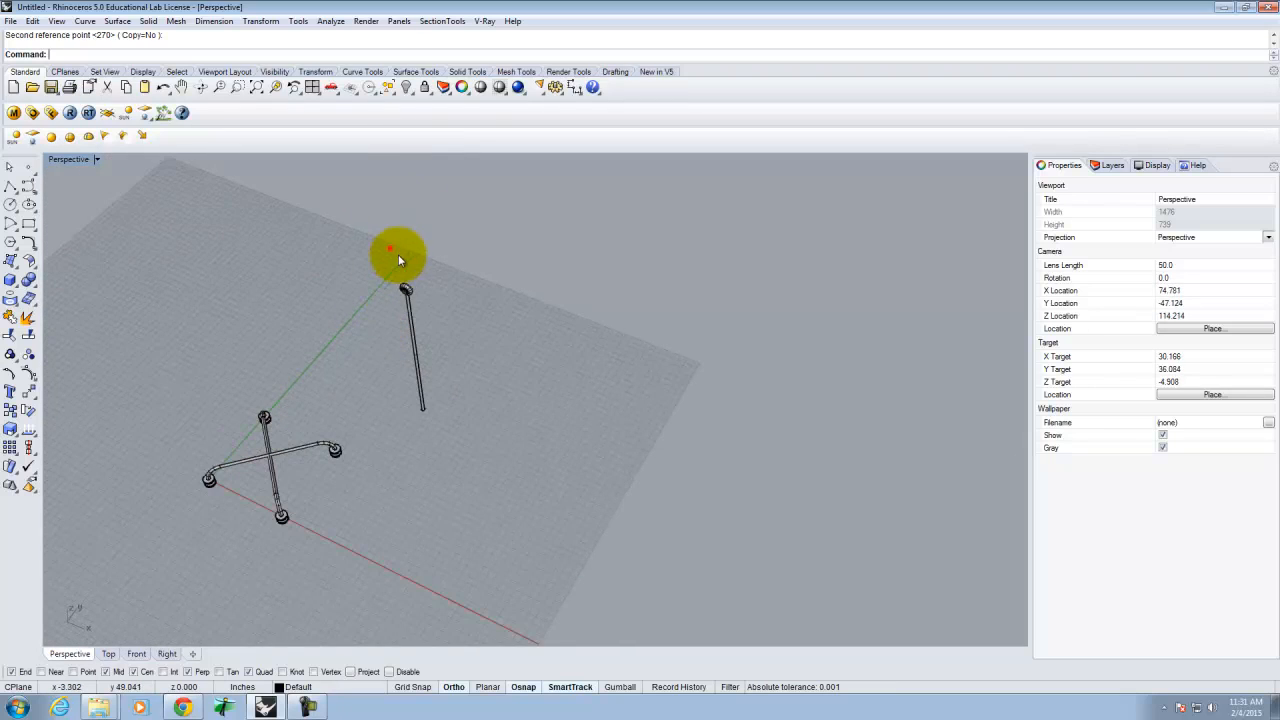
# - Move the ring-ended tube from its lower open end onto the midpoint where the two base tubes cross
pyautogui.moveTo(494, 440); pyautogui.dragTo(493, 432)
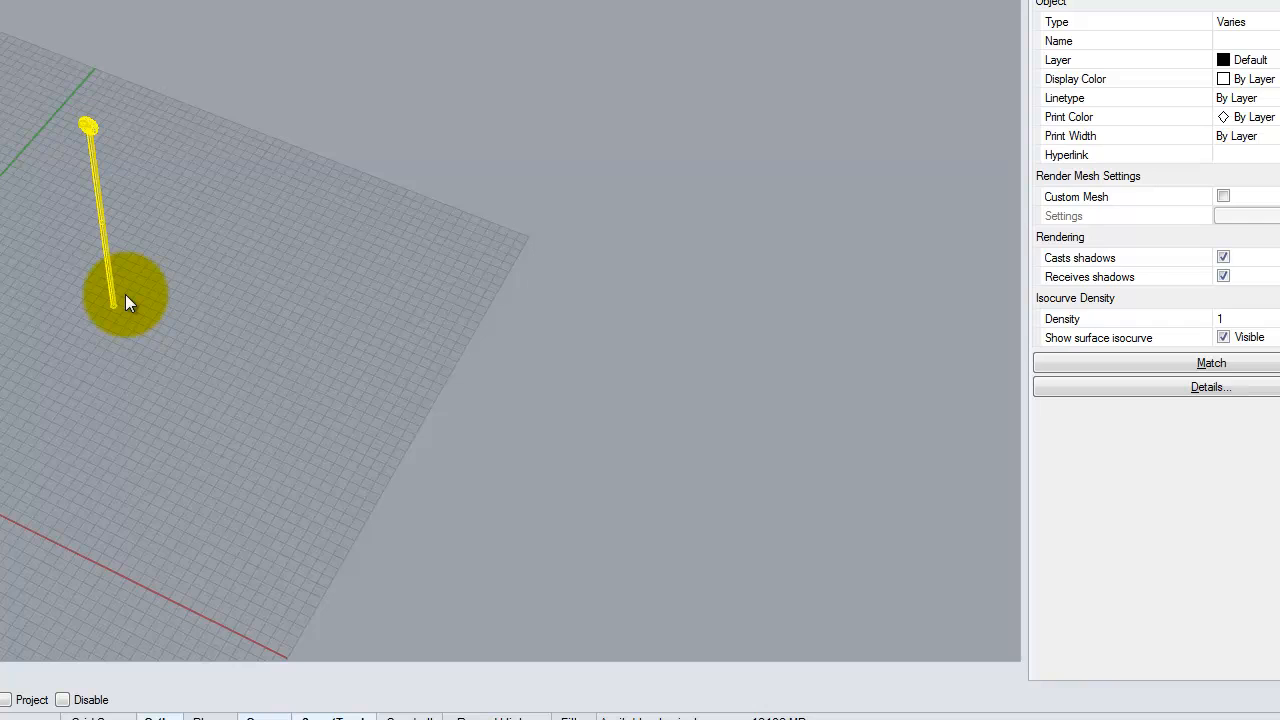
pyautogui.write('move')
pyautogui.press('Return')
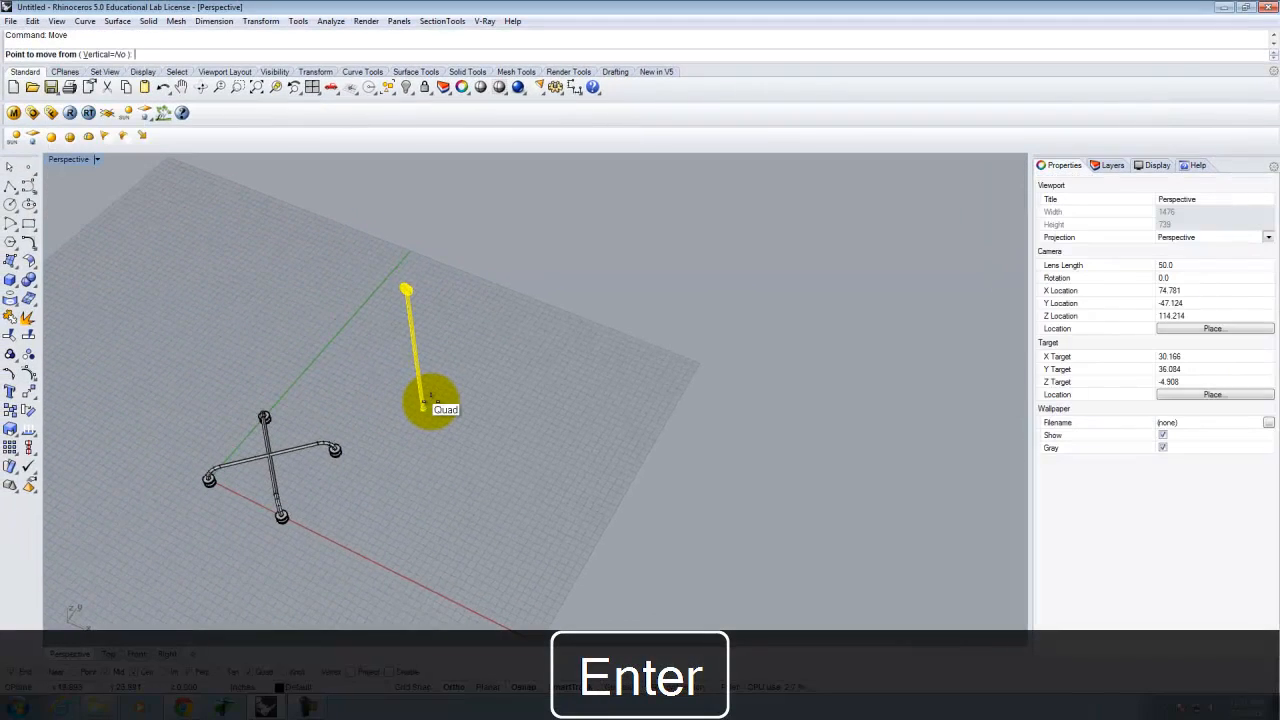
pyautogui.scroll(6, 430, 405)
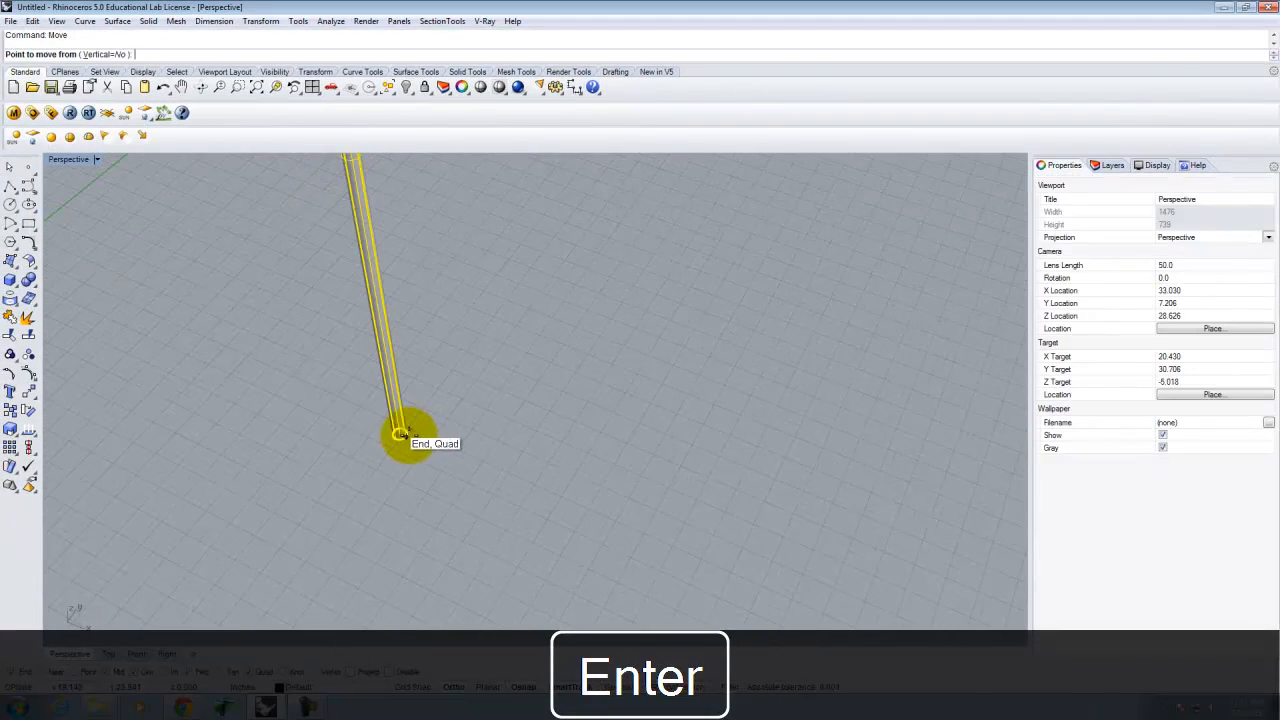
pyautogui.click(399, 437)
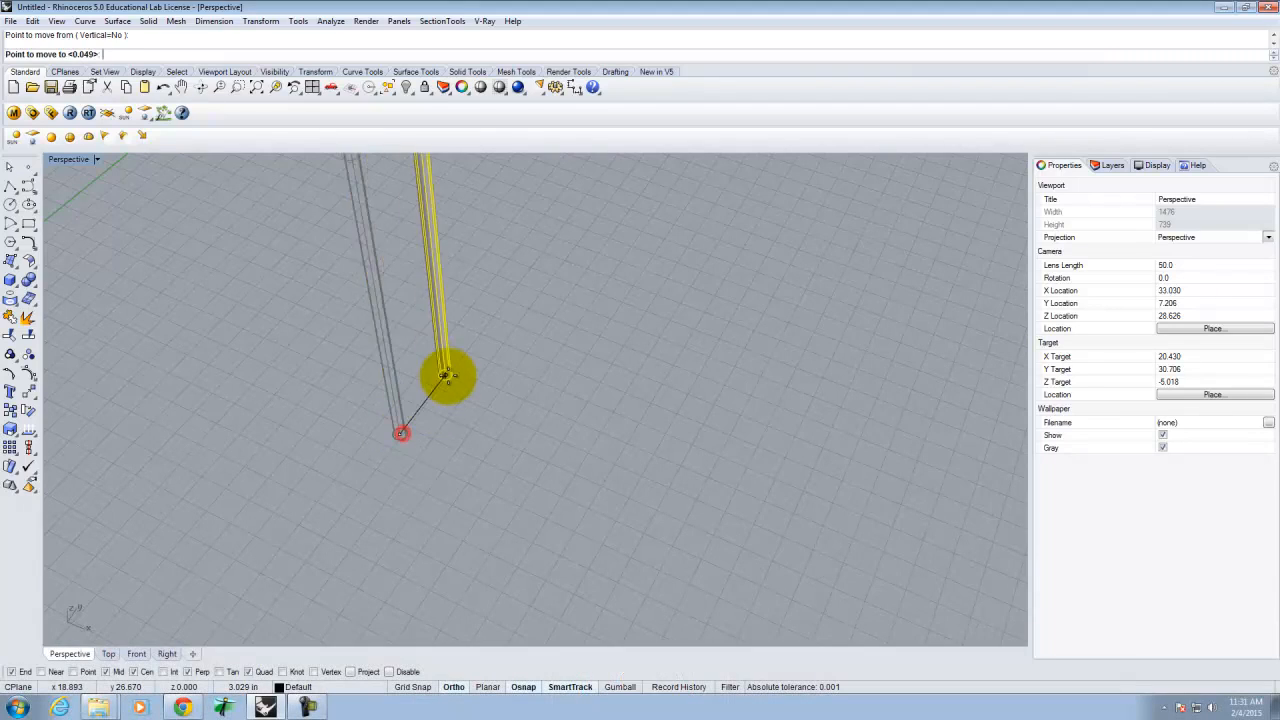
pyautogui.scroll(-5, 308, 400)
pyautogui.scroll(8, 300, 420)
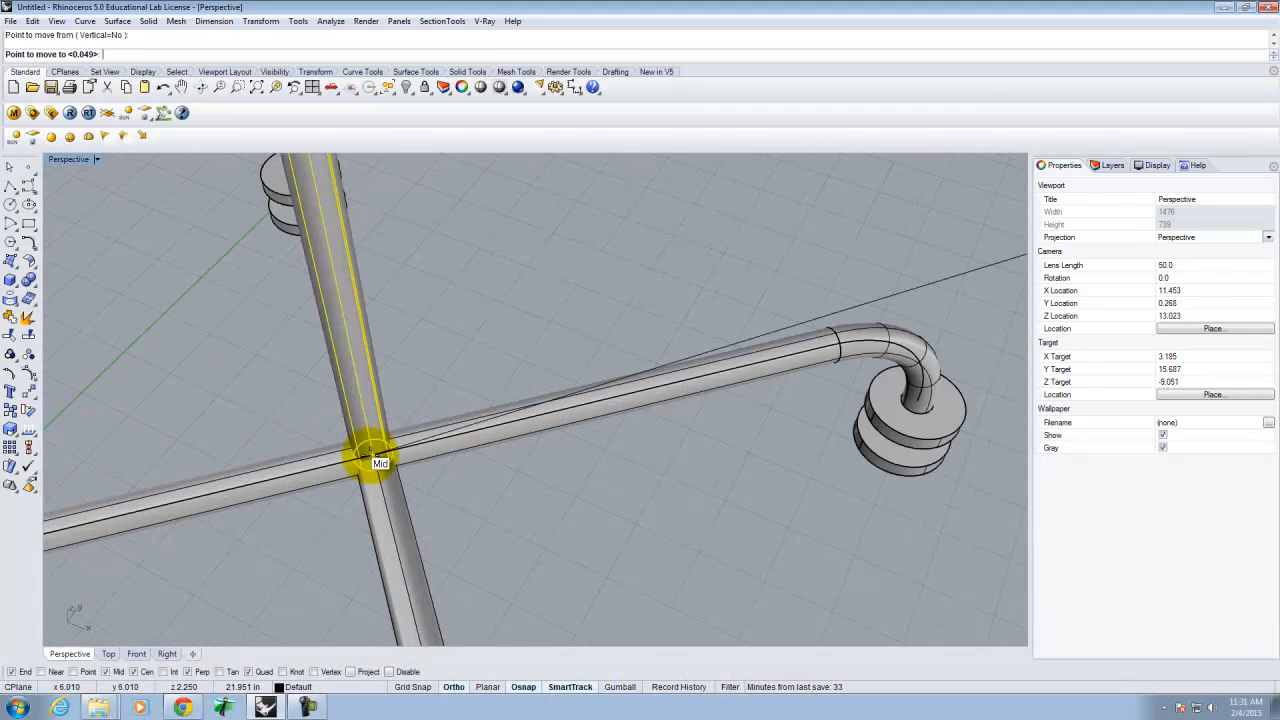
pyautogui.click(373, 455)
pyautogui.scroll(-10, 420, 383)
# - Move the upright tube vertically, taking its lower end down to the level of a caster's upper disc
pyautogui.rightClick(505, 440)
pyautogui.moveTo(505, 440); pyautogui.dragTo(503, 400, button='right')
pyautogui.scroll(-3, 443, 300)
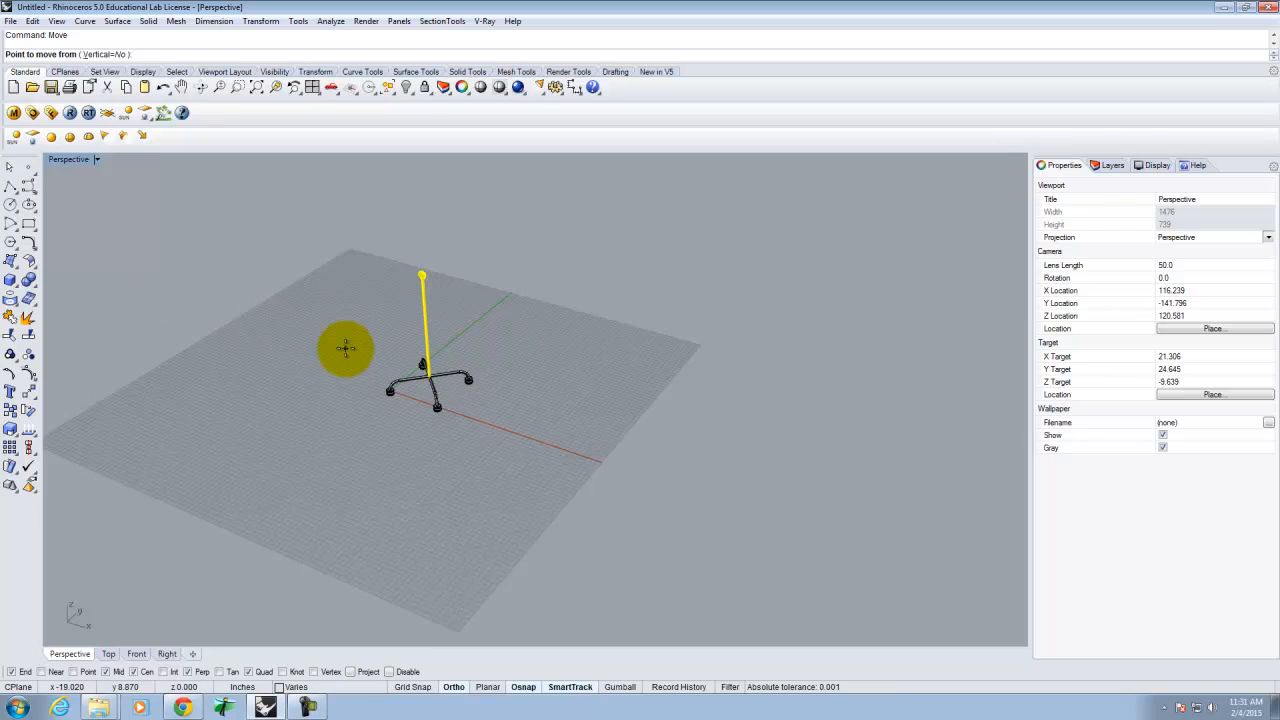
pyautogui.write('ve')
pyautogui.press('Return')
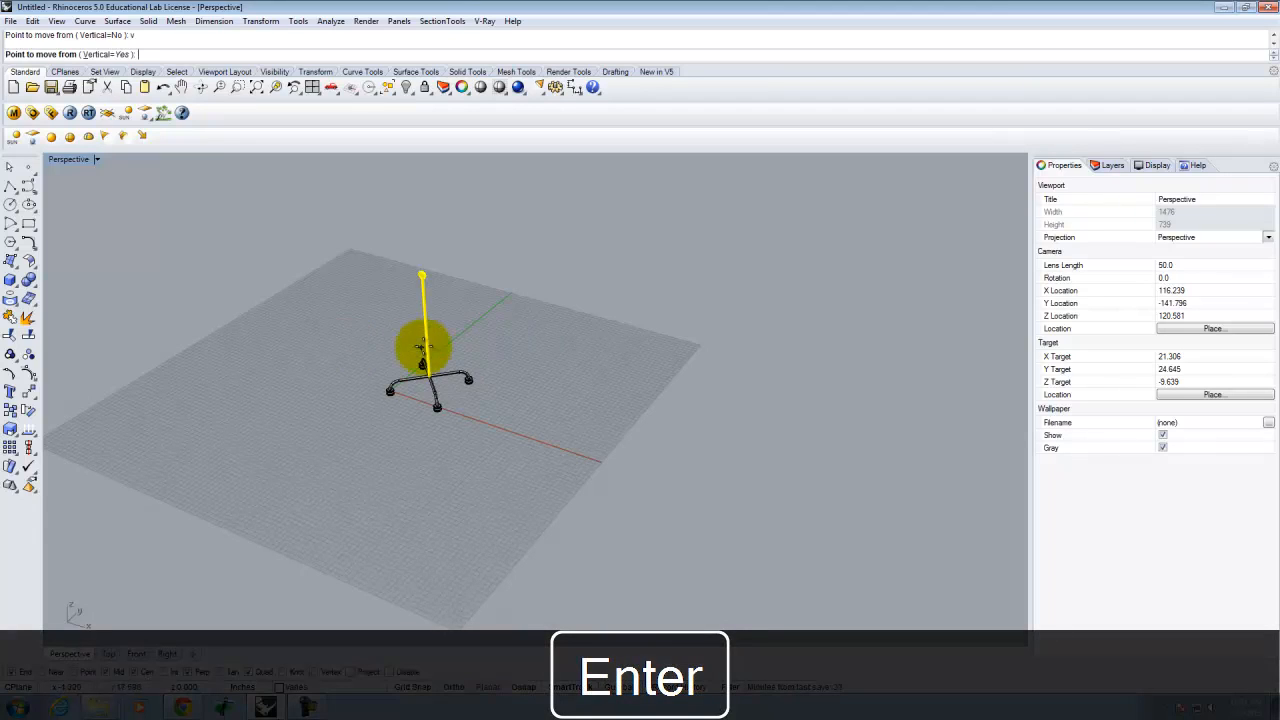
pyautogui.scroll(10, 440, 365)
pyautogui.click(405, 415)
pyautogui.scroll(-10, 409, 390)
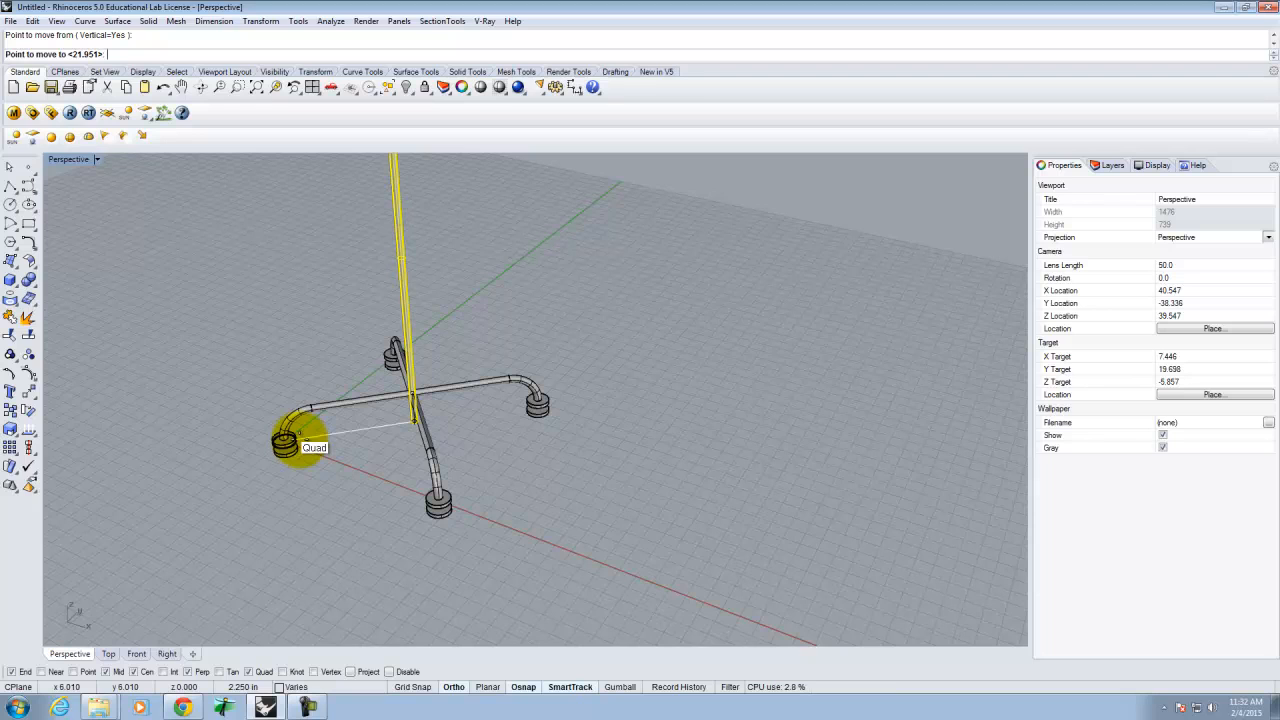
pyautogui.scroll(8, 290, 434)
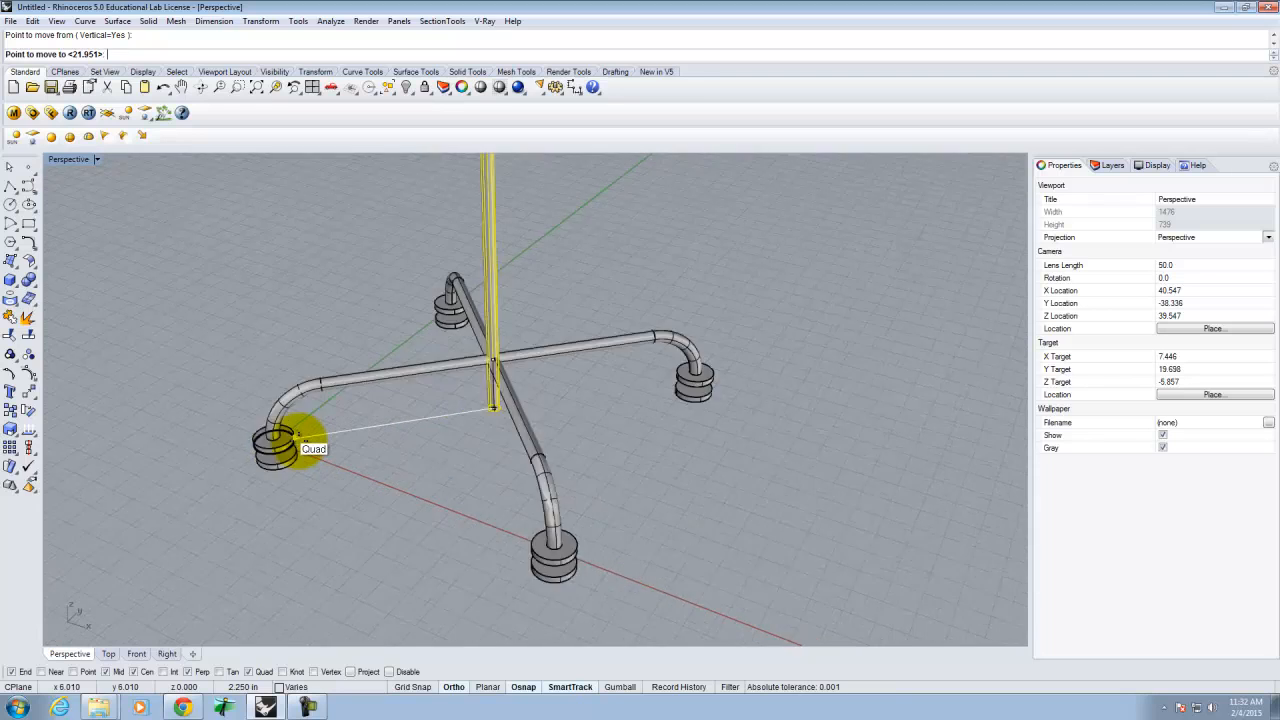
pyautogui.click(289, 434)
pyautogui.scroll(-10, 464, 394)
pyautogui.moveTo(460, 400); pyautogui.dragTo(514, 351, button='right')
pyautogui.scroll(-3, 537, 306)
pyautogui.scroll(8, 521, 416)
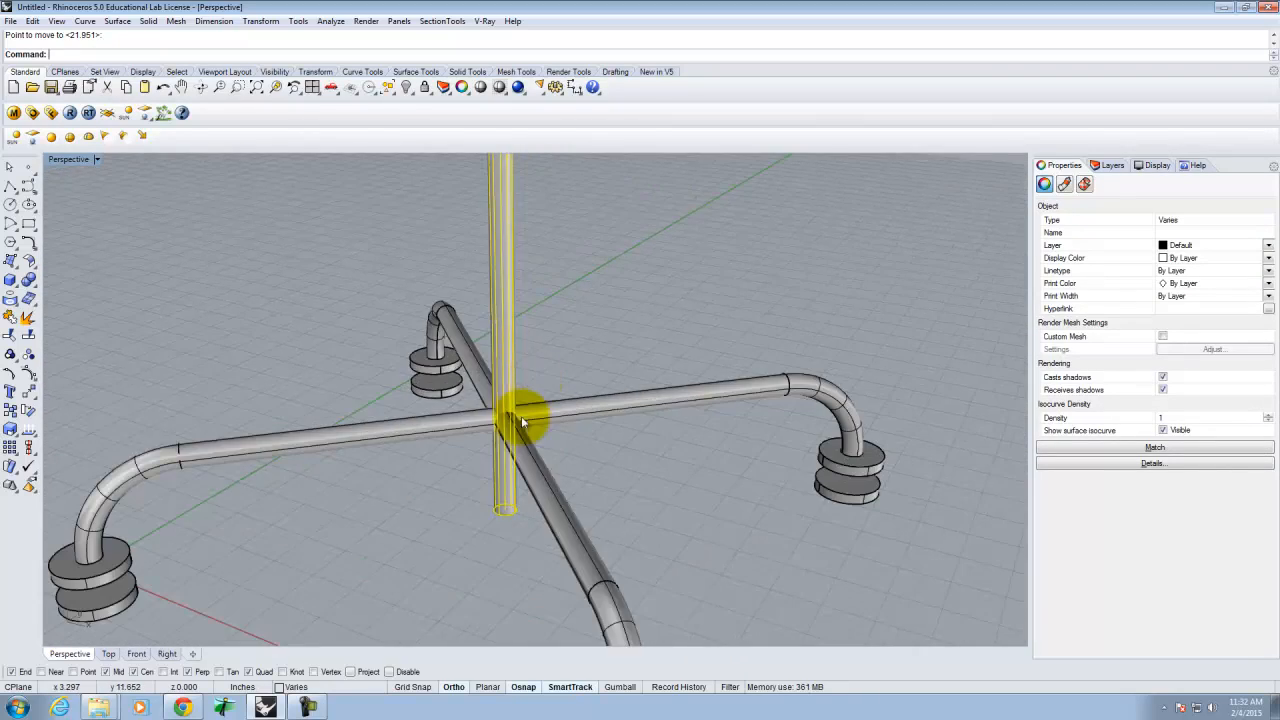
# - Trim away the part of the upright tube extending below the crossing, using both base tubes as cutting objects
pyautogui.click(588, 448)
pyautogui.click(572, 406)
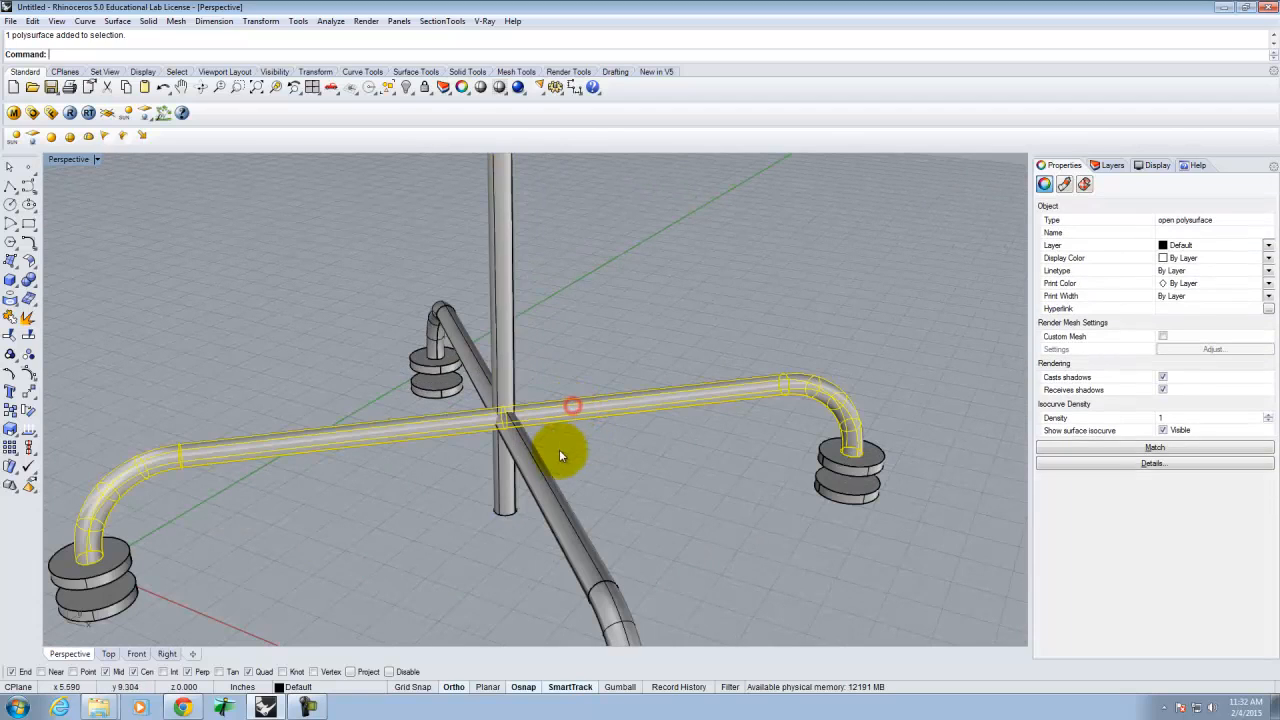
pyautogui.click(535, 480)
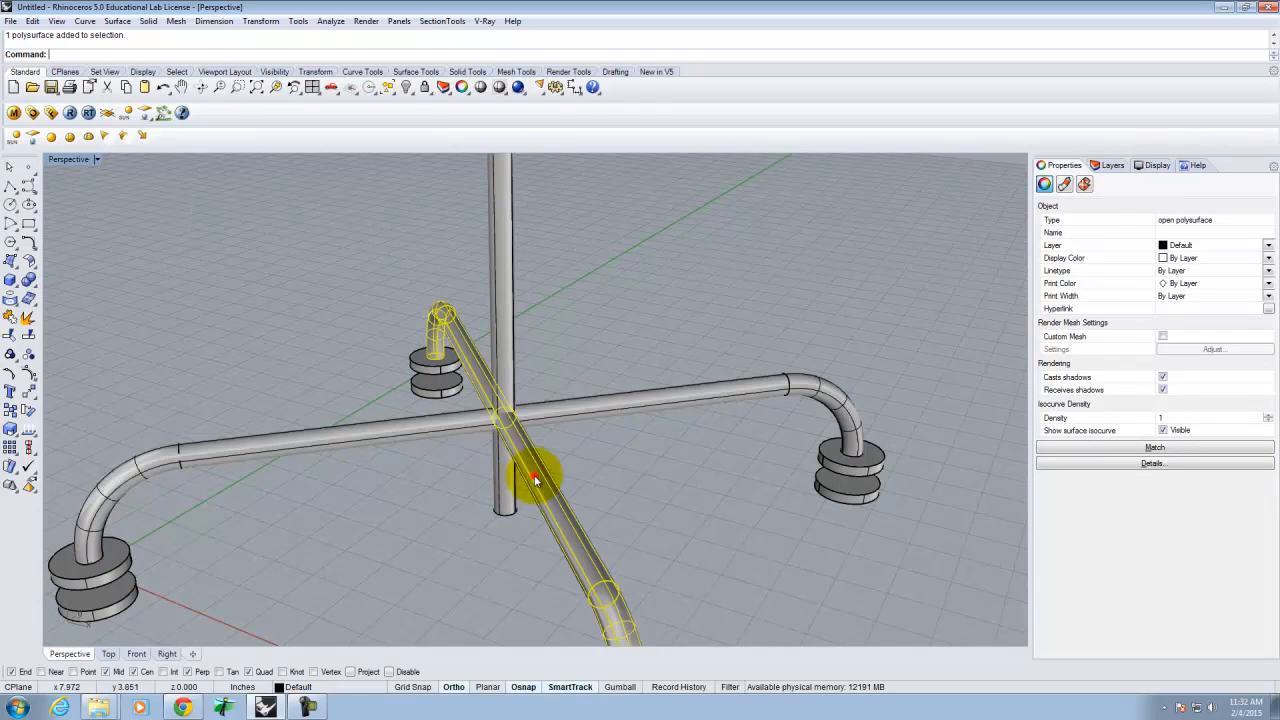
pyautogui.keyDown('shift'); pyautogui.click(575, 403); pyautogui.keyUp('shift')
pyautogui.press('Return')
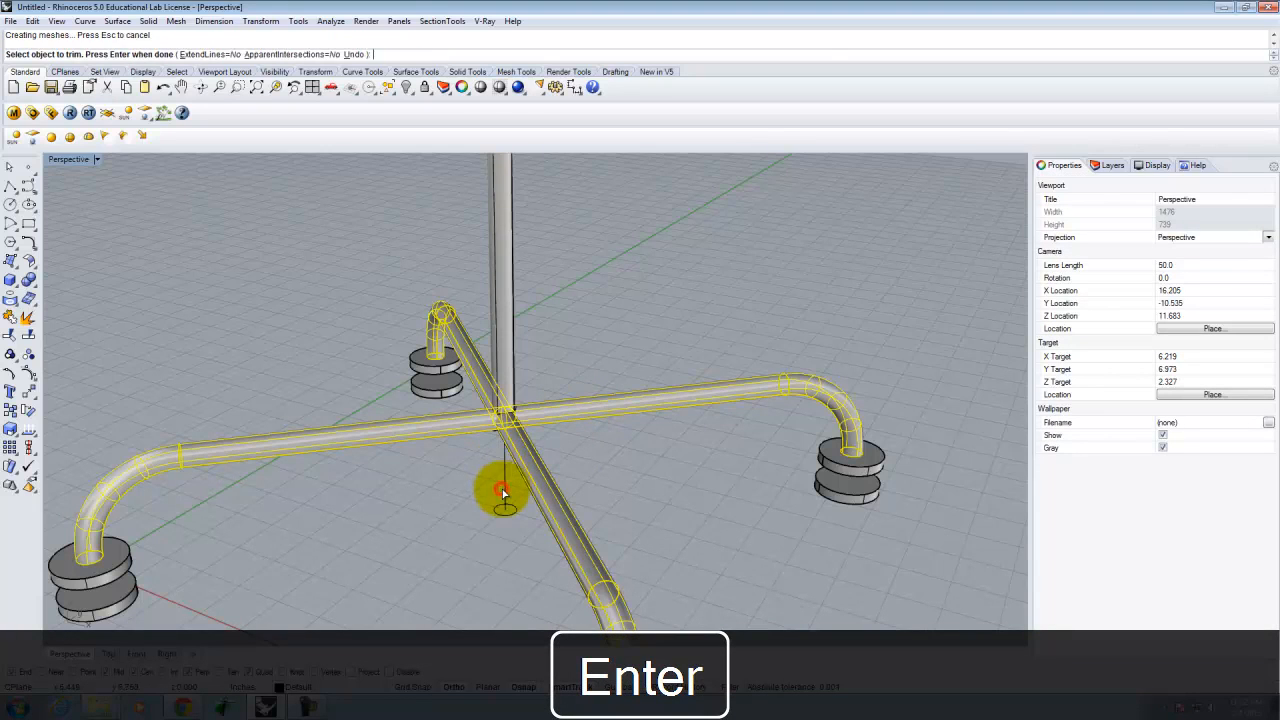
pyautogui.moveTo(472, 479); pyautogui.dragTo(377, 551, button='right')
pyautogui.scroll(12, 523, 407)
pyautogui.rightClick(377, 551)
pyautogui.click(697, 375)
pyautogui.scroll(-10, 697, 376)
pyautogui.moveTo(759, 426); pyautogui.dragTo(318, 322, button='right')
pyautogui.rightClick(318, 322)
pyautogui.scroll(-4, 541, 372)
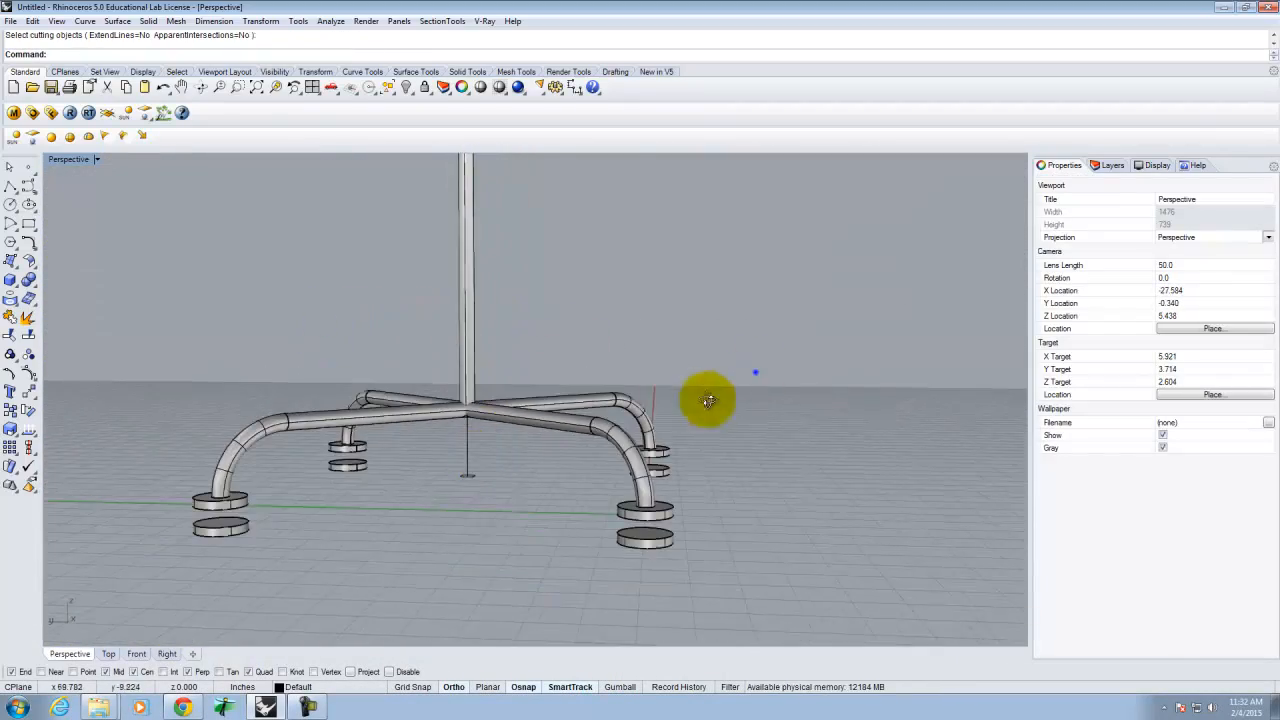
# - Examine the assembled upright and crossed base from several sides and from above
pyautogui.moveTo(756, 371); pyautogui.dragTo(588, 440, button='right')
pyautogui.scroll(-10, 446, 550)
pyautogui.scroll(7, 457, 292)
pyautogui.scroll(-5, 549, 300)
pyautogui.moveTo(671, 366); pyautogui.dragTo(437, 402, button='right')
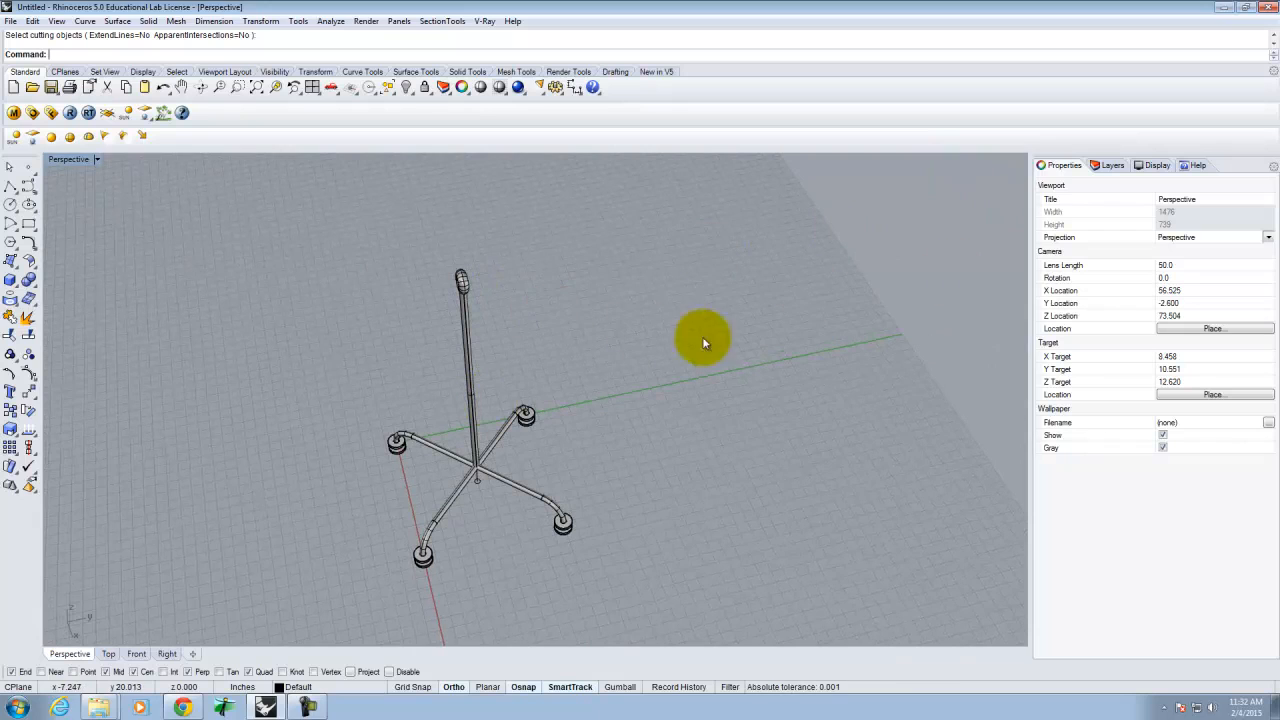
pyautogui.moveTo(474, 322); pyautogui.dragTo(588, 331, button='right')
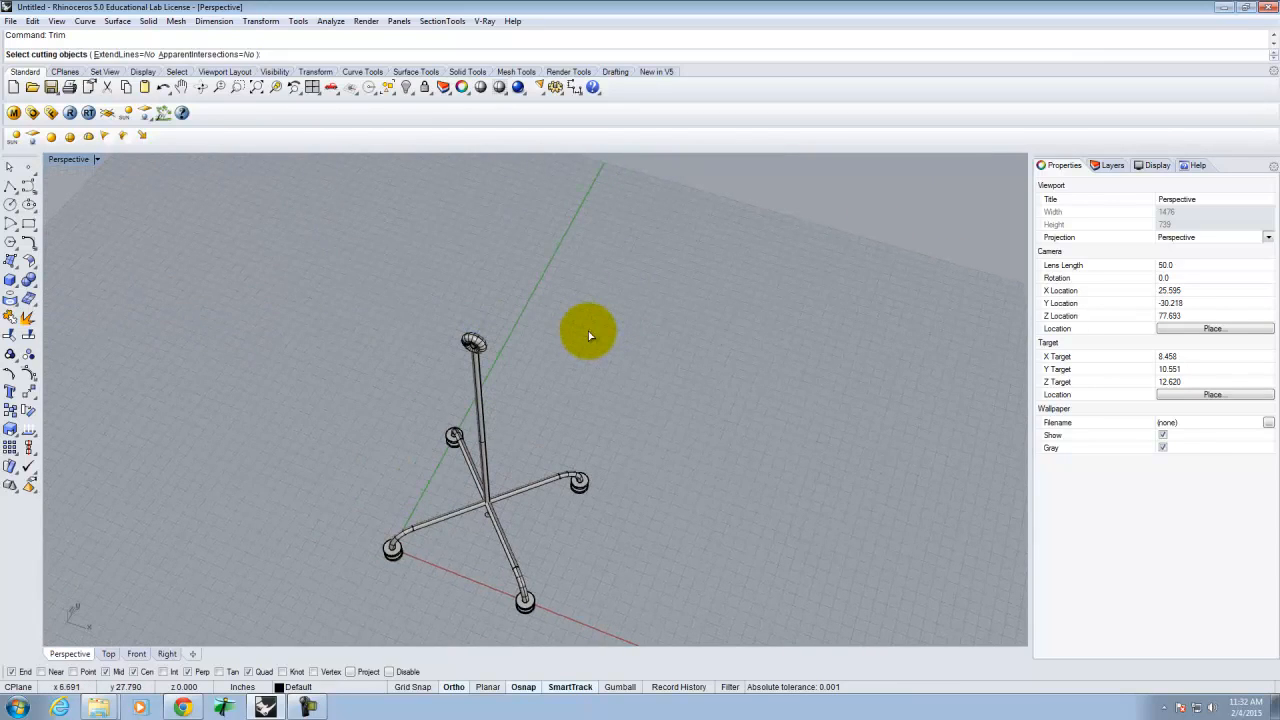
pyautogui.moveTo(473, 331); pyautogui.dragTo(493, 288, button='right')
pyautogui.press('Escape')
# - Draw a 6-foot straight polyline along the Y direction from the centre of the circle in the ring's hole
pyautogui.scroll(14, 474, 281)
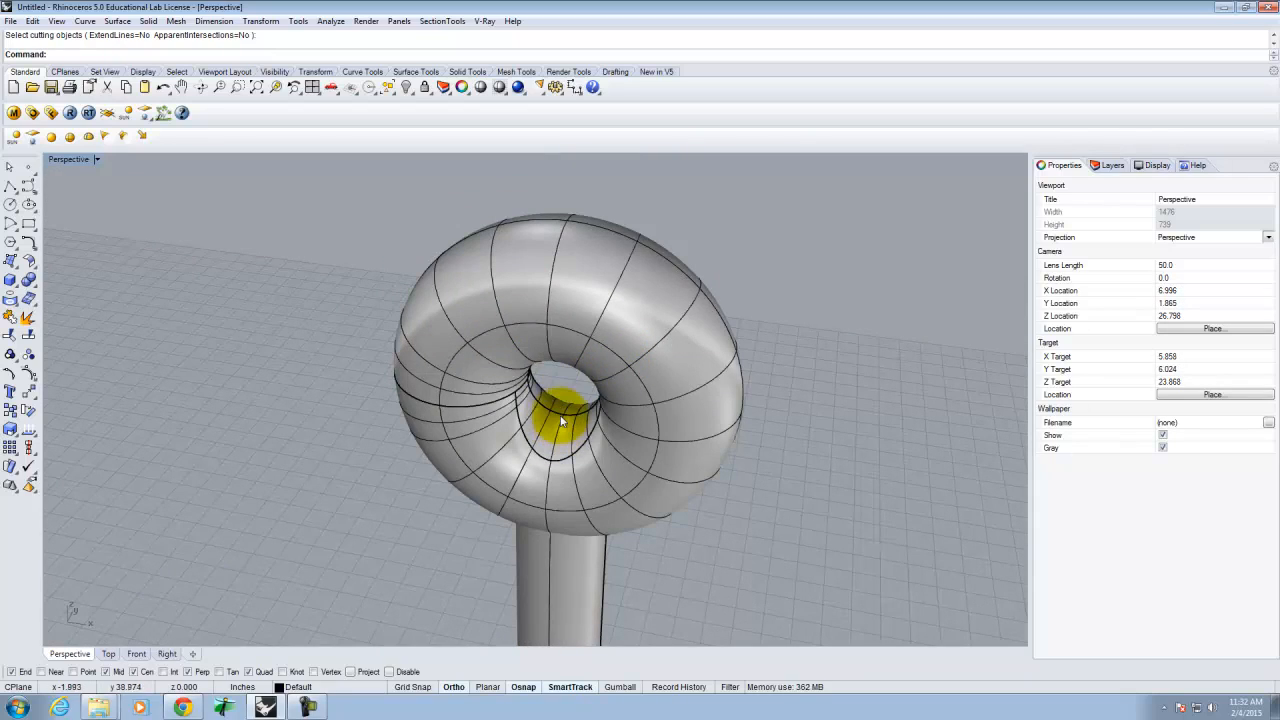
pyautogui.click(562, 422)
pyautogui.click(610, 452)
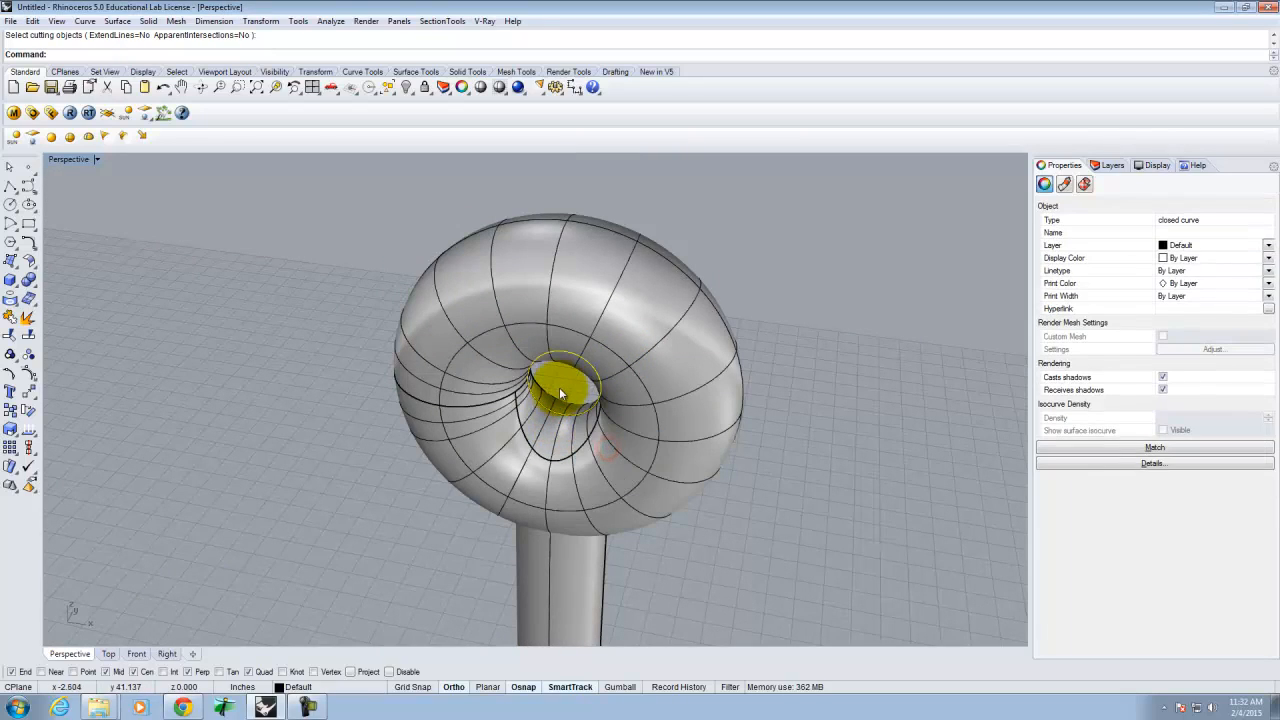
pyautogui.click(8, 190)
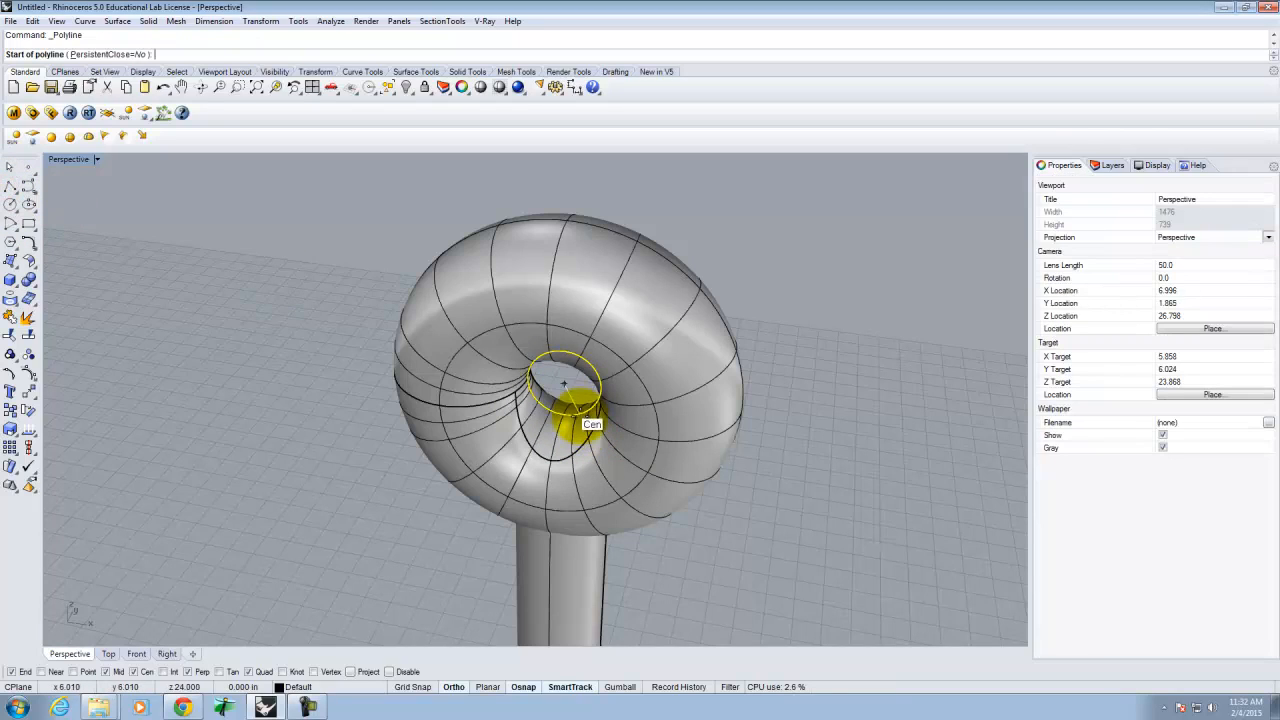
pyautogui.click(574, 417)
pyautogui.scroll(-12, 506, 463)
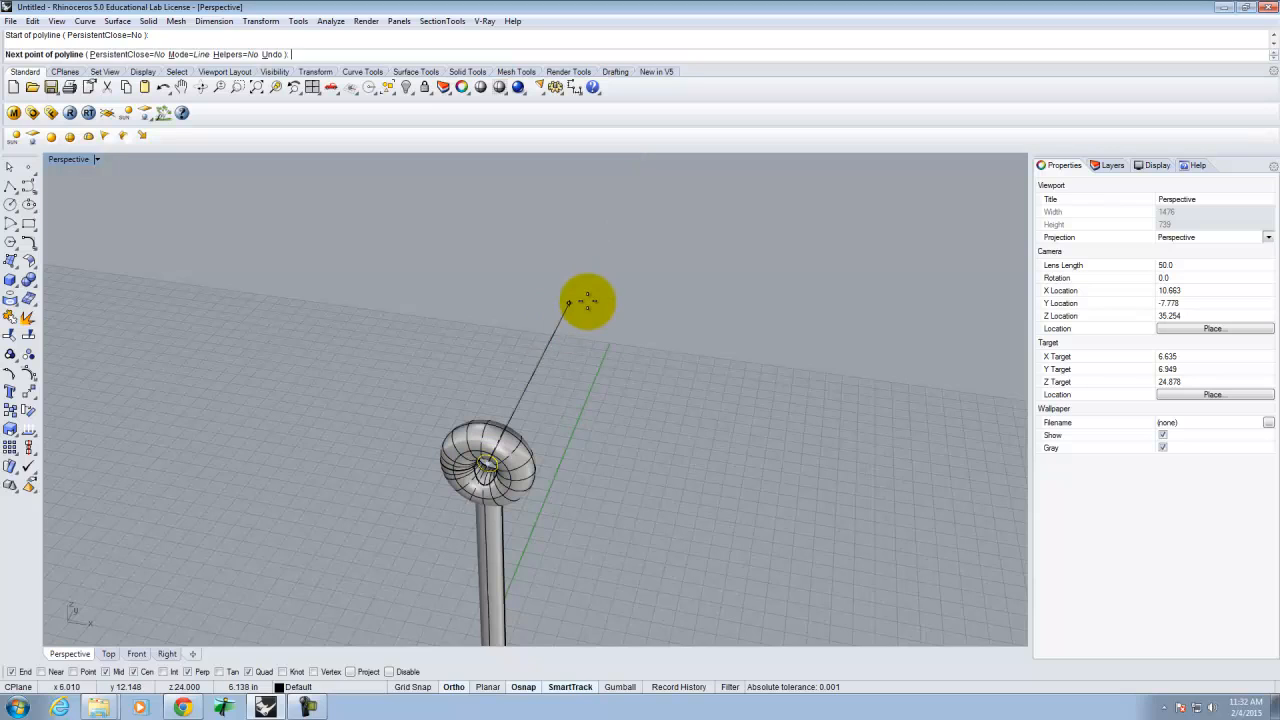
pyautogui.write('6')
pyautogui.press('Return')
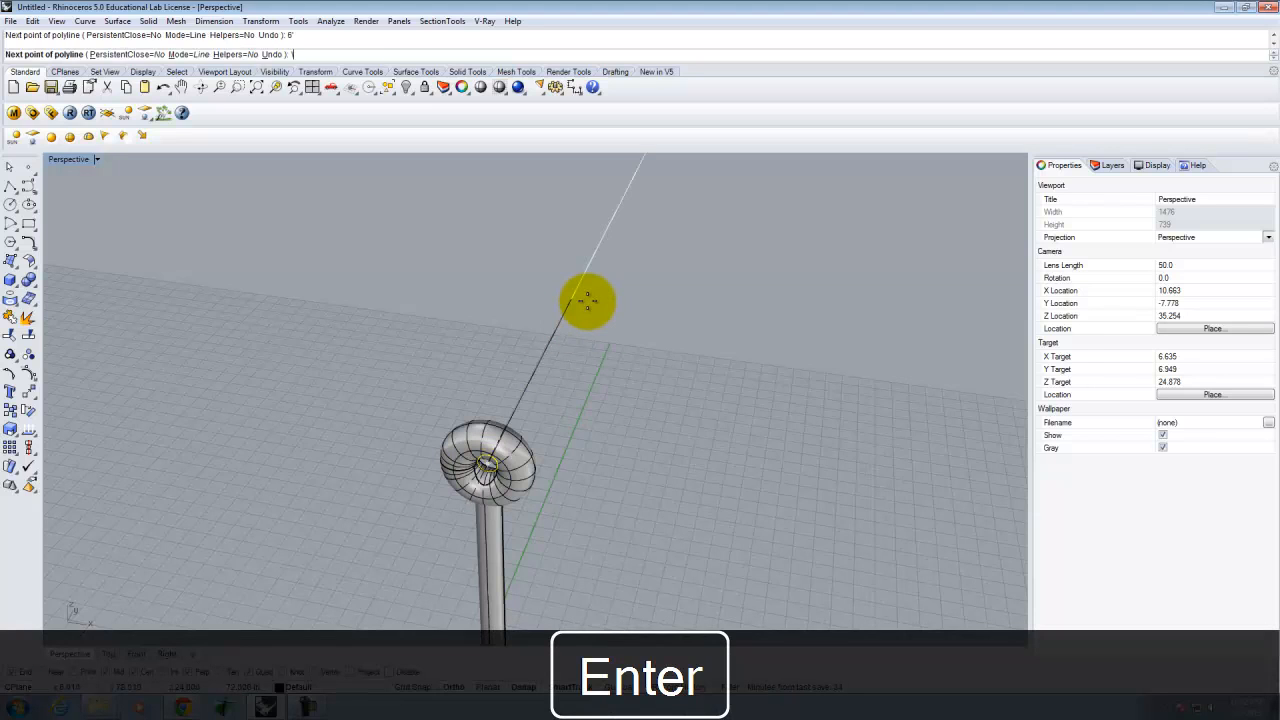
pyautogui.scroll(-10, 529, 414)
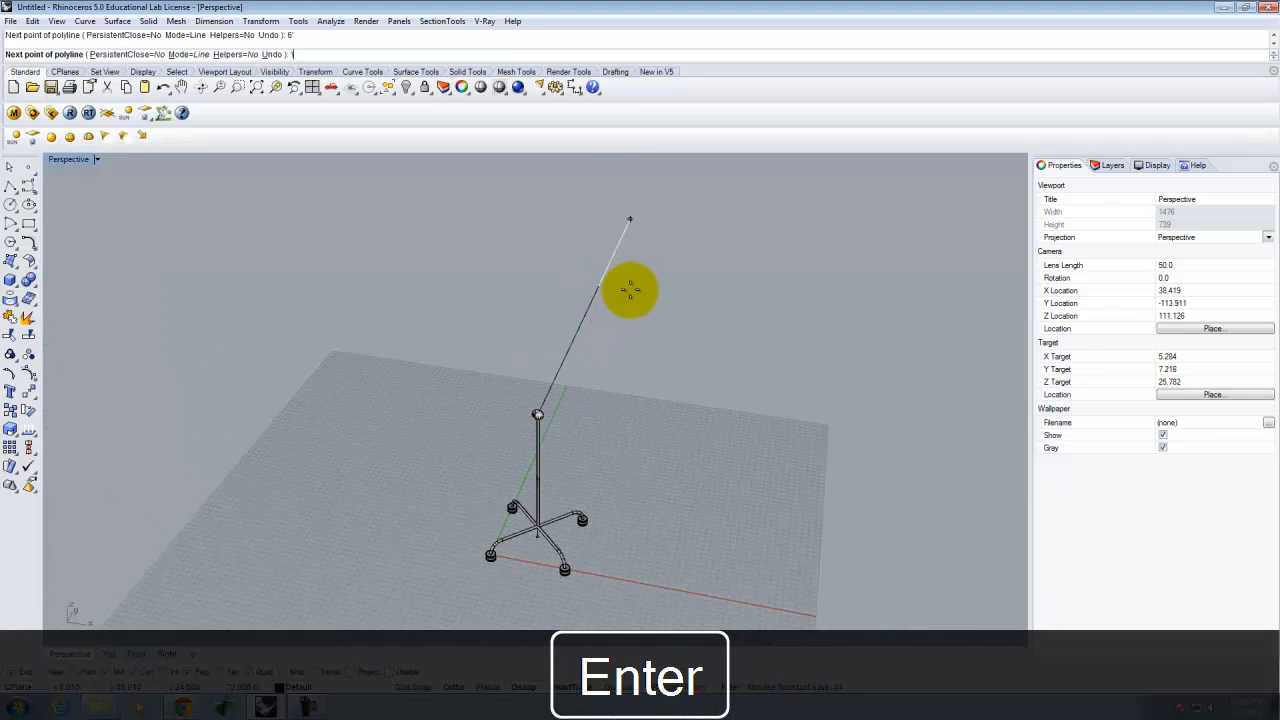
pyautogui.click(629, 289)
pyautogui.press('Return')
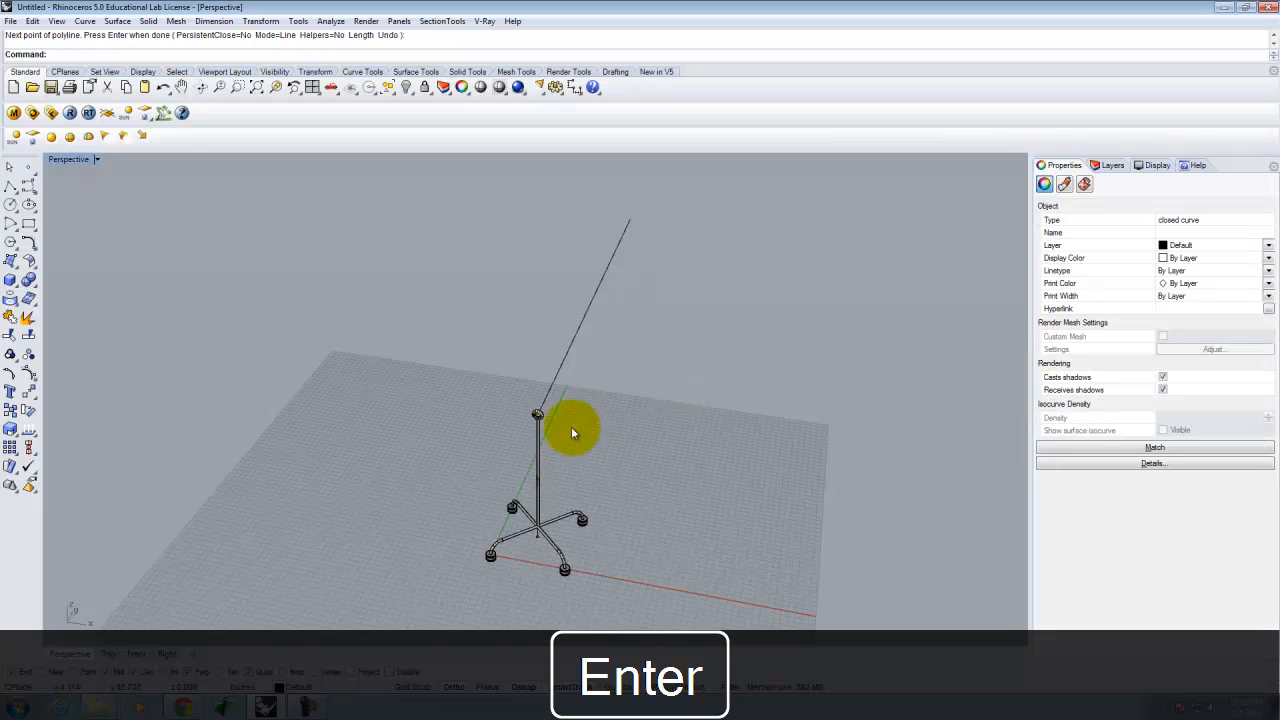
# - Sweep the circle in the ring's hole along the 6-foot line with Sweep 1 Rail, keeping the Roadlike Top style
pyautogui.scroll(5, 600, 438)
pyautogui.click(727, 458)
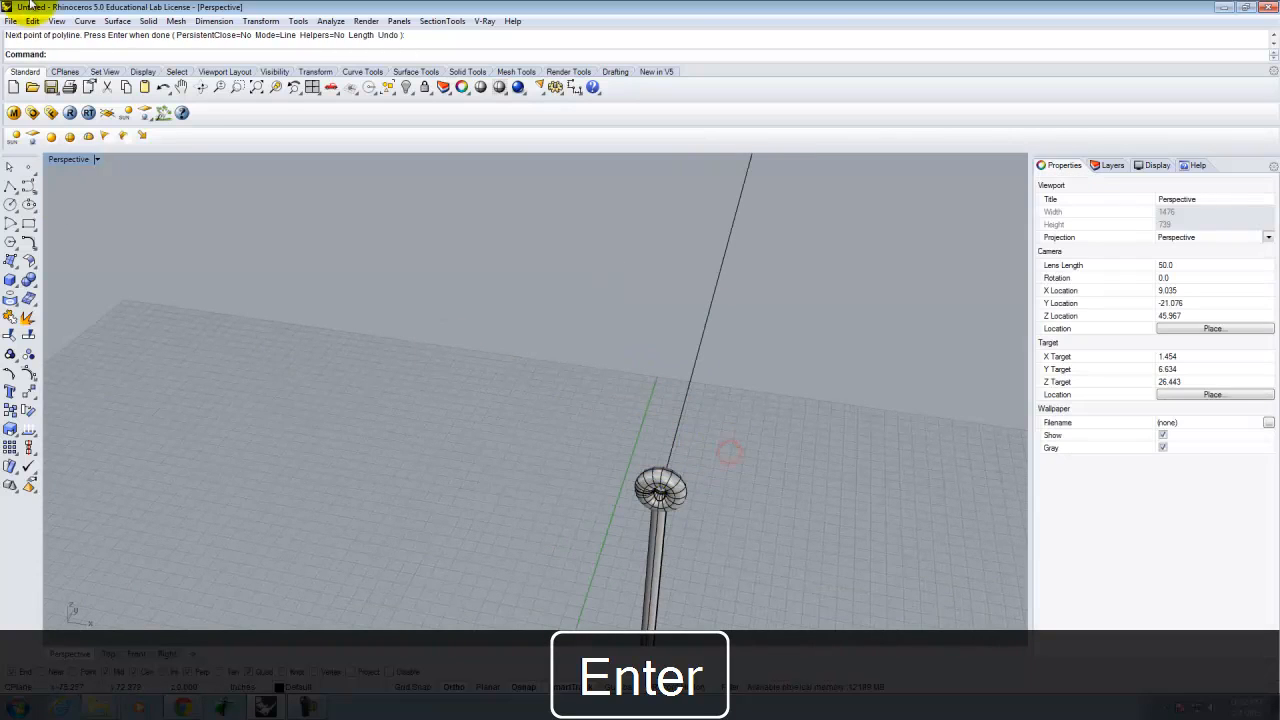
pyautogui.click(117, 21)
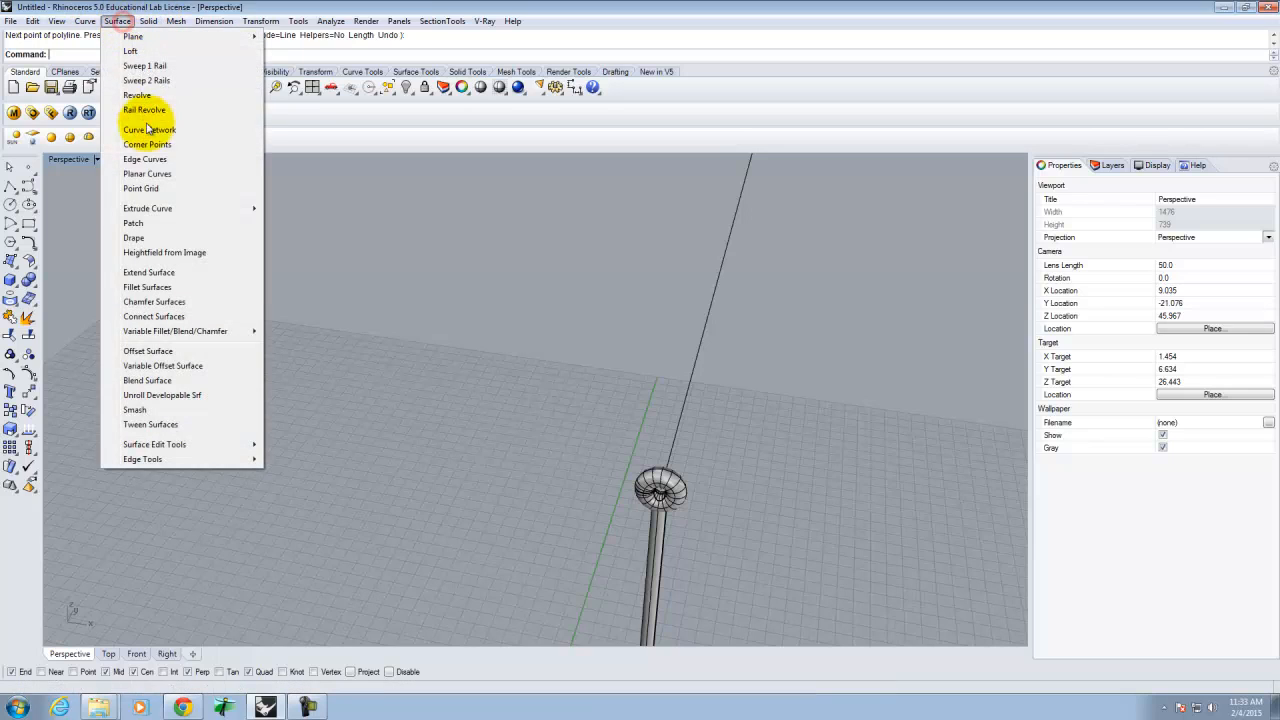
pyautogui.click(141, 66)
pyautogui.click(674, 429)
pyautogui.scroll(4, 668, 492)
pyautogui.scroll(2, 660, 500)
pyautogui.click(652, 511)
pyautogui.click(686, 534)
pyautogui.press('Return')
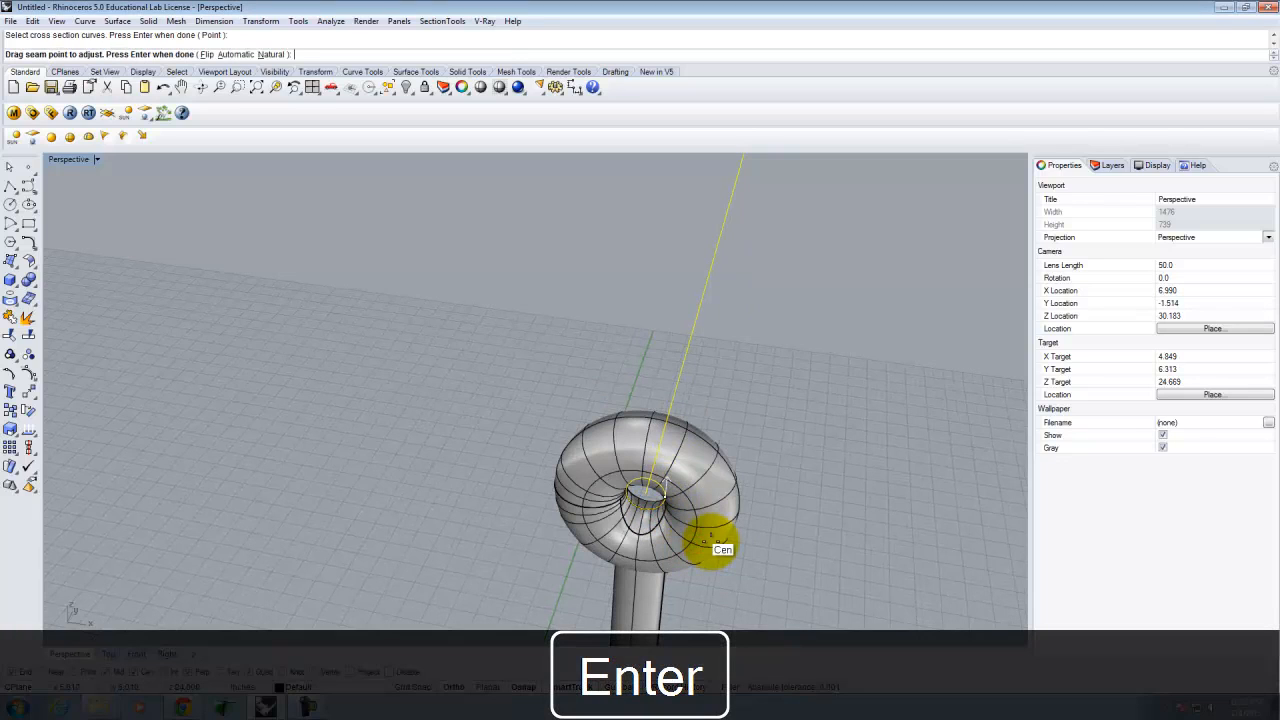
pyautogui.press('Return')
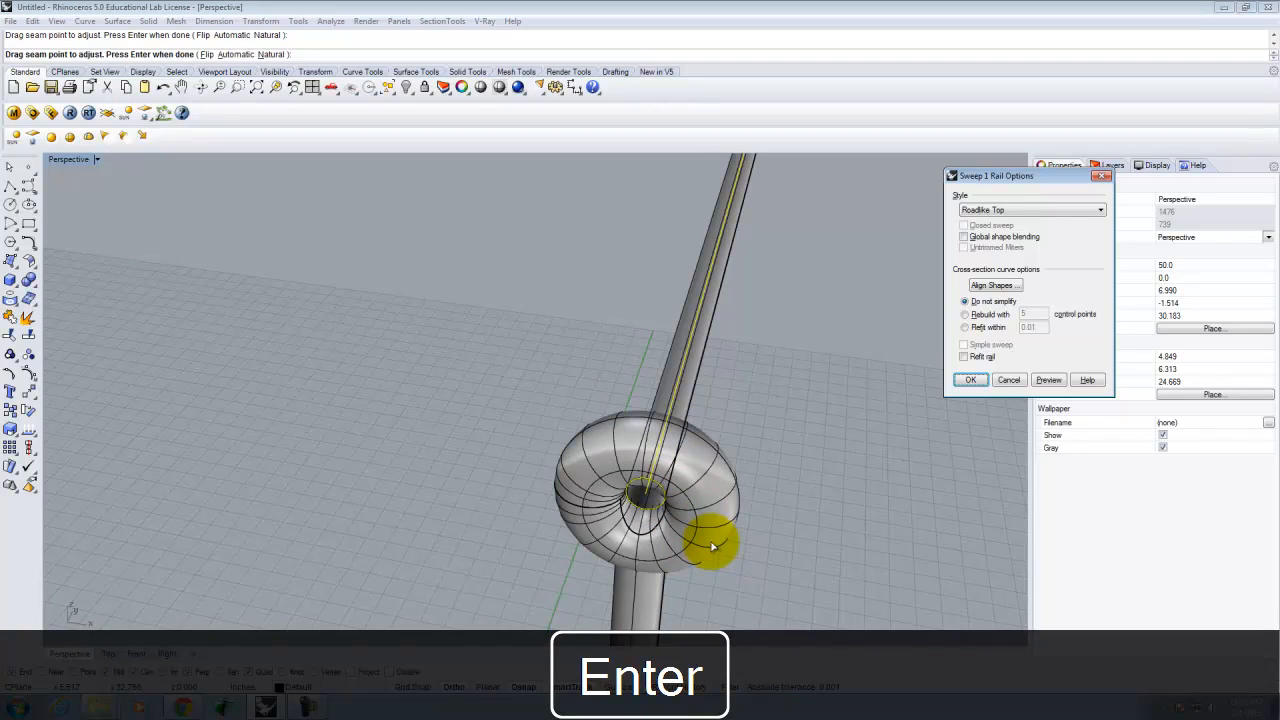
pyautogui.click(970, 380)
pyautogui.scroll(-3, 655, 430)
pyautogui.scroll(-10, 641, 428)
# - Examine the long horizontal tube against the stand, and the leftover line and circle beneath the base crossing
pyautogui.moveTo(802, 425); pyautogui.dragTo(651, 391, button='right')
pyautogui.rightClick(651, 391)
pyautogui.scroll(-7, 297, 391)
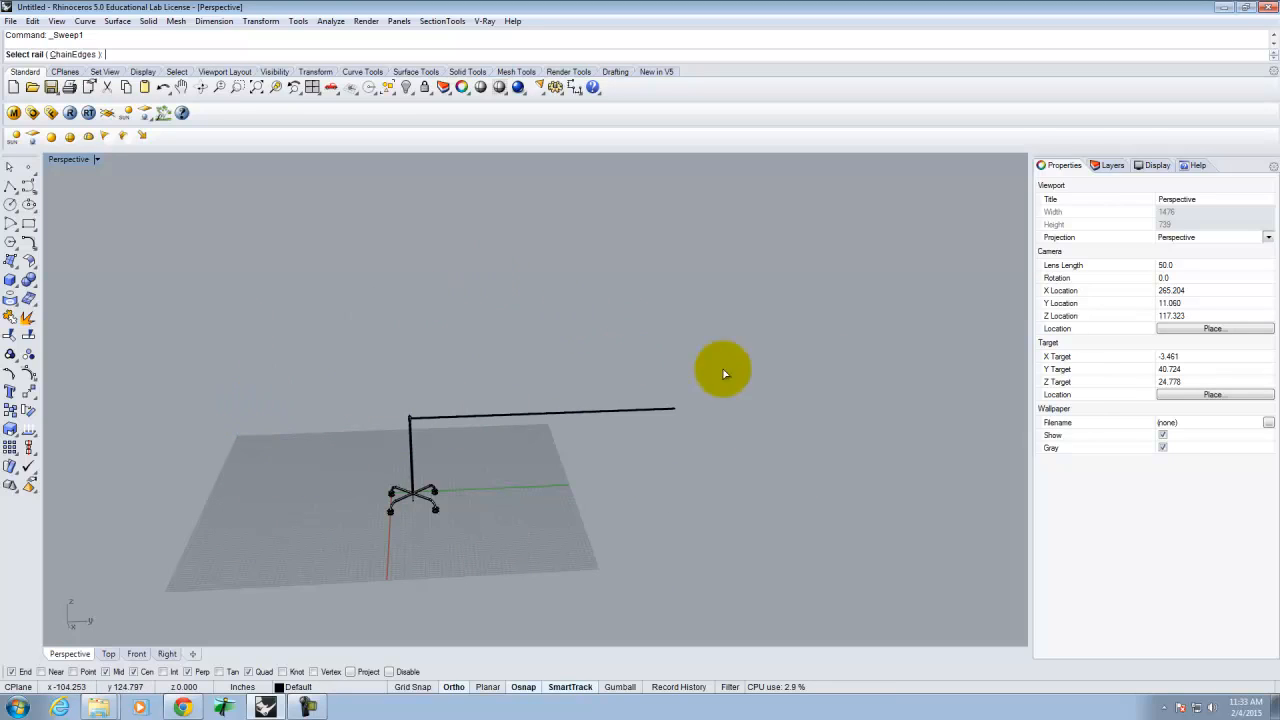
pyautogui.moveTo(502, 487); pyautogui.dragTo(583, 472, button='right')
pyautogui.press('Escape')
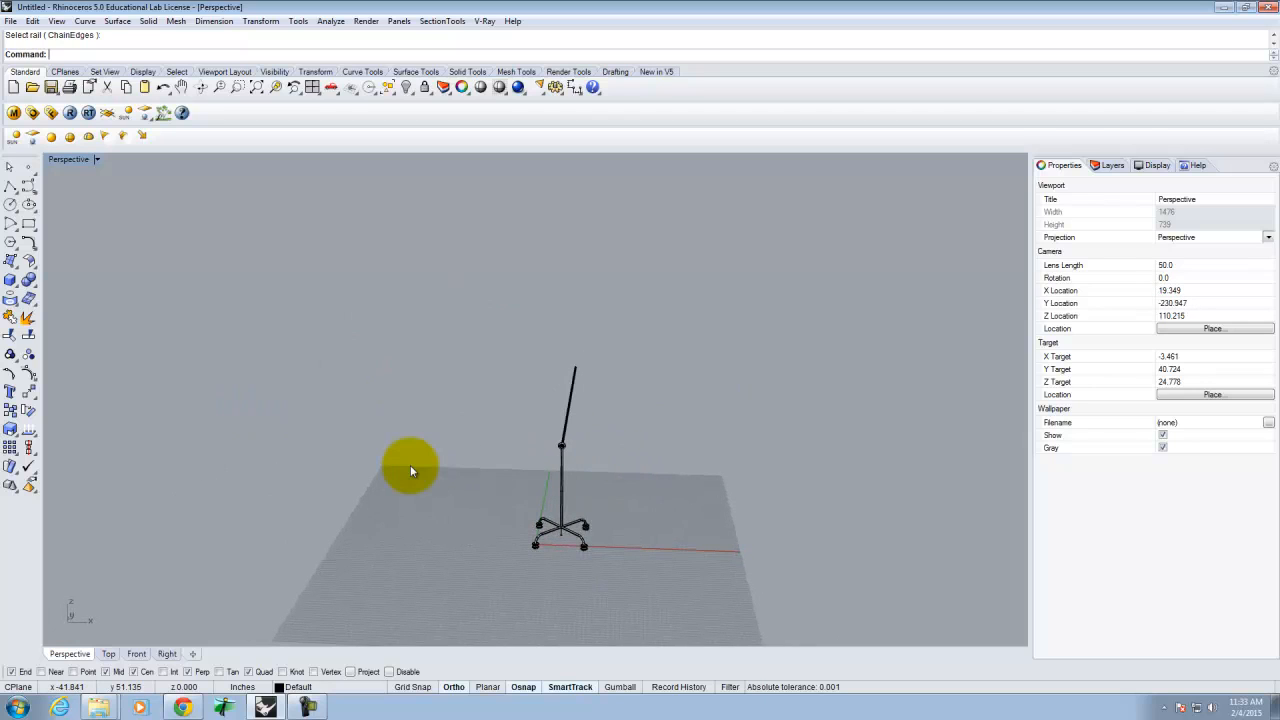
pyautogui.scroll(5, 555, 540)
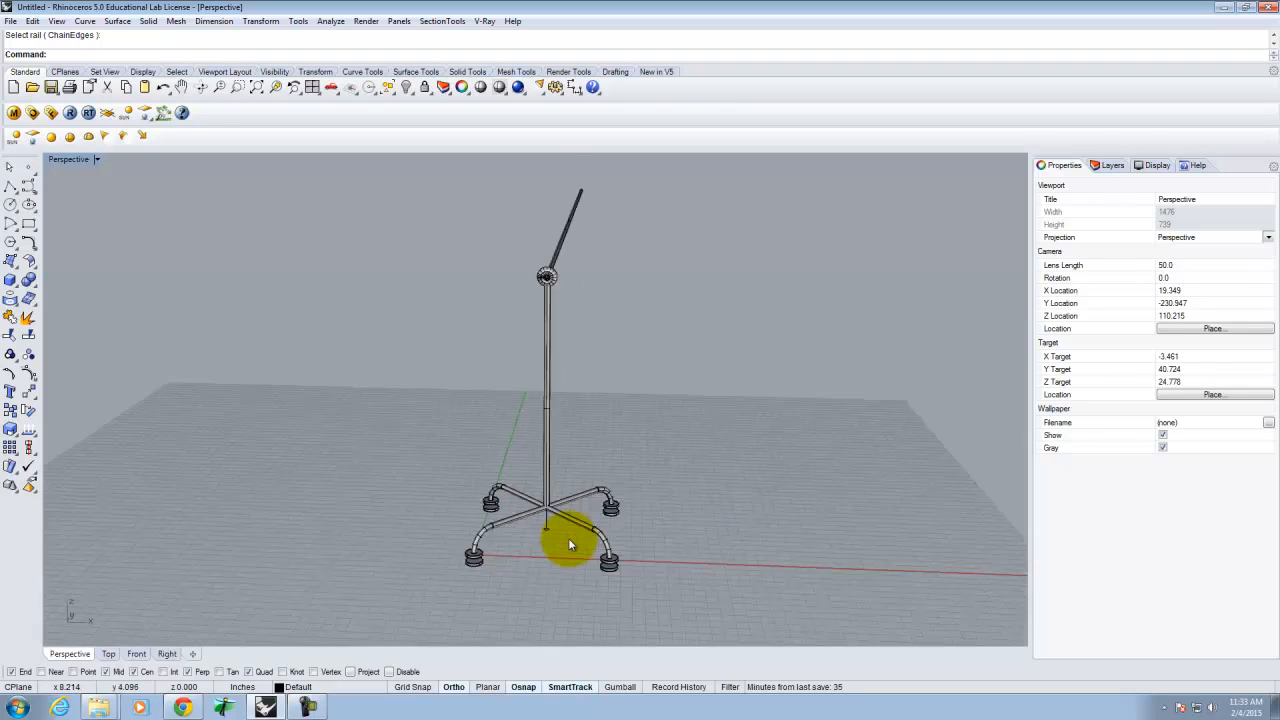
pyautogui.scroll(6, 540, 530)
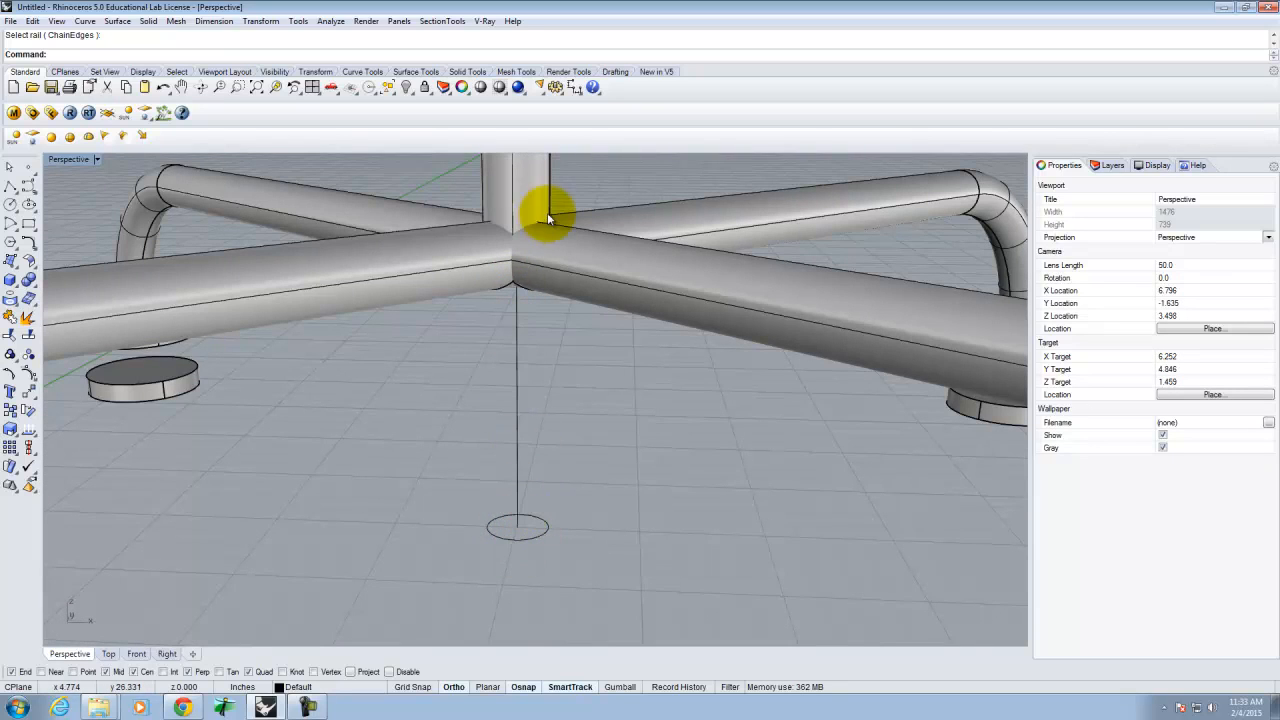
pyautogui.scroll(-3, 488, 509)
pyautogui.scroll(-3, 495, 470)
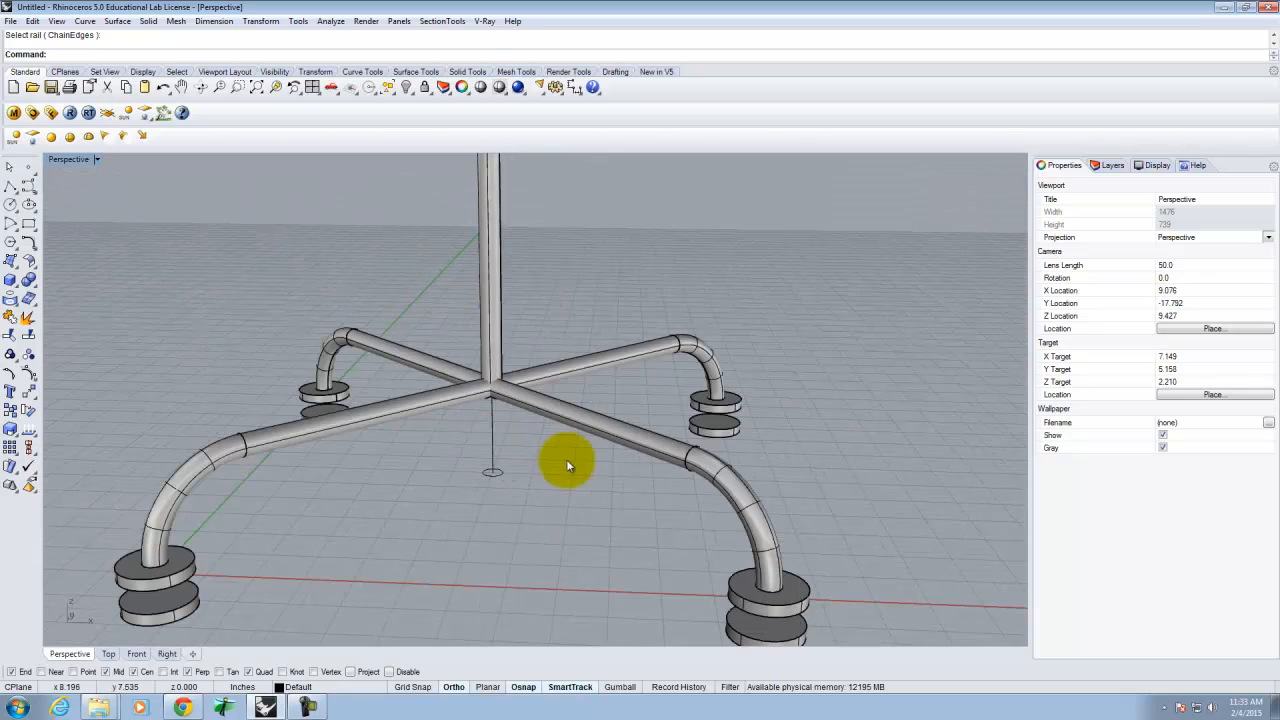
# - Draw a thin box with a 4' by 6' base, starting at the centre of the small circle beneath the base crossing
pyautogui.click(10, 281)
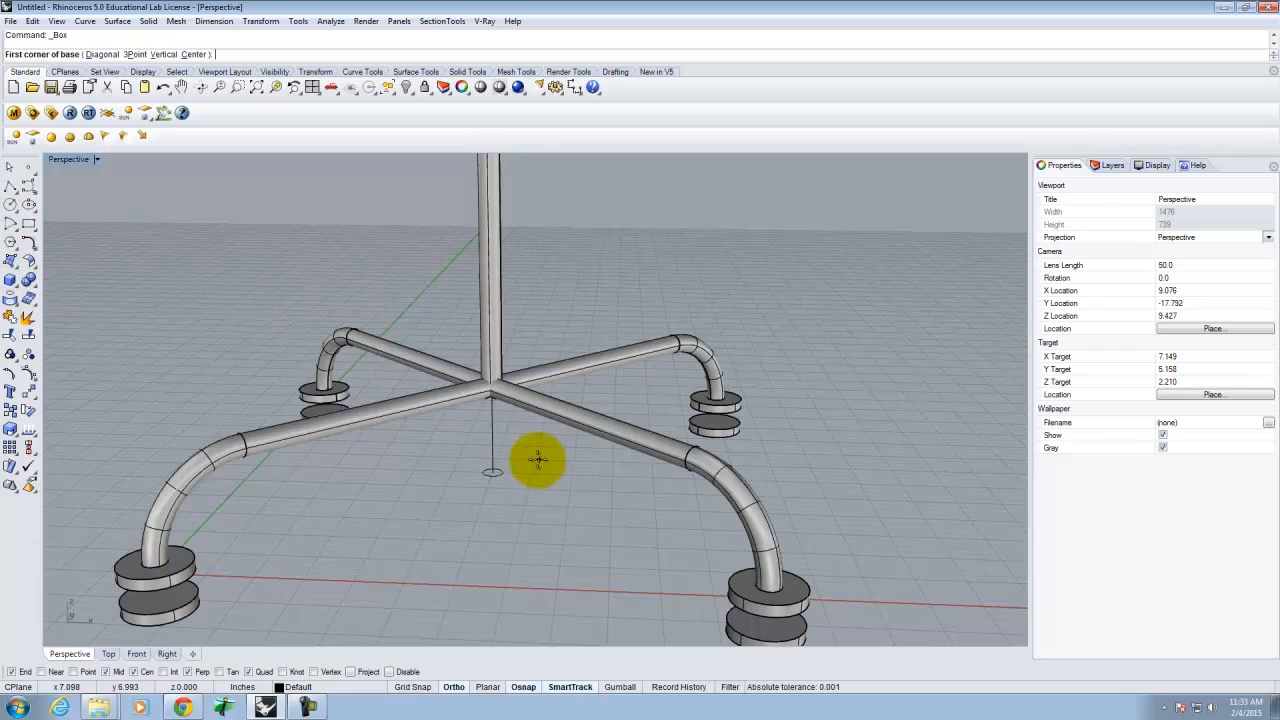
pyautogui.scroll(3, 491, 472)
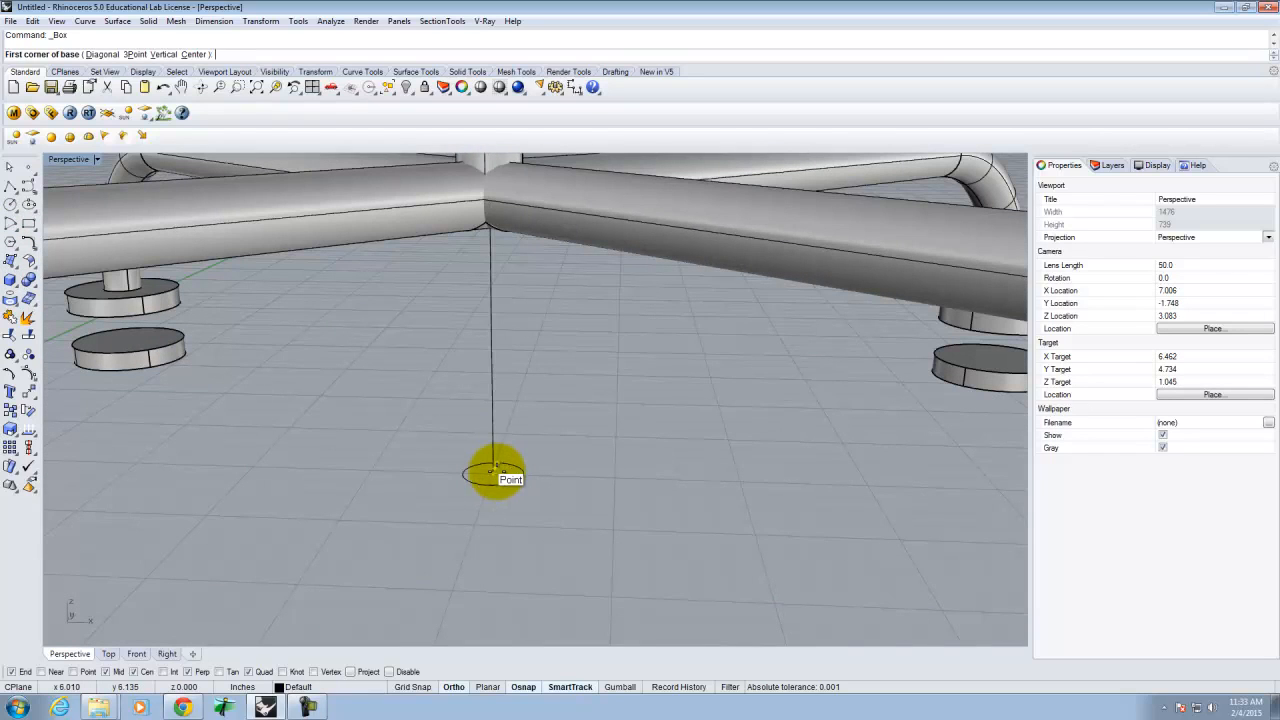
pyautogui.click(495, 468)
pyautogui.scroll(-4, 331, 580)
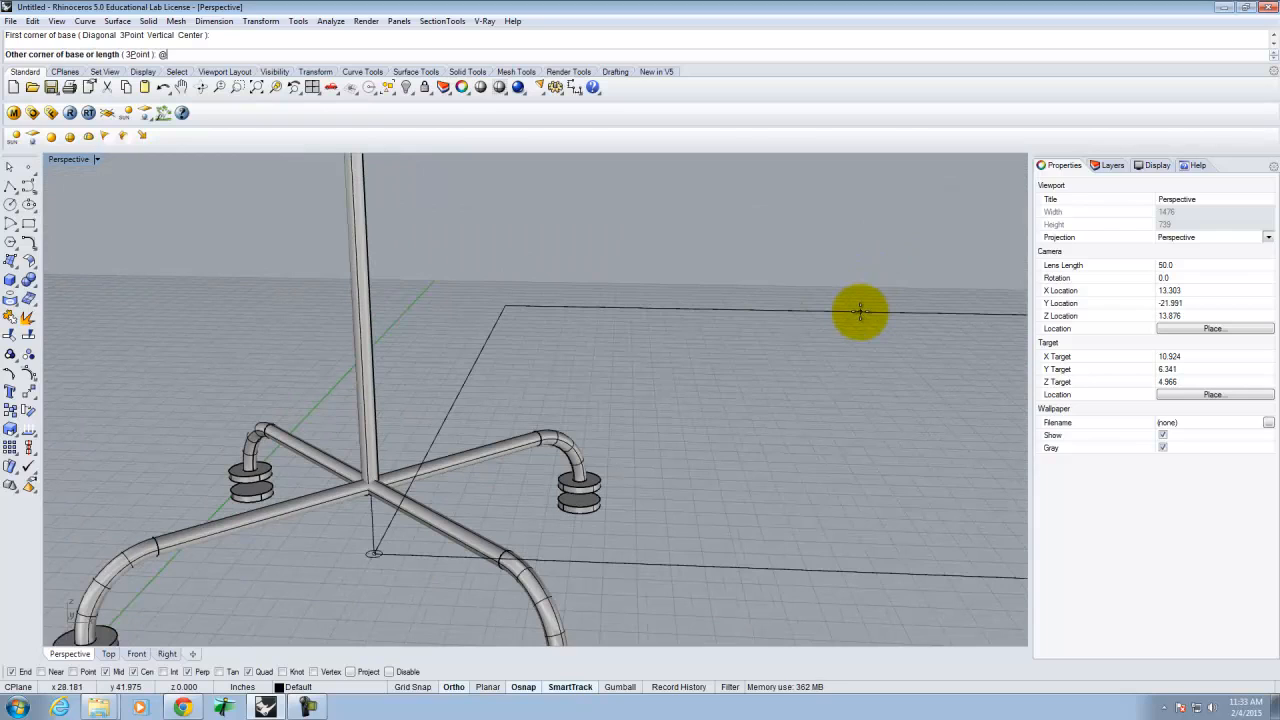
pyautogui.write("@4',6'")
pyautogui.press('Return')
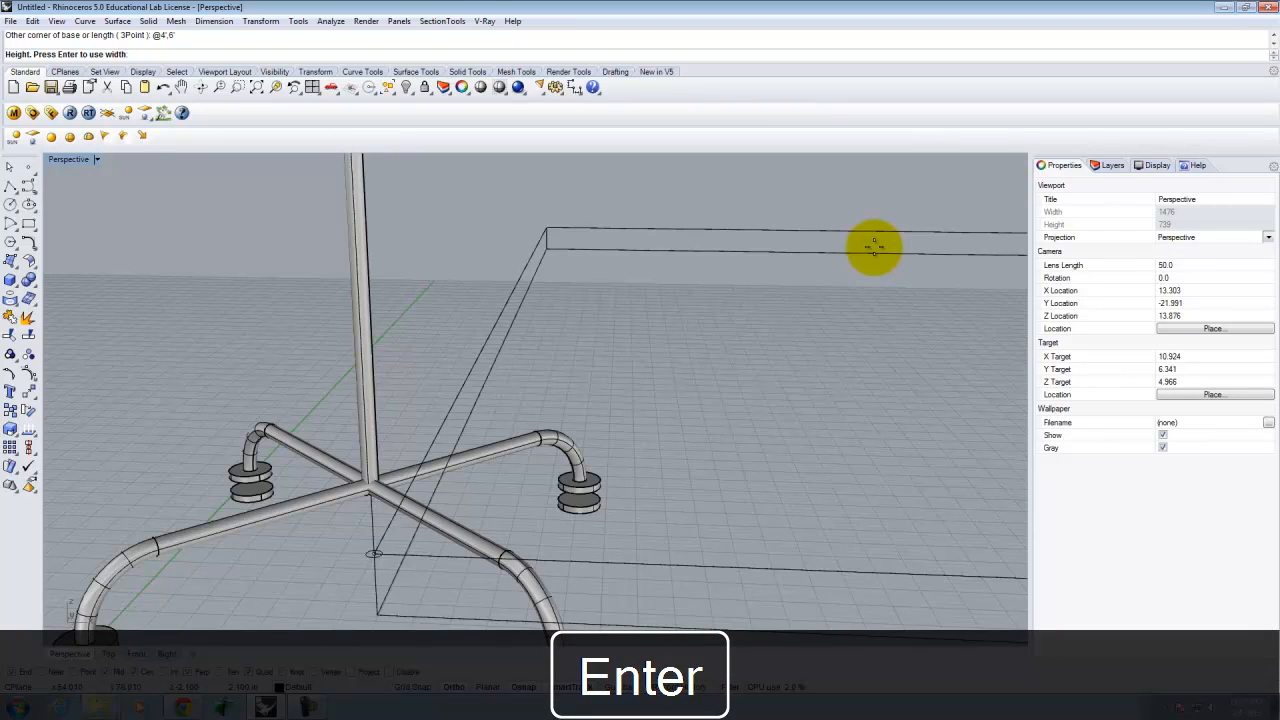
pyautogui.press('Return')
# - Examine the thin box against the wheels and crossed base from low, side and overhead views
pyautogui.moveTo(767, 236); pyautogui.dragTo(699, 370, button='right')
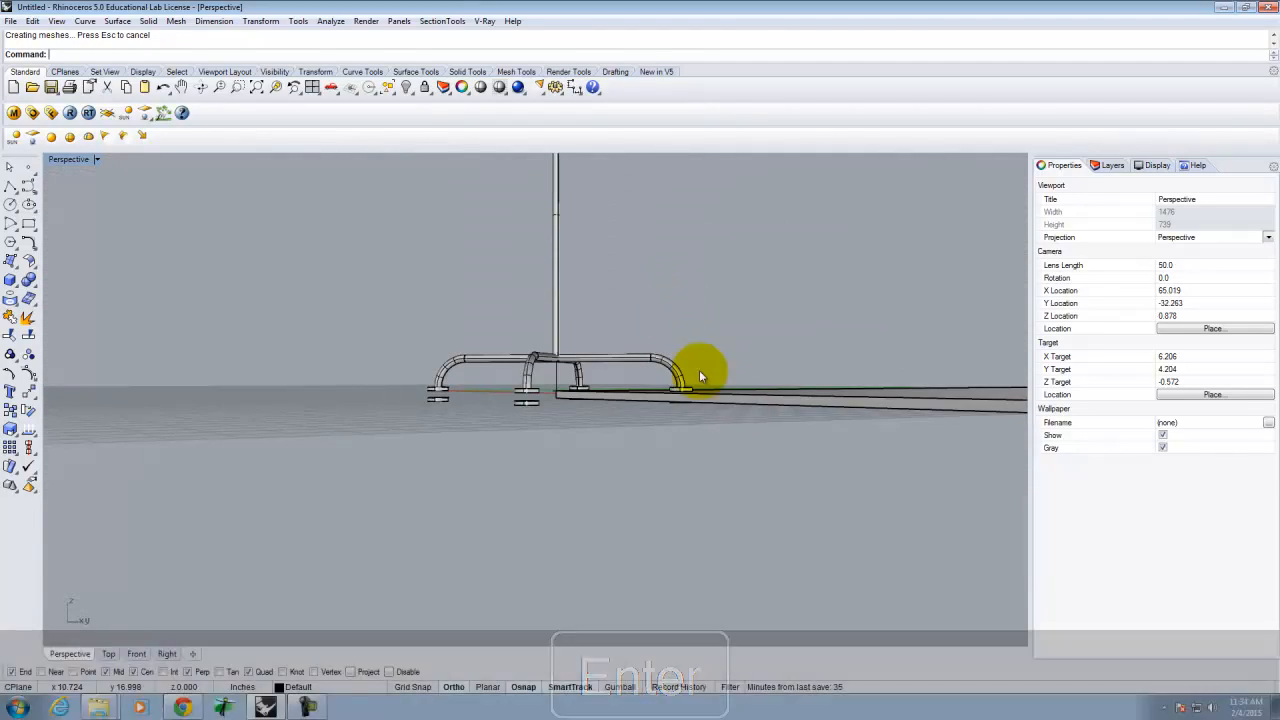
pyautogui.scroll(9, 701, 400)
pyautogui.moveTo(703, 438); pyautogui.dragTo(727, 423, button='right')
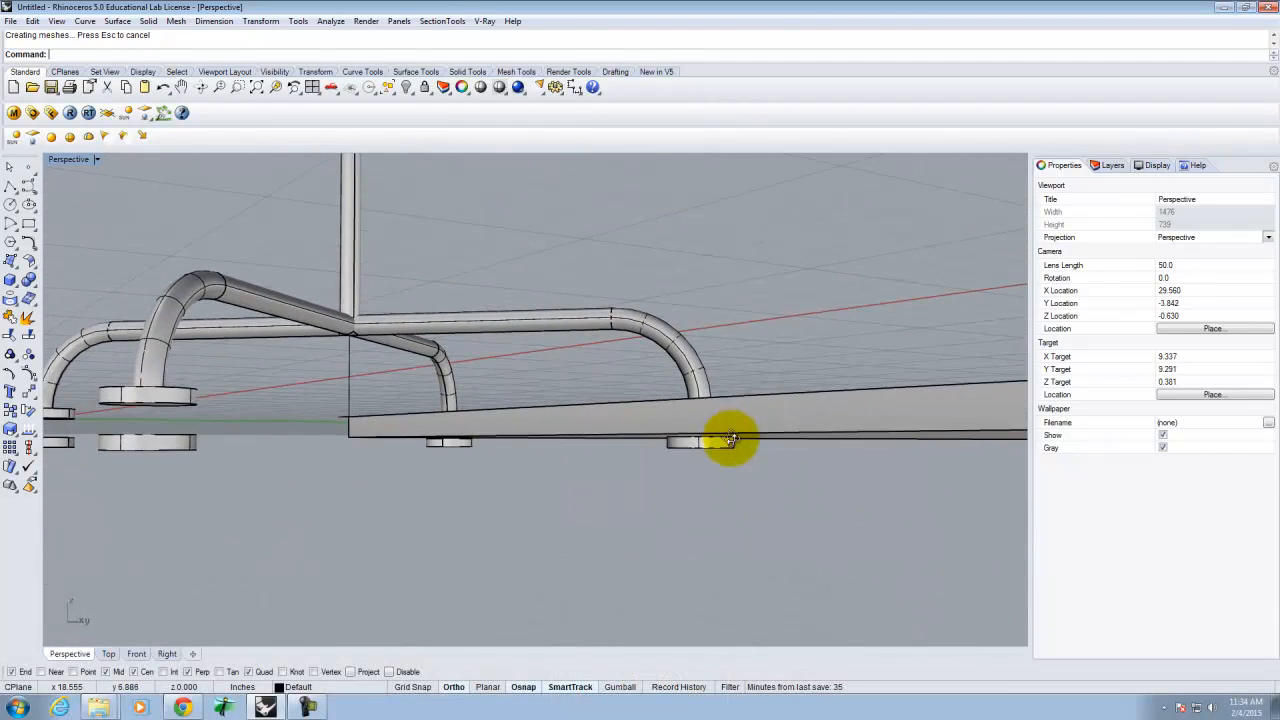
pyautogui.rightClick(729, 445)
pyautogui.moveTo(731, 438); pyautogui.dragTo(794, 503, button='right')
pyautogui.rightClick(794, 503)
pyautogui.scroll(-5, 625, 465)
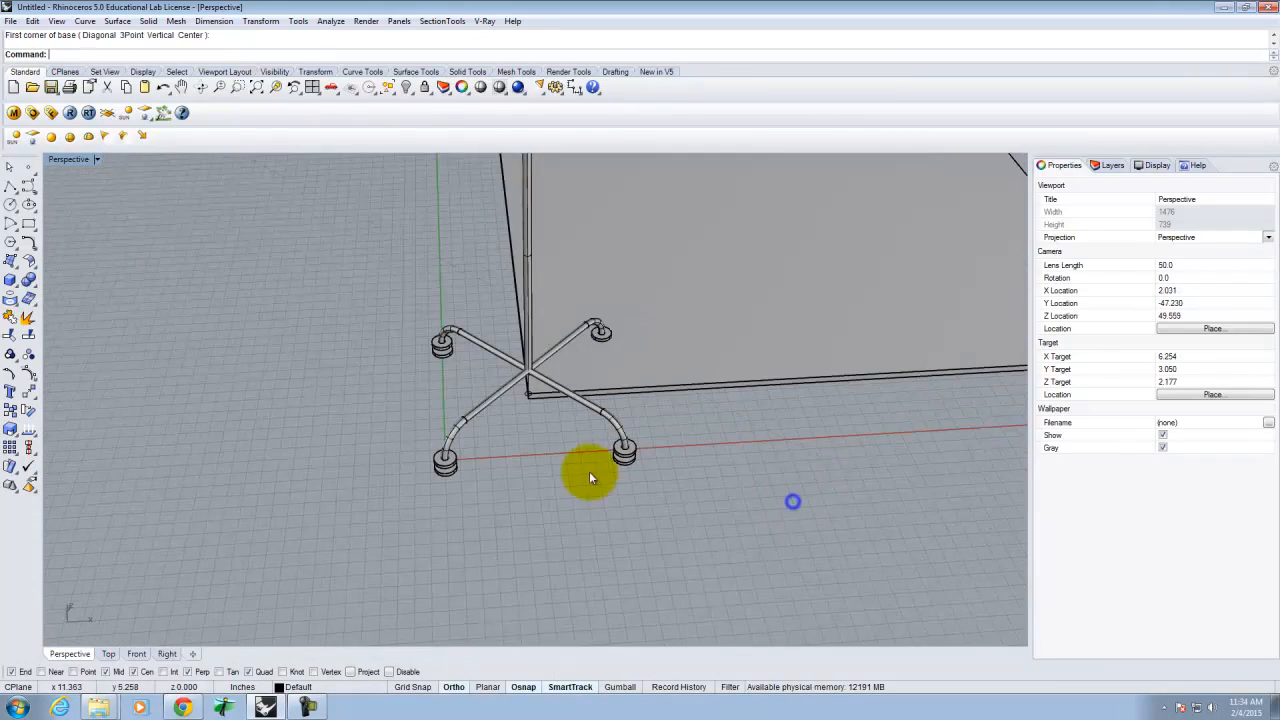
pyautogui.scroll(3, 661, 356)
pyautogui.moveTo(737, 409); pyautogui.dragTo(711, 438, button='right')
pyautogui.rightClick(711, 438)
pyautogui.scroll(-8, 453, 440)
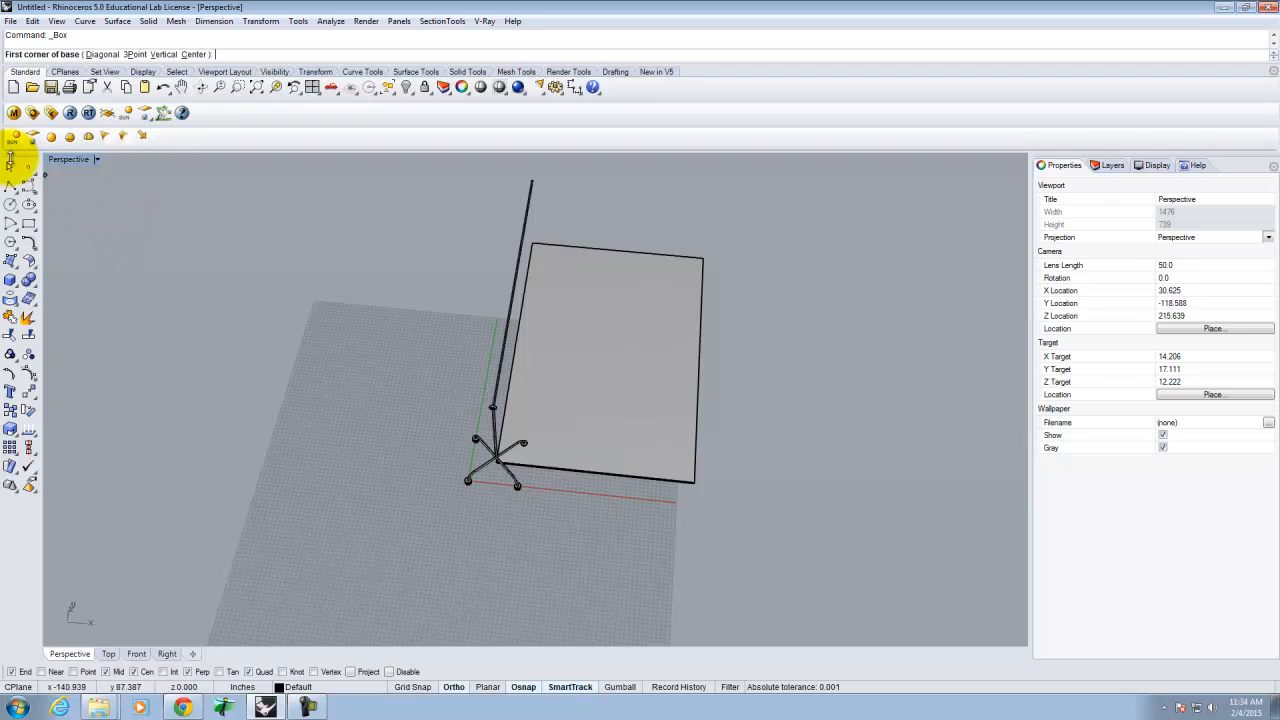
pyautogui.rightClick(229, 272)
# - Rotate all objects in 3D by 90 degrees about the box's 4-foot edge, from the small circle to the far corner, standing the box upright
pyautogui.scroll(-3, 495, 303)
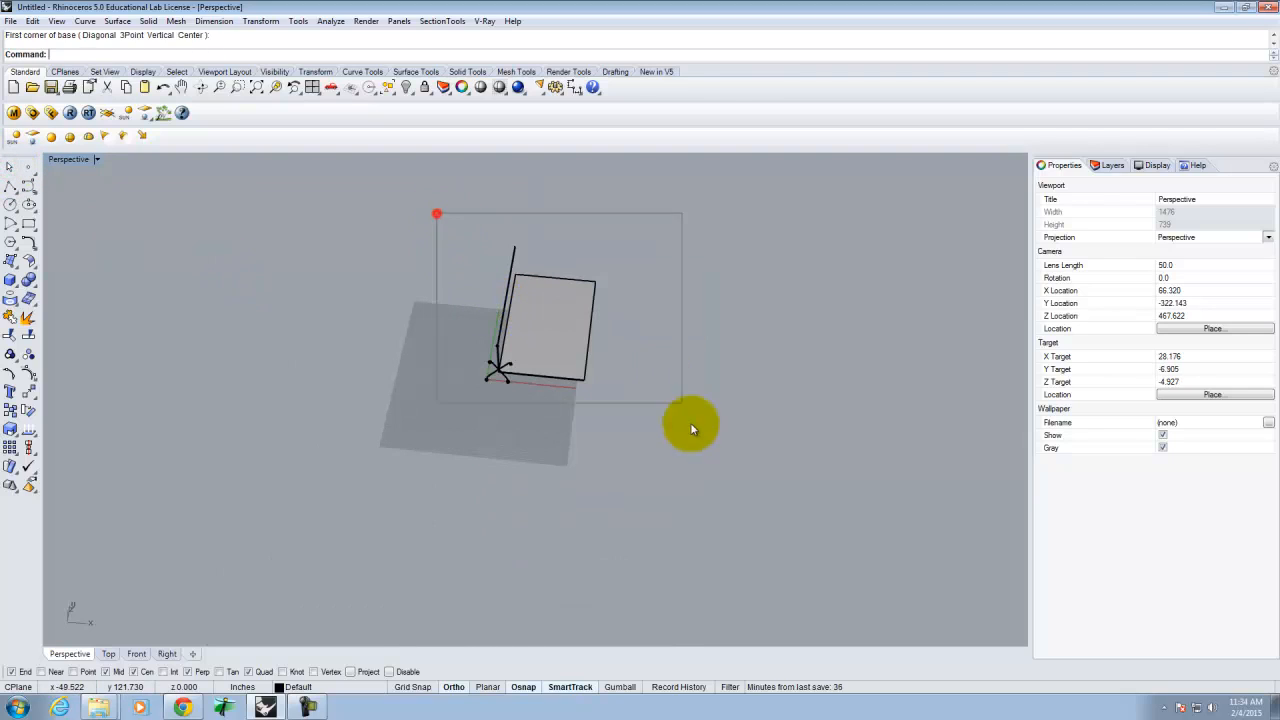
pyautogui.hotkey('ctrl', 'a')
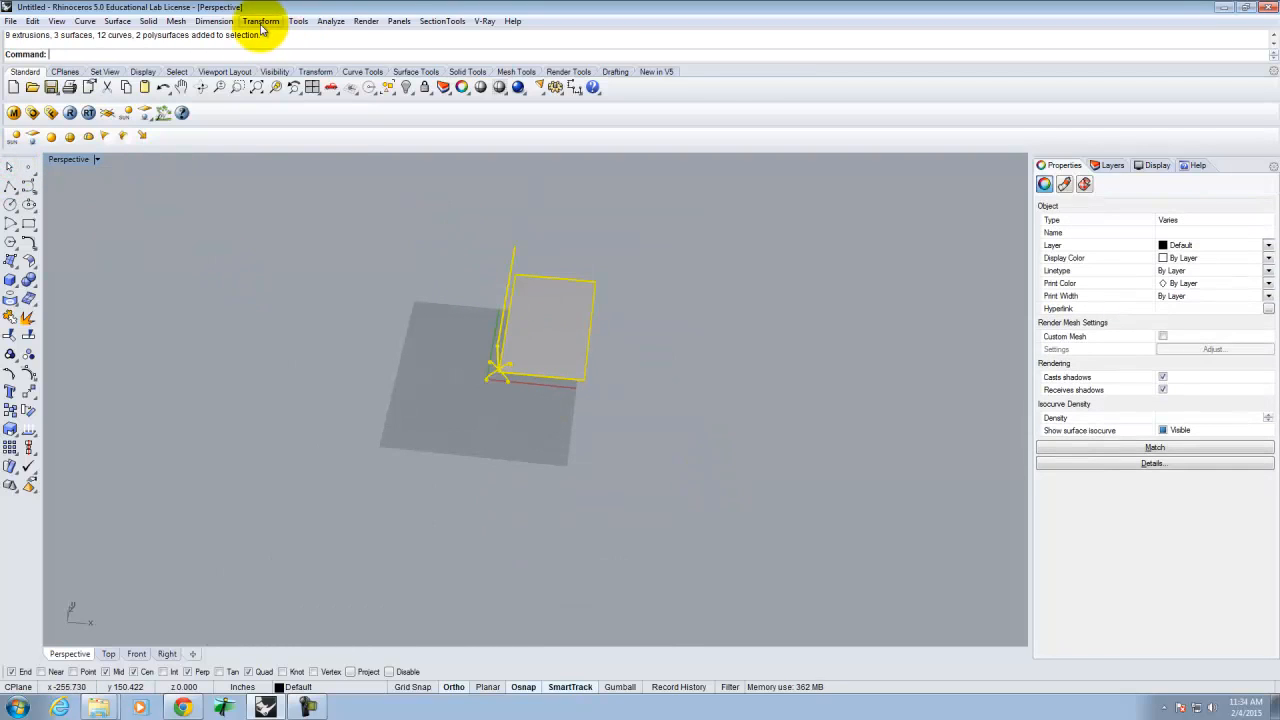
pyautogui.click(261, 22)
pyautogui.click(286, 78)
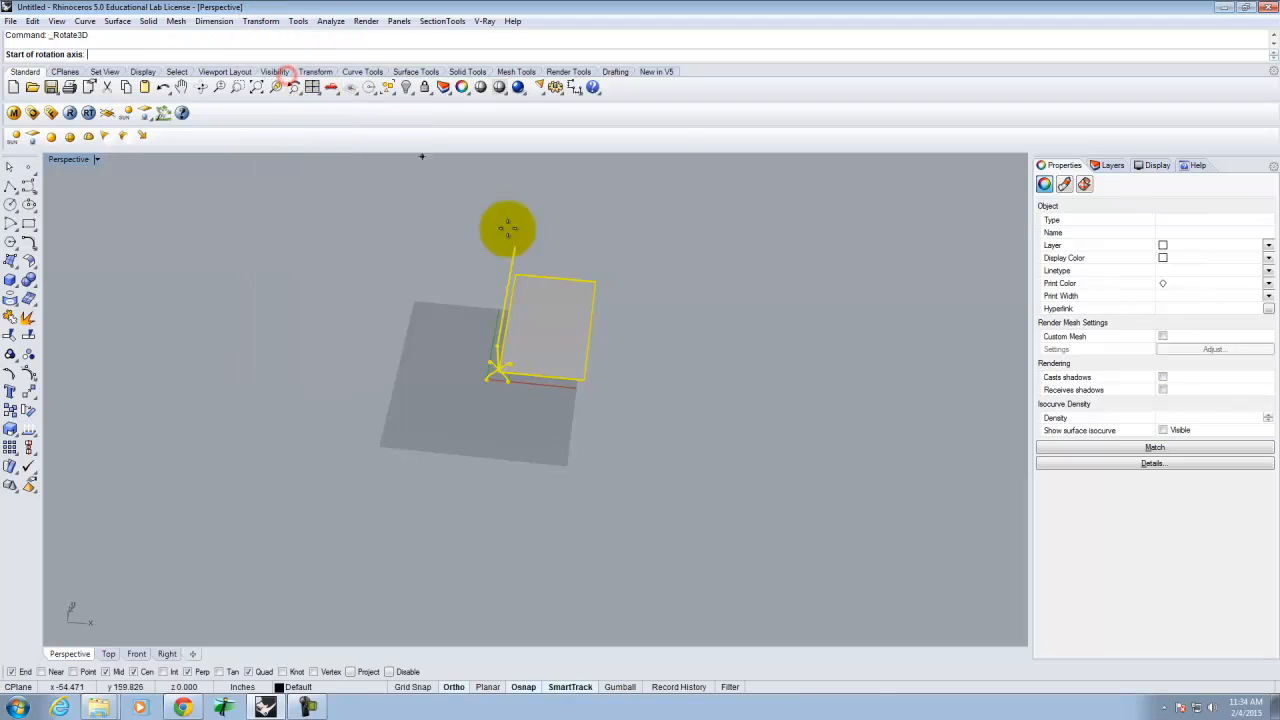
pyautogui.scroll(15, 511, 376)
pyautogui.moveTo(405, 404); pyautogui.dragTo(450, 385, button='right')
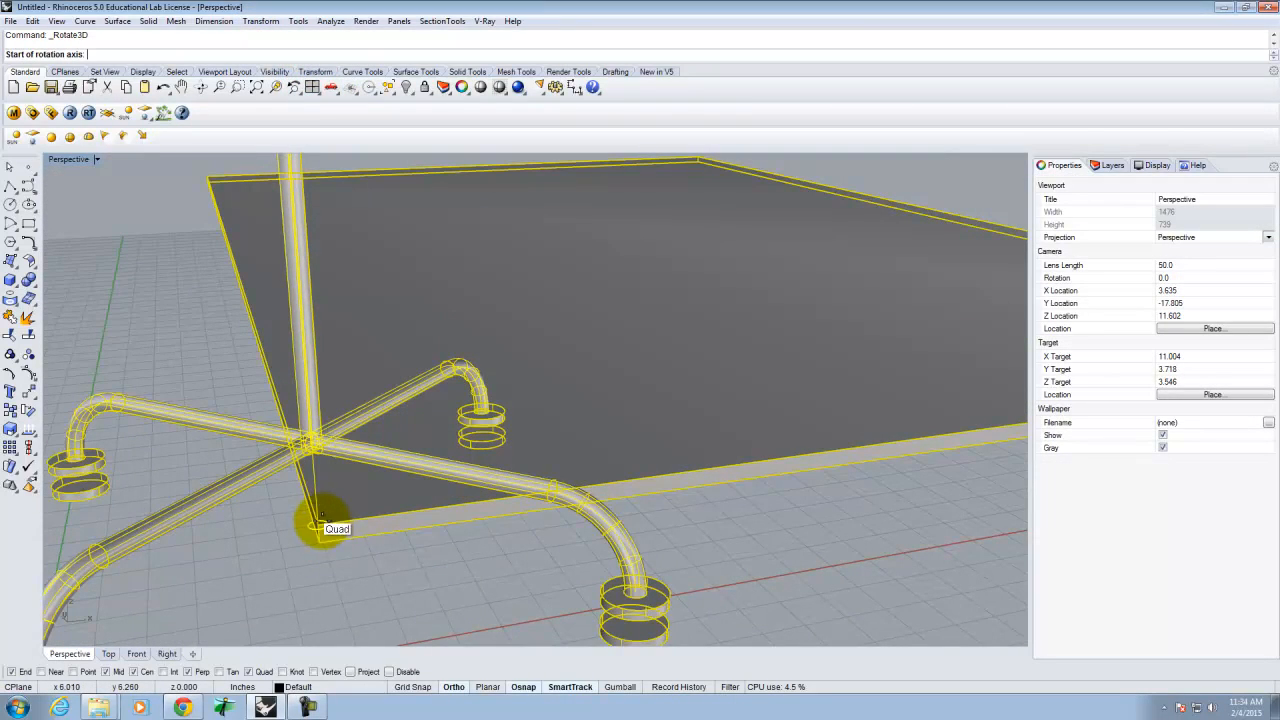
pyautogui.click(318, 521)
pyautogui.scroll(-10, 318, 521)
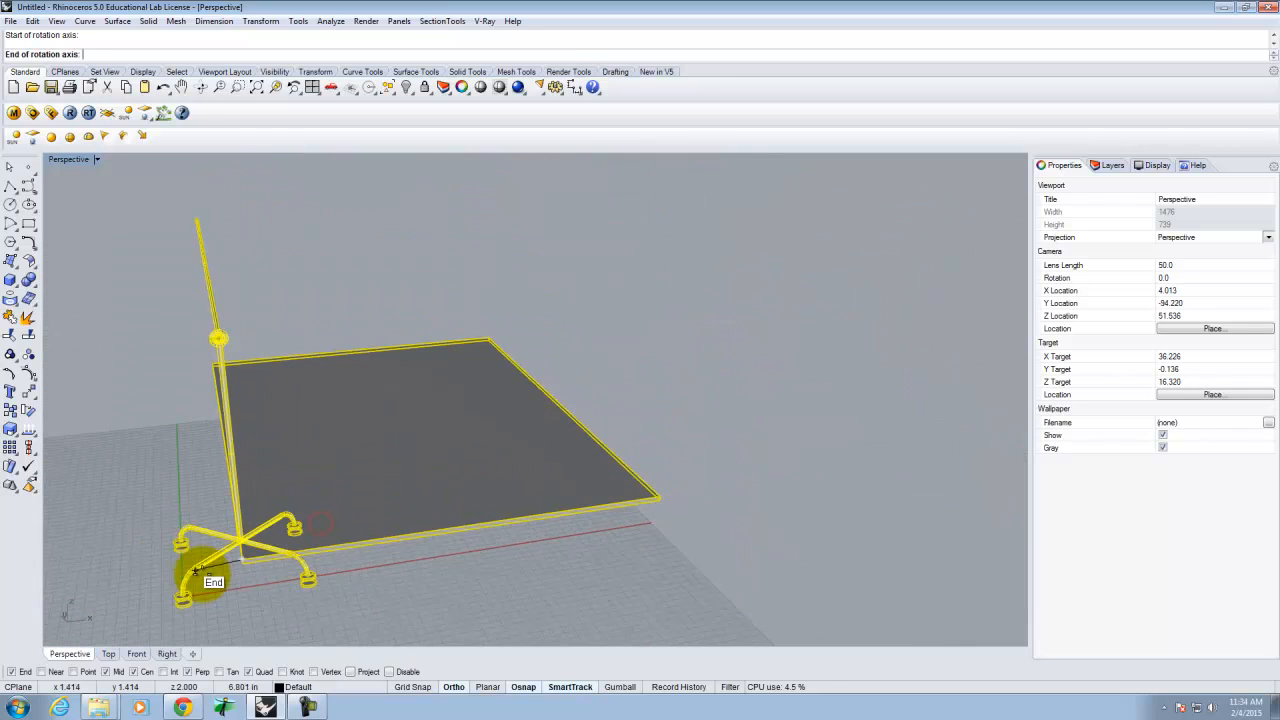
pyautogui.click(662, 497)
pyautogui.moveTo(663, 491); pyautogui.dragTo(497, 432, button='right')
pyautogui.scroll(-5, 274, 549)
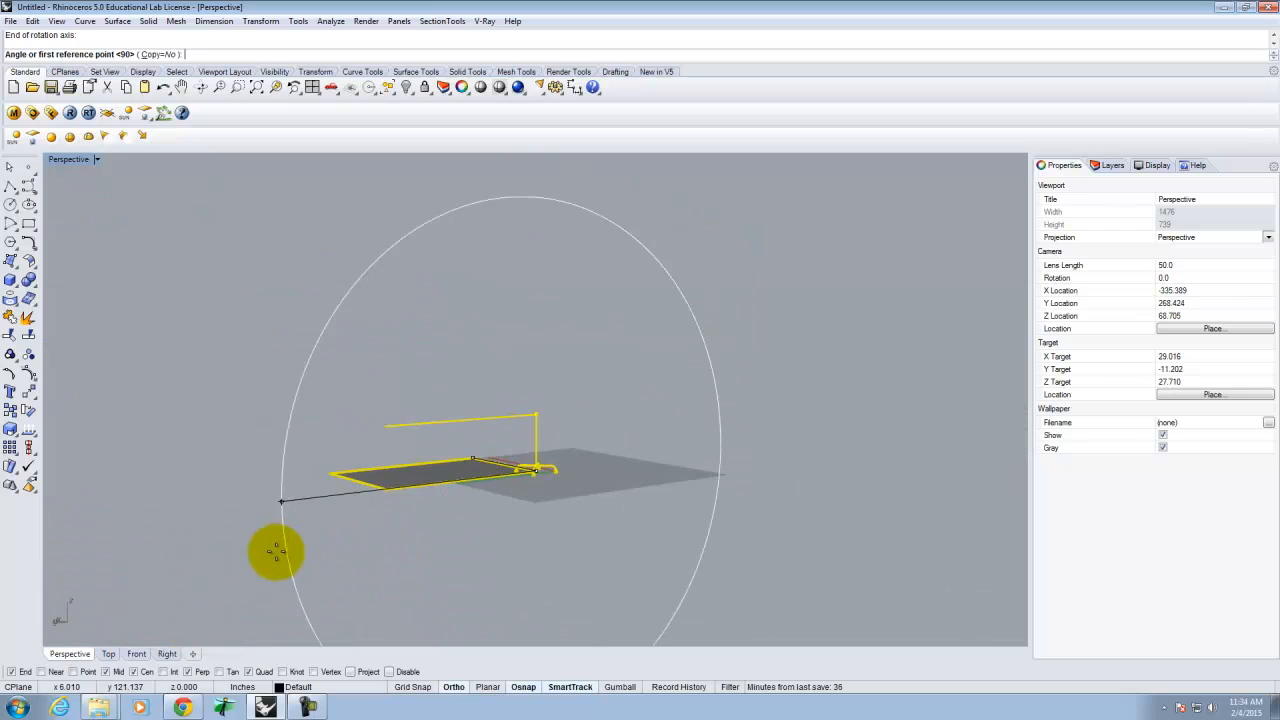
pyautogui.click(263, 551)
pyautogui.click(449, 277)
pyautogui.moveTo(709, 451); pyautogui.dragTo(446, 481, button='right')
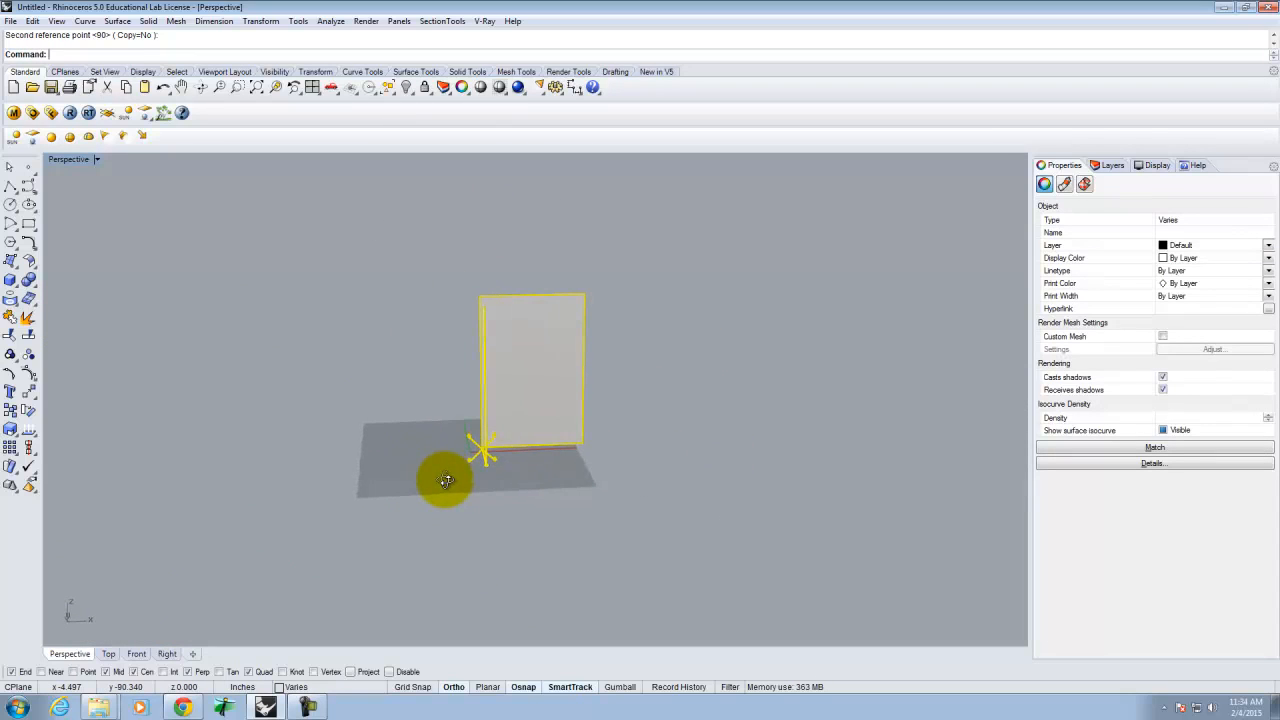
pyautogui.scroll(8, 526, 404)
pyautogui.moveTo(644, 446); pyautogui.dragTo(567, 463, button='right')
pyautogui.rightClick(567, 463)
pyautogui.scroll(8, 477, 460)
pyautogui.scroll(4, 511, 514)
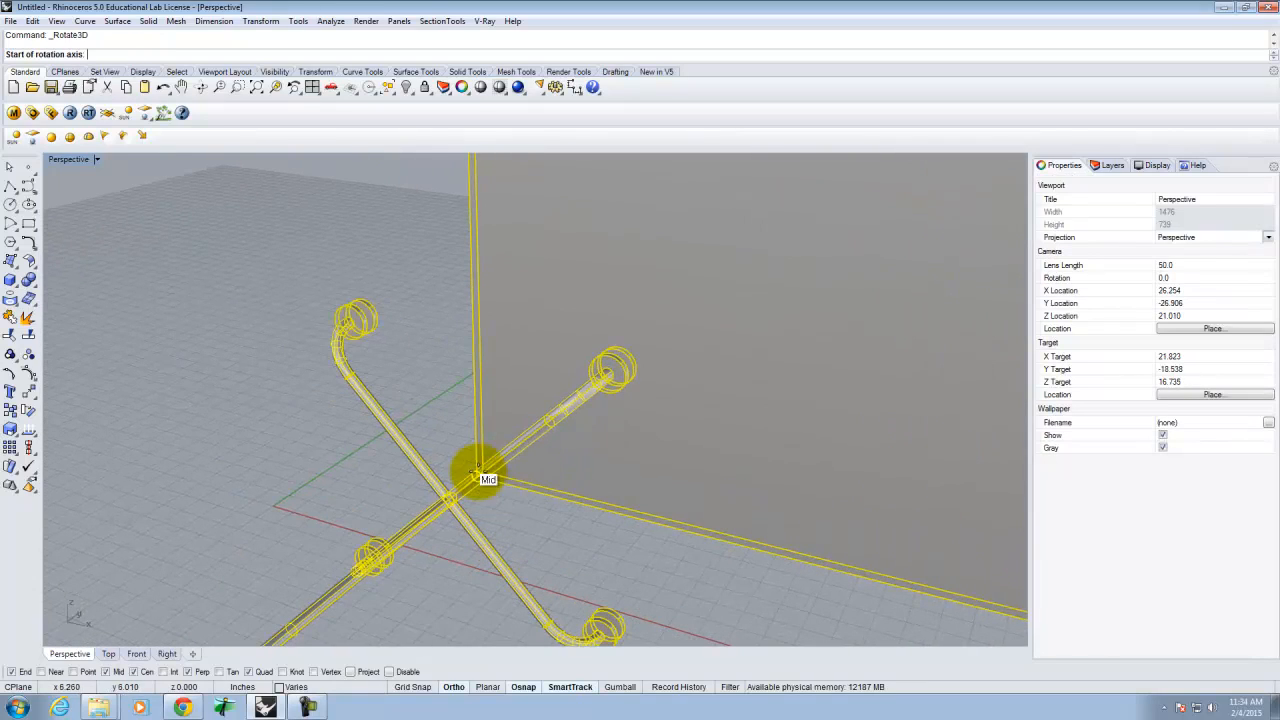
pyautogui.write('mov')
pyautogui.press('Return')
pyautogui.moveTo(545, 474); pyautogui.dragTo(447, 540, button='right')
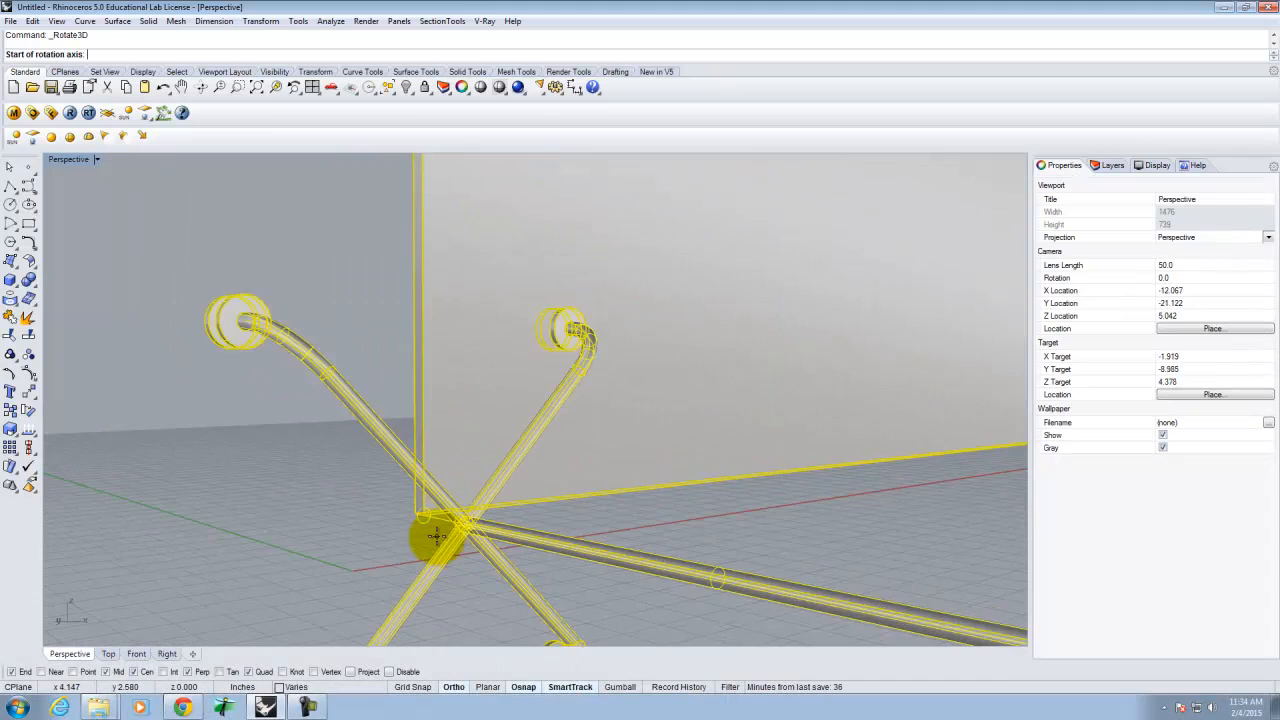
pyautogui.scroll(3, 447, 540)
pyautogui.write(',0')
pyautogui.press('Return')
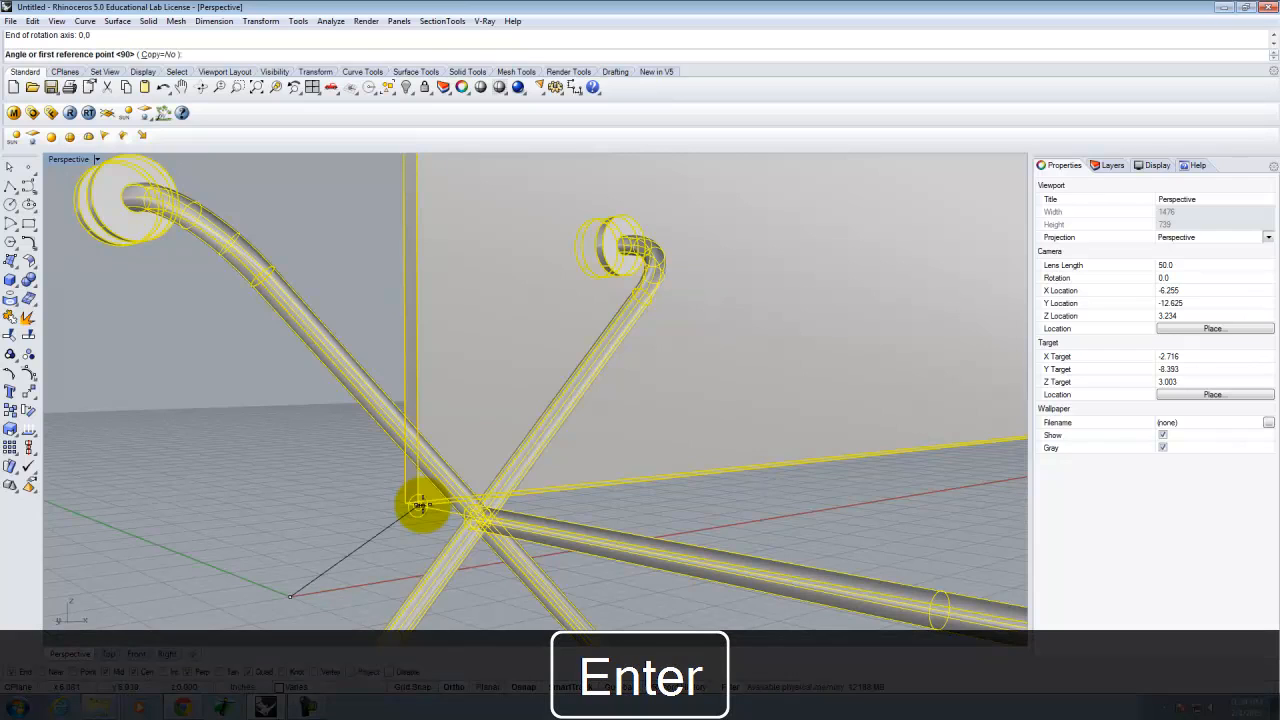
pyautogui.press('Escape')
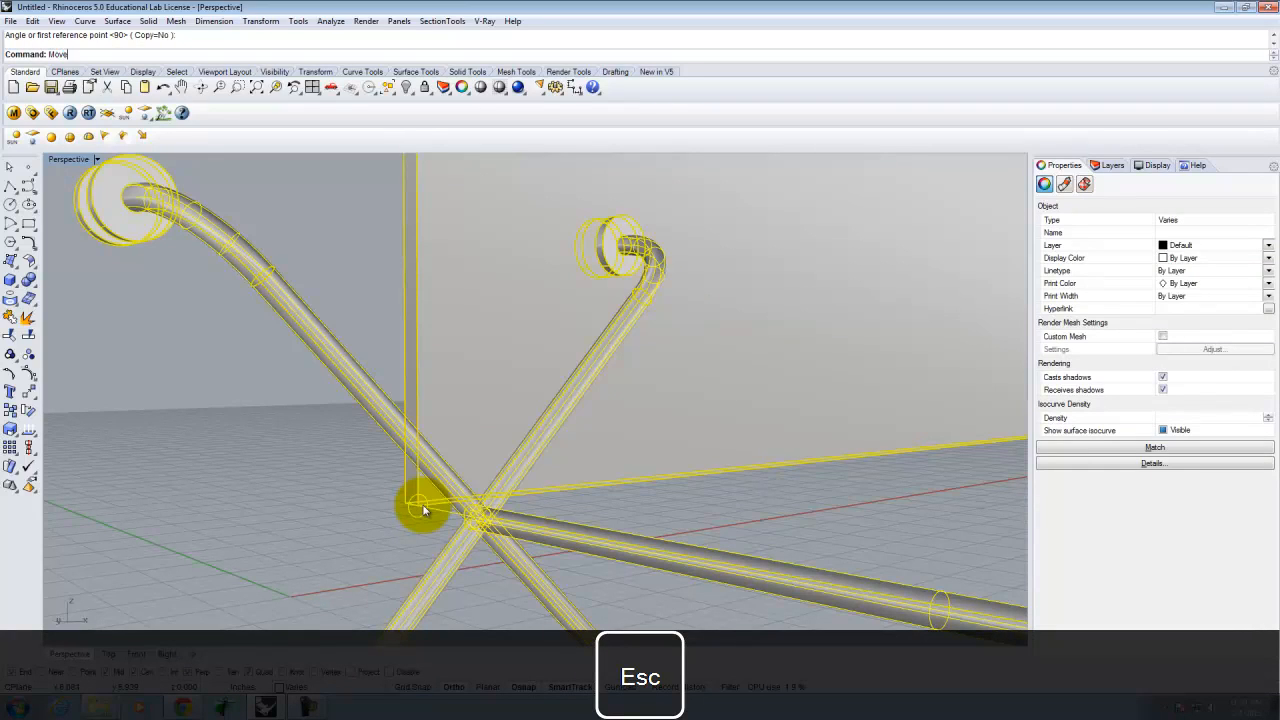
# - Move all objects from the small circle at the box's lower corner to the origin 0,0, then clear the selection
pyautogui.press('Return')
pyautogui.click(418, 503)
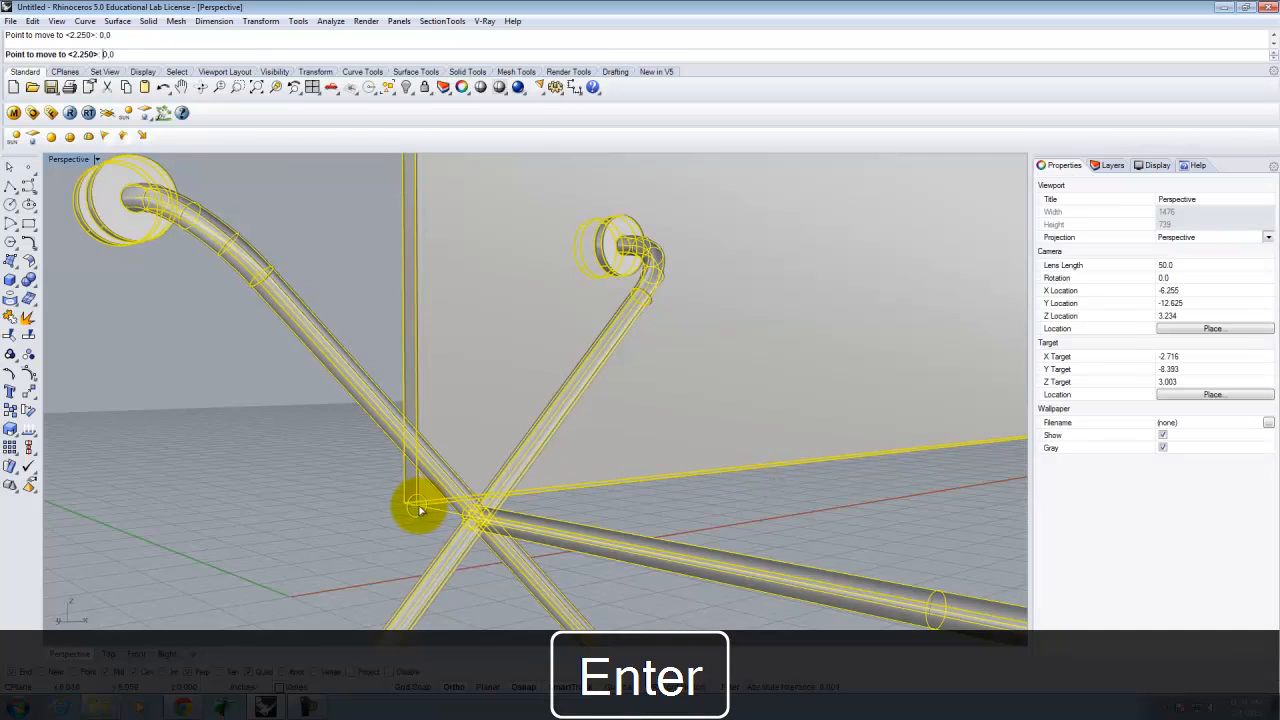
pyautogui.scroll(-12, 447, 357)
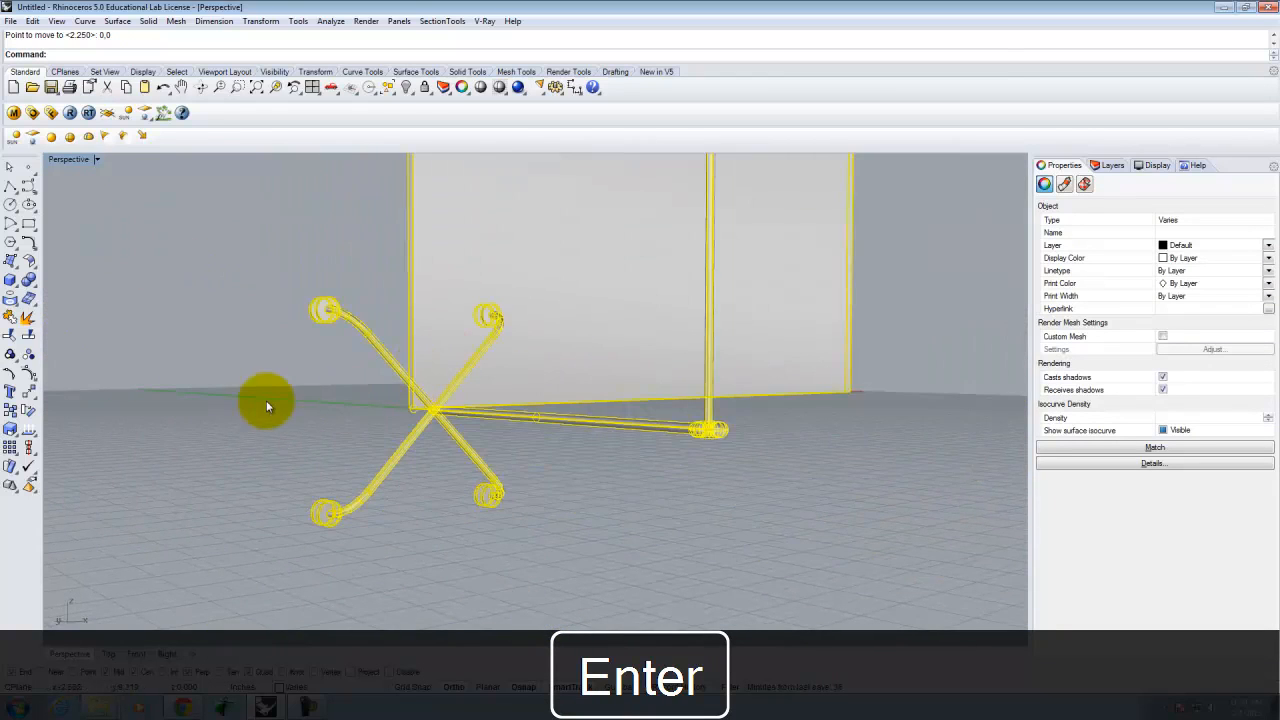
pyautogui.click(266, 401)
pyautogui.scroll(-7, 668, 388)
pyautogui.moveTo(668, 388); pyautogui.dragTo(387, 485, button='right')
pyautogui.scroll(-11, 387, 485)
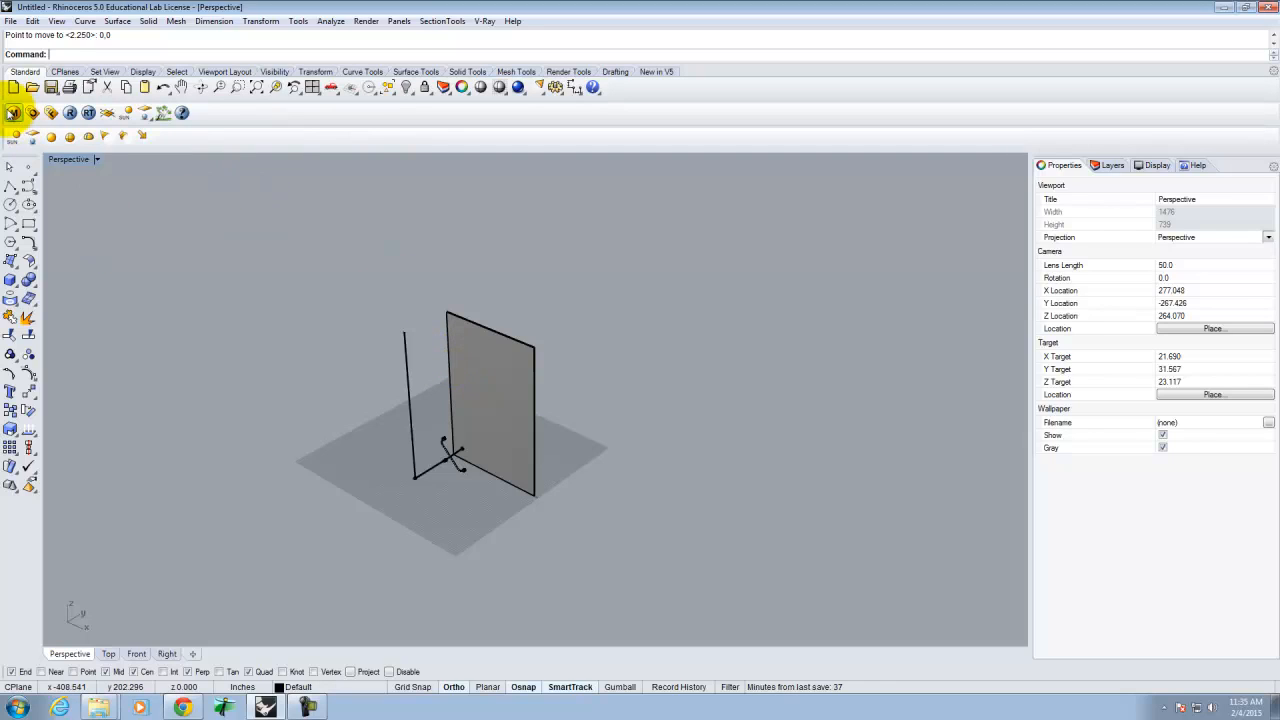
# - Load Titanium Matte.vismat from the Metal > Titanium folder into the scene materials of the V-Ray material editor
pyautogui.click(14, 115)
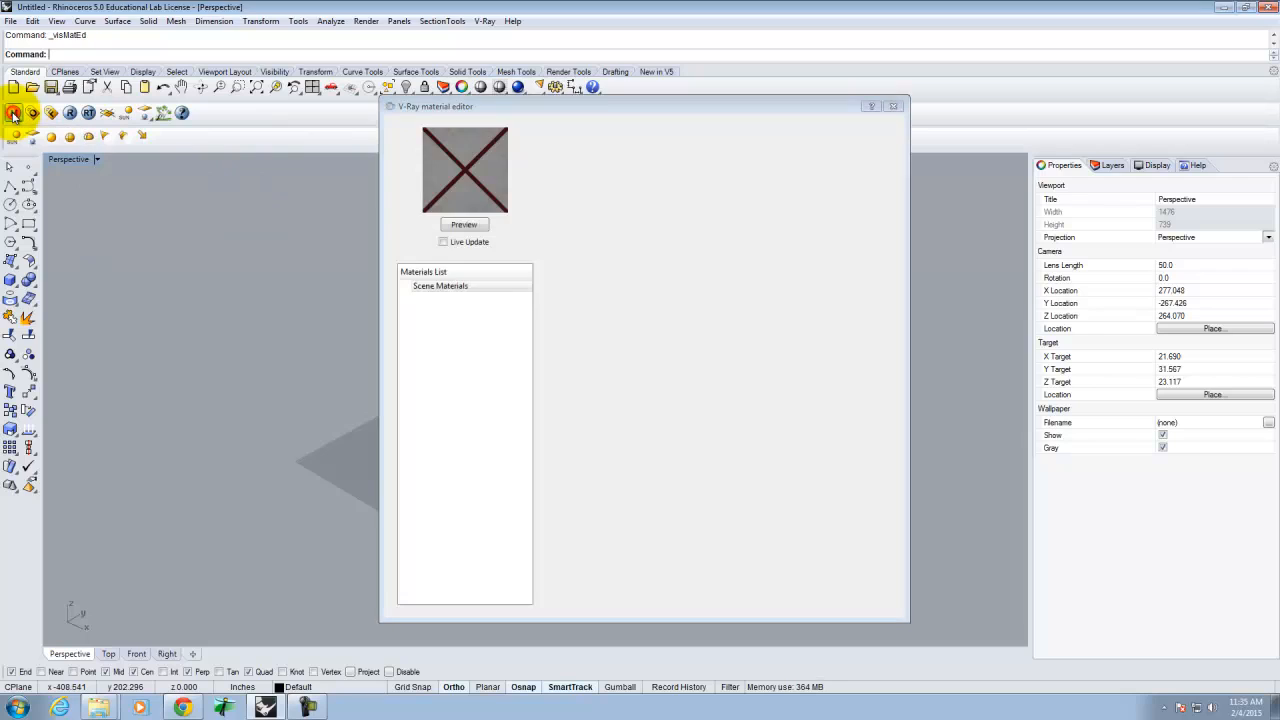
pyautogui.click(432, 285)
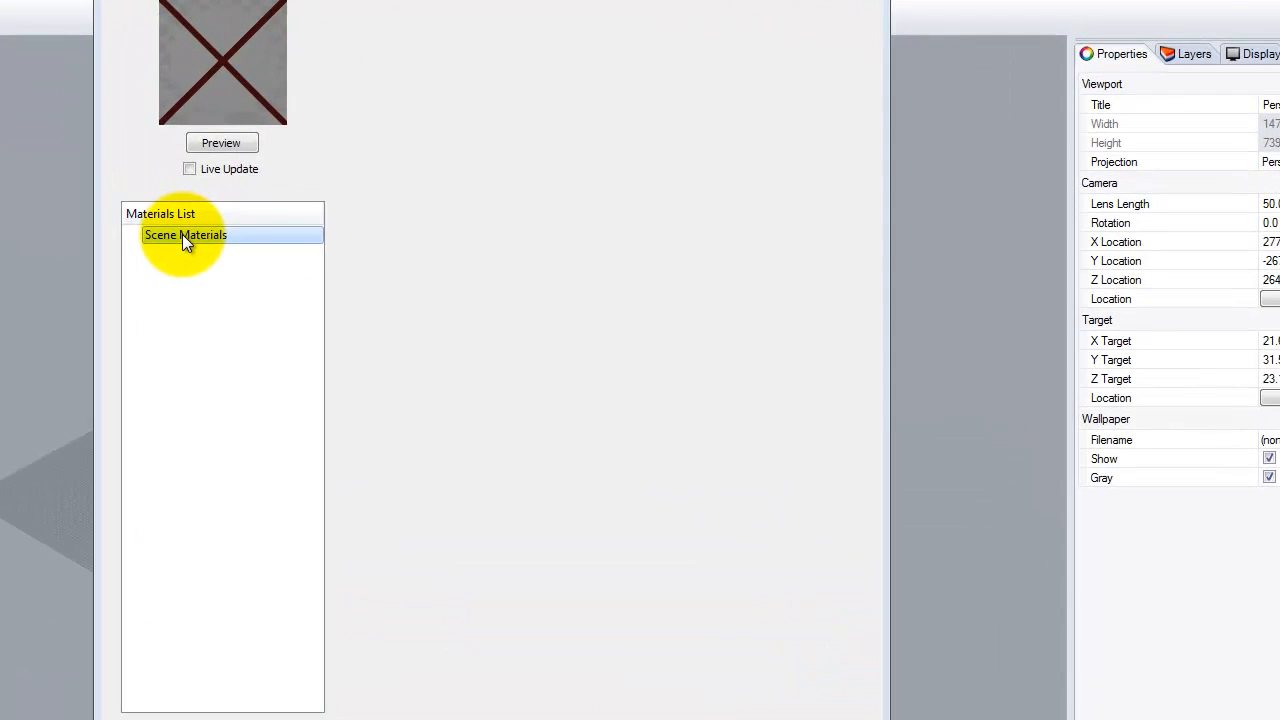
pyautogui.rightClick(205, 242)
pyautogui.click(234, 269)
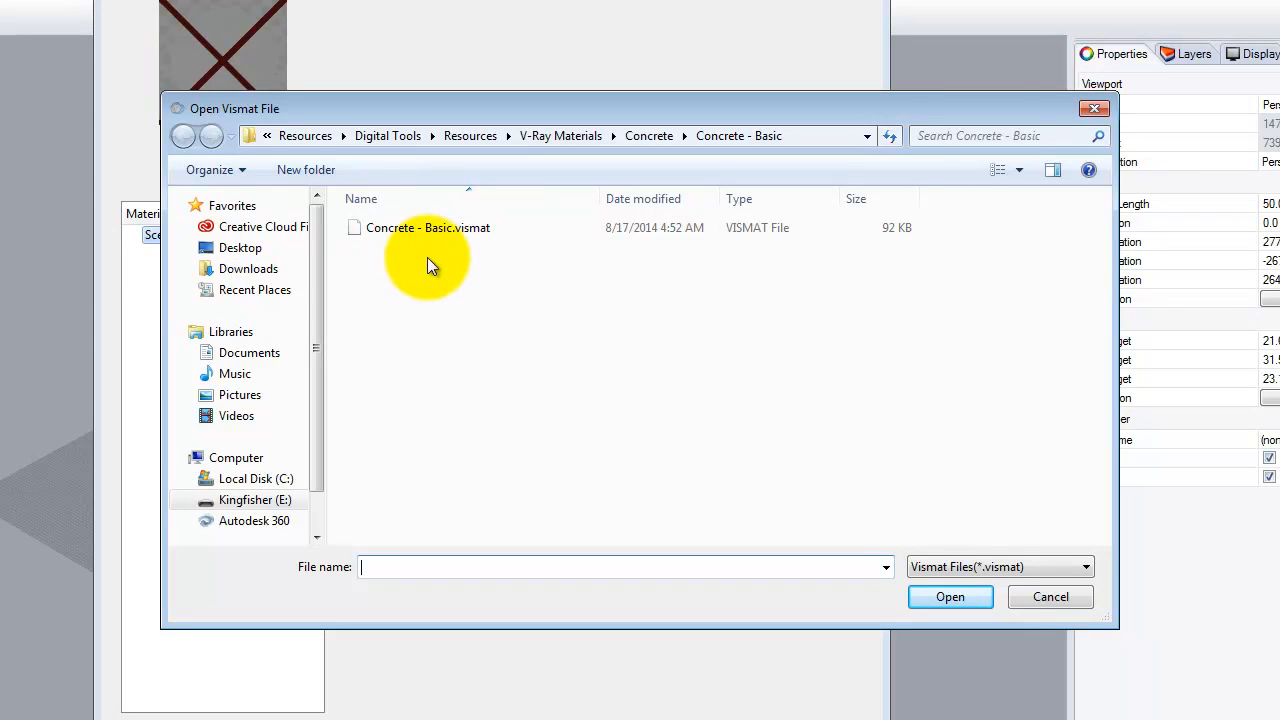
pyautogui.click(573, 136)
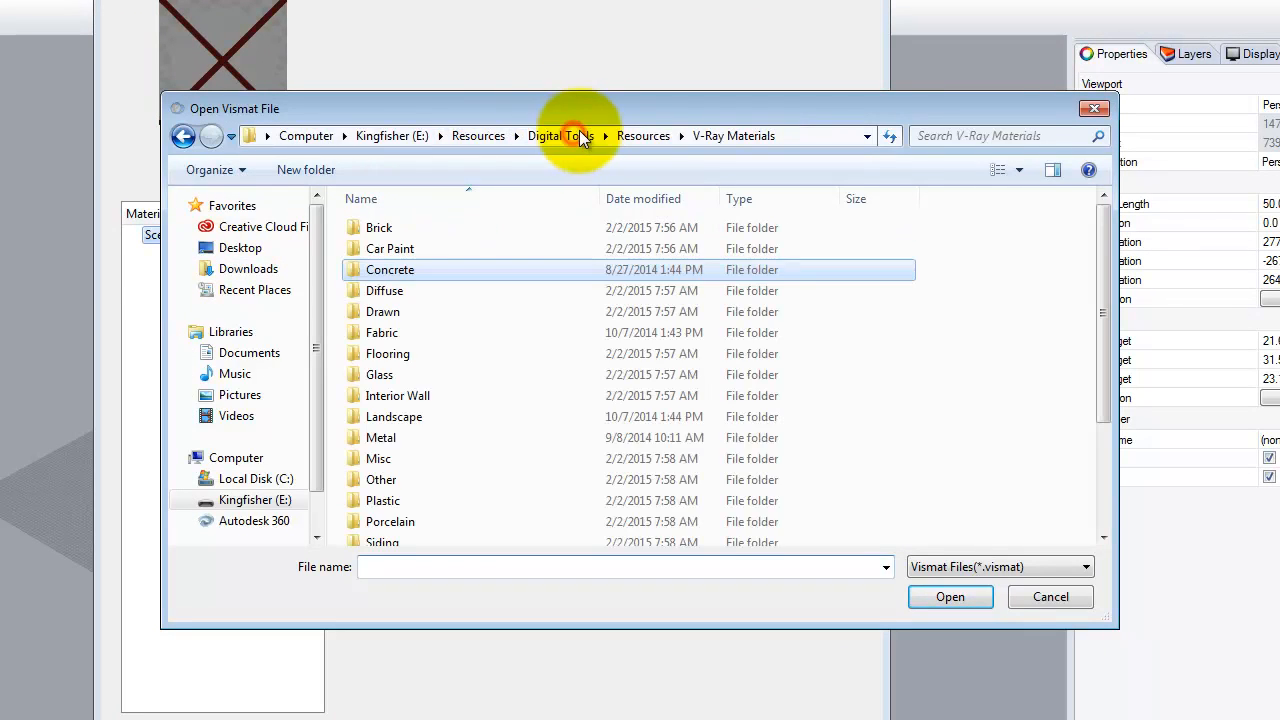
pyautogui.doubleClick(391, 438)
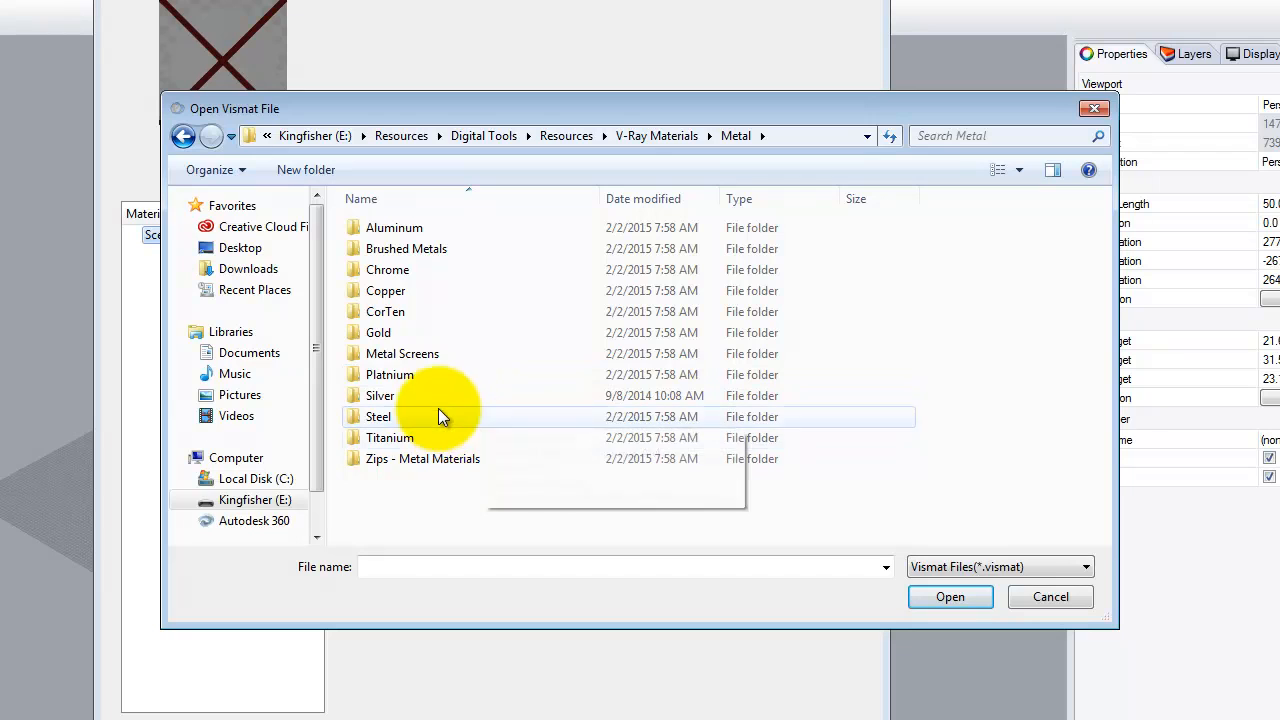
pyautogui.click(408, 440)
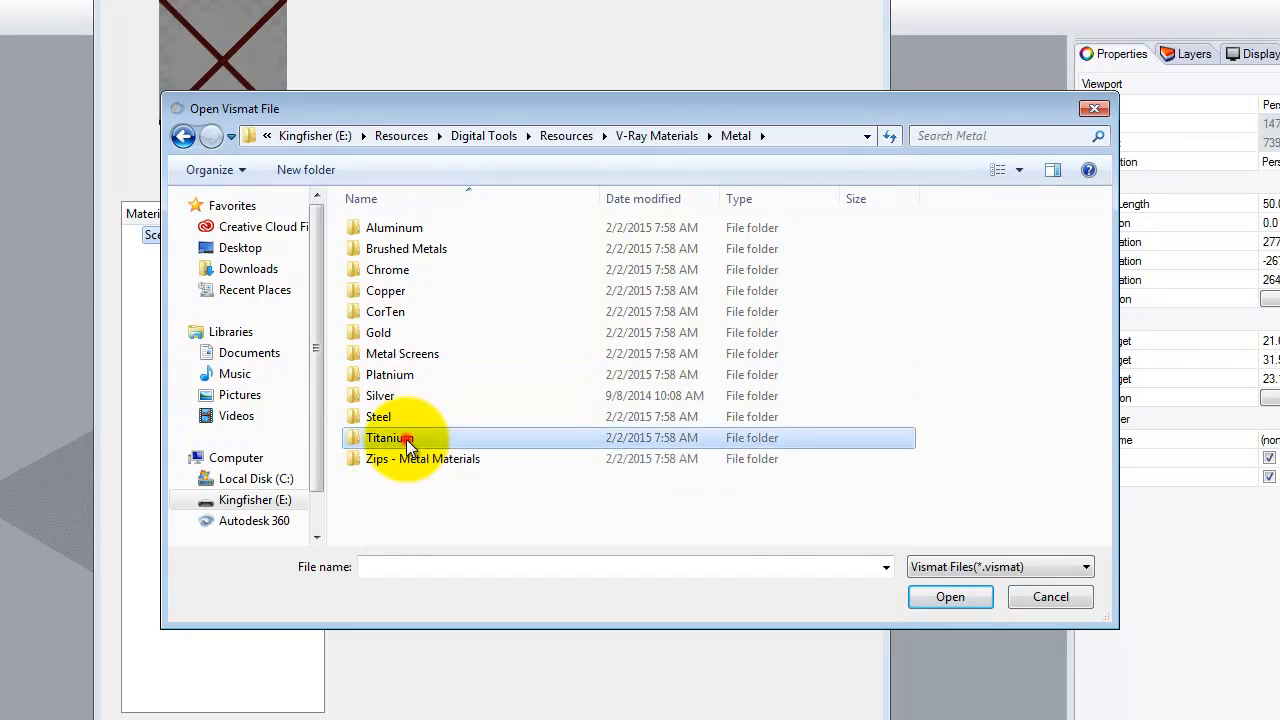
pyautogui.doubleClick(408, 440)
pyautogui.click(395, 250)
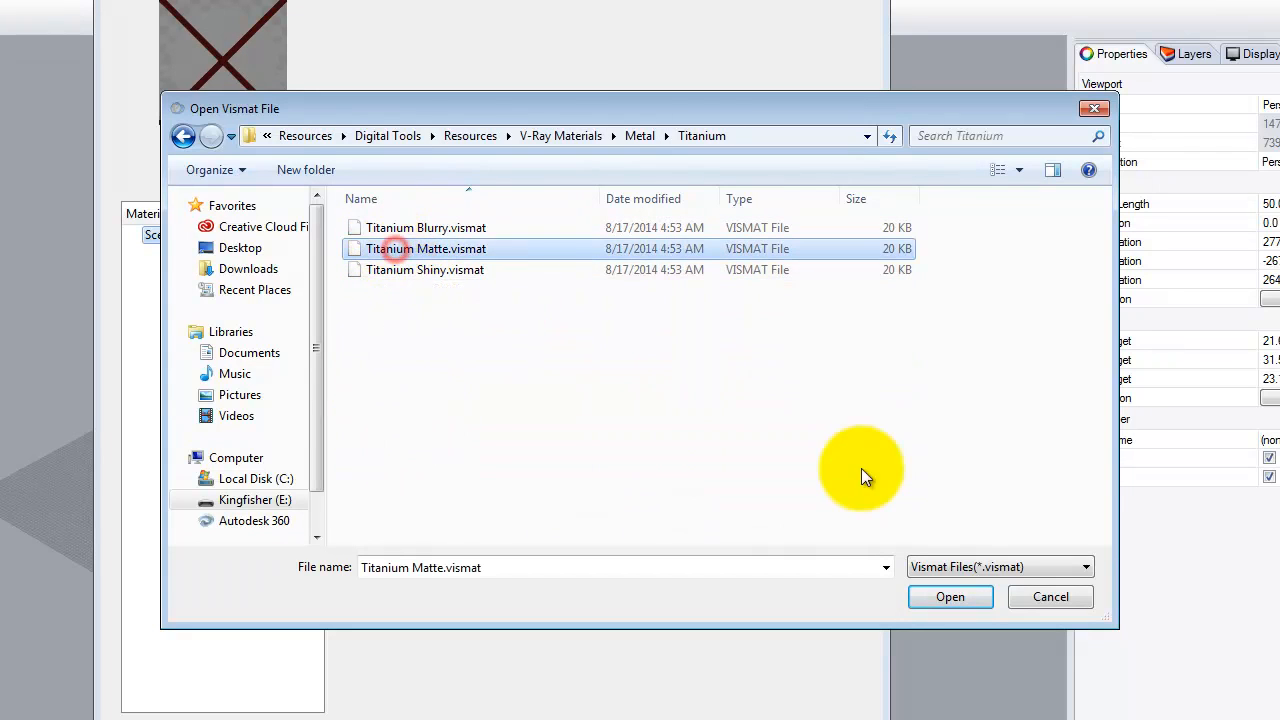
pyautogui.click(962, 601)
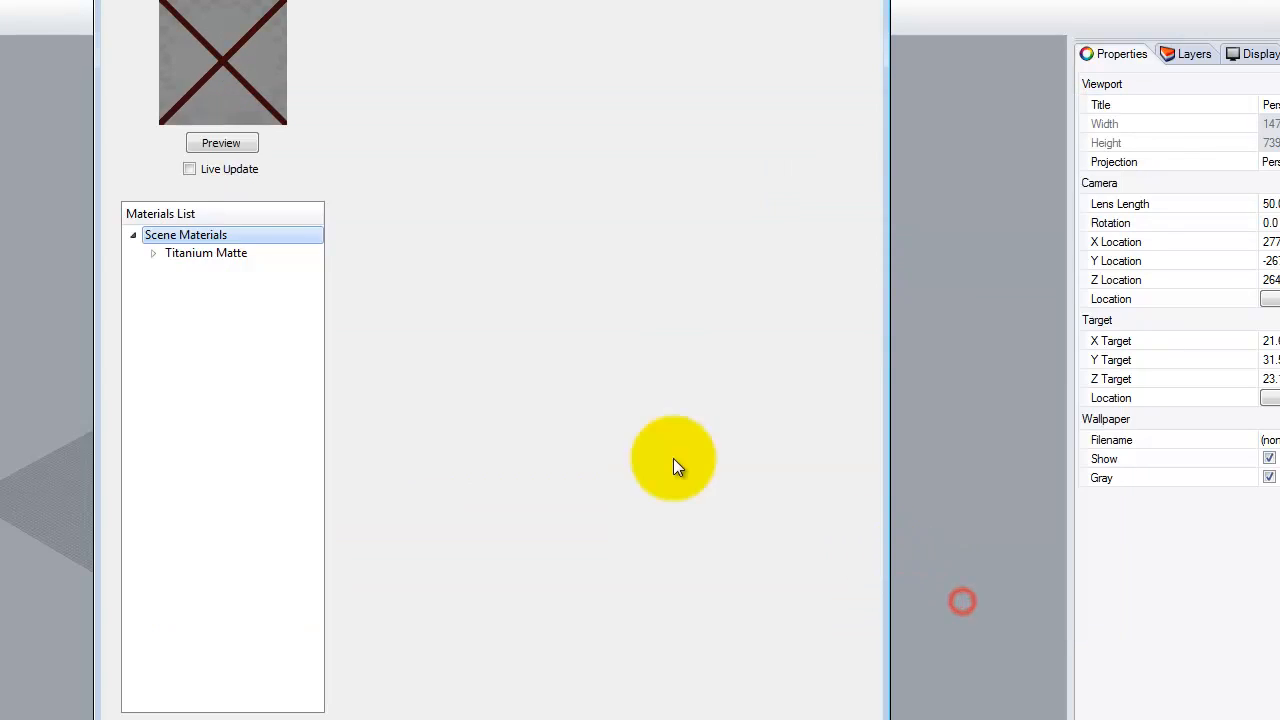
# - Load Basic Glass.vismat from the V-Ray Materials > Glass > Basic Glass folder into the scene materials
pyautogui.rightClick(195, 236)
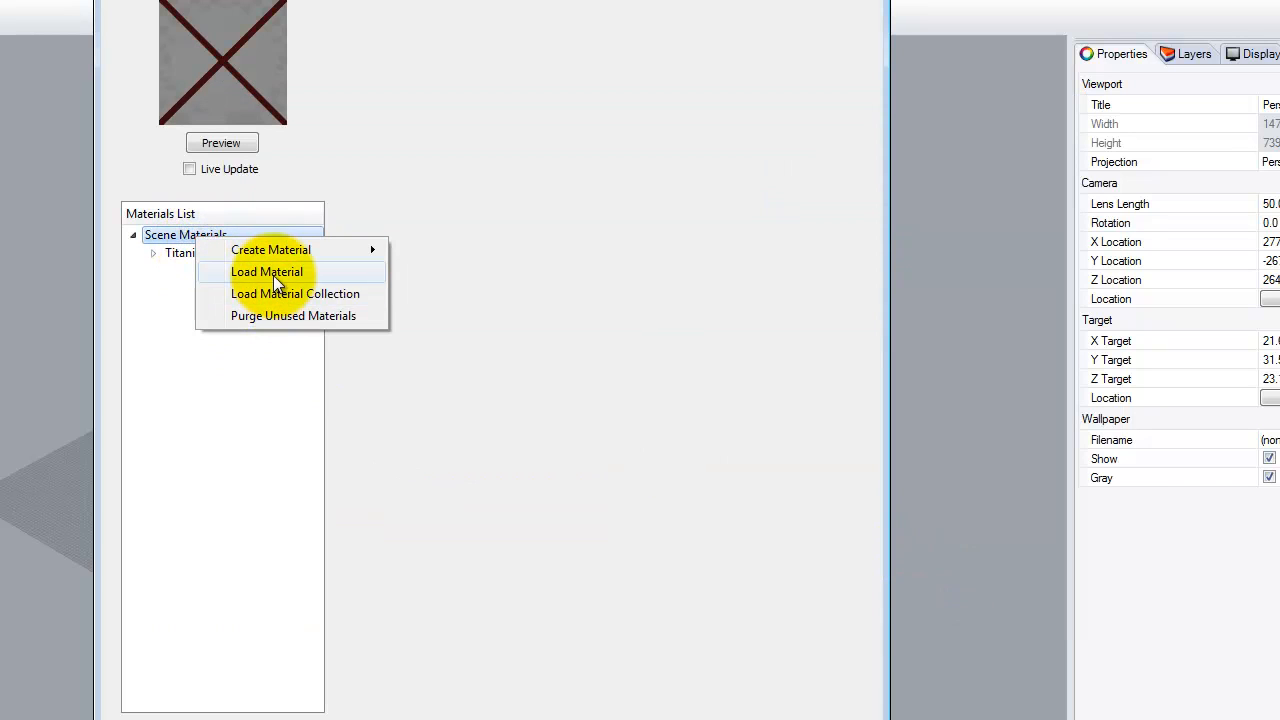
pyautogui.click(273, 275)
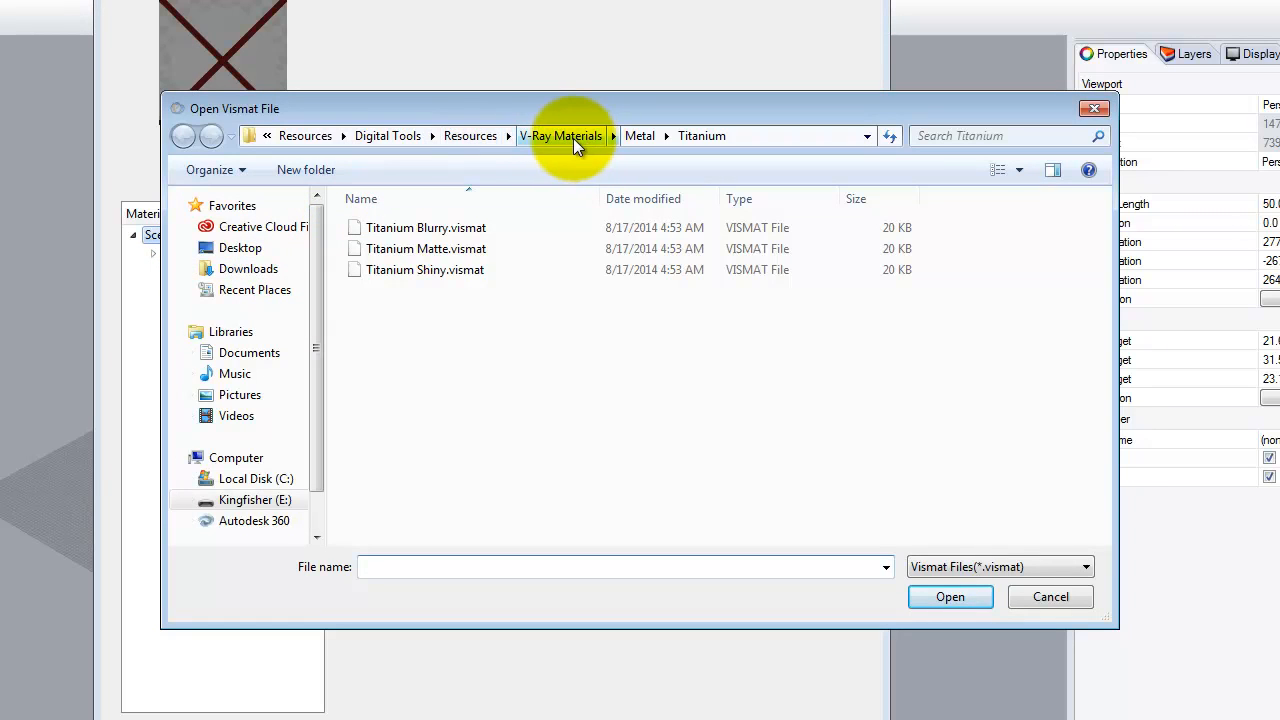
pyautogui.click(554, 135)
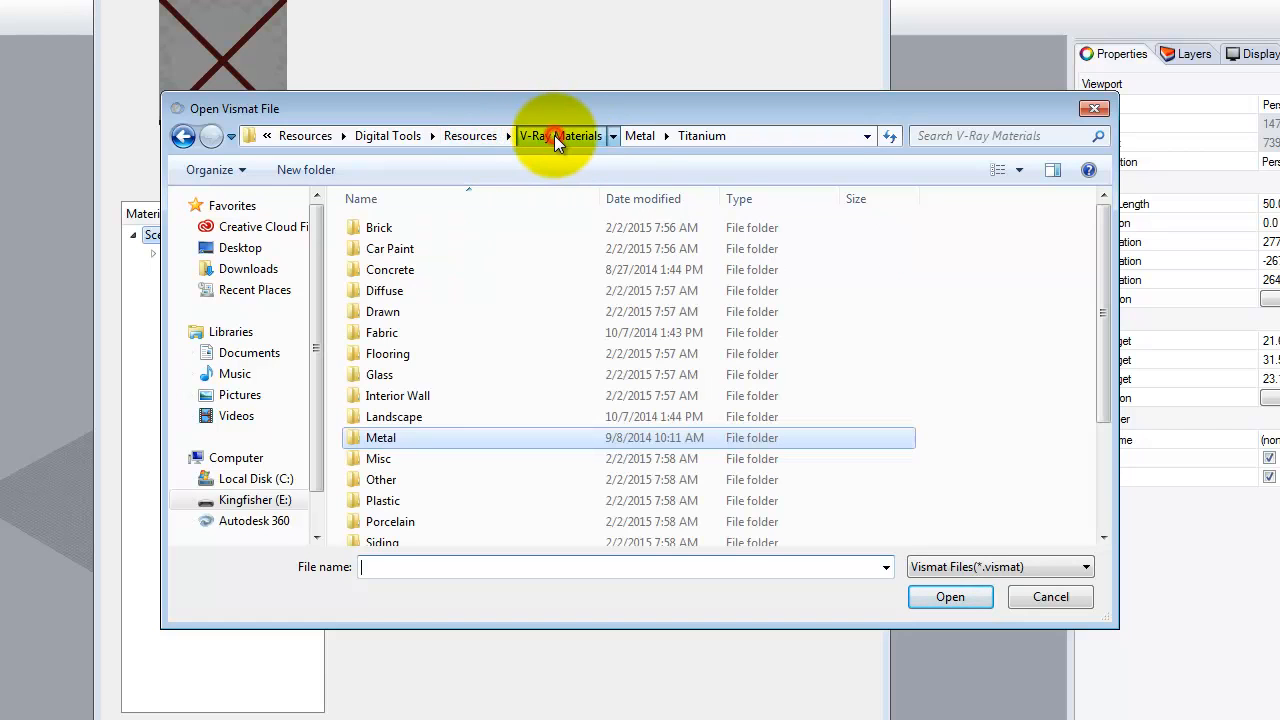
pyautogui.doubleClick(380, 376)
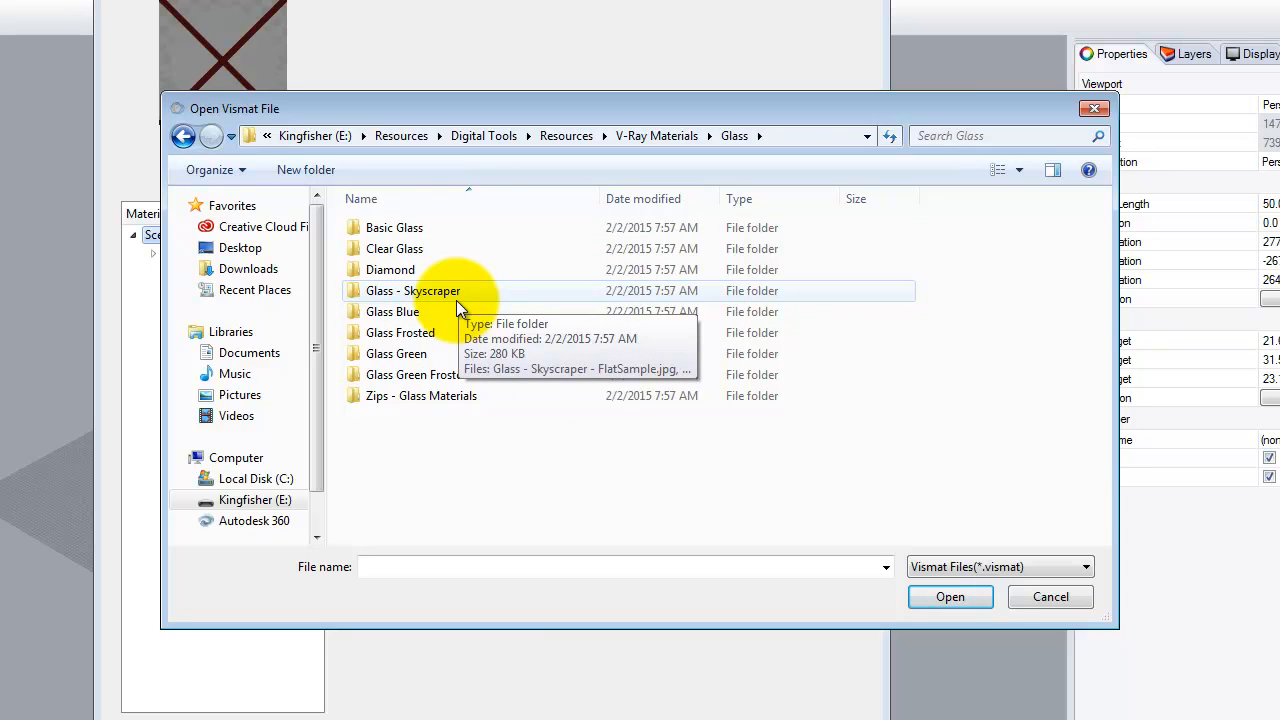
pyautogui.doubleClick(415, 228)
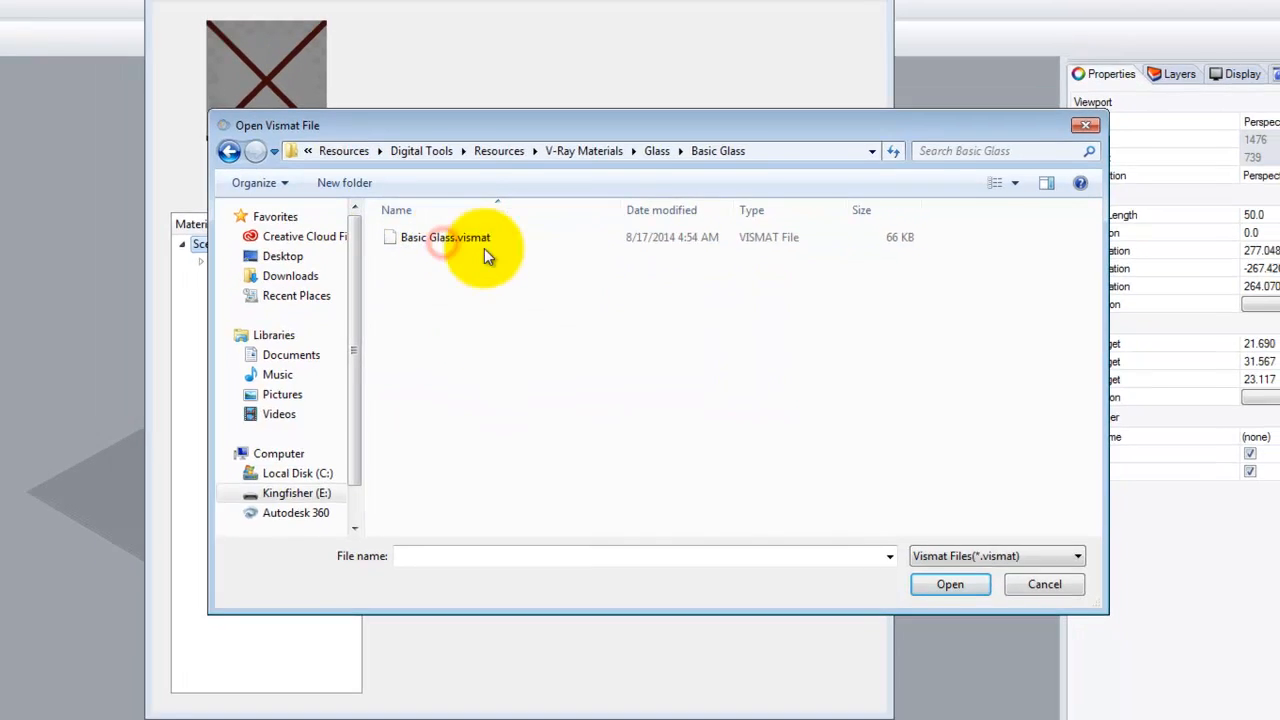
pyautogui.doubleClick(484, 248)
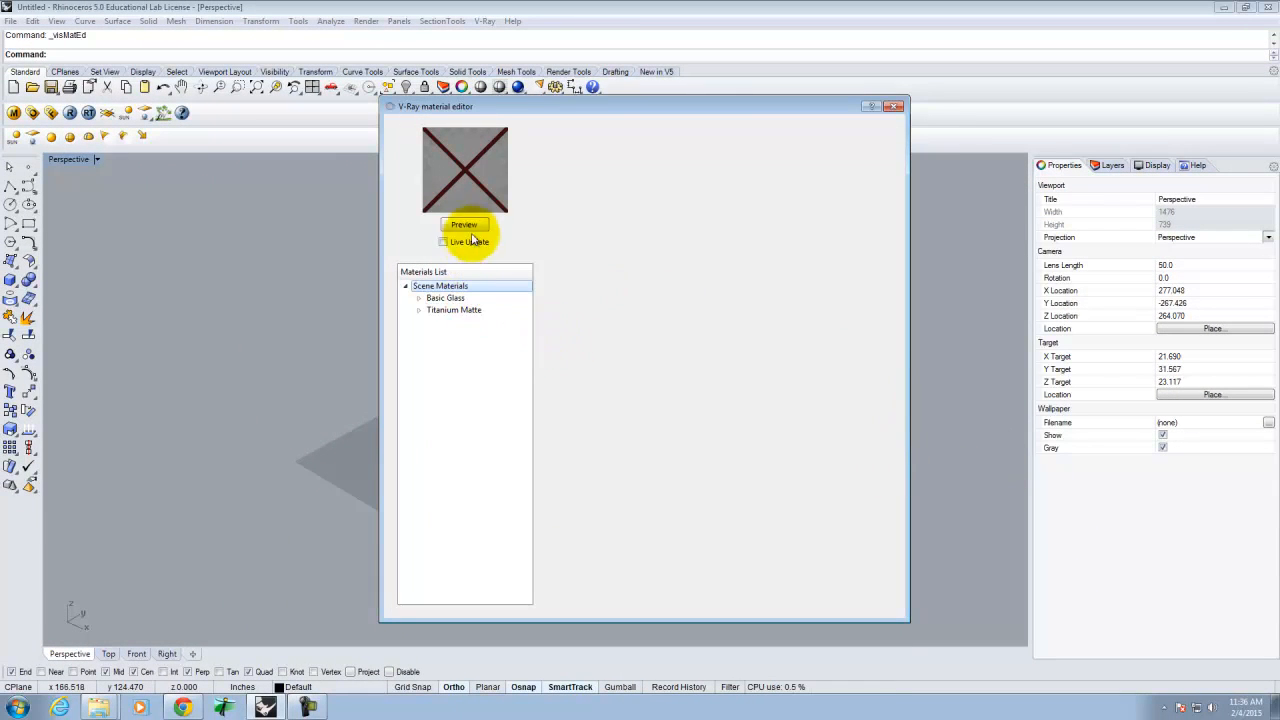
# - Render previews of the Basic Glass and Titanium Matte materials, and close the V-Ray material editor
pyautogui.click(467, 227)
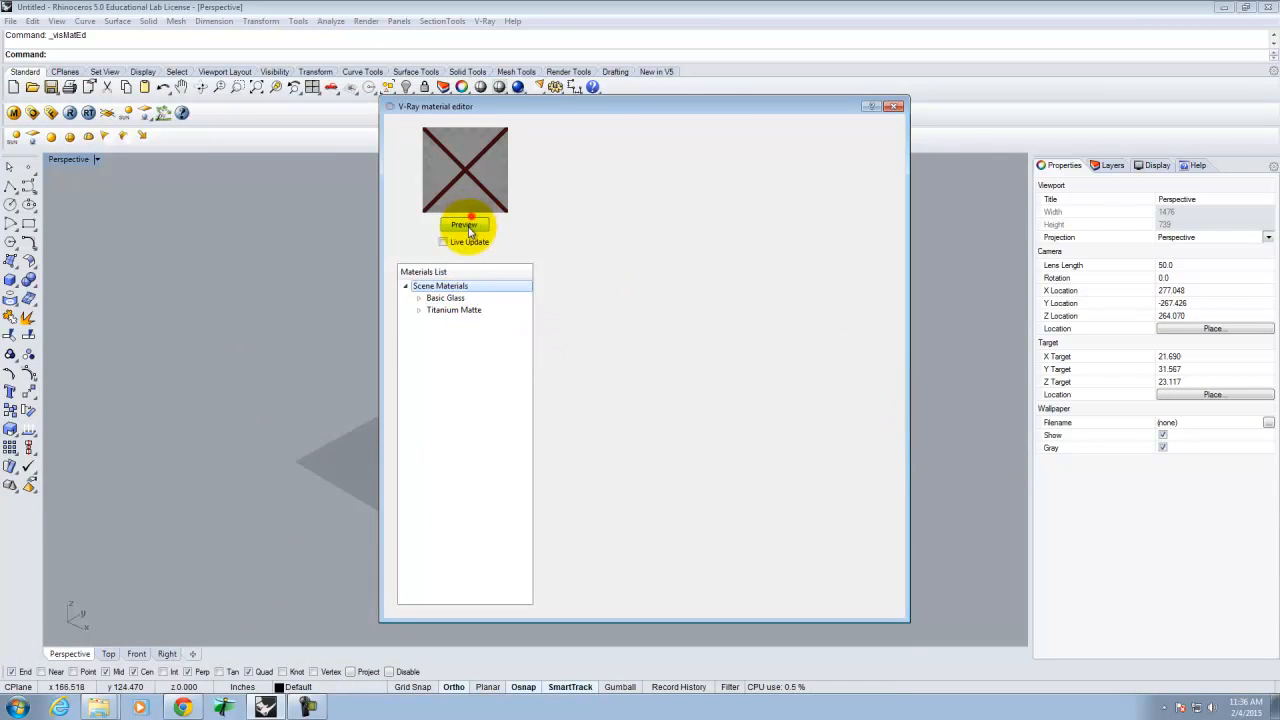
pyautogui.click(445, 298)
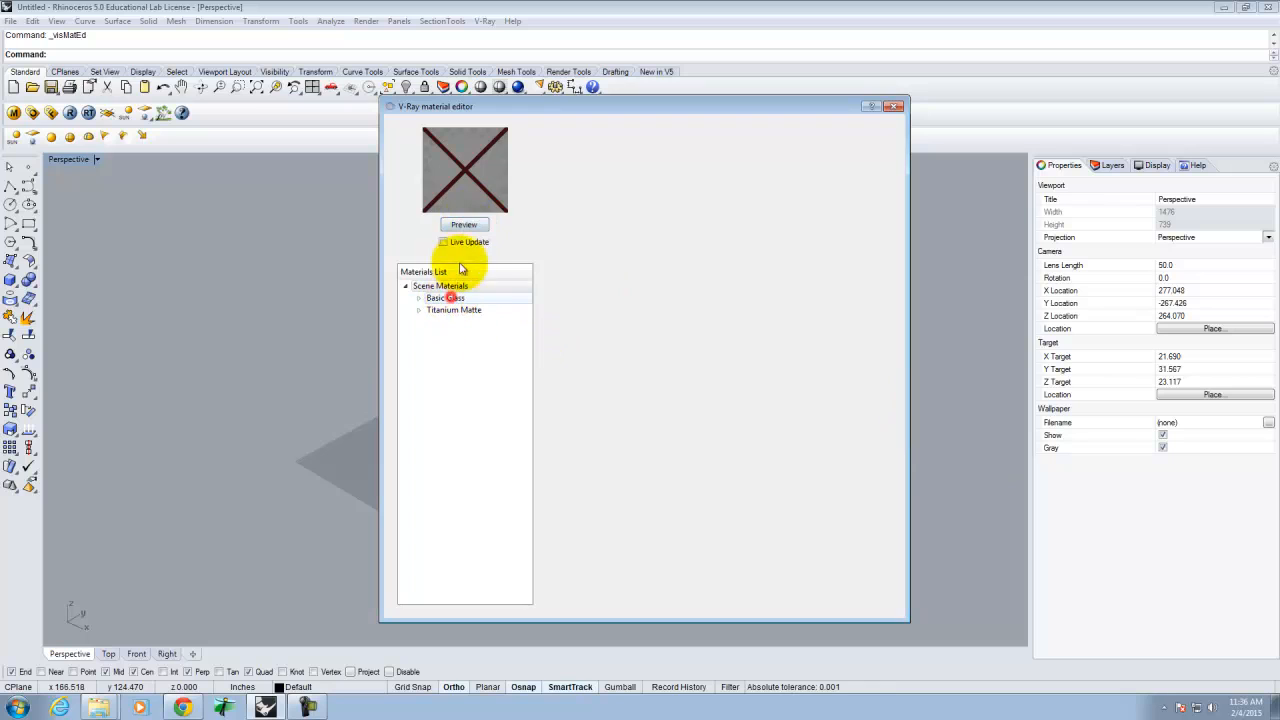
pyautogui.click(467, 226)
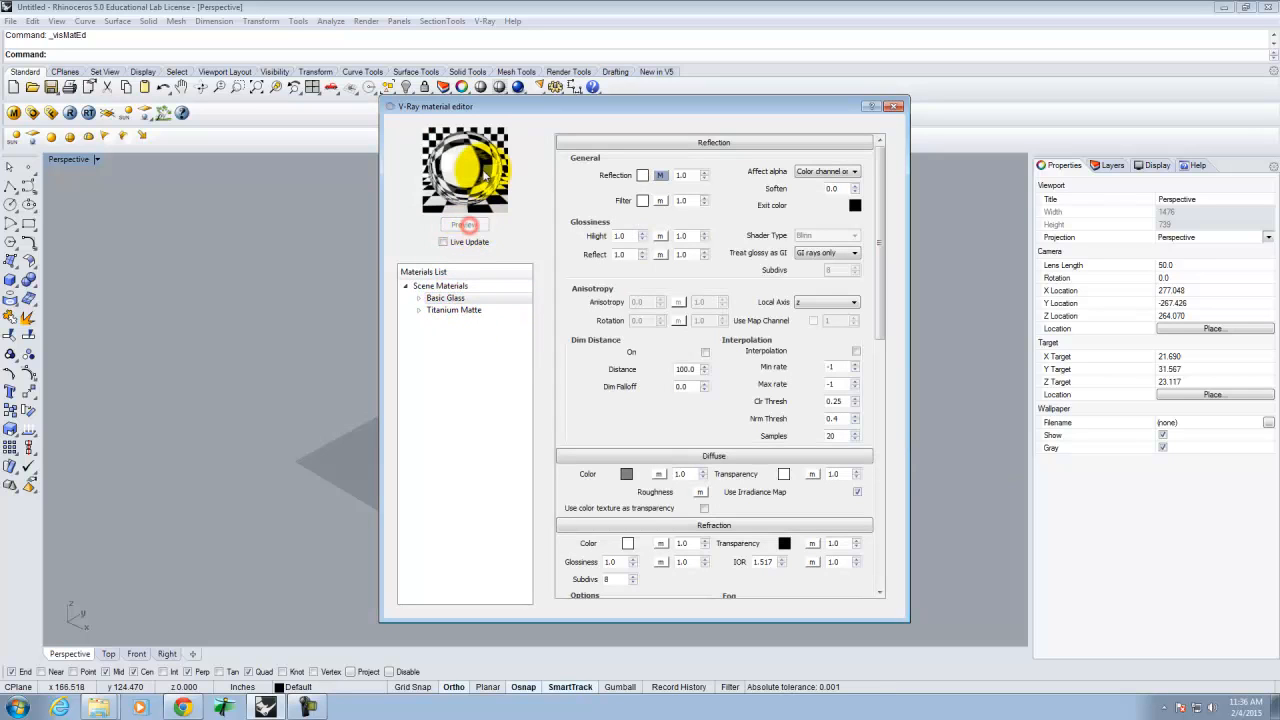
pyautogui.click(455, 310)
pyautogui.click(463, 226)
pyautogui.click(472, 228)
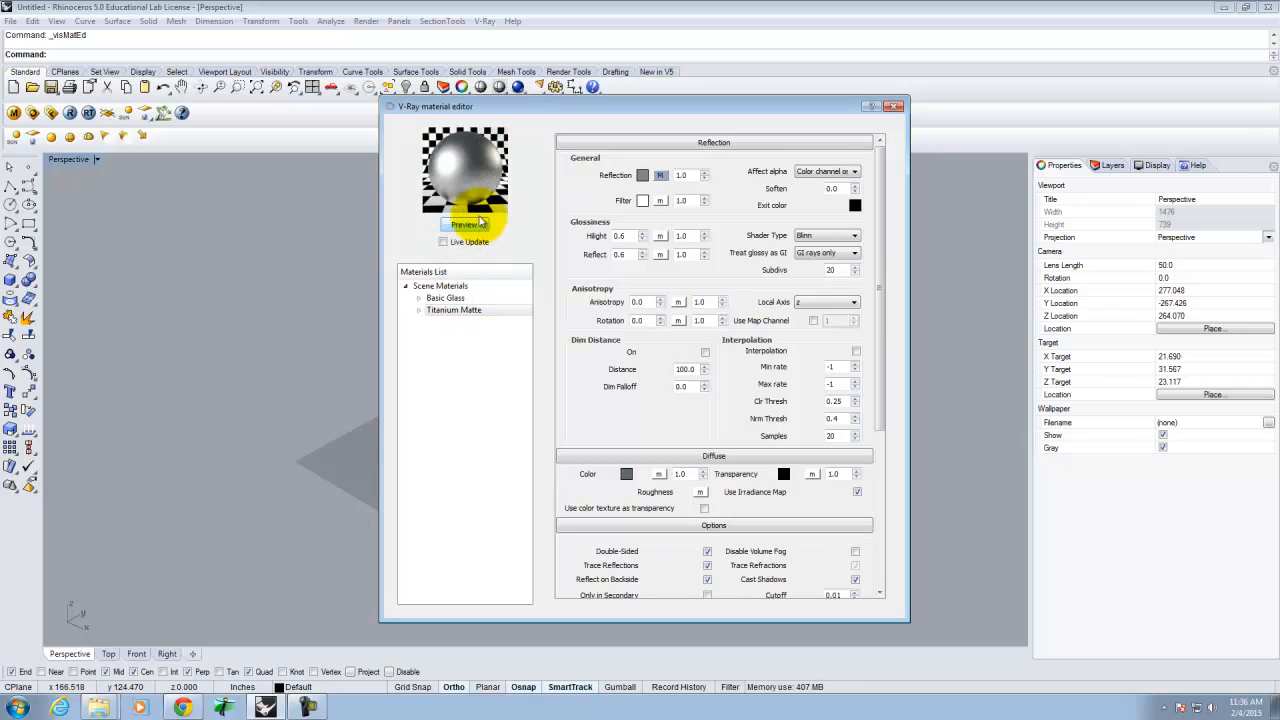
pyautogui.click(897, 107)
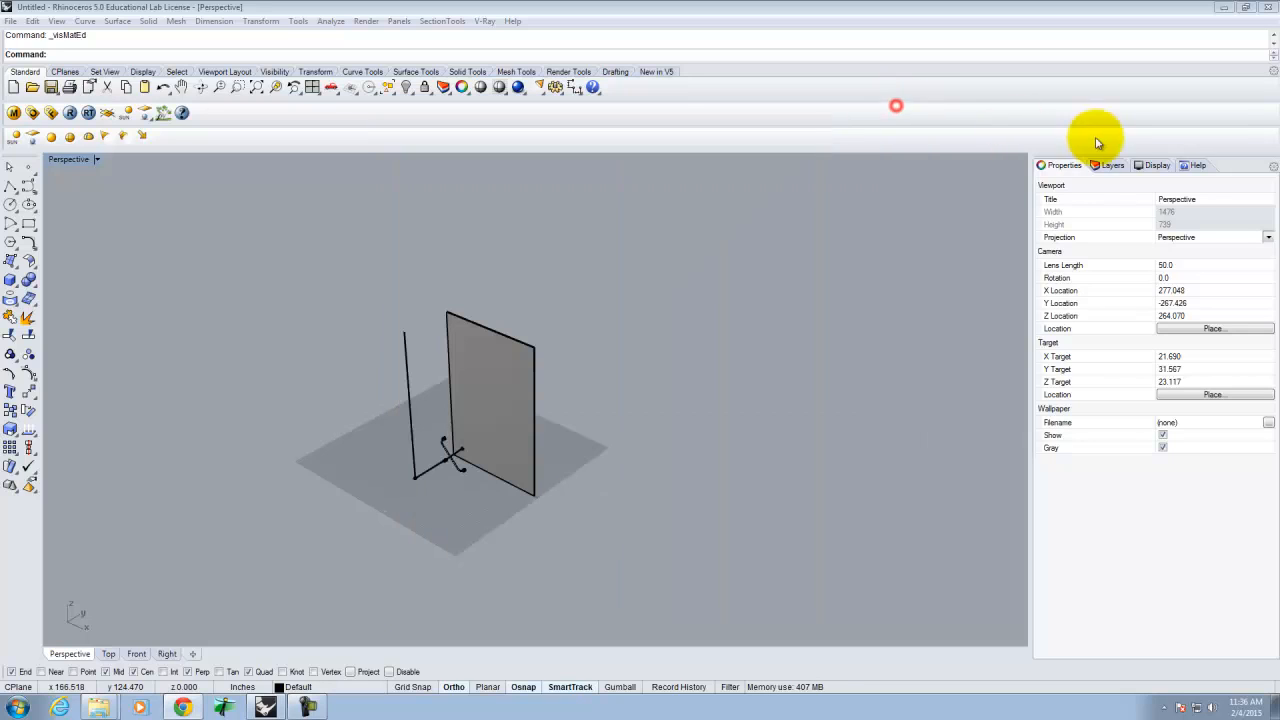
# - Rename Layer 01 as Glass and make it the current layer
pyautogui.click(1112, 166)
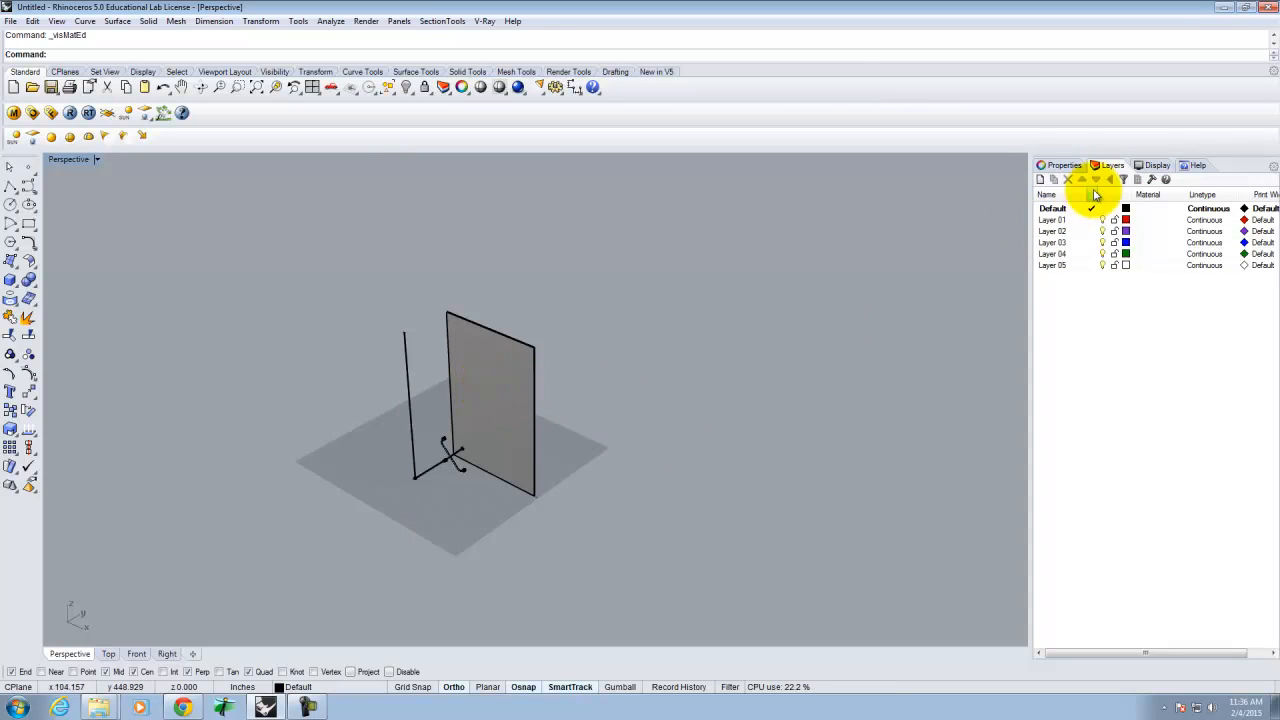
pyautogui.doubleClick(1056, 220)
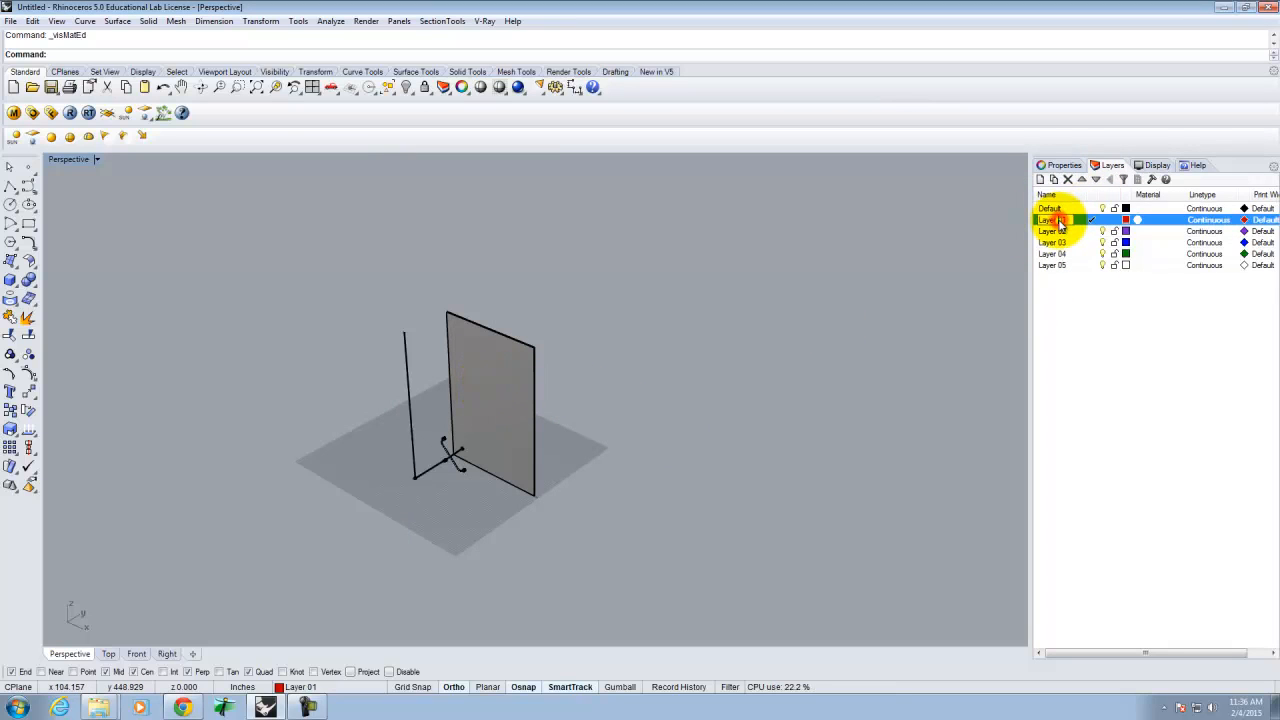
pyautogui.click(1060, 220)
pyautogui.write('Glass')
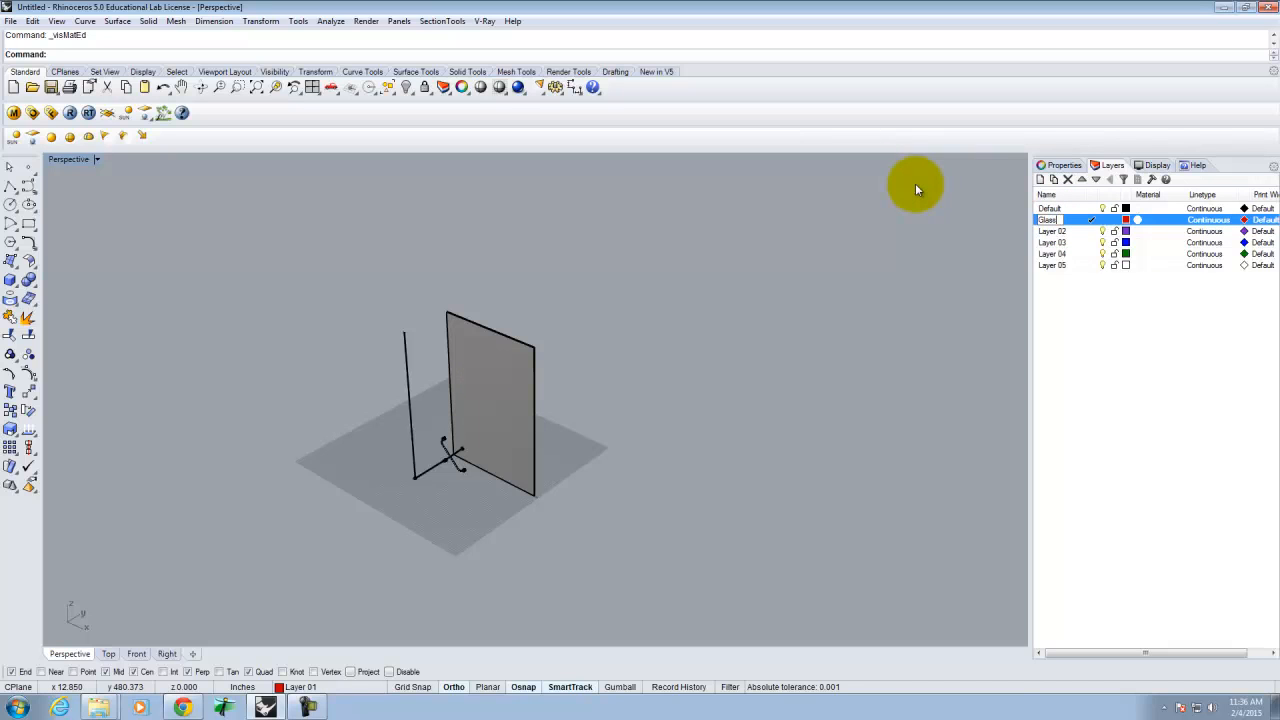
pyautogui.click(763, 418)
# - Change the upright panel's layer to Glass and clear the selection
pyautogui.click(480, 410)
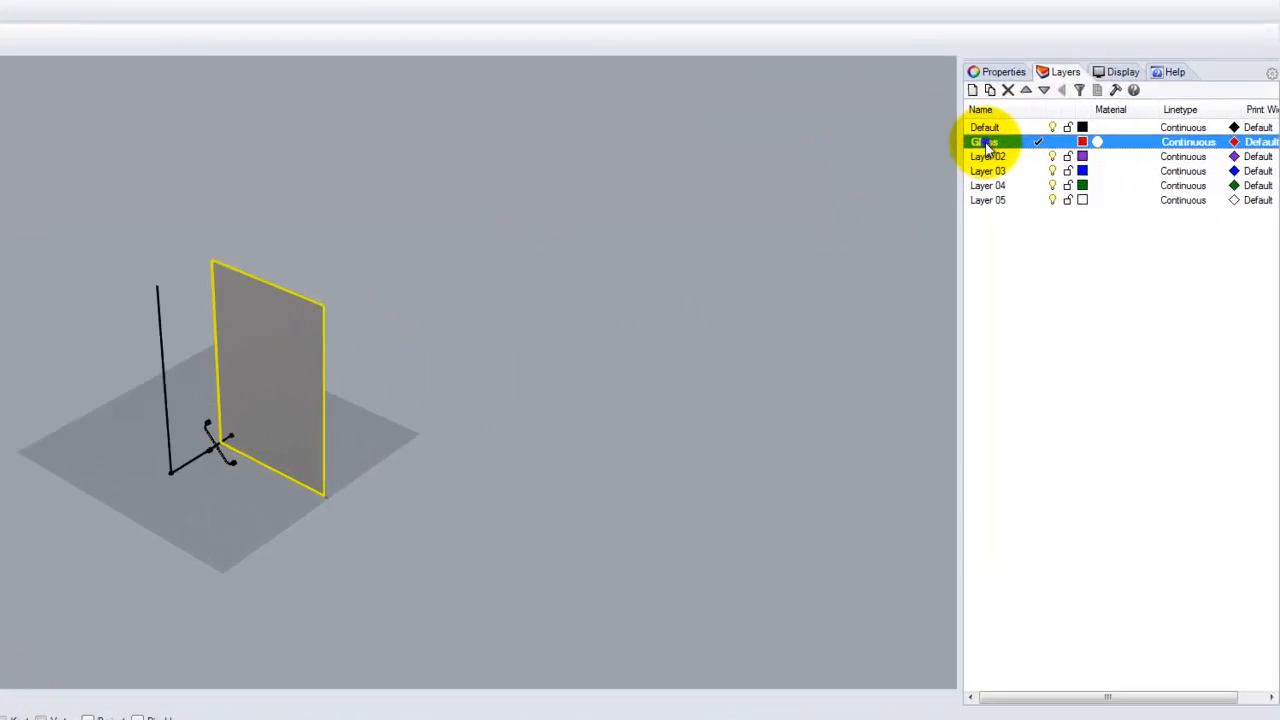
pyautogui.rightClick(1045, 220)
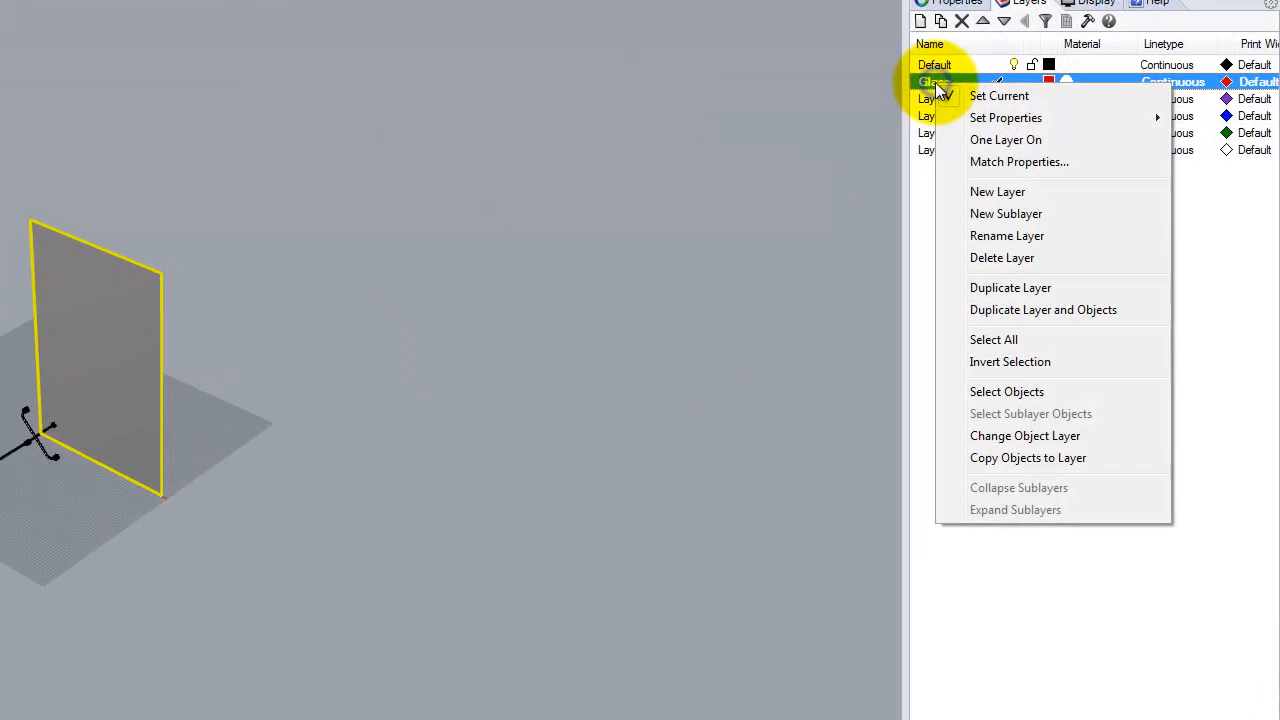
pyautogui.click(1108, 441)
pyautogui.click(703, 335)
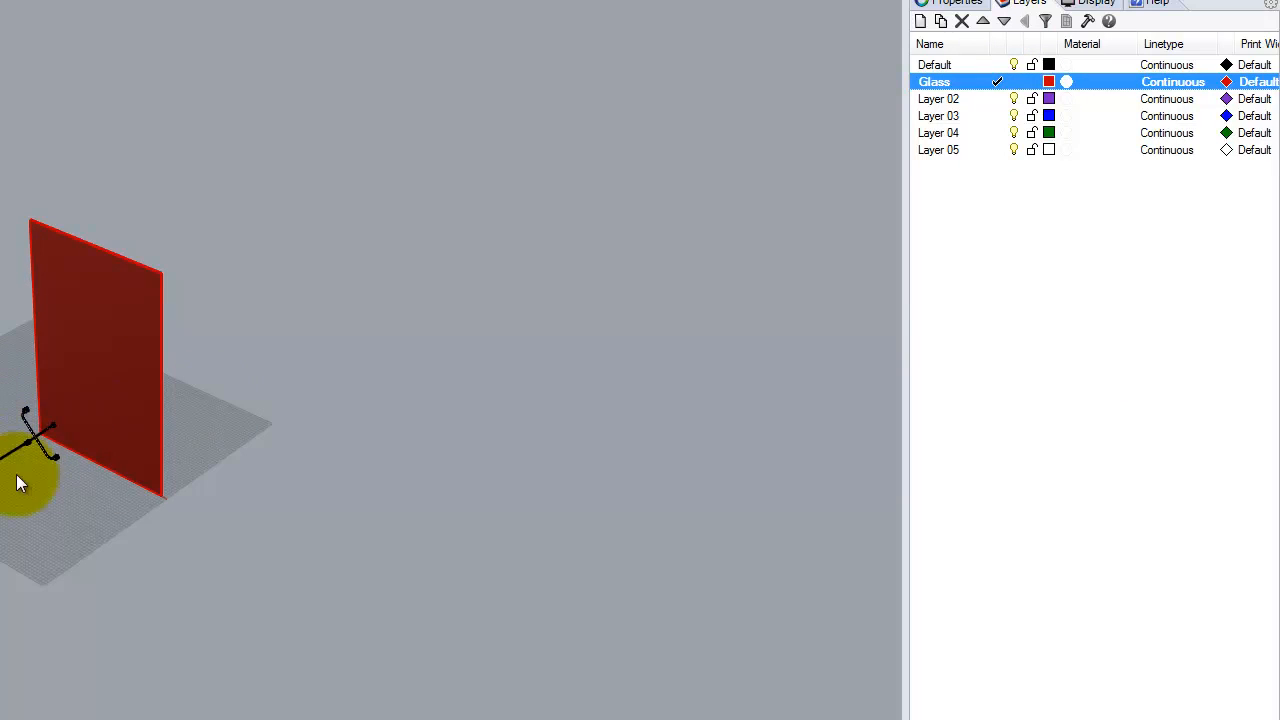
# - Rename the Default layer as Spider Clamp and make it the current layer
pyautogui.doubleClick(946, 64)
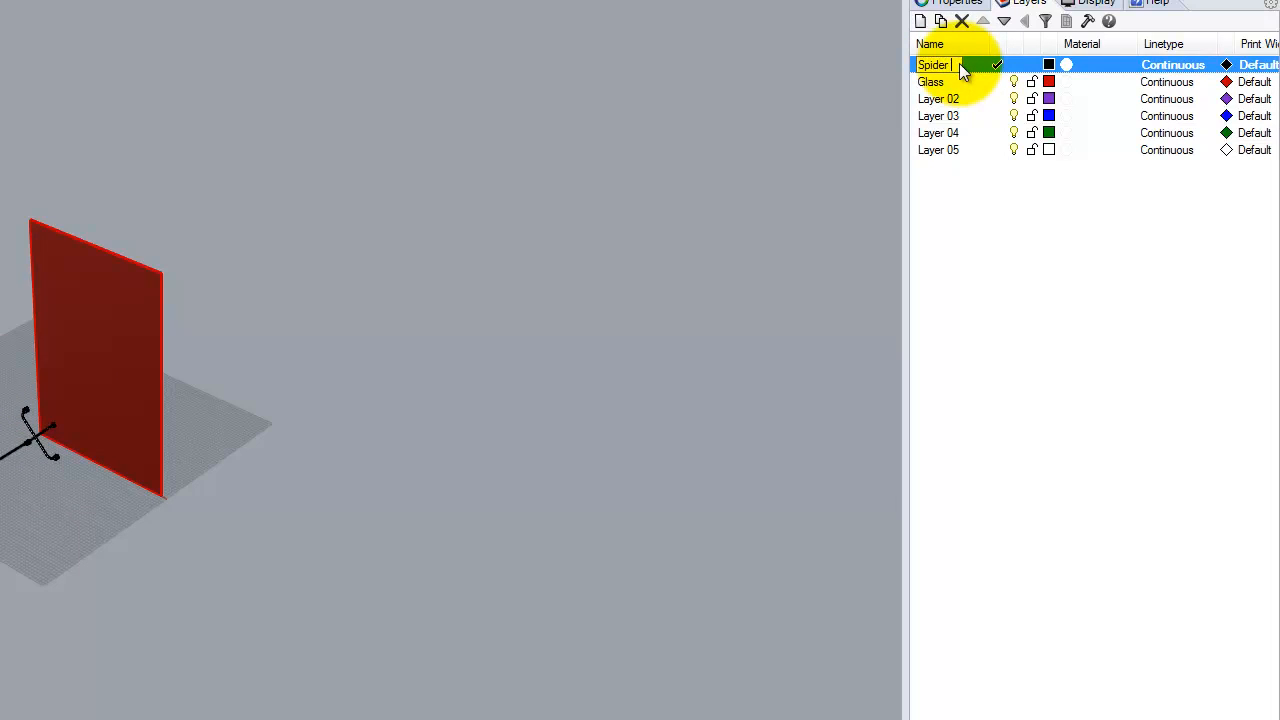
pyautogui.write('Spider Clamp')
pyautogui.press('Return')
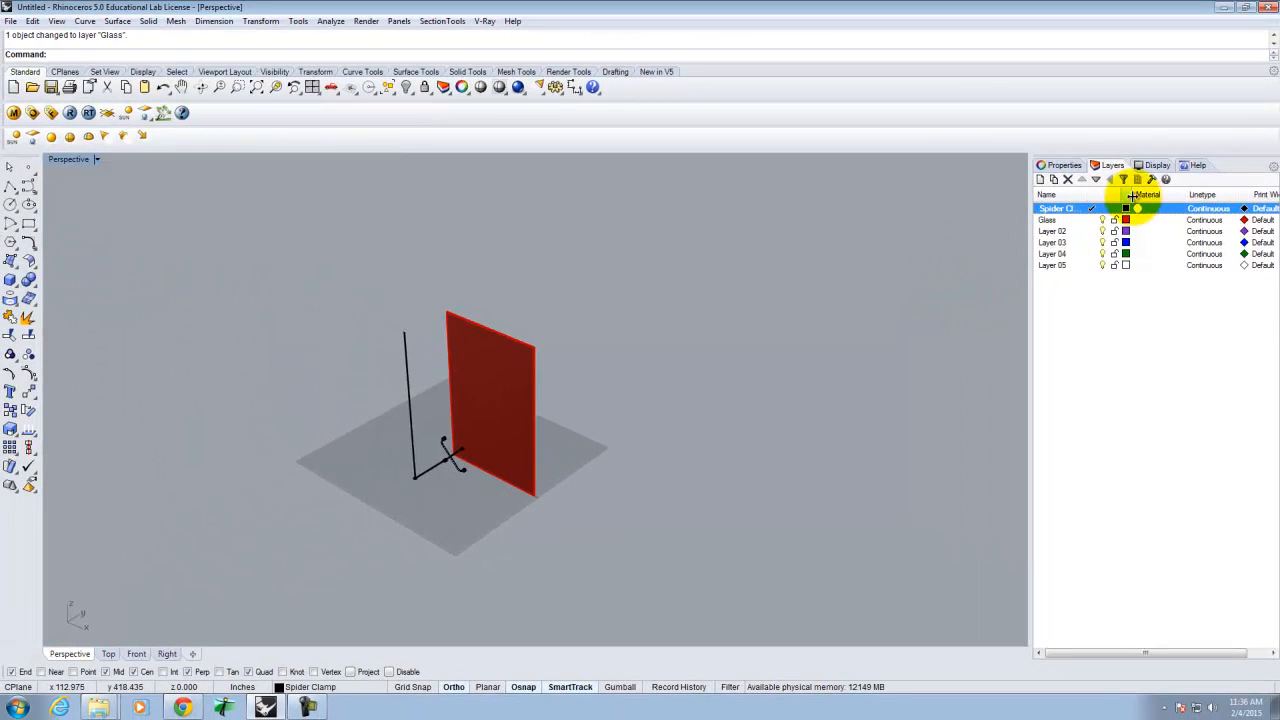
# - Apply the Titanium Matte V-Ray material to the Spider Clamp layer and close the material editor
pyautogui.click(14, 112)
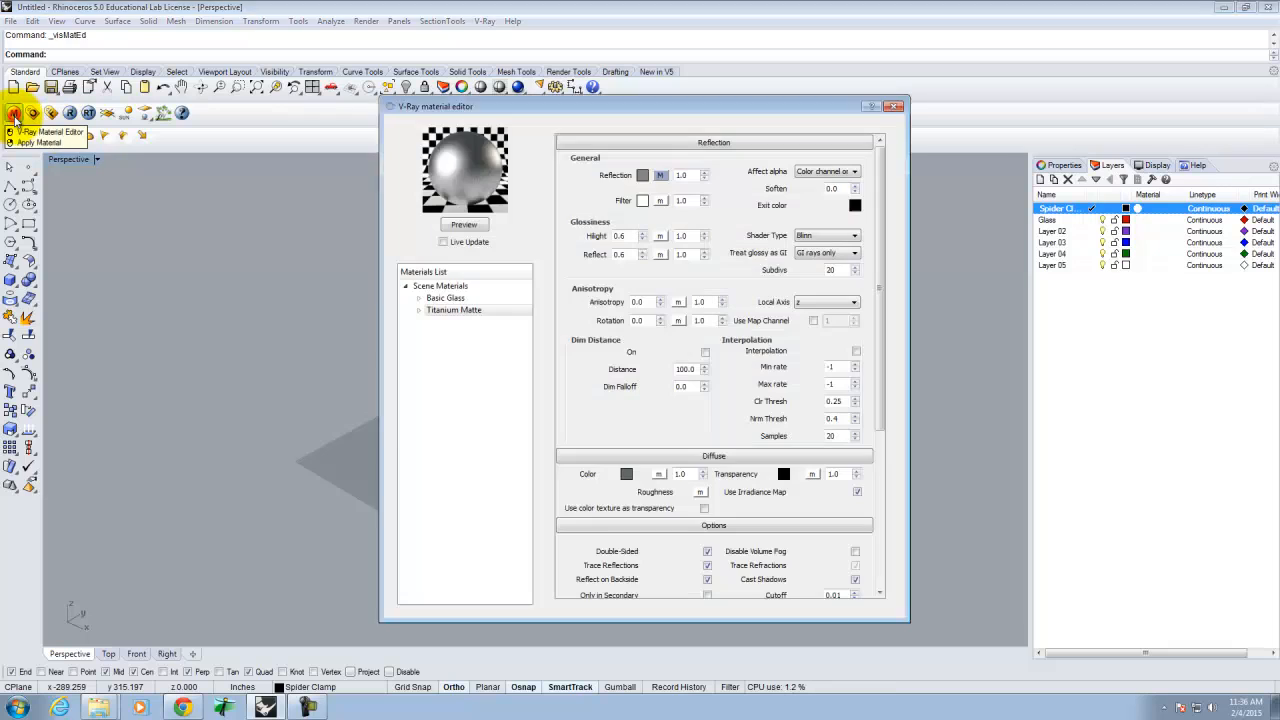
pyautogui.click(458, 311)
pyautogui.rightClick(460, 315)
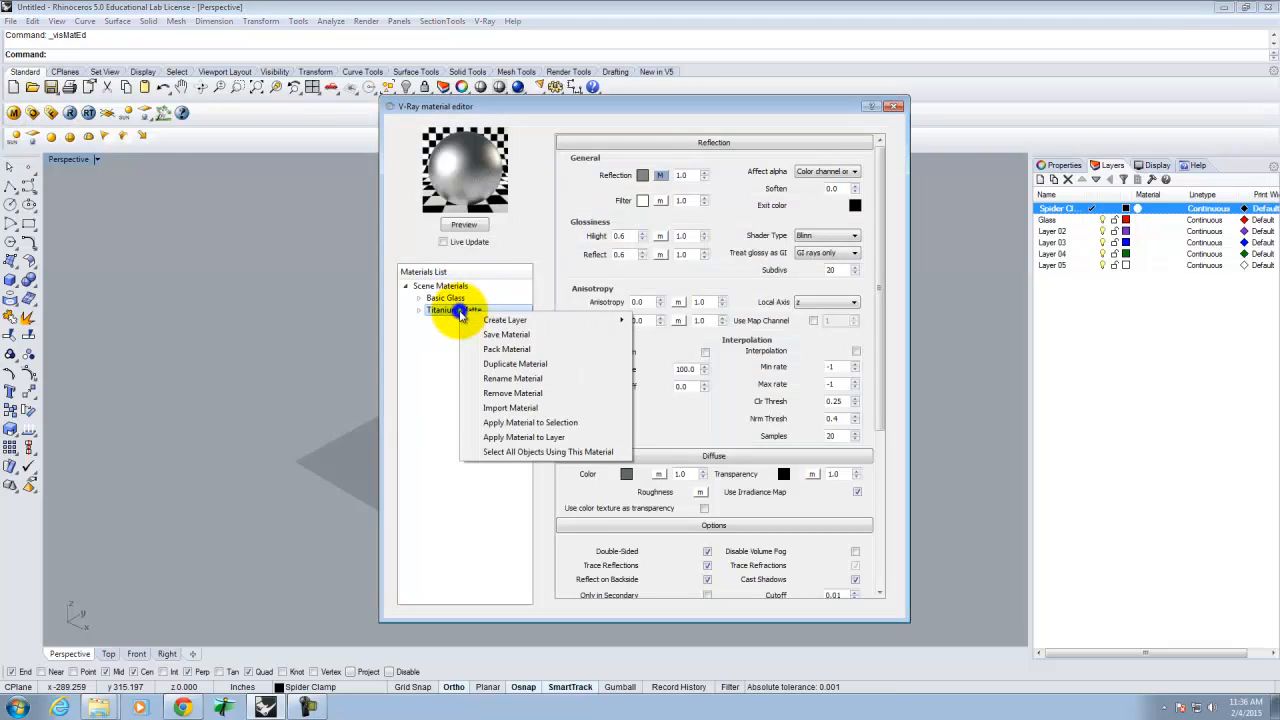
pyautogui.click(560, 438)
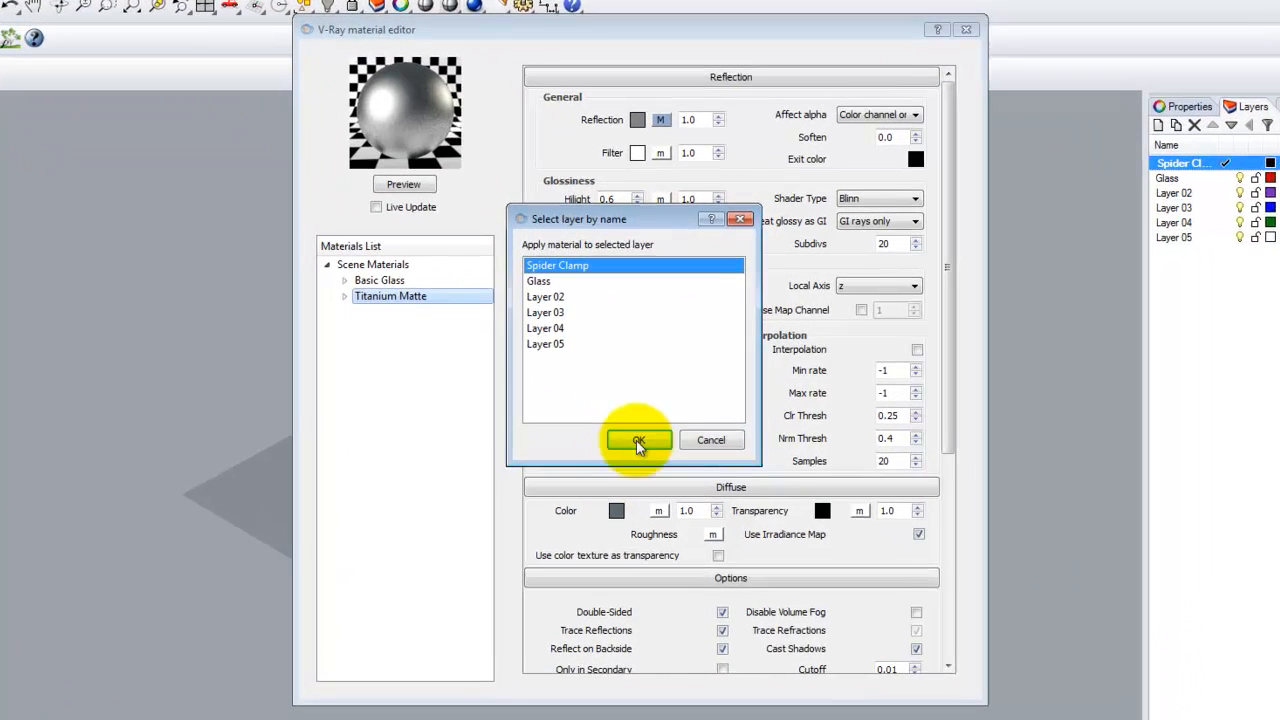
pyautogui.click(643, 419)
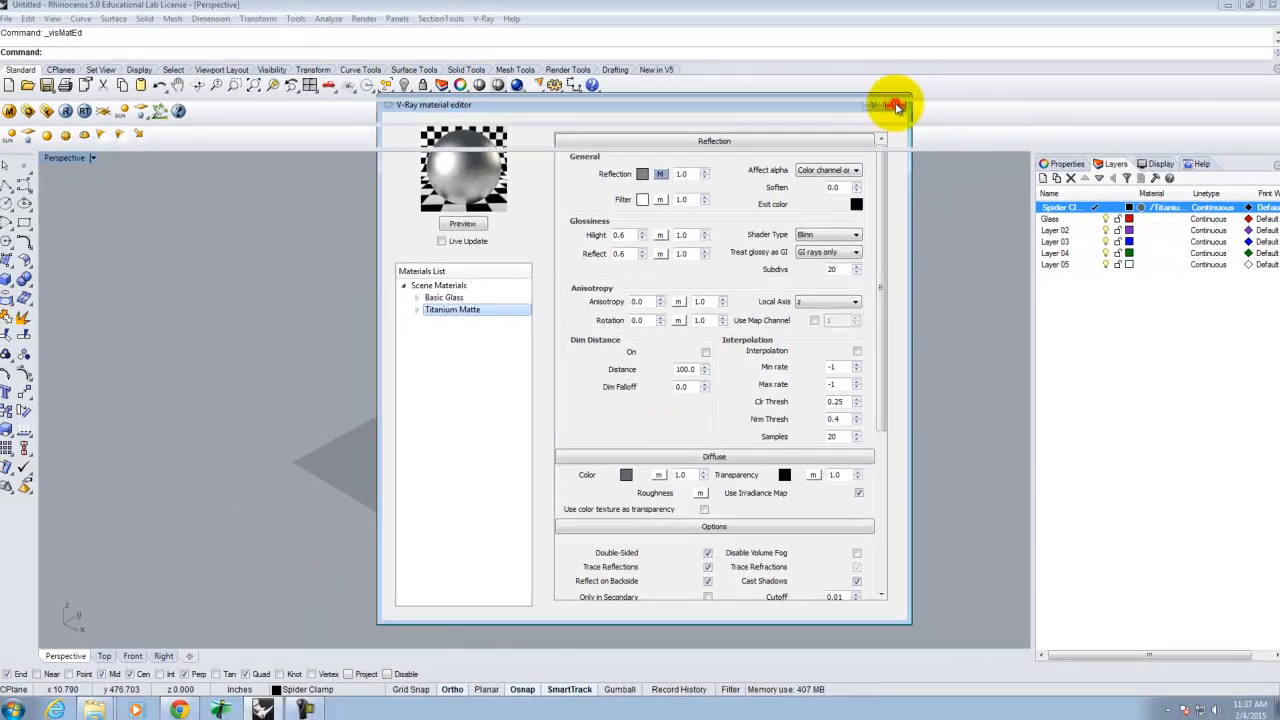
pyautogui.click(979, 17)
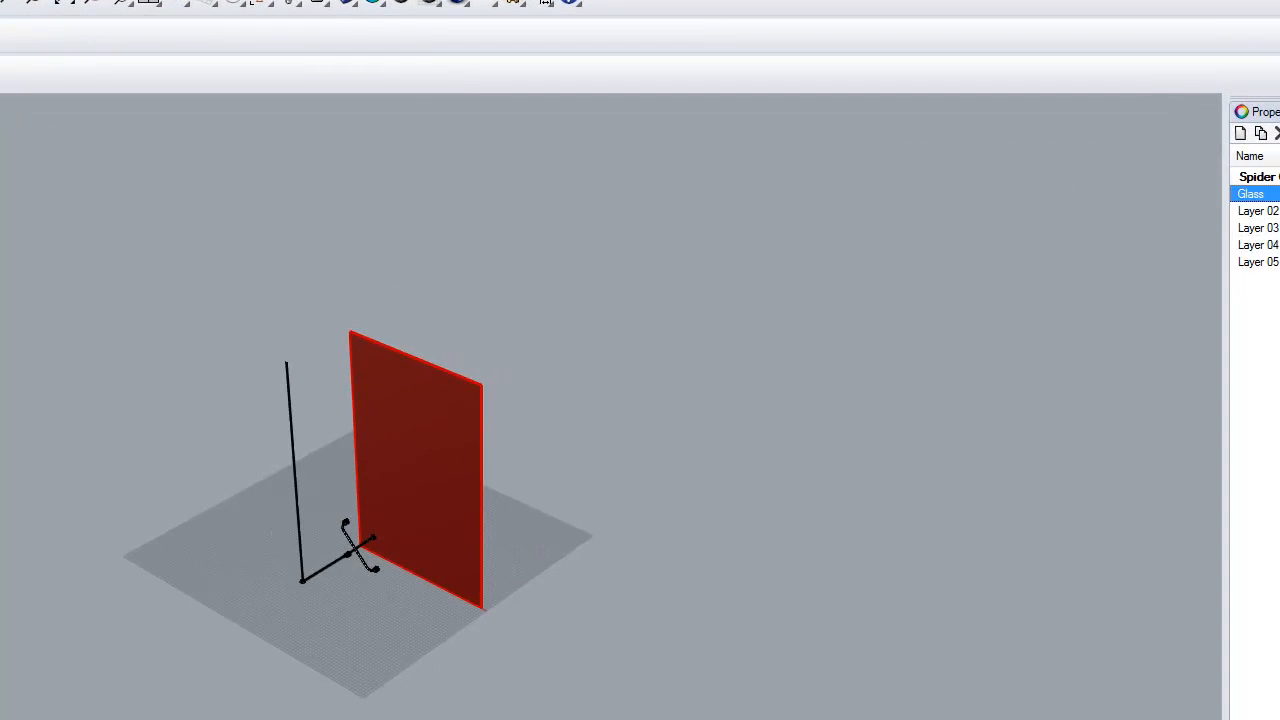
# - Assign the Glass layer's material by the V-Ray for Rhino plug-in, choosing /Basic Glass
pyautogui.click(1279, 194)
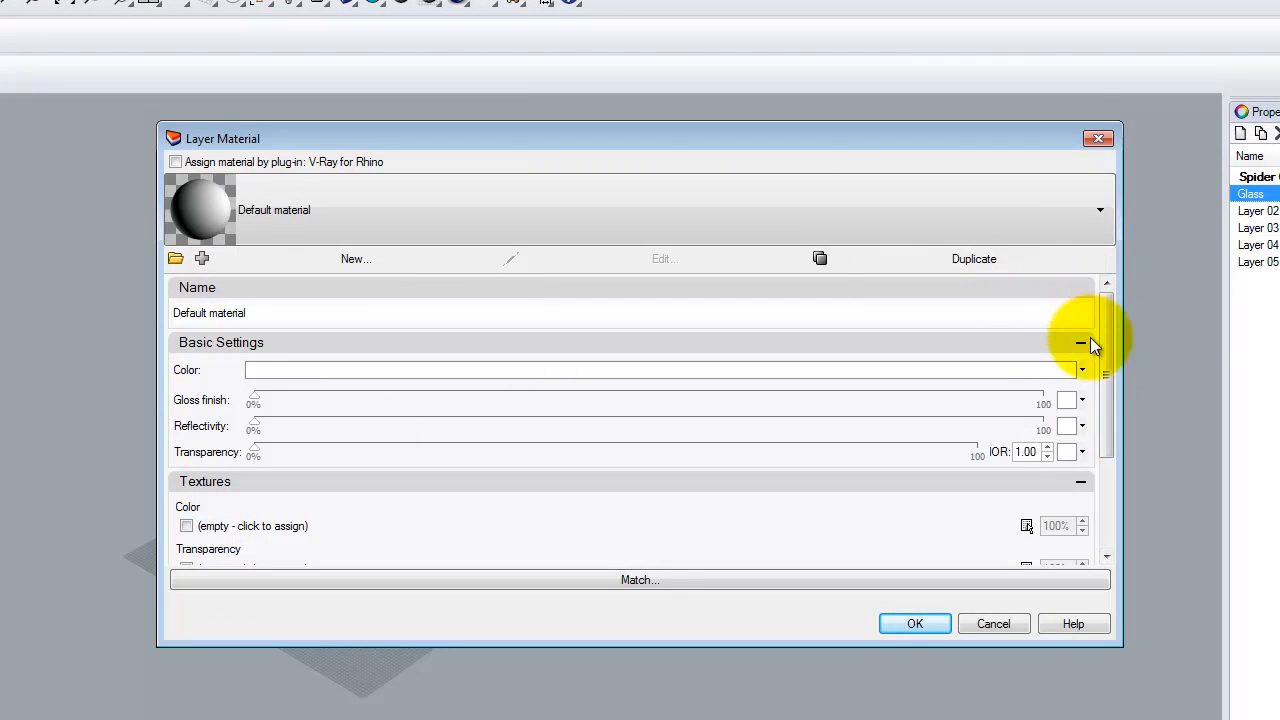
pyautogui.moveTo(1106, 353); pyautogui.dragTo(1087, 242)
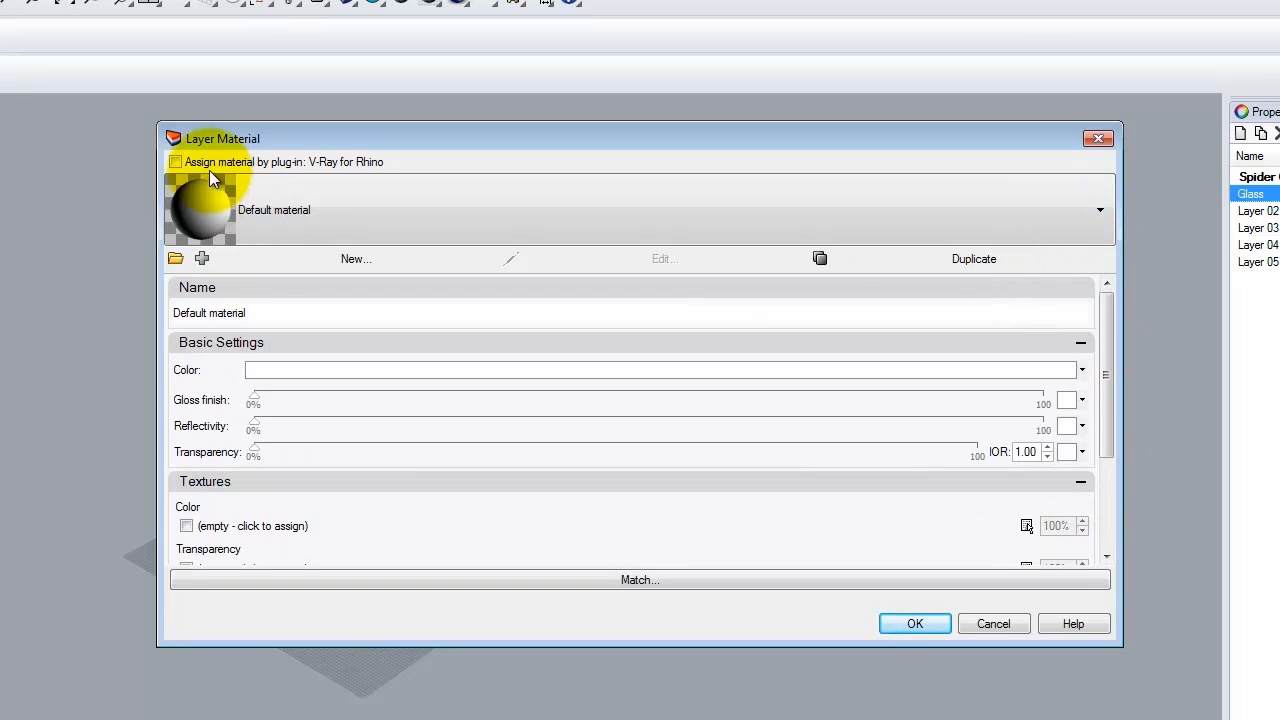
pyautogui.click(176, 162)
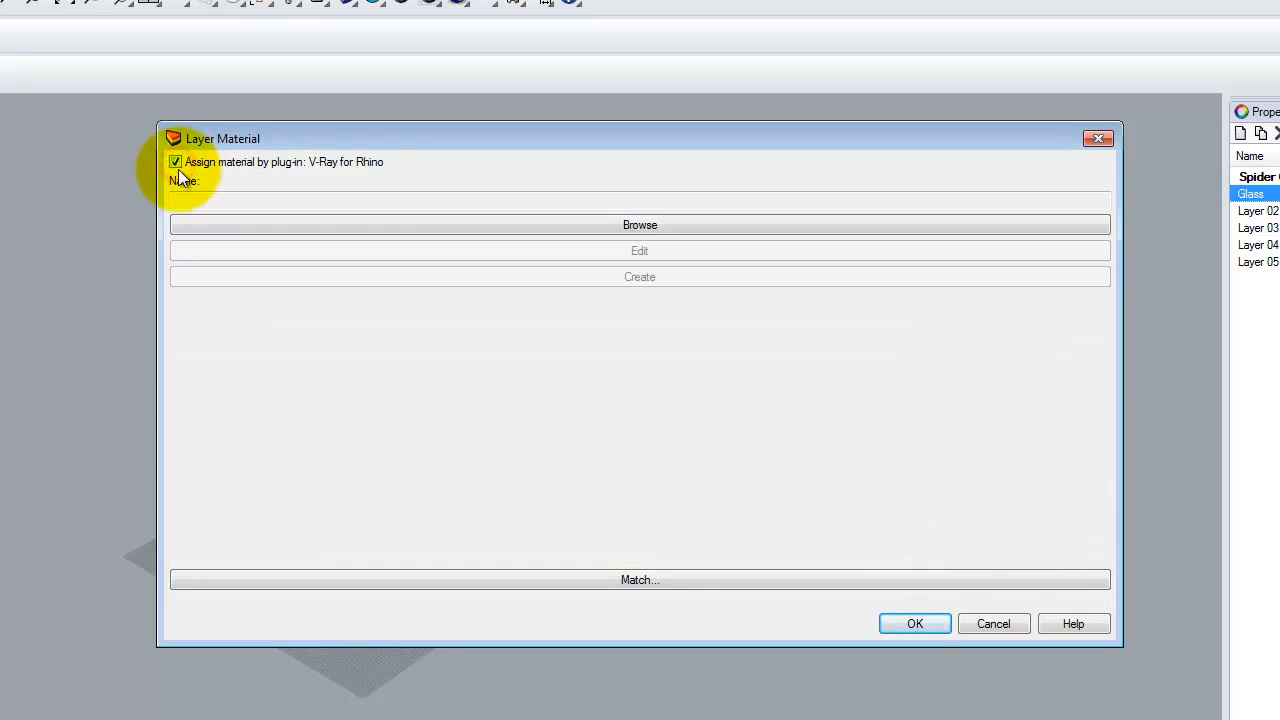
pyautogui.click(297, 226)
pyautogui.click(669, 376)
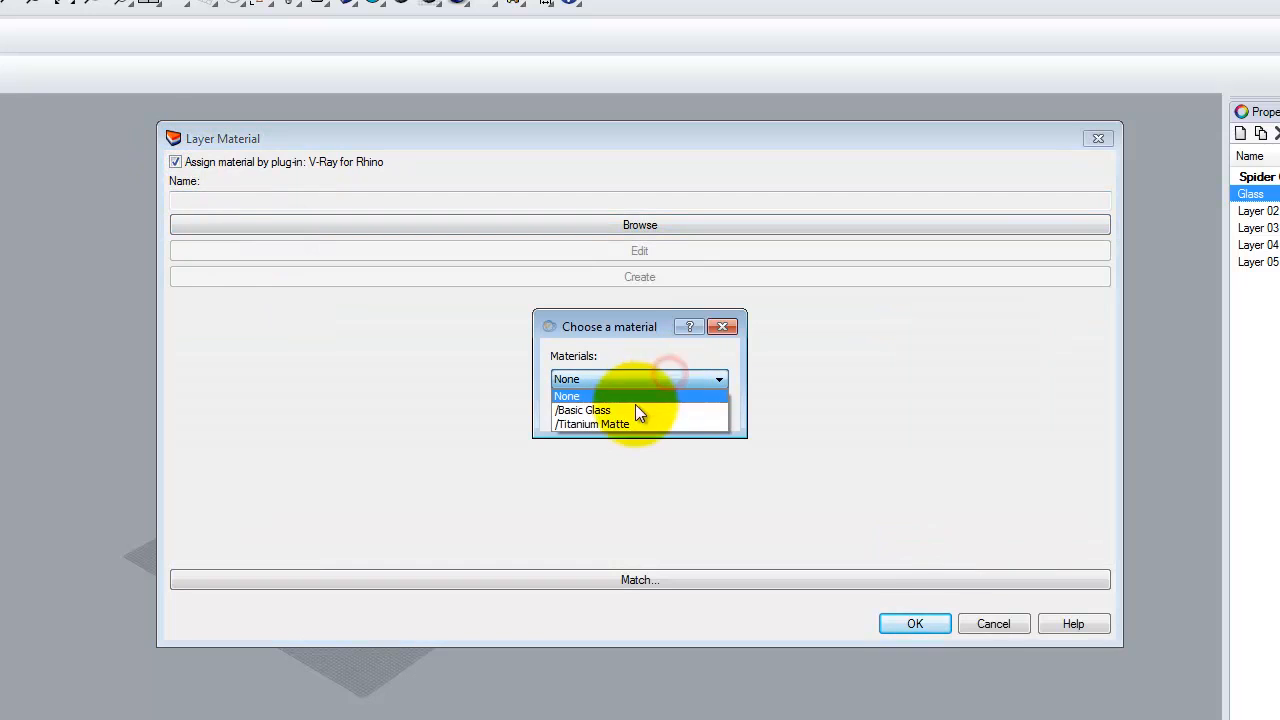
pyautogui.click(628, 410)
pyautogui.click(614, 400)
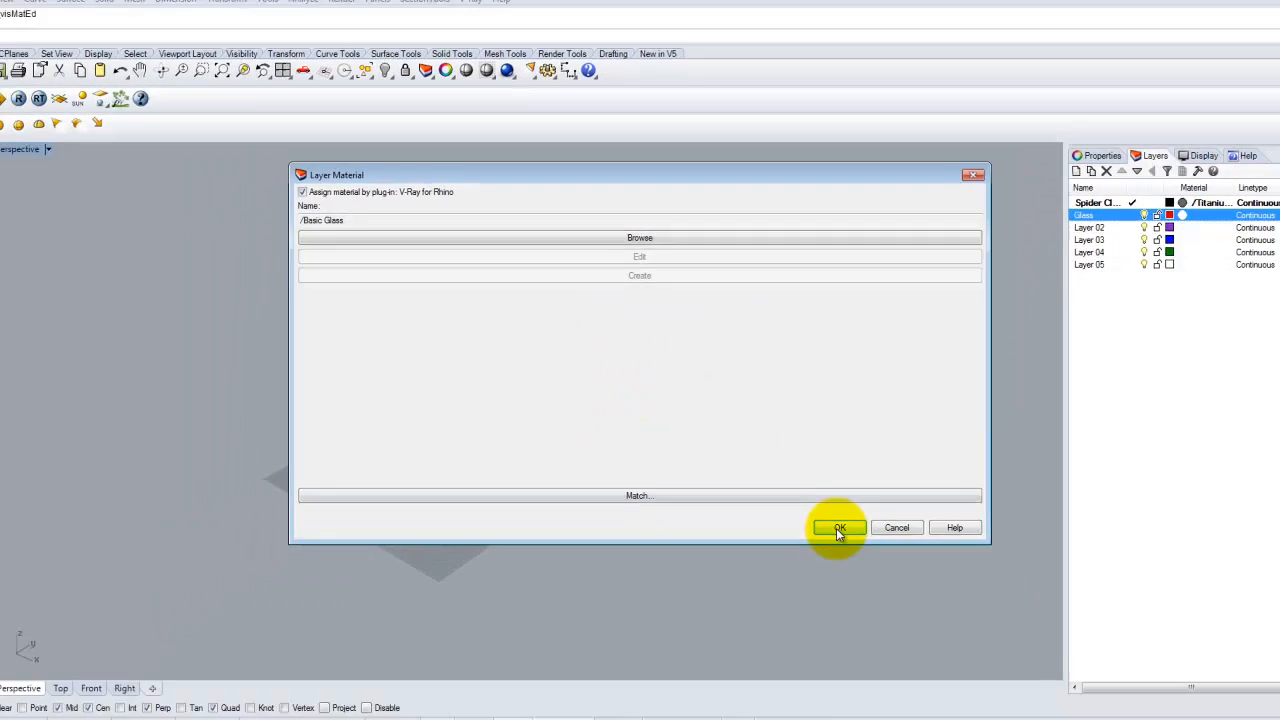
pyautogui.click(905, 611)
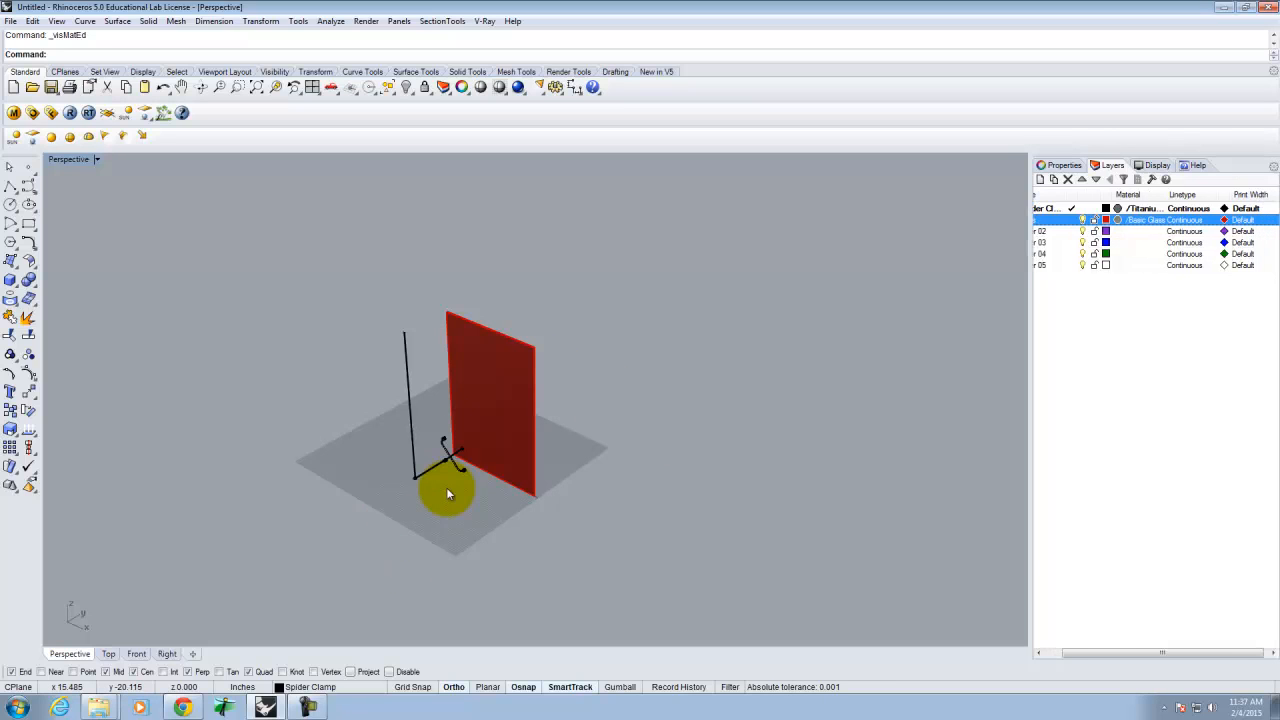
# - Examine the upright glass panel and the spider clamp up close from a rotated perspective view
pyautogui.scroll(-2, 356, 460)
pyautogui.scroll(10, 386, 456)
pyautogui.scroll(-6, 540, 443)
pyautogui.scroll(4, 644, 416)
pyautogui.moveTo(506, 456); pyautogui.dragTo(565, 464, button='right')
pyautogui.rightClick(503, 455)
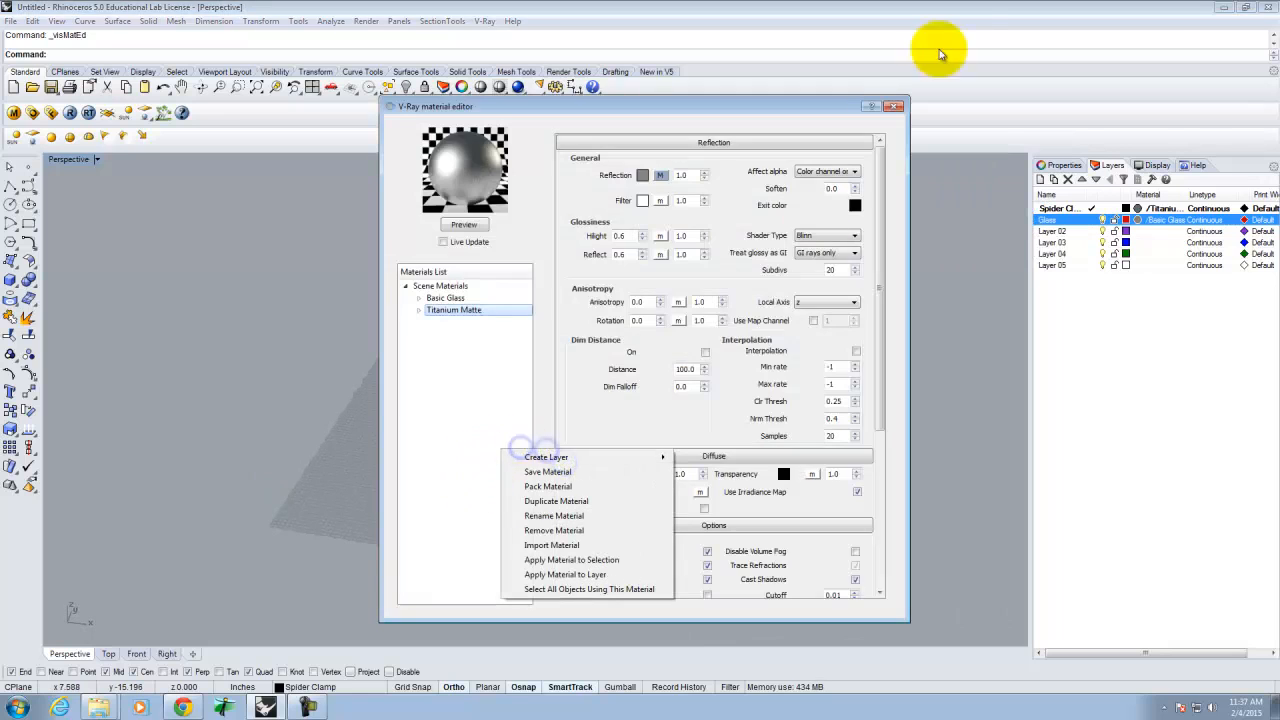
pyautogui.click(895, 106)
pyautogui.click(895, 106)
pyautogui.moveTo(842, 354); pyautogui.dragTo(752, 355, button='right')
pyautogui.rightClick(752, 355)
pyautogui.click(895, 106)
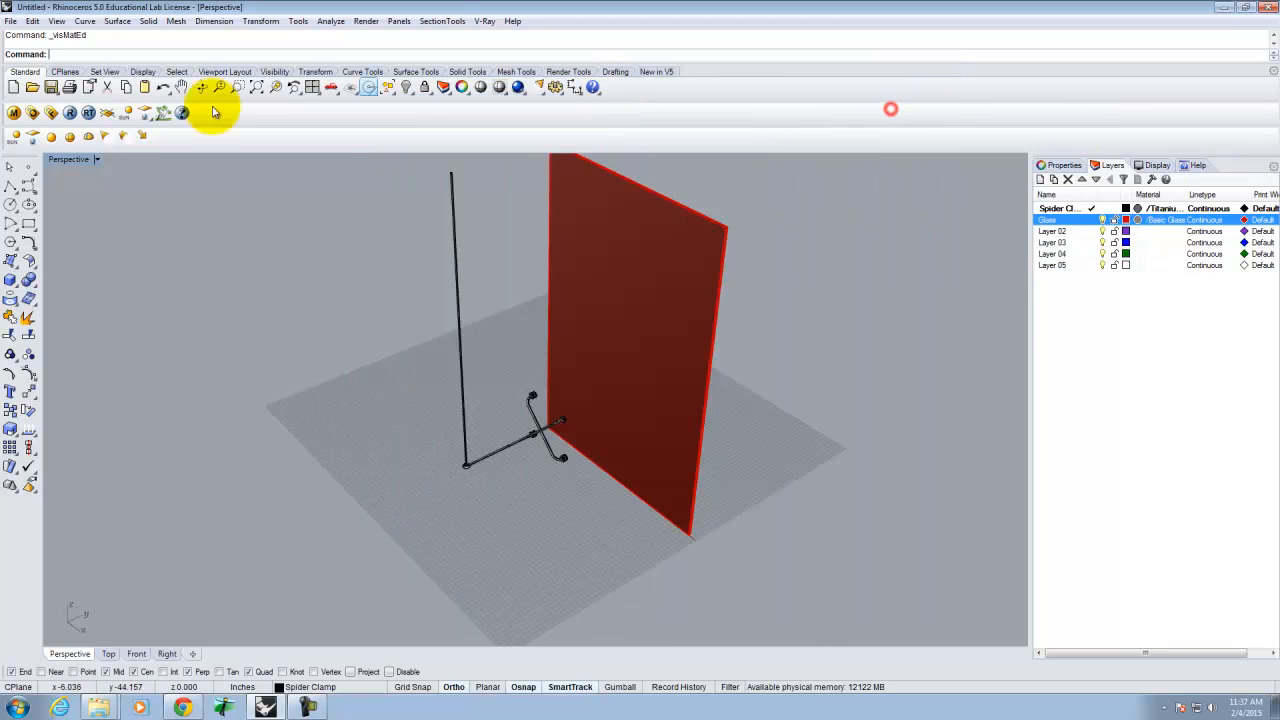
# - Add a V-Ray infinite ground plane to the scene and select it
pyautogui.click(100, 114)
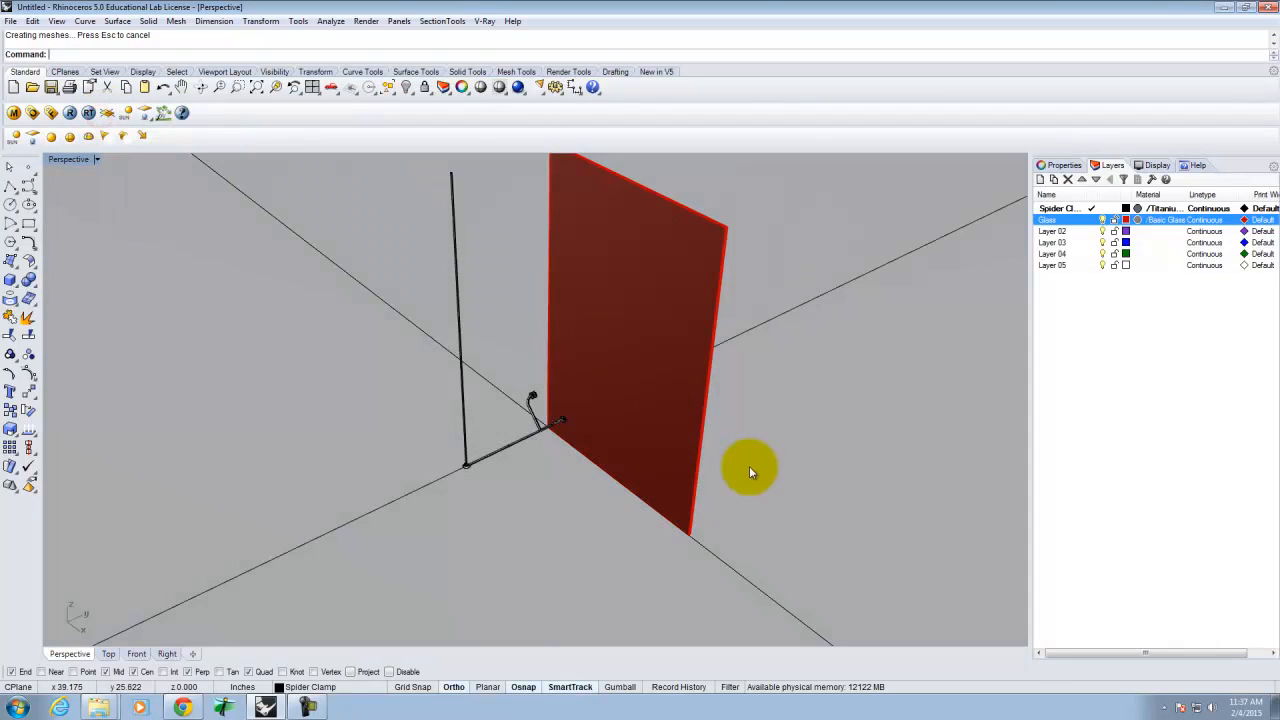
pyautogui.click(785, 382)
pyautogui.scroll(-4, 702, 393)
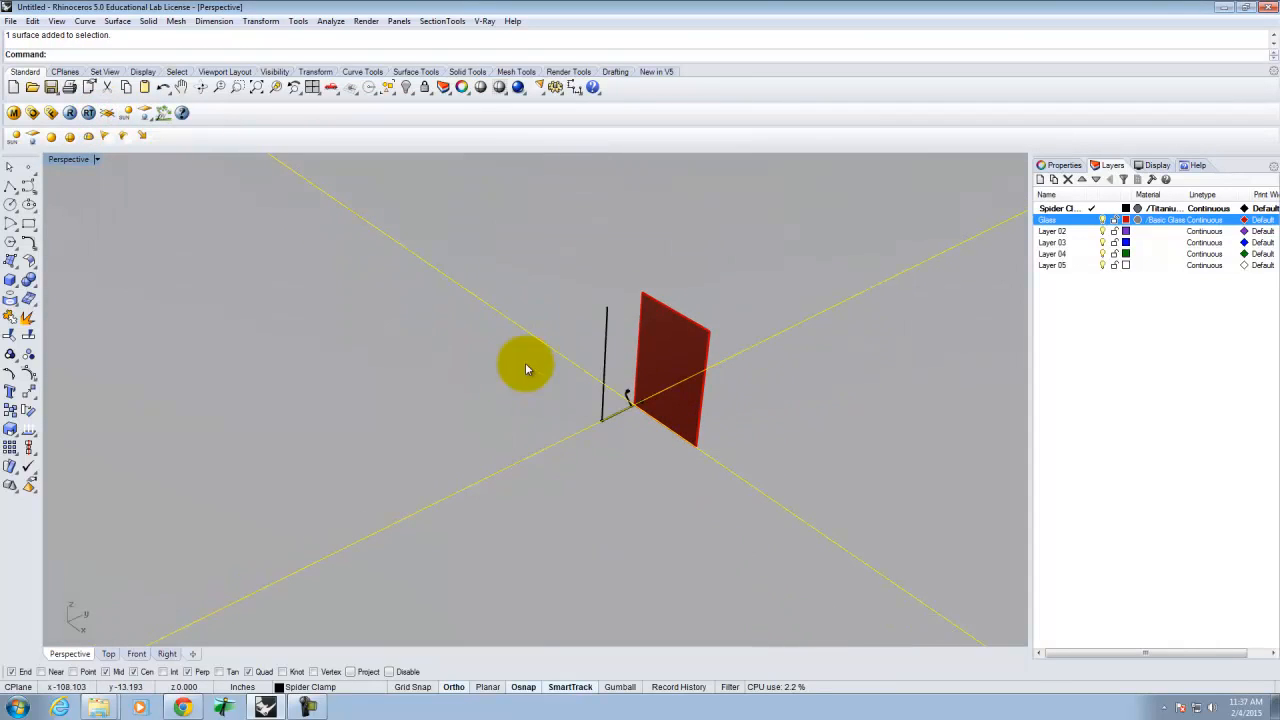
pyautogui.write('move')
pyautogui.press('Return')
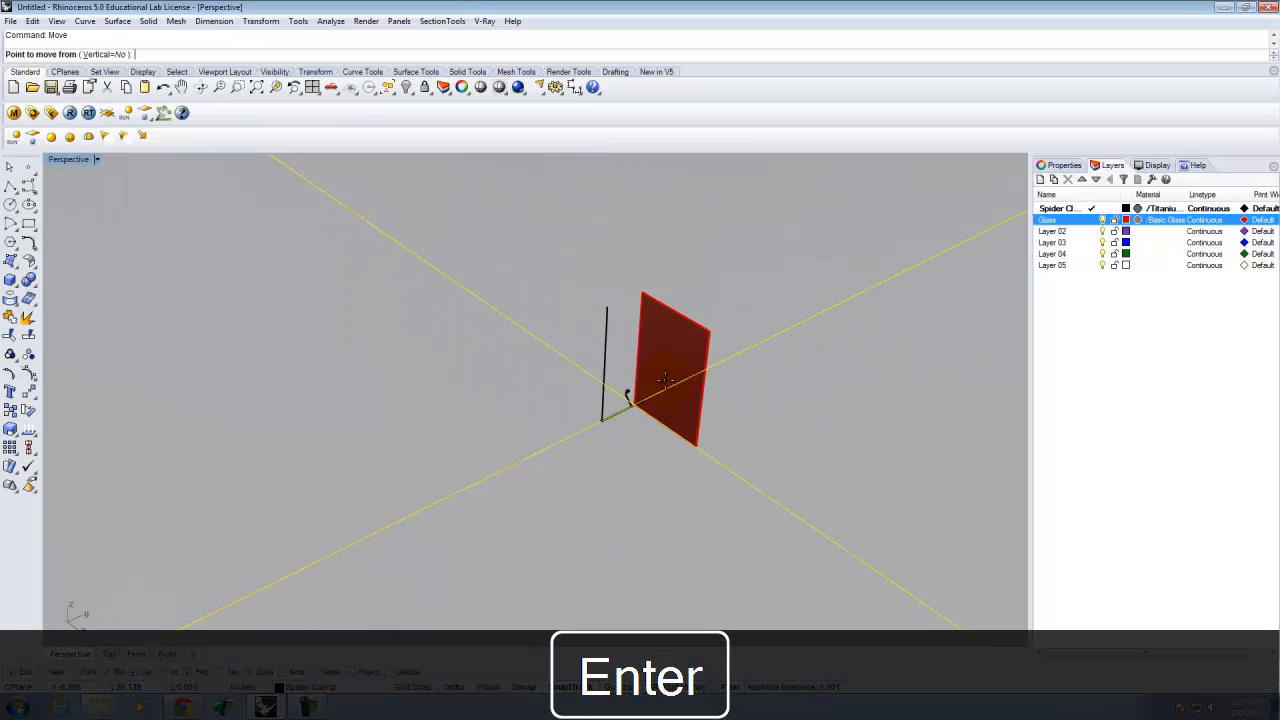
pyautogui.click(923, 351)
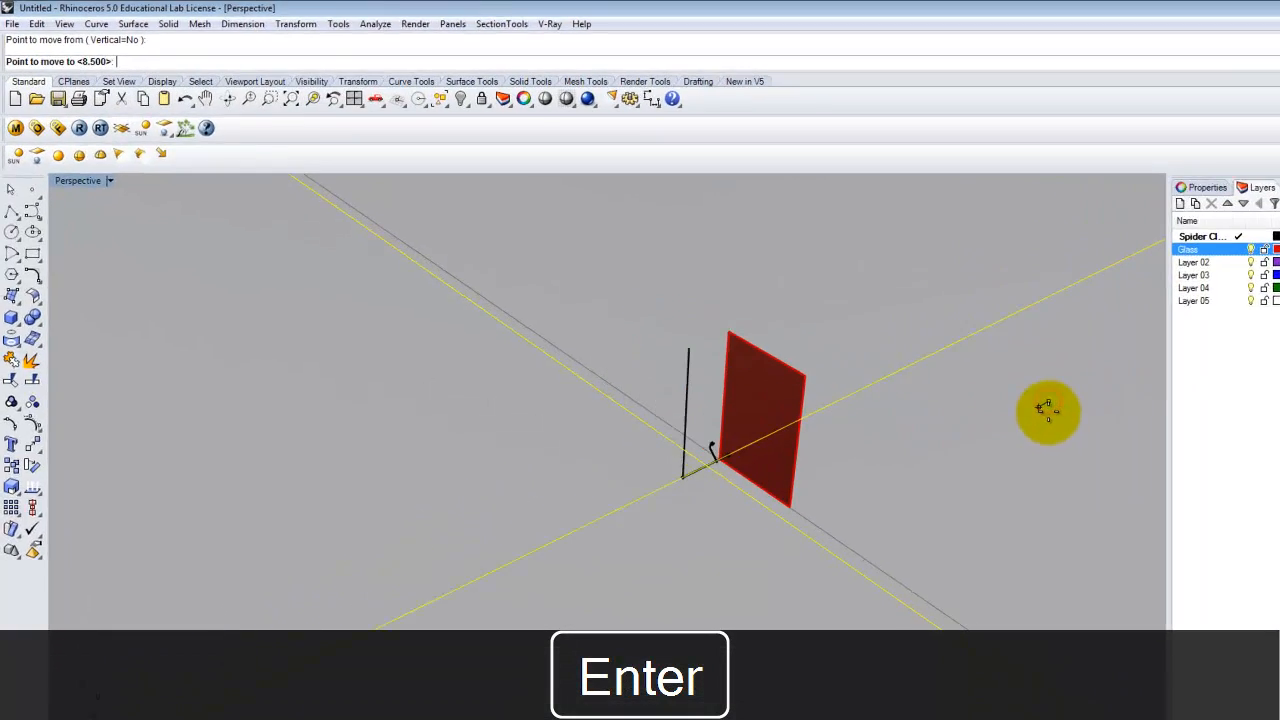
pyautogui.press('Escape')
# - Move the infinite plane vertically down below the spider clamp, using the Move command's Vertical option
pyautogui.write('Move')
pyautogui.press('Return')
pyautogui.write('v')
pyautogui.press('Return')
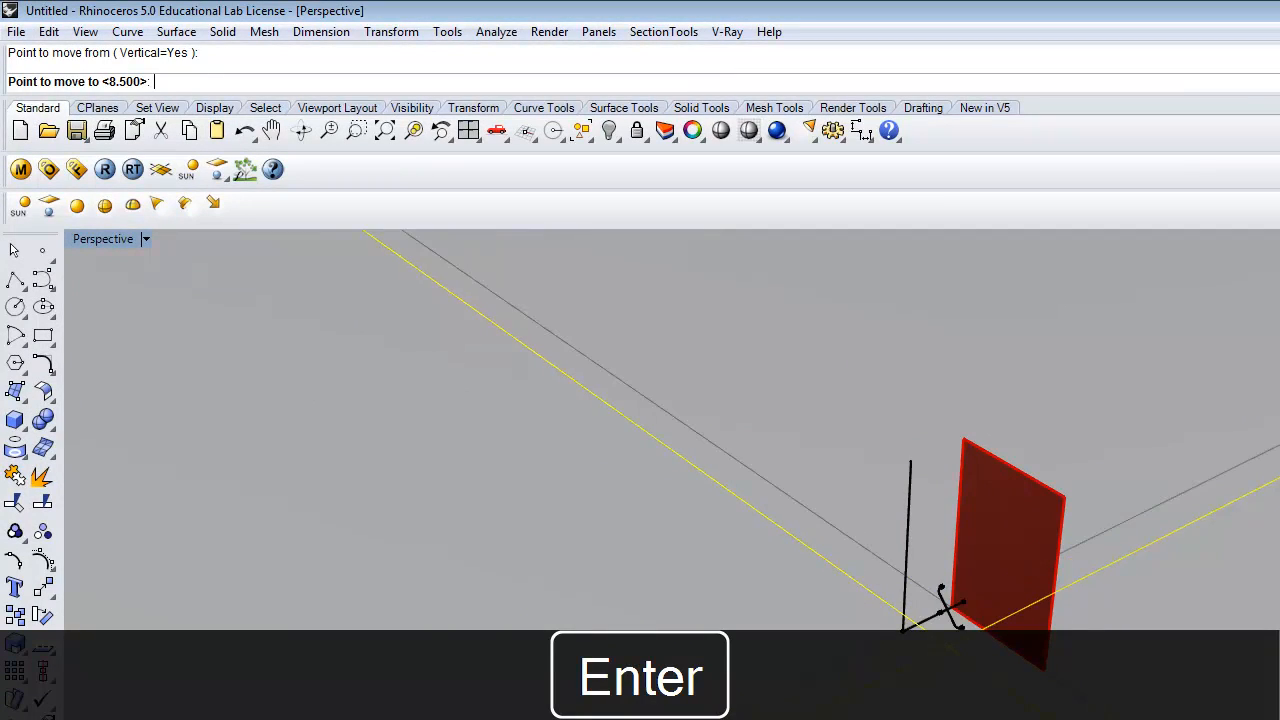
pyautogui.press('Return')
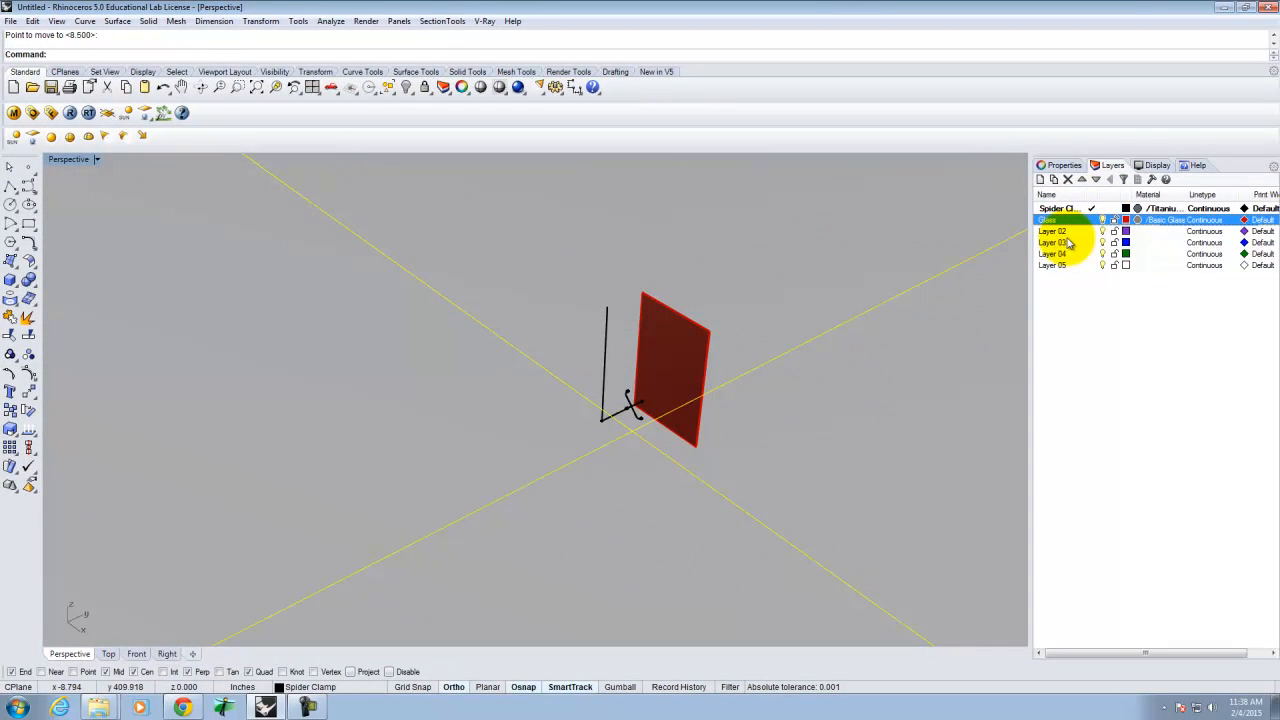
# - Change the infinite plane's object layer to Layer 02
pyautogui.click(1068, 243)
pyautogui.click(1048, 231)
pyautogui.rightClick(1050, 231)
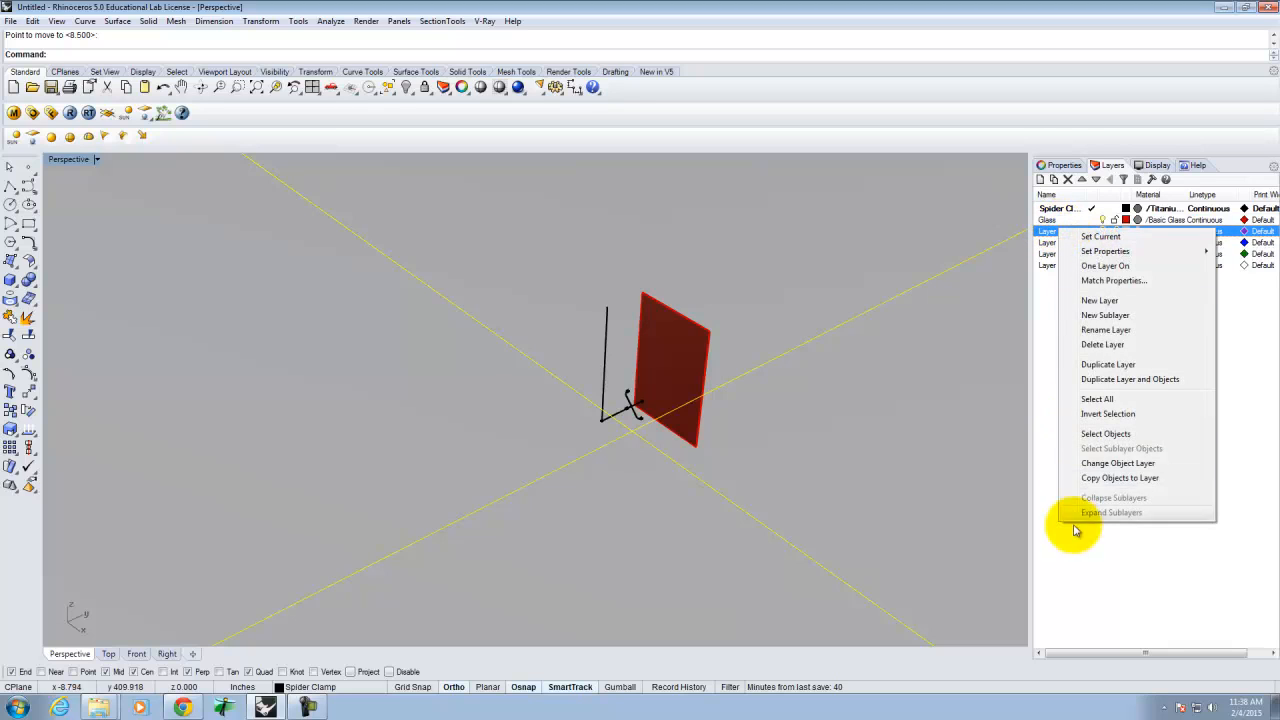
pyautogui.click(1117, 463)
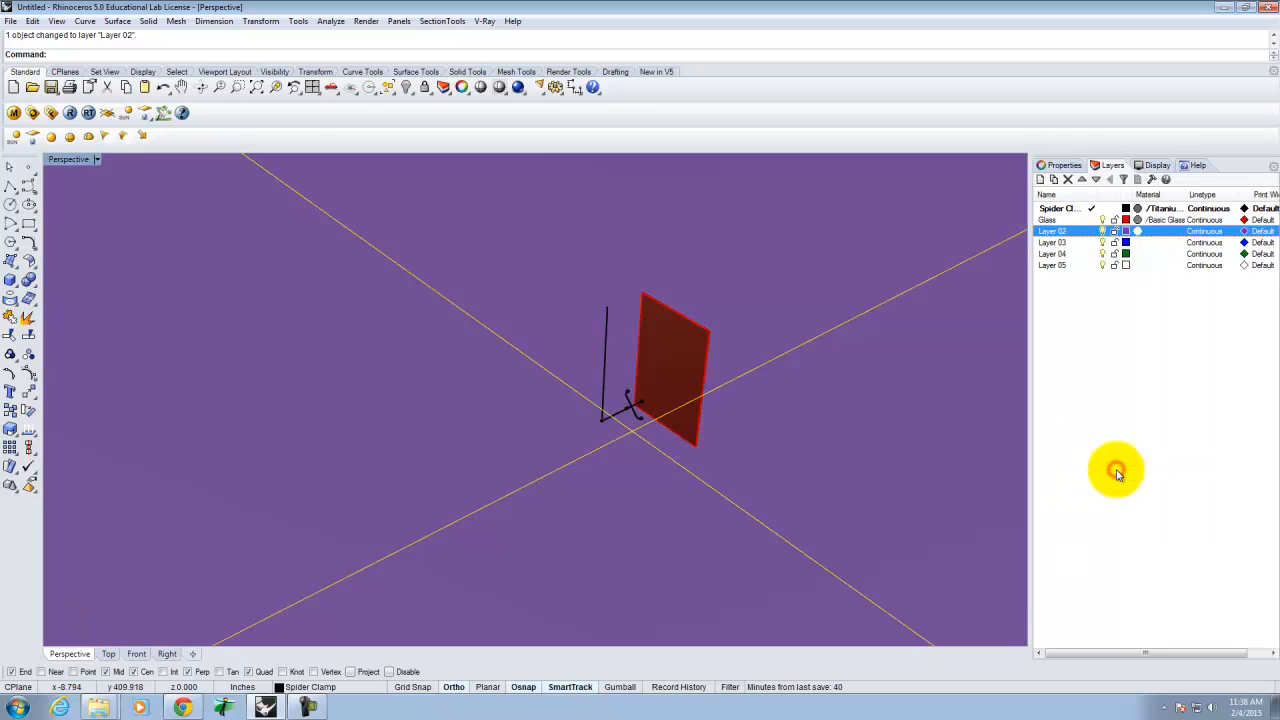
pyautogui.click(1106, 375)
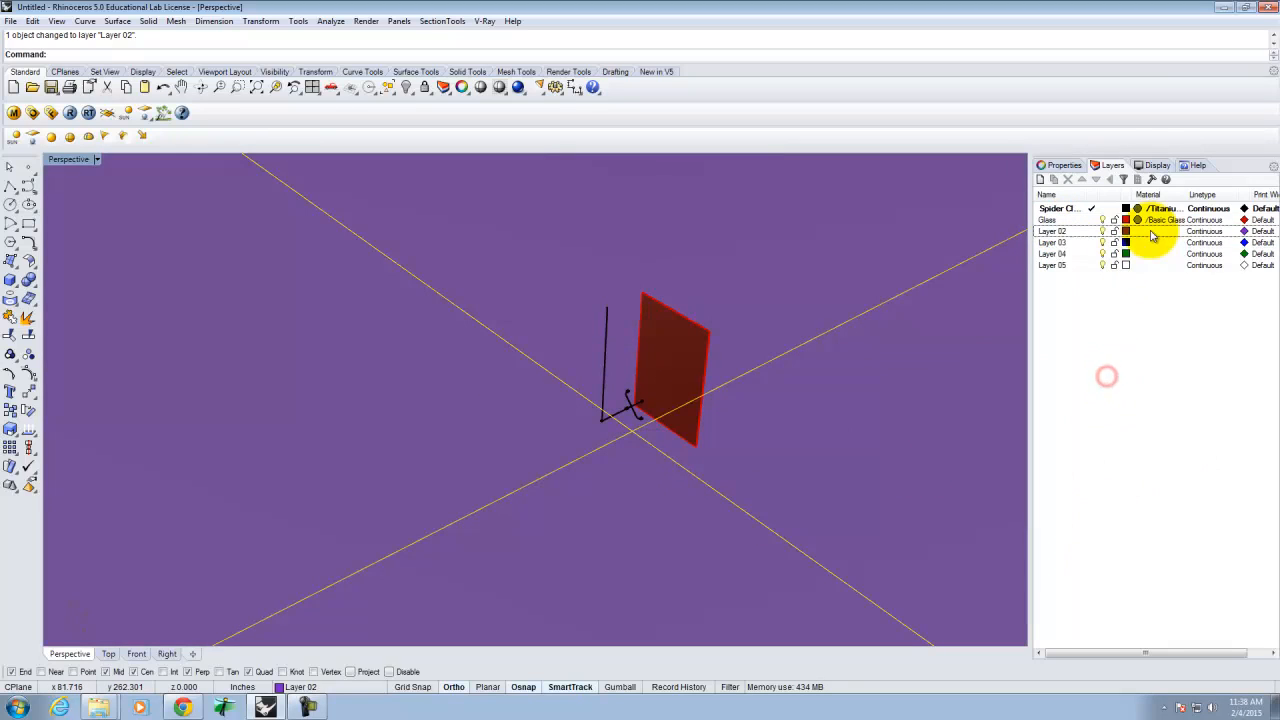
# - Test-render the perspective view with V-Ray, first from afar and again from close to the clamp and glass panel
pyautogui.click(74, 115)
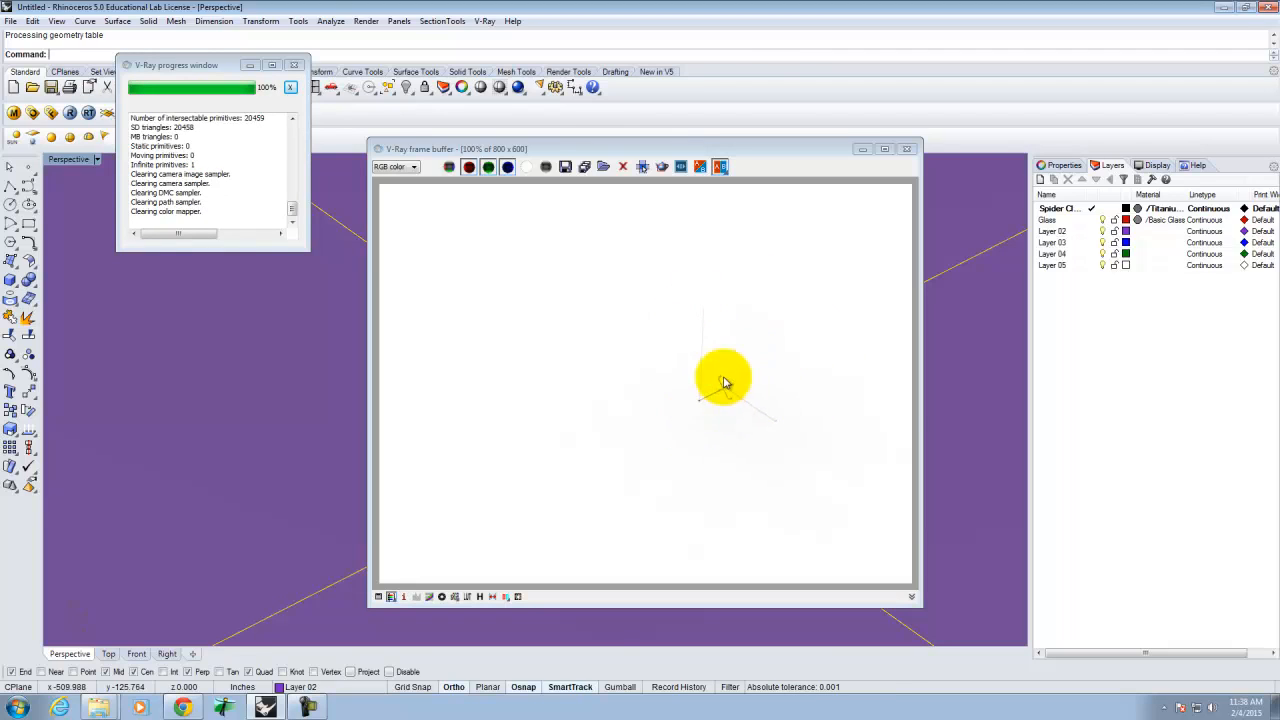
pyautogui.click(906, 149)
pyautogui.scroll(5, 775, 256)
pyautogui.moveTo(775, 258); pyautogui.dragTo(695, 493, button='right')
pyautogui.moveTo(644, 456); pyautogui.dragTo(640, 540, button='right')
pyautogui.click(69, 113)
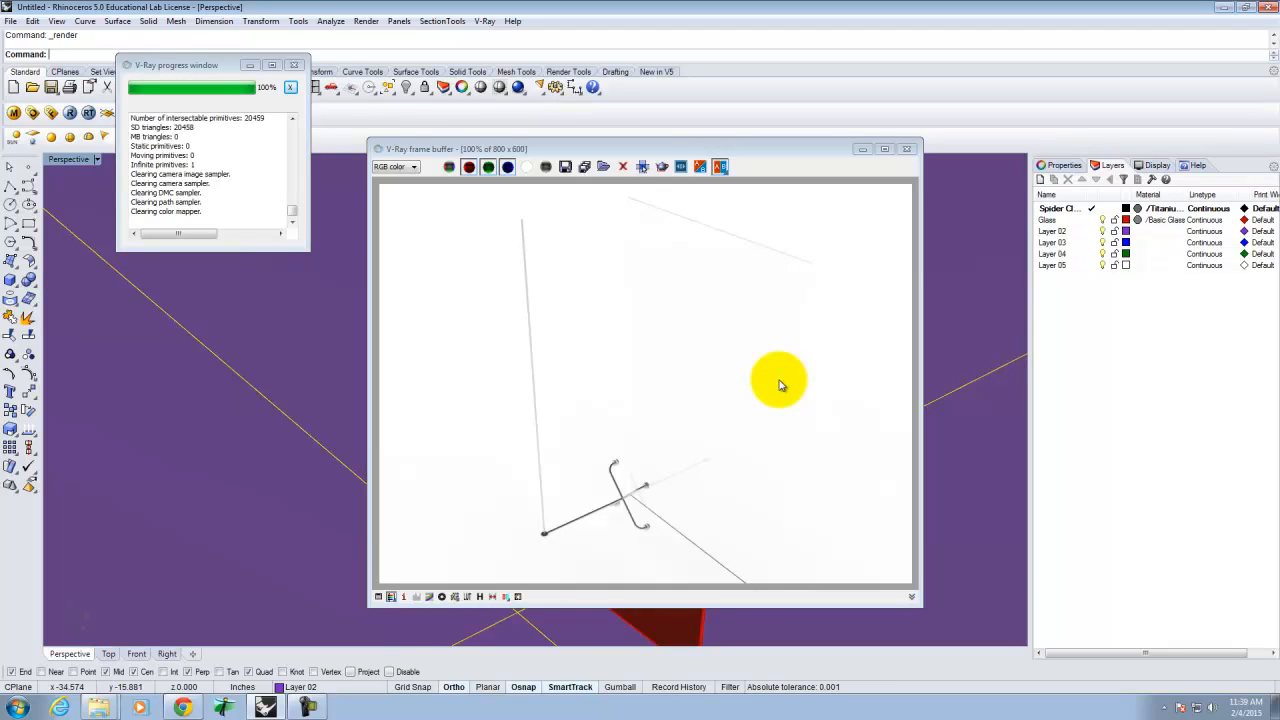
pyautogui.click(906, 148)
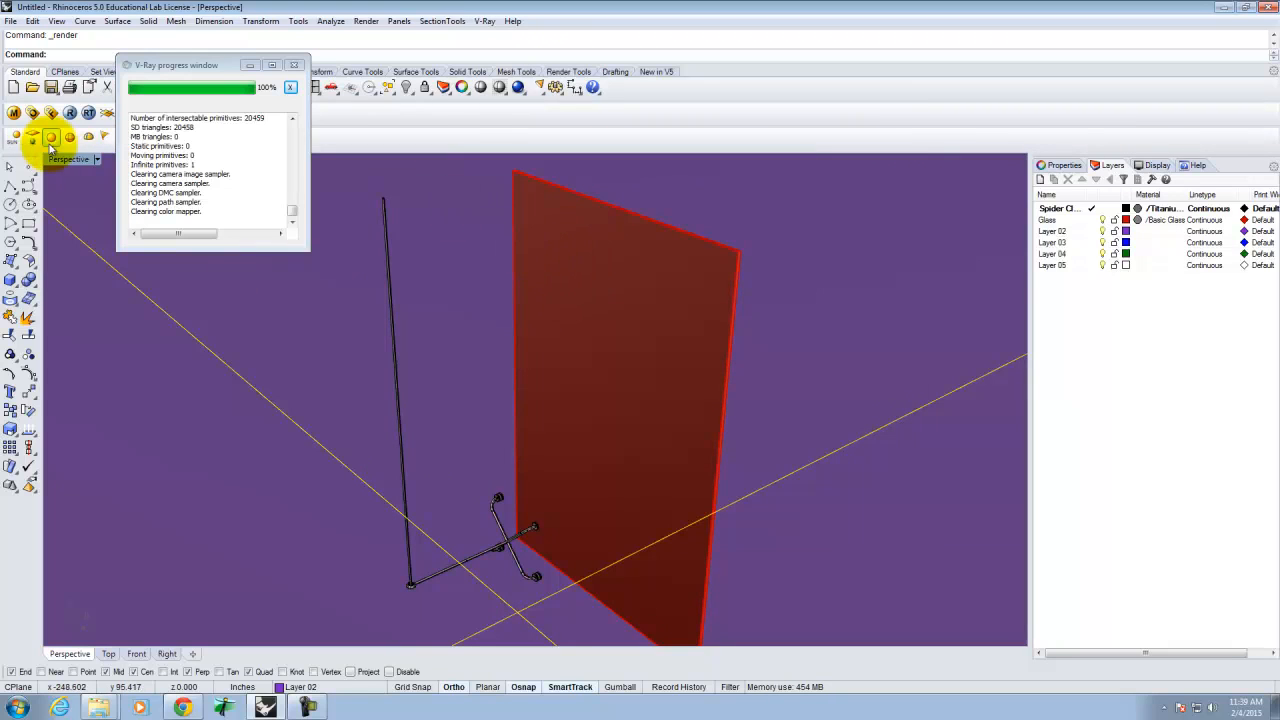
# - Set the Basic Glass material's refraction fog color to Blue and test-render the scene
pyautogui.click(16, 113)
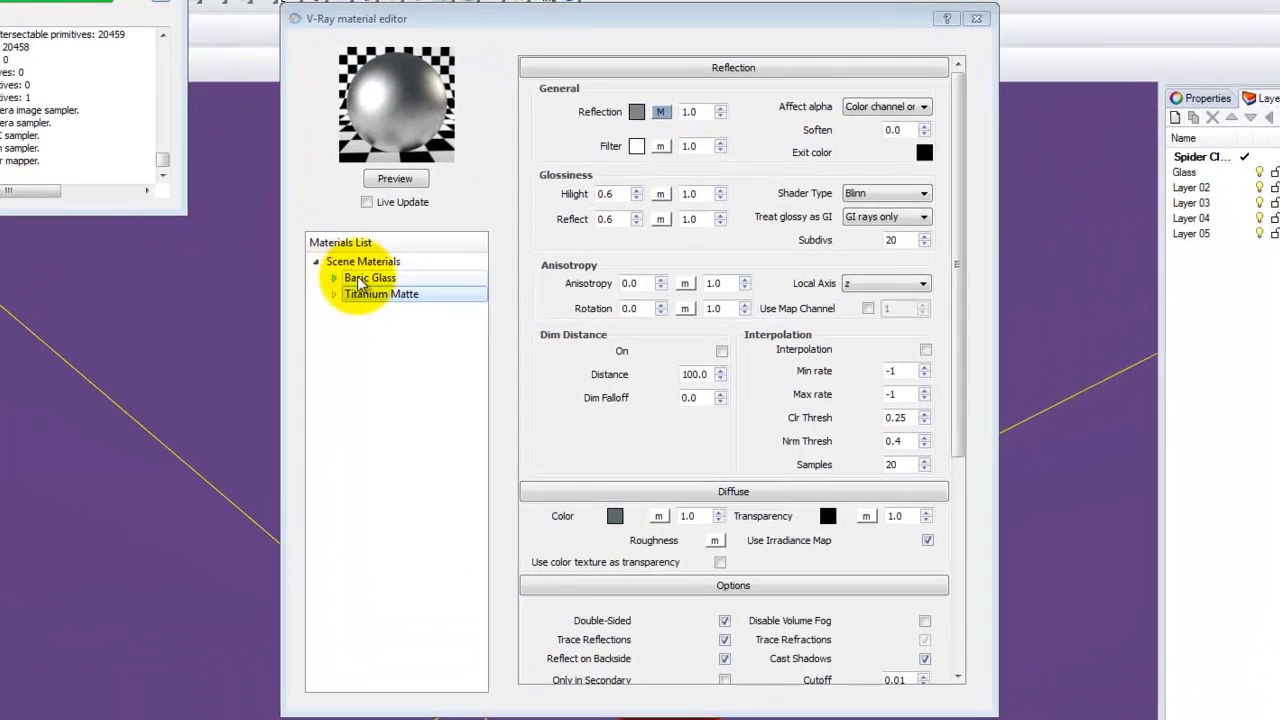
pyautogui.click(366, 283)
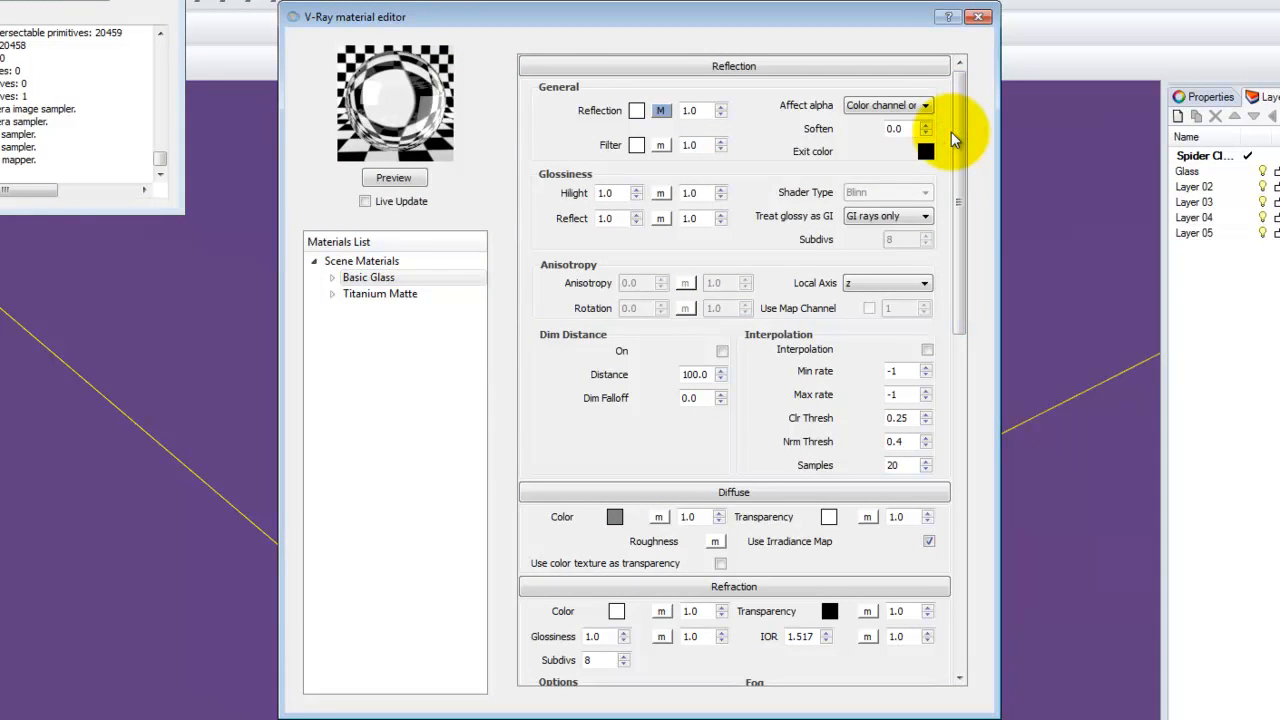
pyautogui.moveTo(958, 192); pyautogui.dragTo(958, 375)
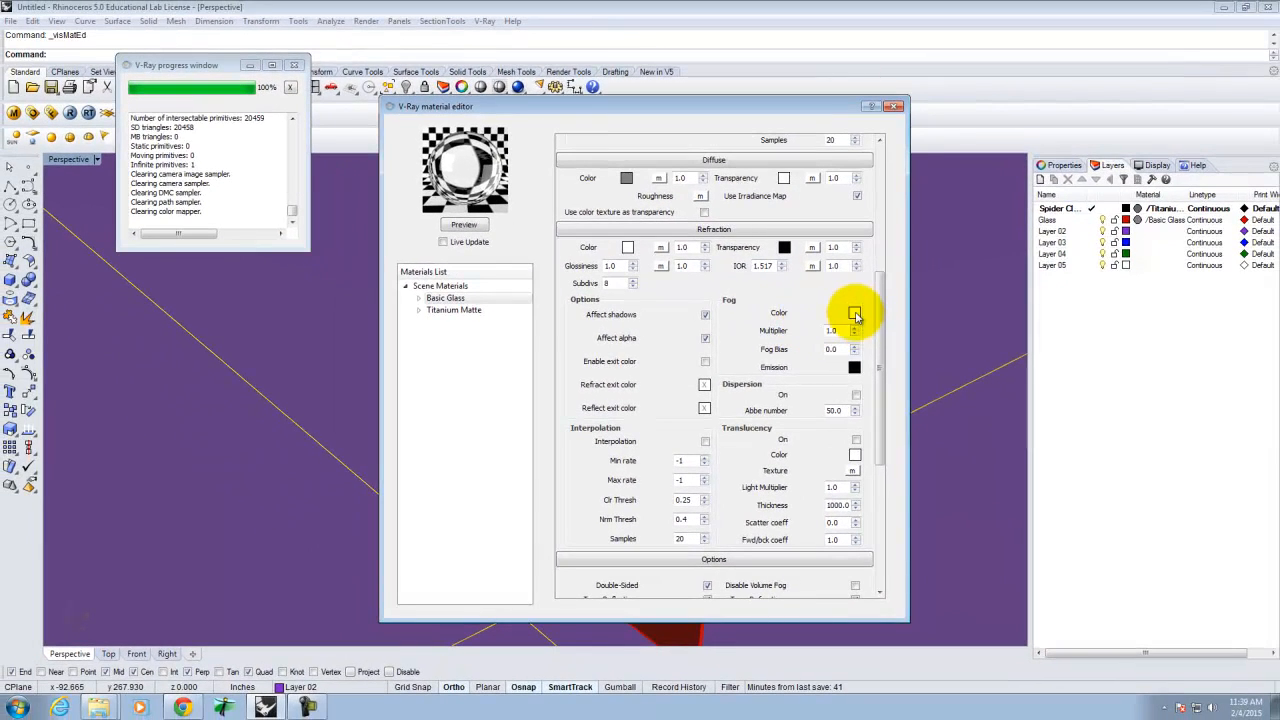
pyautogui.click(925, 297)
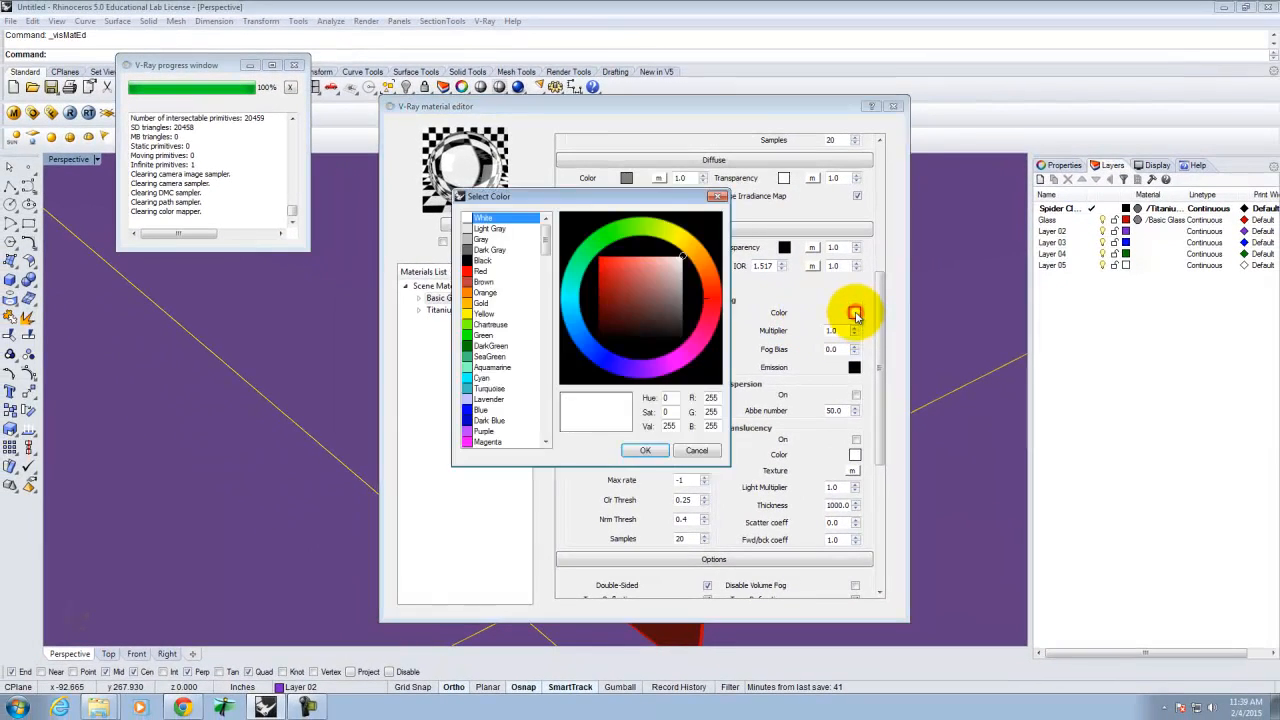
pyautogui.click(488, 410)
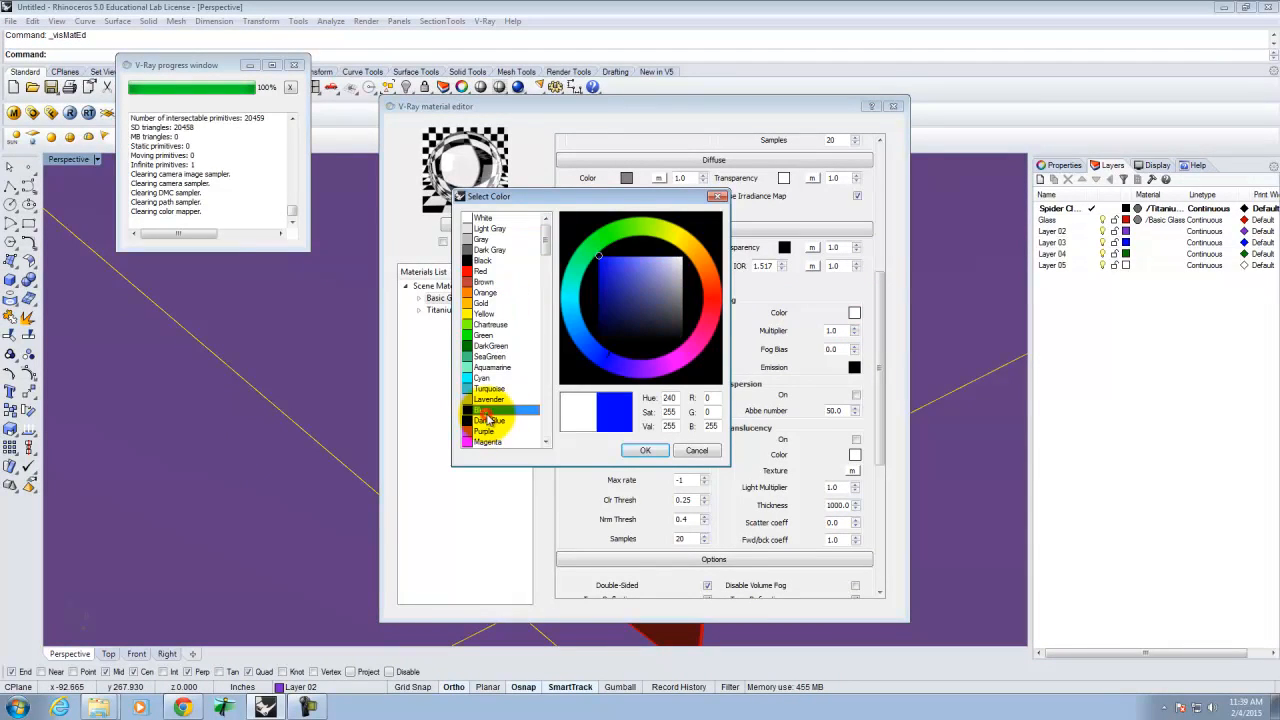
pyautogui.click(657, 455)
pyautogui.click(463, 226)
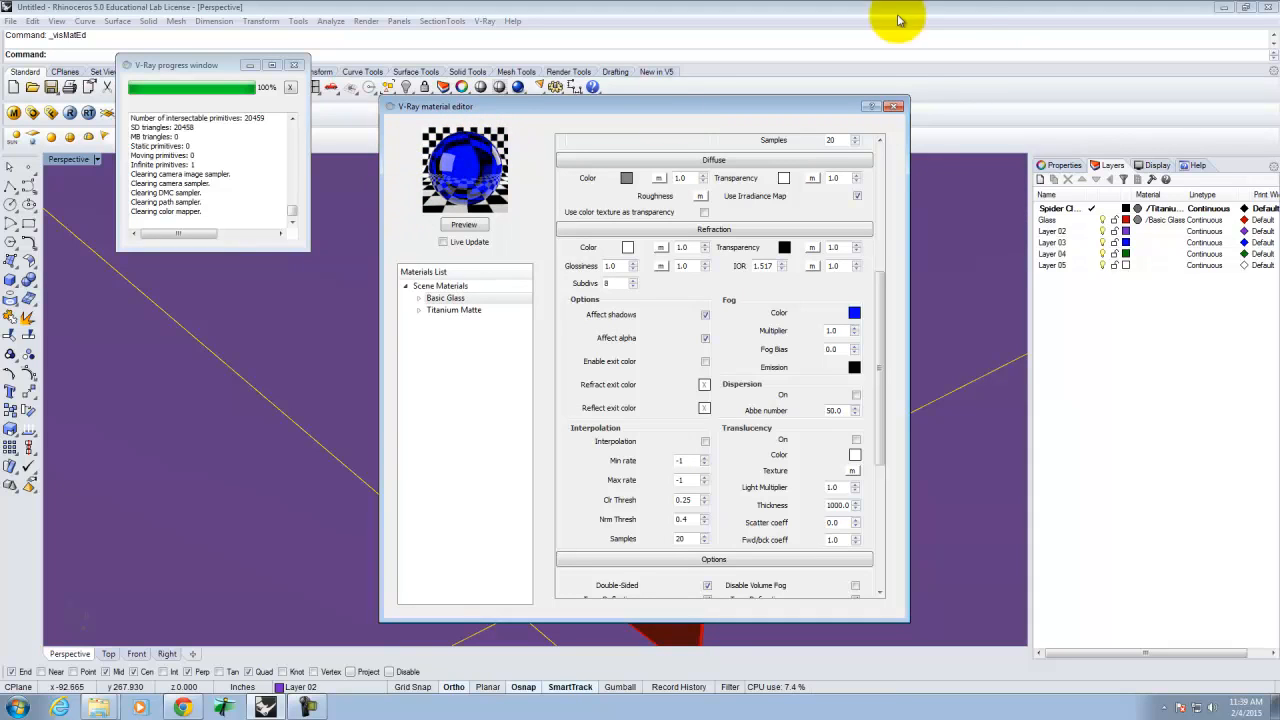
pyautogui.click(897, 106)
pyautogui.click(69, 115)
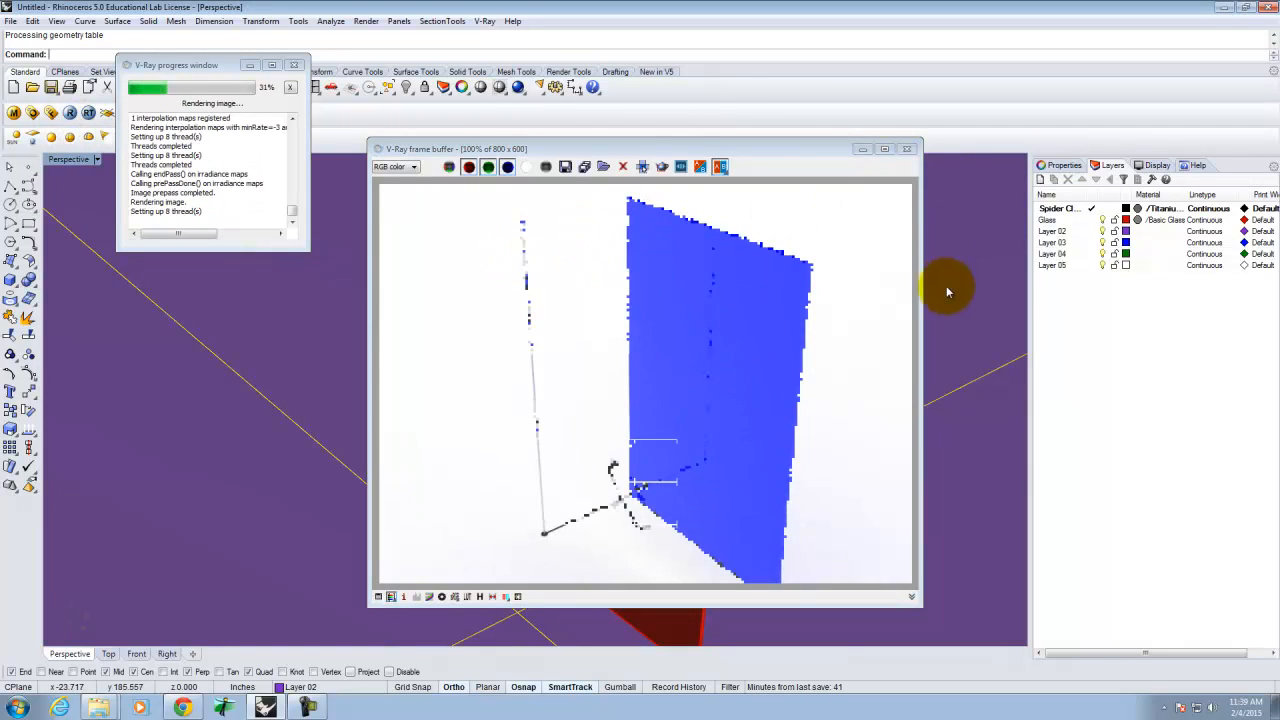
pyautogui.click(908, 149)
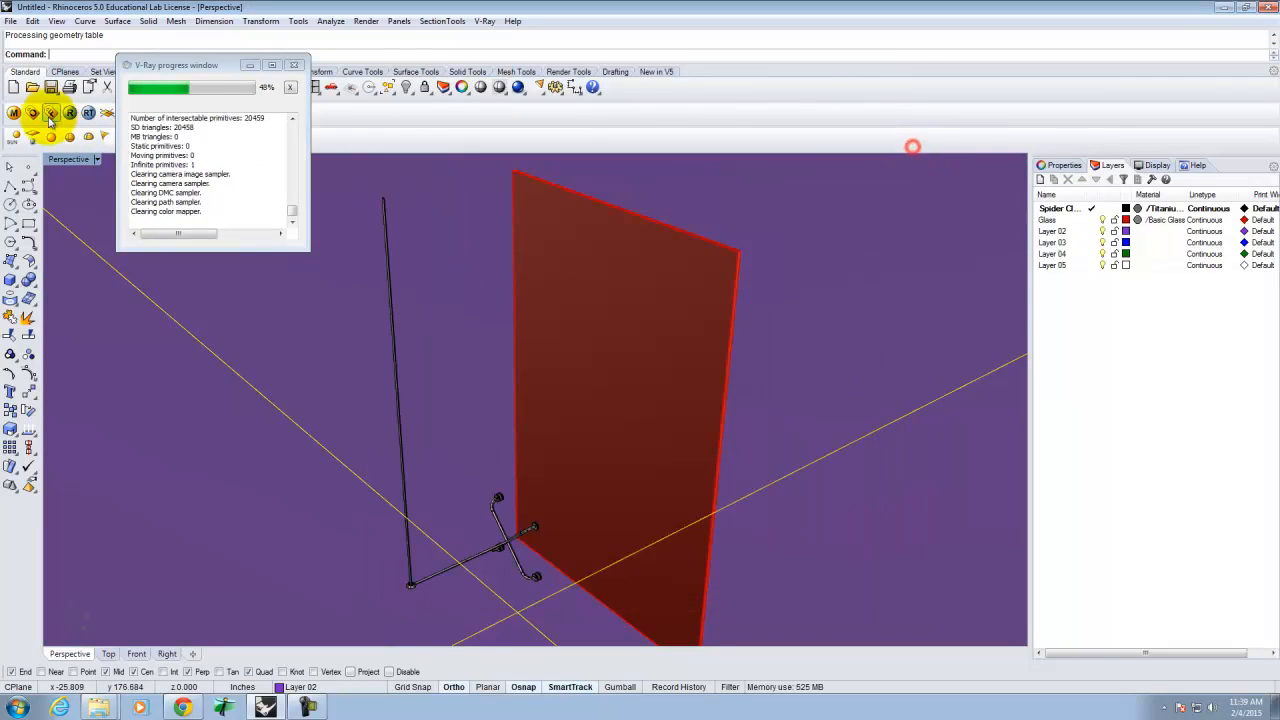
# - Lighten the Basic Glass fog color to pale blue, RGB 180, 180, 255, and render the scene again
pyautogui.click(14, 113)
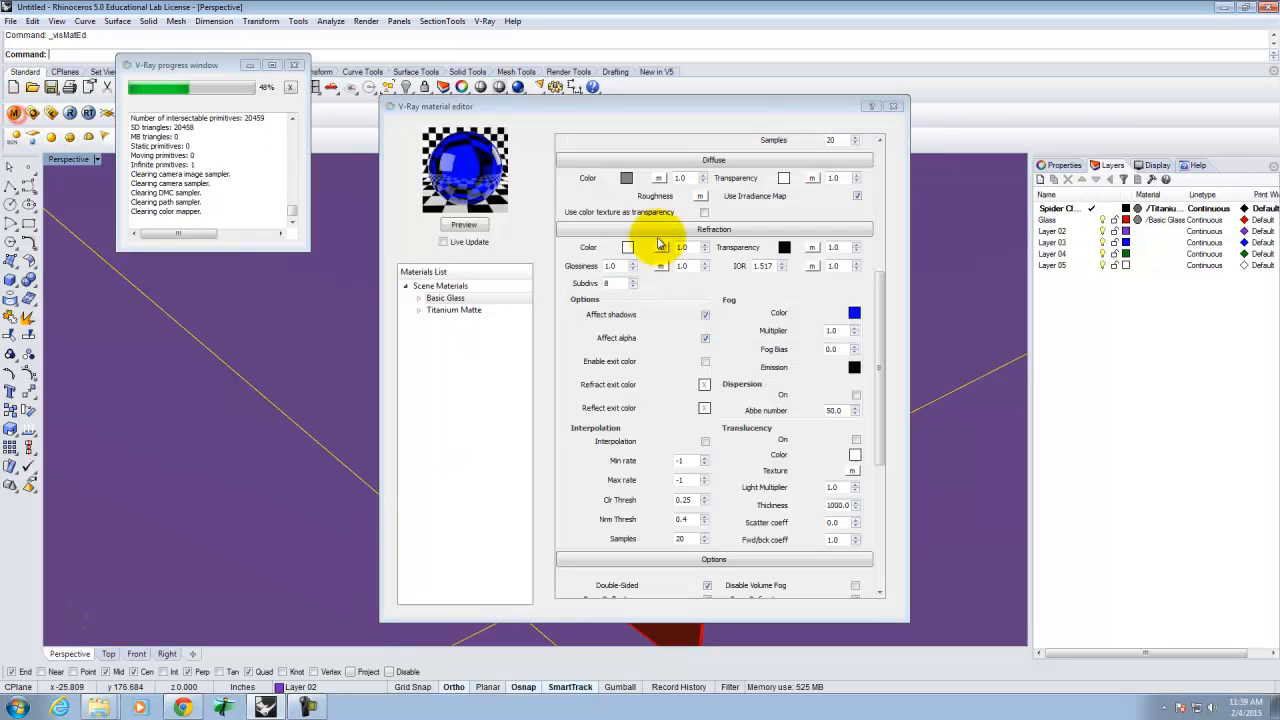
pyautogui.click(854, 313)
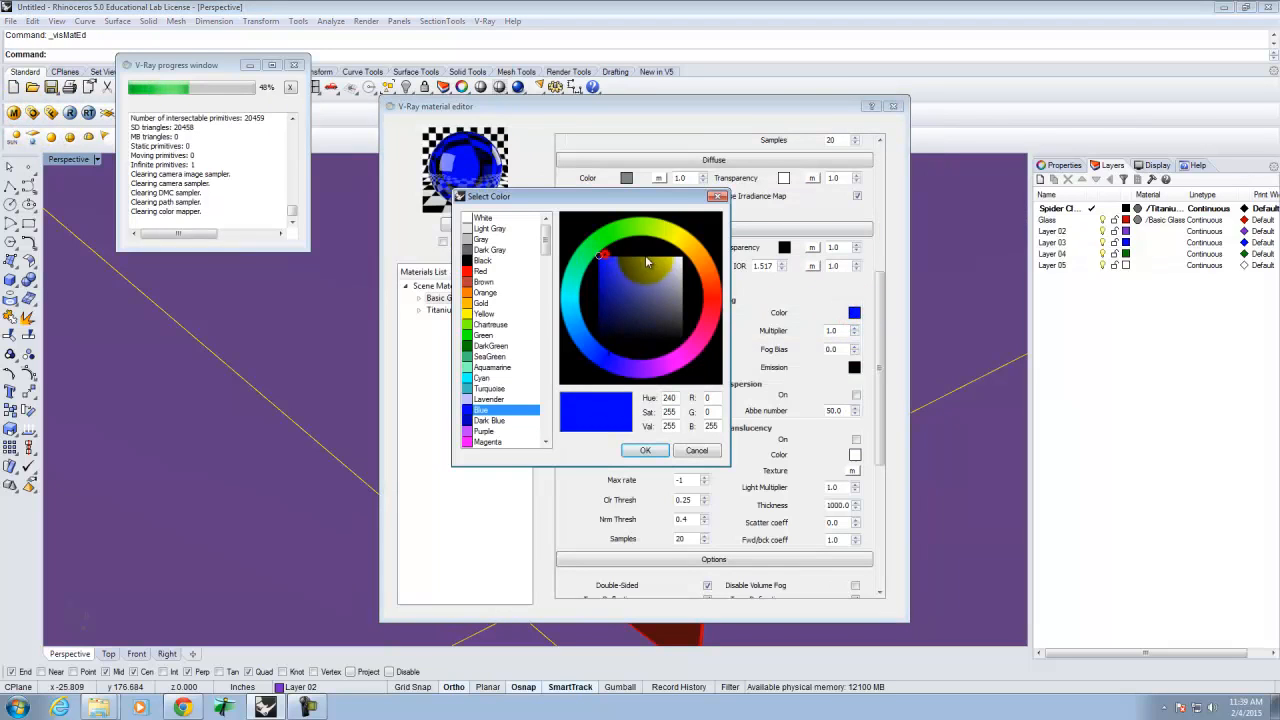
pyautogui.moveTo(635, 270); pyautogui.dragTo(655, 255)
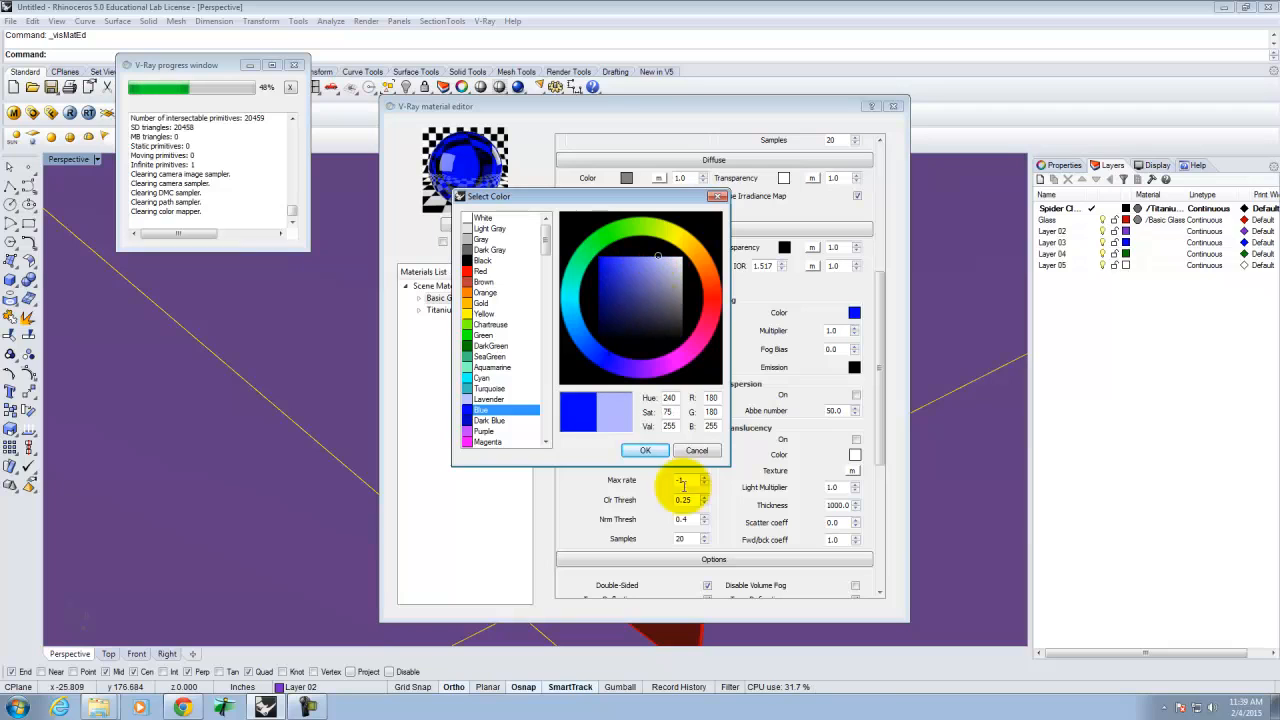
pyautogui.click(646, 450)
pyautogui.click(68, 115)
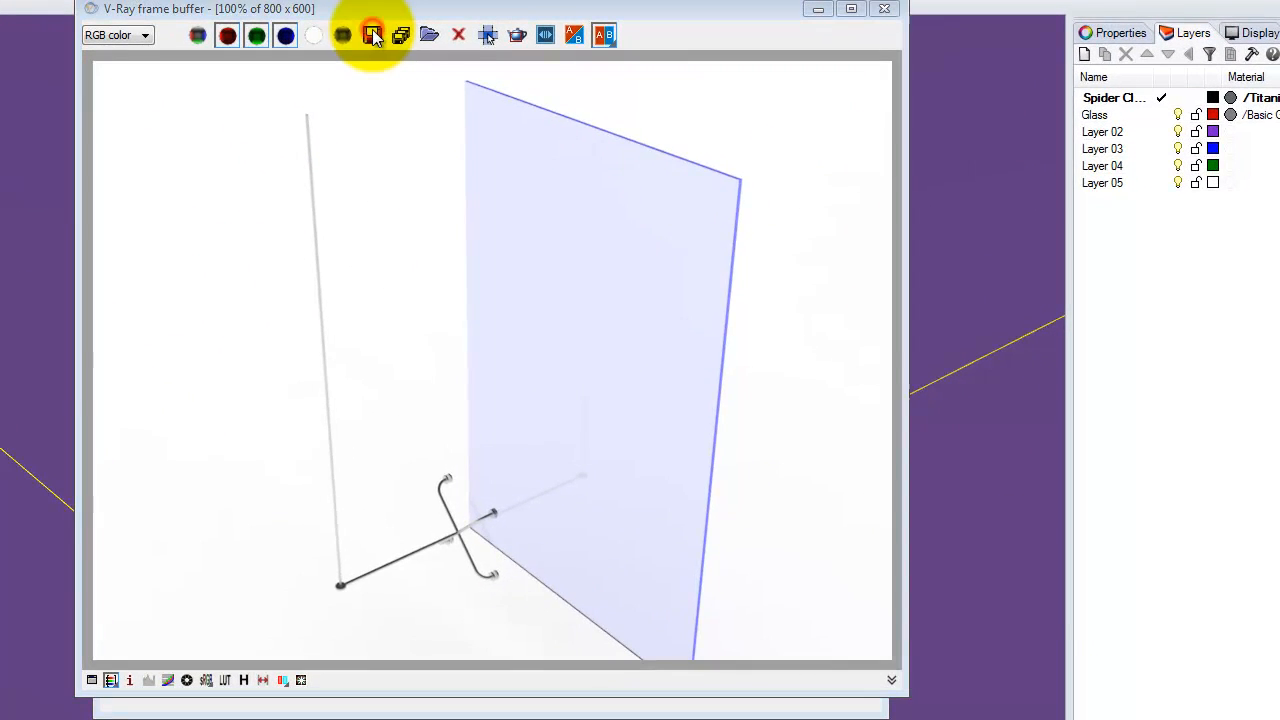
# - Start saving the rendered image and create and open a new folder Ex207 inside A136 Exercies
pyautogui.click(373, 36)
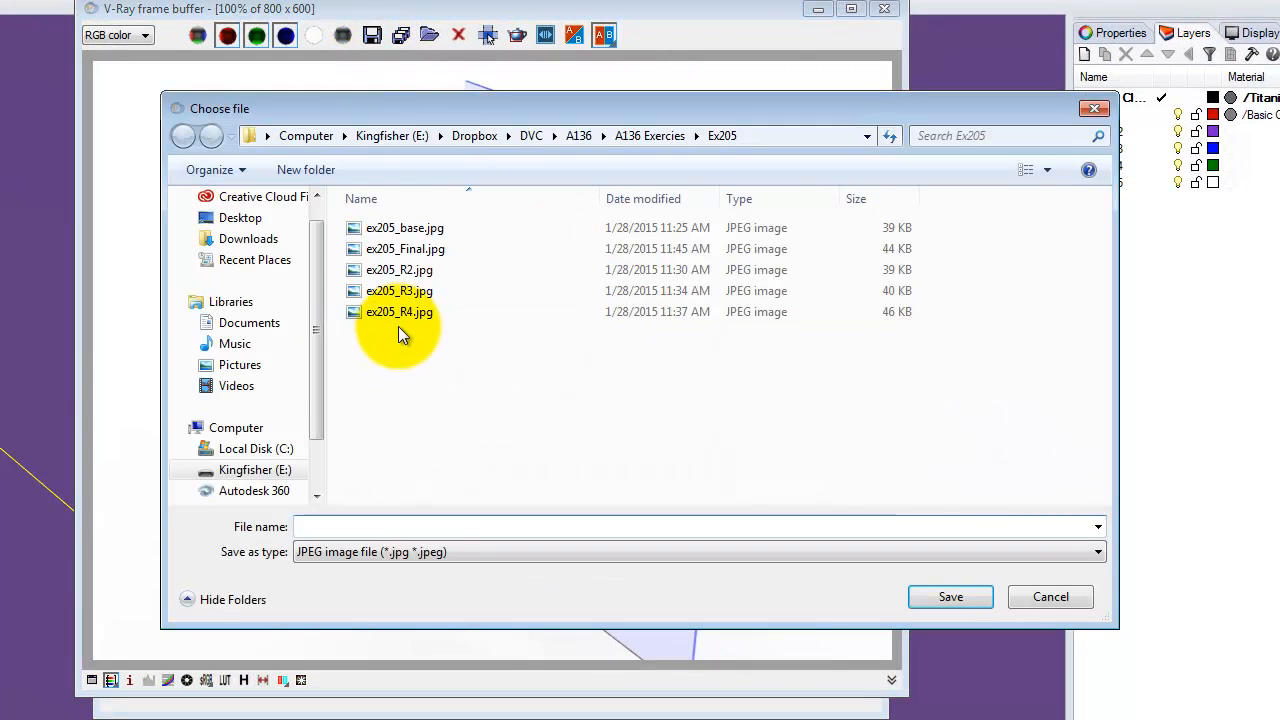
pyautogui.click(656, 141)
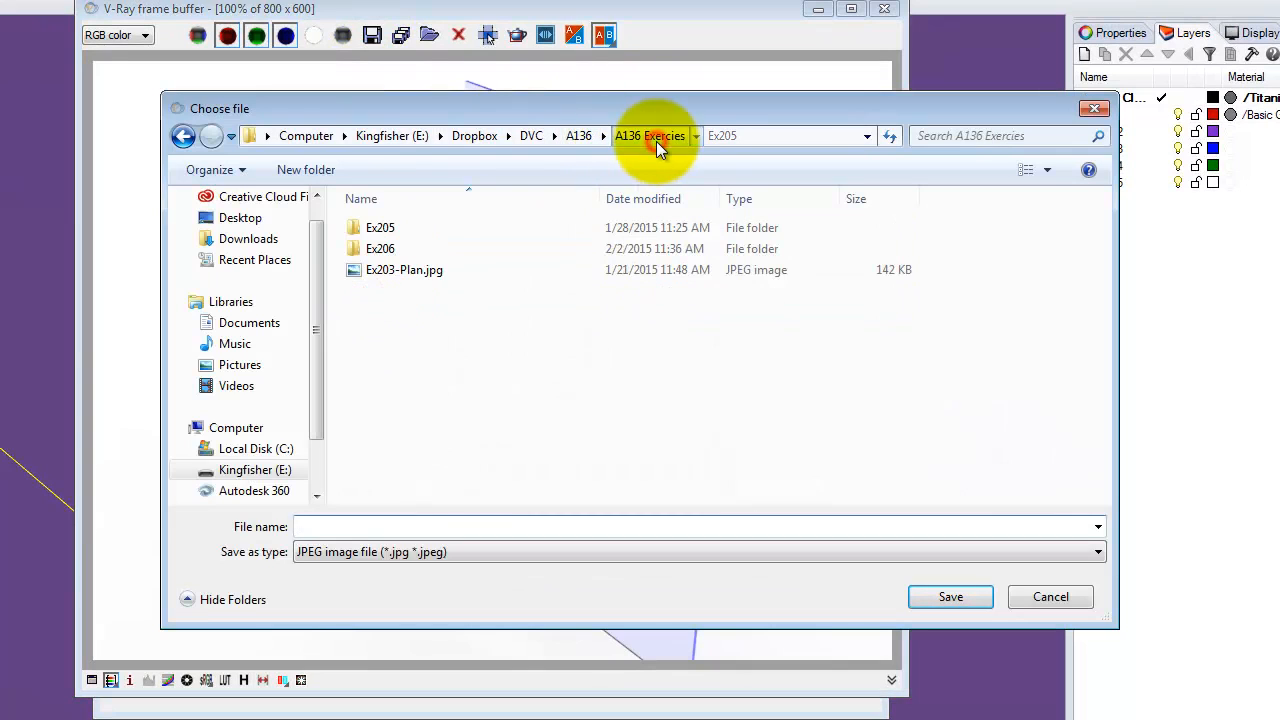
pyautogui.click(316, 166)
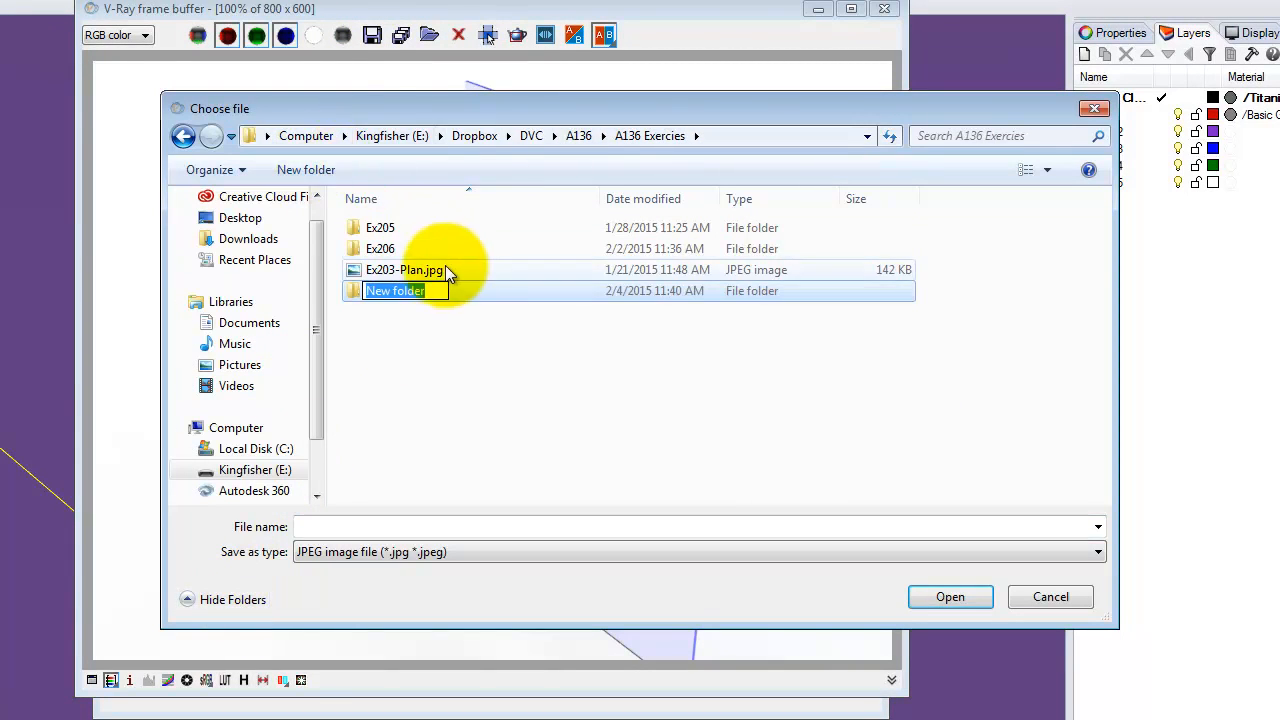
pyautogui.write('EAx20')
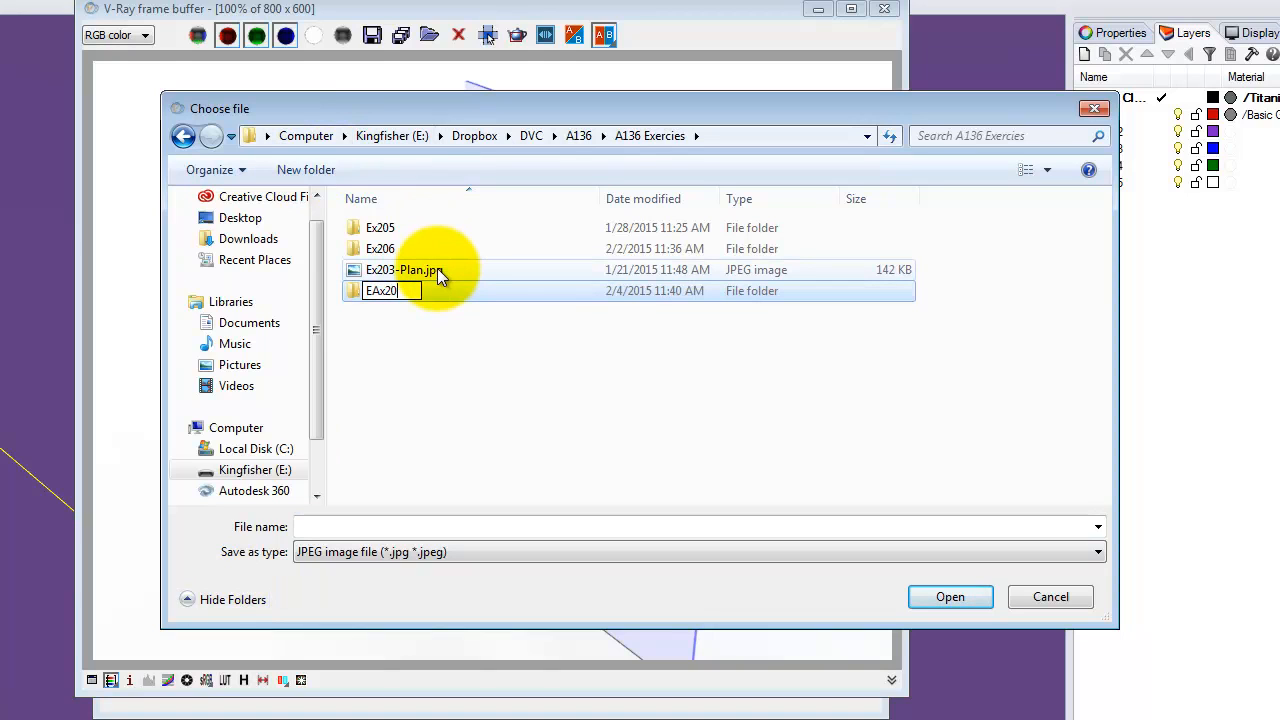
pyautogui.write('7')
pyautogui.click(380, 290)
pyautogui.press('BackSpace')
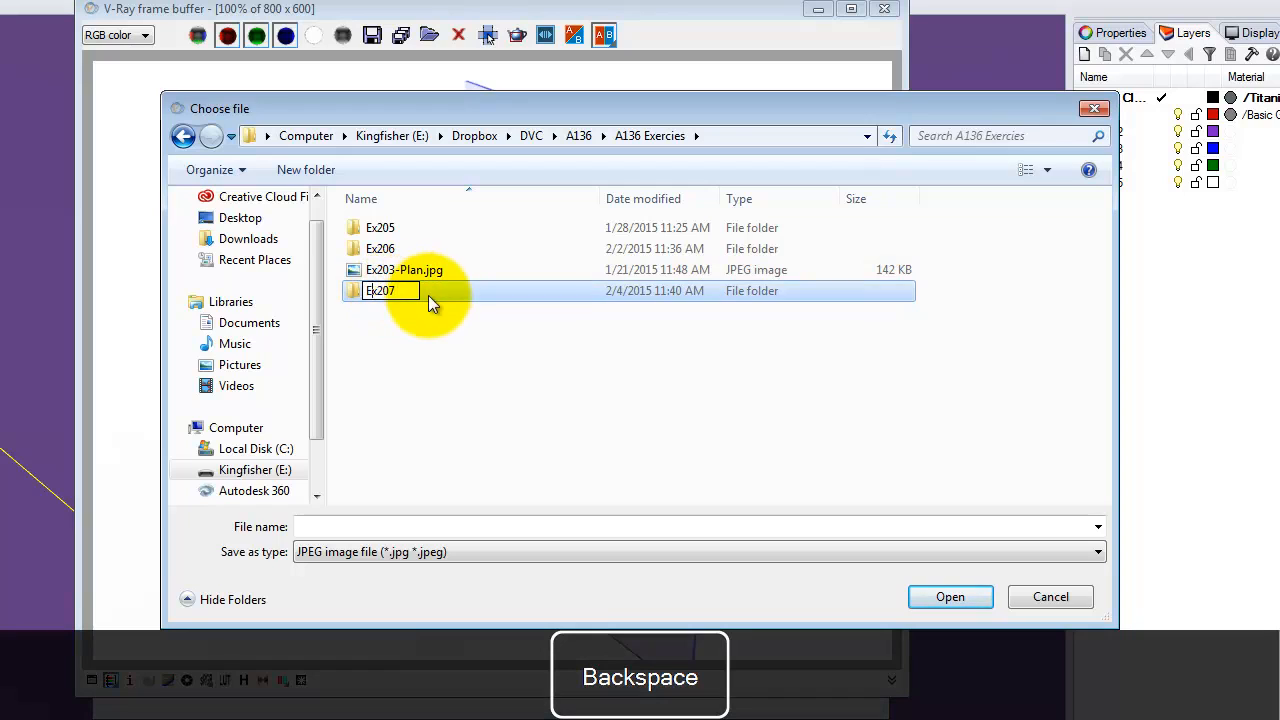
pyautogui.doubleClick(428, 295)
# - Save the rendering as the JPEG image Ex207_Render01 in the Ex207 folder
pyautogui.click(320, 522)
pyautogui.write('Ex207')
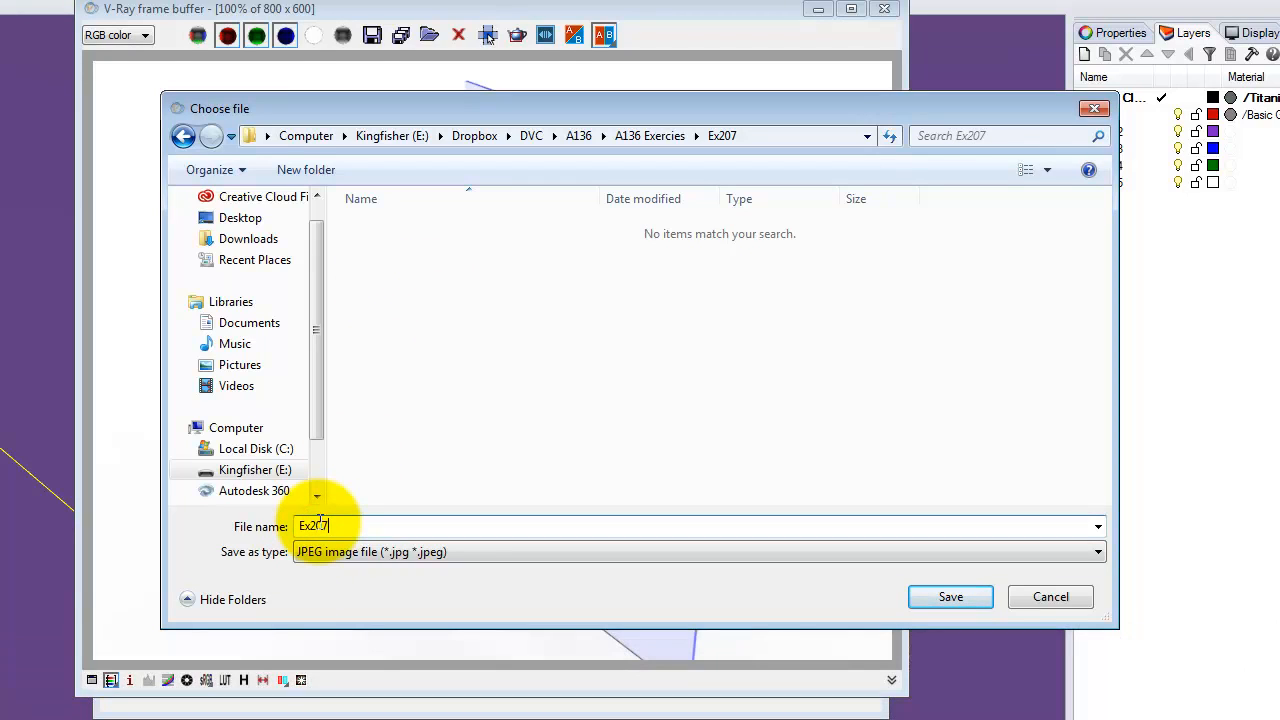
pyautogui.write('_Render01')
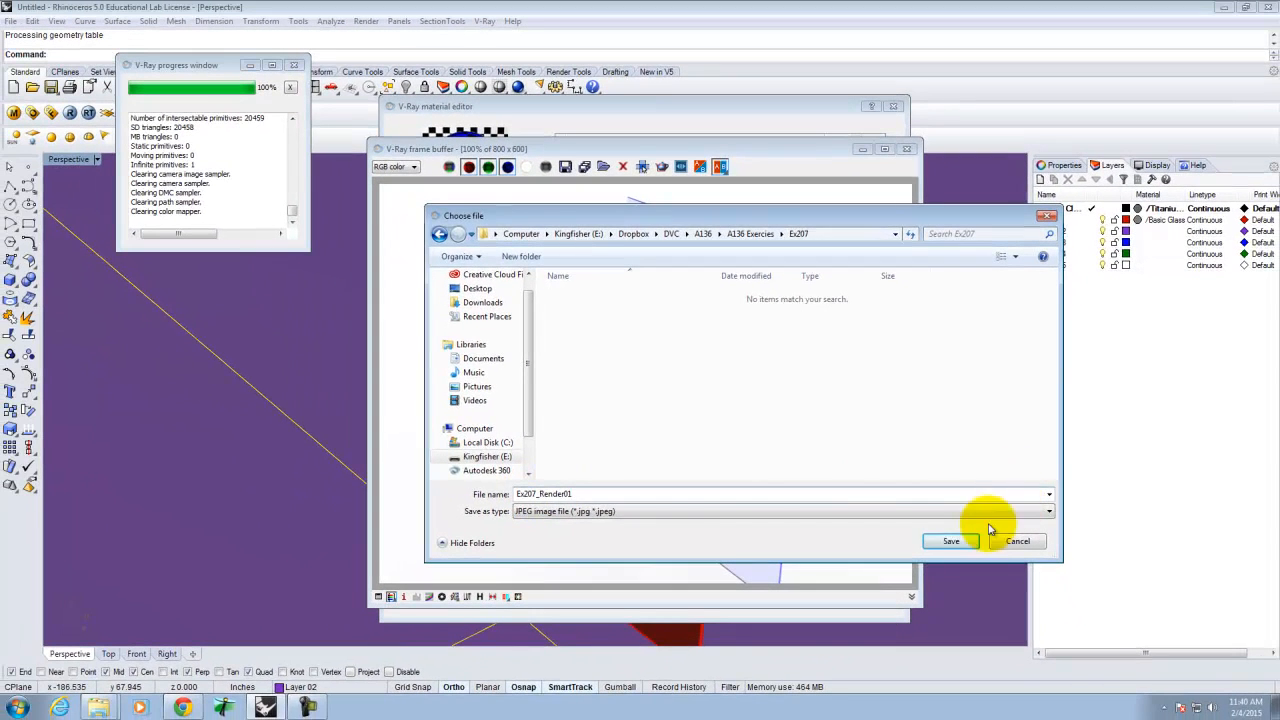
pyautogui.click(950, 597)
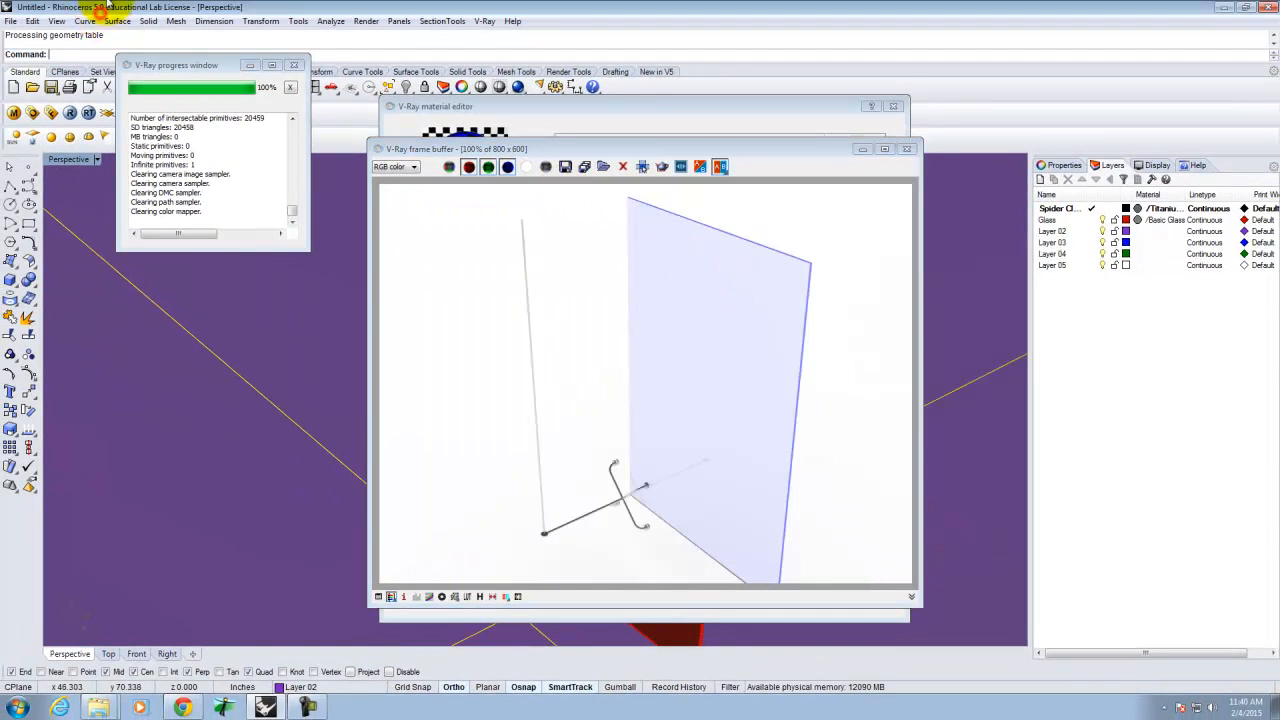
# - Save the Rhino model as Ex207.3dm in the Ex207 folder under A136 Exercies
pyautogui.click(10, 21)
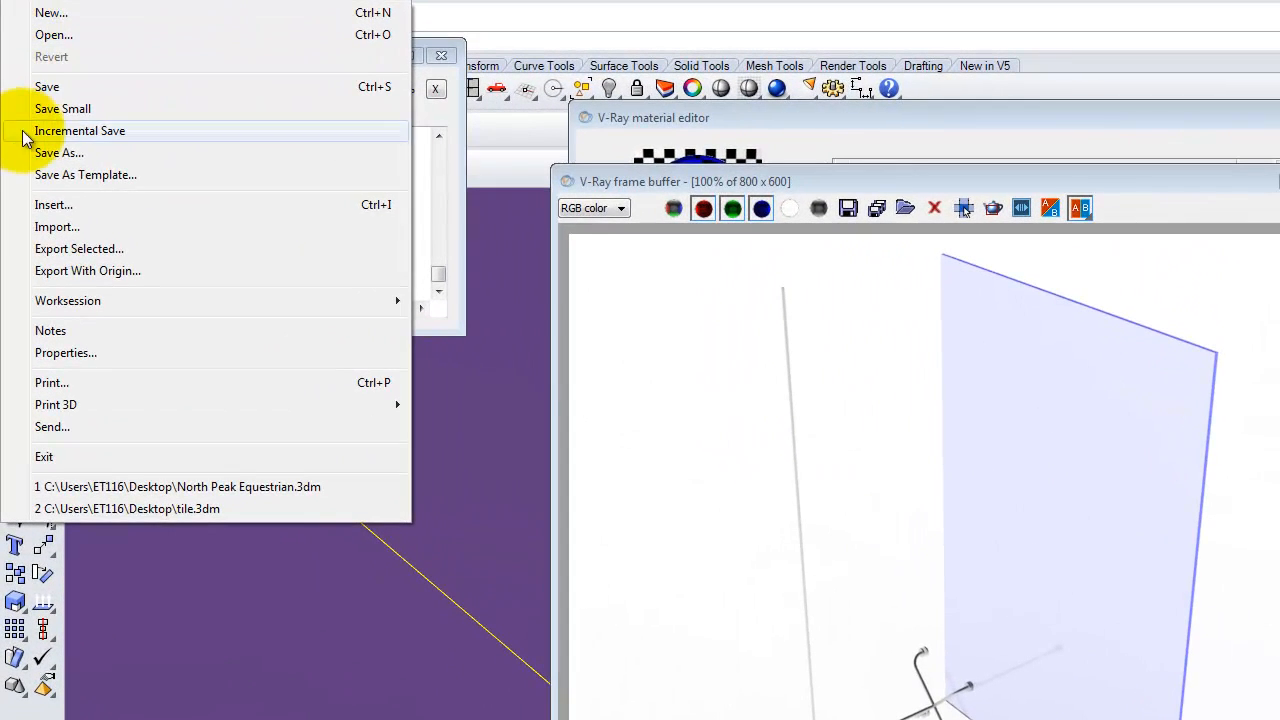
pyautogui.click(50, 87)
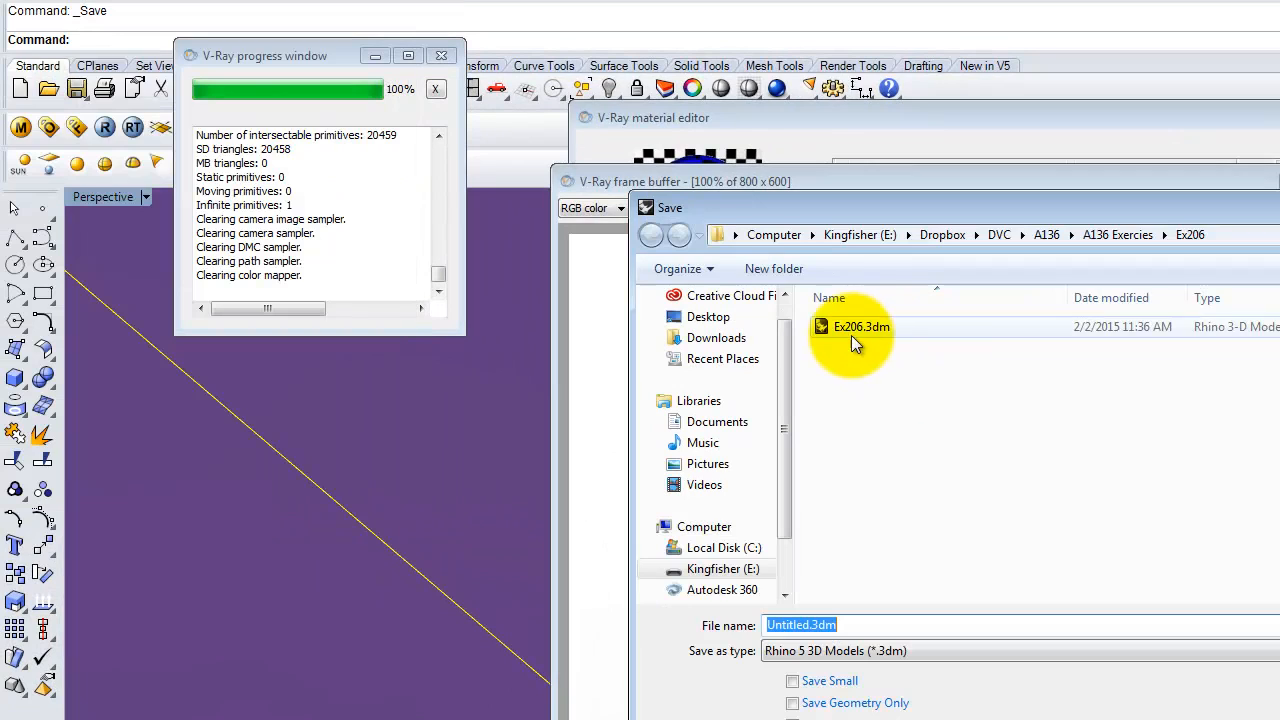
pyautogui.click(1100, 236)
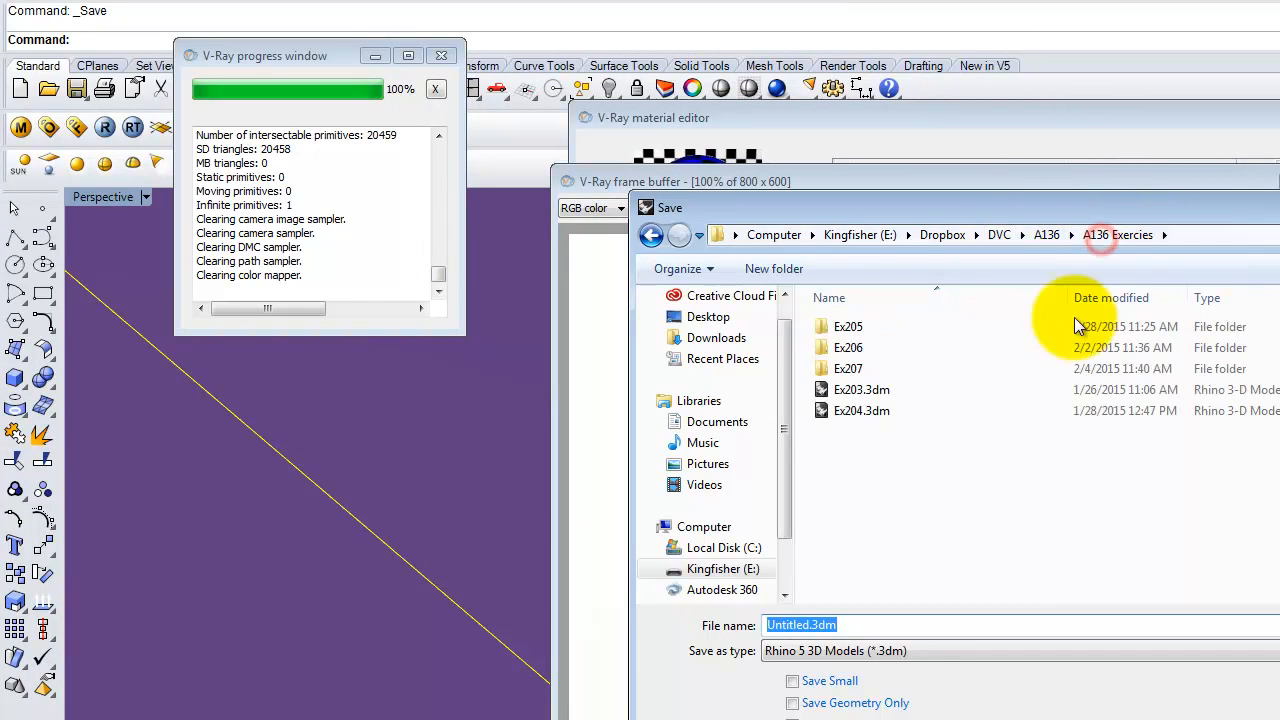
pyautogui.doubleClick(848, 368)
pyautogui.click(812, 622)
pyautogui.click(811, 624)
pyautogui.doubleClick(812, 624)
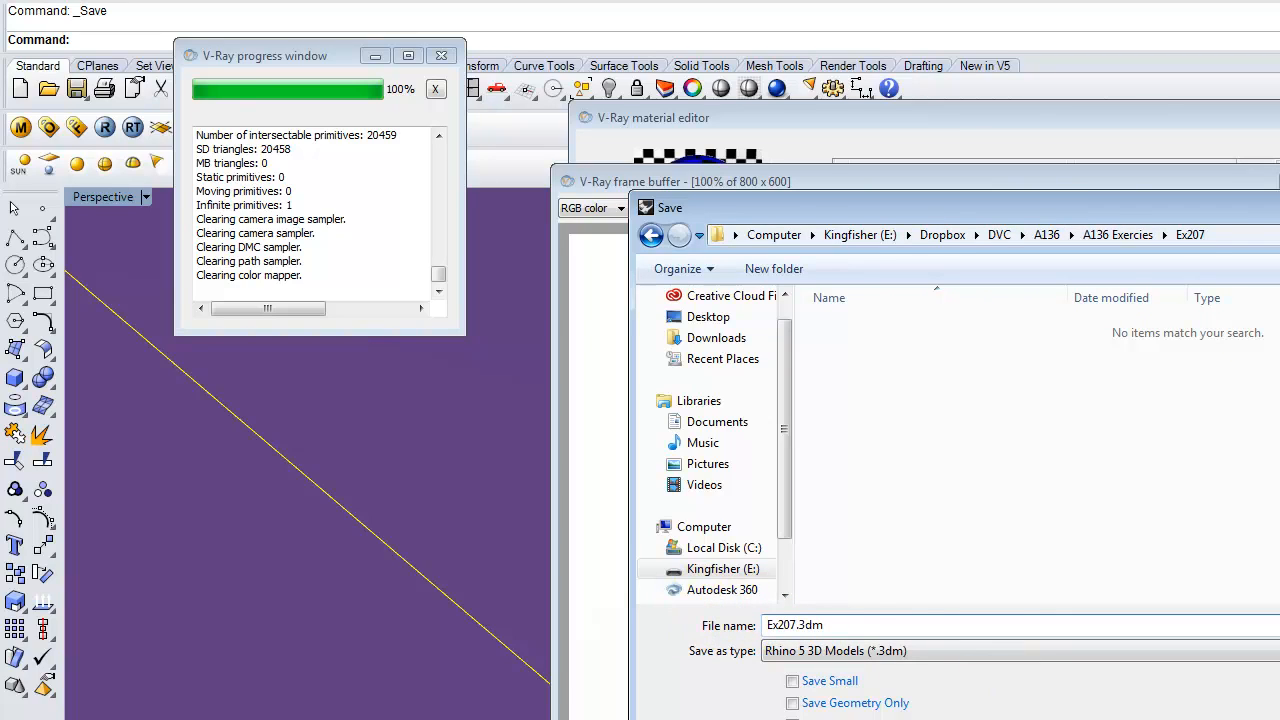
pyautogui.press('Return')
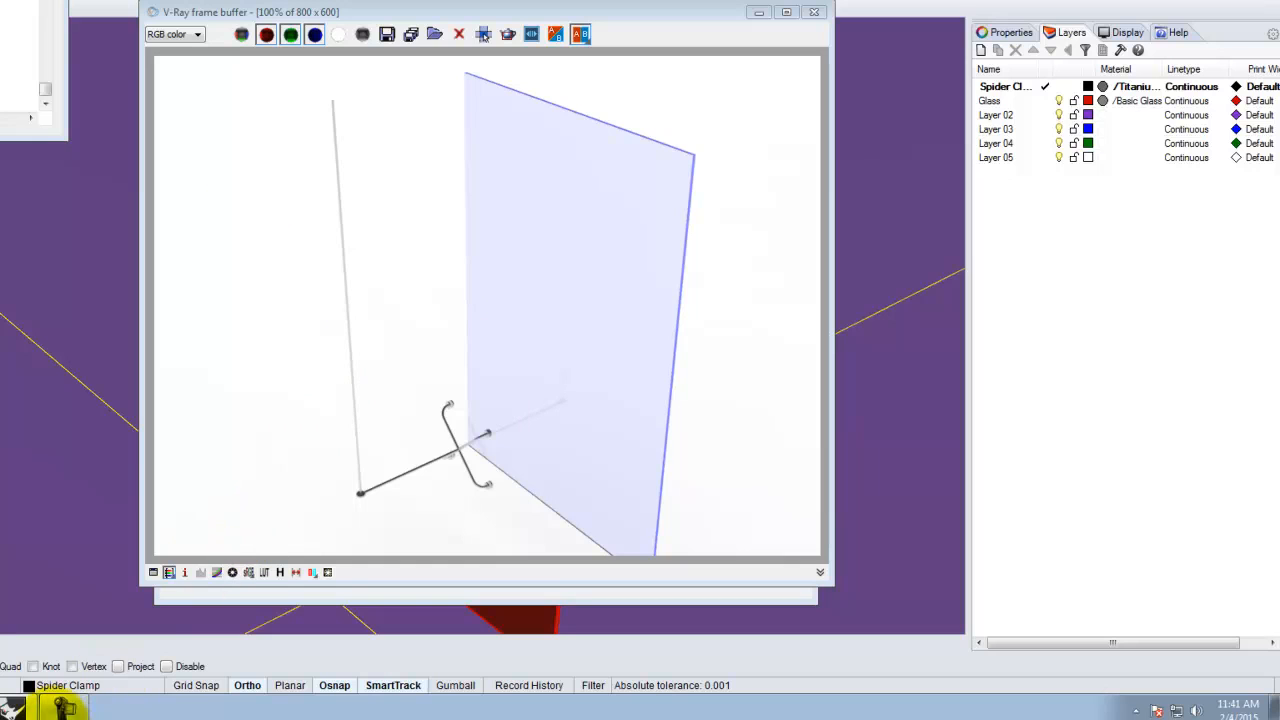
pyautogui.click(60, 708)
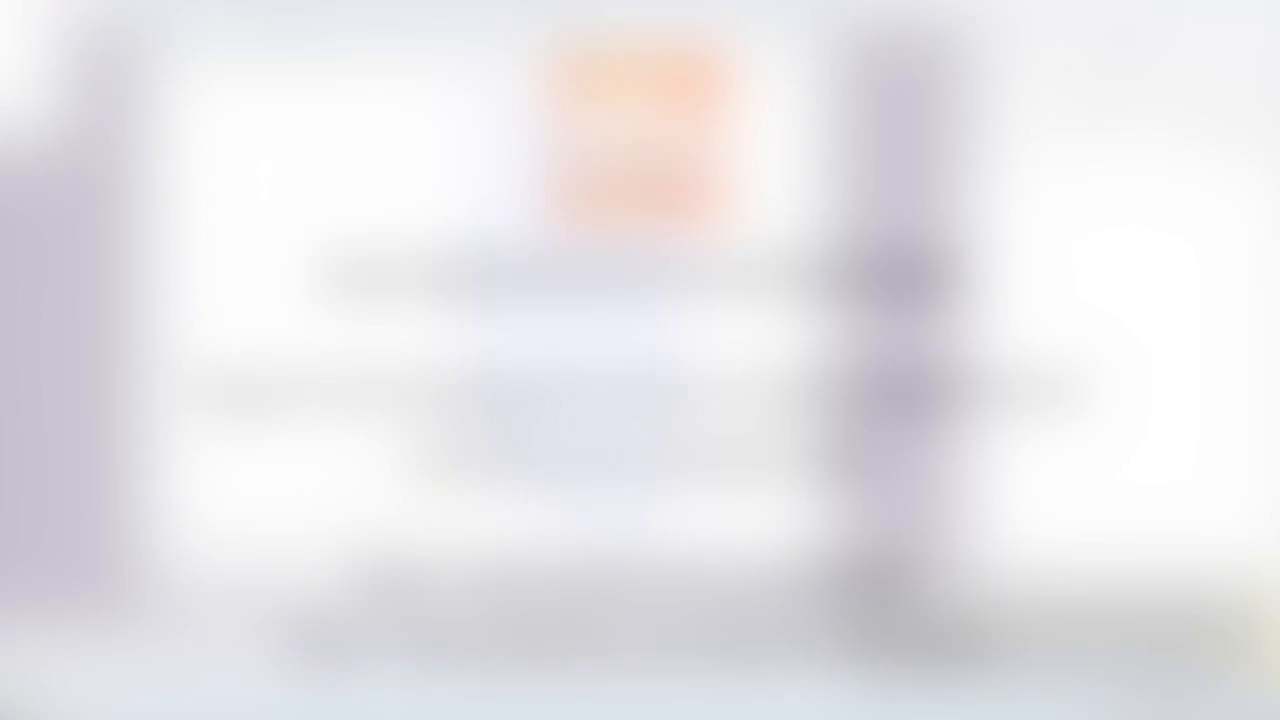